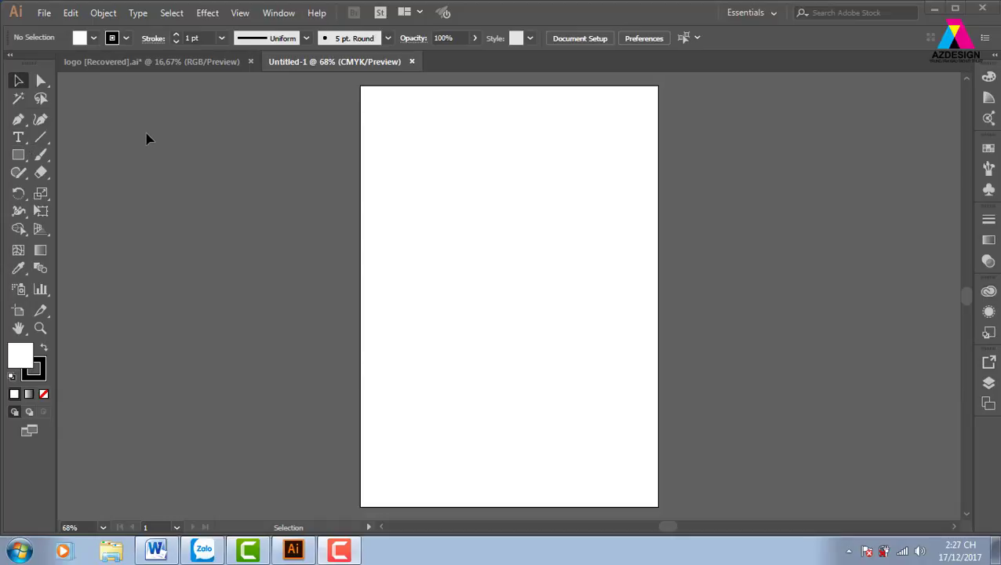
Step: Open the Type tool flyout to show all seven type tool variants
left_click(24, 141)
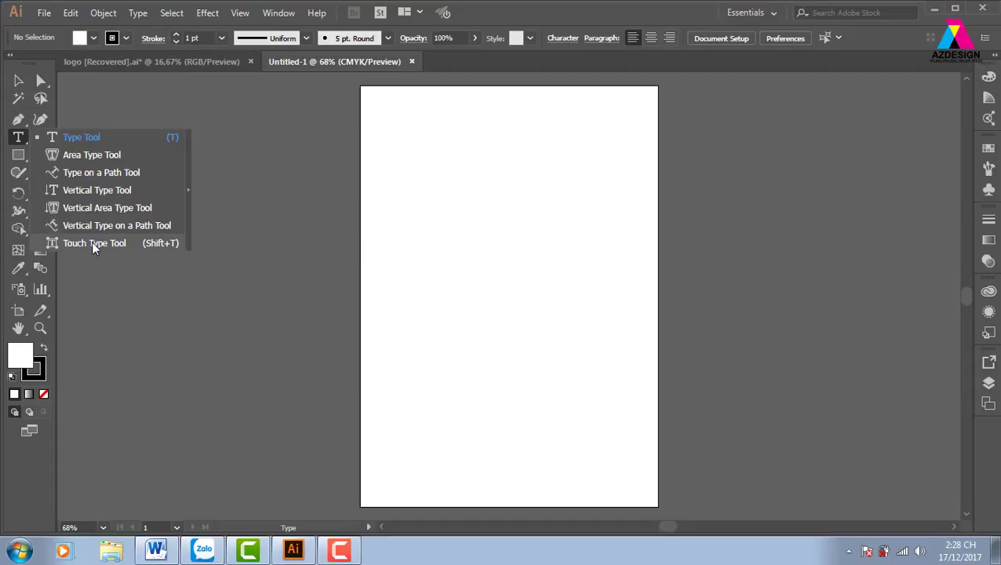
Step: Float the type tools beside the artboard and replace the placeholder with 'Giảm giá 30%'
left_click(190, 191)
mouse_move(113, 149)
left_mouse_down()
mouse_move(777, 133)
mouse_move(828, 116)
left_mouse_up()
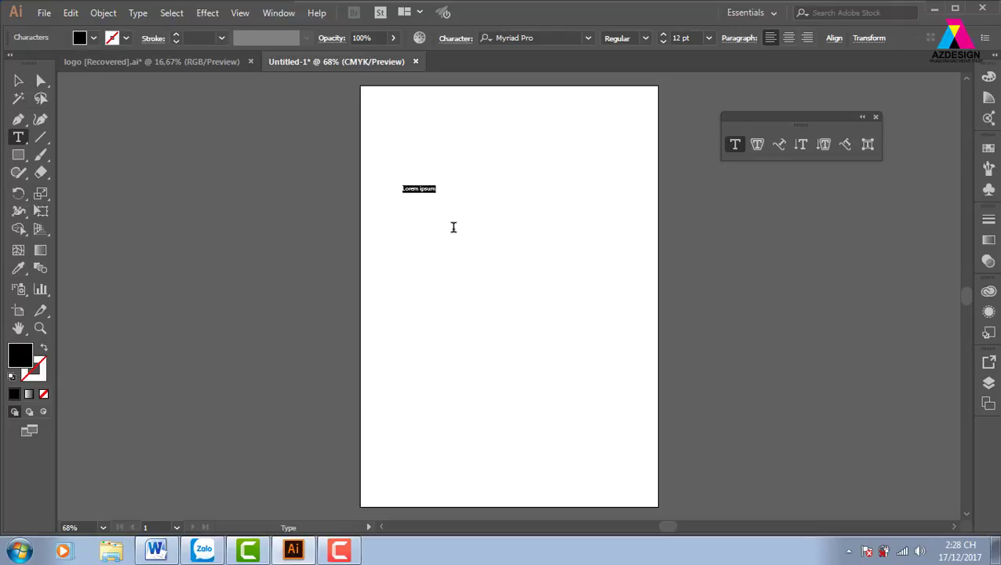
key("Delete")
type("ảm")
type("s")
type(" 30")
type("%")
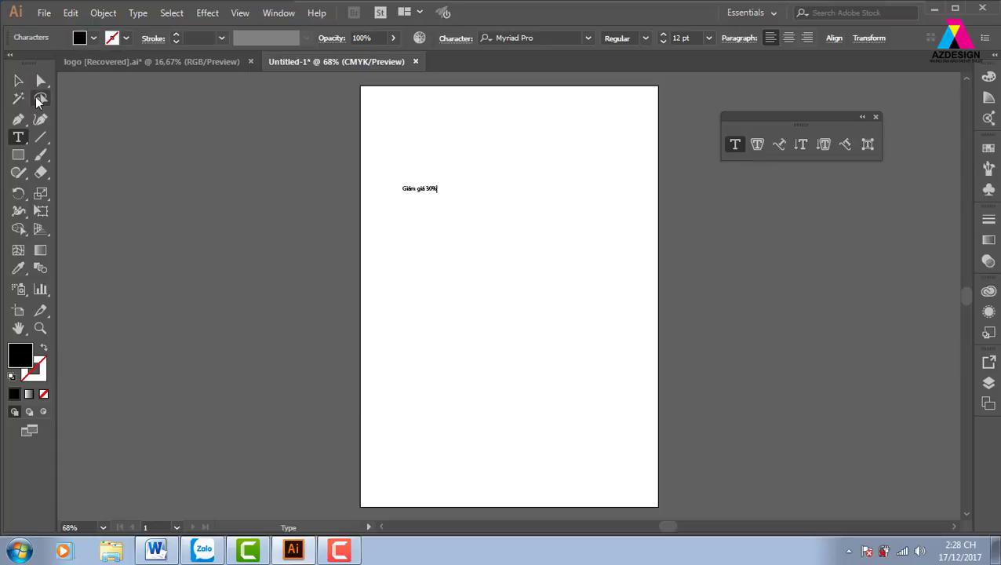
Step: Scale the 'Giám giá 30%' line up to 61.84 pt and zoom in on it
left_click(18, 80)
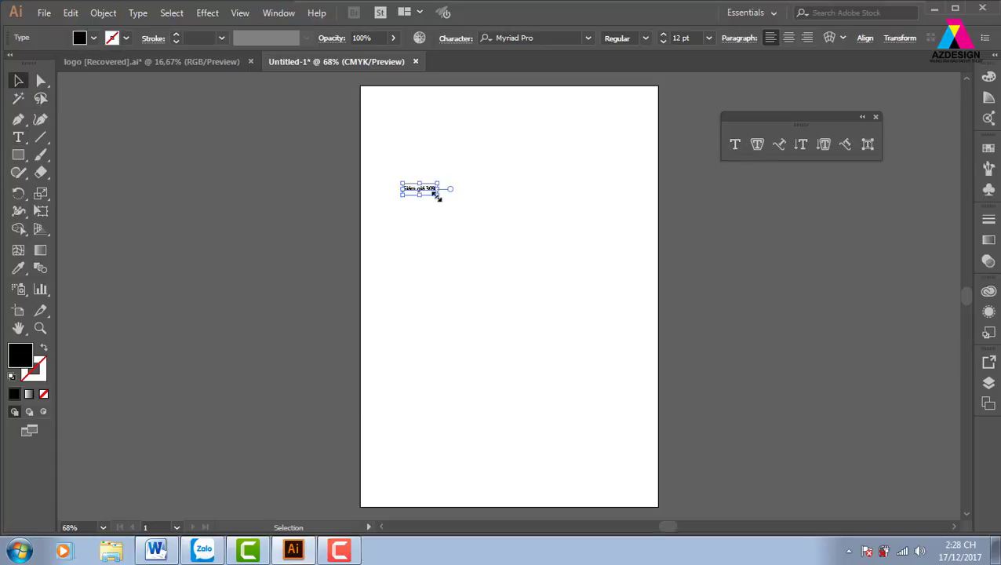
left_click_drag(437, 197, 579, 272)
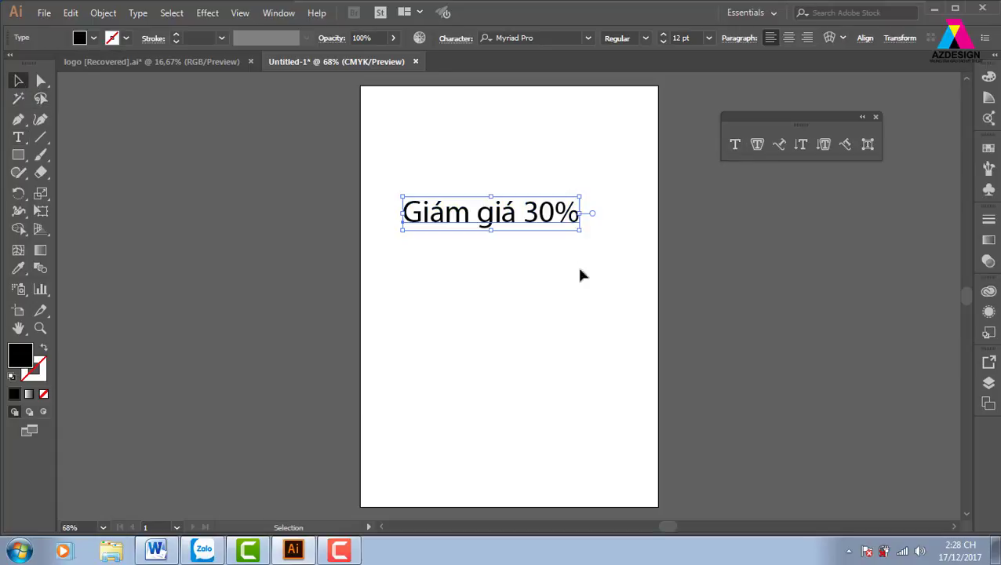
left_click(680, 307)
key("ctrl+plus")
key("ctrl+plus")
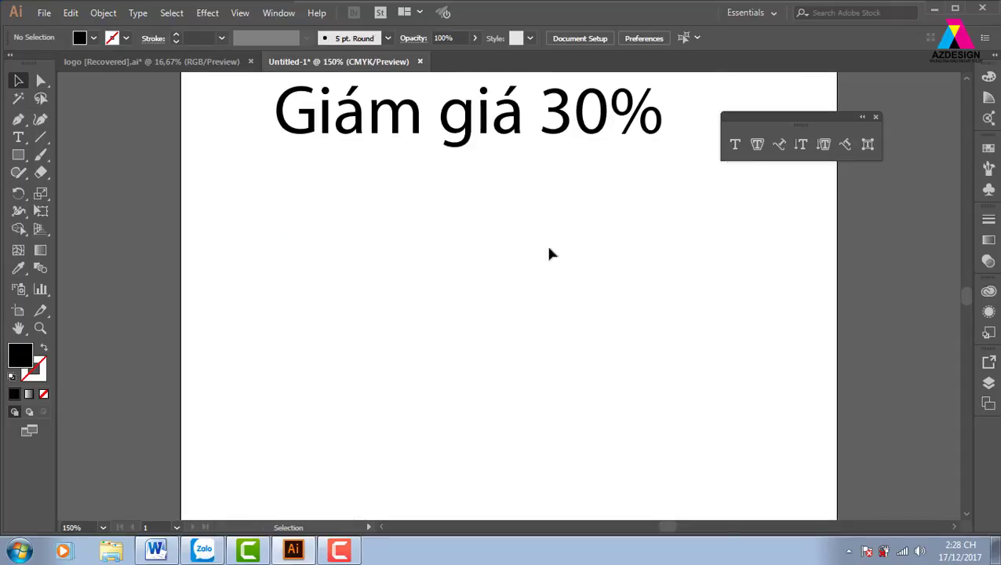
left_click_drag(506, 291, 507, 314)
left_click(518, 220)
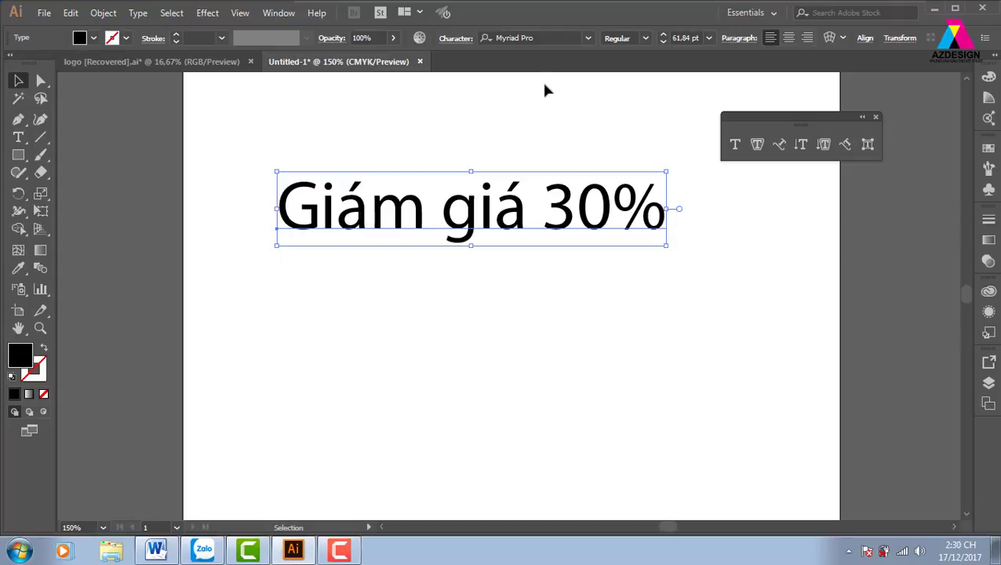
double_click(567, 226)
key("ctrl+a")
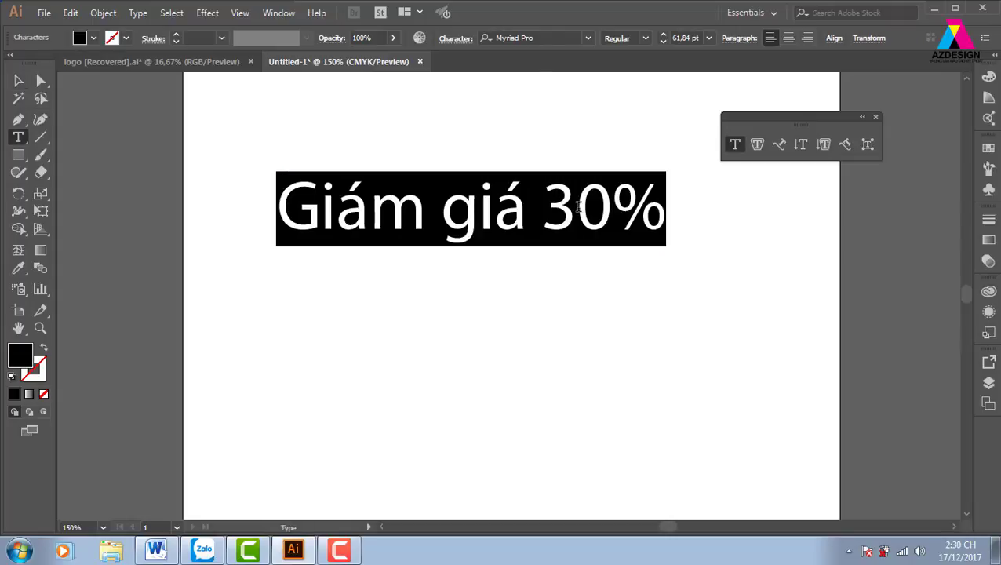
left_click_drag(544, 206, 695, 256)
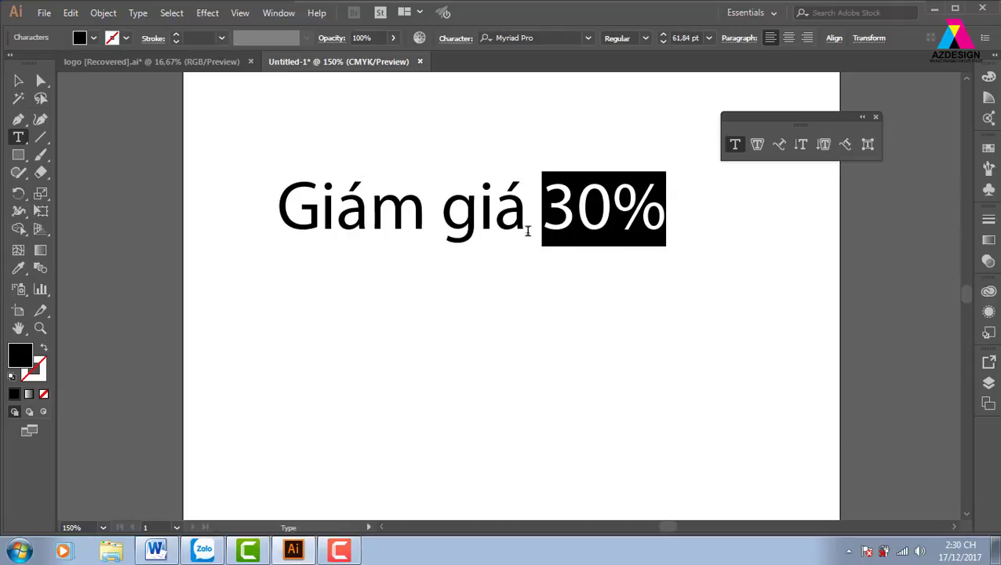
key("Escape")
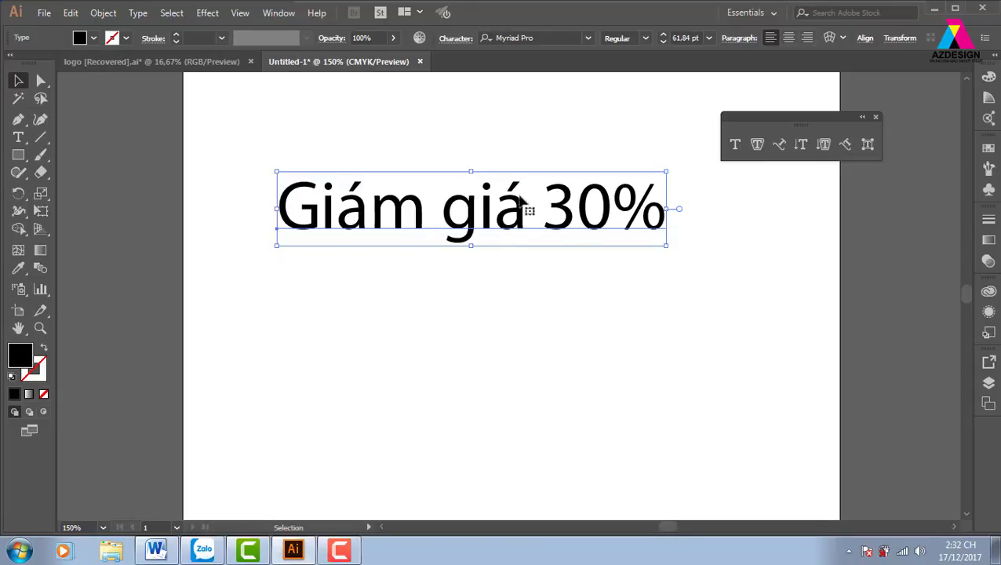
Step: Nudge the heading slightly lower and set it in Myriad Pro Bold
left_click_drag(520, 197, 534, 239)
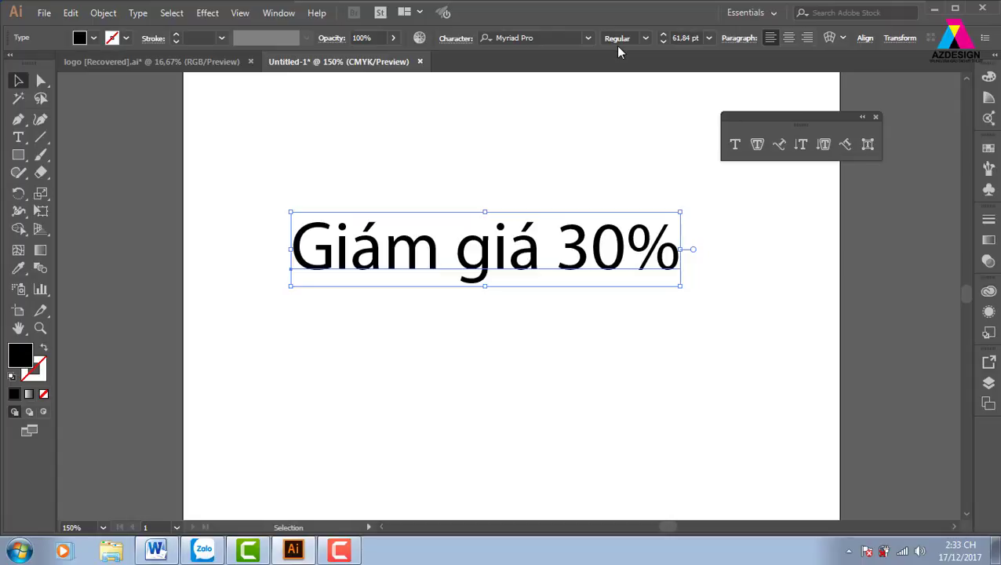
left_click(648, 38)
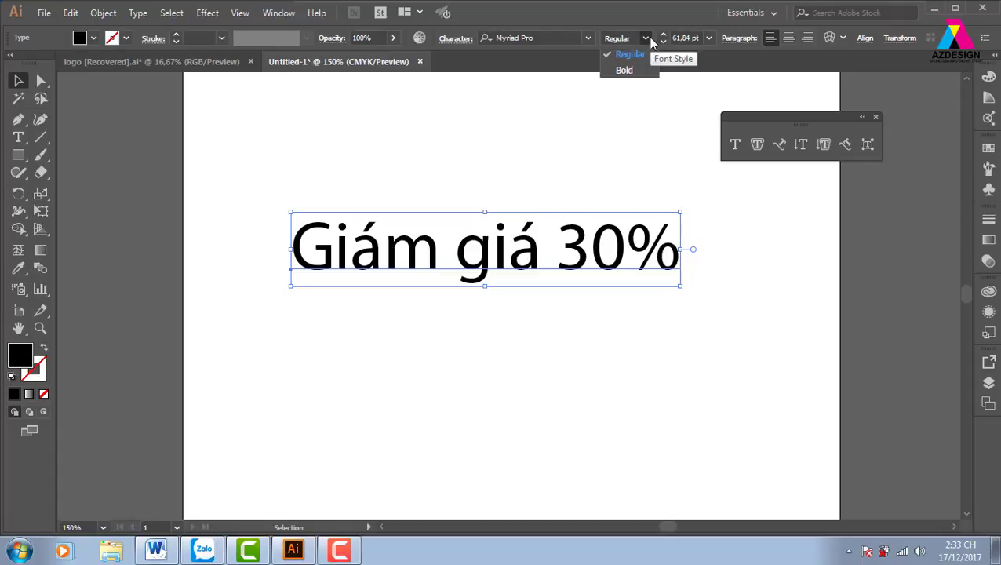
left_click(625, 70)
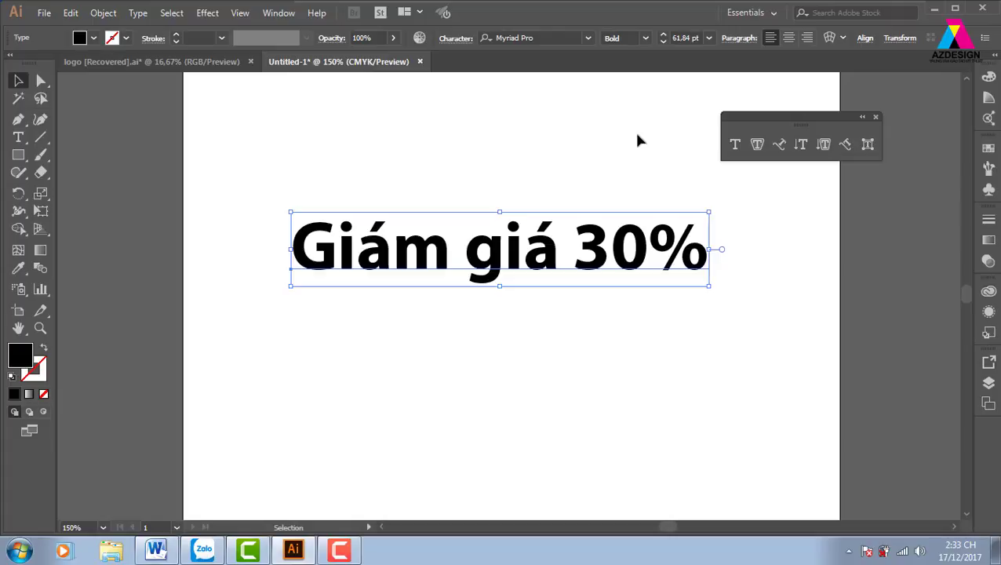
Step: Shift the Myriad Pro Bold heading slightly left and reselect it
left_click_drag(537, 268, 518, 268)
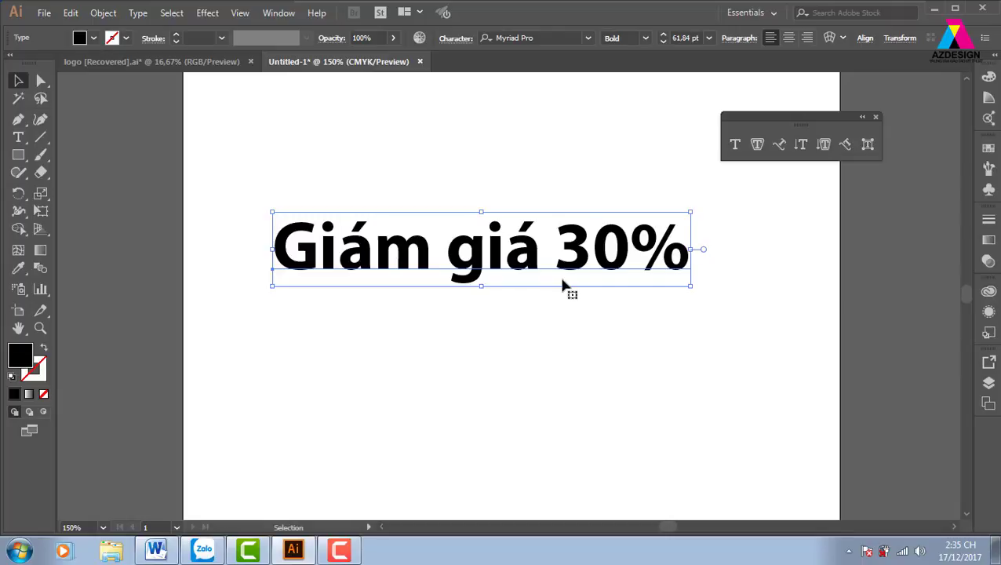
left_click(555, 37)
left_click(573, 154)
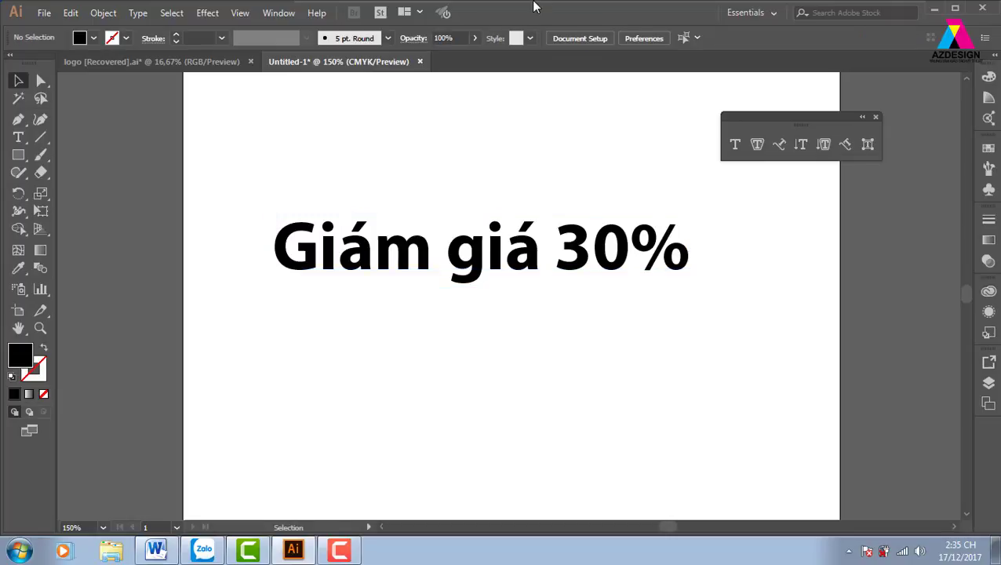
left_click(481, 274)
Step: Set the heading in Roboto Bold Condensed and nudge it slightly right
left_click(542, 37)
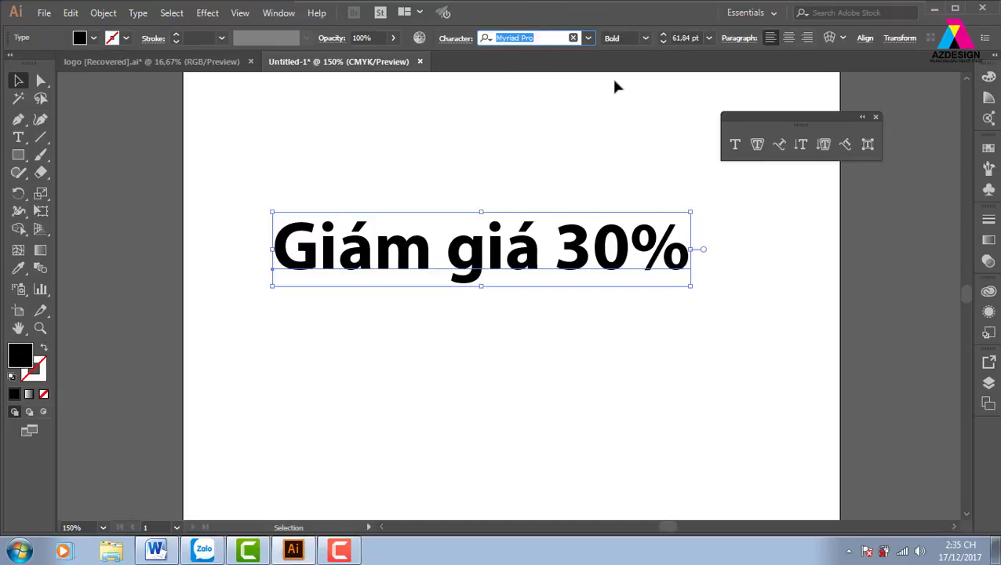
type("ro")
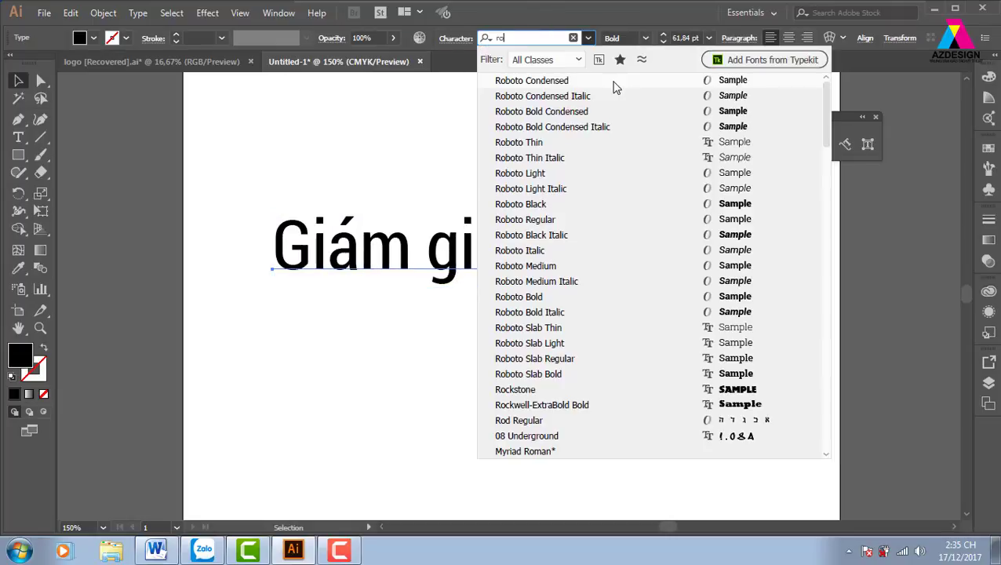
left_click(574, 86)
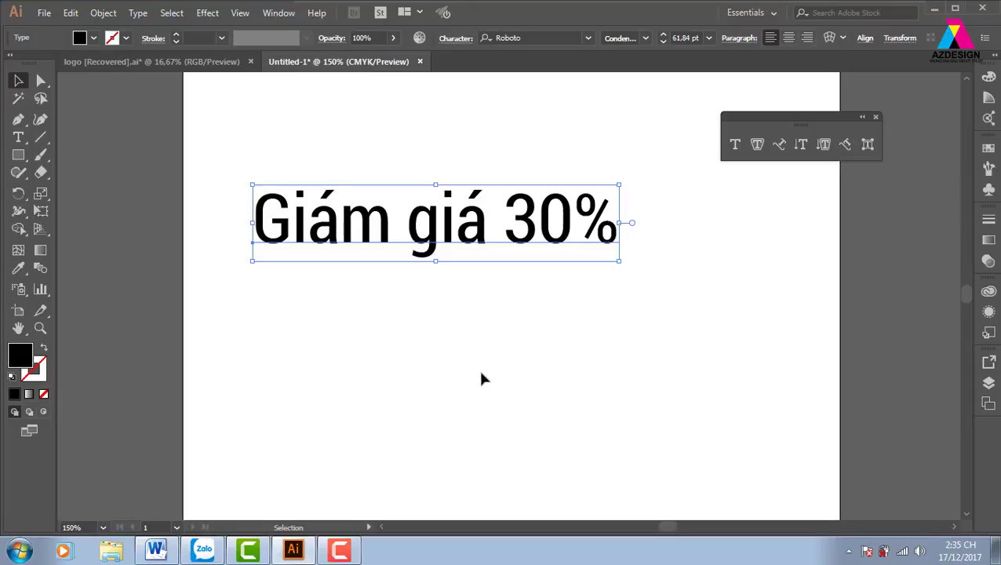
left_click_drag(444, 209, 461, 212)
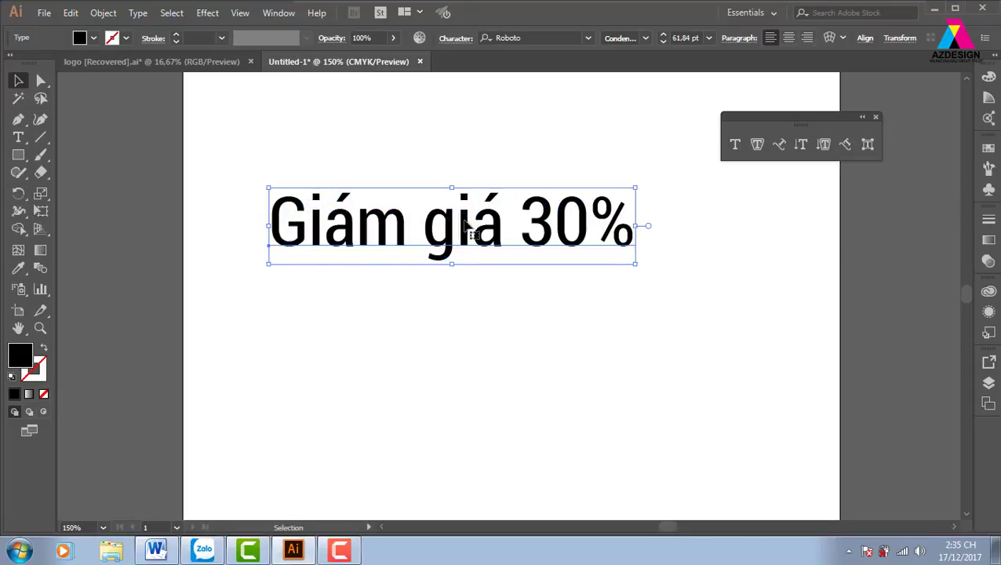
left_click(645, 38)
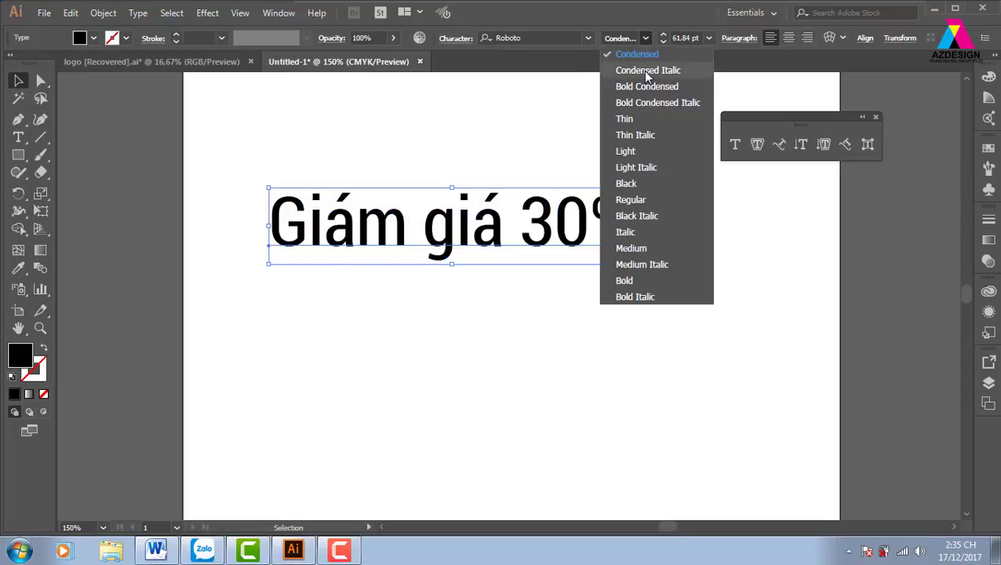
left_click(645, 72)
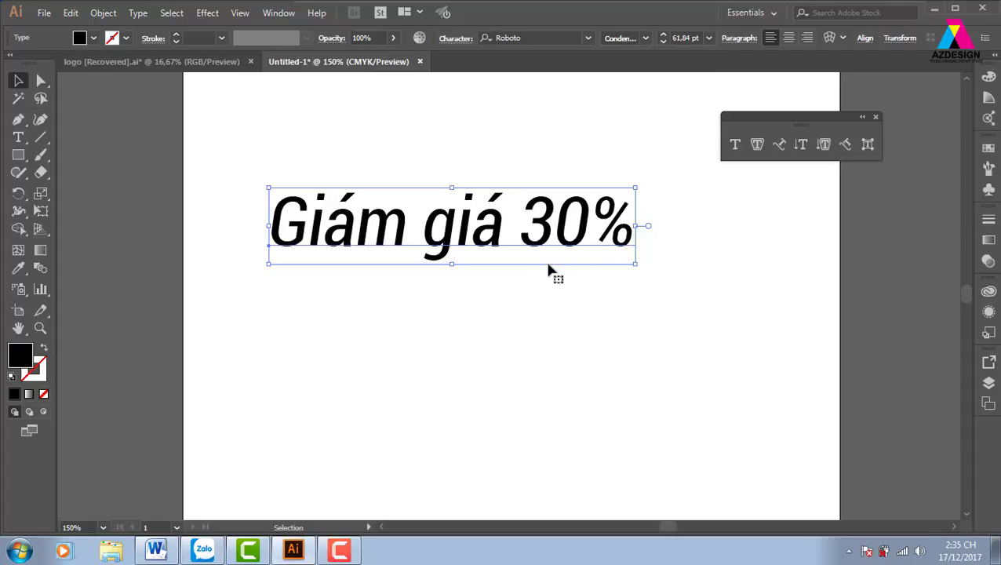
left_click(645, 37)
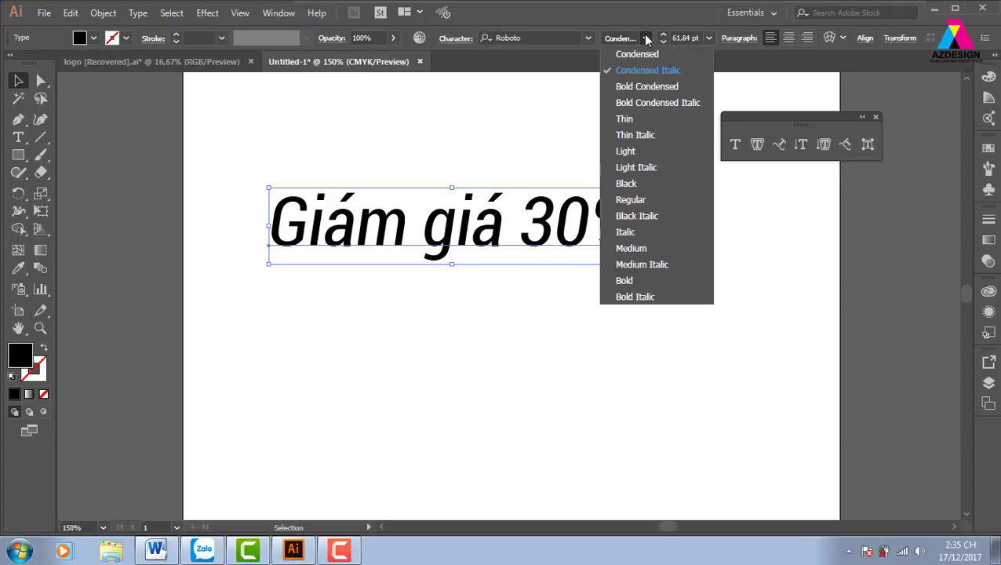
left_click(647, 88)
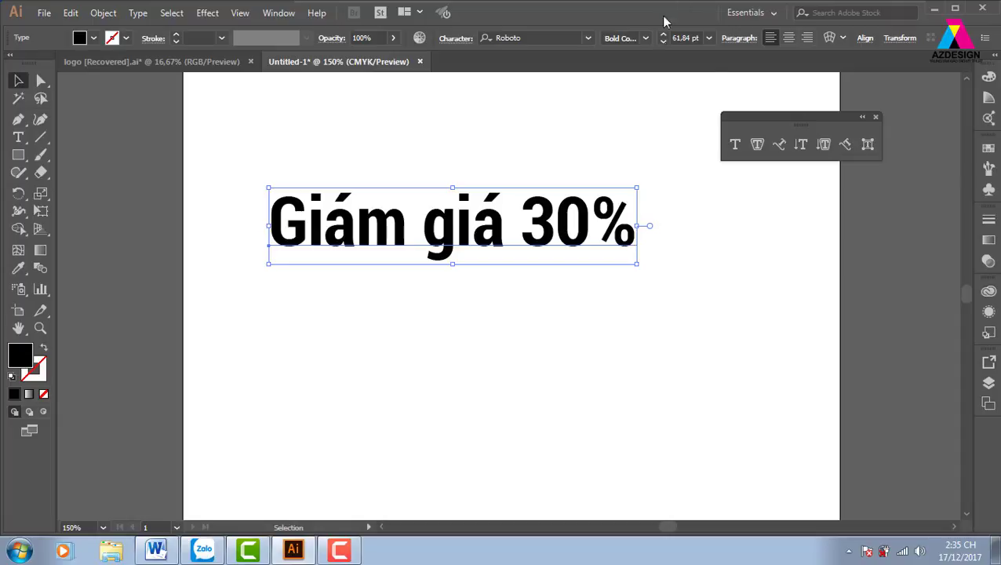
Step: Try Roboto's Thin, Light, Regular and Bold weights, settling on Roboto Black
left_click(645, 38)
left_click(644, 102)
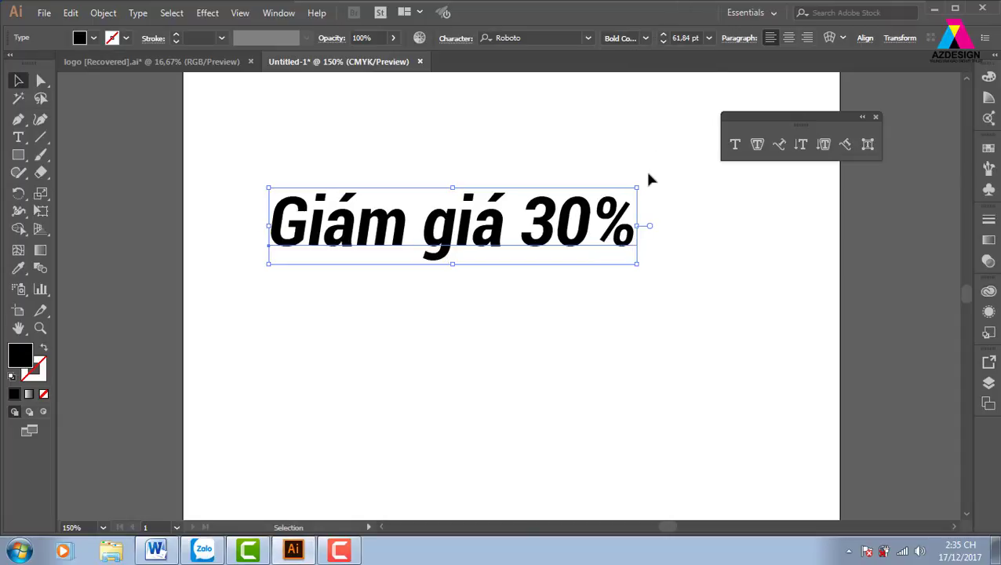
left_click(645, 38)
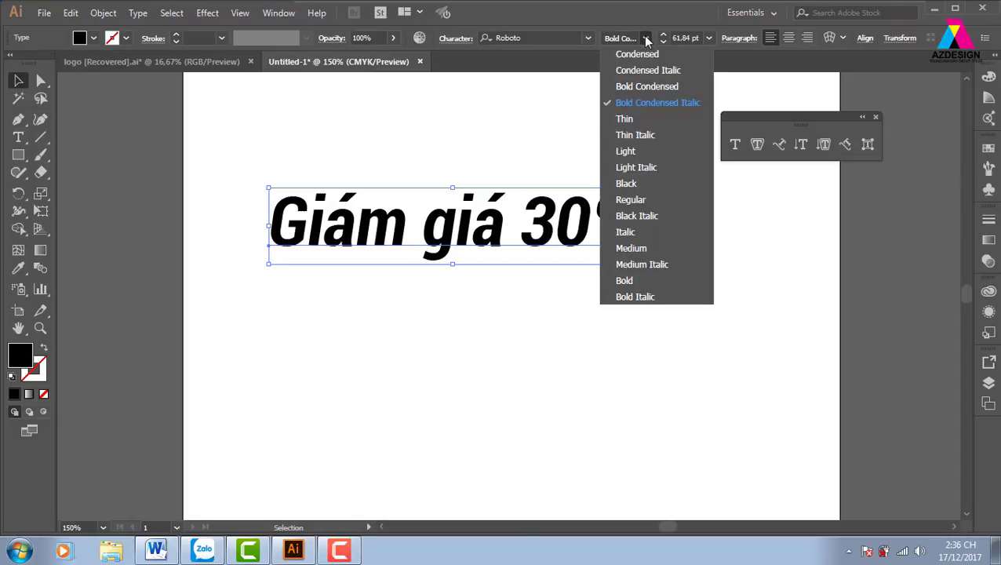
left_click(640, 122)
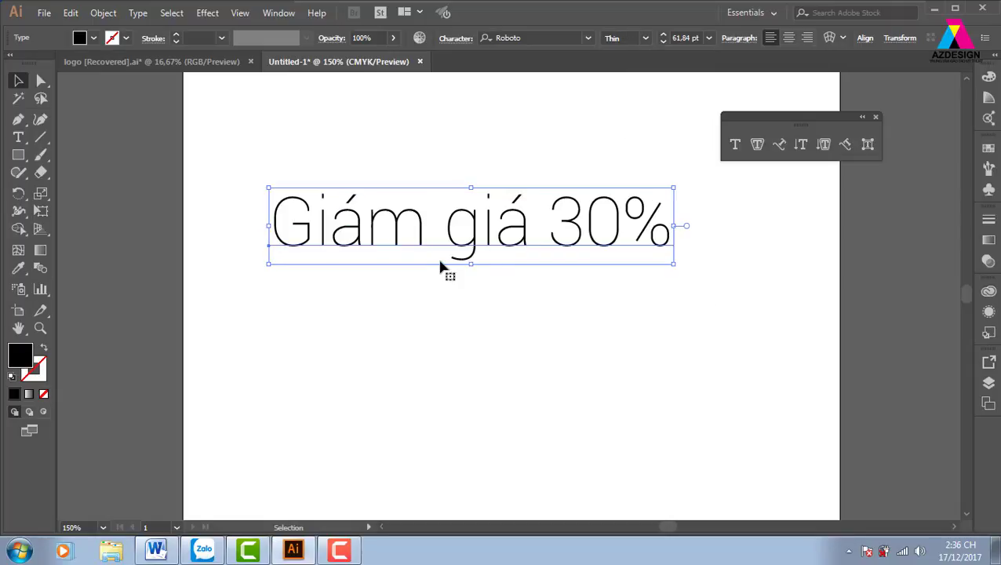
left_click(645, 38)
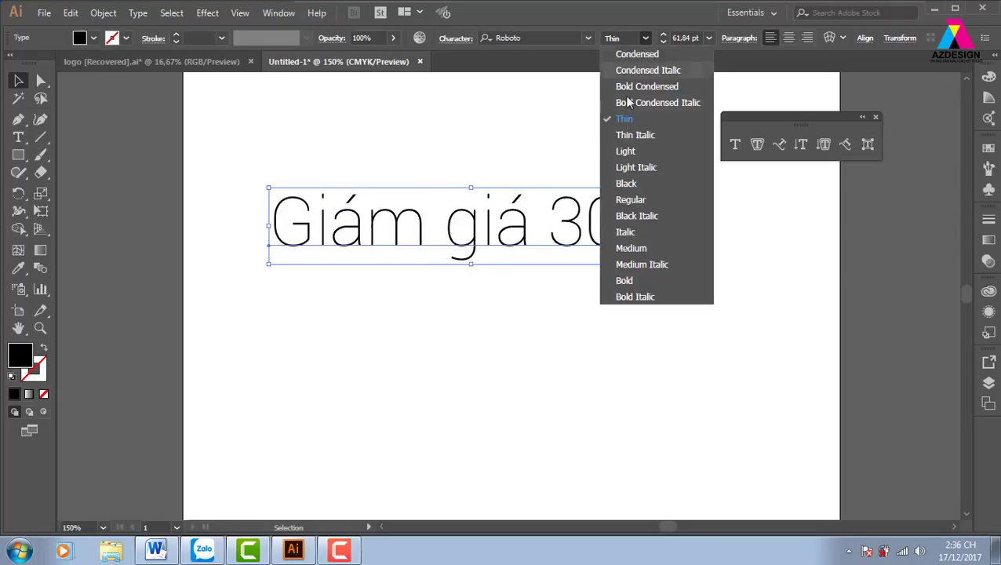
left_click(628, 151)
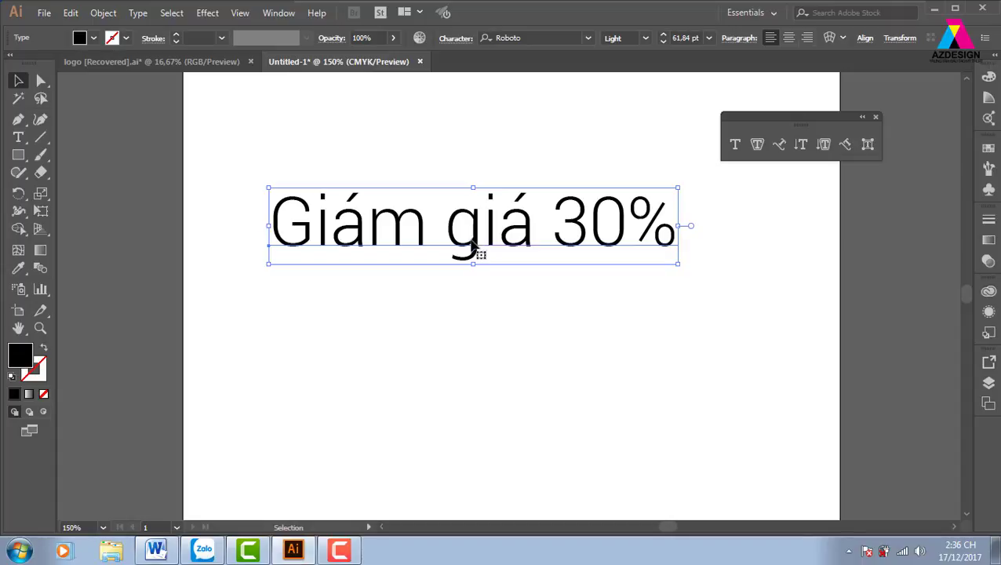
left_click(645, 37)
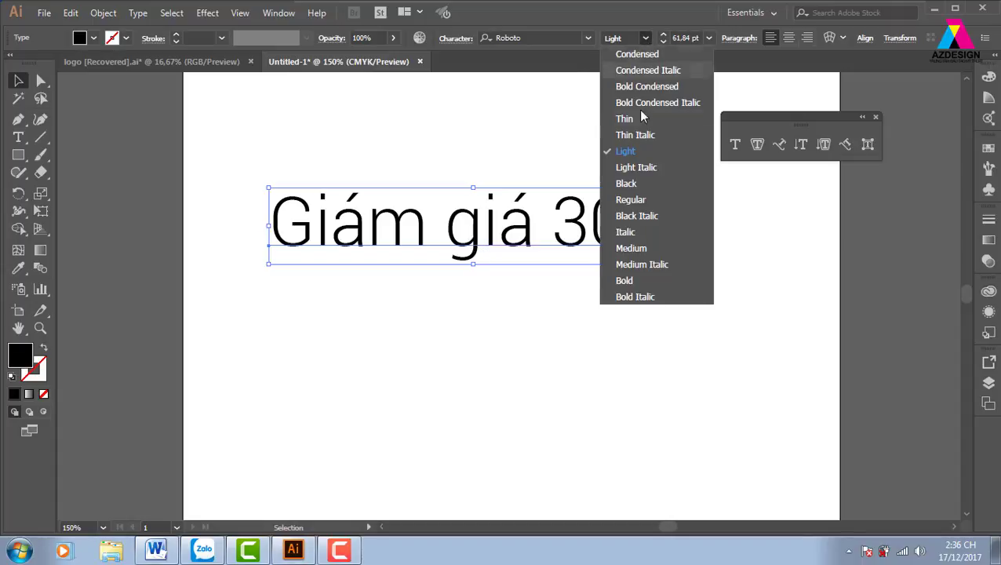
left_click(636, 198)
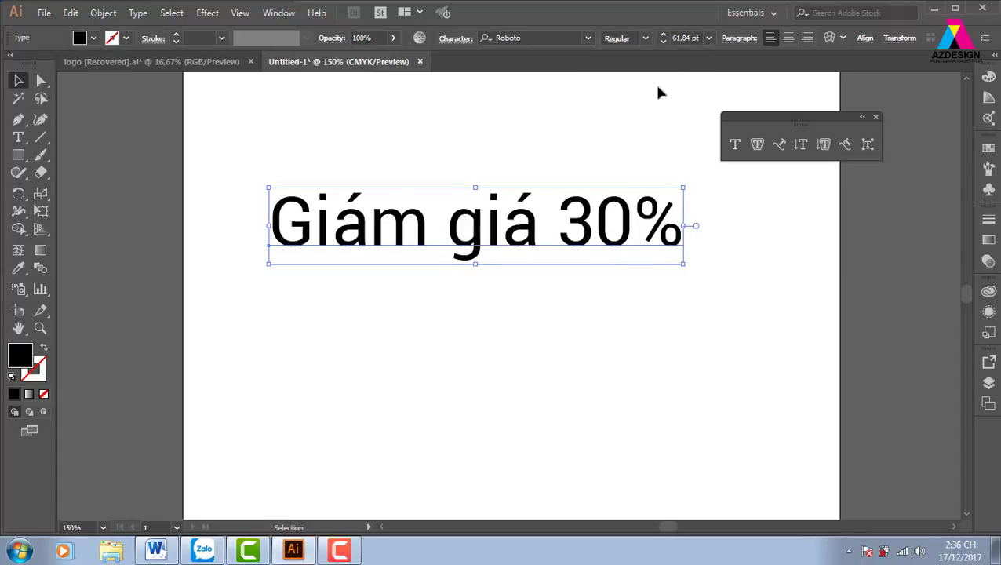
left_click(645, 38)
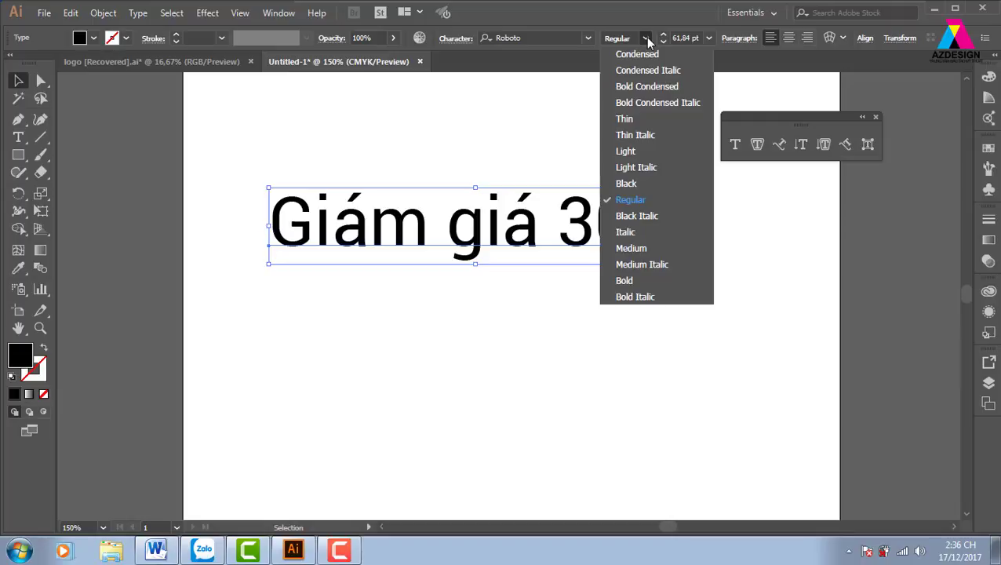
left_click(627, 281)
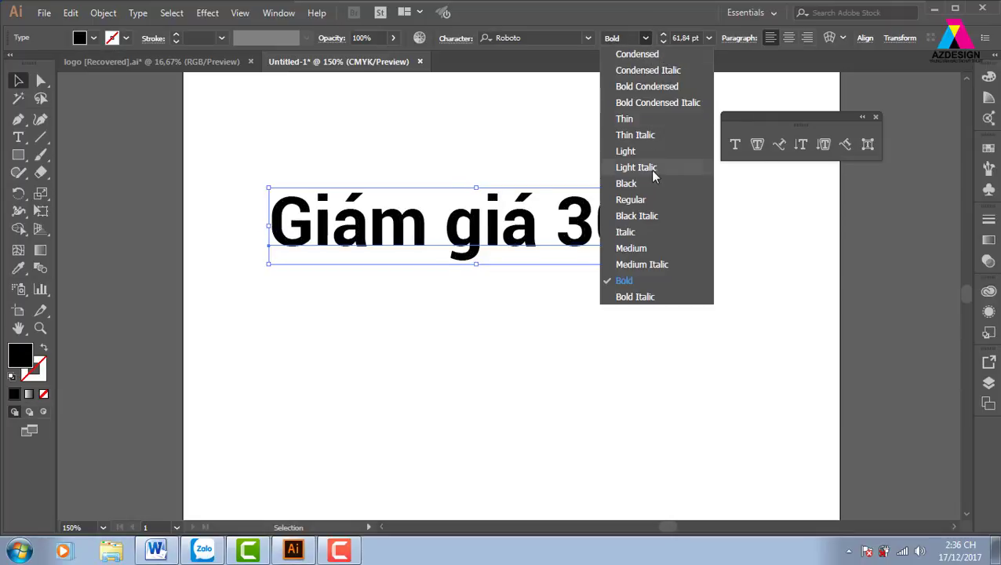
left_click(628, 183)
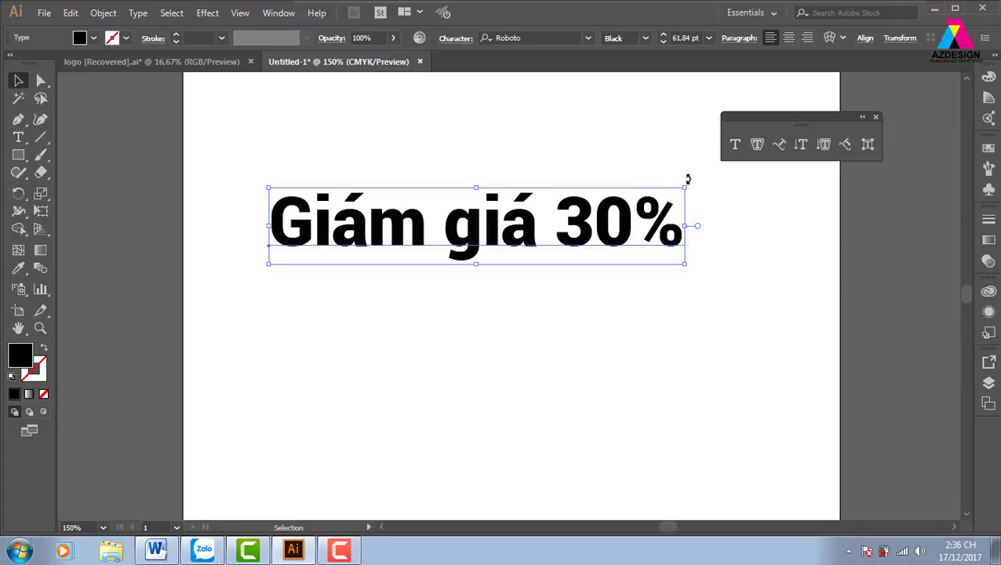
Step: Set just the words 'Giám giá' to Roboto Thin, keeping '30%' in Black
left_click(551, 259)
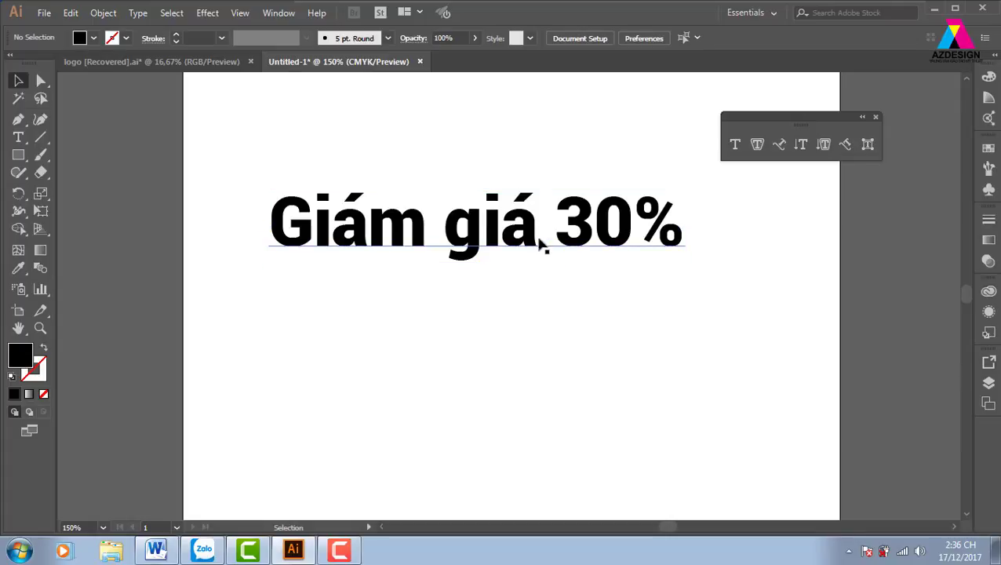
double_click(530, 242)
left_click_drag(537, 232, 274, 223)
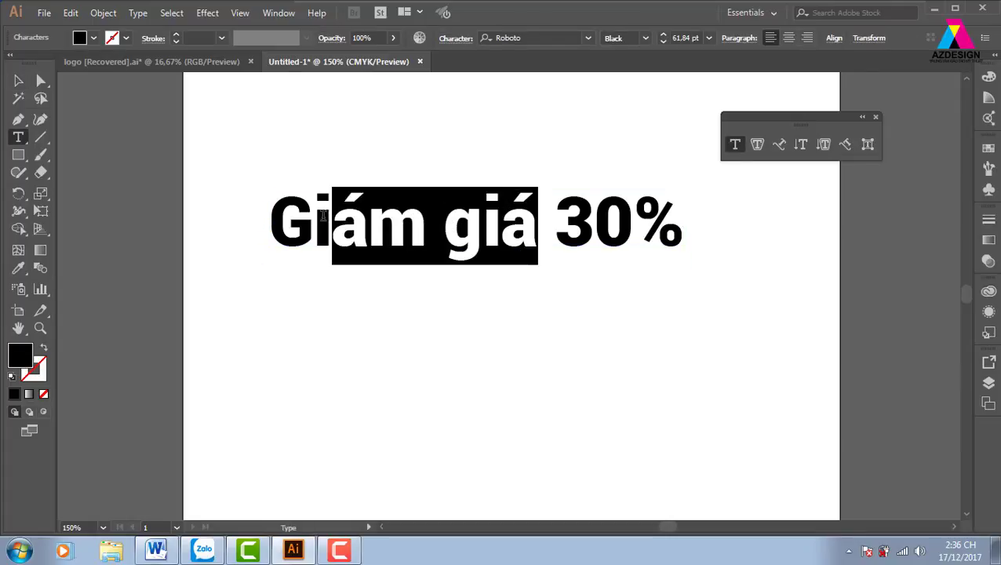
left_click(589, 37)
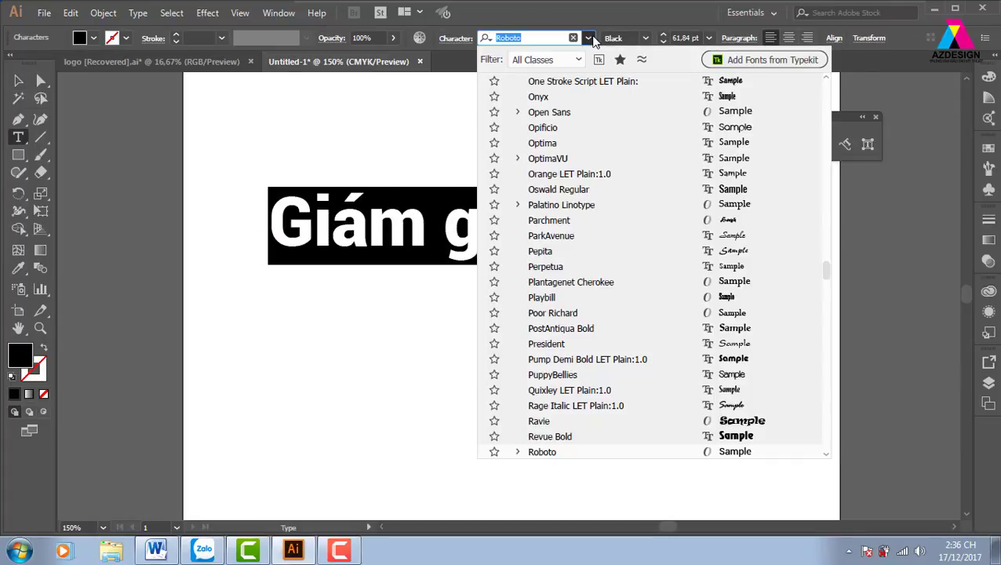
left_click(647, 38)
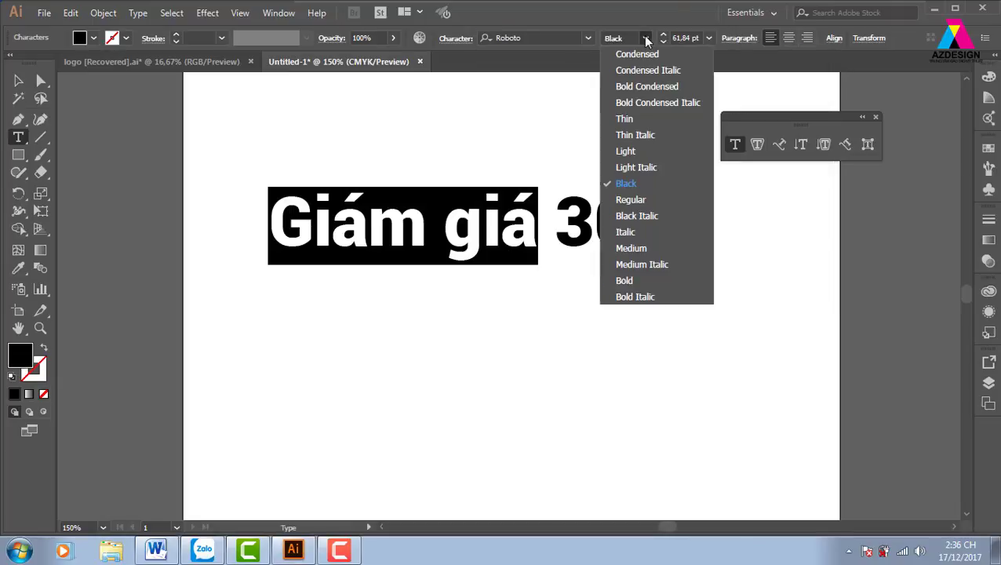
left_click(647, 37)
left_click(647, 37)
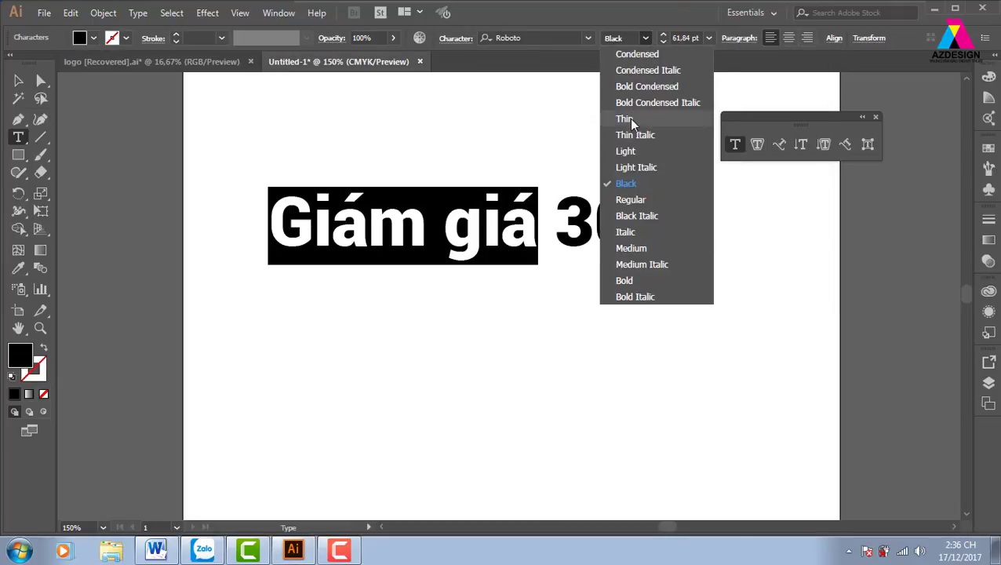
left_click(625, 119)
left_click(18, 80)
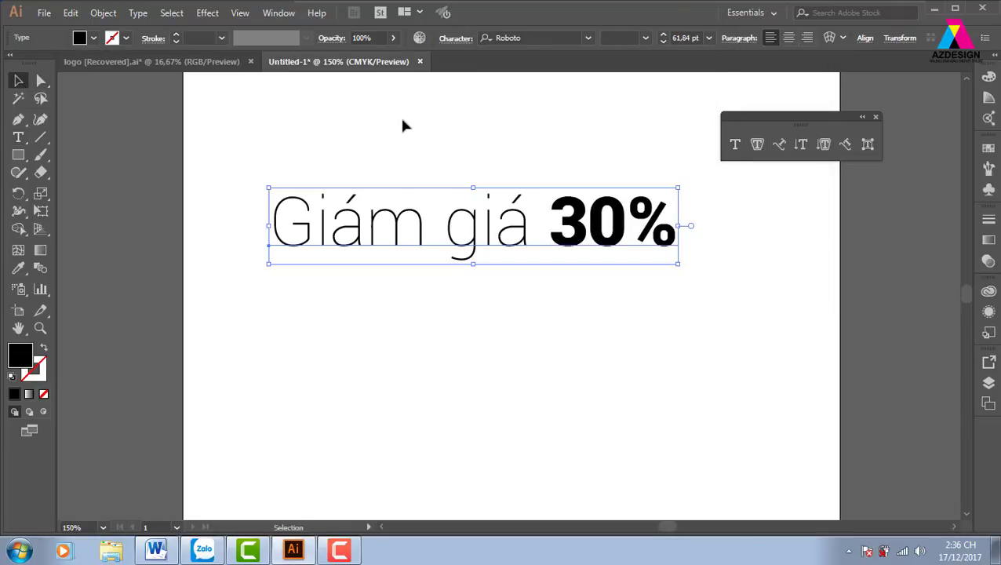
left_click(437, 274)
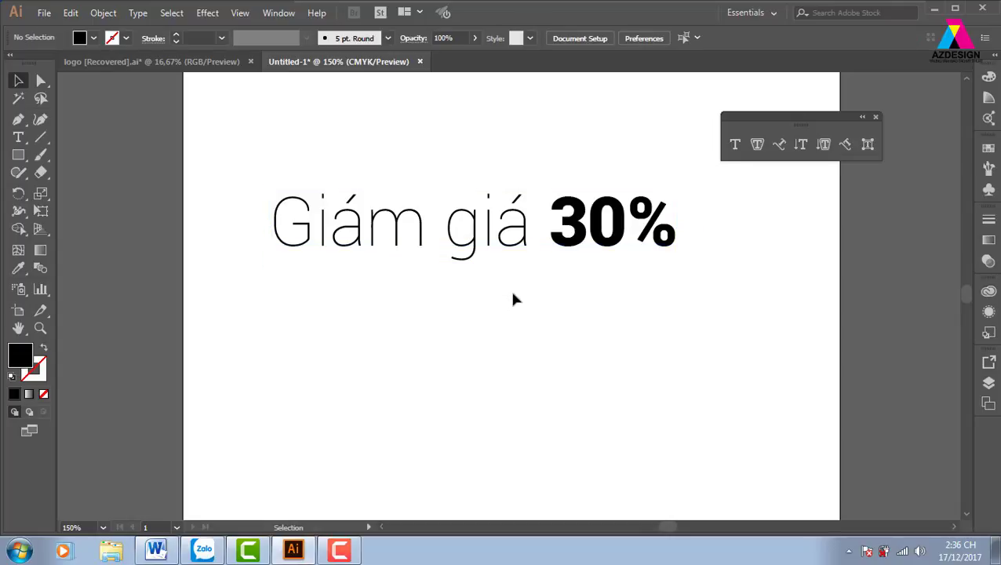
double_click(553, 224)
Step: Select '30%' inside the heading and apply the red swatch to it
key("ctrl+a")
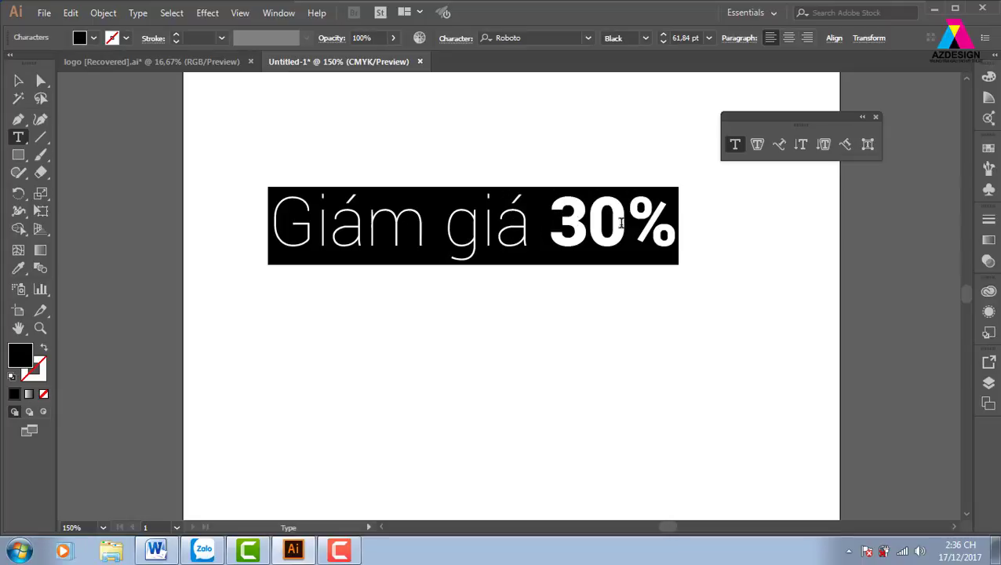
left_click(571, 226)
double_click(571, 226)
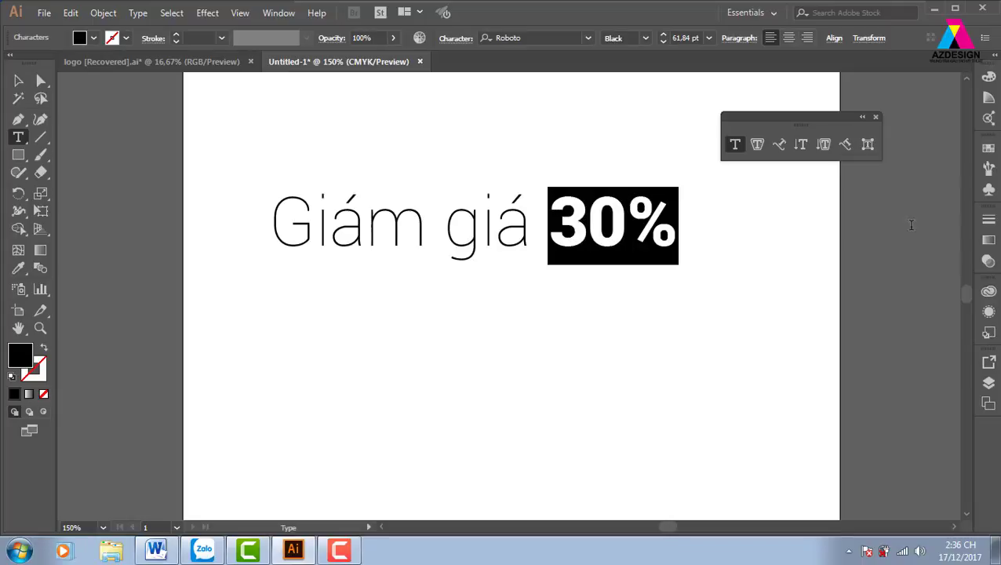
left_click(988, 149)
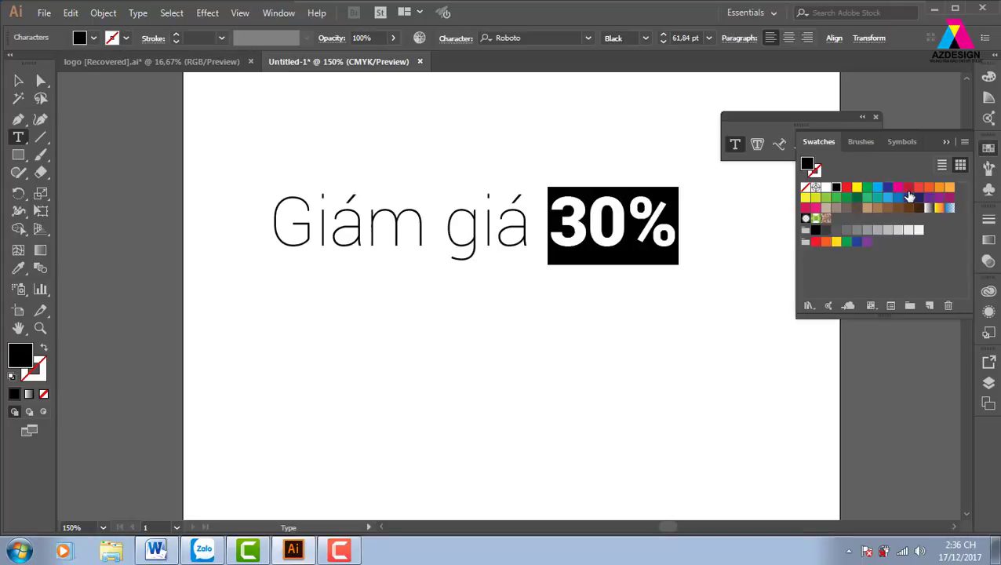
left_click(847, 188)
key("Escape")
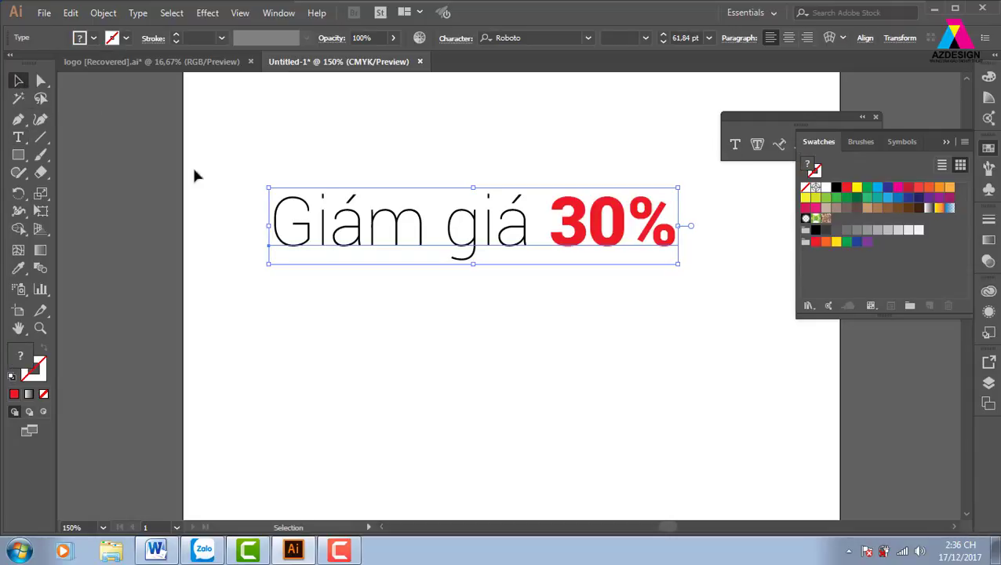
left_click(264, 154)
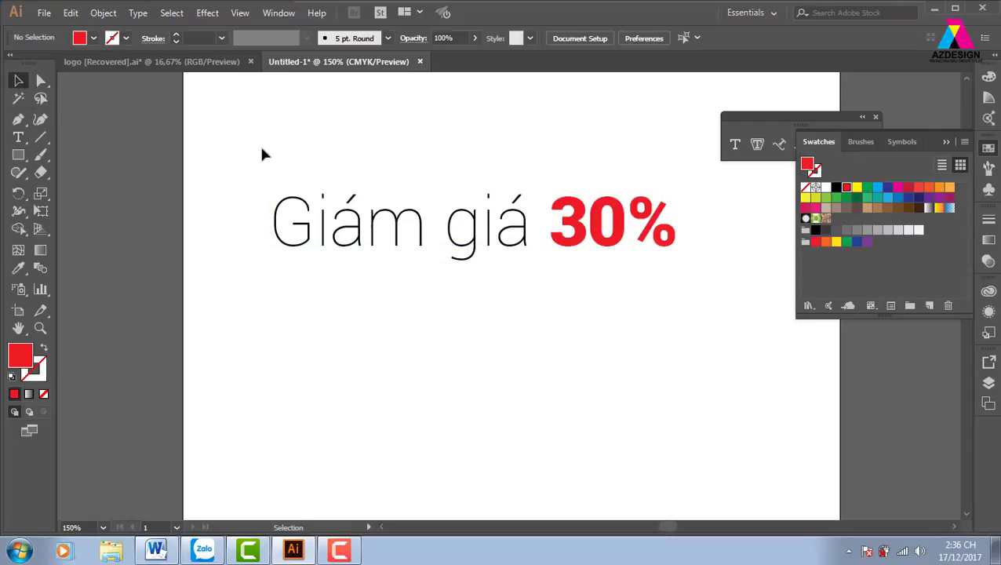
Step: Draw a rectangle around the heading and send it behind the text
left_click(18, 155)
left_click_drag(218, 138, 706, 314)
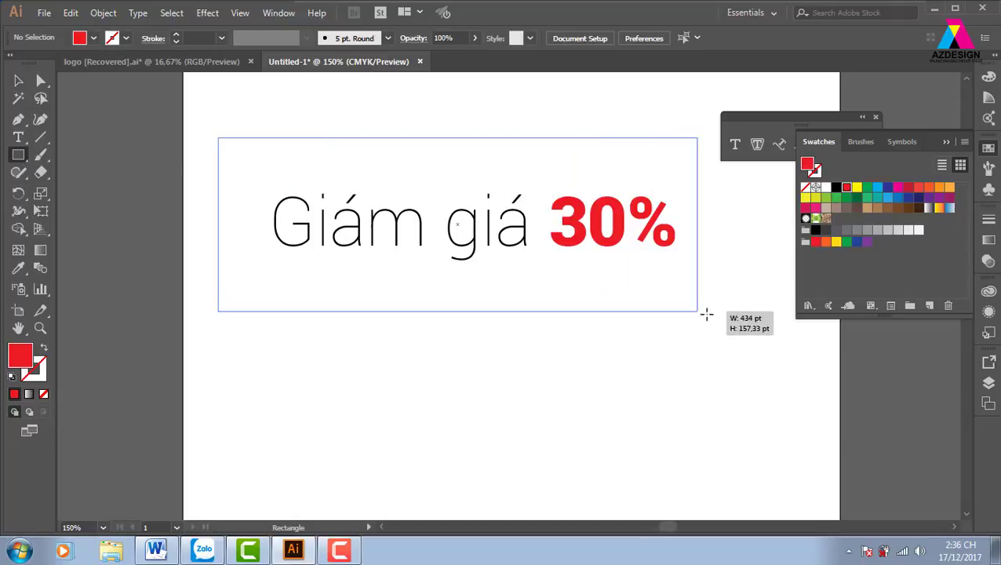
left_click(887, 197)
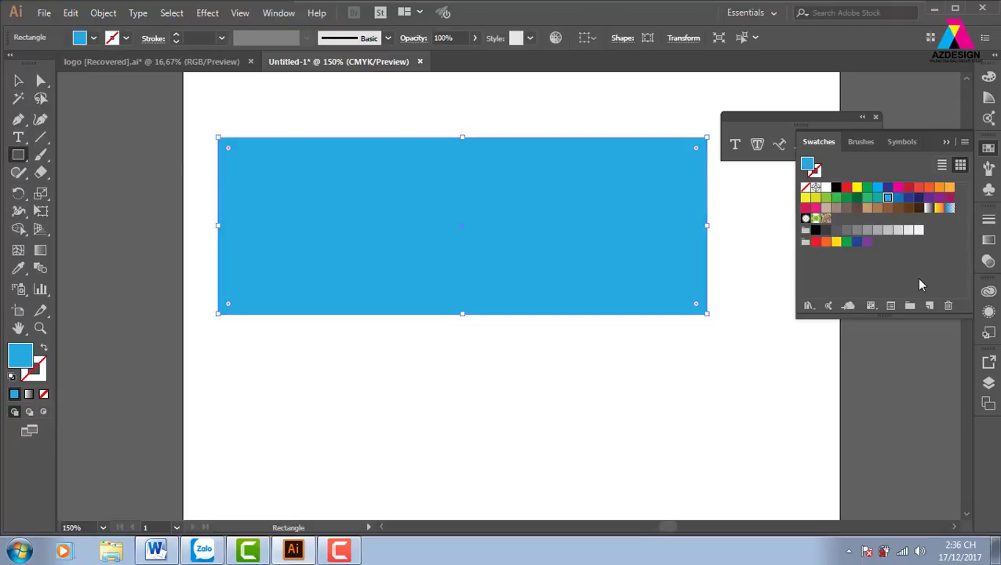
key("ctrl+shift+bracketleft")
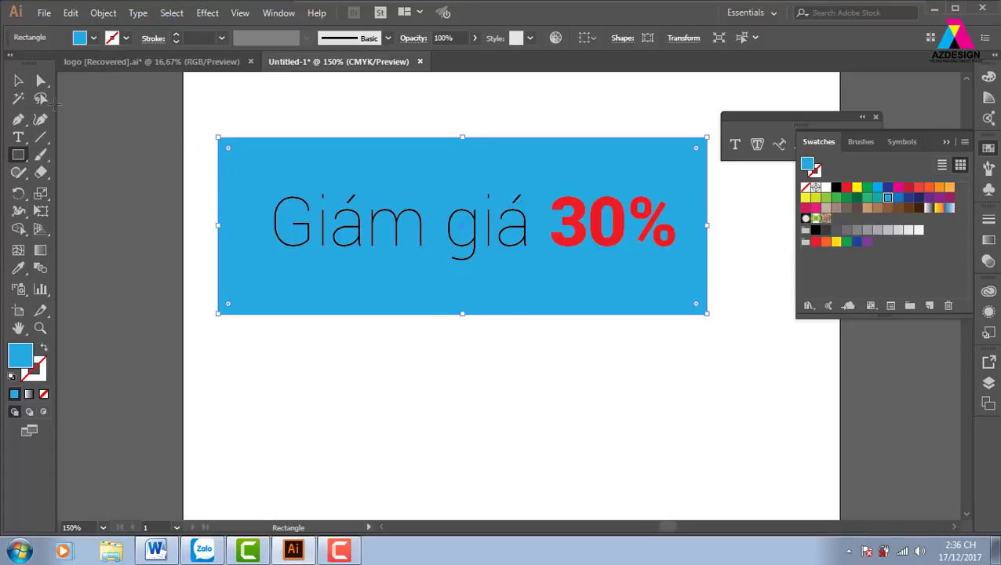
Step: Recolour the background rectangle from blue and purple to a light grey fill
left_click(18, 80)
left_click(323, 119)
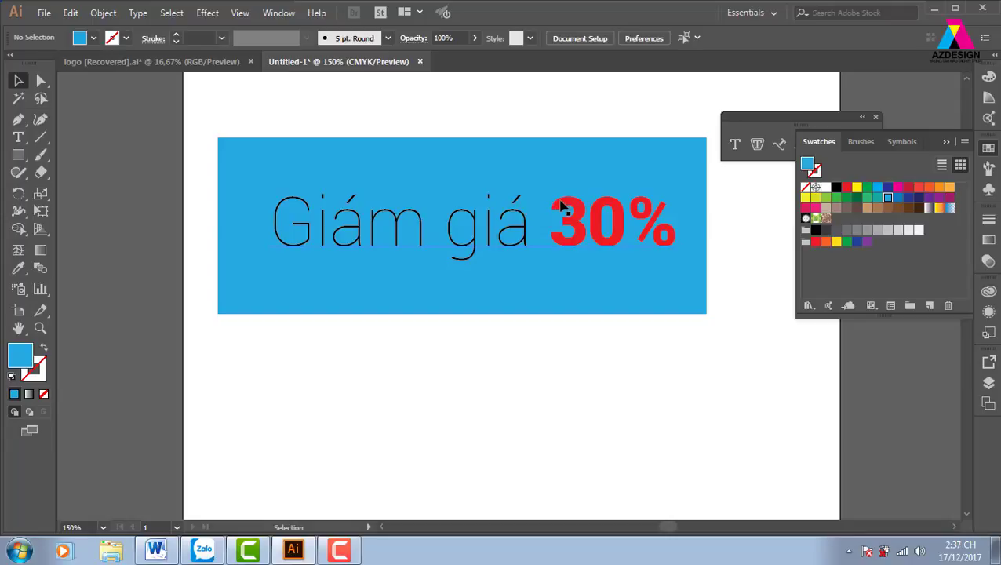
left_click(615, 170)
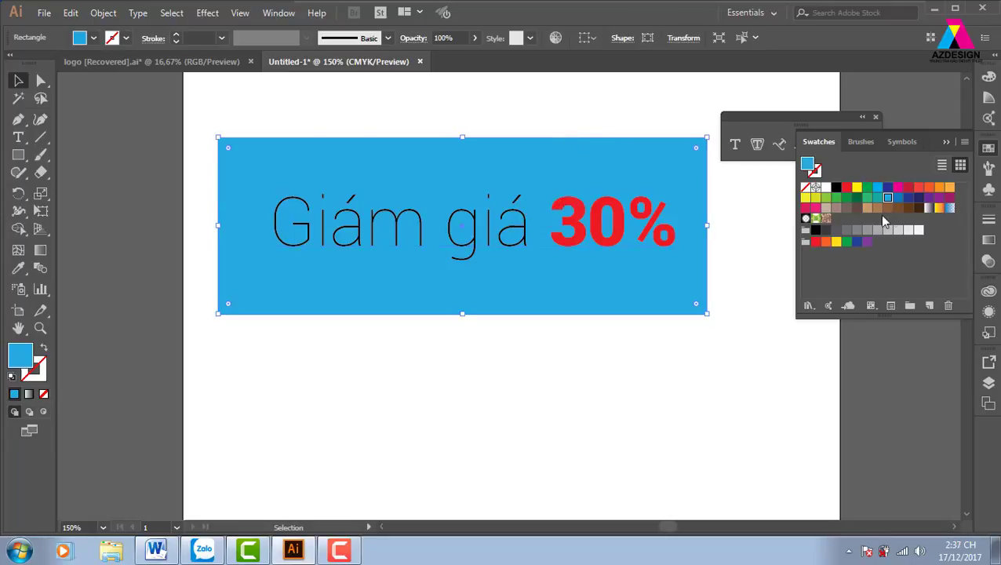
left_click(939, 197)
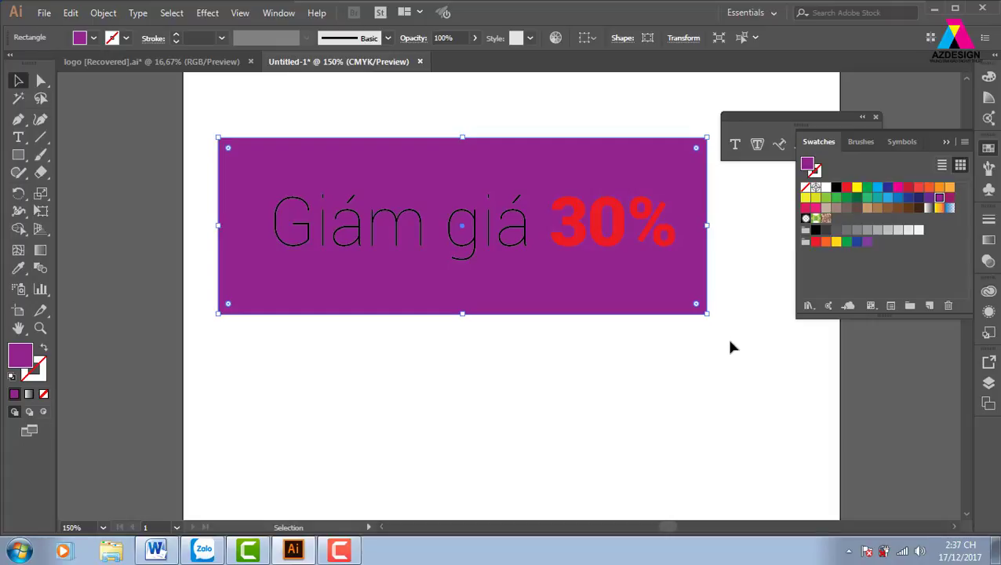
left_click(908, 230)
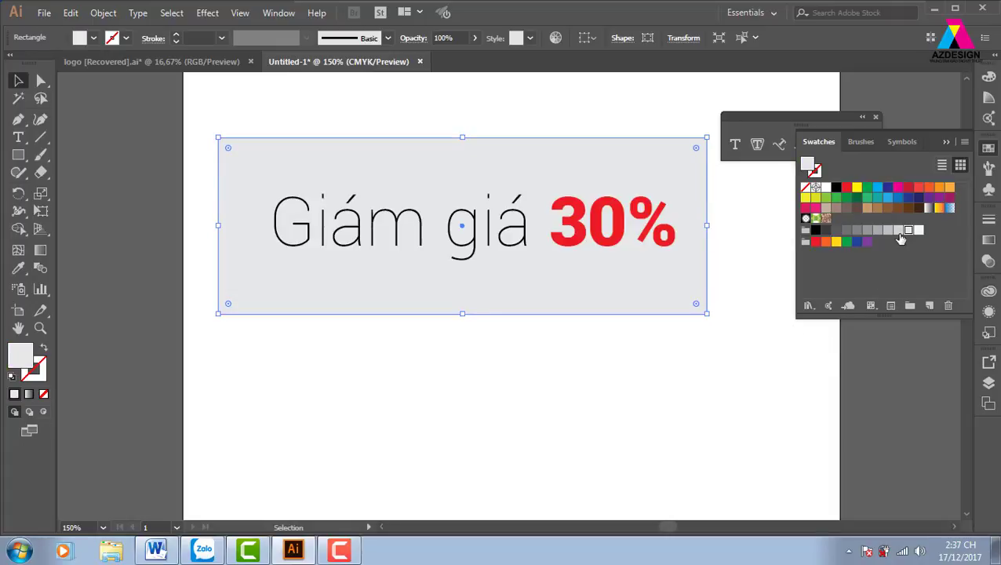
left_click(898, 230)
left_click(698, 399)
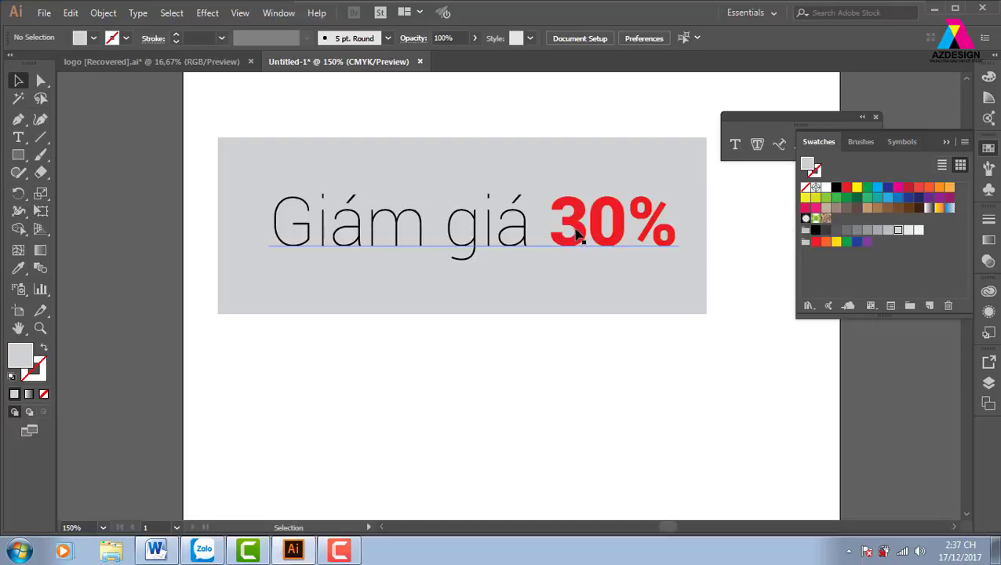
Step: Select the 30% characters and raise their font size to 72 pt in the Control bar
double_click(579, 227)
left_click_drag(547, 221, 690, 221)
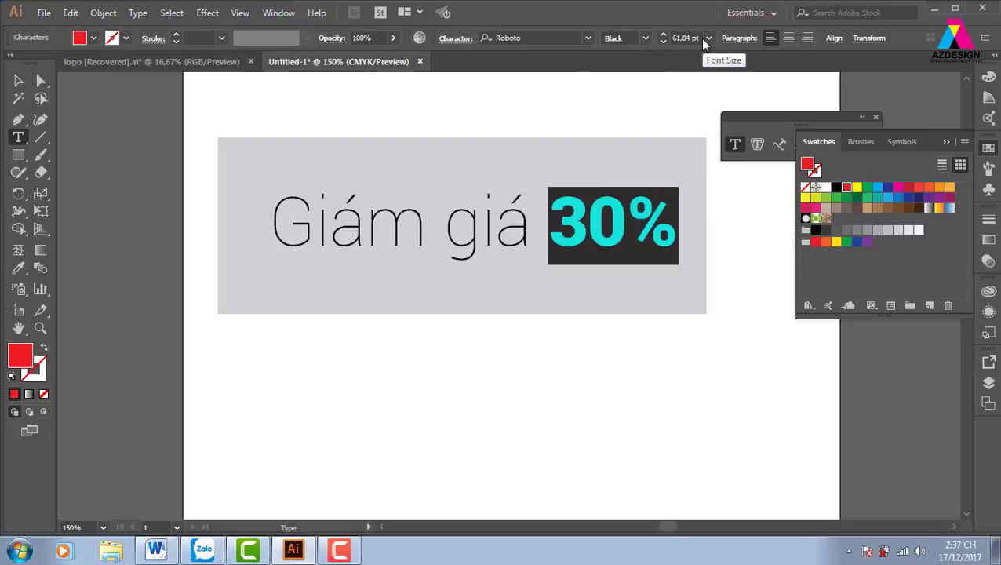
left_click(696, 41)
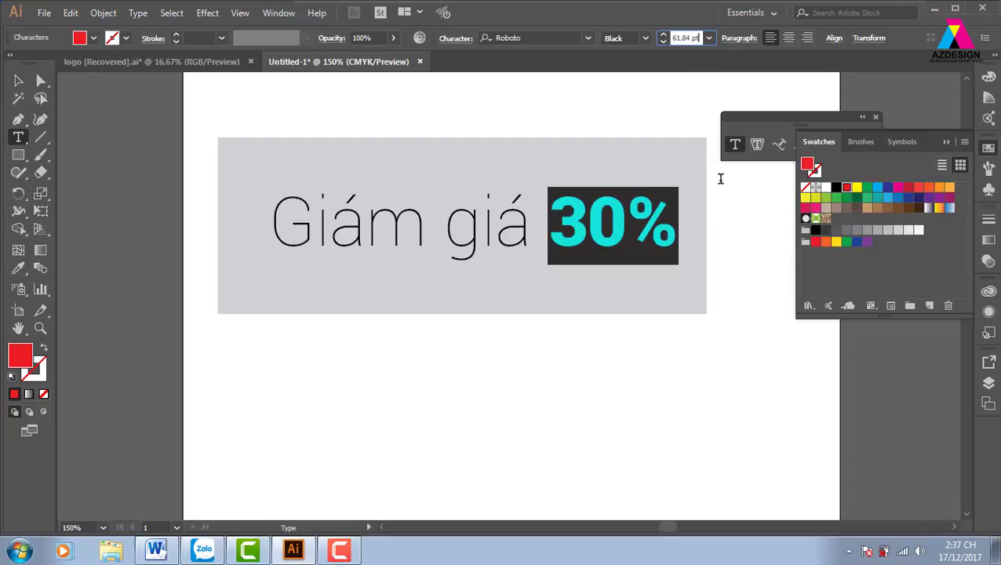
key("Up")
key("Up")
key("Up")
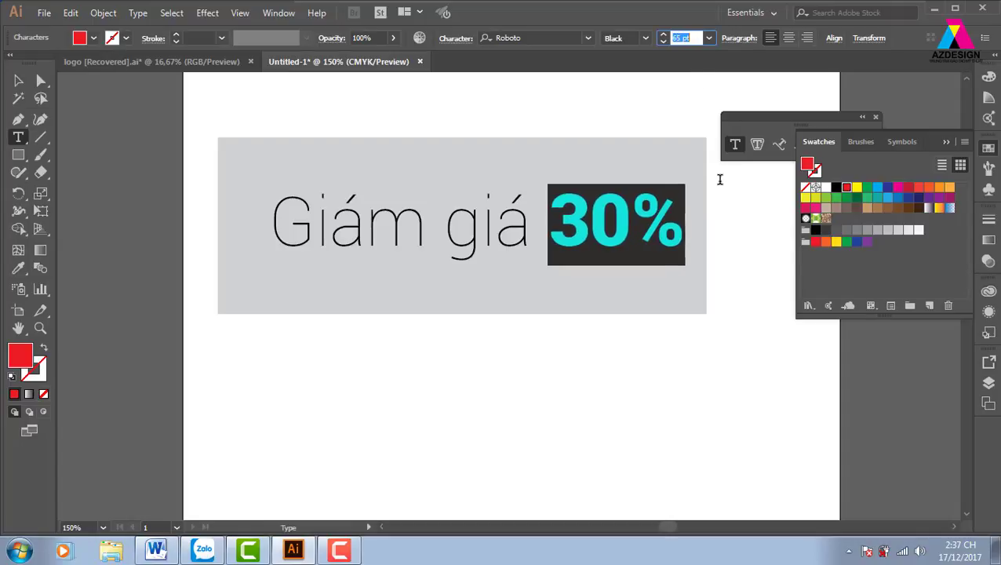
key("Up")
key("Up")
key("Up")
key("Up")
key("Up")
key("Up")
key("Up")
key("Up")
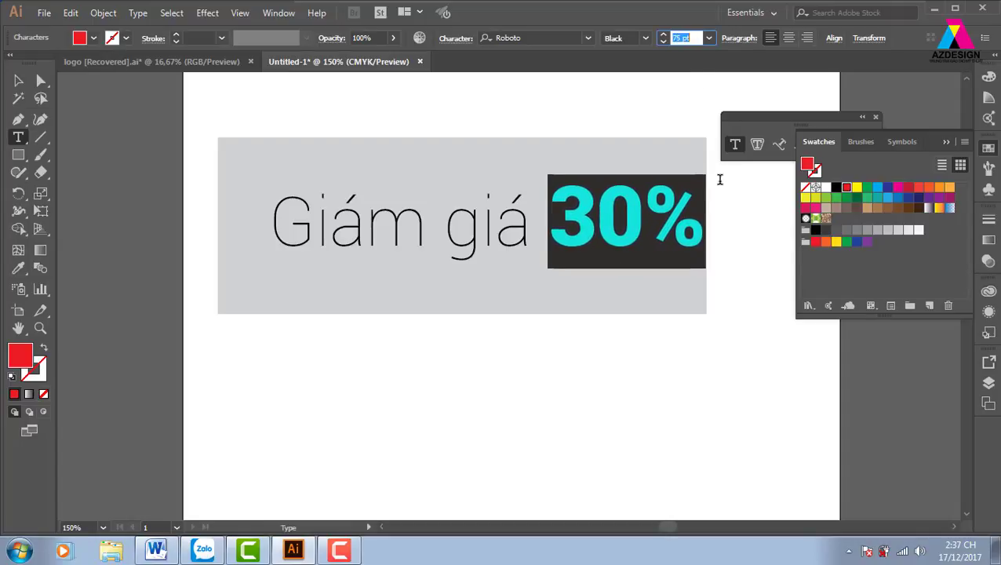
key("Down")
key("Down")
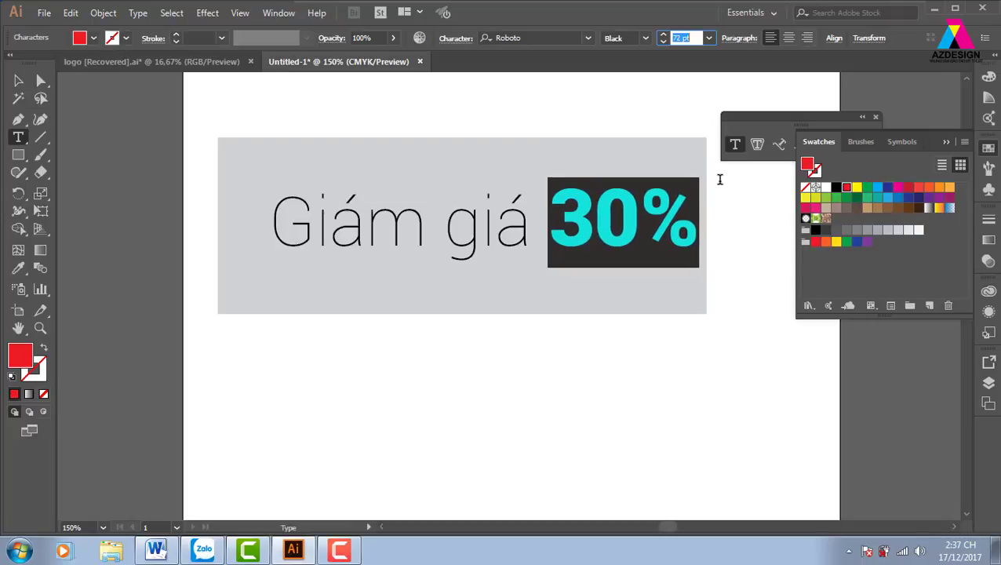
Step: Reselect the 30% and resize it with size shortcuts, settling on 74 pt
key("ctrl")
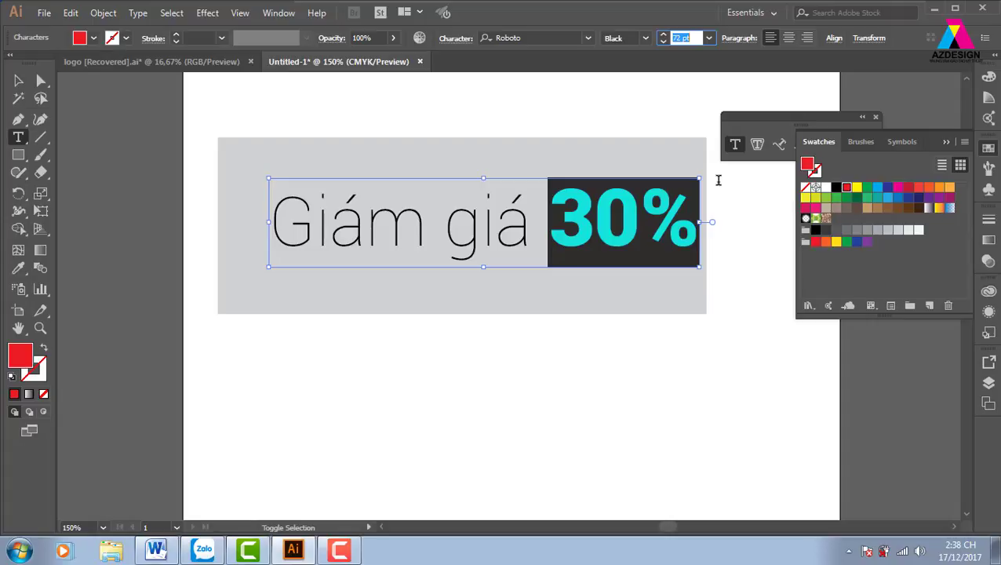
left_click_drag(556, 212, 720, 207)
key("ctrl+c")
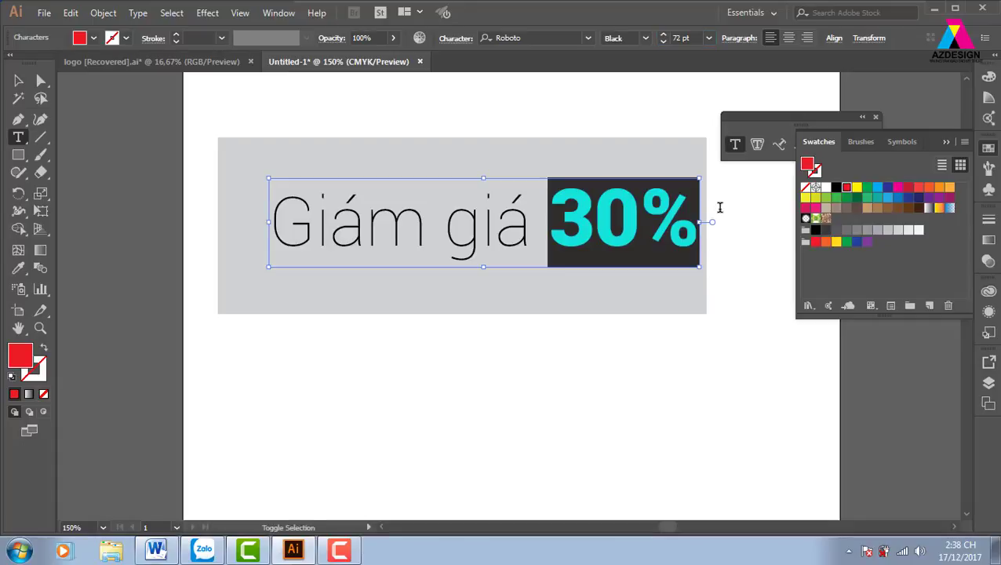
key("ctrl+shift+period")
key("ctrl+shift+period")
key("ctrl+shift+period")
key("ctrl+shift+period")
key("ctrl+shift+period")
key("ctrl+shift+period")
key("ctrl+shift+period")
key("ctrl+shift+period")
key("ctrl+shift+period")
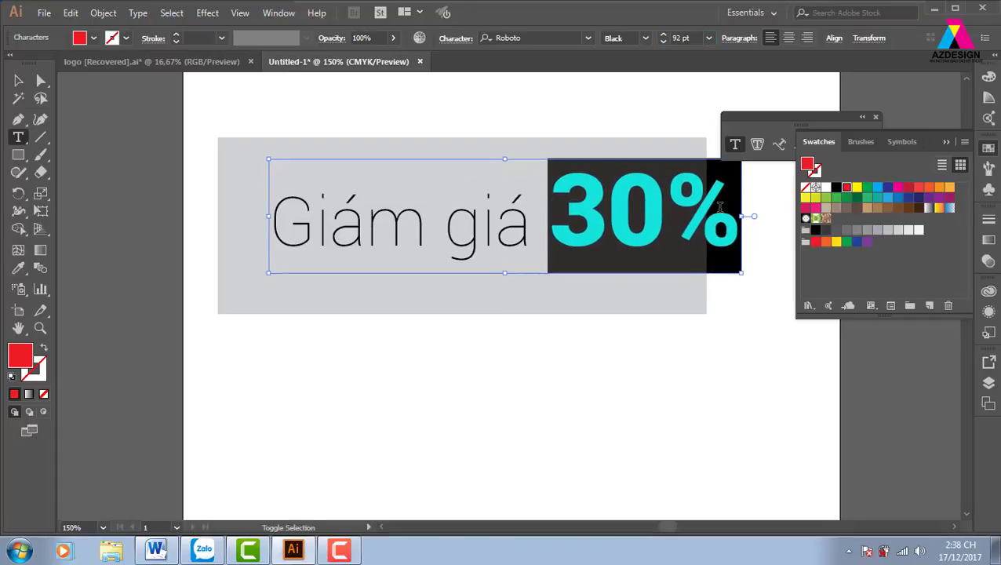
key("ctrl+shift+period")
key("ctrl+shift+period")
key("ctrl+shift+period")
key("ctrl+shift+comma")
key("ctrl+shift+comma")
key("ctrl+shift+comma")
key("ctrl+shift+comma")
key("ctrl+shift+comma")
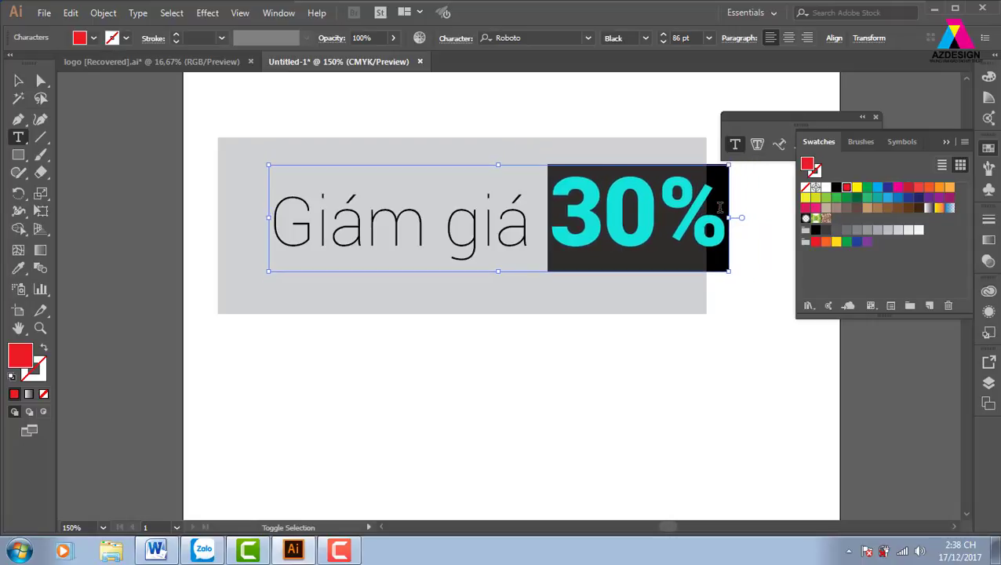
key("ctrl+shift+comma")
key("ctrl+shift+comma")
key("ctrl+shift+comma")
key("ctrl+shift+comma")
key("ctrl+shift+comma")
key("ctrl+shift+comma")
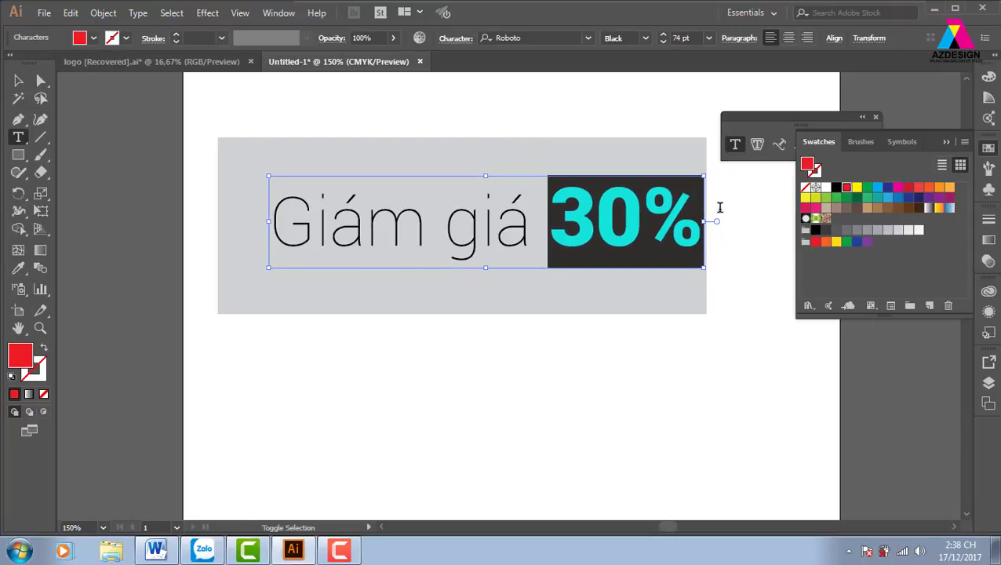
left_click(719, 207, "ctrl")
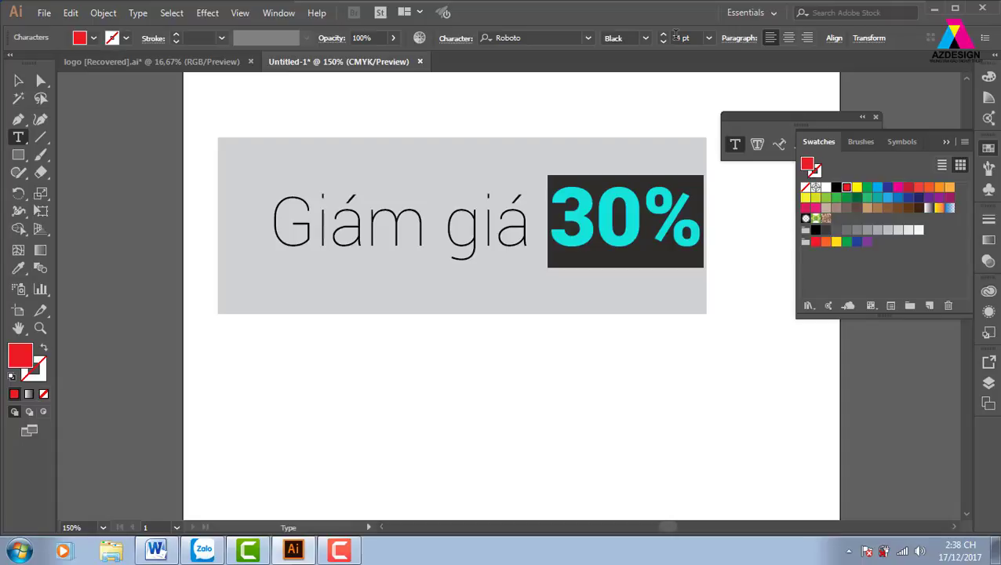
Step: Delete 30% from the Giám giá line and paste it as a new text object
key("BackSpace")
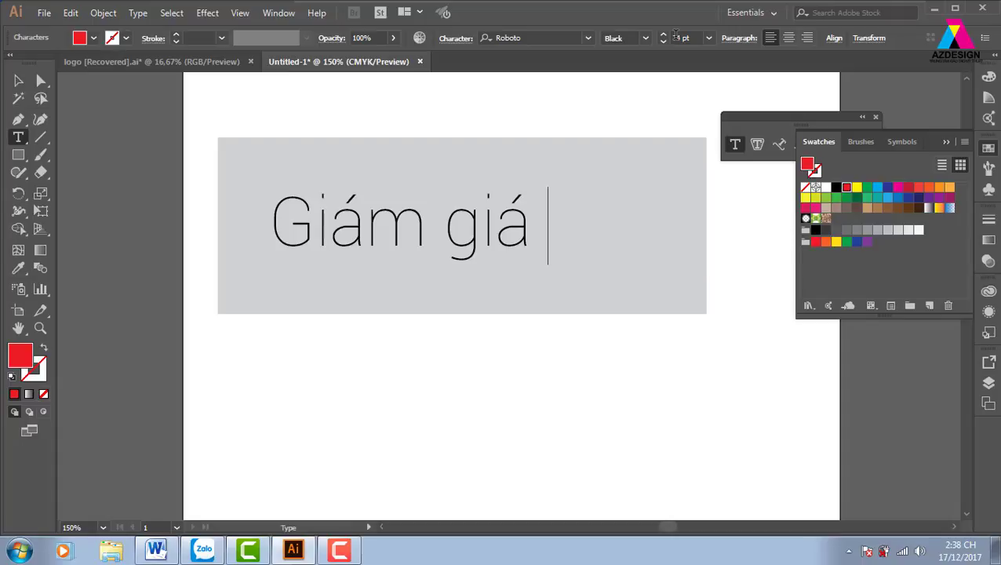
left_click(18, 80)
left_click(63, 145)
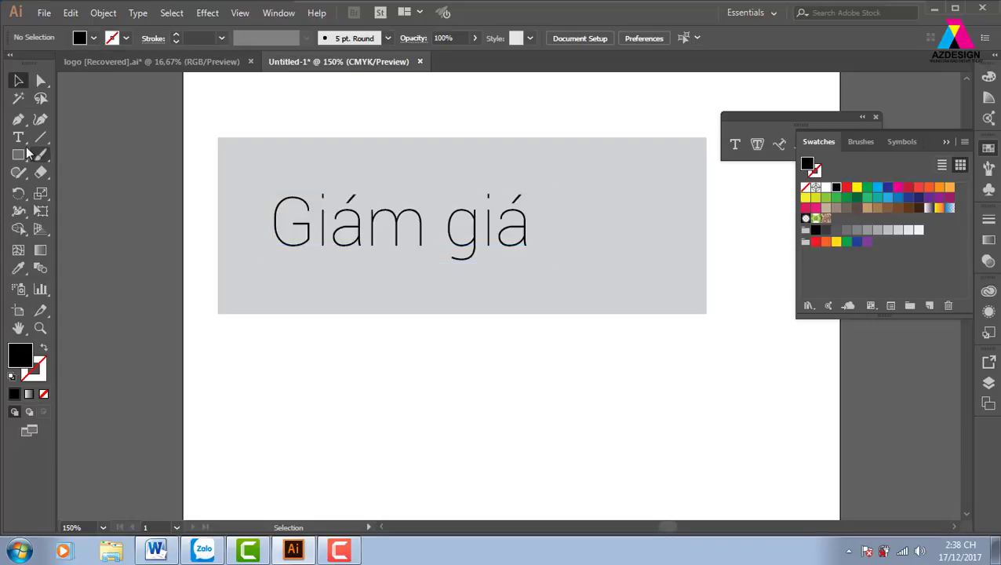
left_click(19, 137)
left_click(339, 382)
key("ctrl+v")
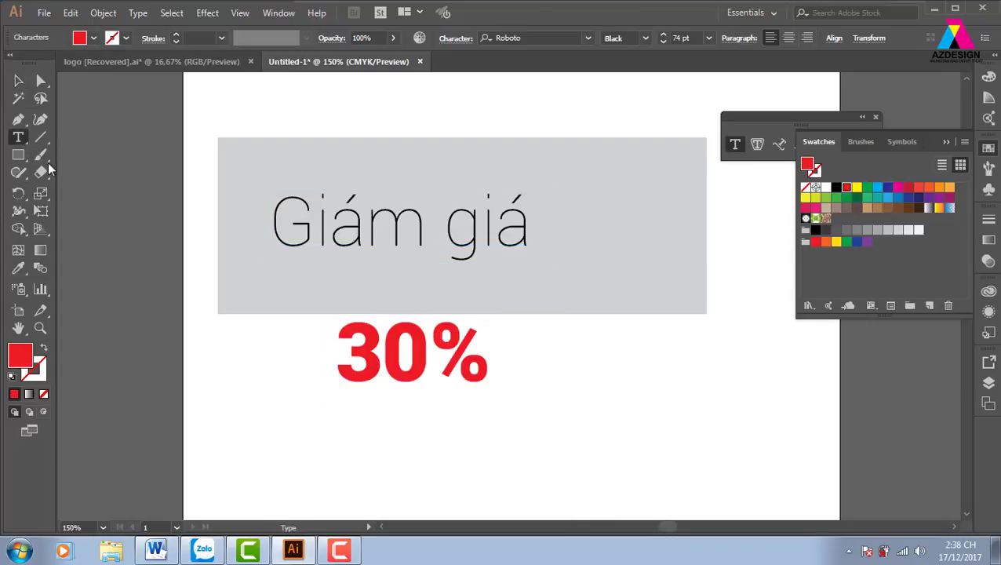
key("Escape")
Step: Move the red 30% into the banner beside Giám giá, scale it up slightly, and nudge it down
left_click(549, 455)
left_click_drag(463, 357, 666, 225)
mouse_move(687, 176)
left_mouse_down()
mouse_move(709, 167)
mouse_move(686, 178)
left_mouse_up()
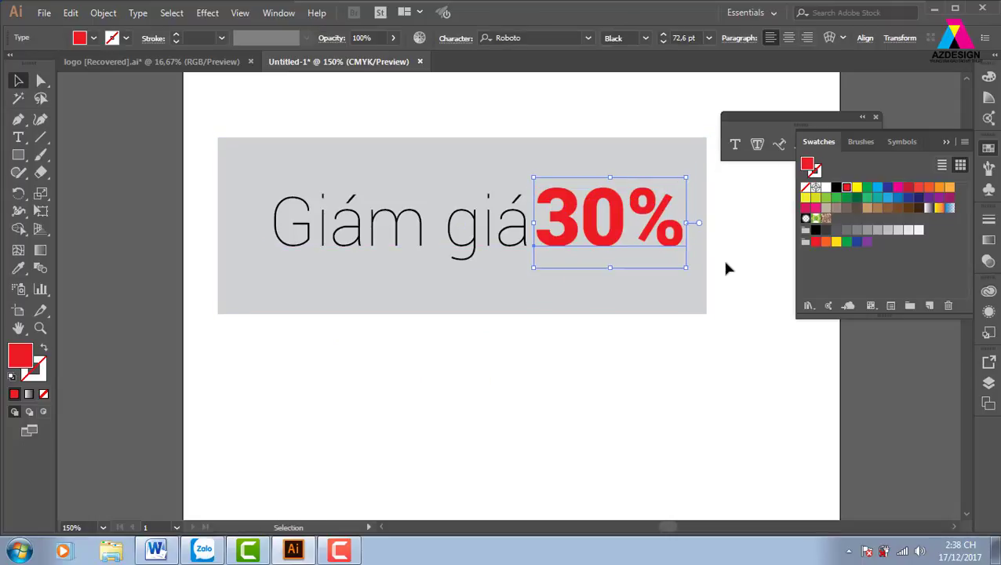
key("Down")
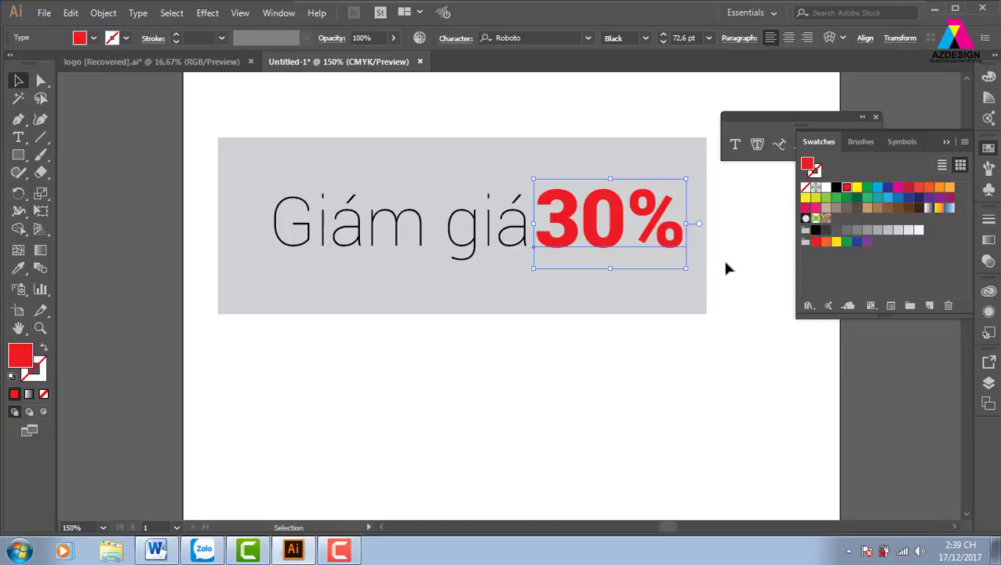
Step: Fill the grey banner rectangle with a blue swatch
left_click(662, 286)
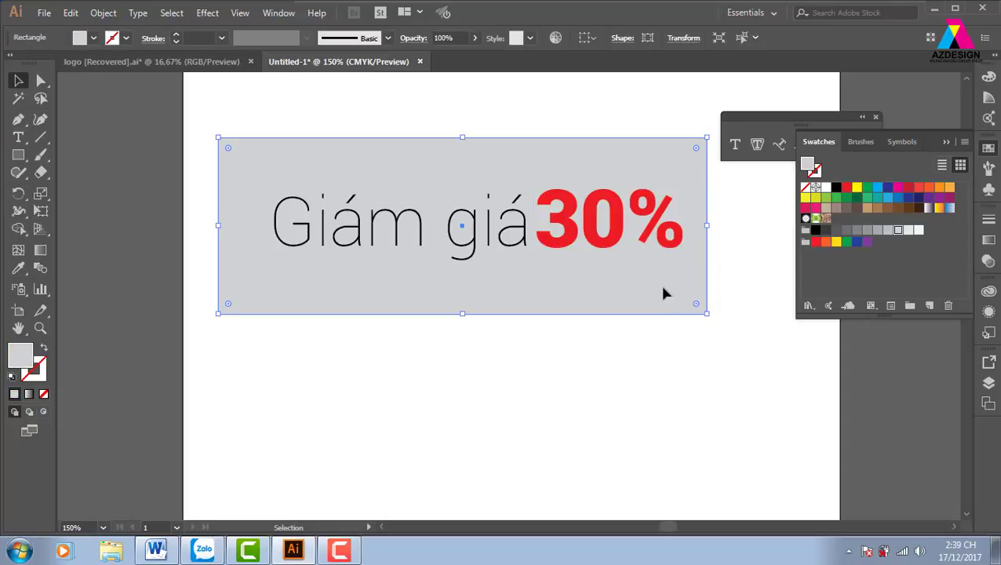
left_click(887, 197)
left_click(571, 386)
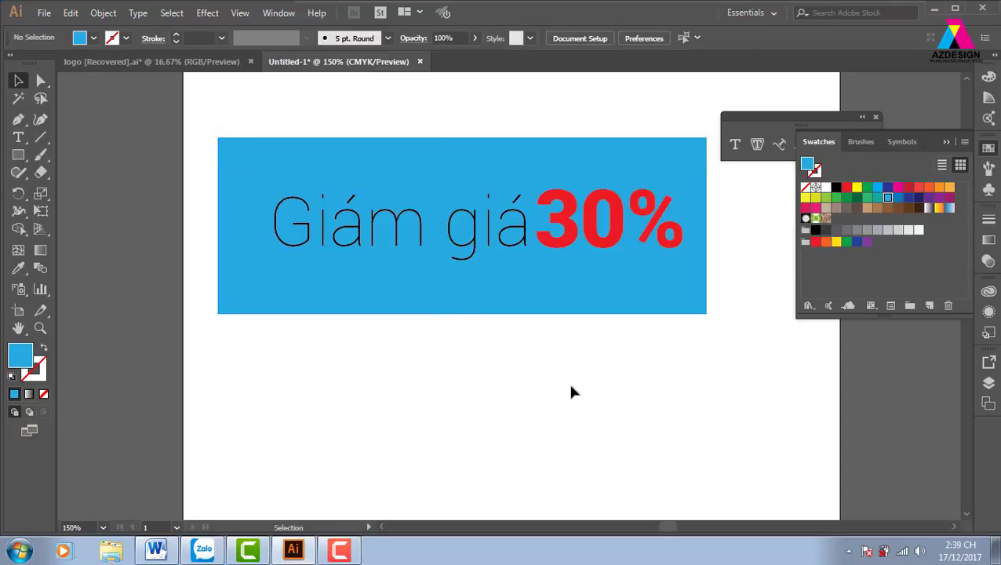
Step: Make the Giám giá text white from the Swatches panel
left_click(532, 248)
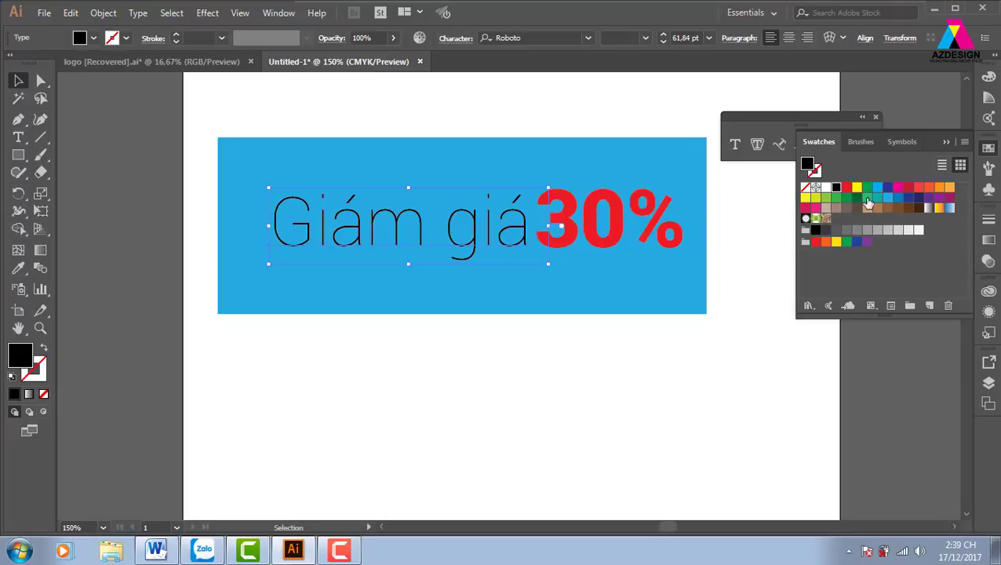
left_click(825, 187)
left_click(486, 388)
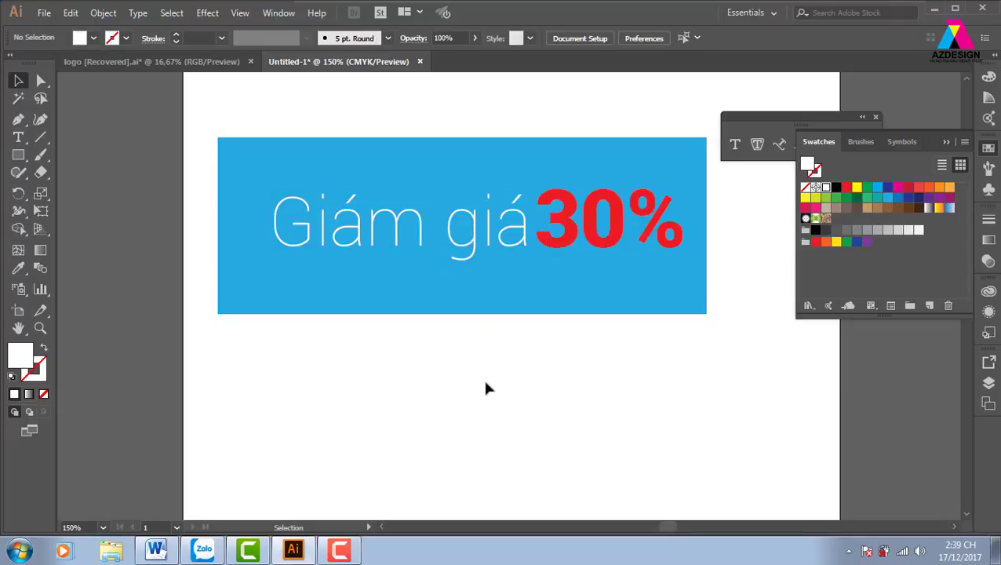
left_click(596, 234)
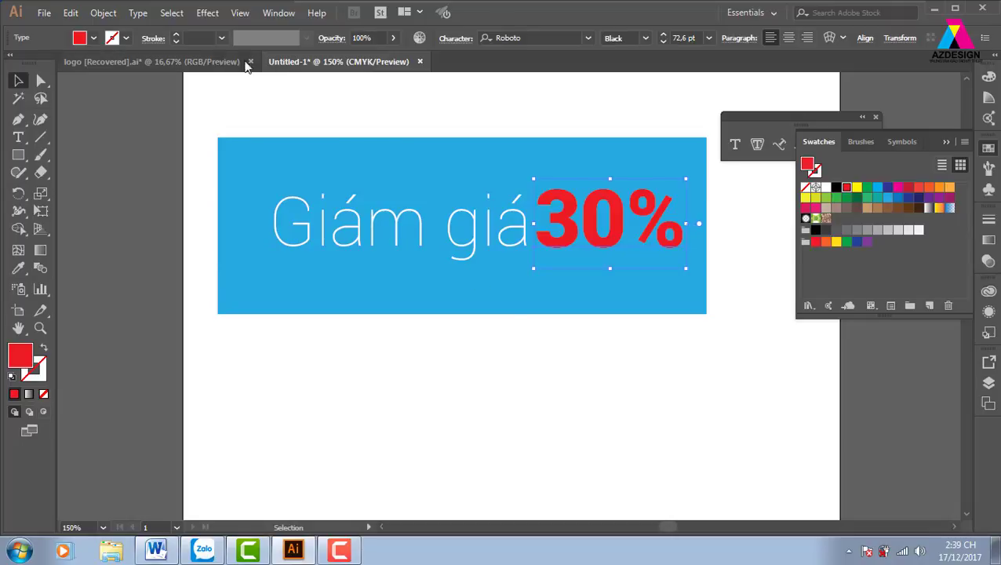
Step: Give the 30% a 1 pt white outline
left_click(222, 37)
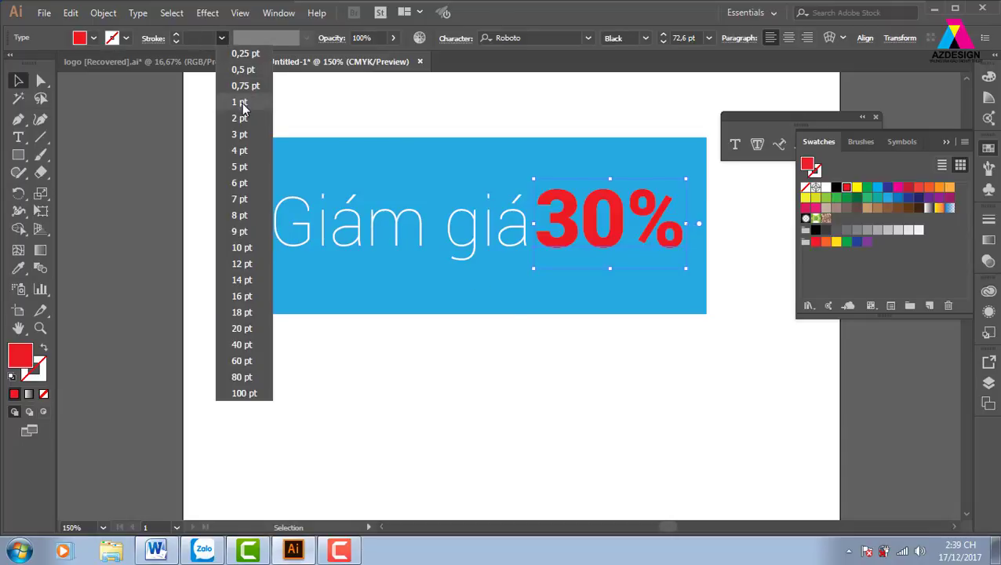
left_click(240, 102)
double_click(39, 374)
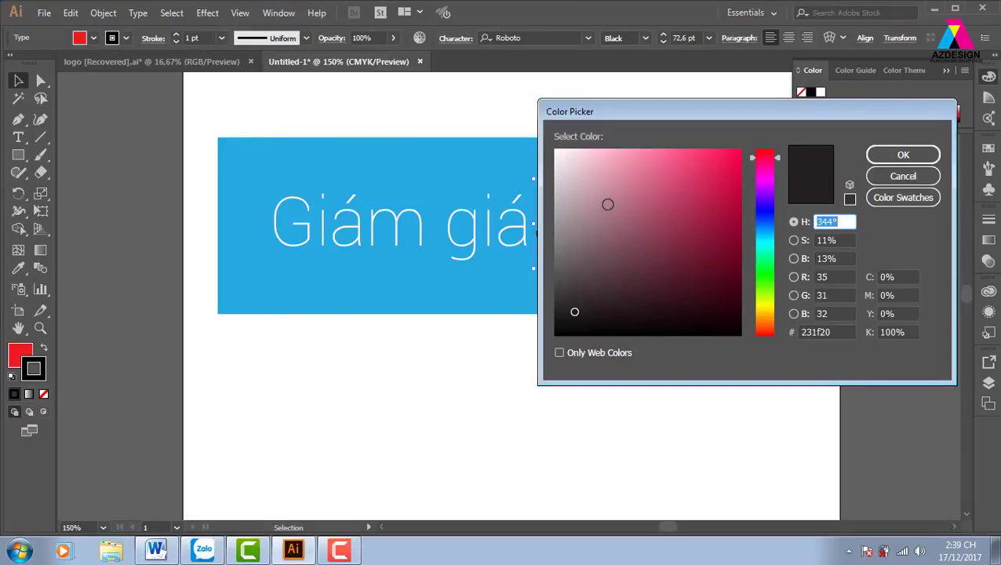
left_click(557, 151)
left_click(903, 155)
left_click(855, 374)
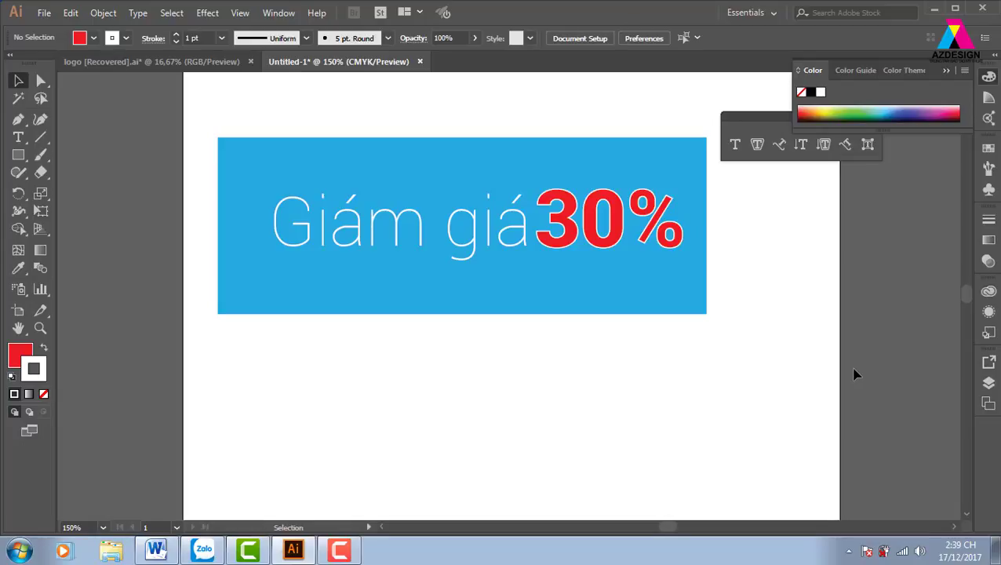
Step: Thicken the 30% outline to 7 pt
left_click(617, 243)
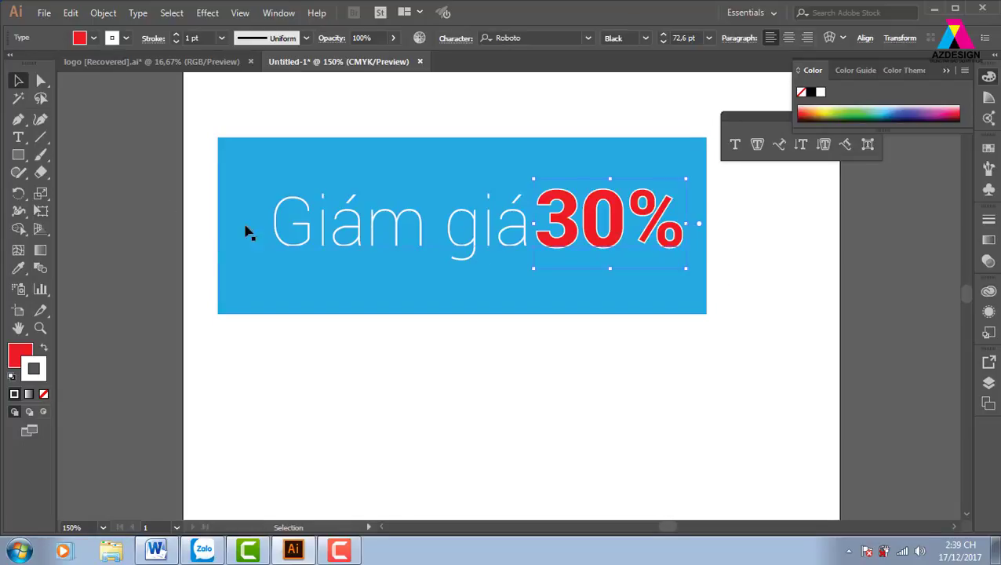
left_click(221, 37)
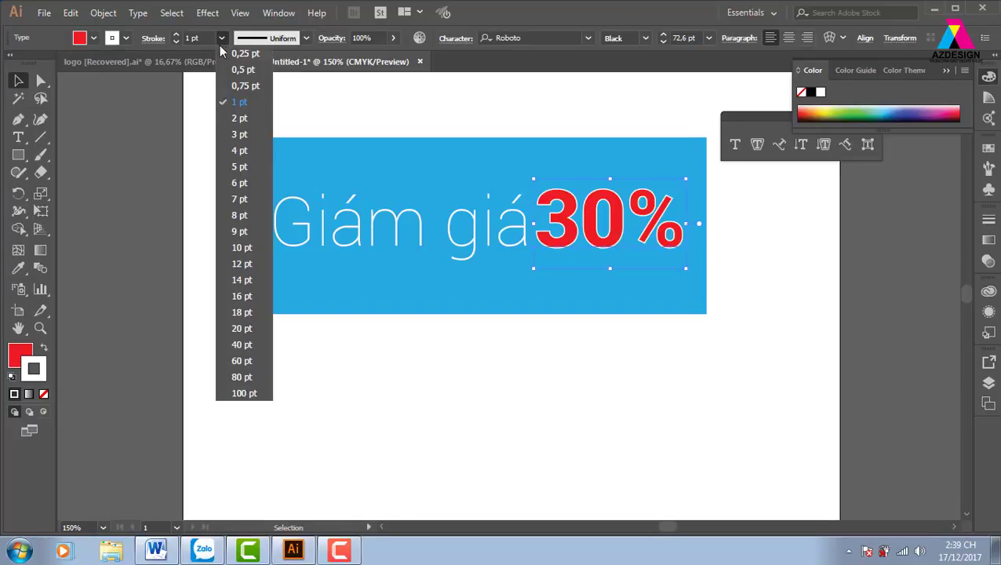
left_click(240, 199)
left_click(525, 402)
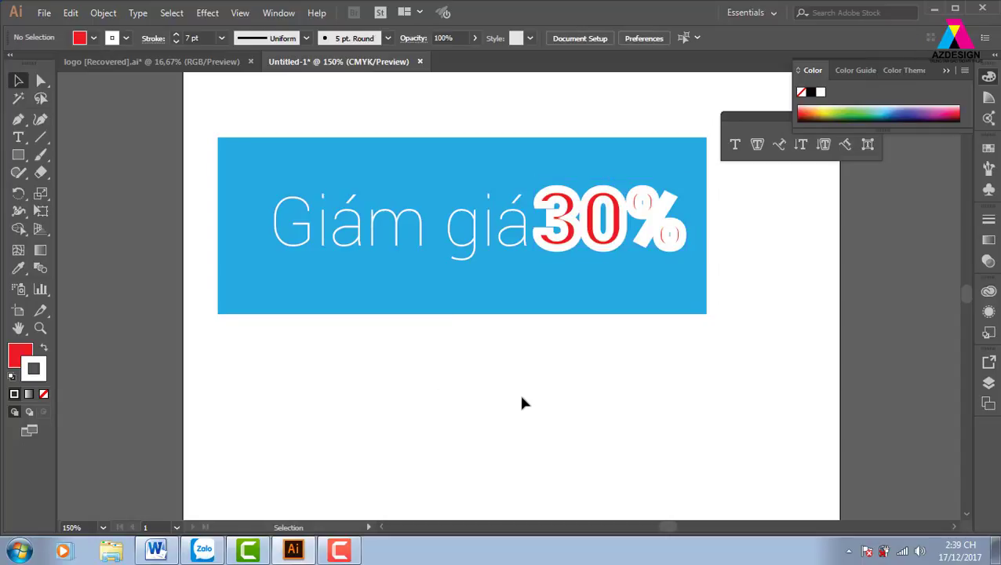
Step: Duplicate the 30%, remove the outline from the red copy, and move it below the banner
left_click(595, 240)
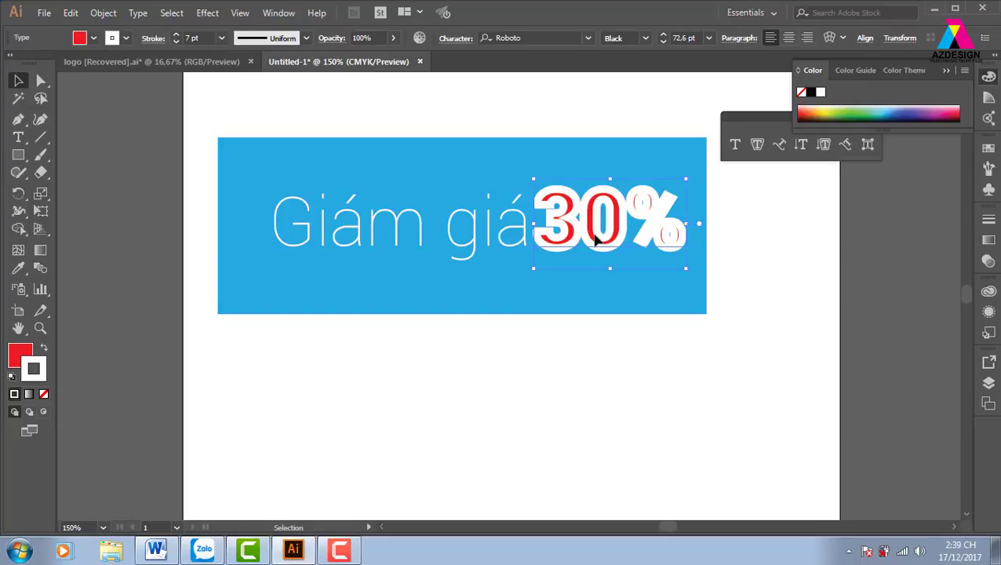
key("ctrl")
left_click_drag(597, 240, 611, 319)
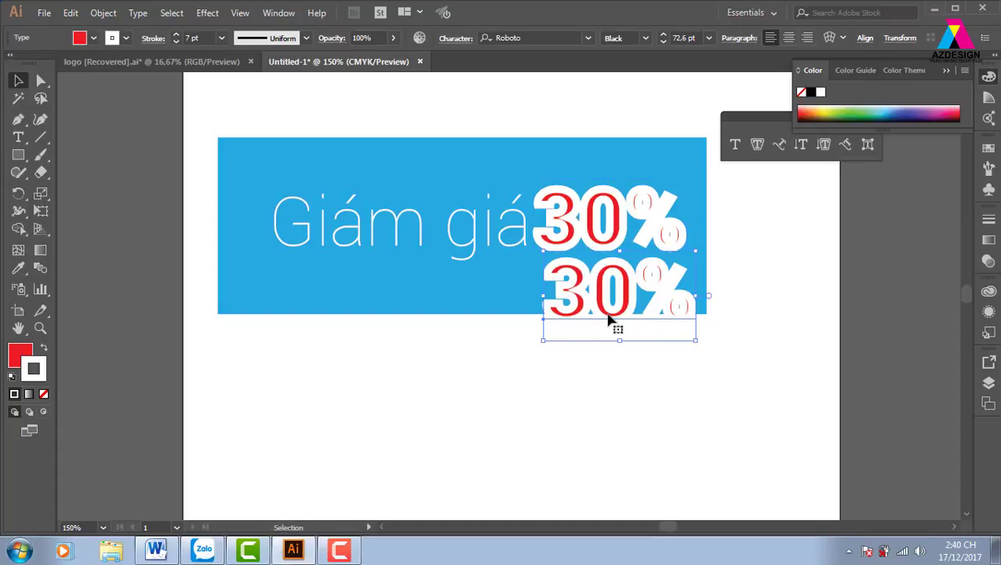
key("ctrl+z")
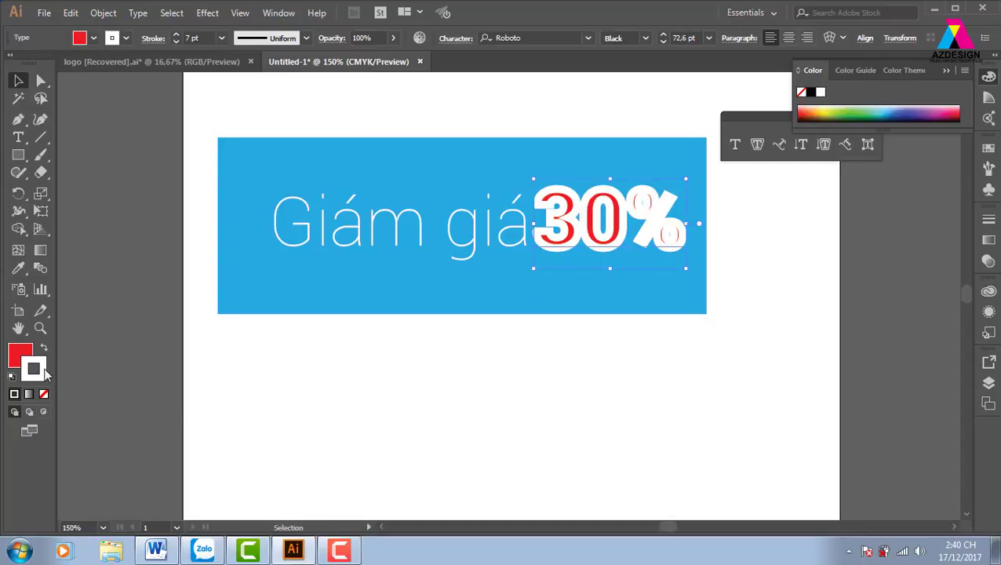
left_click(43, 394)
left_click(538, 336)
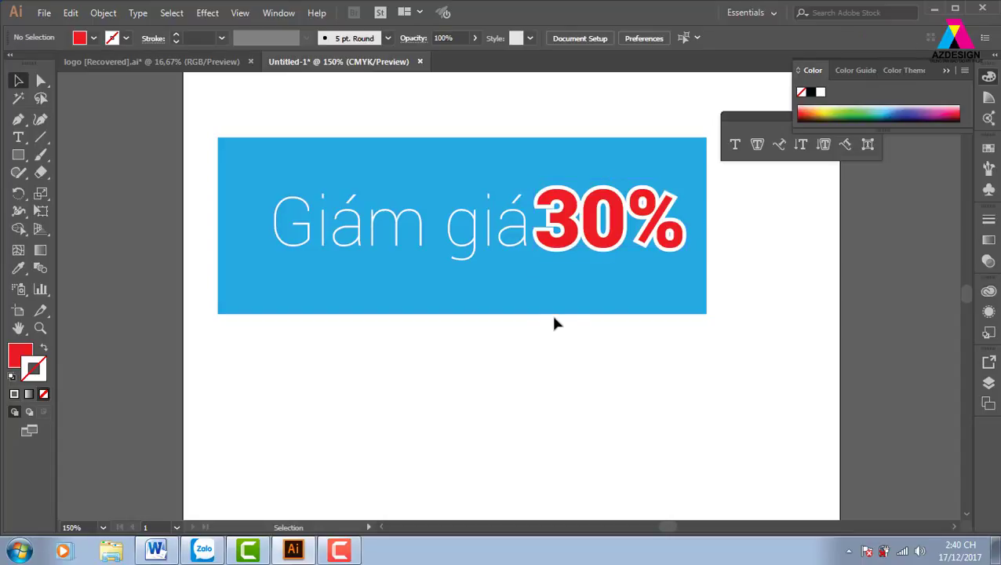
left_click_drag(603, 251, 598, 362)
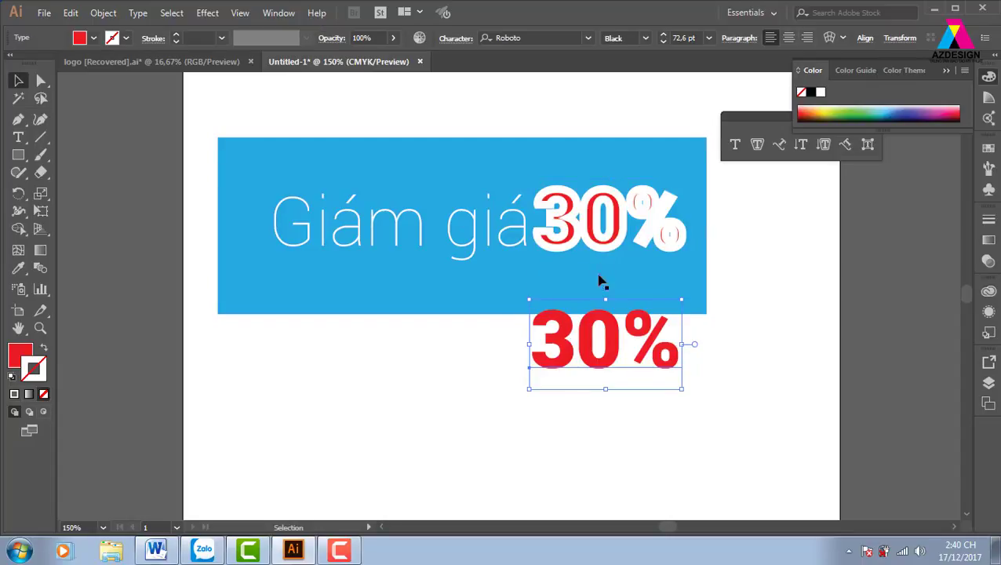
Step: Set the white-outlined copy's stroke to 10 pt and stack the red 30% back on top
left_click(598, 239)
left_click(222, 38)
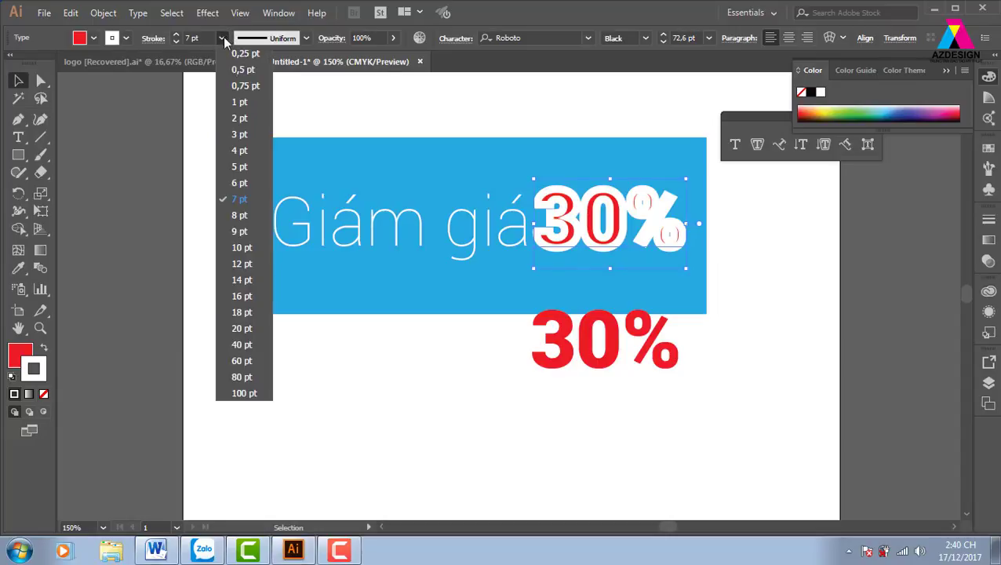
left_click(246, 245)
left_click_drag(611, 319, 620, 265)
left_click(636, 416)
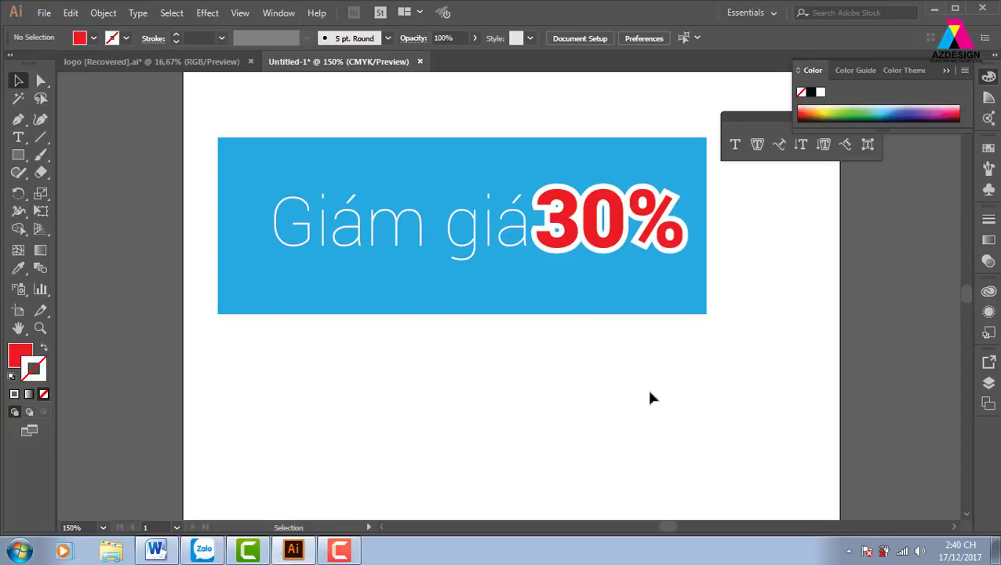
Step: Replace the white-outlined 30% with the red copy and place a copy behind it
mouse_move(628, 234)
left_mouse_down()
mouse_move(651, 367)
mouse_move(592, 231)
left_mouse_up()
left_click(616, 243)
key("Delete")
left_click(629, 355)
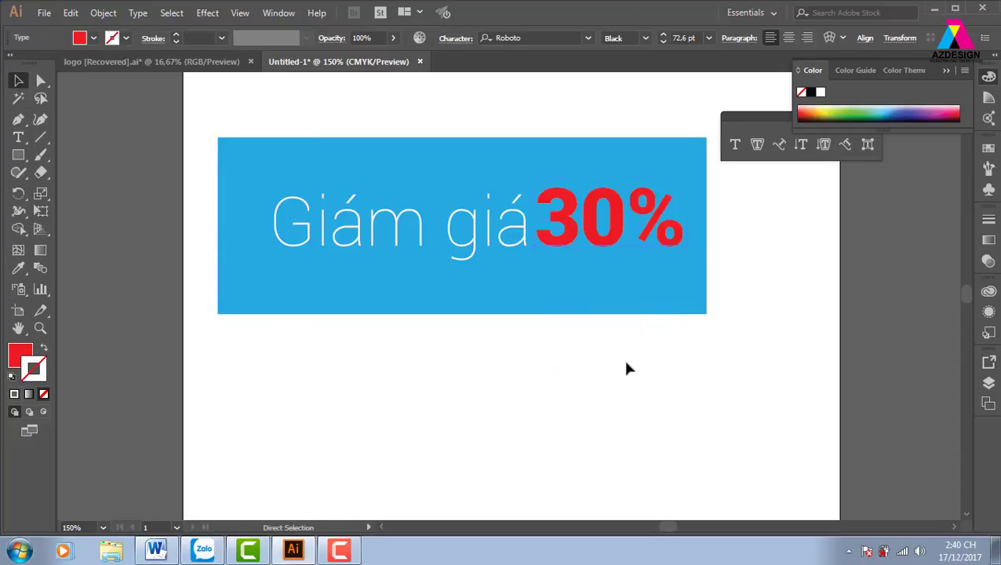
key("ctrl+z")
Step: Try a white fill on the back copy, nudging it right and then undoing the nudge
double_click(24, 363)
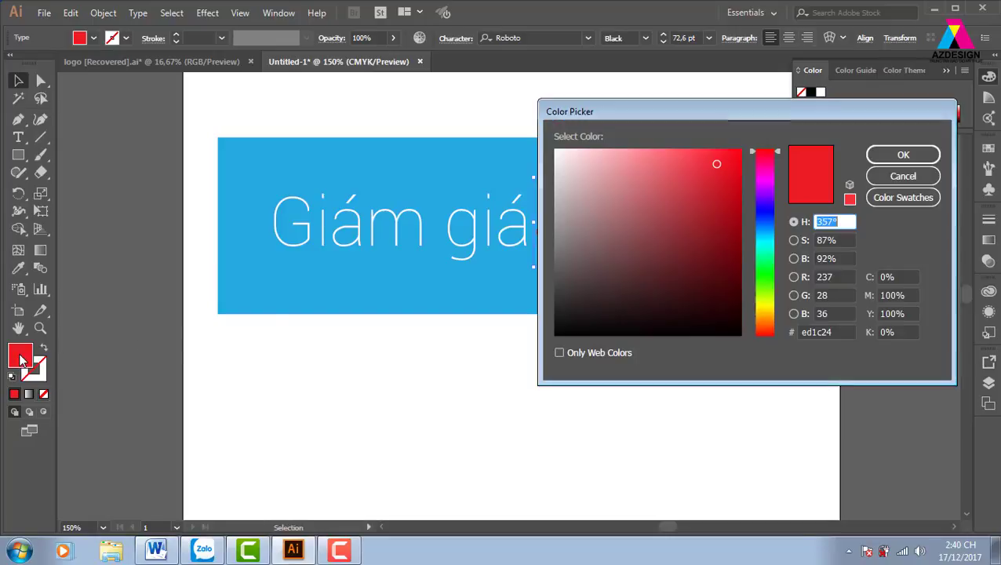
left_click_drag(599, 221, 556, 151)
left_click(895, 155)
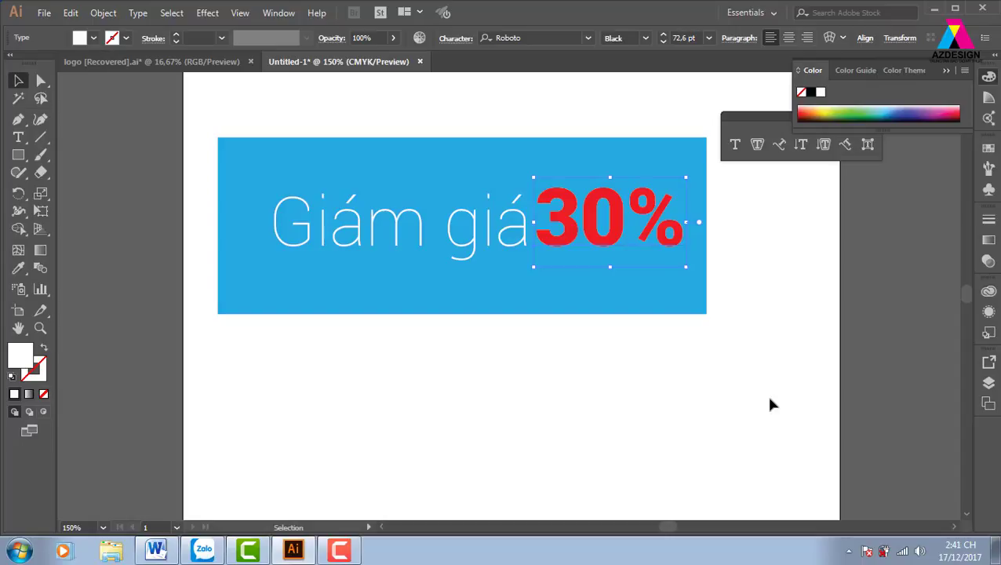
key("Right")
key("Right")
key("Right")
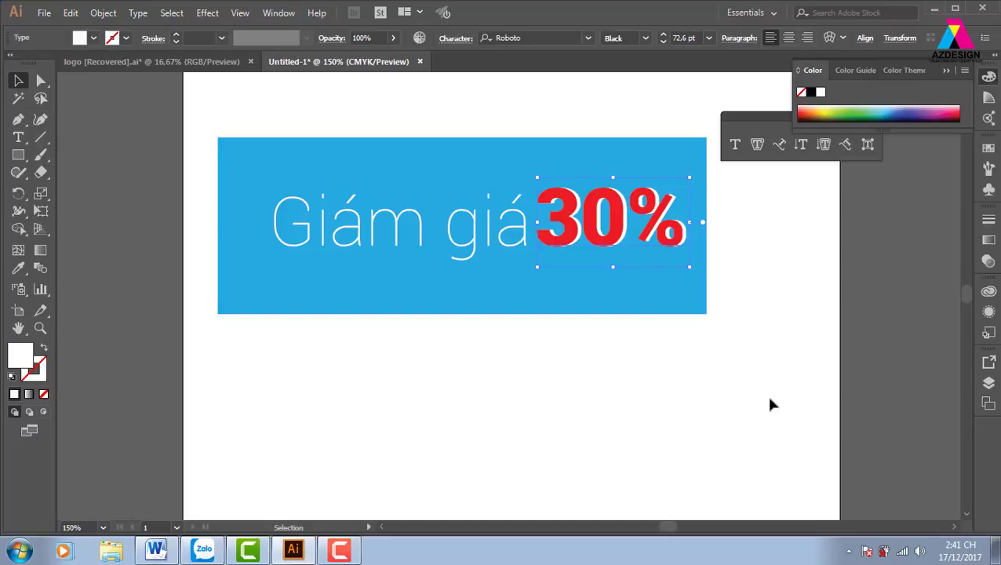
key("ctrl+z")
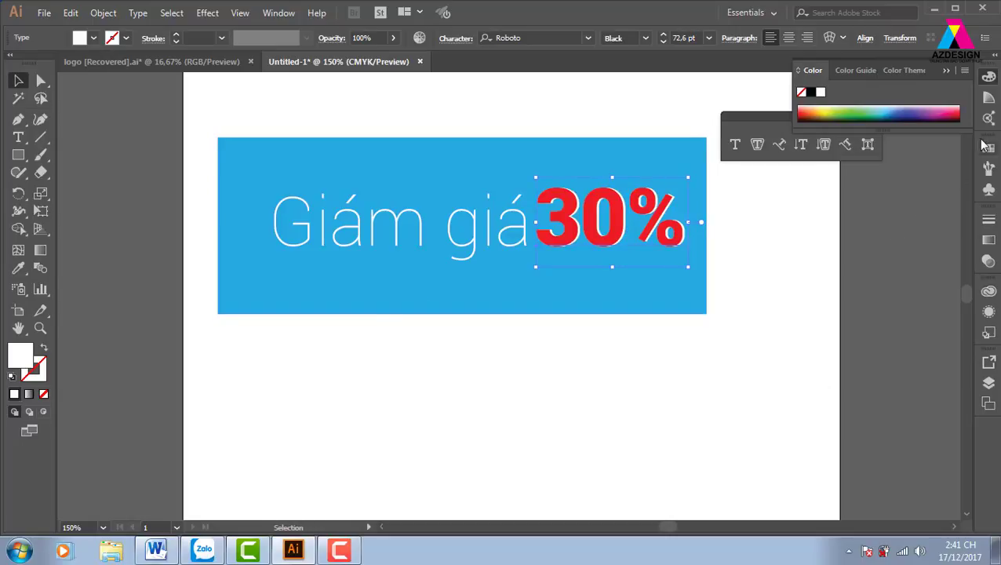
Step: Fill the back copy dark navy and offset it down-right as a shadow
left_click(987, 147)
left_click(919, 198)
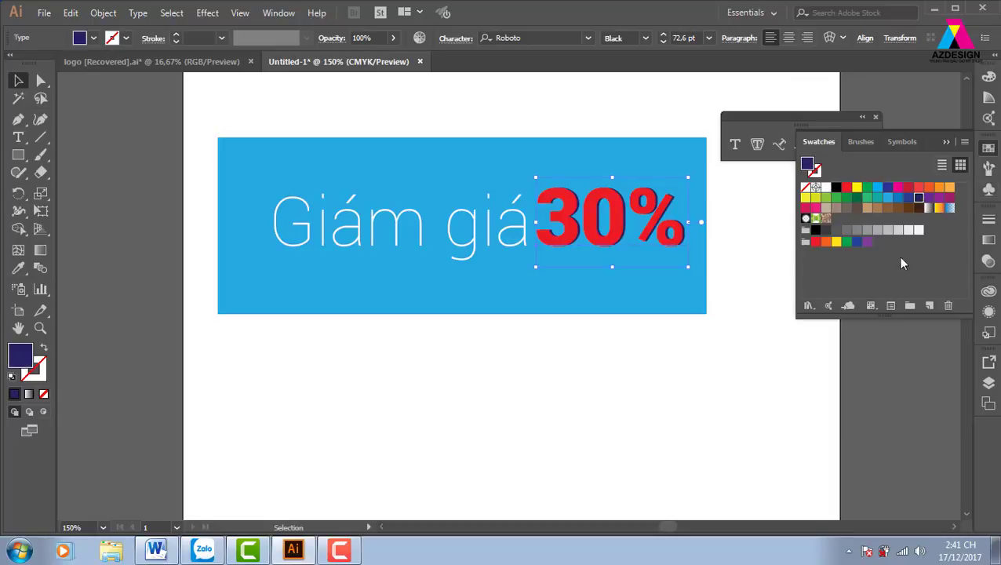
key("Right")
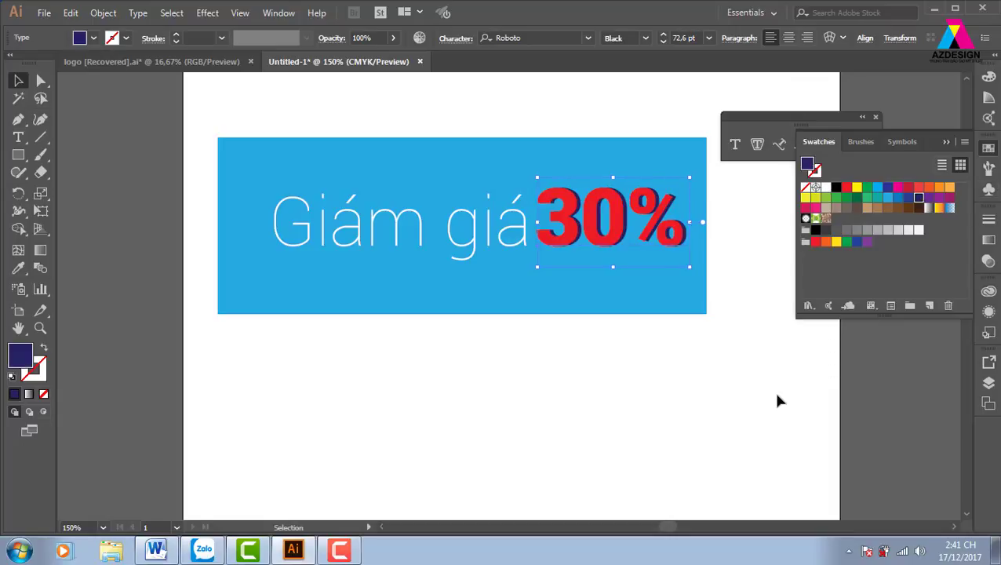
key("Right")
key("Down")
key("Down")
key("Down")
key("Down")
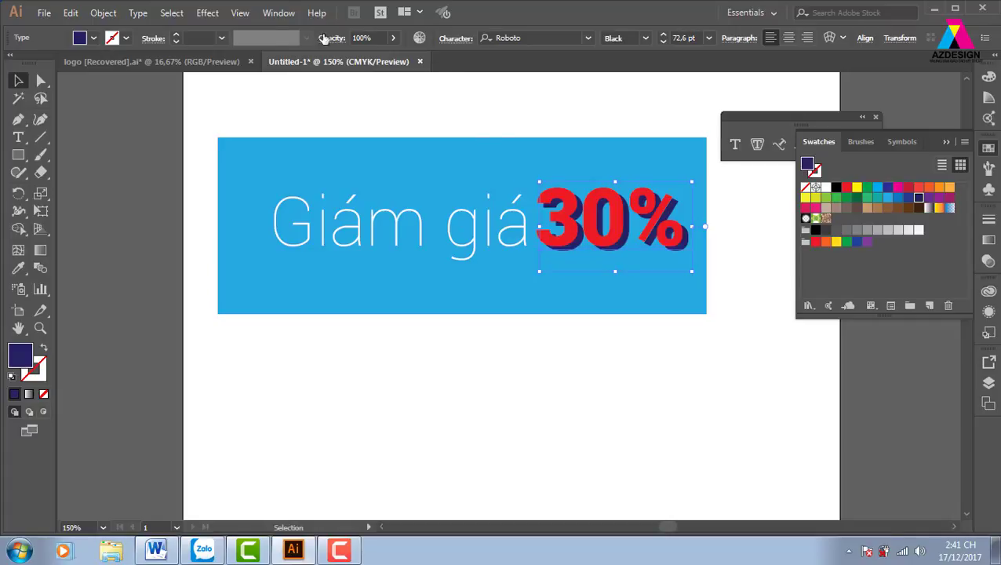
left_click(209, 13)
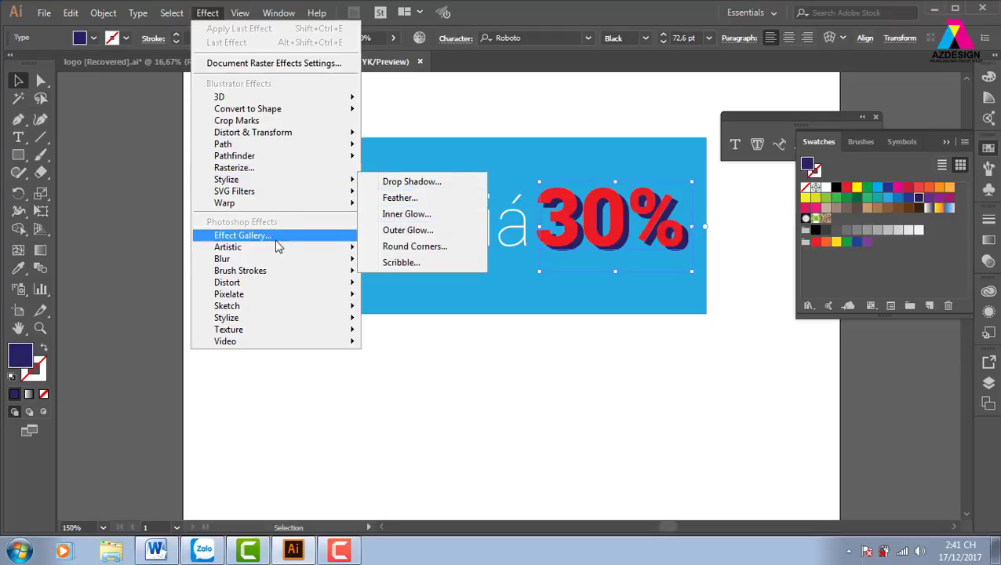
mouse_move(222, 259)
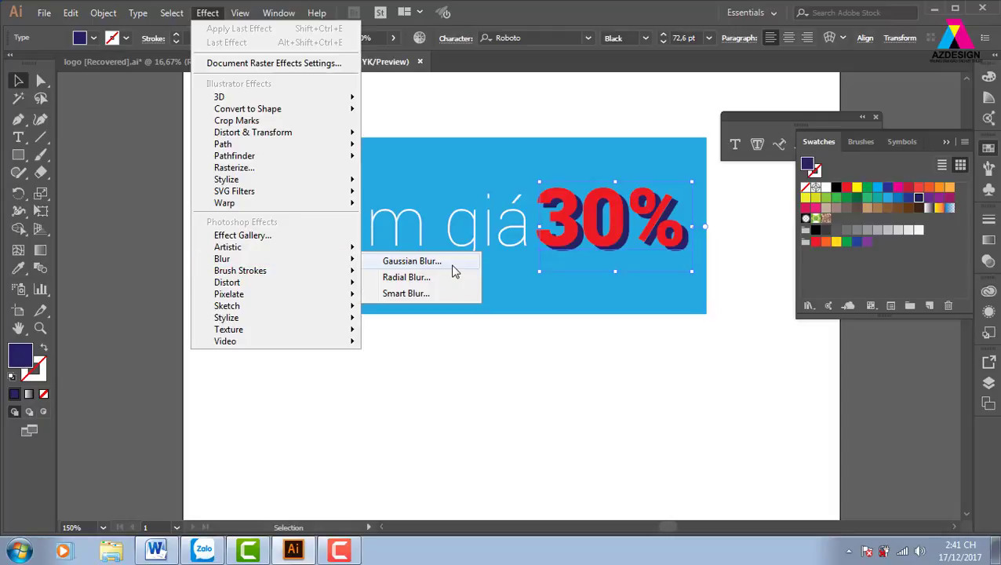
Step: Apply an 8-pixel Gaussian Blur, with preview on, to the navy copy behind 30%
left_click(441, 262)
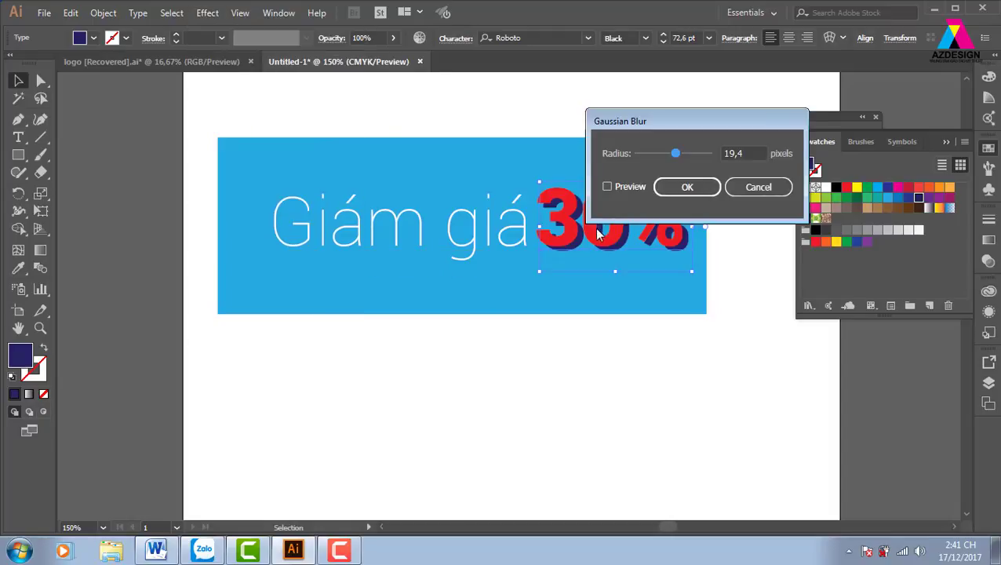
left_click(608, 186)
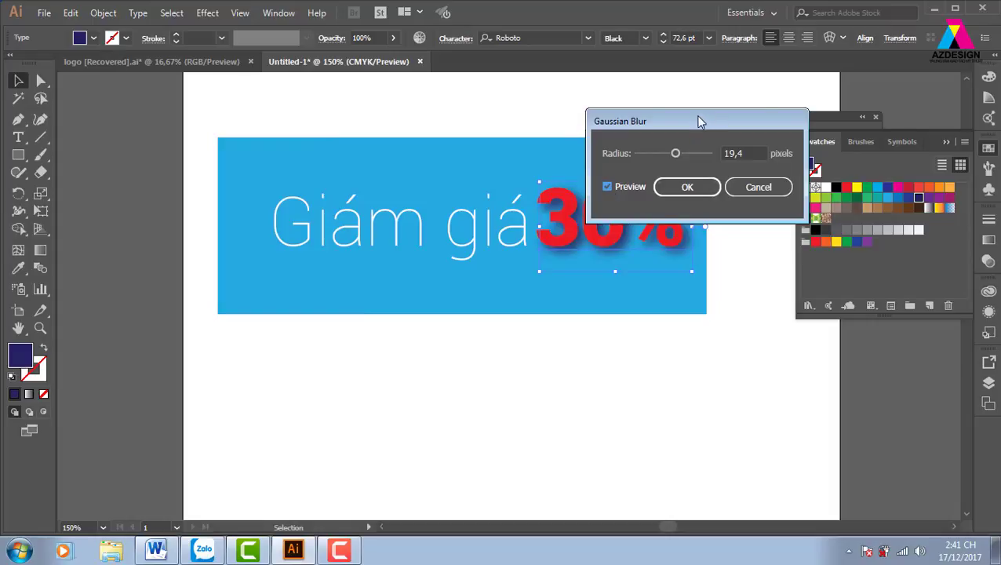
left_click_drag(698, 123, 799, 107)
left_click_drag(776, 138, 765, 138)
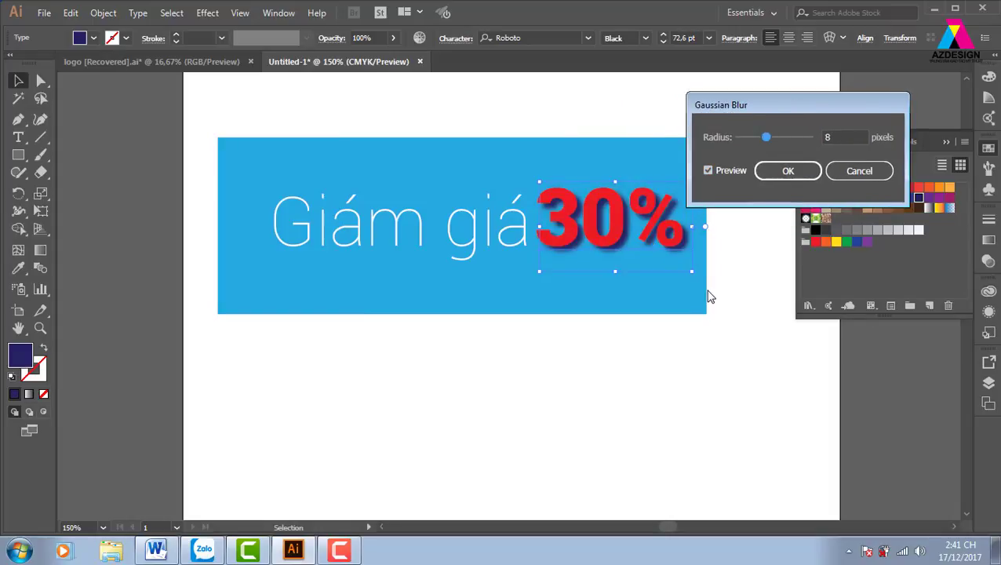
left_click(788, 170)
left_click(744, 369)
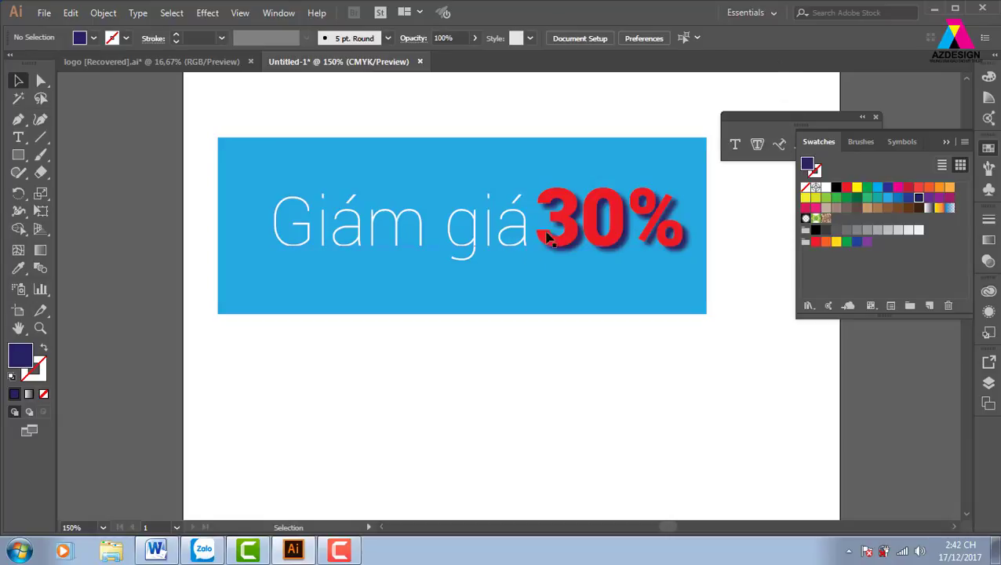
Step: Delete the 30% objects, shift Giám giá right, and set it to Roboto Bold Condensed Italic
left_click(590, 229)
key("ctrl+z")
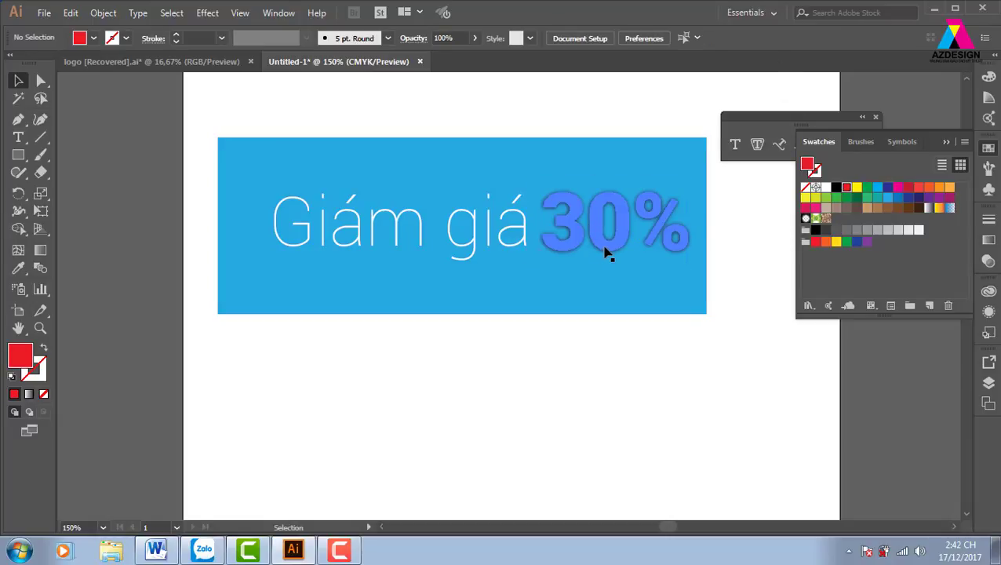
key("ctrl+z")
key("ctrl+z")
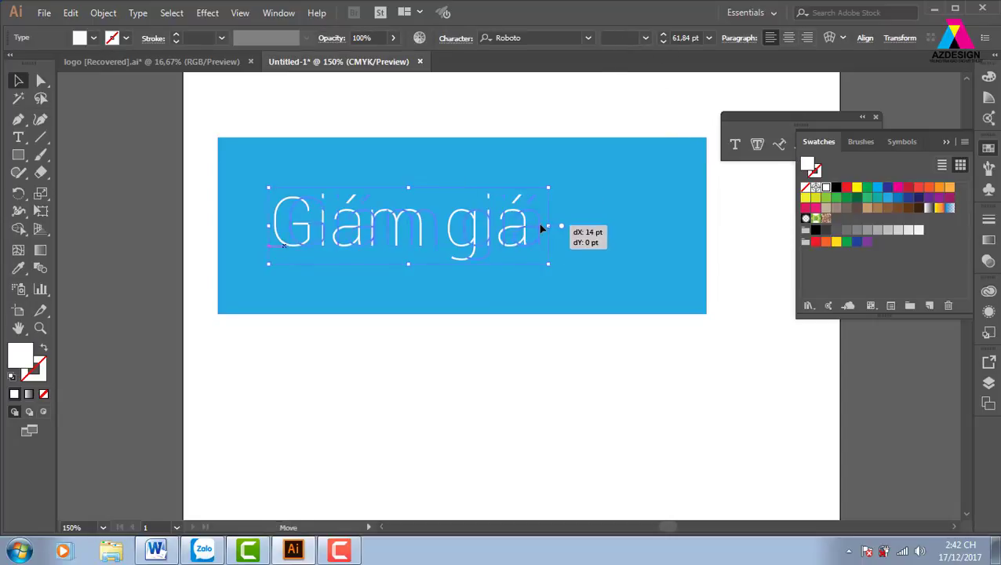
left_click_drag(524, 233, 540, 233)
left_click(645, 39)
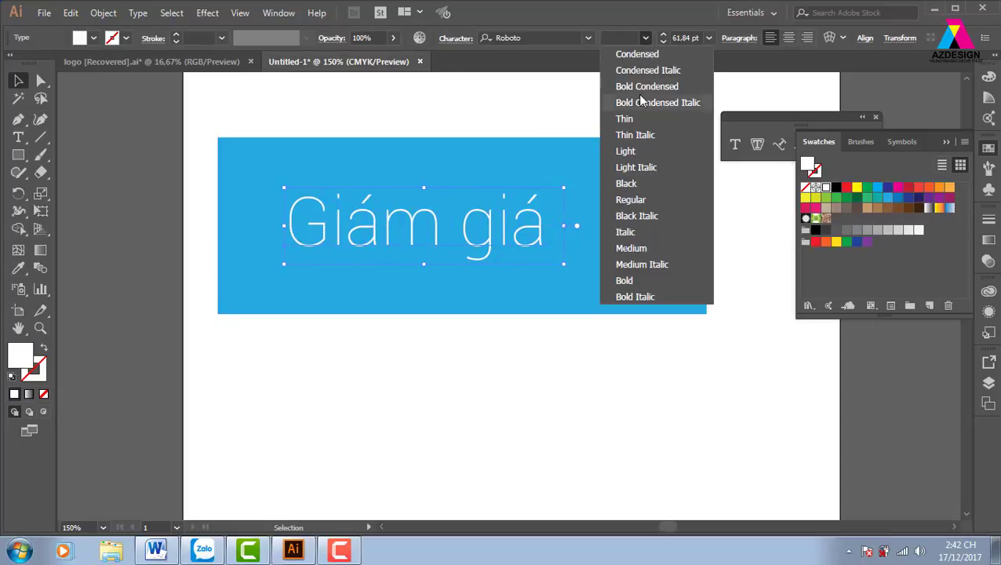
left_click(639, 101)
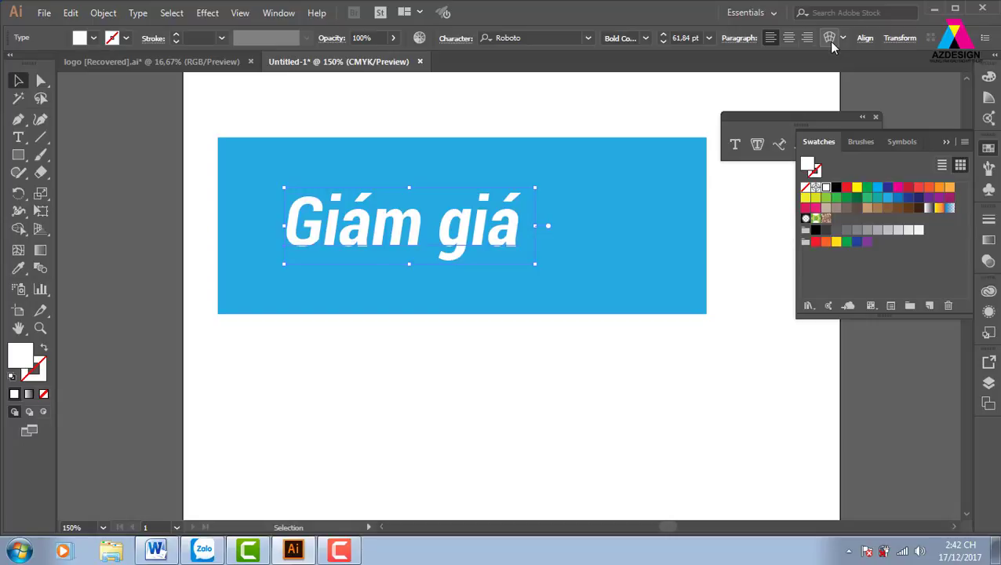
left_click(830, 40)
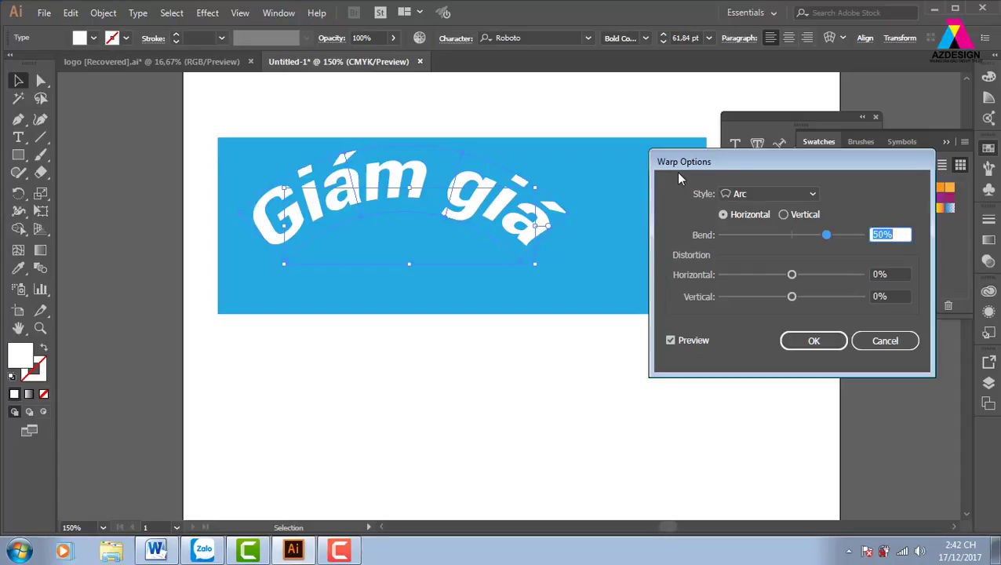
left_click(797, 193)
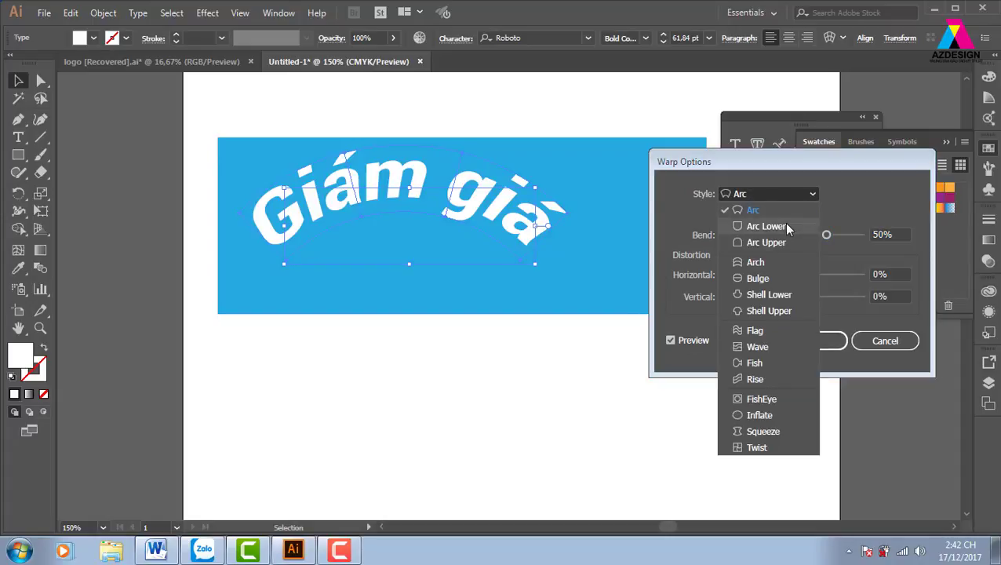
left_click(775, 262)
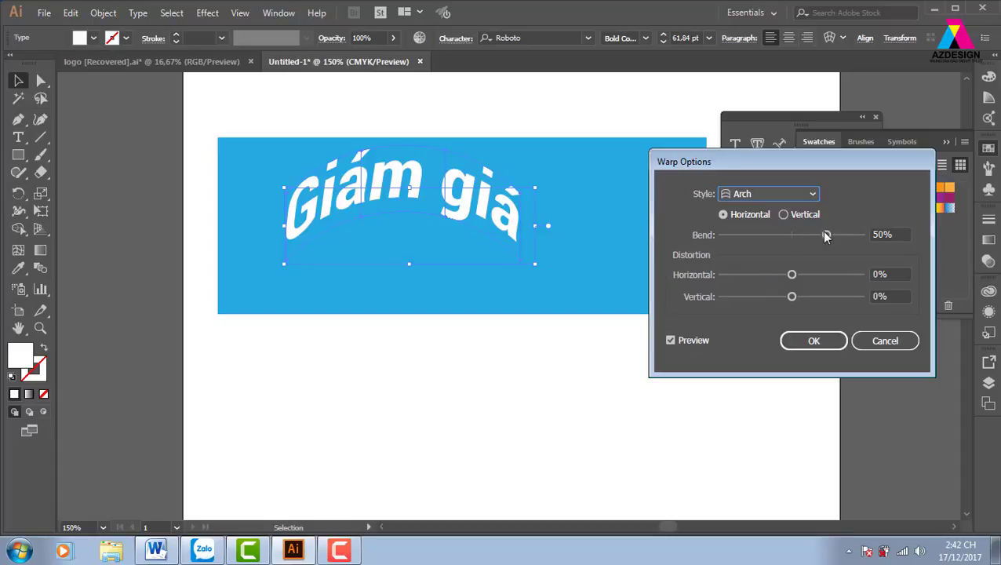
left_click_drag(827, 235, 829, 236)
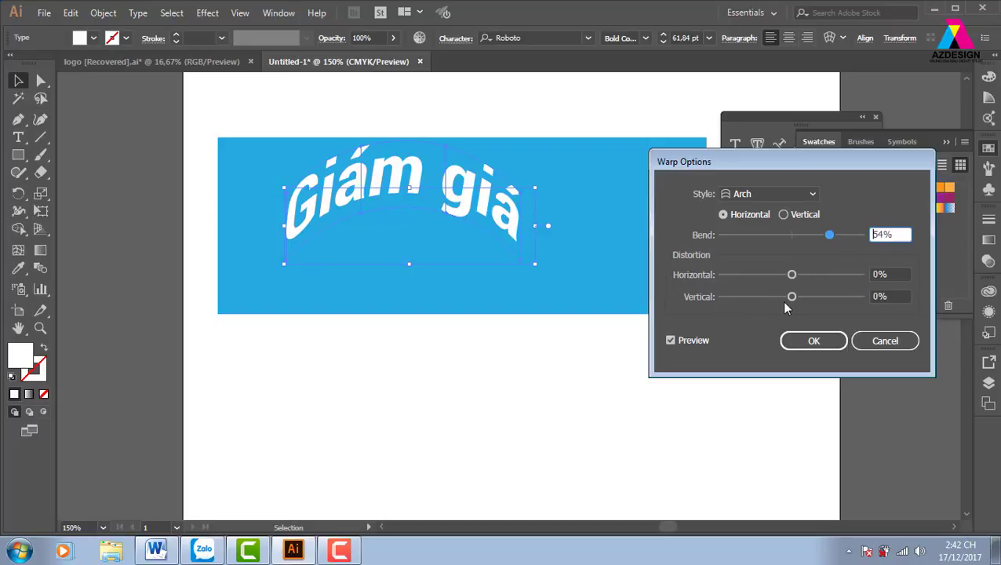
left_click_drag(794, 275, 913, 316)
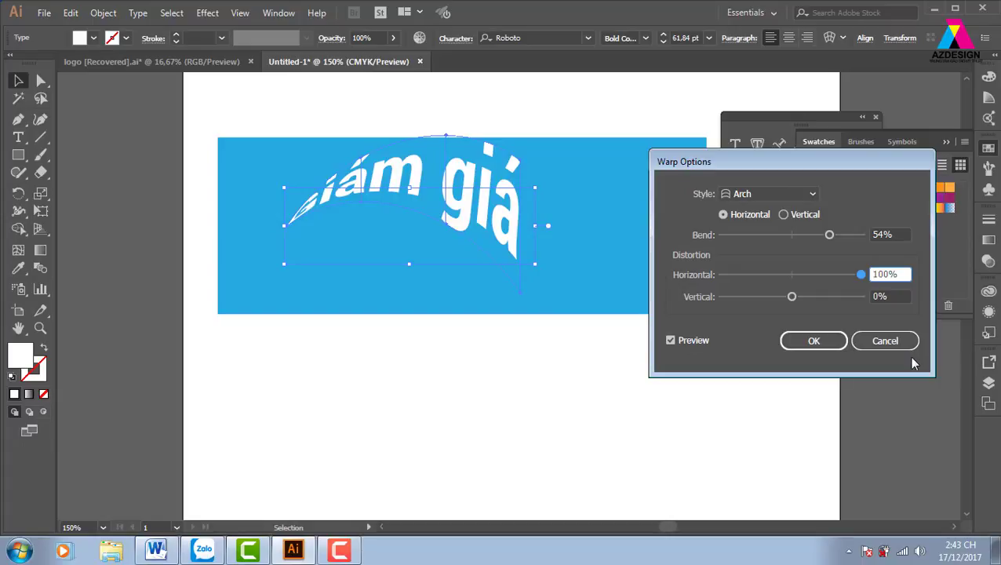
left_click(886, 340)
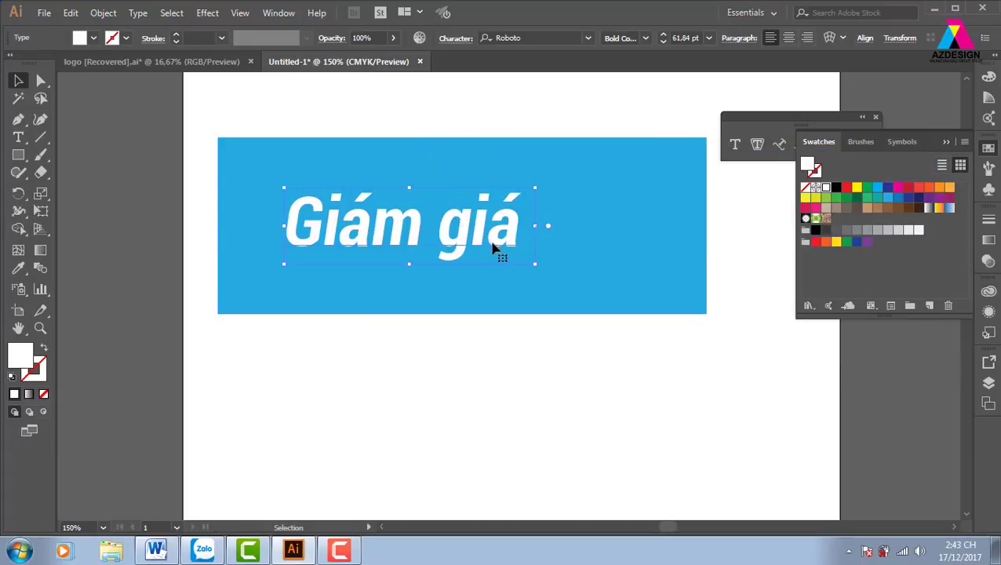
Step: Nudge Giám giá up slightly and bring up the Character panel with Ctrl+T
left_click_drag(487, 238, 484, 234)
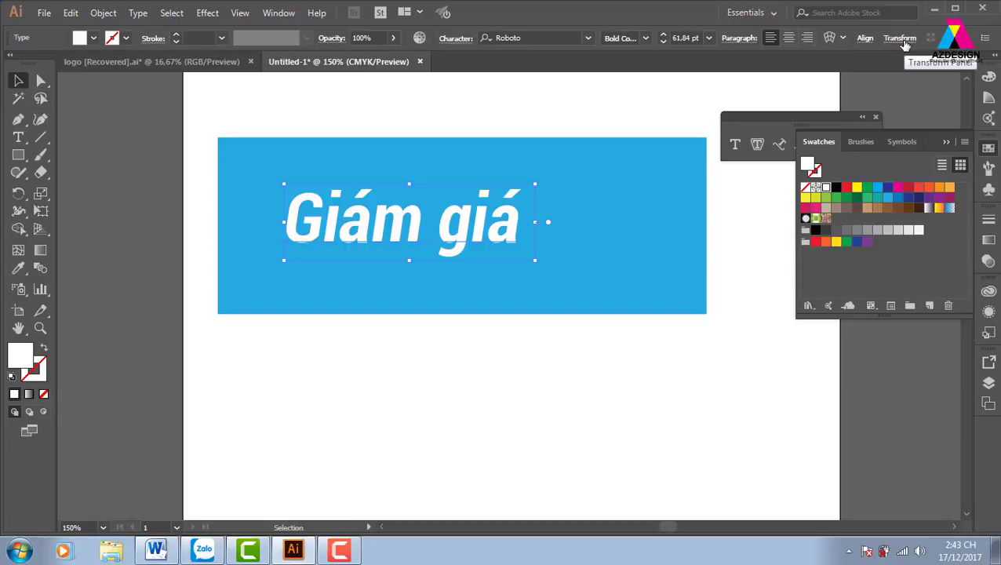
left_click(624, 157)
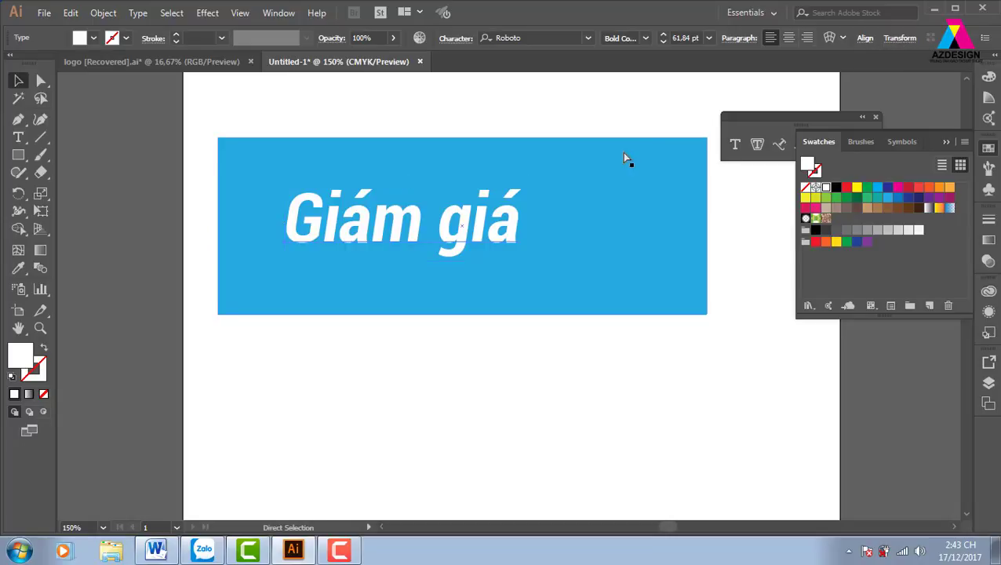
key("ctrl+t")
left_click_drag(630, 96, 701, 115)
key("ctrl+a")
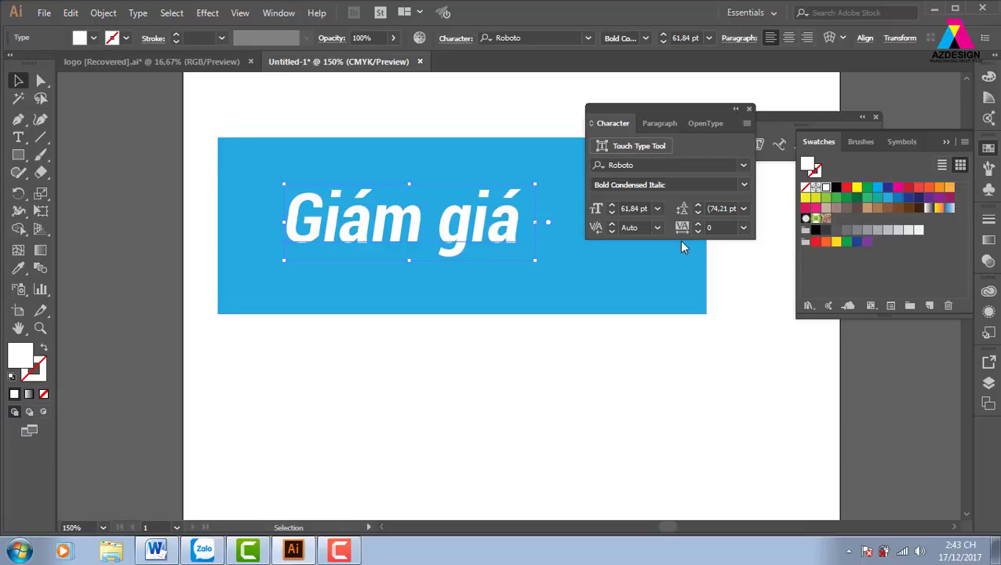
left_click(757, 246)
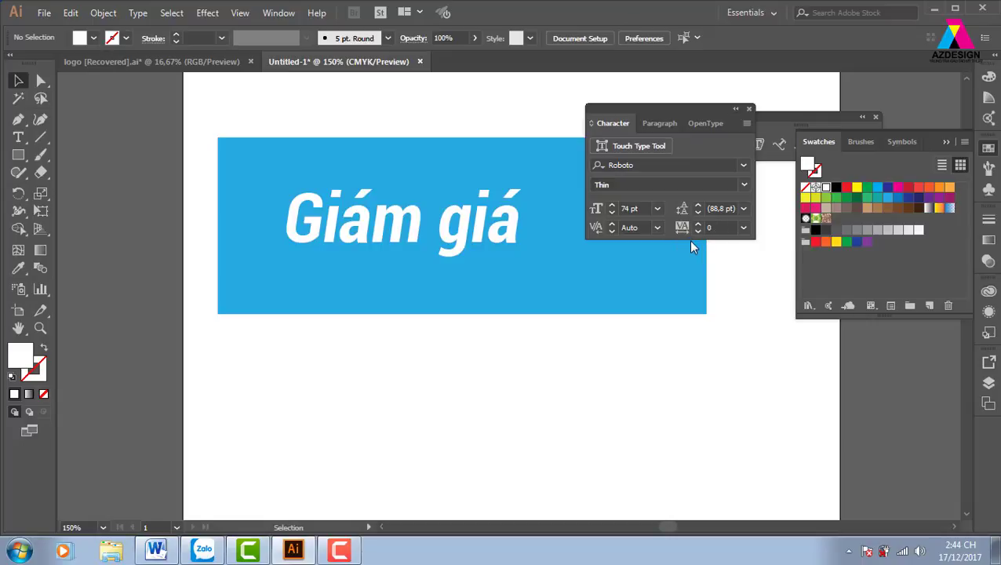
Step: Set the Giám giá tracking to 170, trying 50 and 150 along the way
left_click(743, 228)
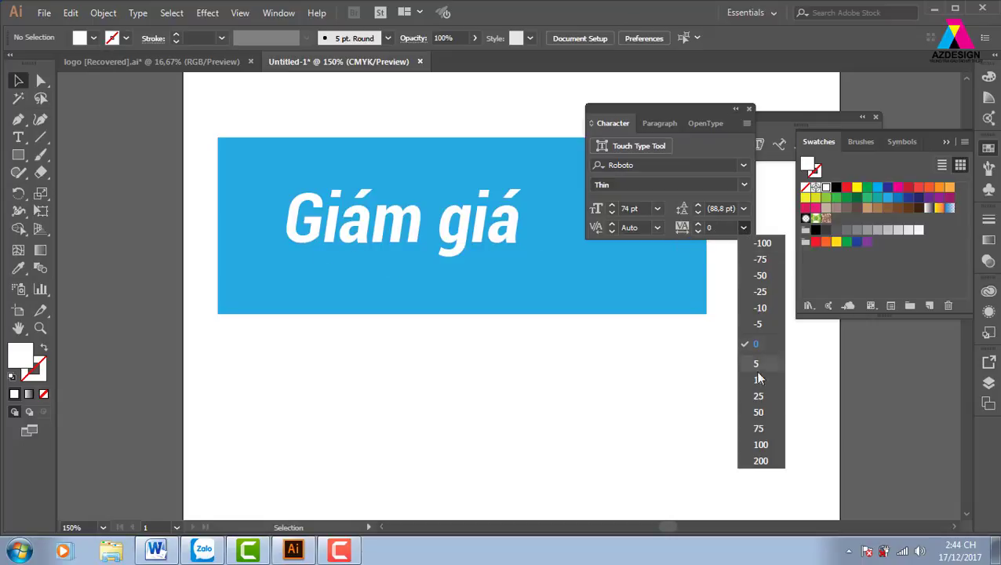
left_click(496, 229)
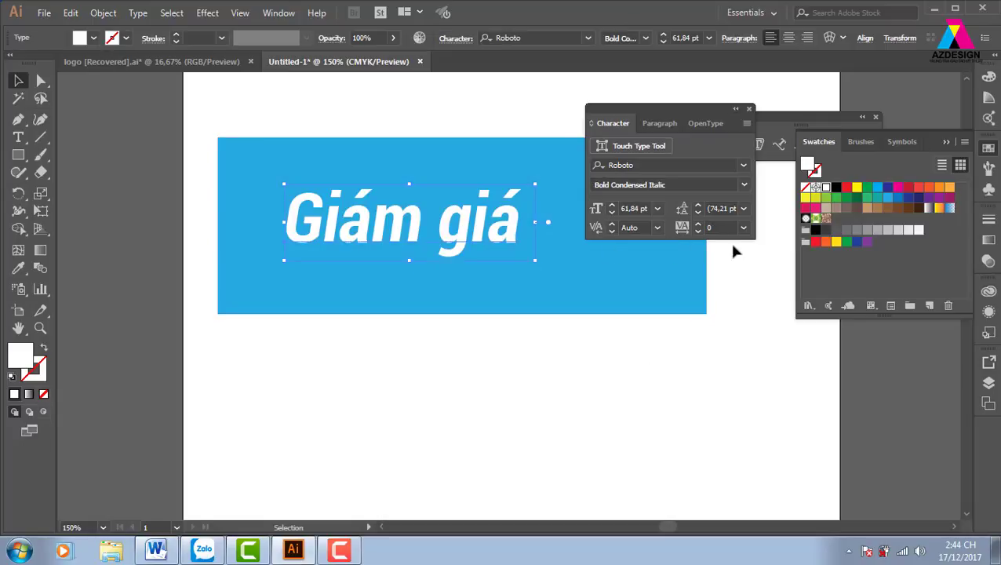
left_click(743, 228)
left_click(746, 410)
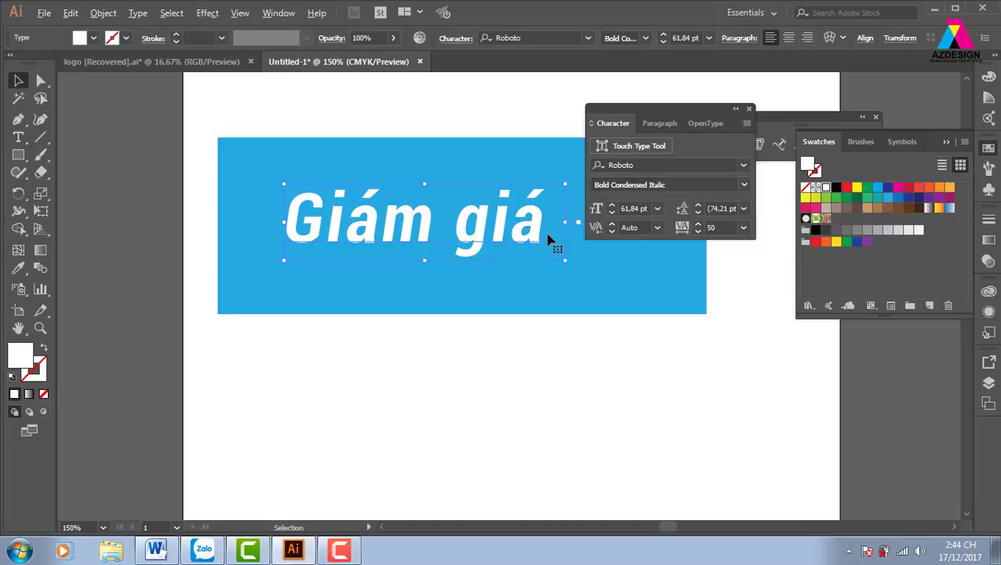
key("alt+Right")
key("alt+Right")
key("alt+Right")
key("alt+Right")
key("alt+Right")
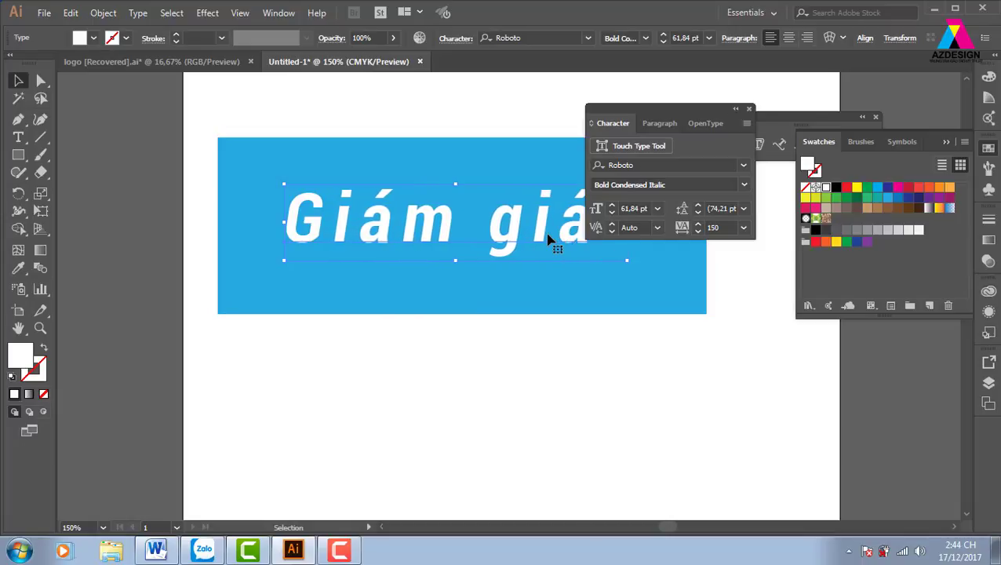
key("alt+Left")
key("alt+Left")
key("alt+Left")
key("alt+Left")
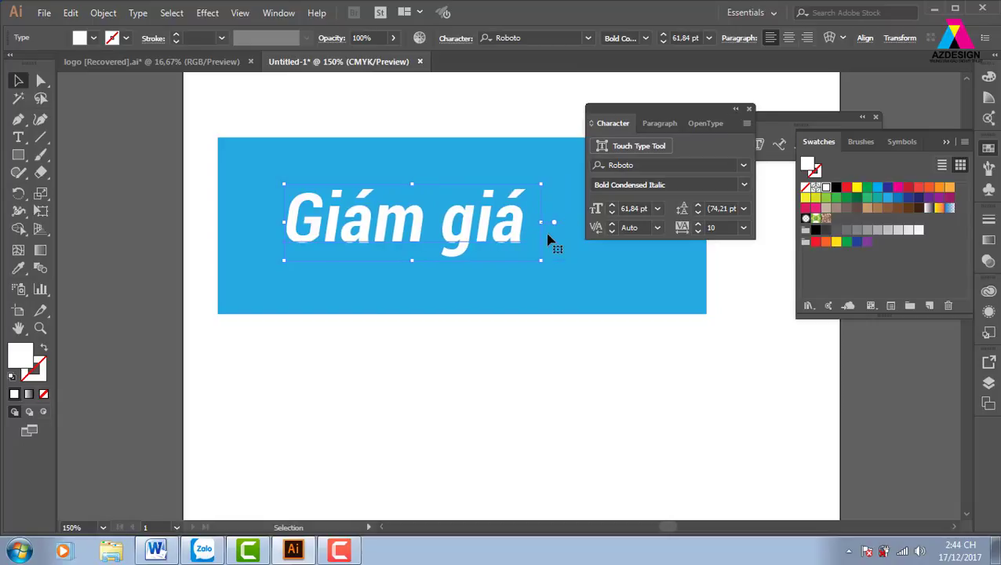
key("alt+Left")
key("alt+Right")
key("alt+Right")
key("alt+Right")
key("alt+Right")
key("alt+Right")
key("alt+Right")
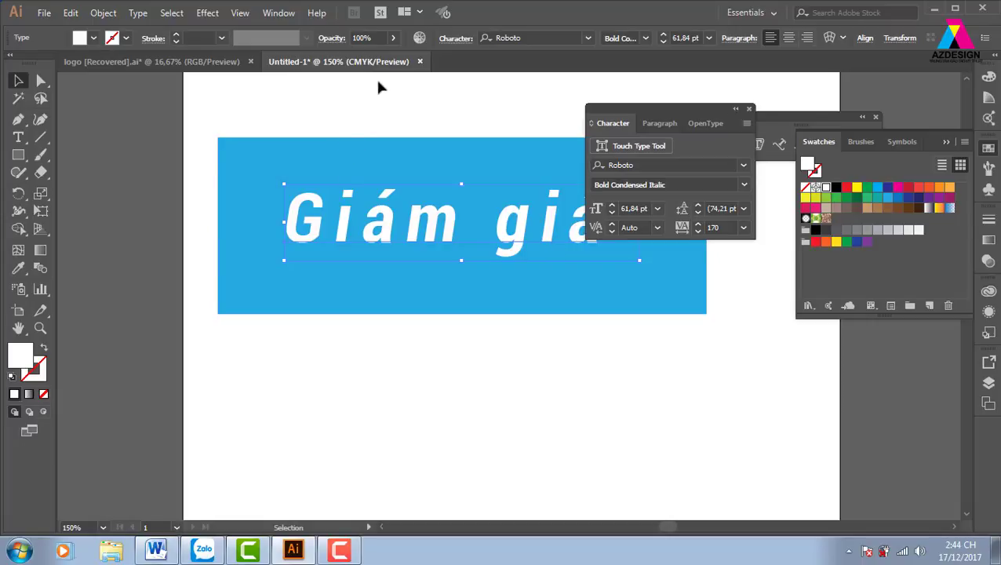
left_click(470, 116)
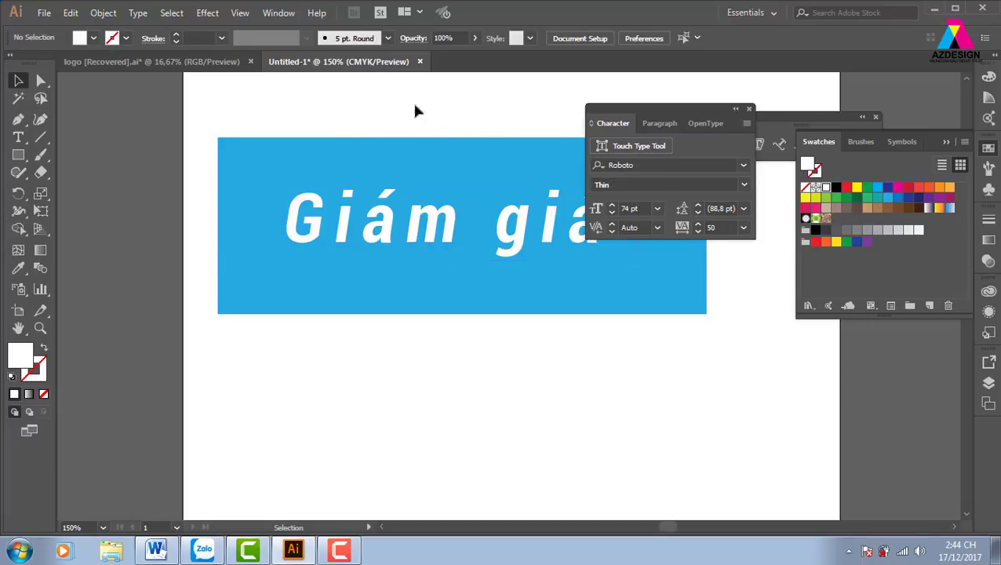
Step: Zoom in on the octagon NIBOSI logo in the other document, then return to Untitled-1
left_click(149, 61)
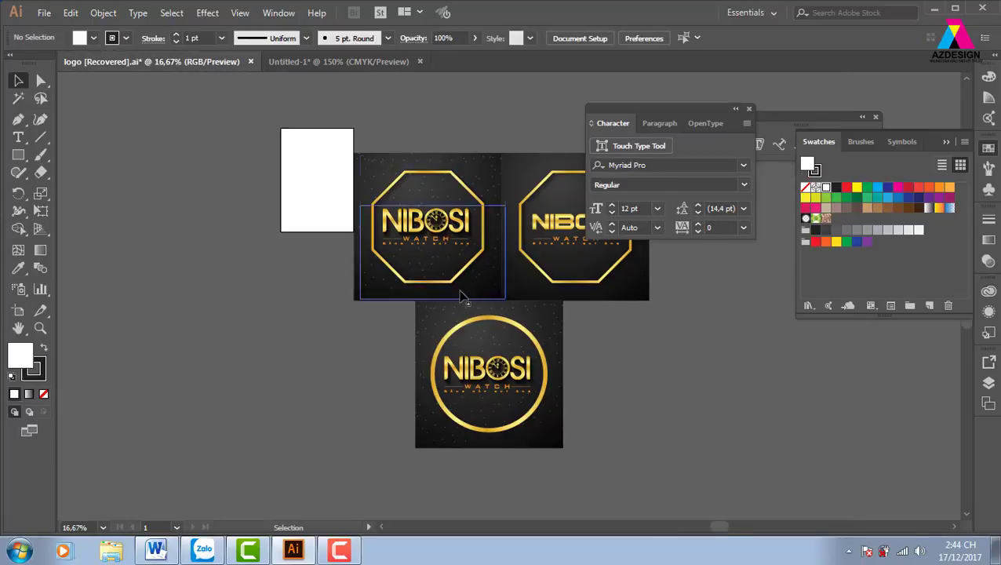
key("z")
left_click_drag(364, 213, 514, 283)
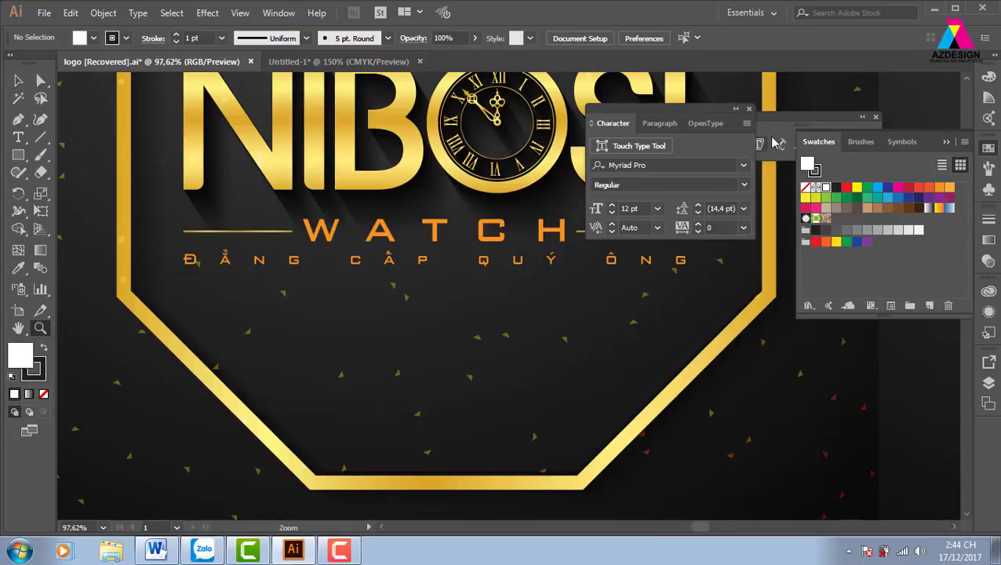
left_click(749, 109)
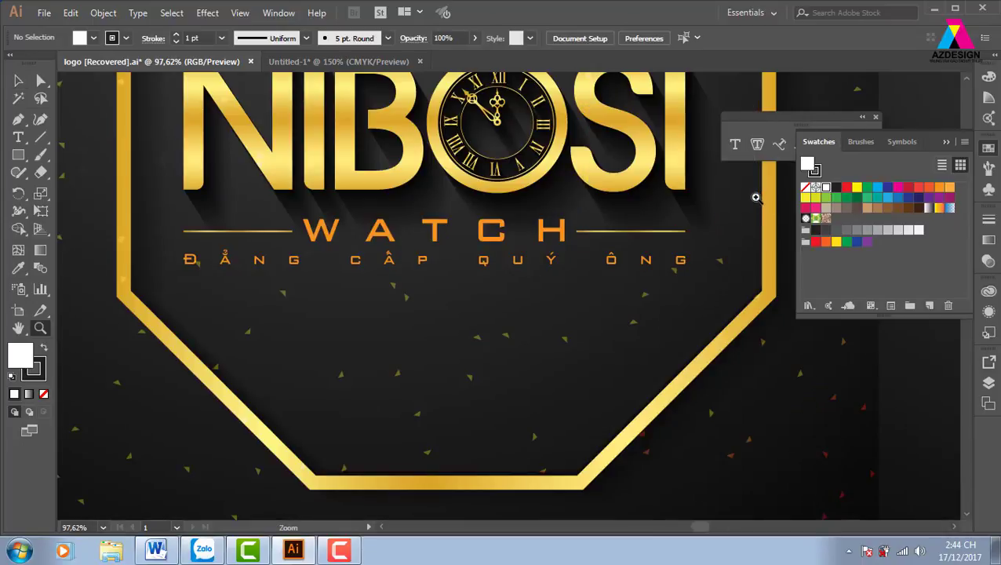
key("ctrl+minus")
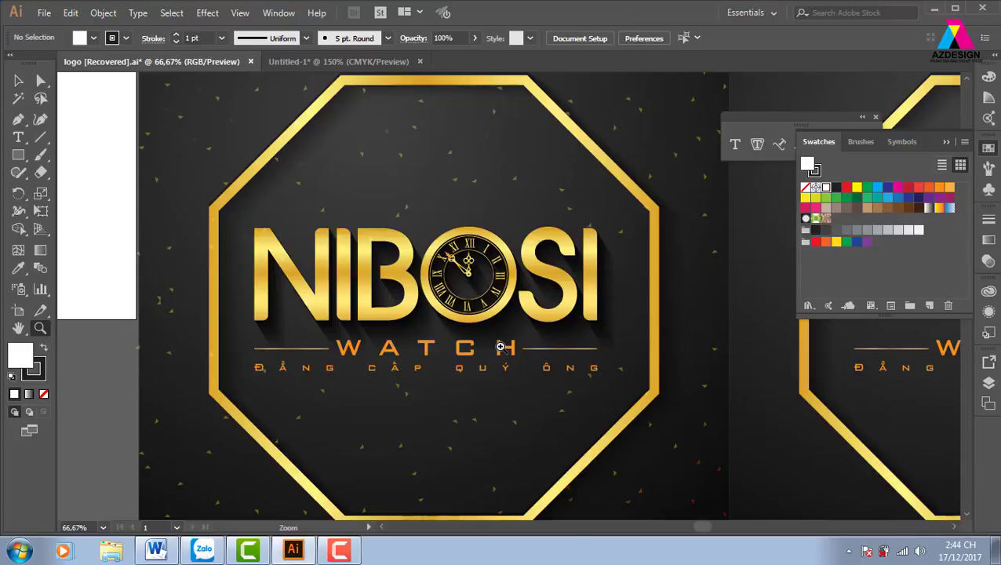
key("p")
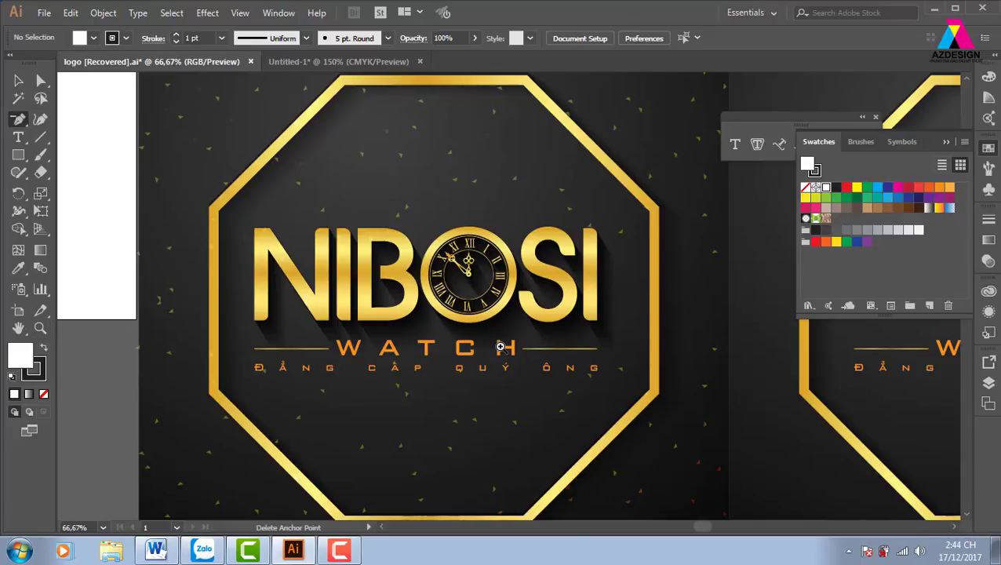
key("ctrl+minus")
key("ctrl+minus")
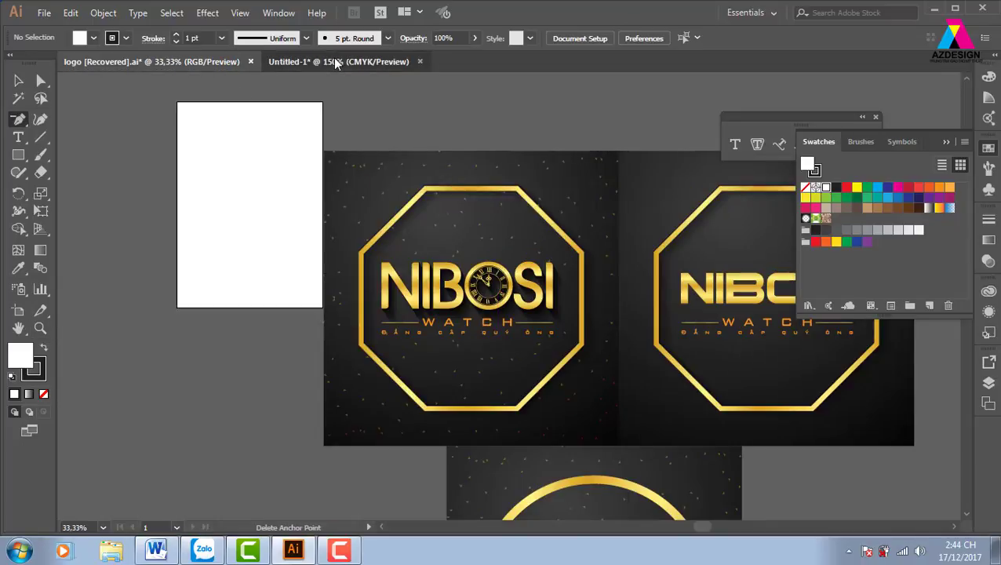
left_click(335, 61)
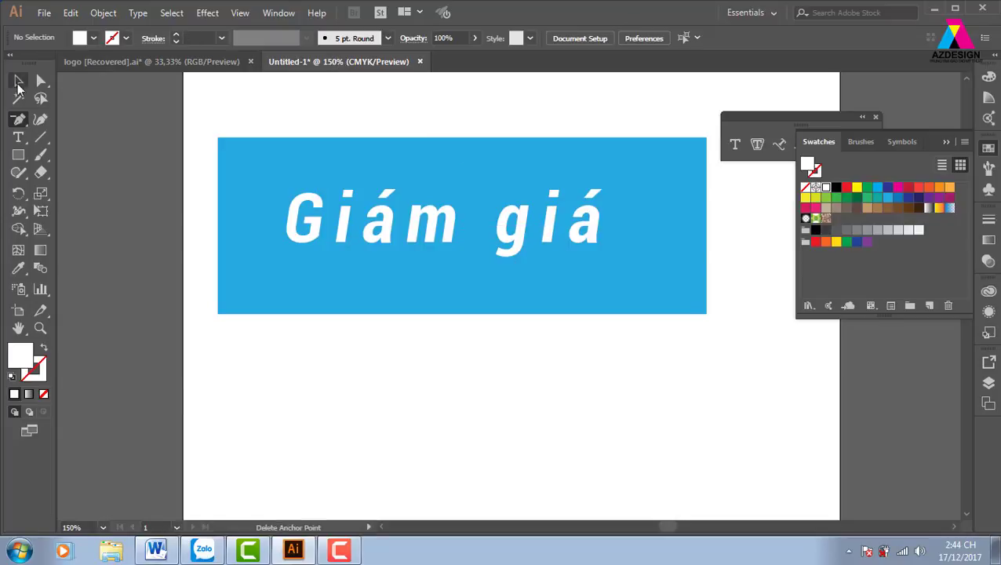
Step: Move the Giám giá text object to the banner's left edge
key("v")
left_click(539, 235)
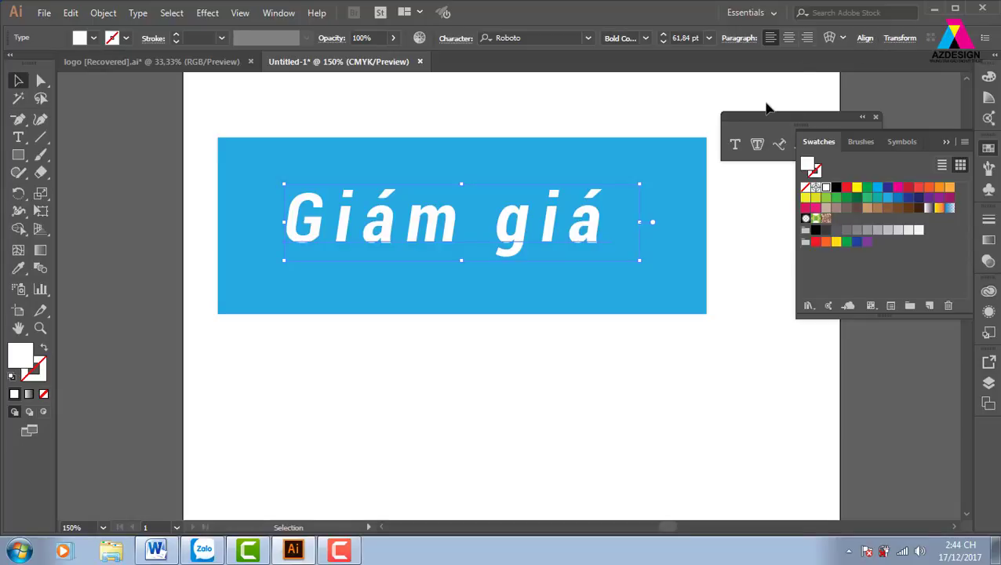
key("ctrl+t")
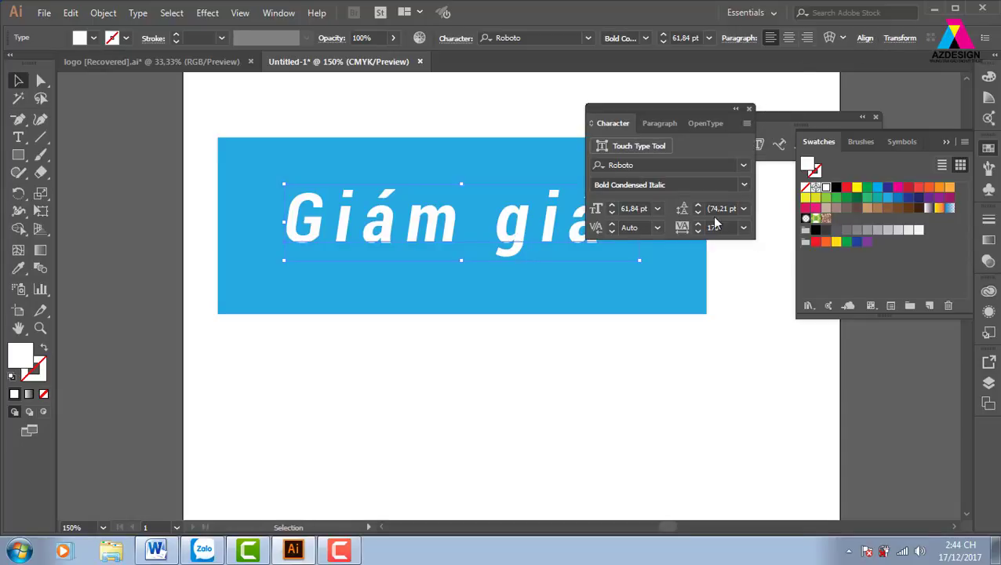
left_click_drag(519, 239, 453, 233)
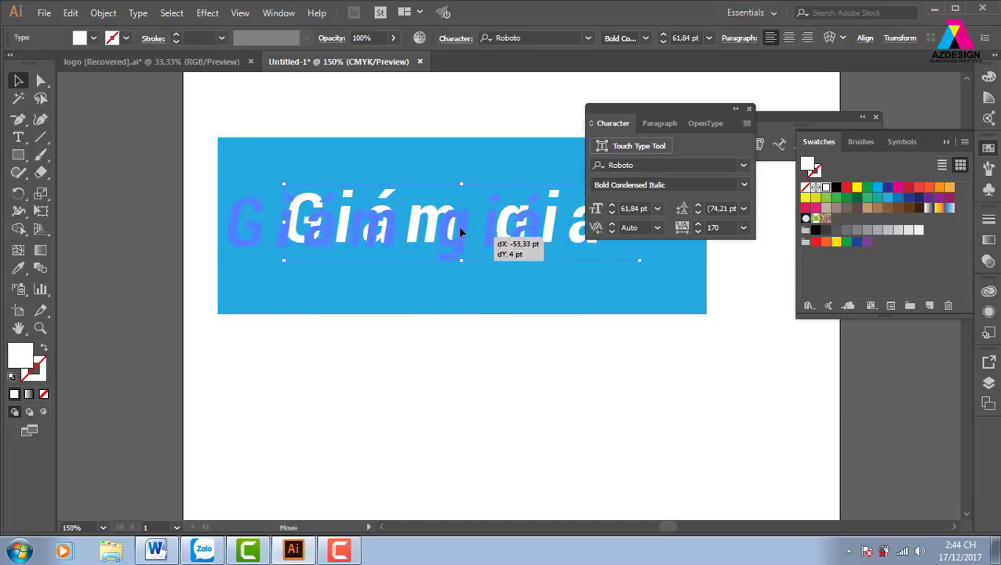
Step: Add a second line 'shisihfsdfads' below Giám giá and nudge the block up slightly
double_click(540, 226)
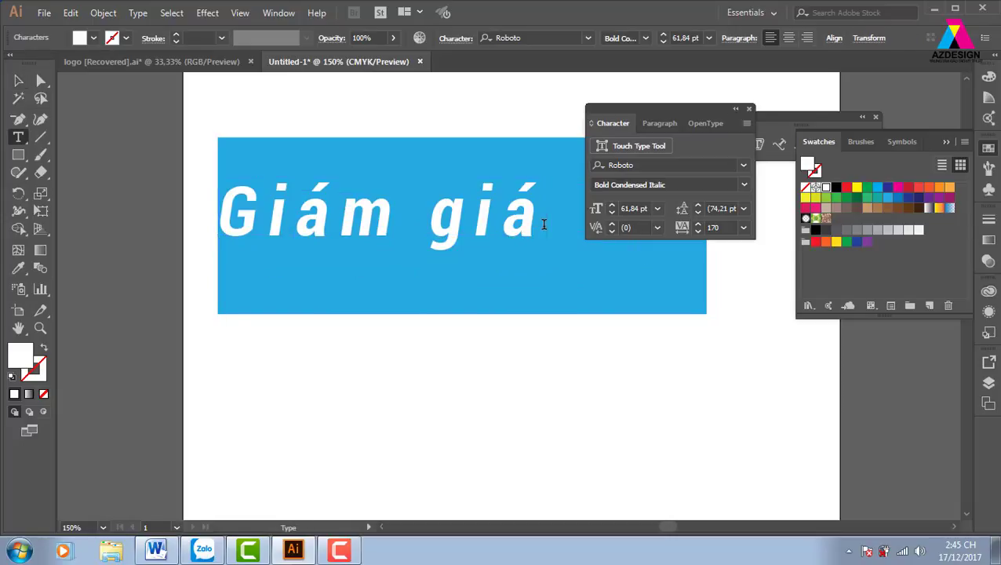
key("Return")
type("shisihfsdfads")
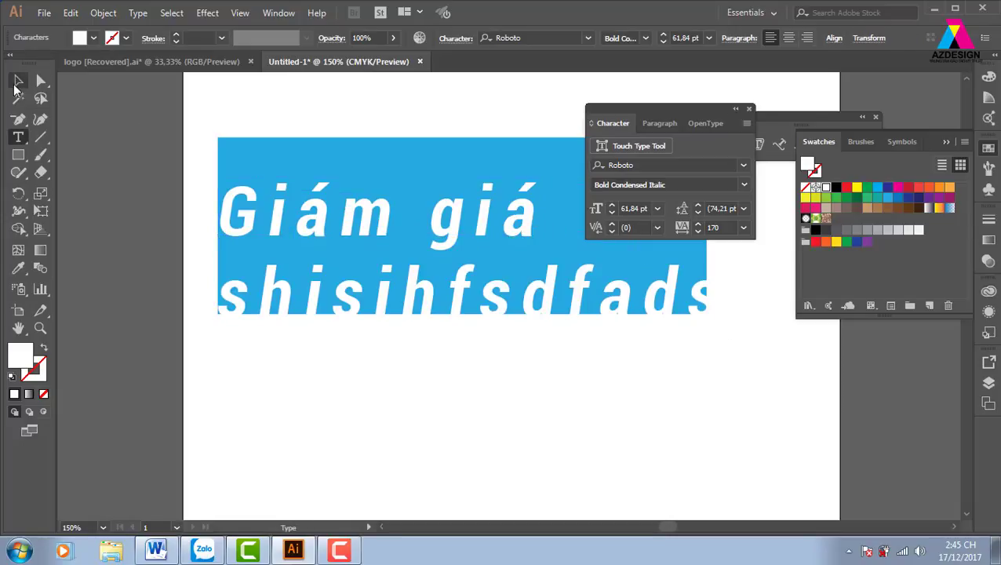
left_click(17, 81)
left_click_drag(416, 324, 443, 306)
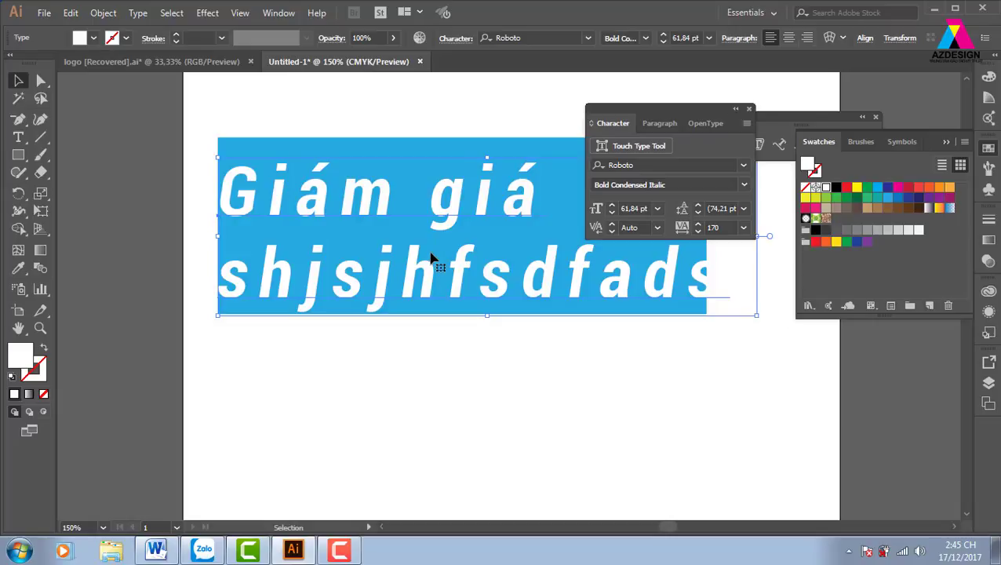
Step: Tighten the leading between the two lines to 48.21 pt
key("alt+Up")
key("alt+Up")
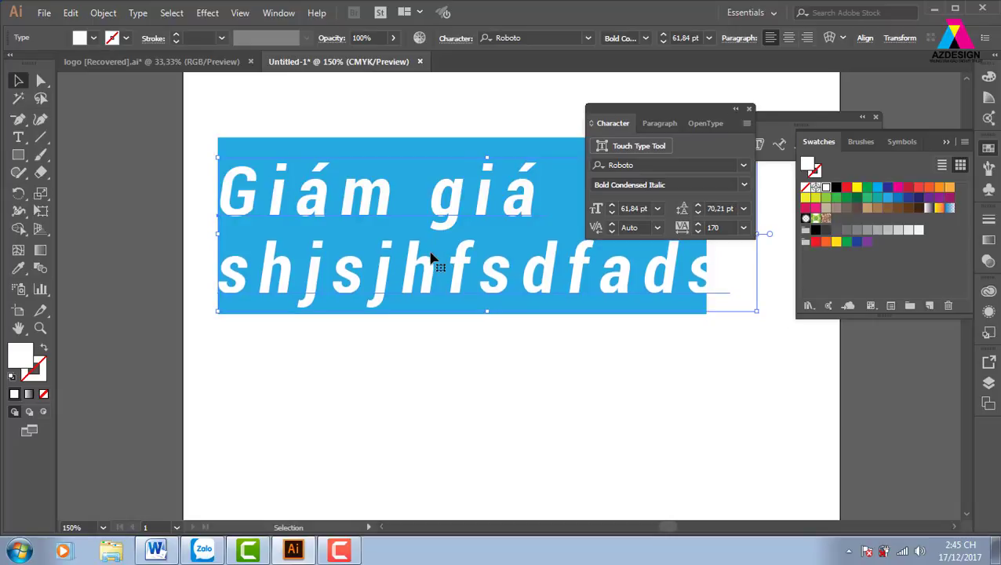
key("alt+Up")
key("alt+Up")
key("alt+Up")
key("alt+Up")
key("alt+Up")
key("alt+Up")
key("alt+Up")
key("alt+Up")
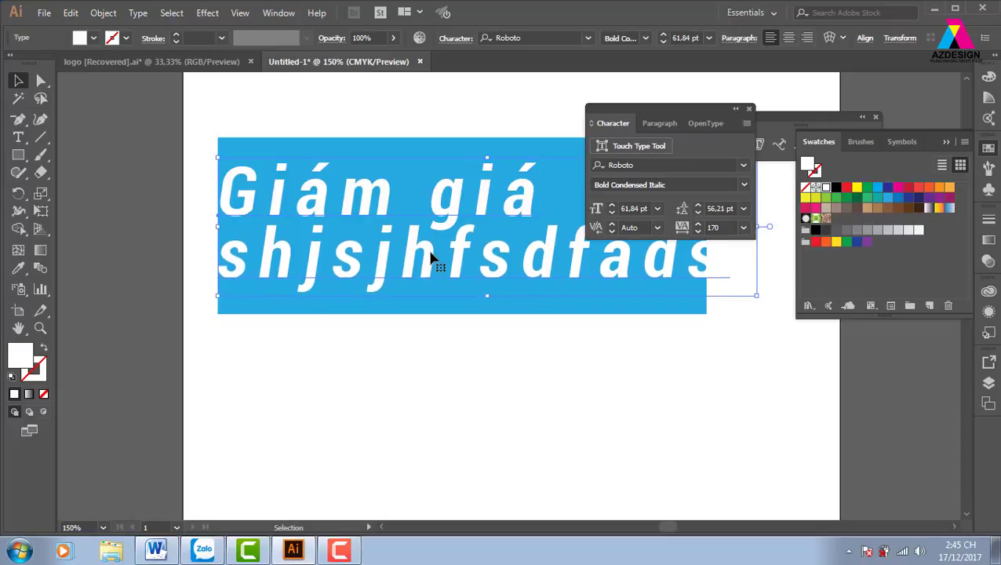
key("alt+Up")
key("alt+Up")
key("alt+Up")
key("alt+Up")
key("alt+Up")
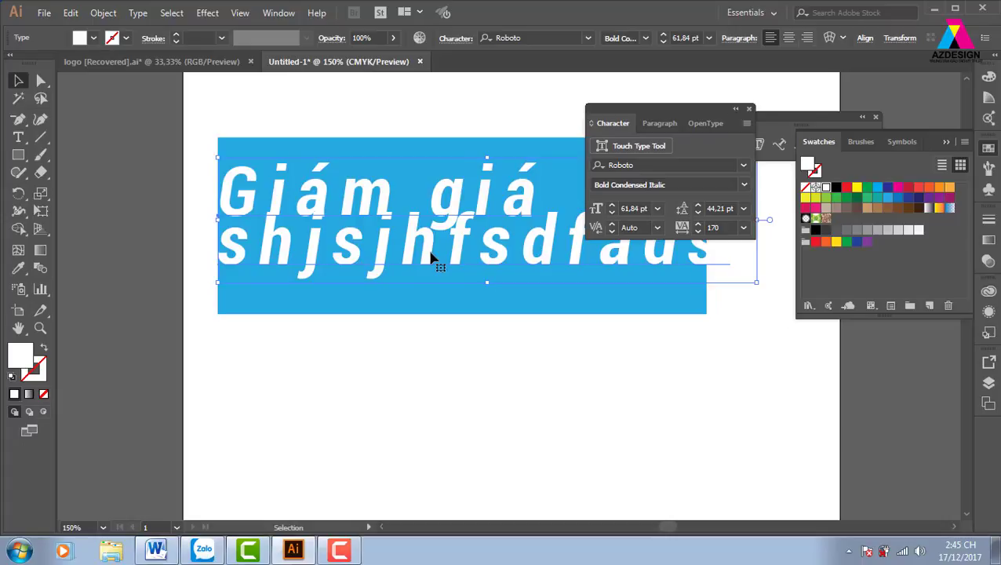
key("alt+Down")
key("alt+Down")
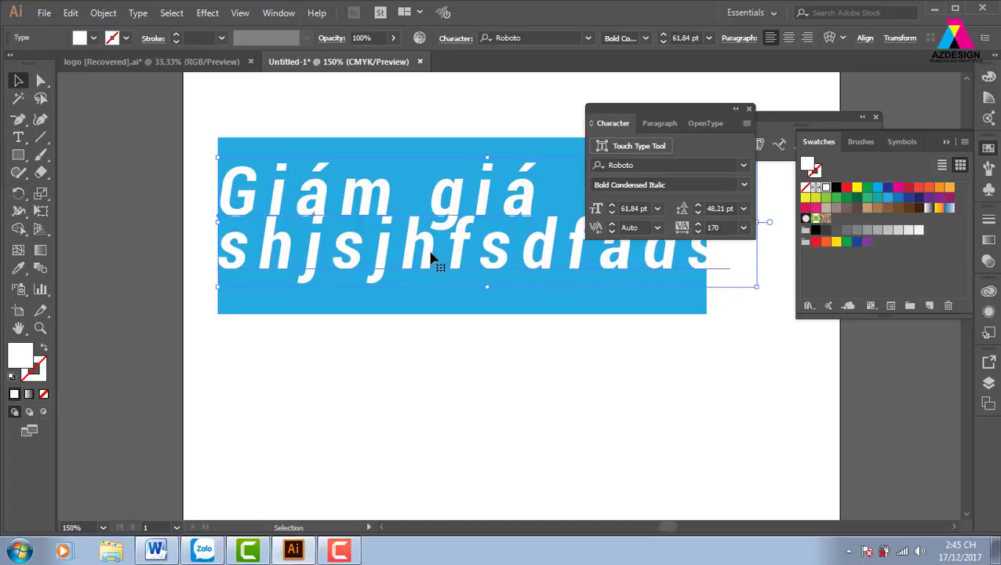
key("alt+Down")
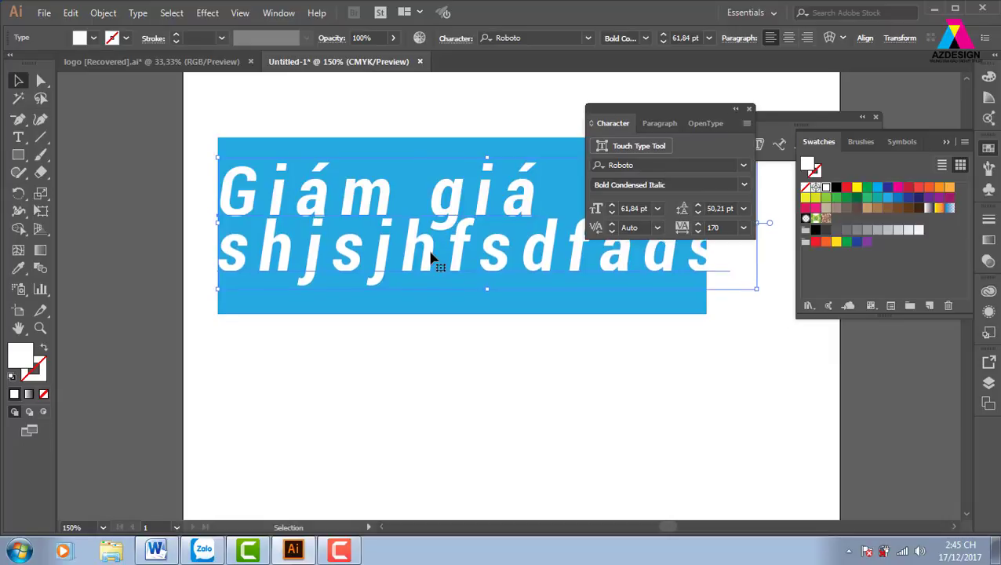
key("alt+Up")
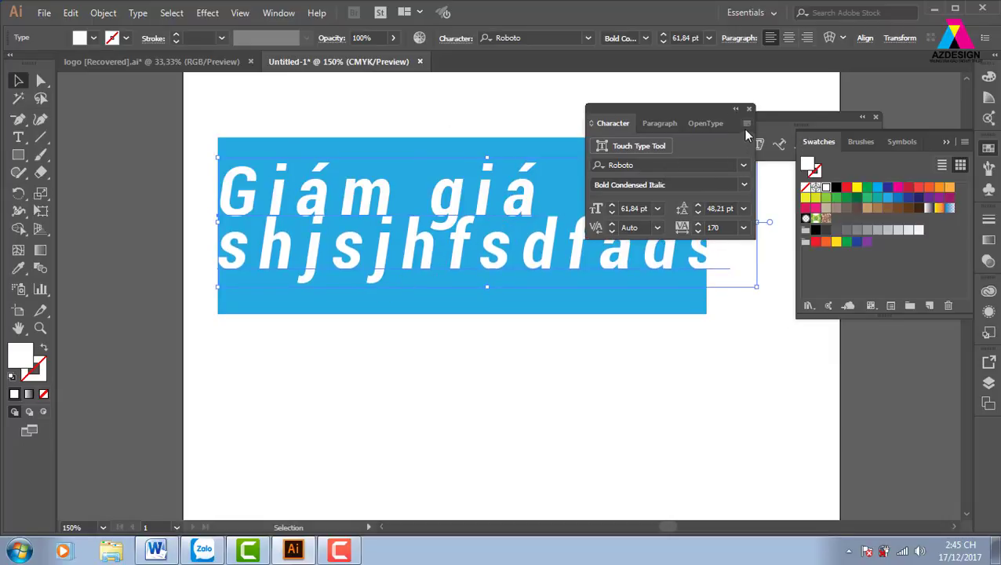
Step: Show all Character panel options and try squashing the text vertically, undoing it each time
left_click(747, 123)
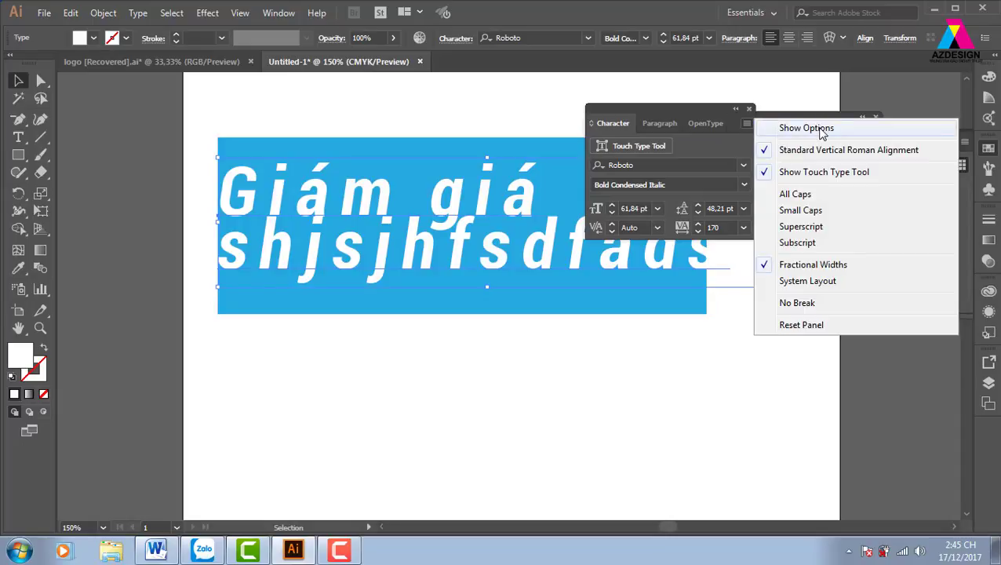
left_click(821, 130)
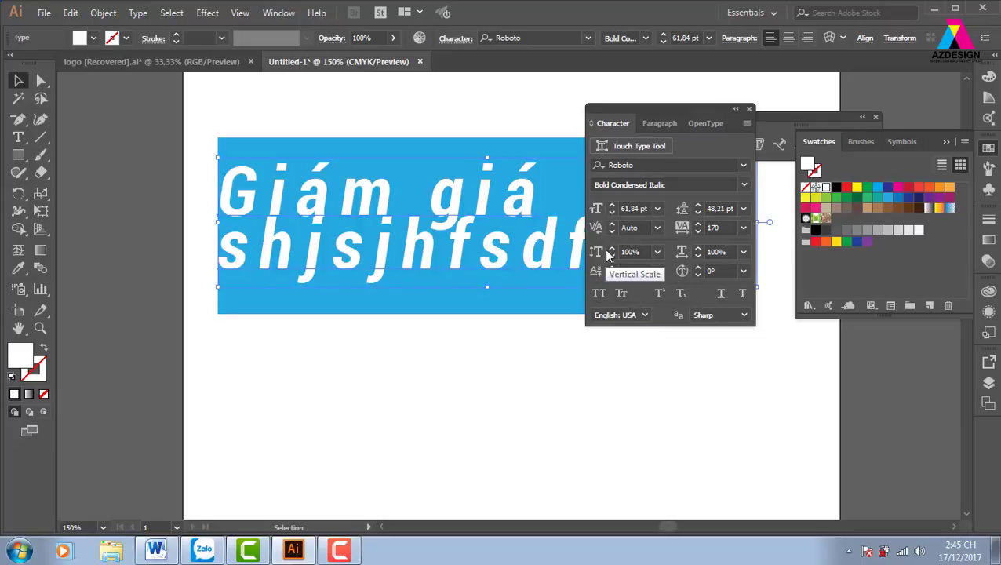
left_click_drag(487, 159, 488, 227)
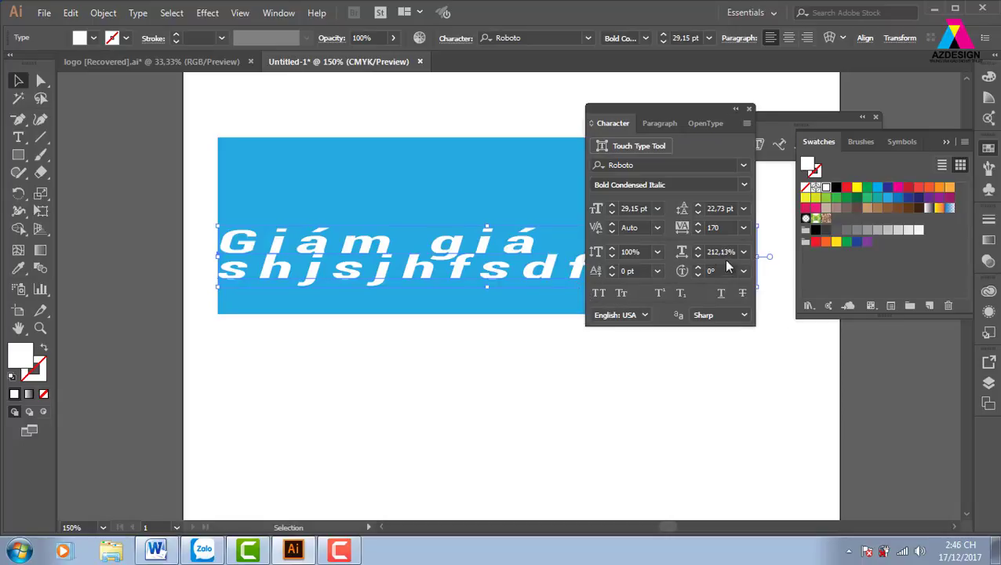
key("ctrl+z")
left_click_drag(488, 156, 488, 206)
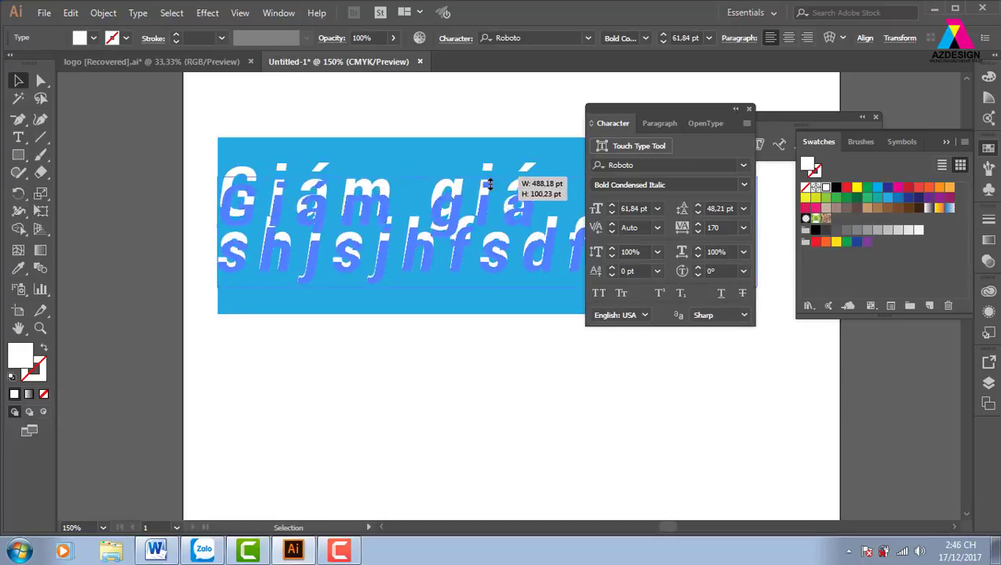
key("ctrl+z")
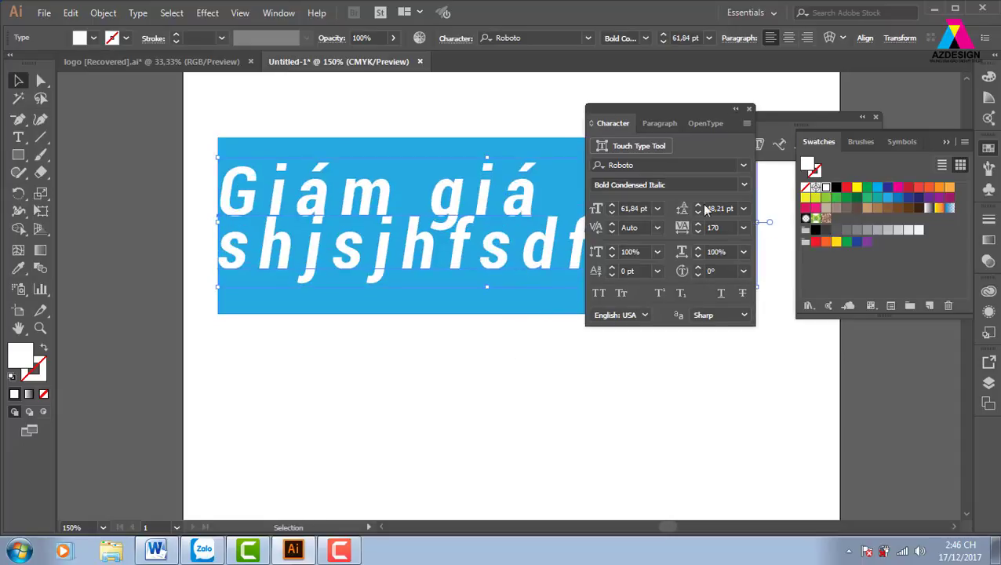
Step: Reset the text's horizontal scale to 100% after compressing it
left_click_drag(685, 105, 218, 128)
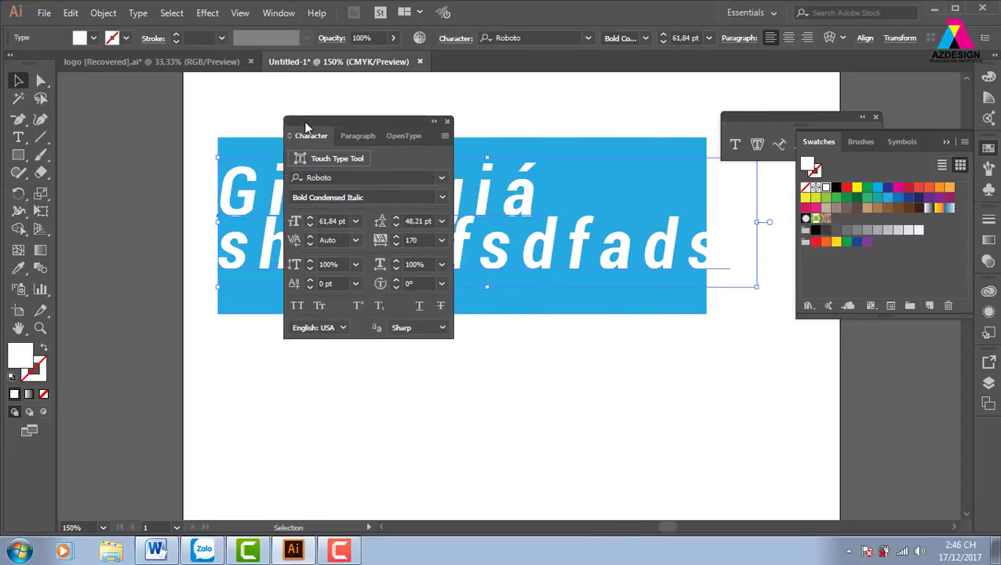
left_click_drag(757, 222, 531, 222)
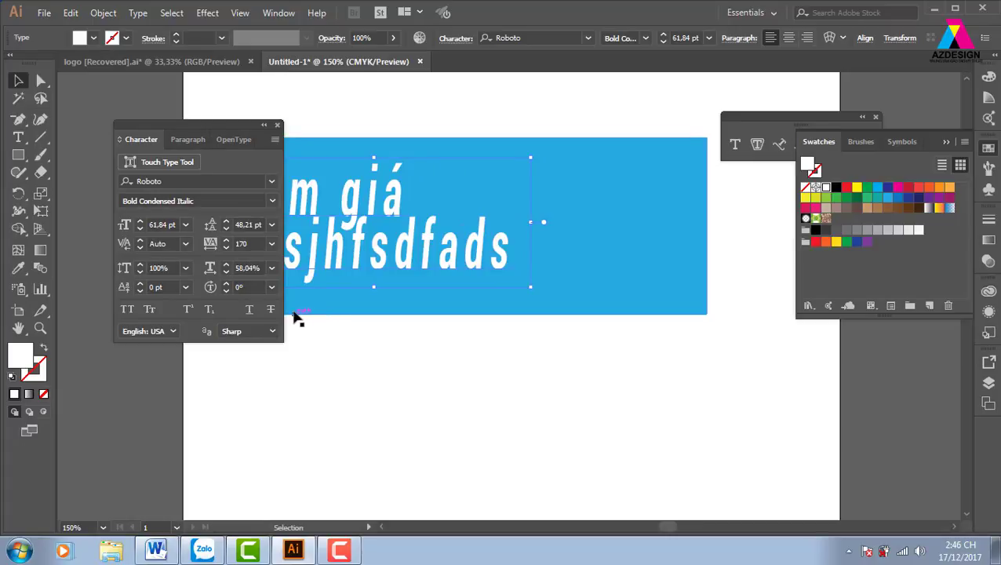
left_click(272, 268)
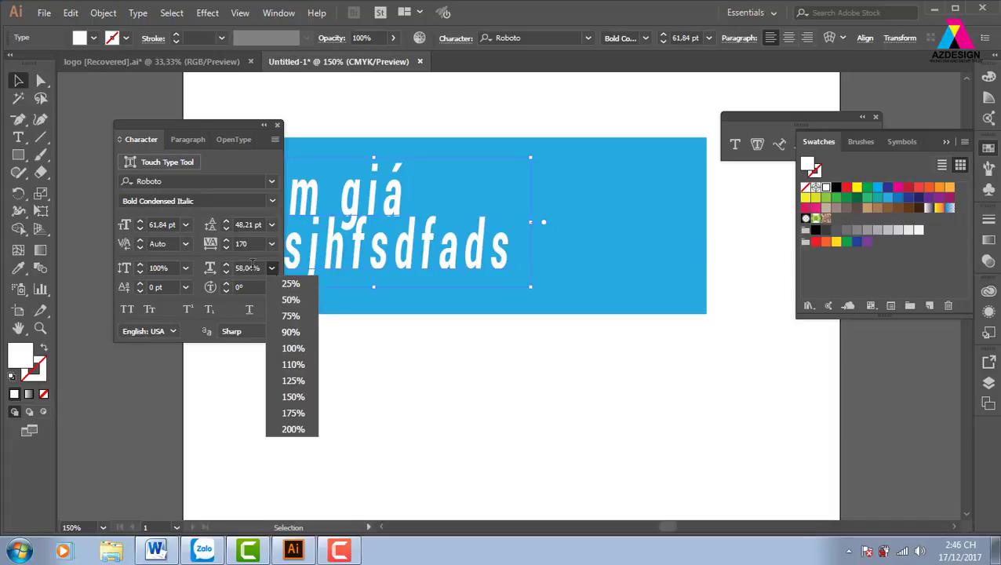
left_click(272, 268)
type("100")
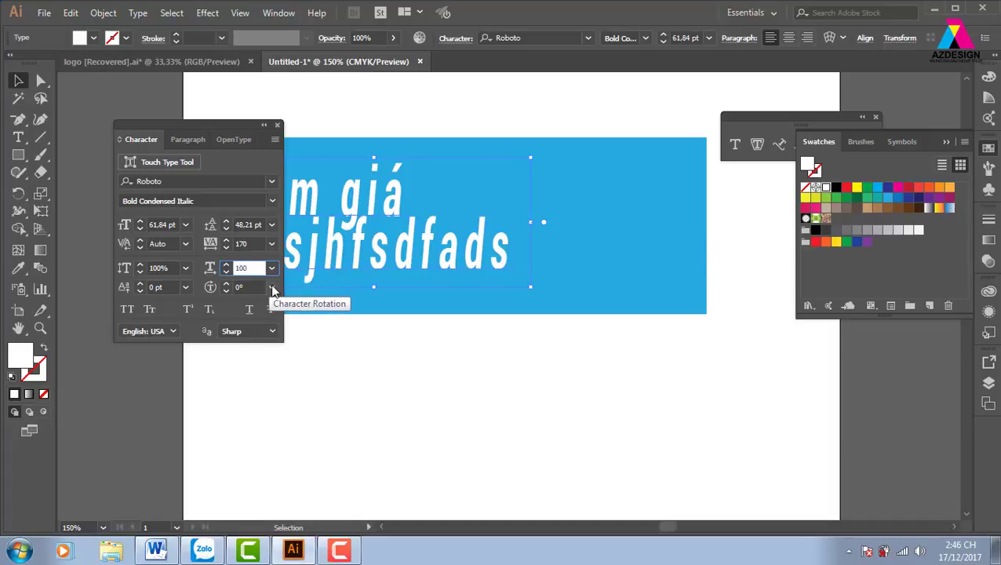
key("Return")
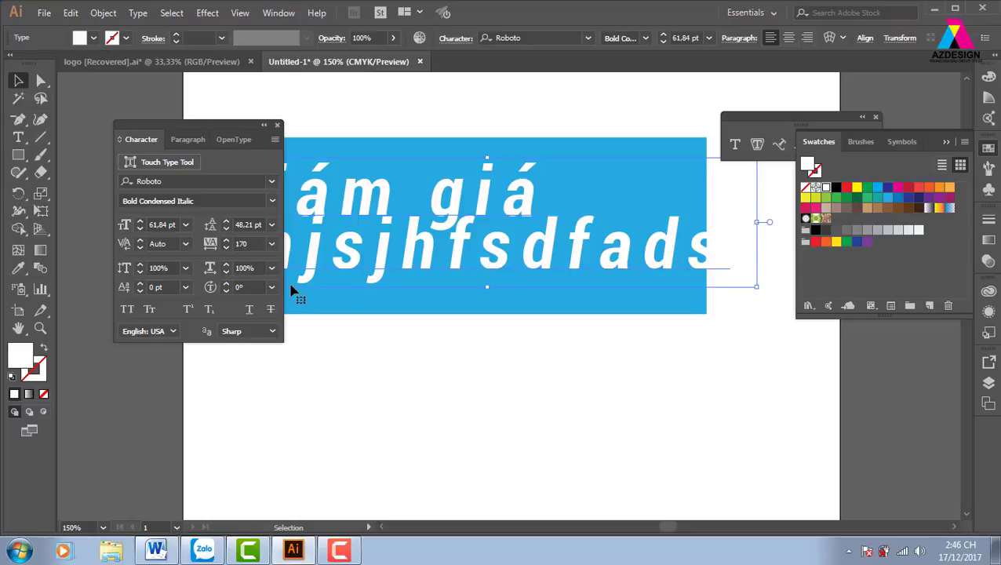
Step: Try a 75% vertical scale, undo it back to 100%, and reposition the Character panel
left_click(186, 268)
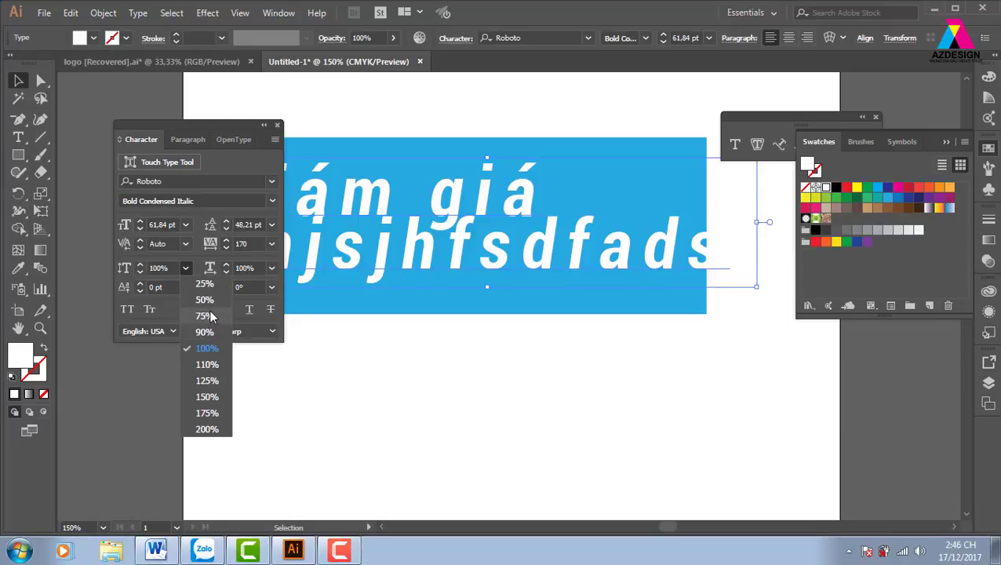
left_click(210, 313)
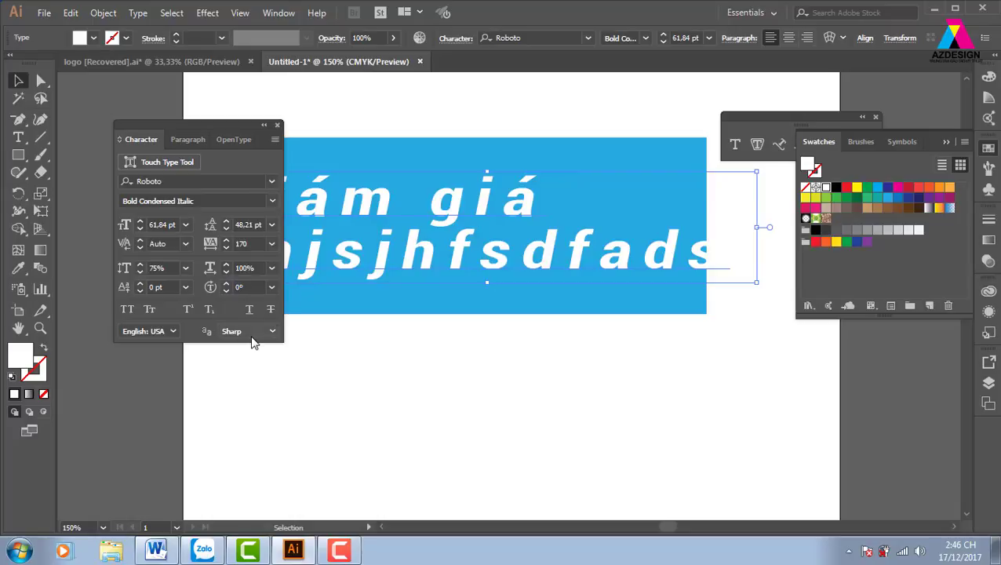
key("ctrl+z")
left_click(458, 267)
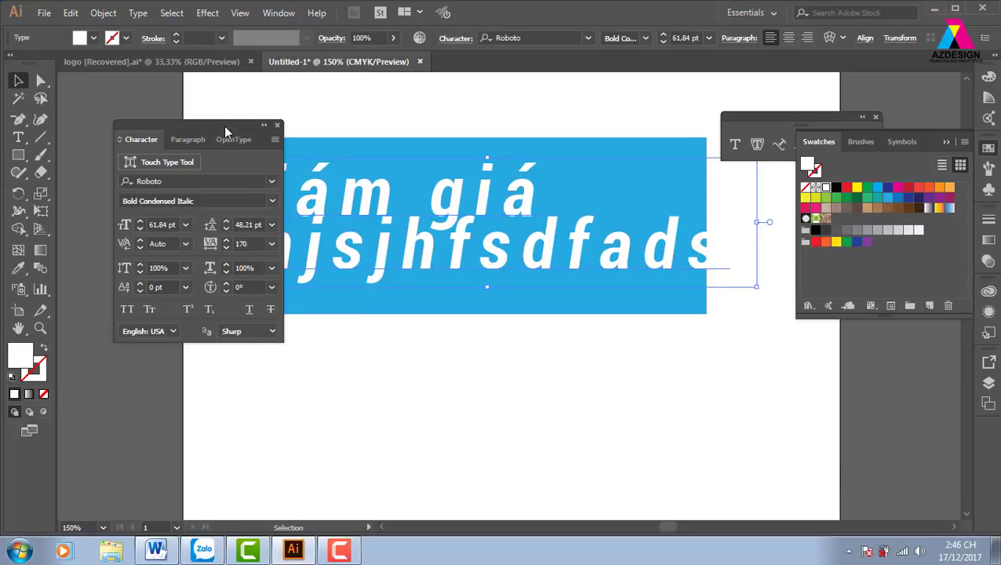
left_click_drag(224, 126, 237, 131)
Step: Replace the old text in the blue box with 'Cm2'
left_click_drag(355, 186, 776, 302)
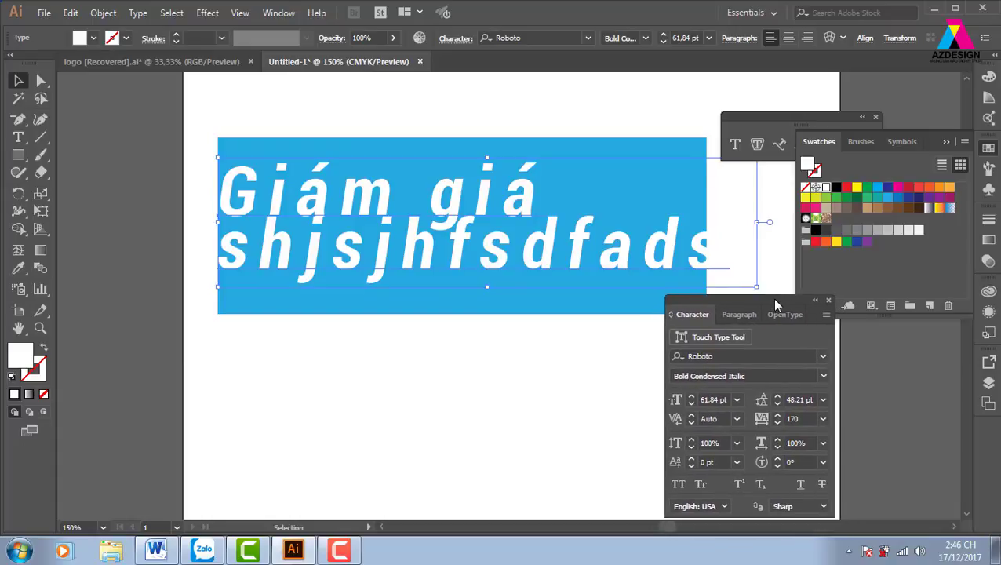
double_click(411, 232)
left_click_drag(220, 169, 745, 250)
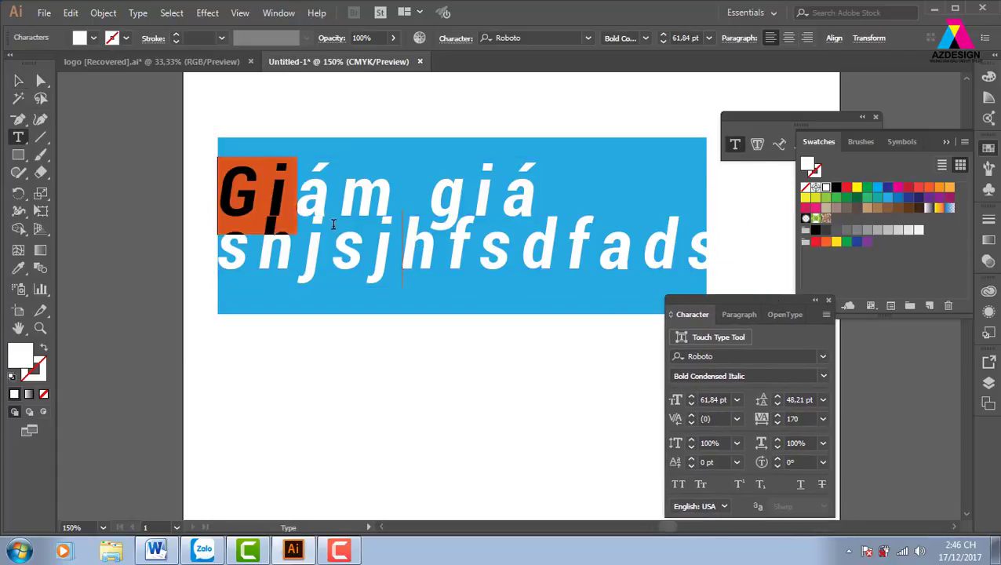
key("BackSpace")
type("C")
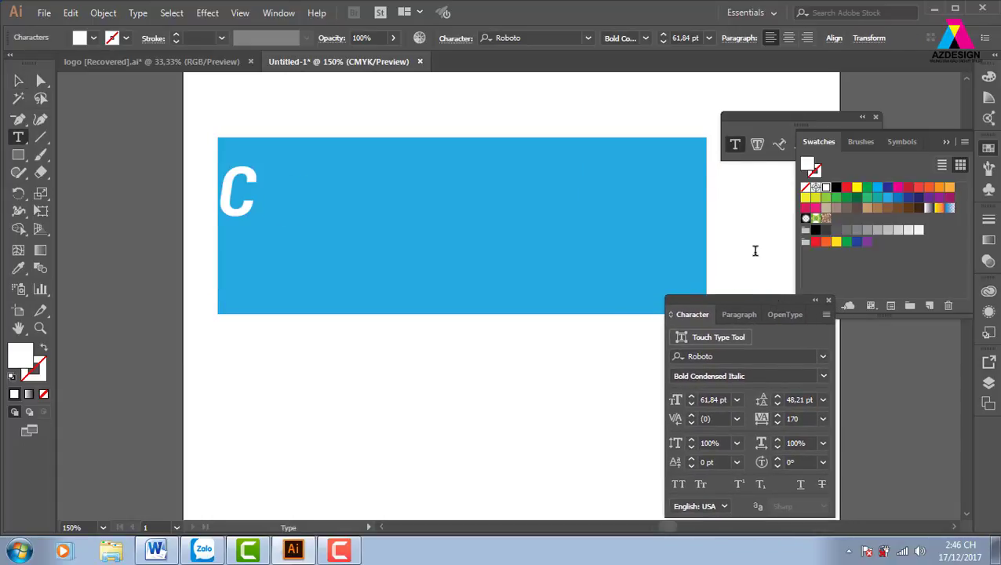
type(" m 2")
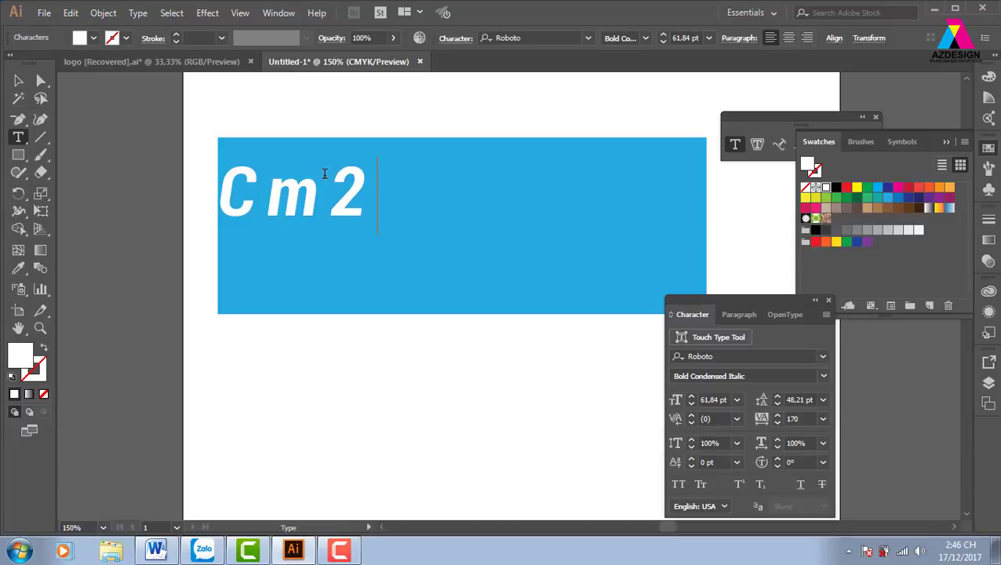
Step: Try raising the 2 with baseline shift up to 16 pt, then reset it to the baseline
double_click(364, 192)
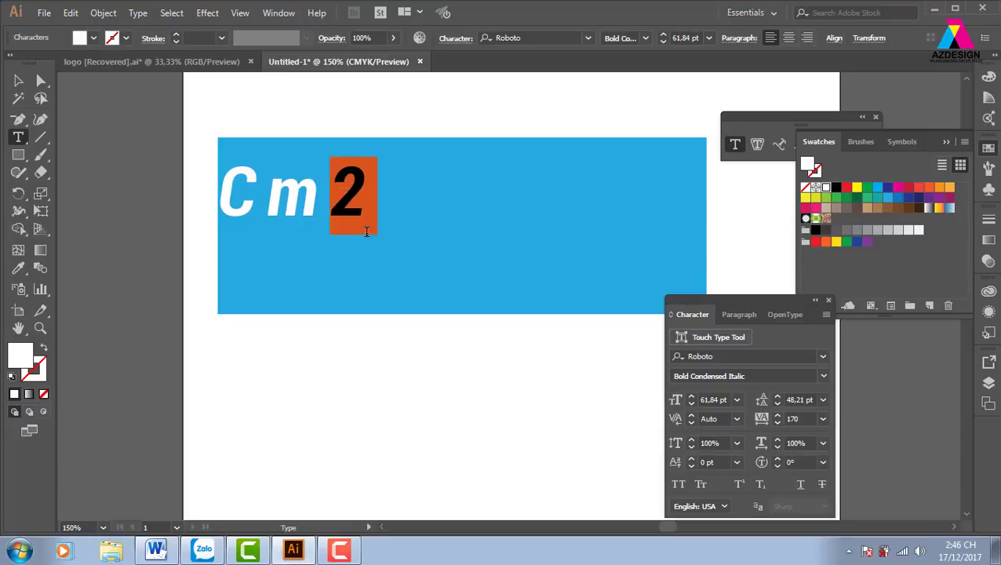
left_click_drag(771, 301, 673, 126)
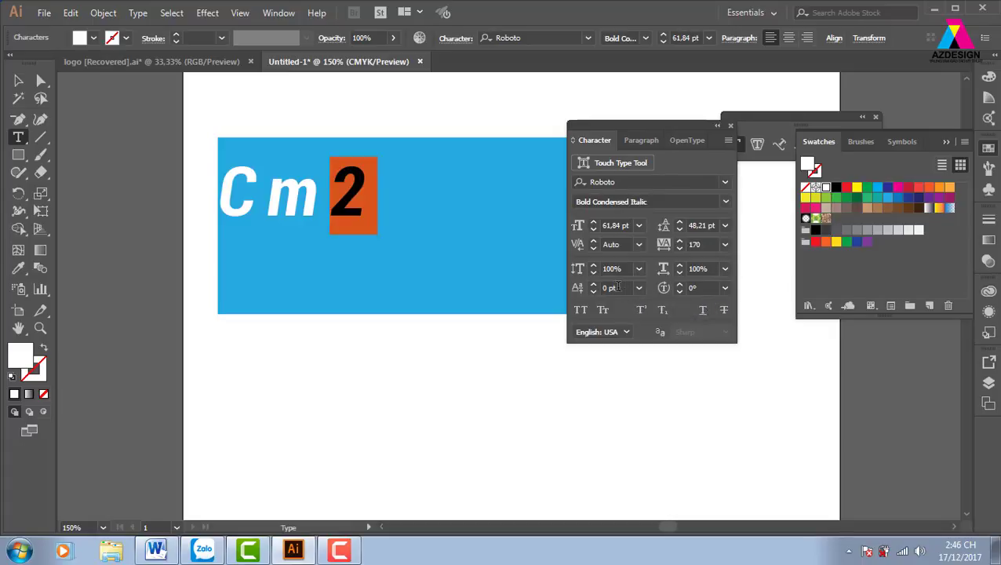
left_click(594, 285)
left_click(594, 284)
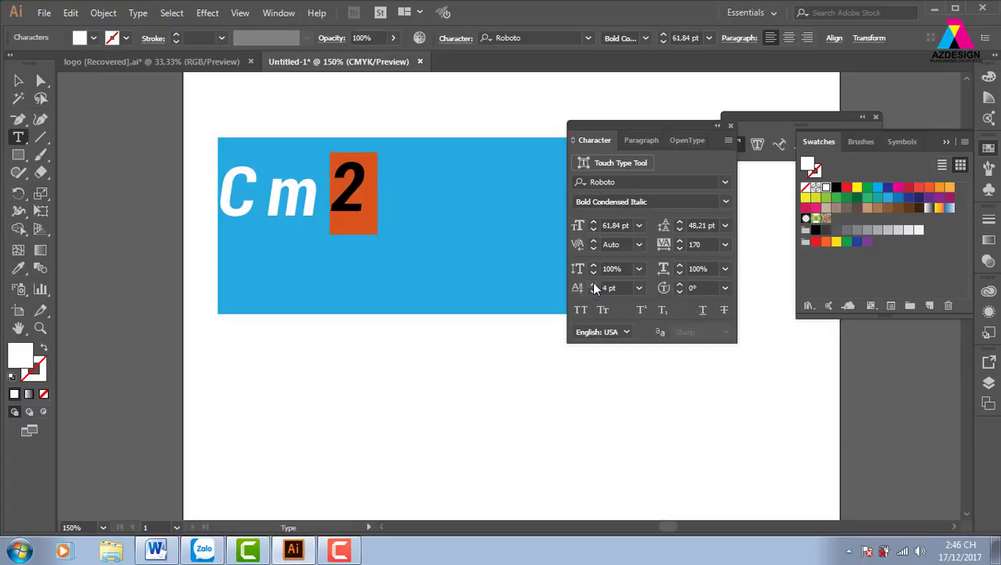
left_click(594, 284)
left_click(594, 285)
left_click(594, 285)
left_click(594, 284)
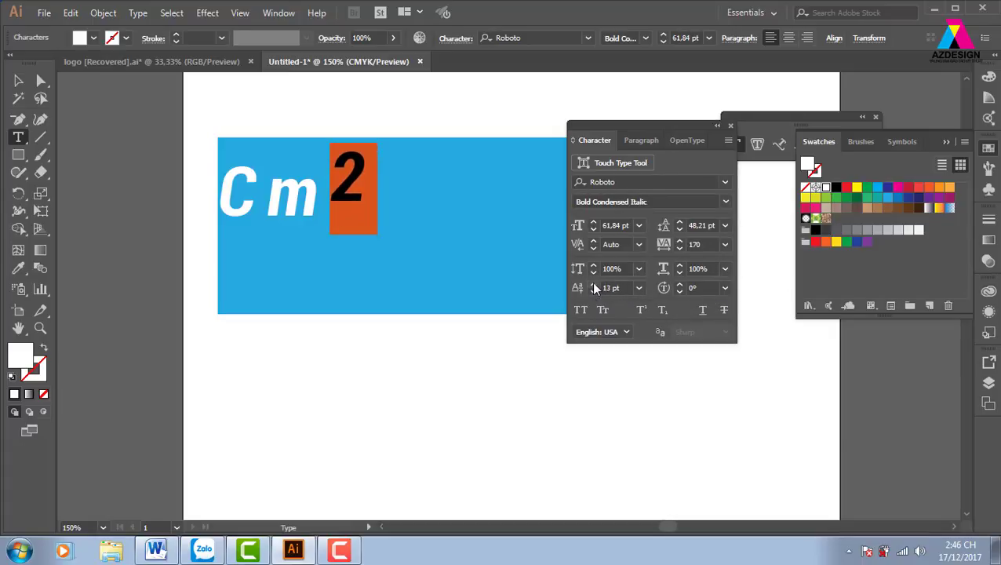
left_click(594, 285)
left_click(594, 285)
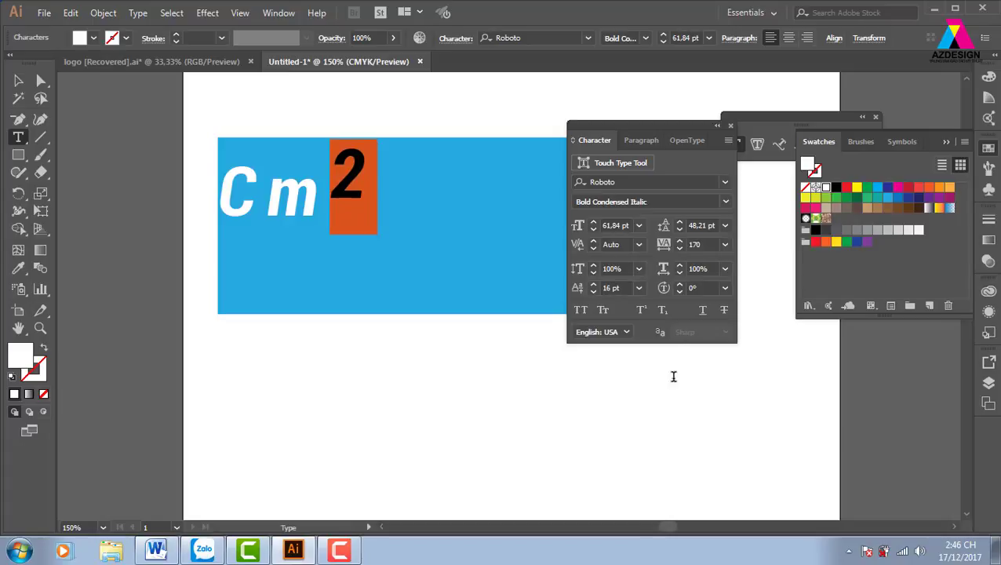
left_click(639, 288)
left_click(658, 387)
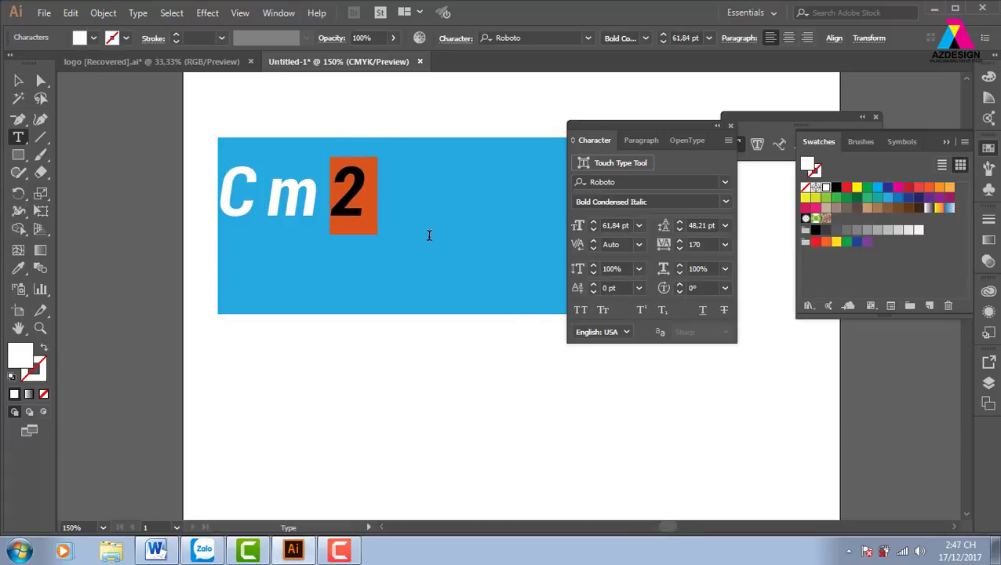
Step: Retype the 2 as superscript so the text reads Cm²
left_click(367, 201)
left_click_drag(334, 191, 394, 196)
key("BackSpace")
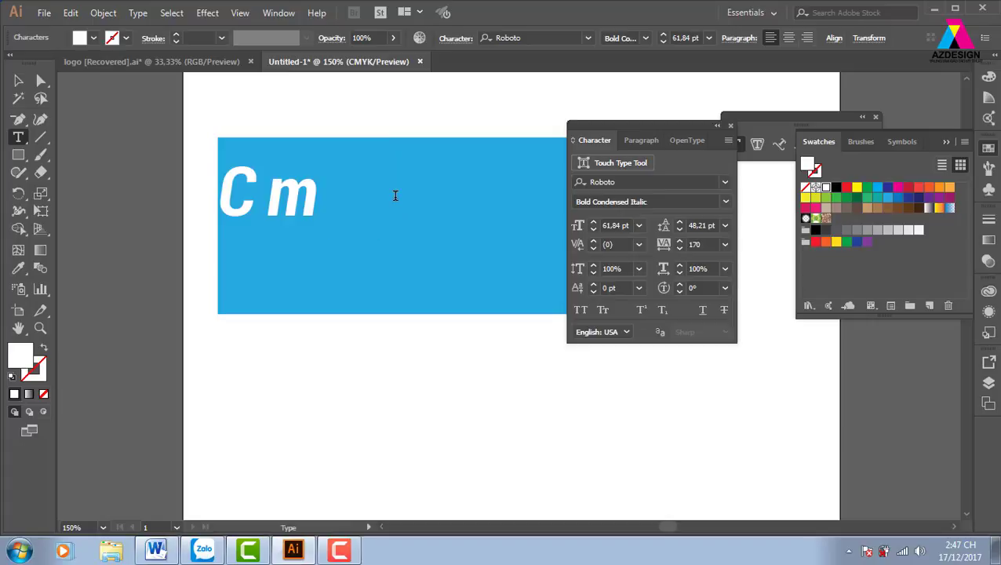
key("BackSpace")
type("m")
key("Escape")
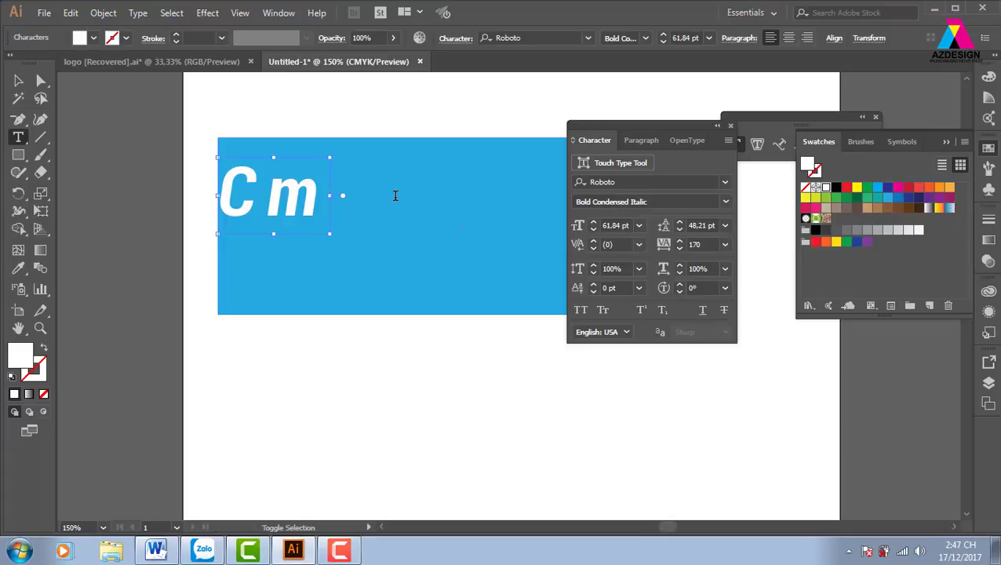
key("ctrl+shift+equal")
key("Return")
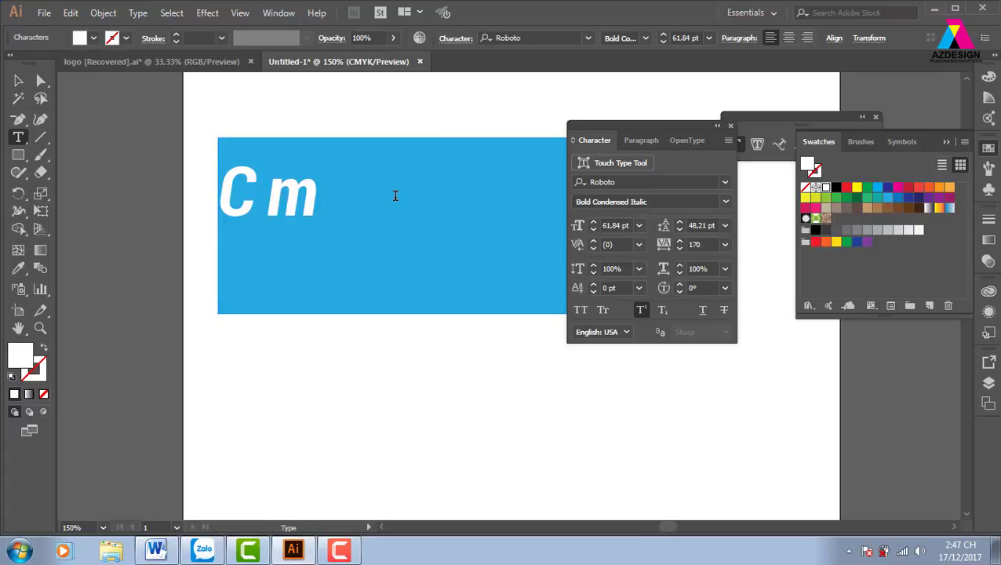
type("2")
left_click(643, 312)
left_click(18, 80)
Step: Select the Cm² text object
left_click(357, 108)
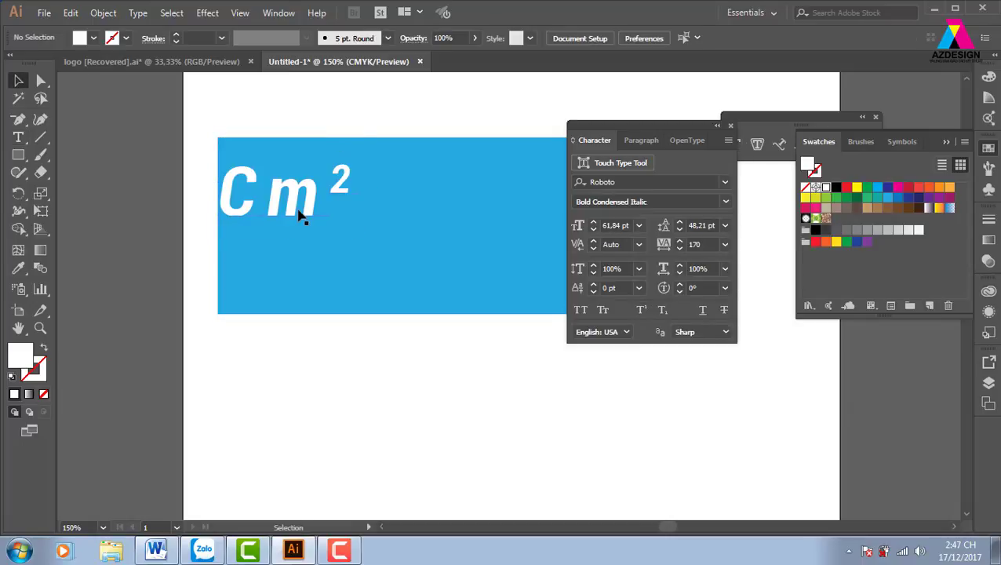
left_click(300, 215)
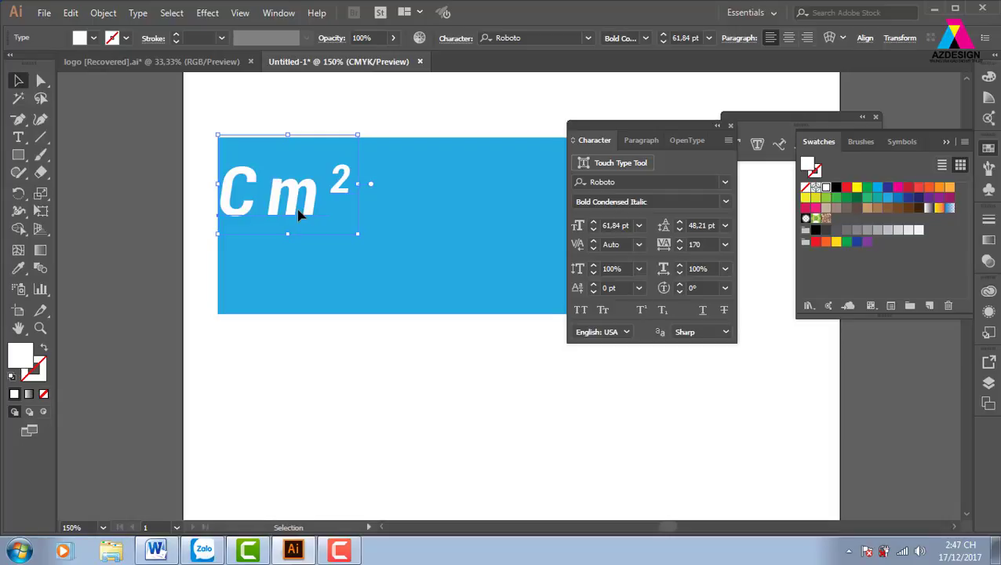
left_click(405, 105)
left_click(312, 217)
Step: Delete the Cm² text and the blue rectangle, closing the Character panel
key("Delete")
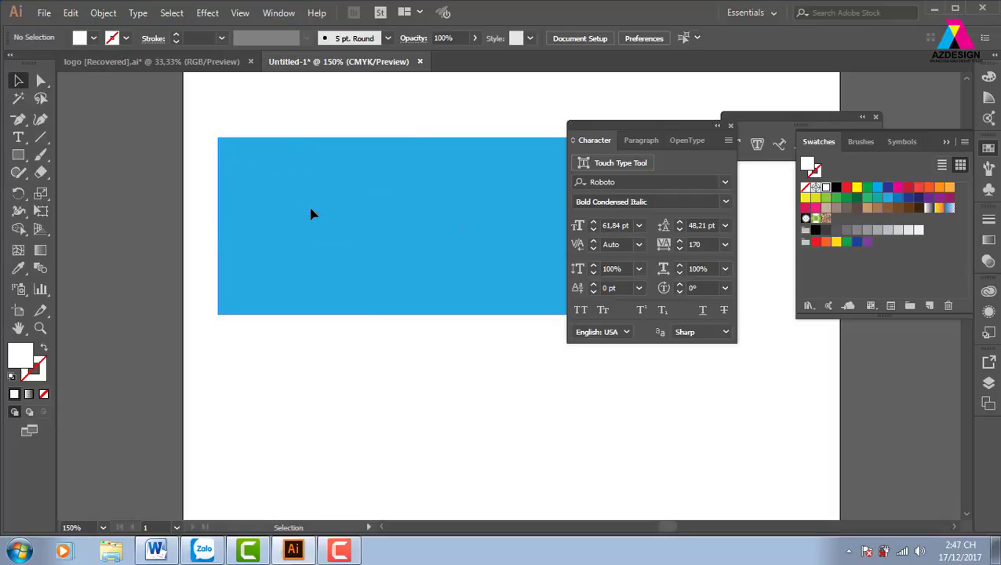
left_click(731, 125)
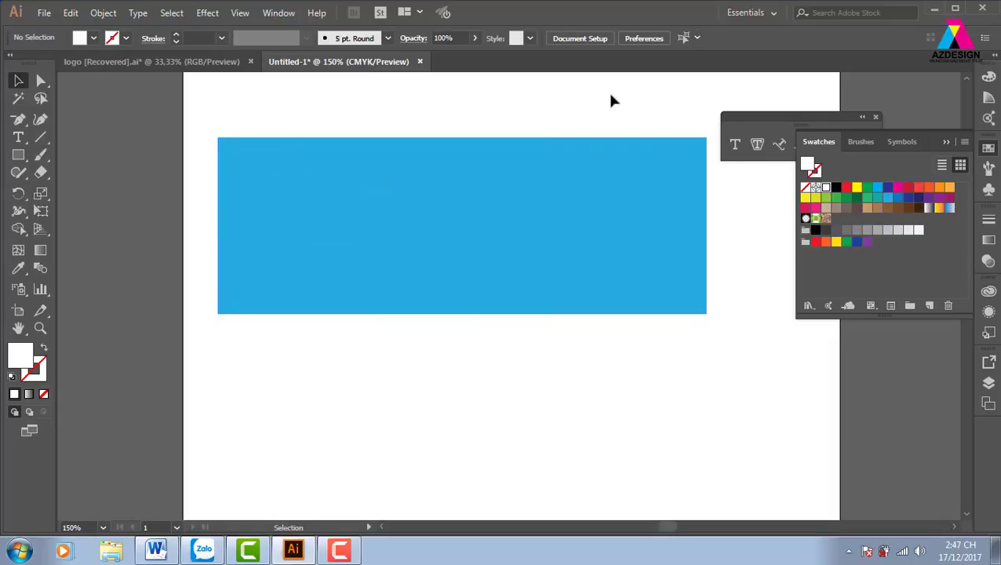
left_click(664, 190)
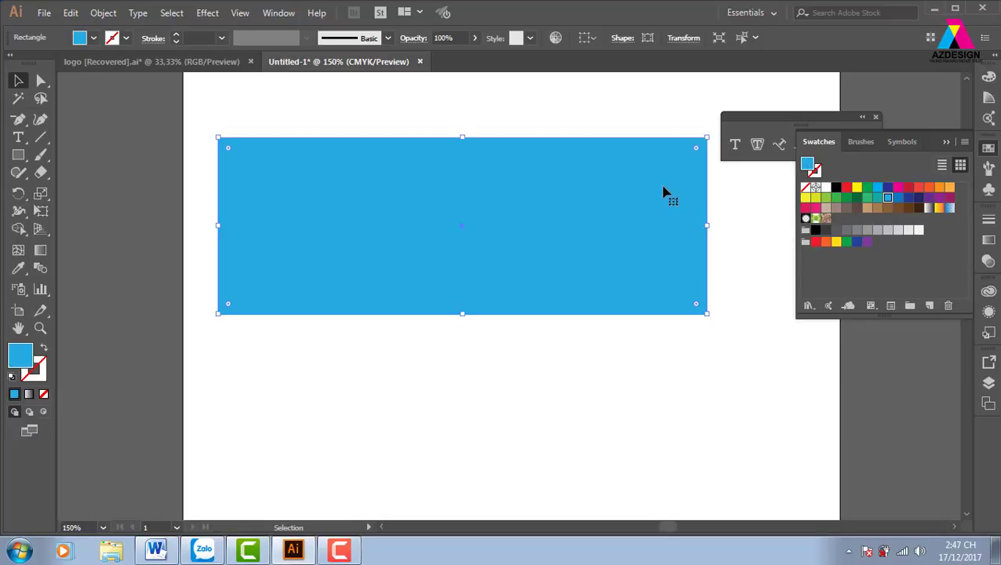
key("Delete")
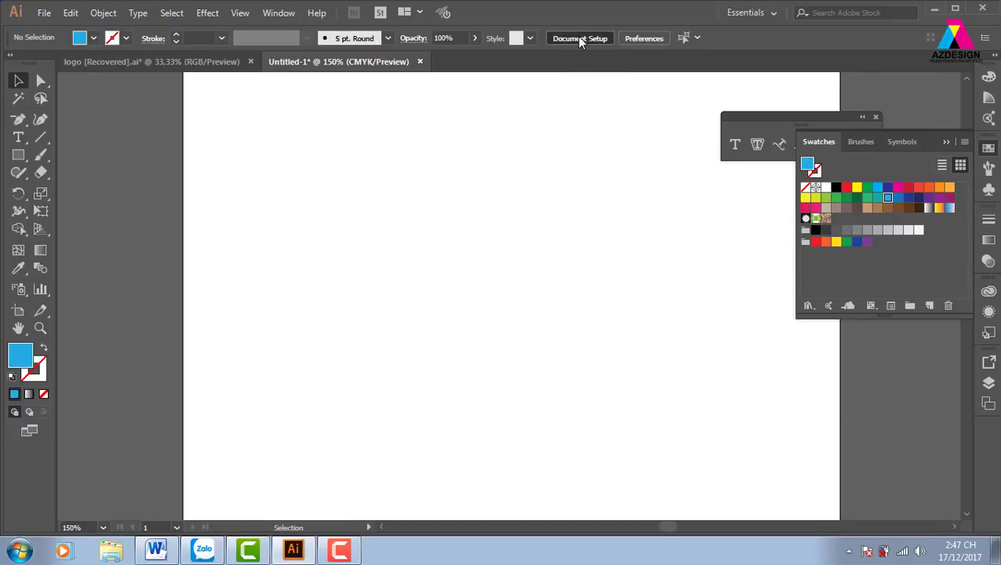
Step: Set the document units to Centimeters in Document Setup
left_click(580, 39)
left_click(625, 126)
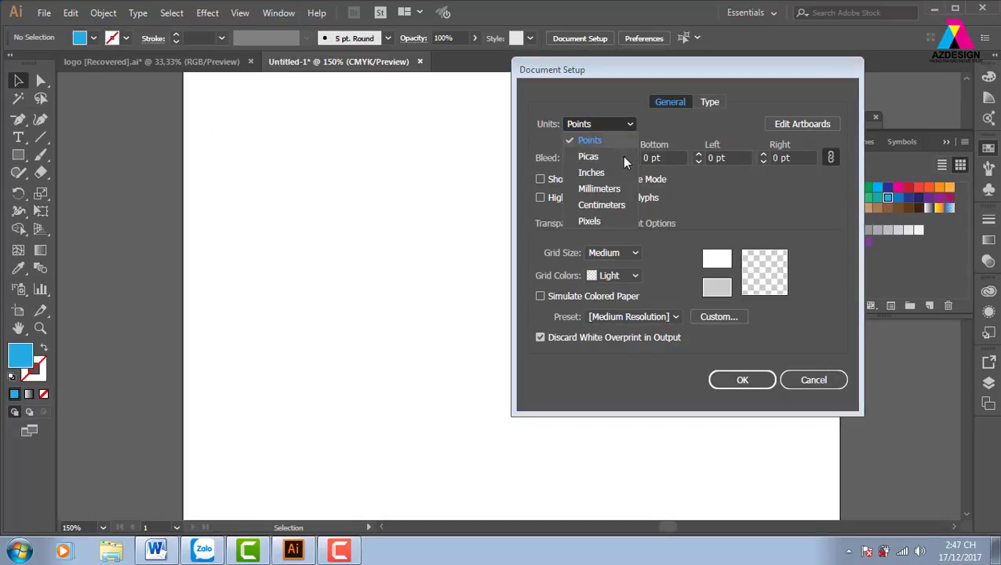
left_click(602, 205)
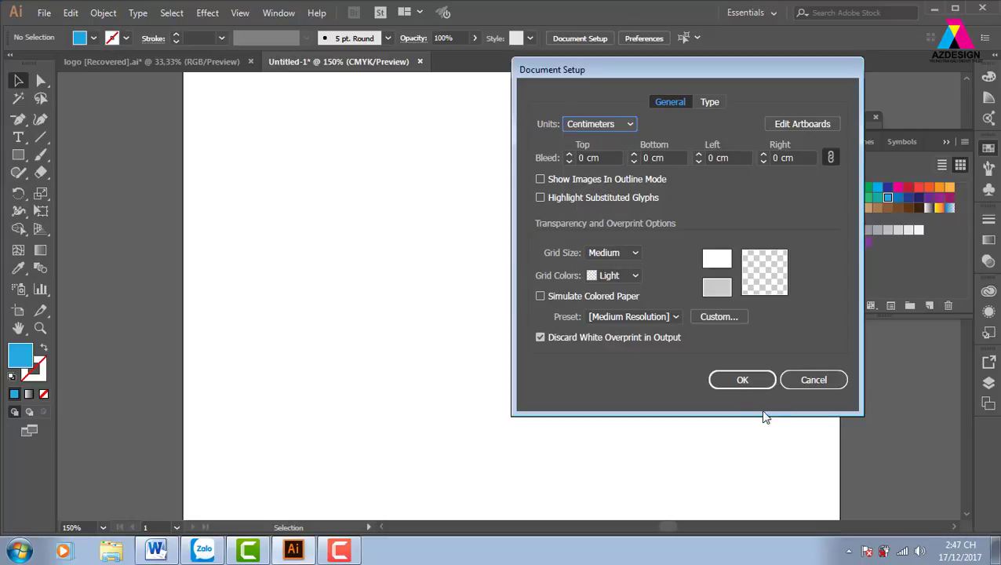
left_click(745, 383)
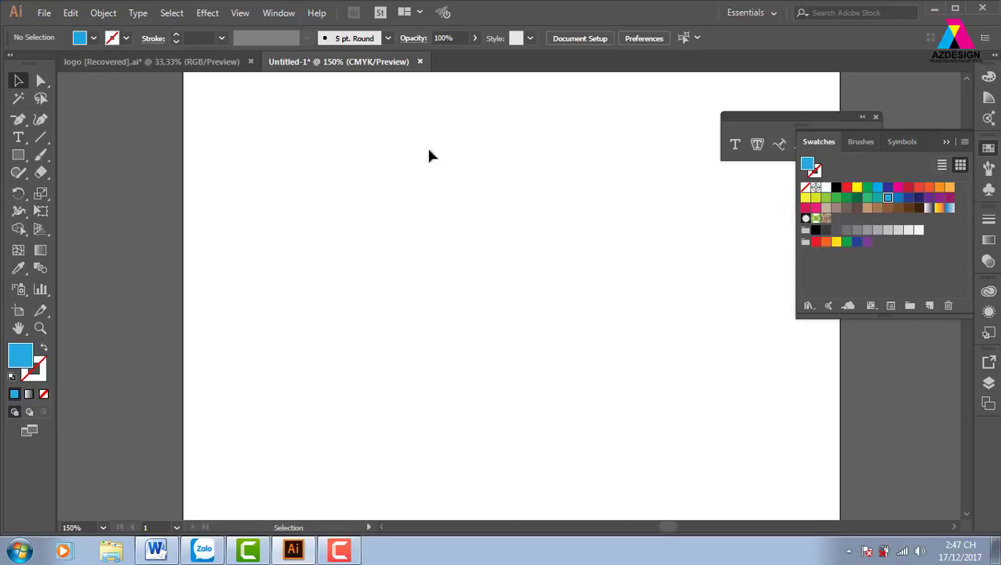
Step: Draw a new rectangle near the artboard's upper left and select it
left_click(19, 154)
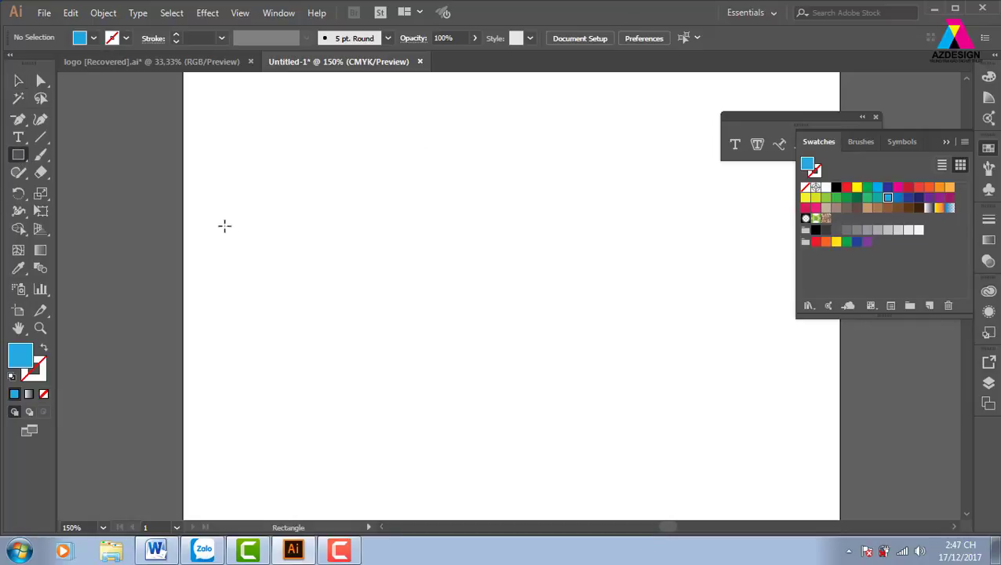
left_click_drag(233, 139, 566, 303)
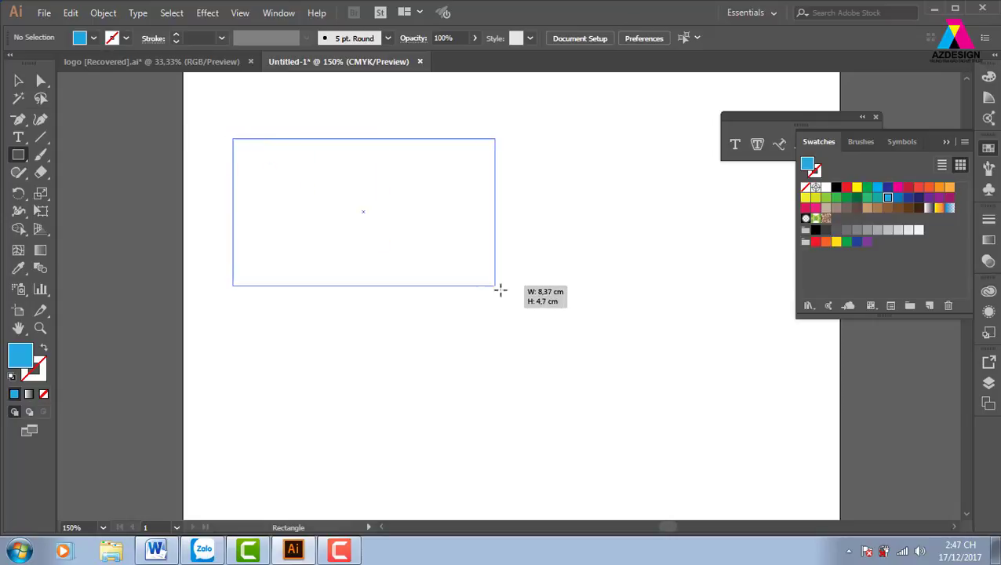
left_click(18, 80)
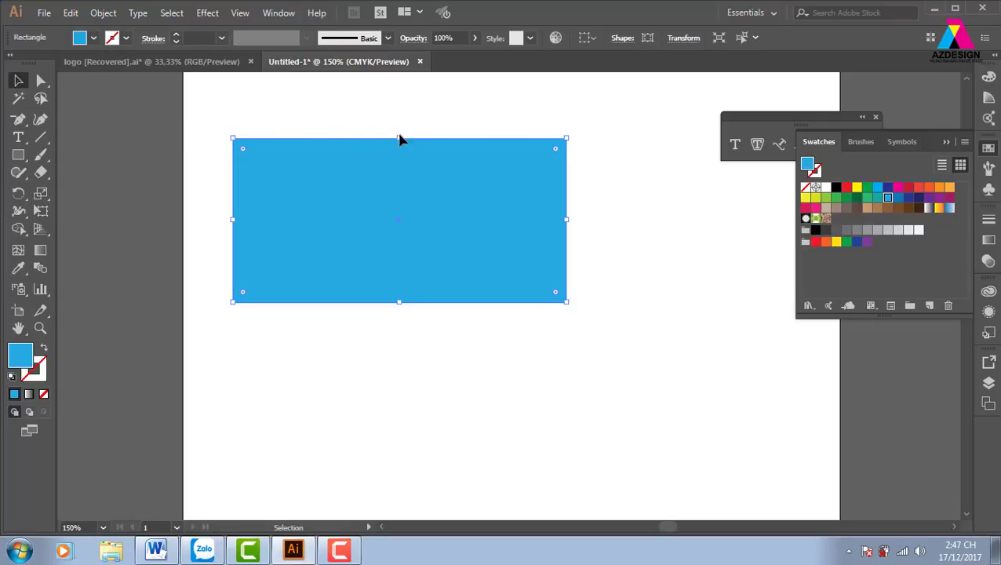
left_click(398, 133)
left_click(452, 206)
Step: Unlink the rectangle's width and height proportions in the Transform panel
left_click(684, 37)
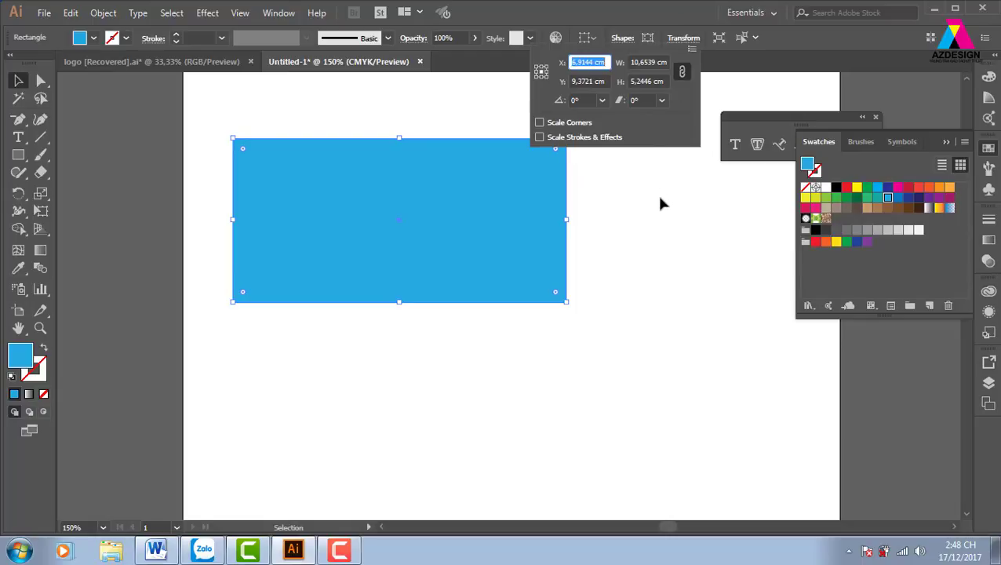
key("Escape")
key("shift")
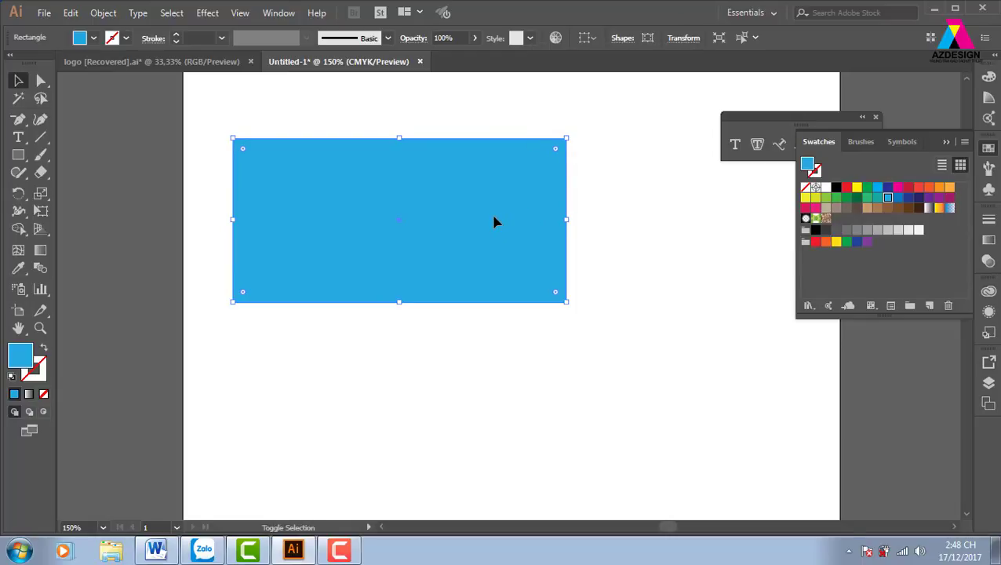
key("shift+F7")
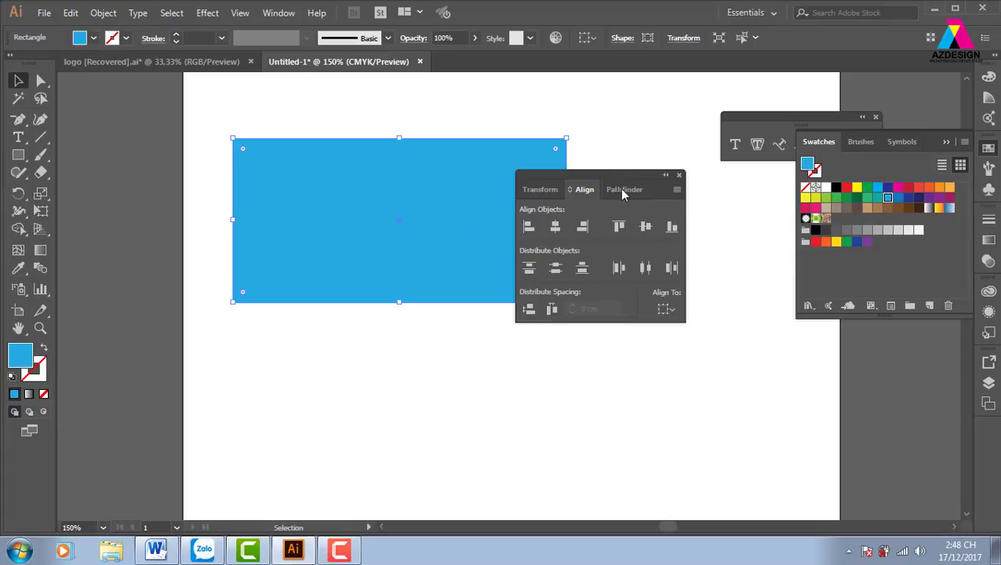
left_click(549, 191)
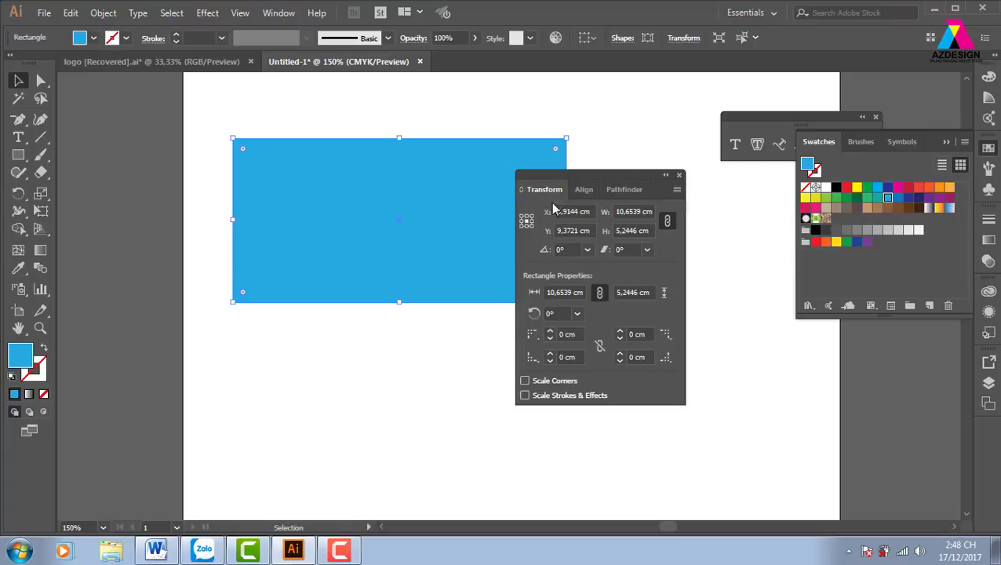
left_click(639, 191)
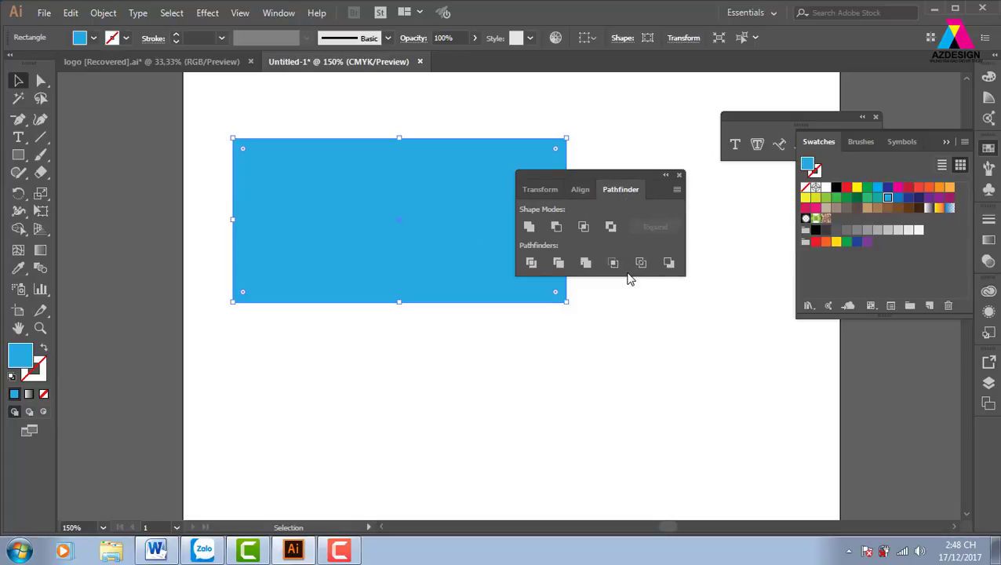
left_click(541, 190)
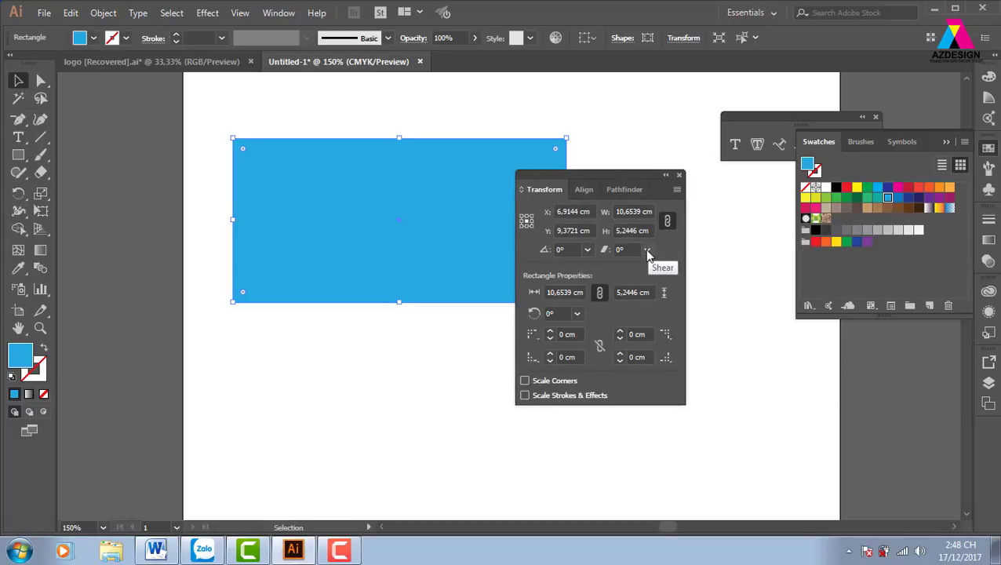
left_click(667, 221)
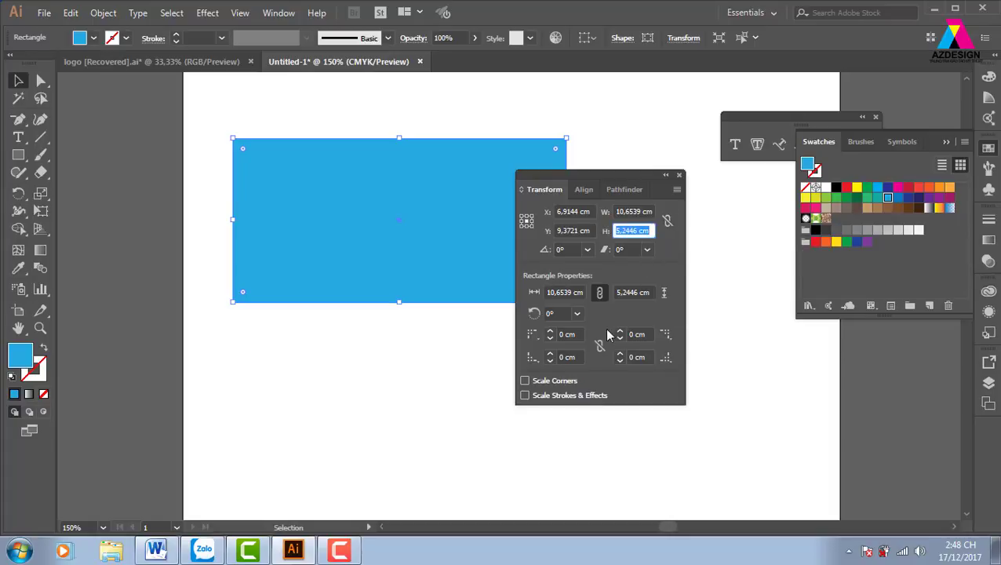
Step: Size the rectangle to 9 cm wide by 5 cm high
left_click(639, 211)
type("9")
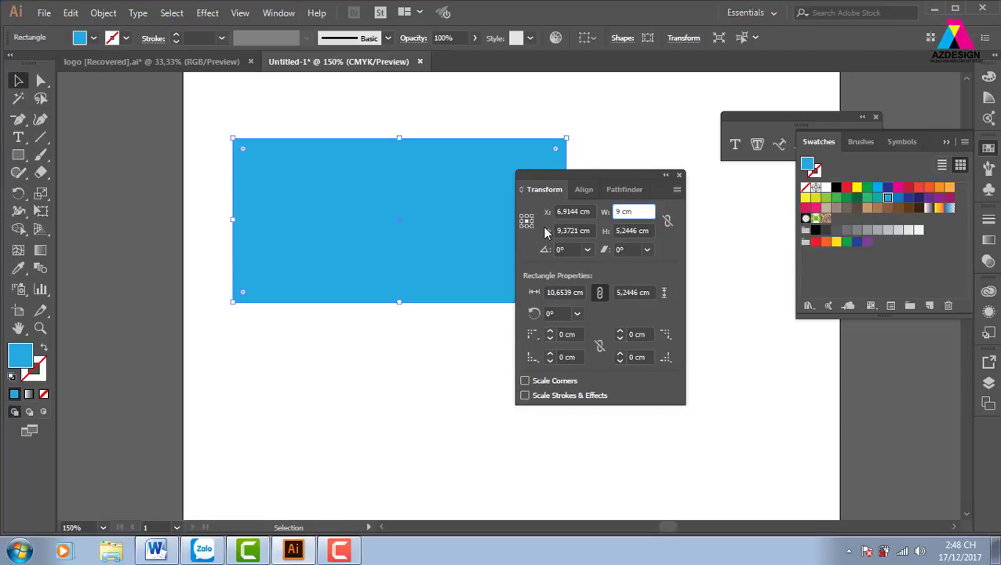
key("Tab")
type("5")
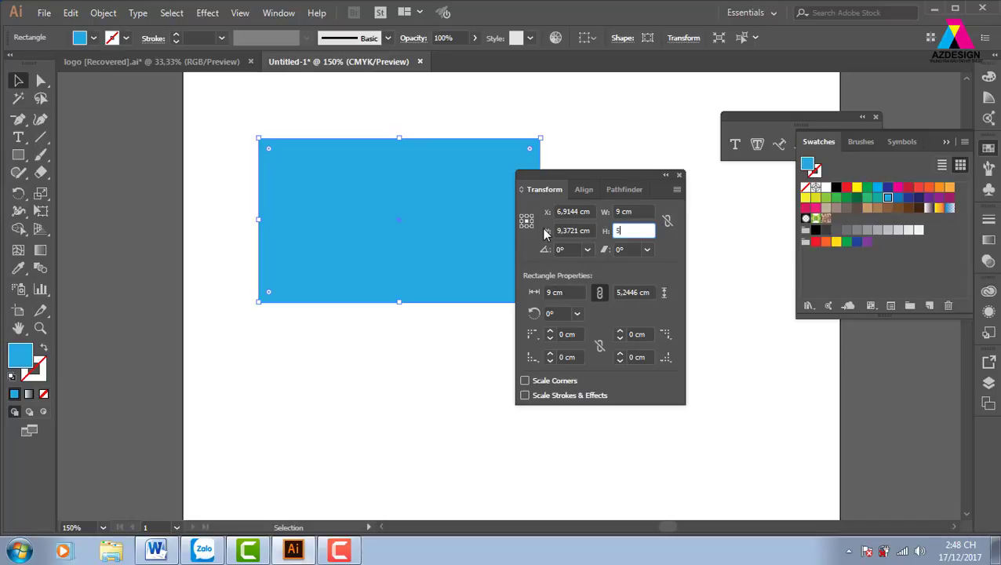
key("Return")
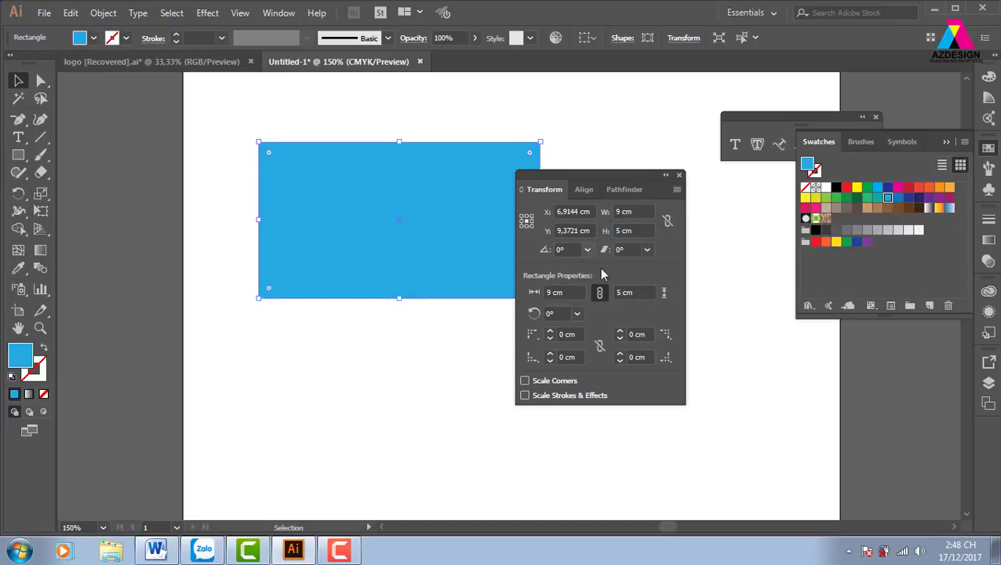
left_click_drag(639, 182, 701, 206)
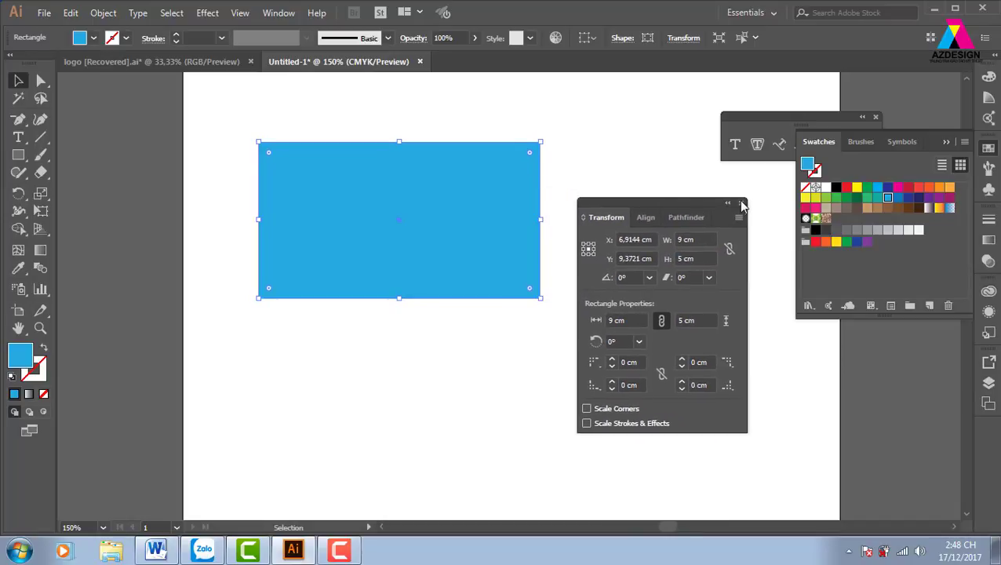
left_click(741, 200)
left_click(711, 213)
left_click(442, 239)
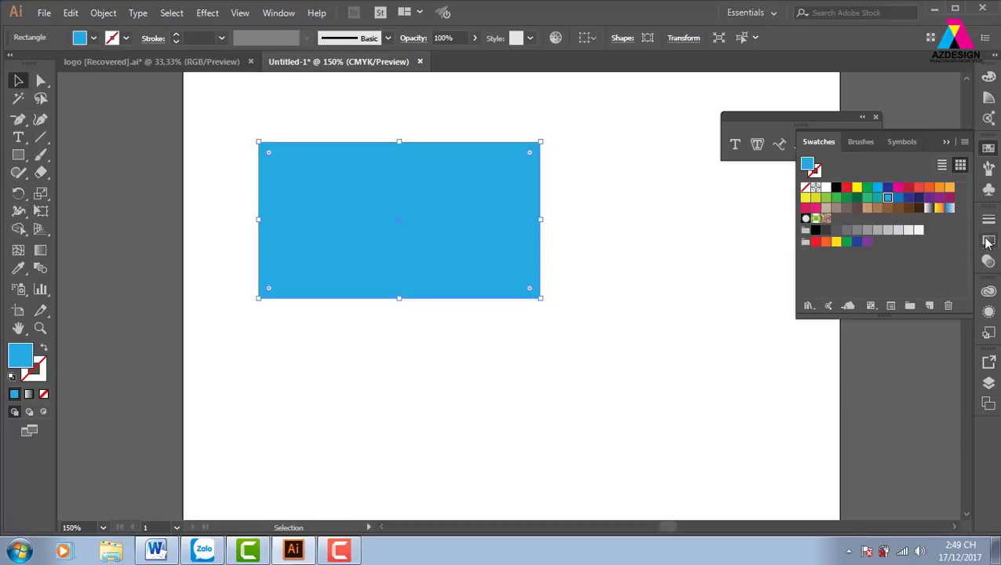
Step: Fill the rectangle with a white-to-black linear gradient and switch the document to RGB colour
left_click(989, 240)
left_click(926, 317)
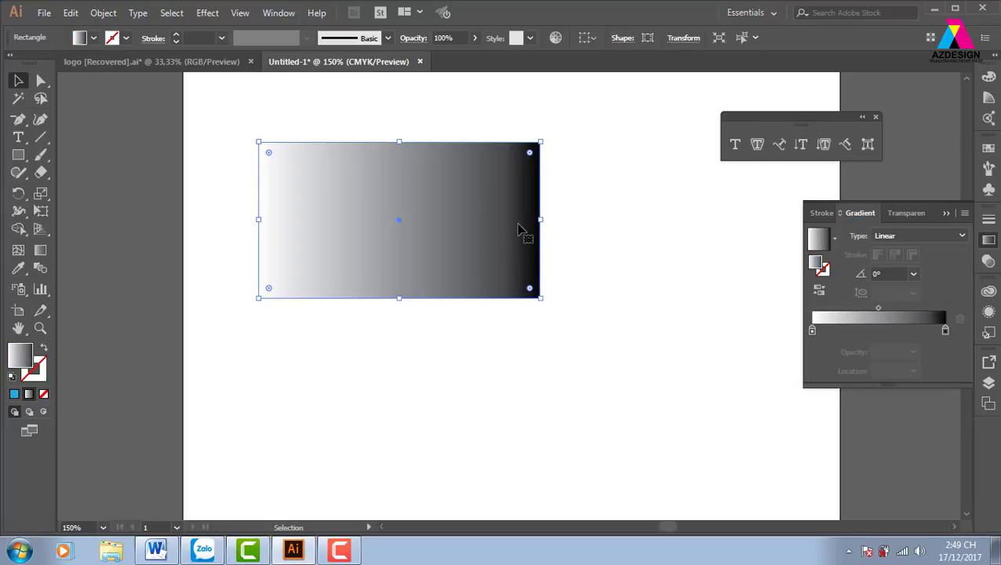
left_click(556, 161)
left_click(478, 172)
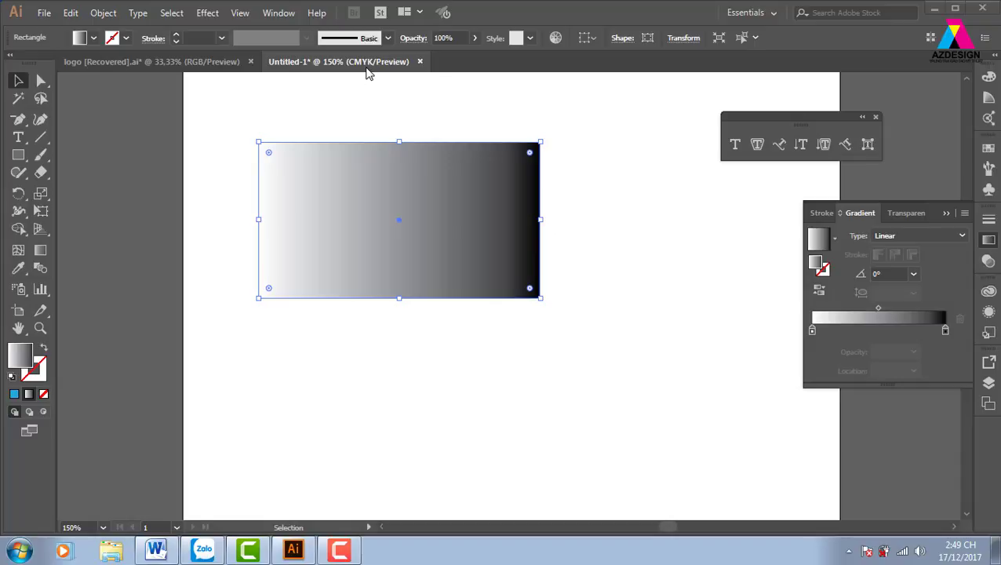
left_click(43, 13)
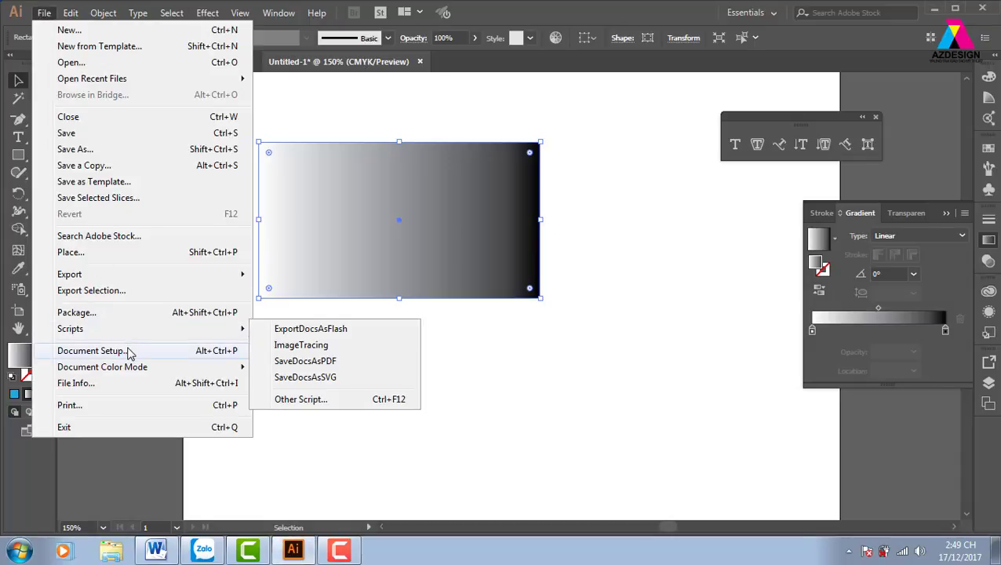
mouse_move(102, 366)
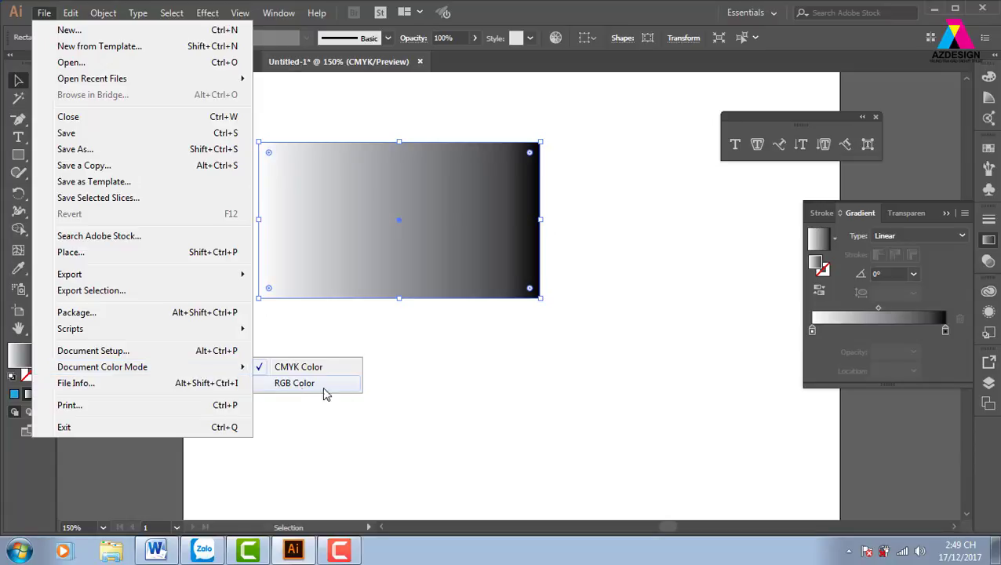
left_click(323, 384)
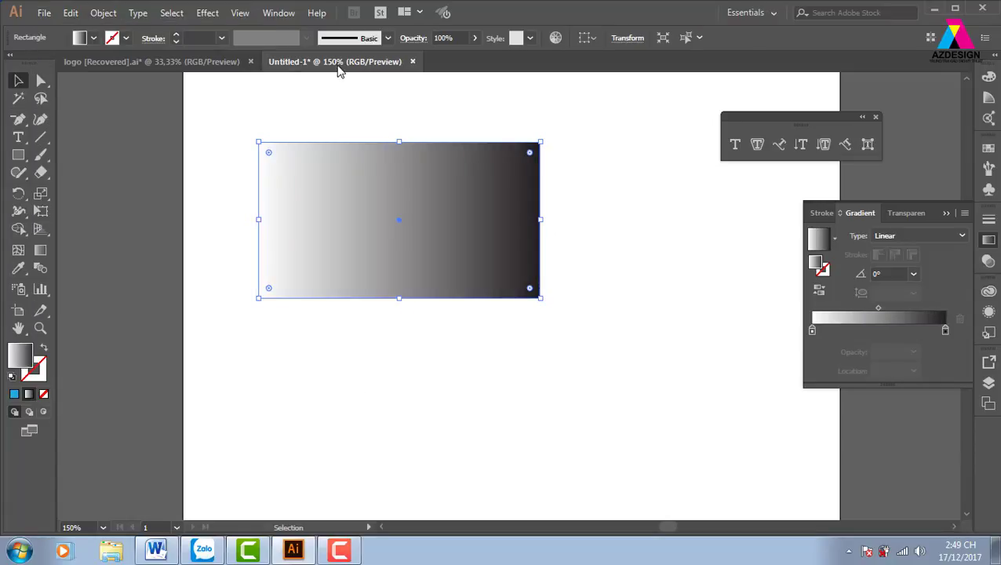
Step: Make the card's gradient radial, redrawn from the upper left outward
left_click(549, 118)
left_click(489, 182)
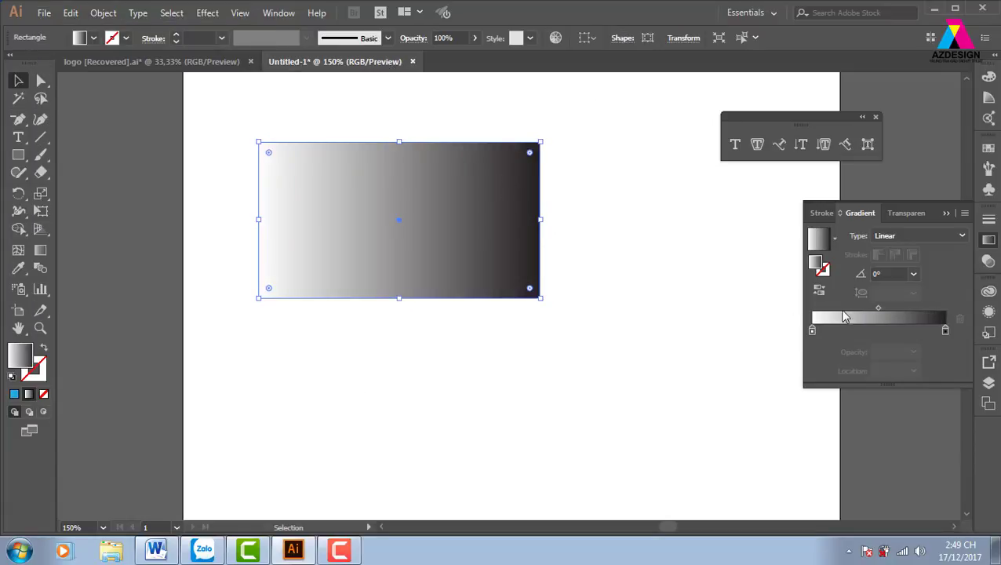
left_click(944, 330)
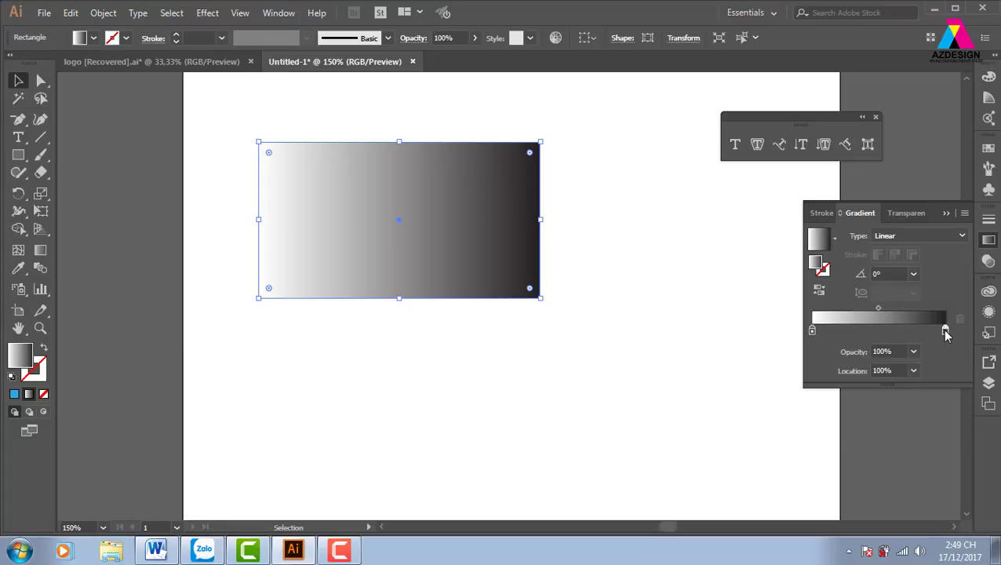
left_click(903, 237)
left_click(899, 268)
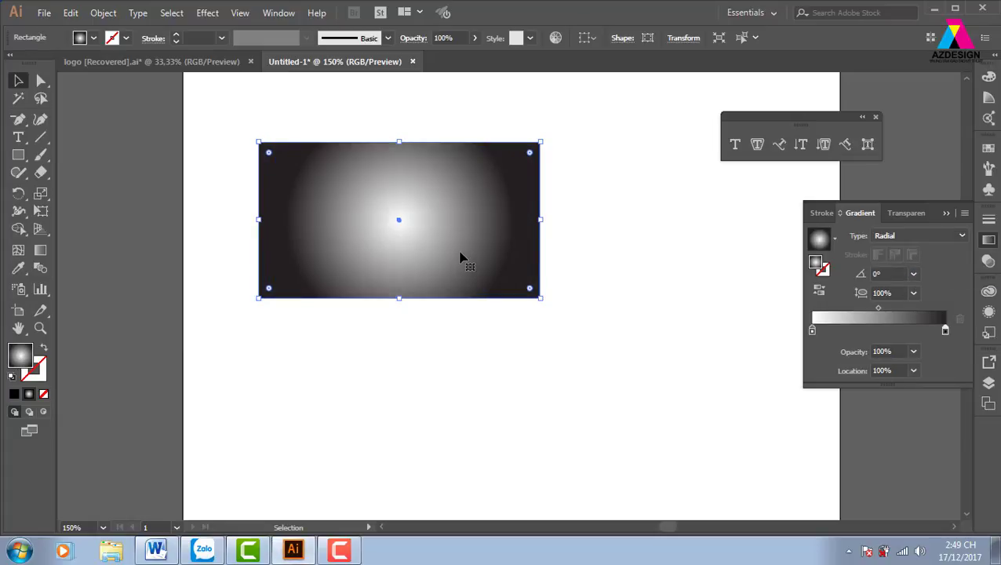
key("g")
left_click_drag(329, 179, 572, 295)
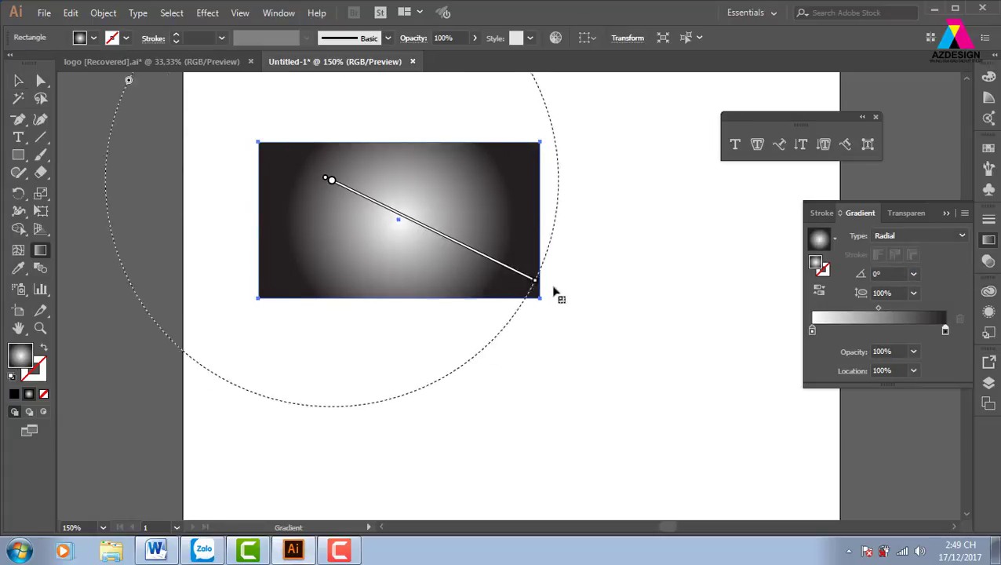
left_click(23, 84)
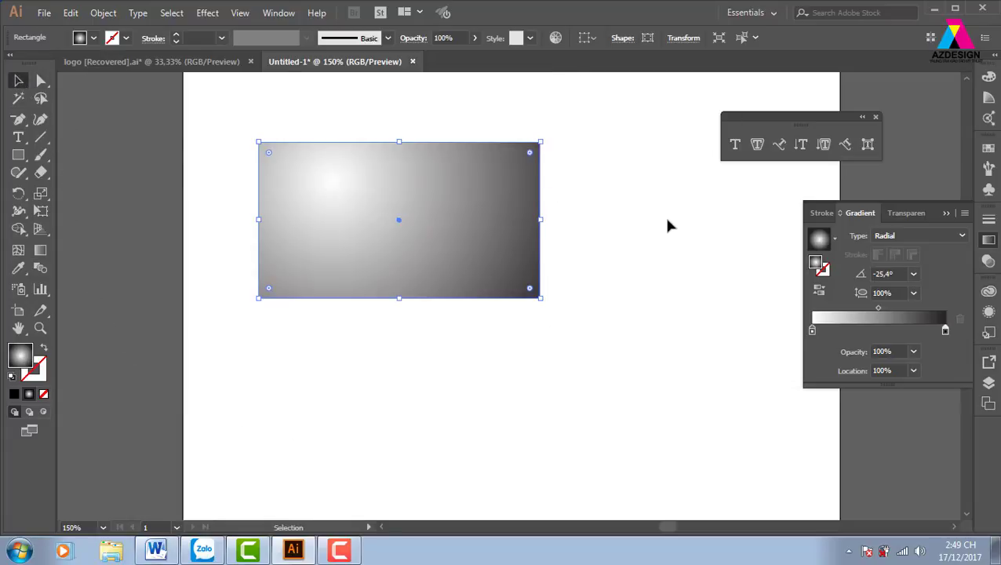
Step: Set both gradient stops to dark grey for a charcoal fill
left_click(543, 224)
left_click(514, 248)
double_click(945, 330)
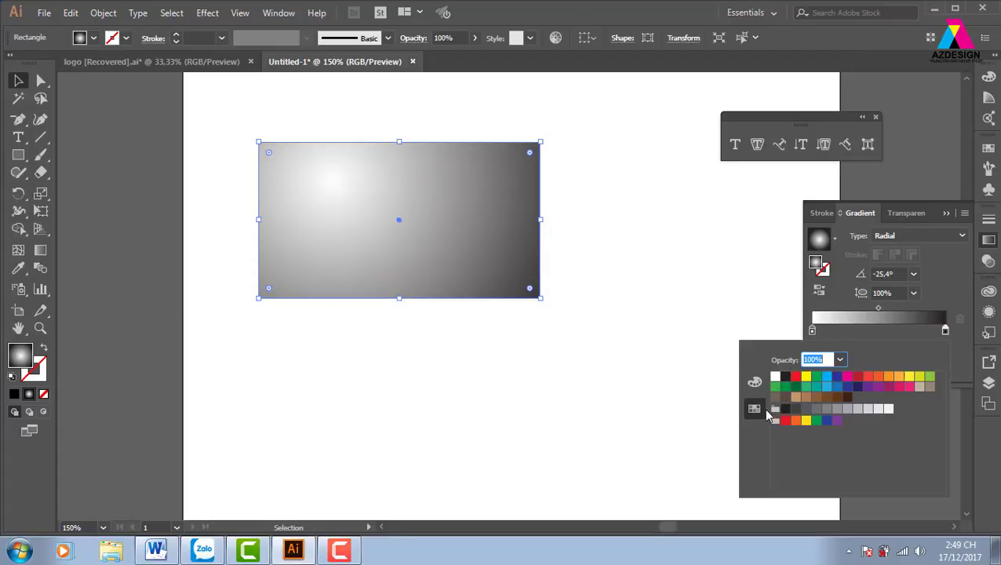
left_click(755, 384)
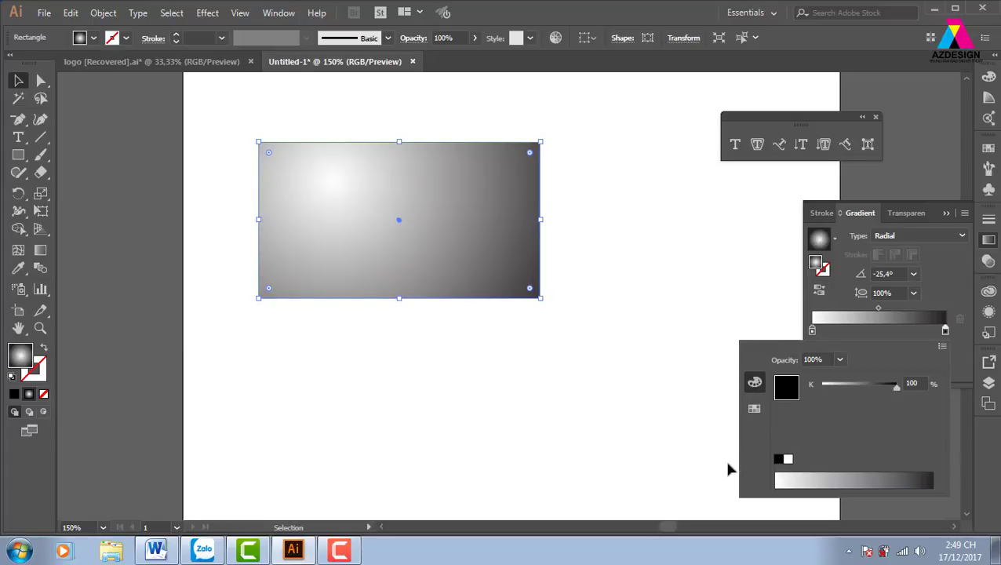
left_click(946, 332)
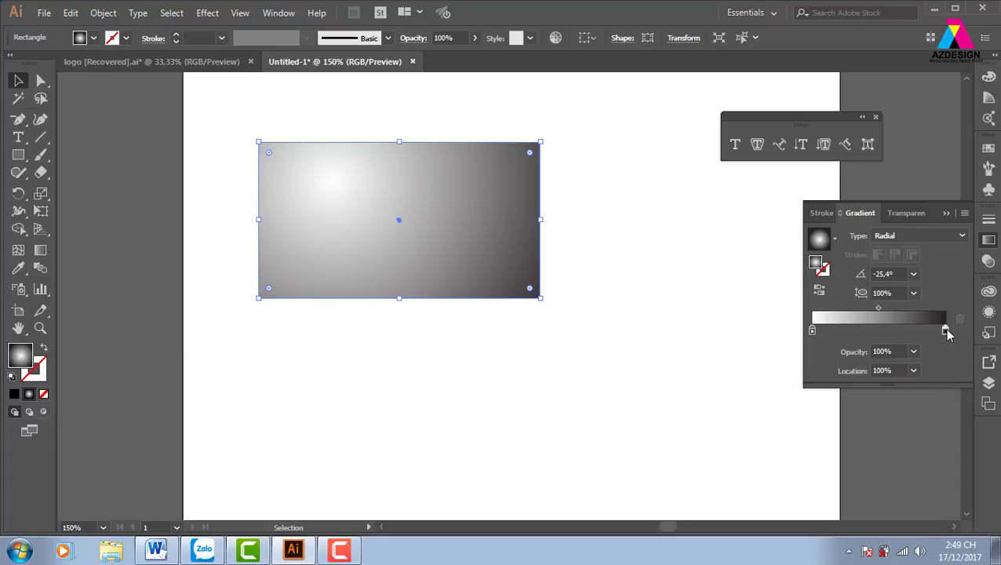
double_click(947, 333)
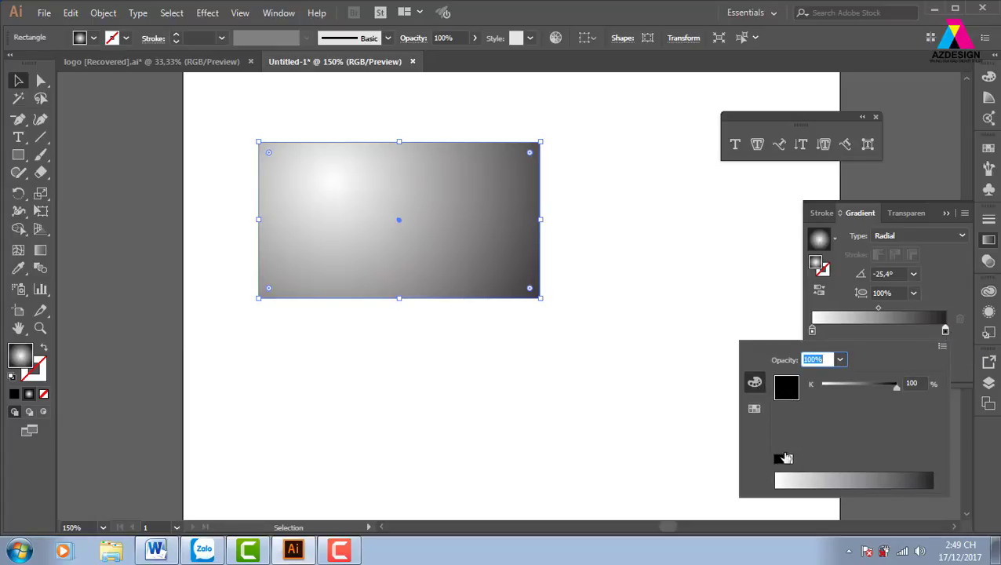
left_click(813, 332)
double_click(813, 333)
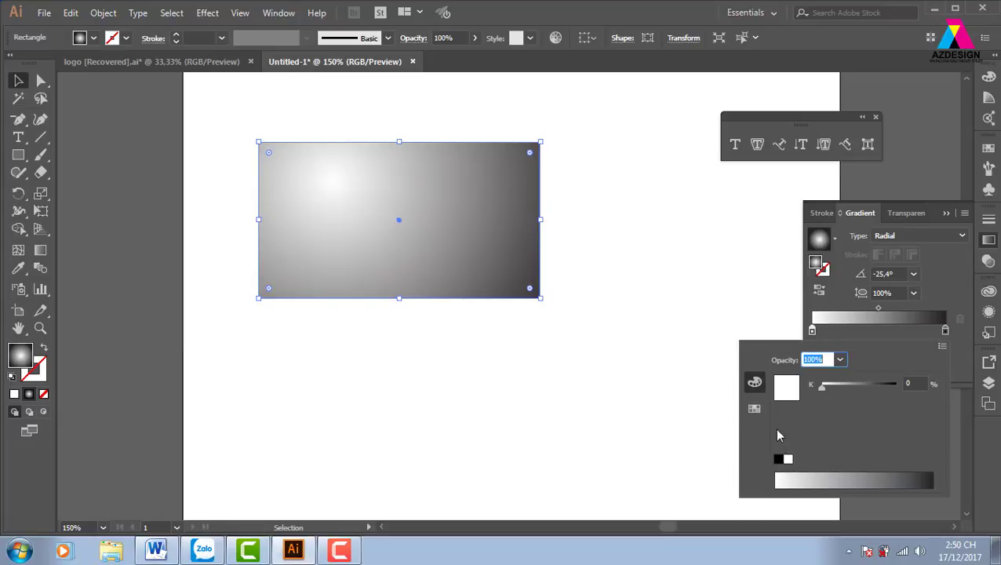
left_click(755, 410)
left_click(796, 409)
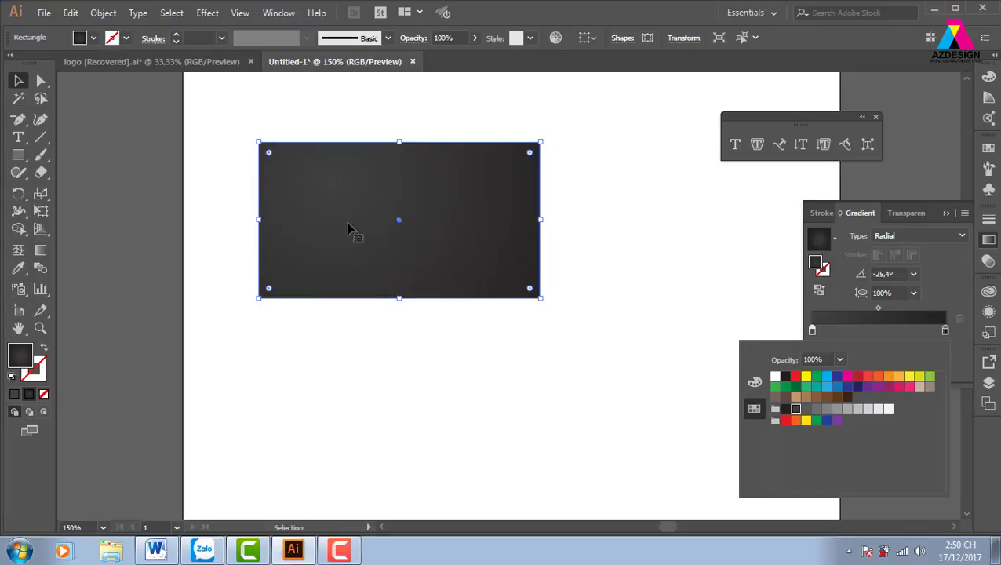
left_click(428, 87)
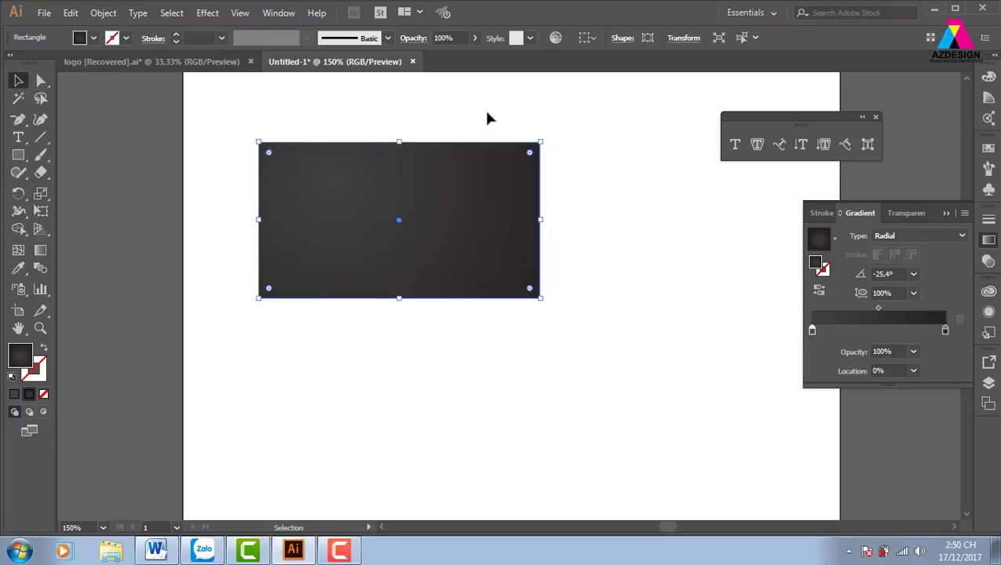
Step: Deselect the card and zoom to 200%, panning it into view
left_click(622, 242)
key("ctrl+plus")
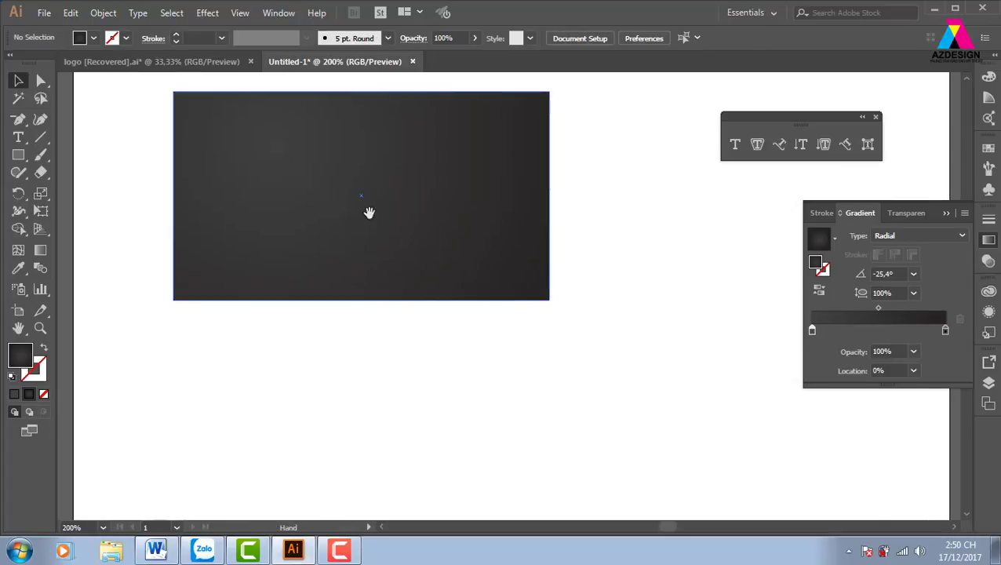
left_click_drag(369, 212, 384, 268)
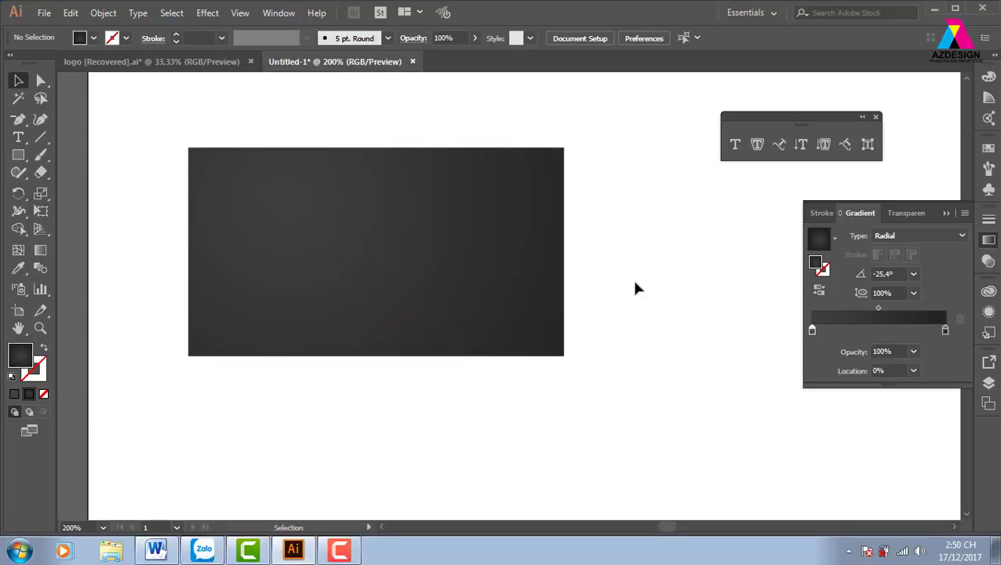
Step: In logo [Recovered], marquee-select the left logo, undoing an accidental move
left_click(188, 63)
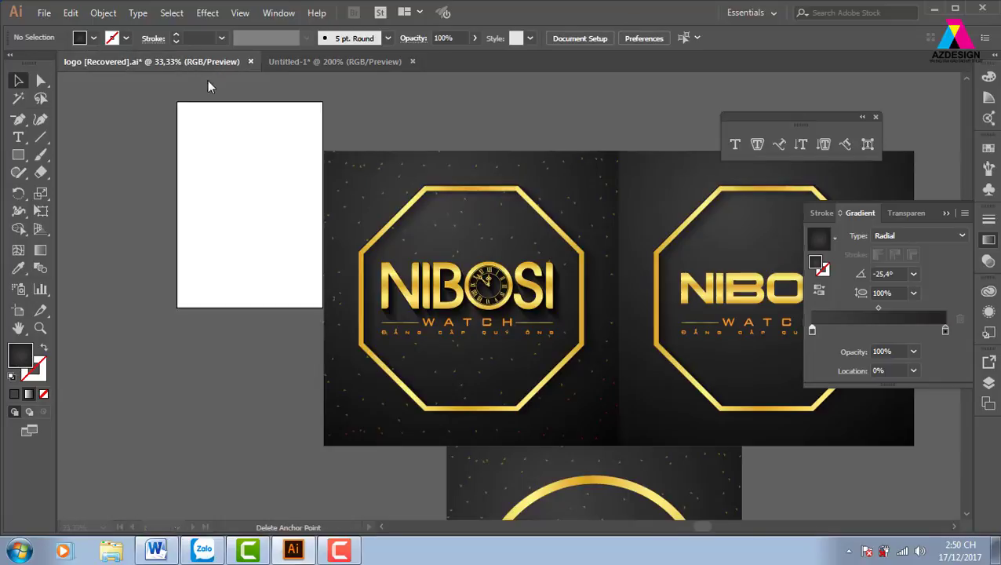
left_click_drag(573, 279, 540, 270)
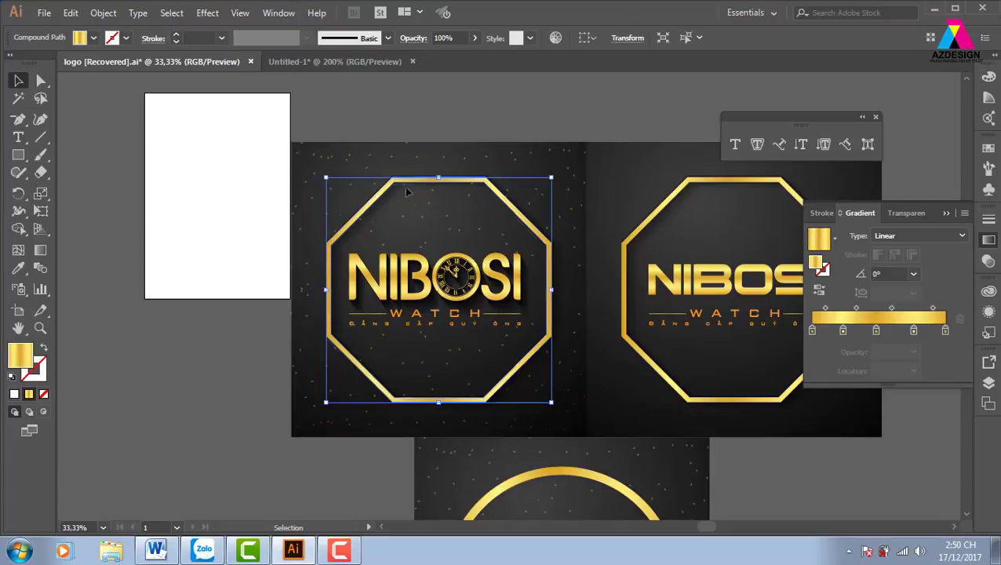
mouse_move(422, 185)
left_mouse_down()
mouse_move(340, 220)
mouse_move(429, 193)
left_mouse_up()
left_click(401, 119)
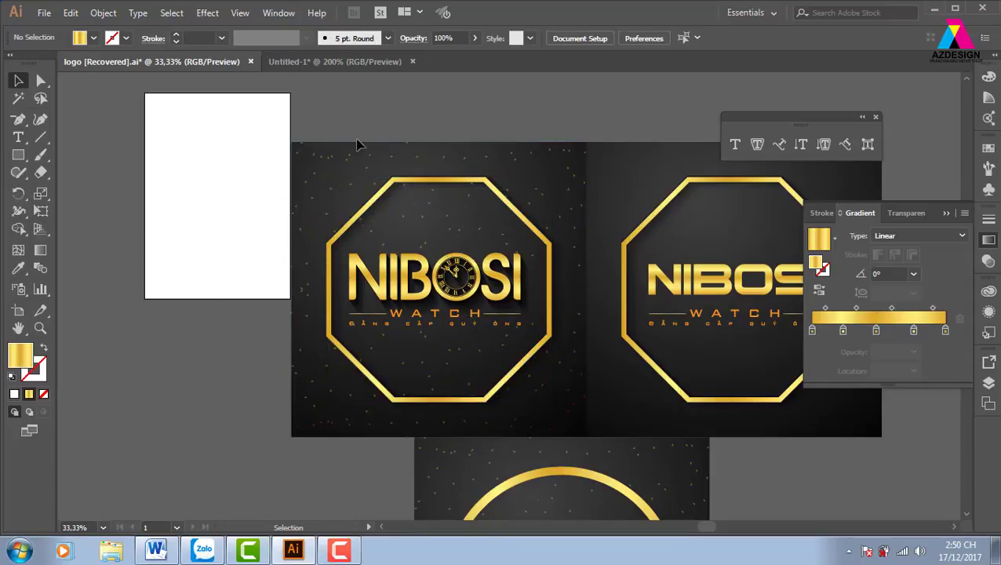
mouse_move(345, 116)
left_mouse_down()
mouse_move(502, 412)
mouse_move(475, 410)
left_mouse_up()
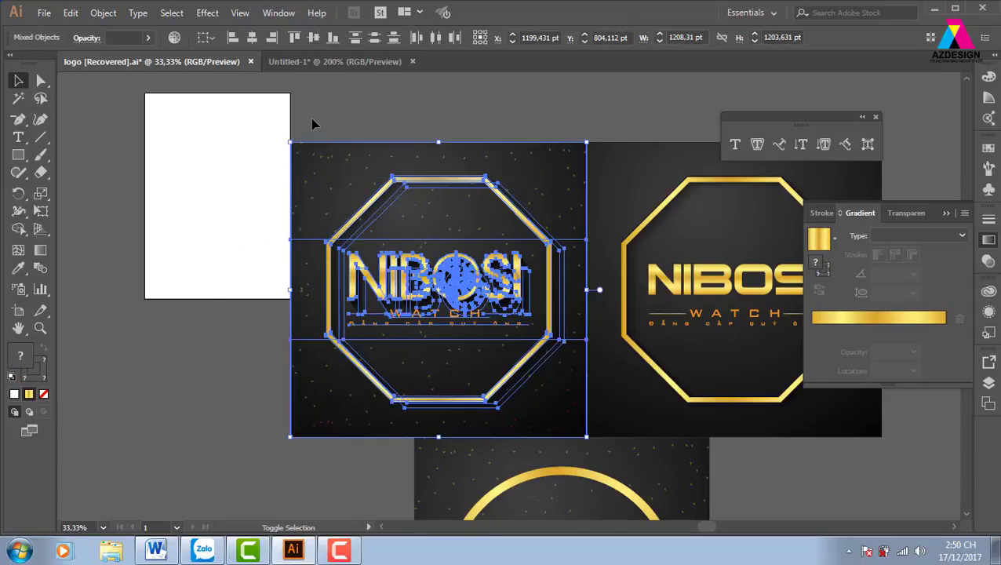
left_click(323, 185, "shift")
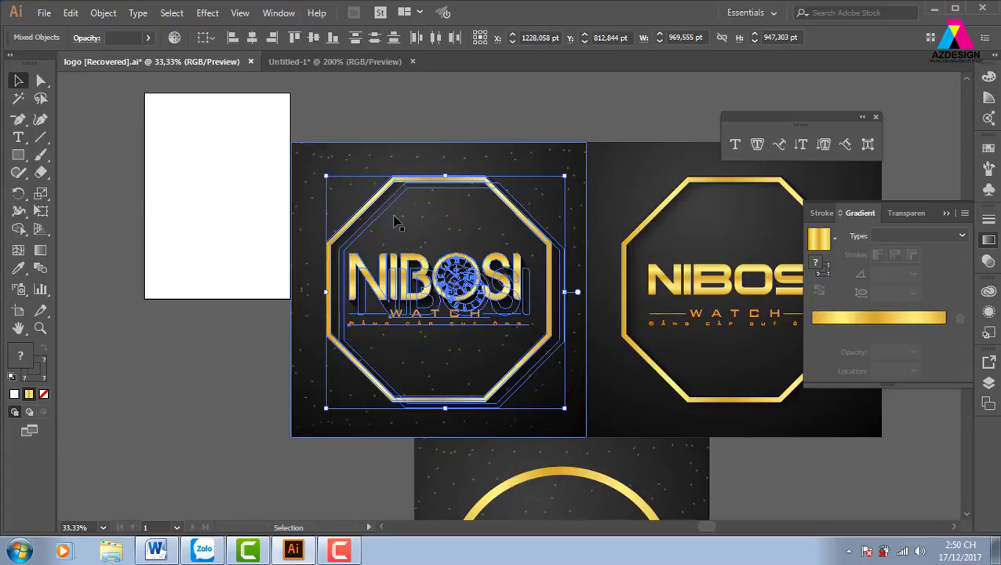
left_click_drag(368, 210, 241, 179)
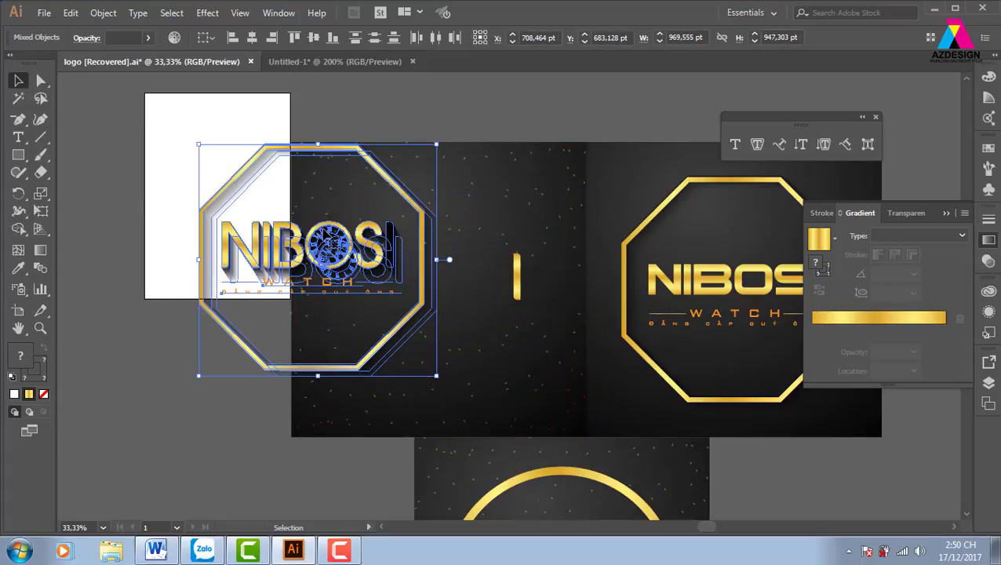
key("ctrl+z")
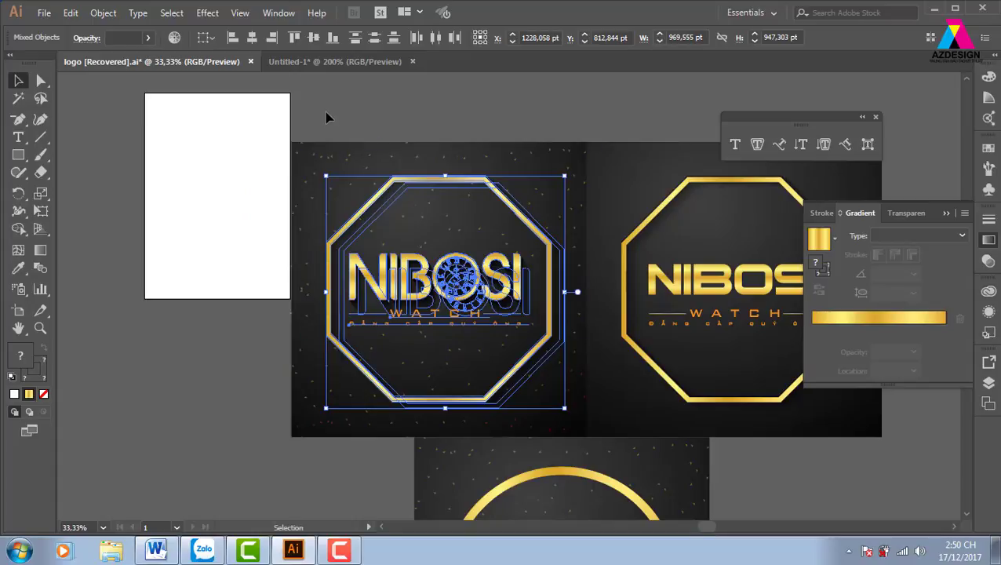
Step: Select the left NIBOSI WATCH logo, excluding its dark background
mouse_move(325, 111)
left_mouse_down()
mouse_move(459, 346)
mouse_move(585, 447)
left_mouse_up()
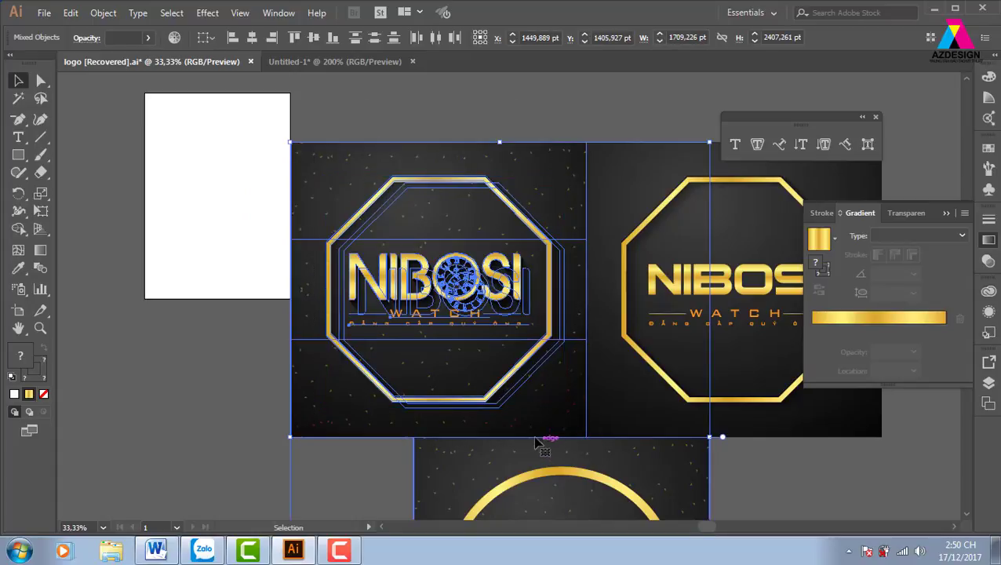
left_click(503, 144)
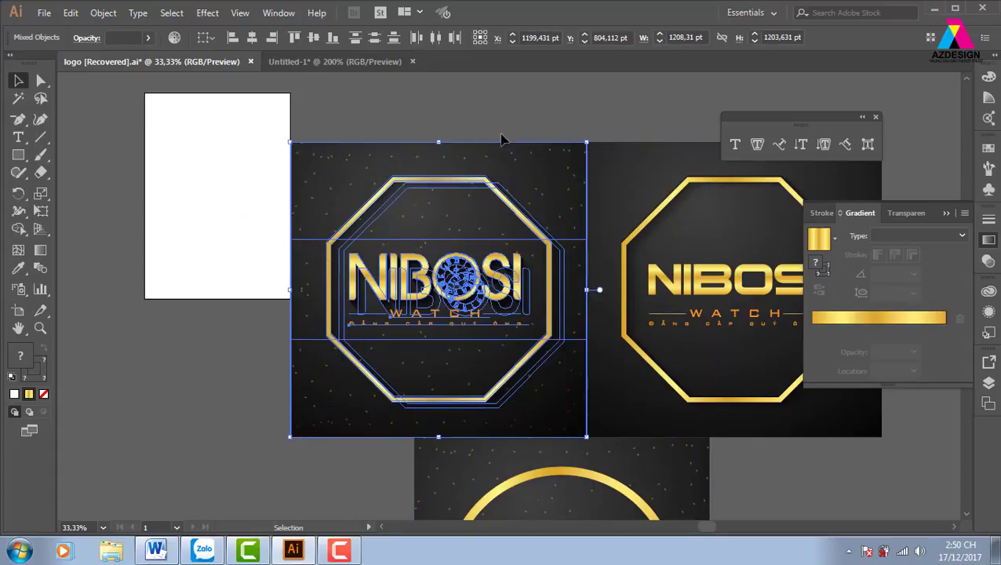
left_click(402, 103)
left_click_drag(325, 104, 556, 414)
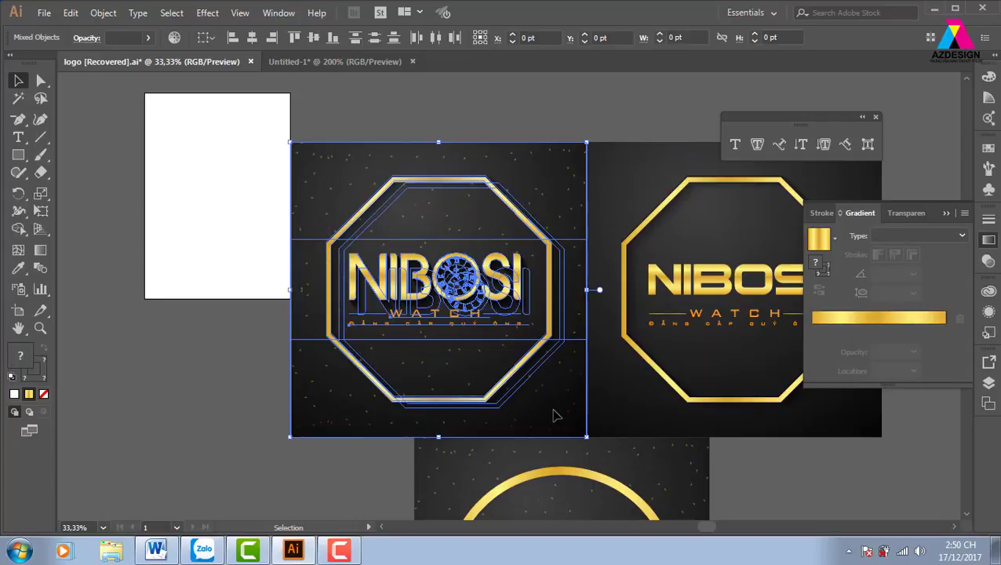
left_click(326, 168, "shift")
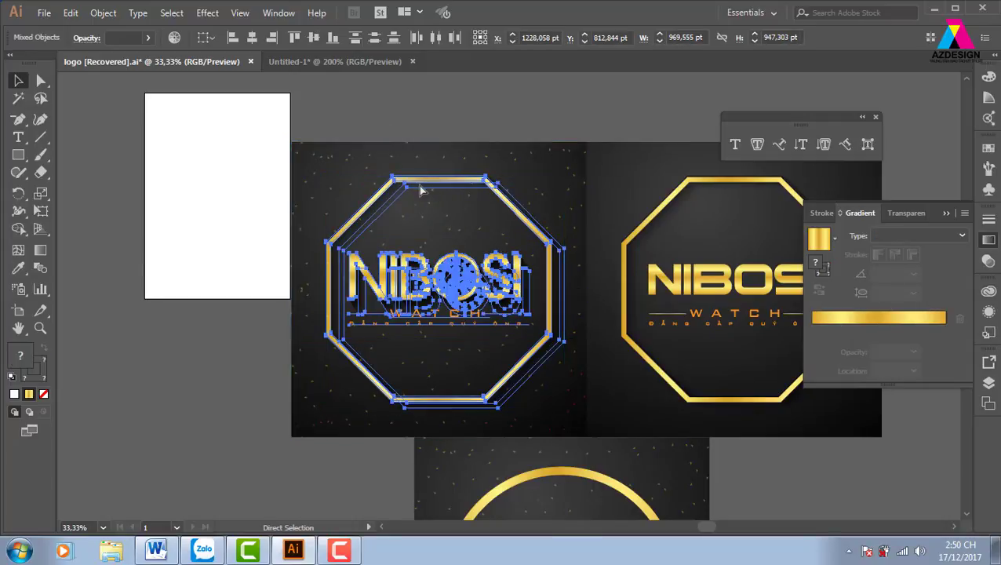
Step: Paste the logo into Untitled-1 and shrink it to about 5.5 cm across
left_click(362, 62)
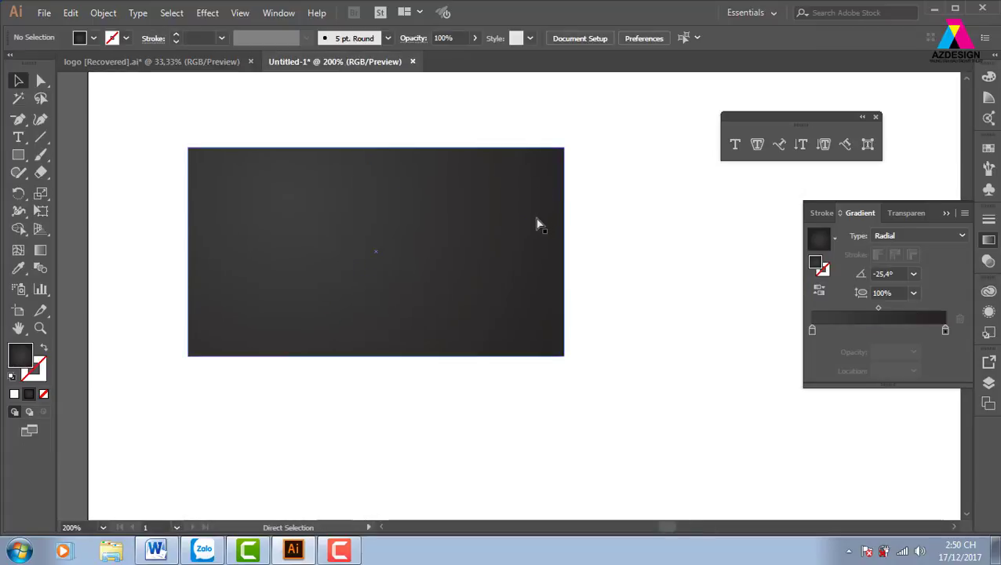
key("ctrl+v")
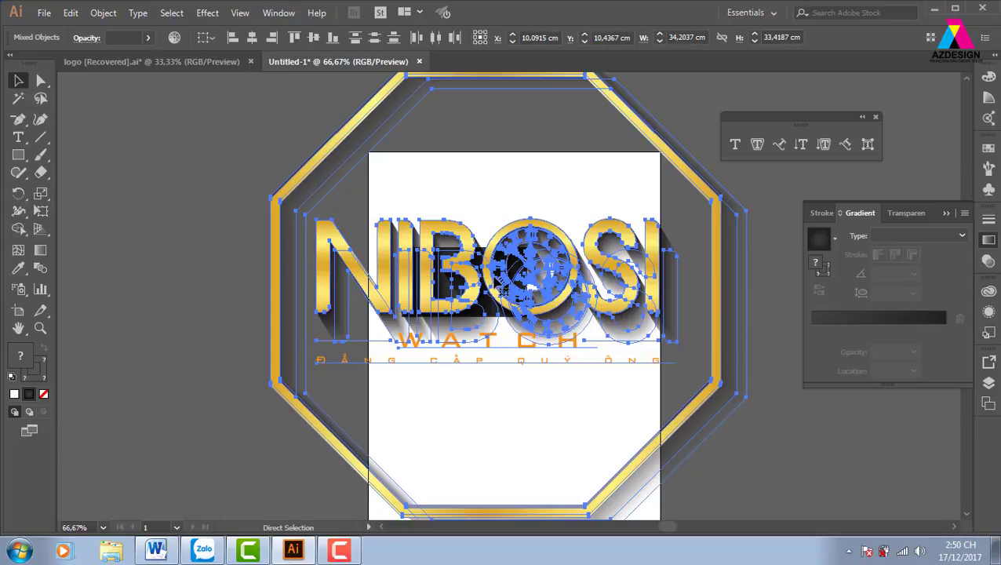
key("ctrl+minus")
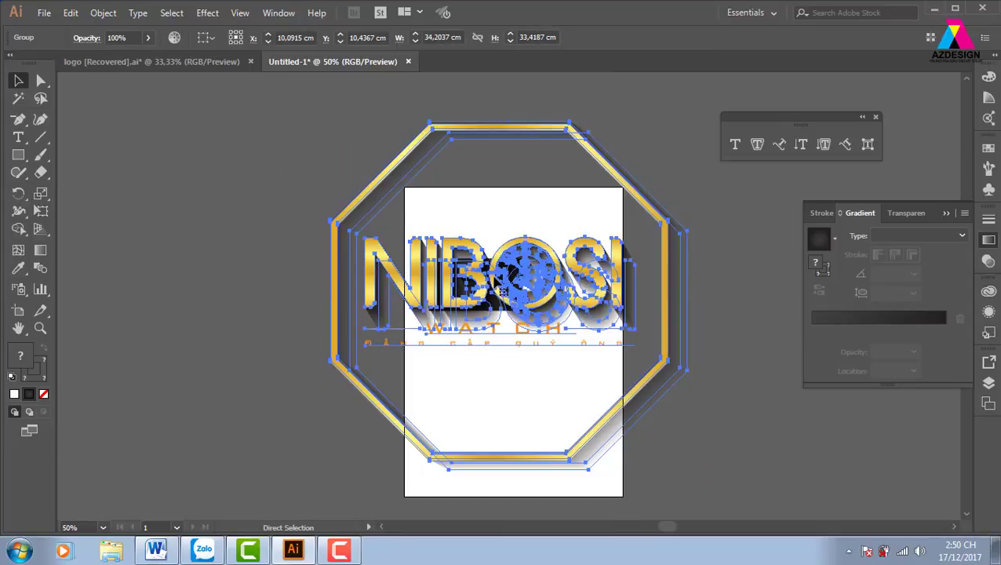
key("v")
left_click_drag(688, 124, 530, 188)
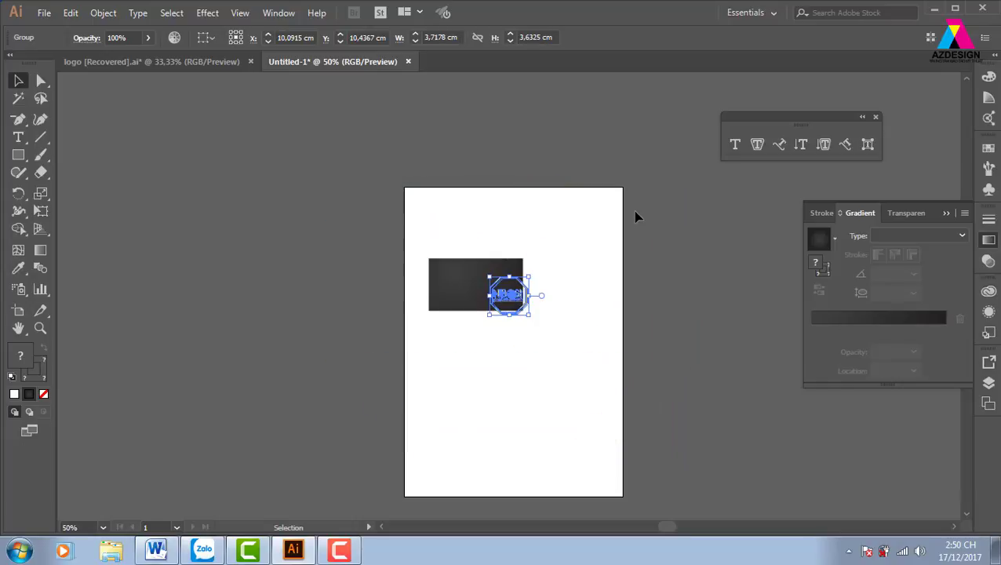
Step: Zoom in and move the logo up and left onto the dark card
left_click(635, 217)
key("z")
left_click_drag(428, 221, 635, 346)
key("v")
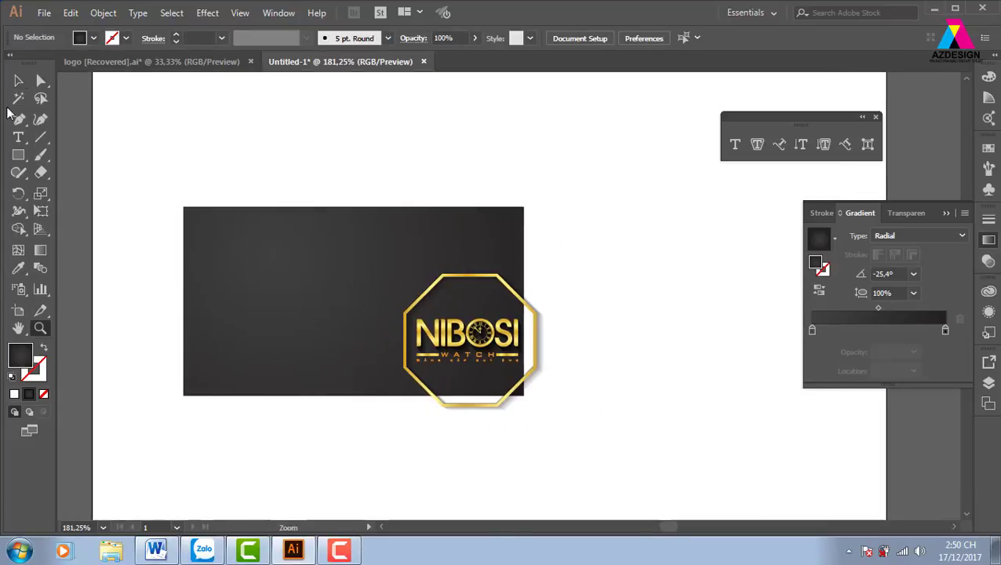
left_click_drag(439, 292, 356, 219)
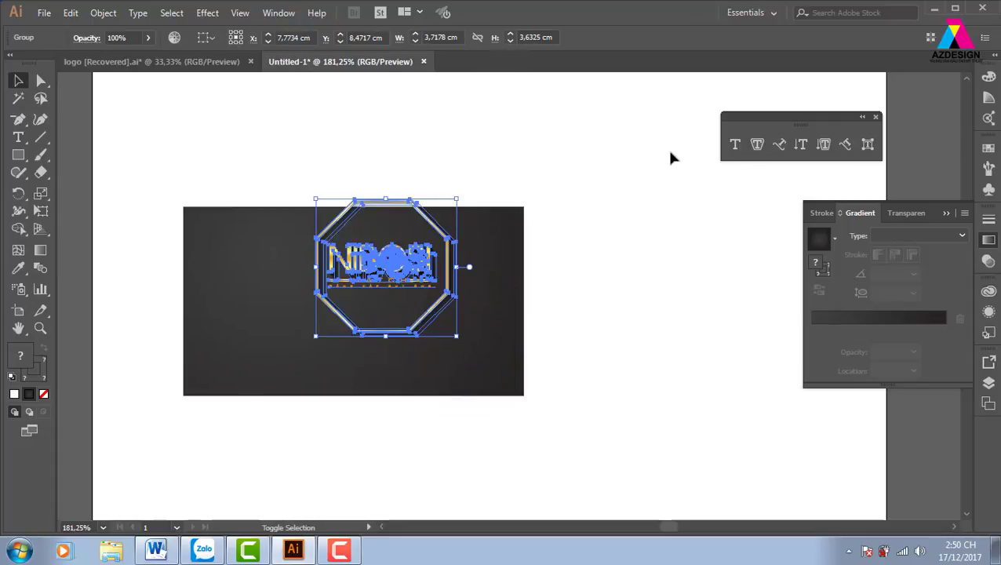
key("shift+F7")
Step: With proportions constrained, set the logo width to 2,3 cm, giving about 2,25 cm height
left_click(683, 217)
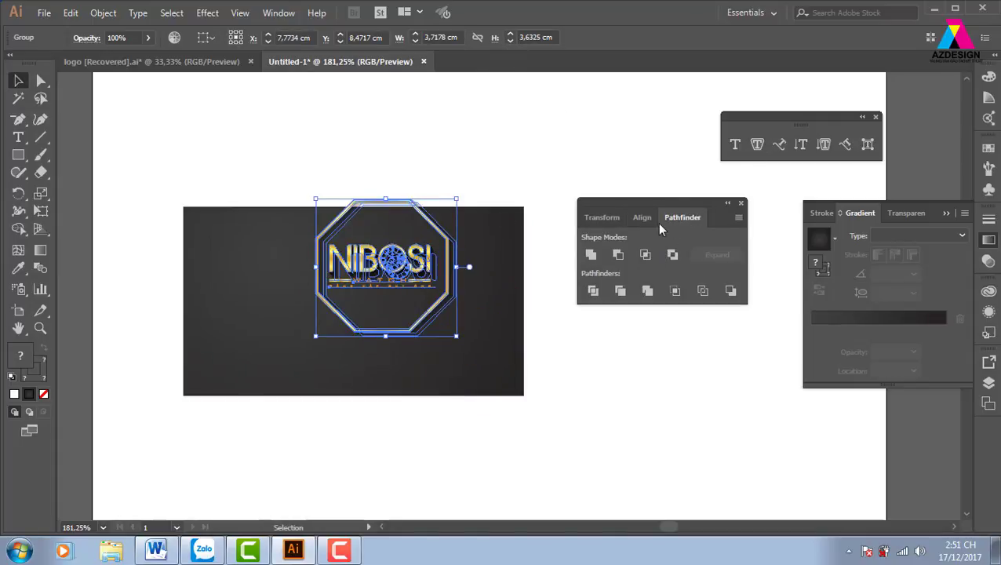
left_click(601, 218)
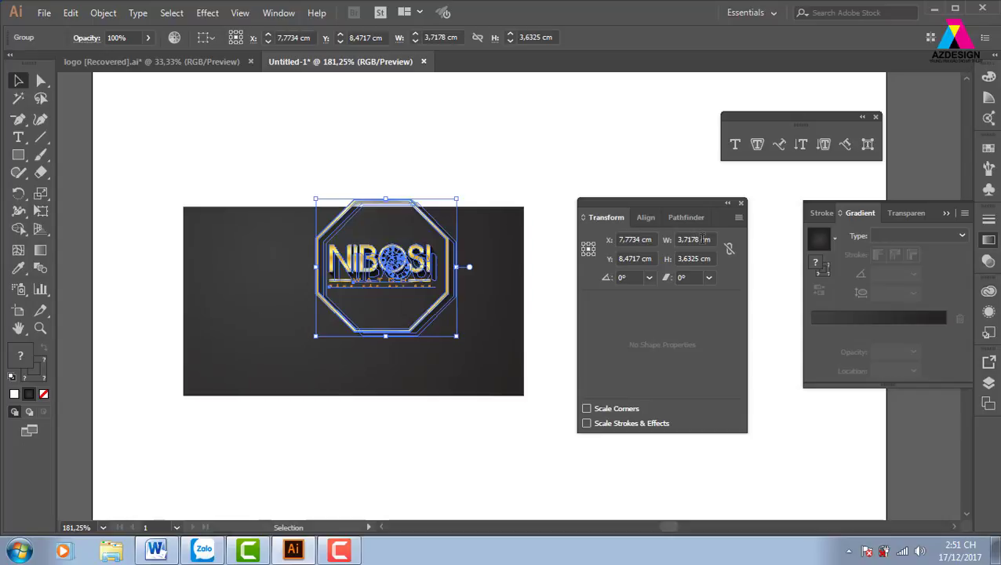
double_click(701, 239)
type("2cm")
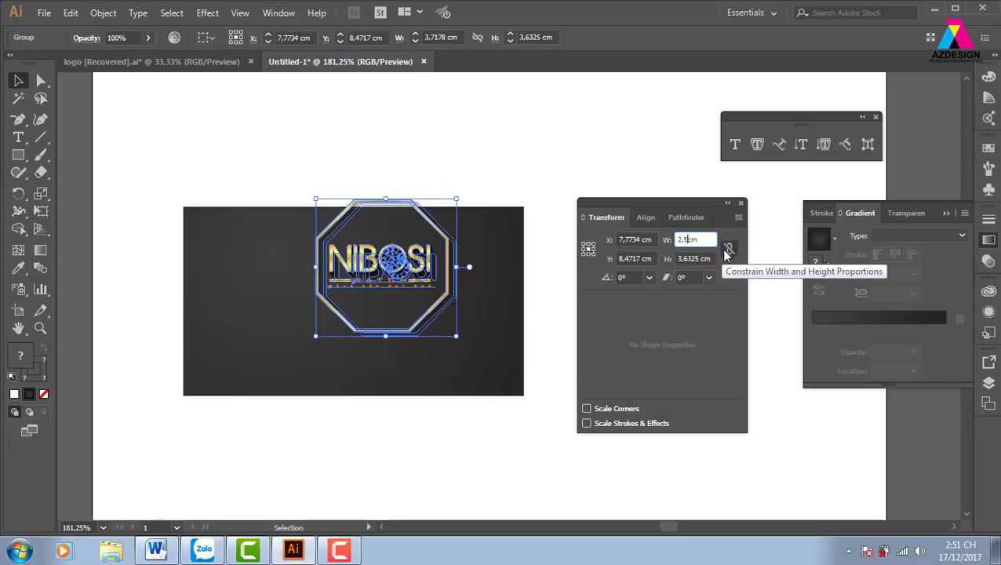
key("Return")
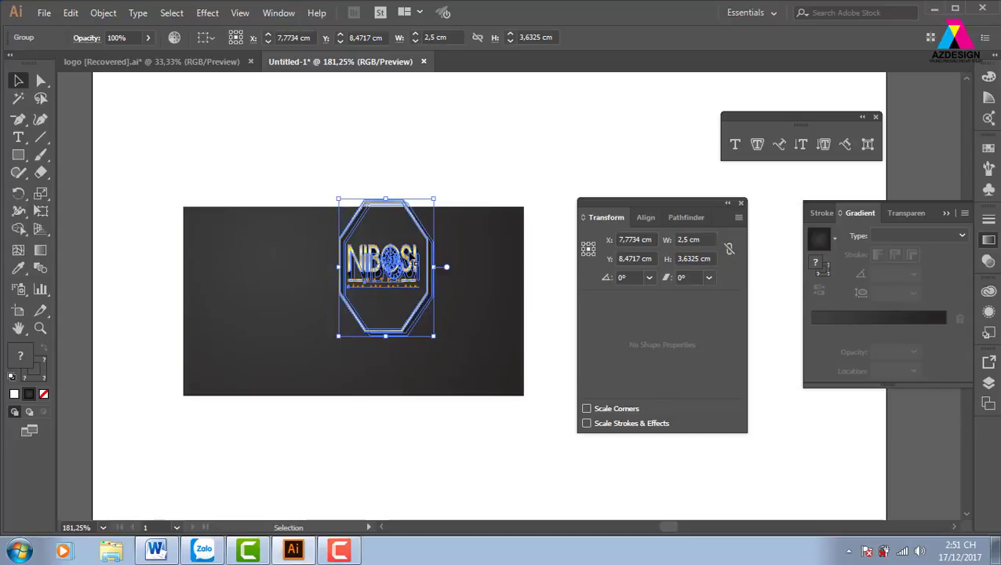
left_click_drag(436, 267, 458, 266)
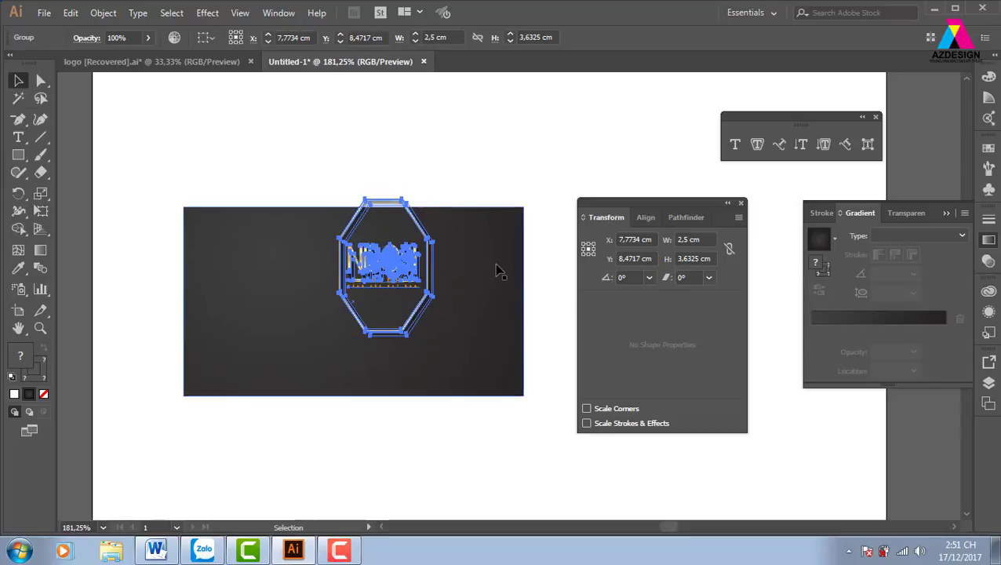
left_click(729, 249)
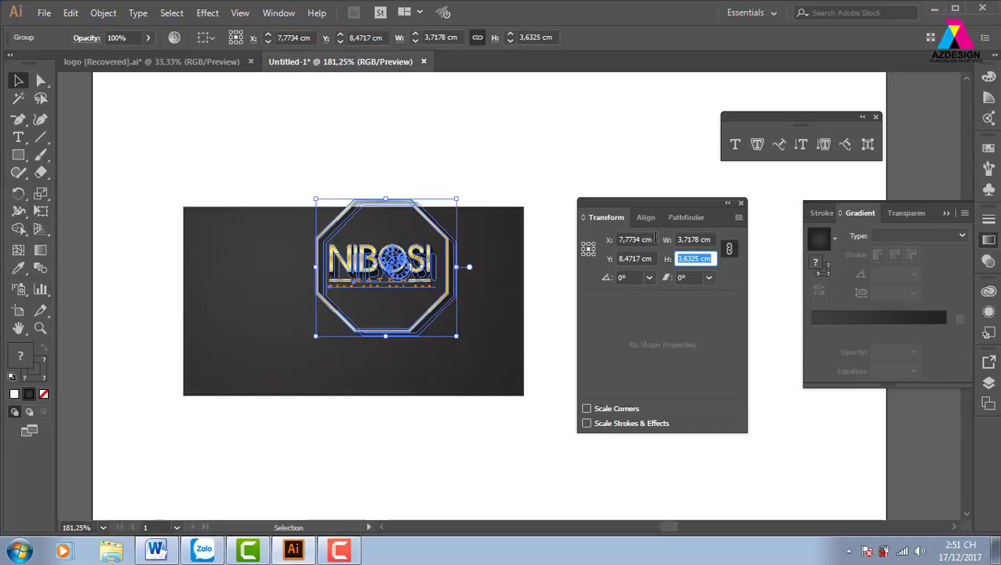
left_click(701, 240)
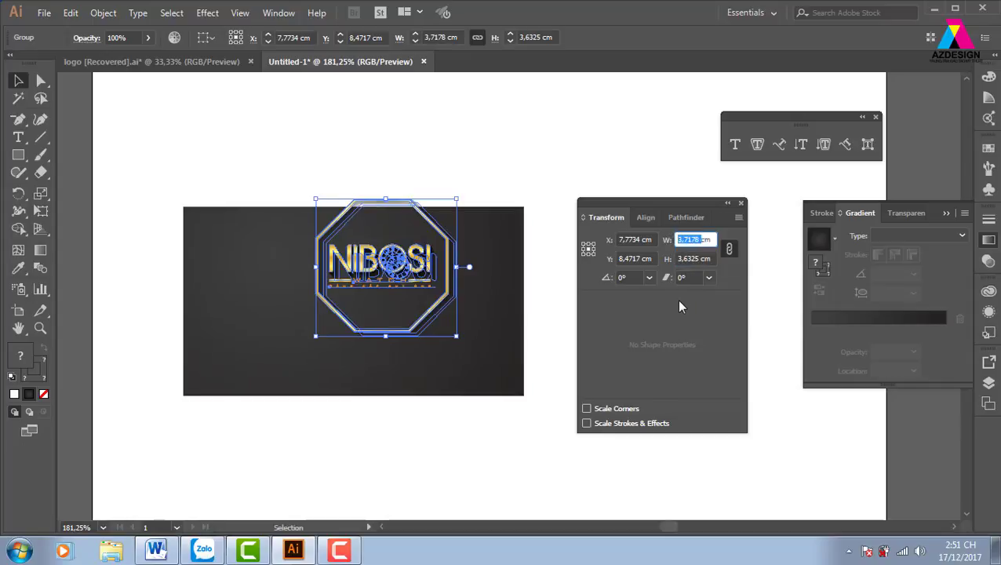
type("2,")
type("3")
key("Return")
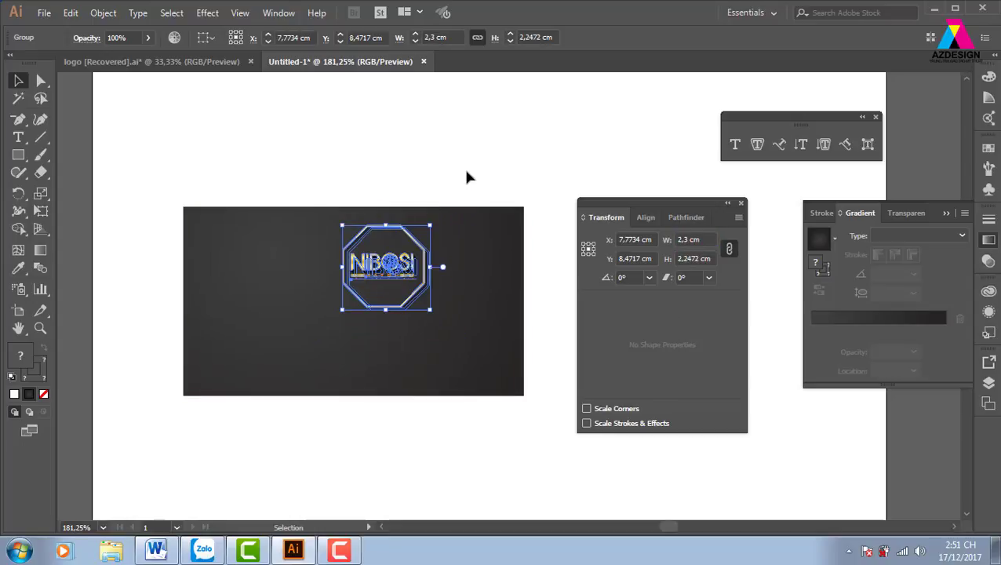
left_click(466, 231)
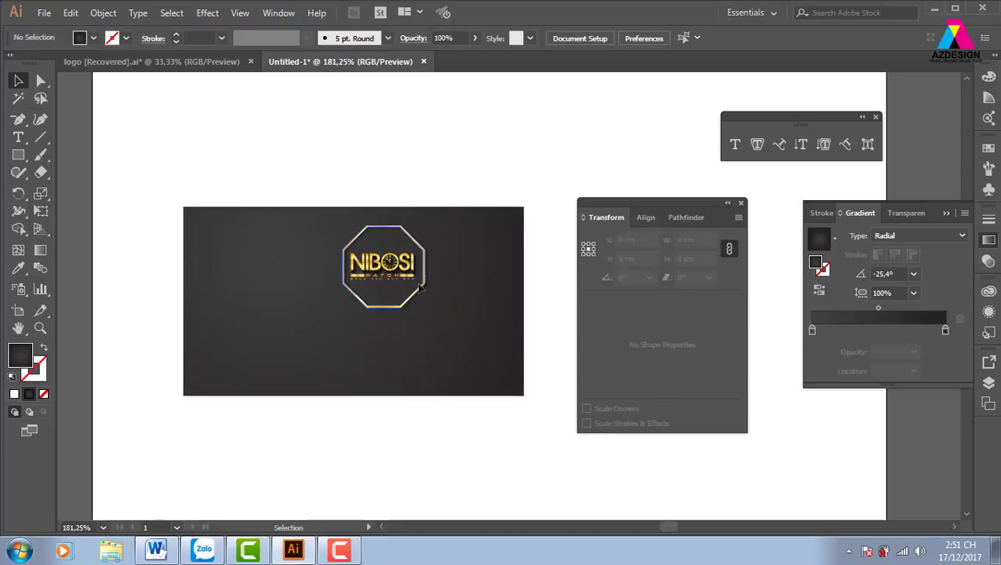
Step: Move the NIBOSI logo to the card's left side and zoom in on it
left_click_drag(420, 288, 303, 285)
key("ctrl+equal")
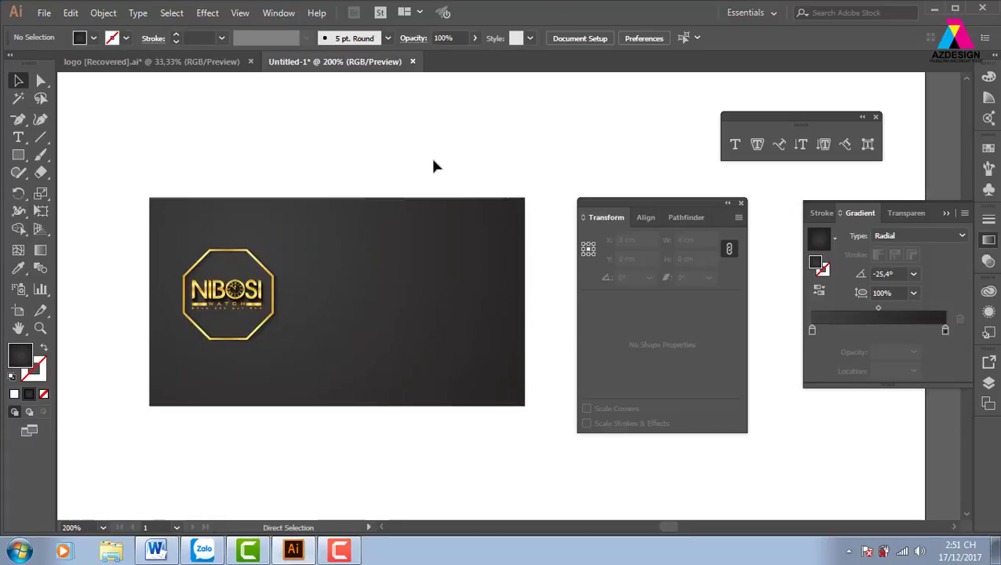
key("ctrl+equal")
left_click_drag(223, 311, 396, 314)
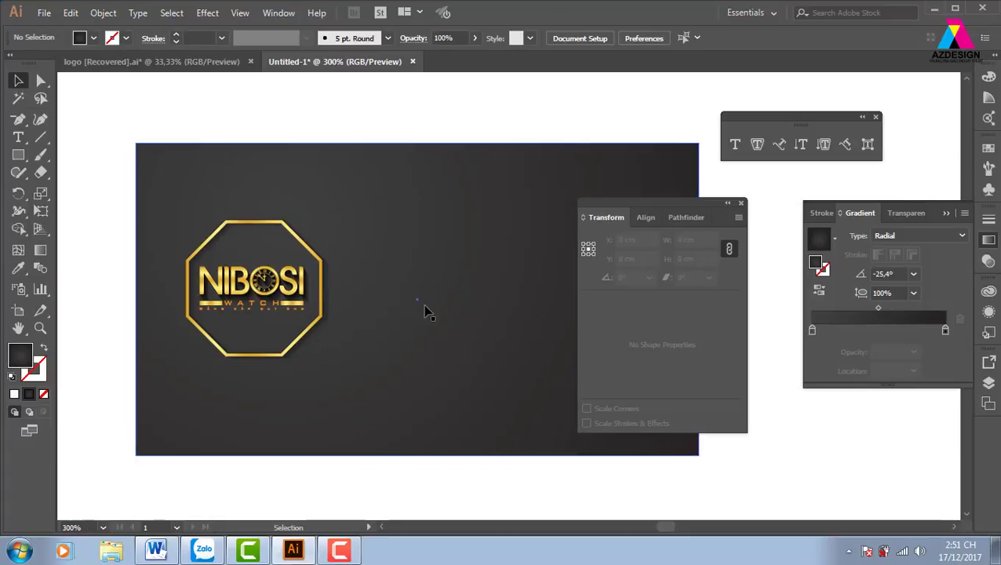
key("ctrl+equal")
key("ctrl+equal")
left_click_drag(239, 320, 450, 310)
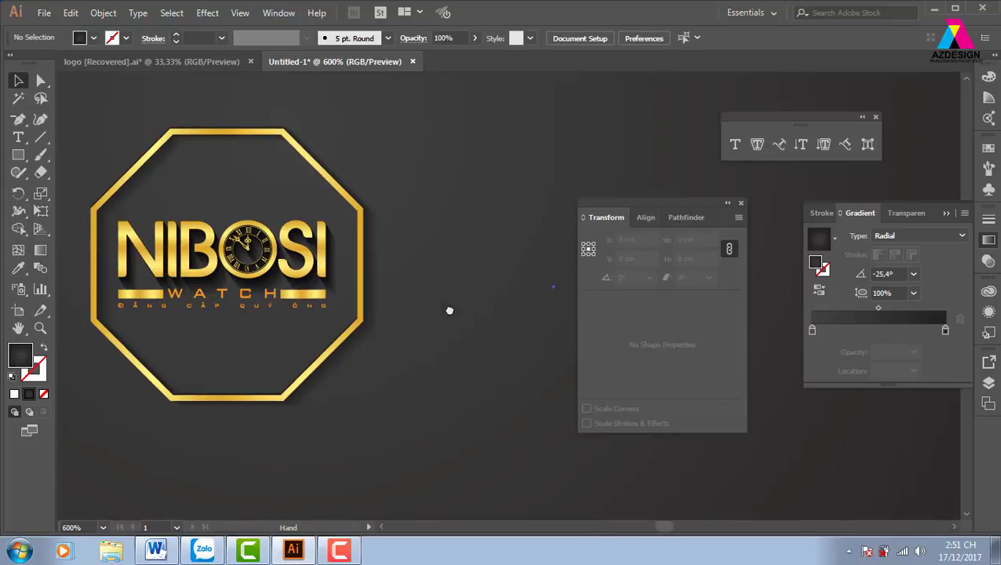
Step: Thin both lines flanking WATCH to a 0,25 pt stroke inside the logo group
left_click(302, 297)
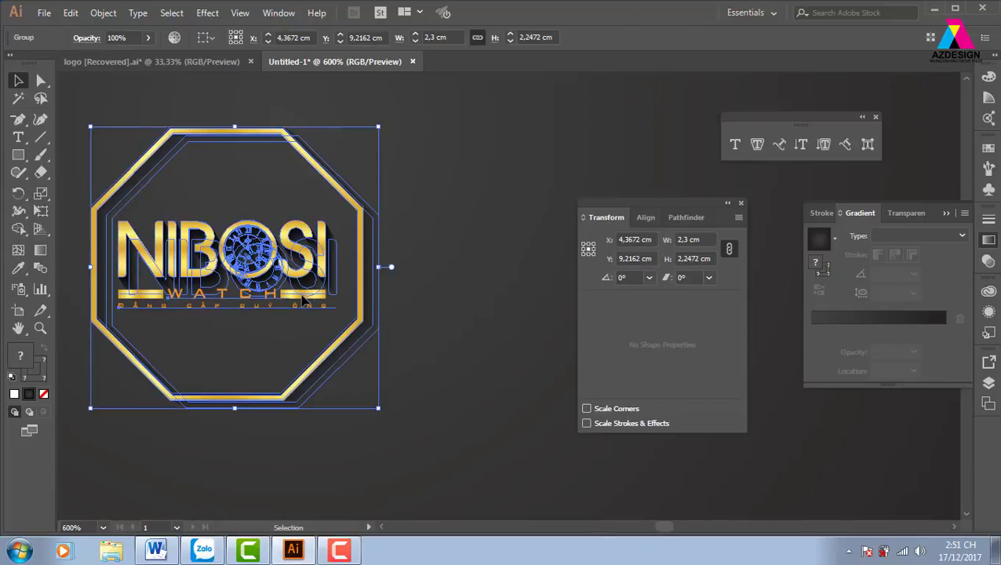
double_click(304, 299)
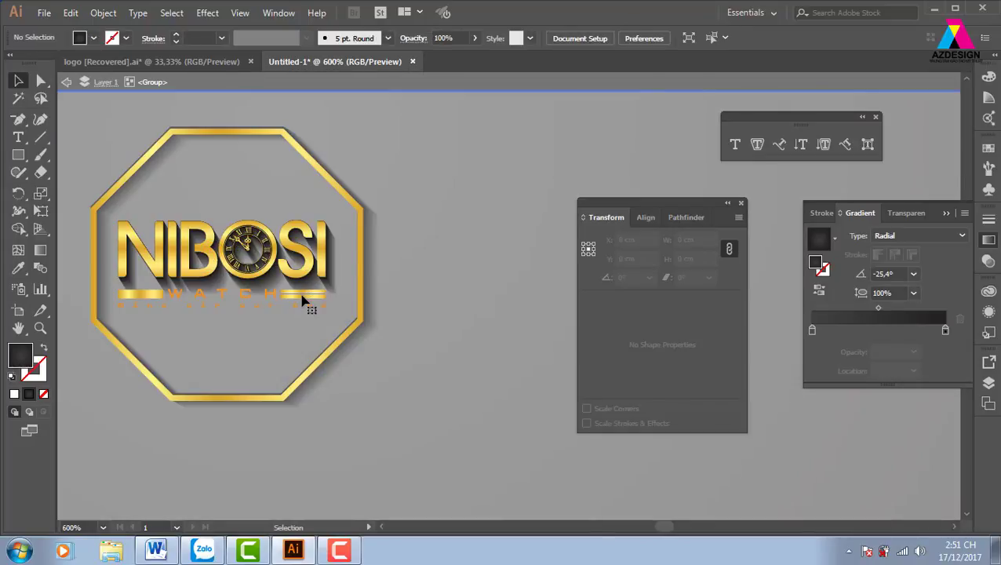
left_click(305, 300)
left_click(154, 298, "shift")
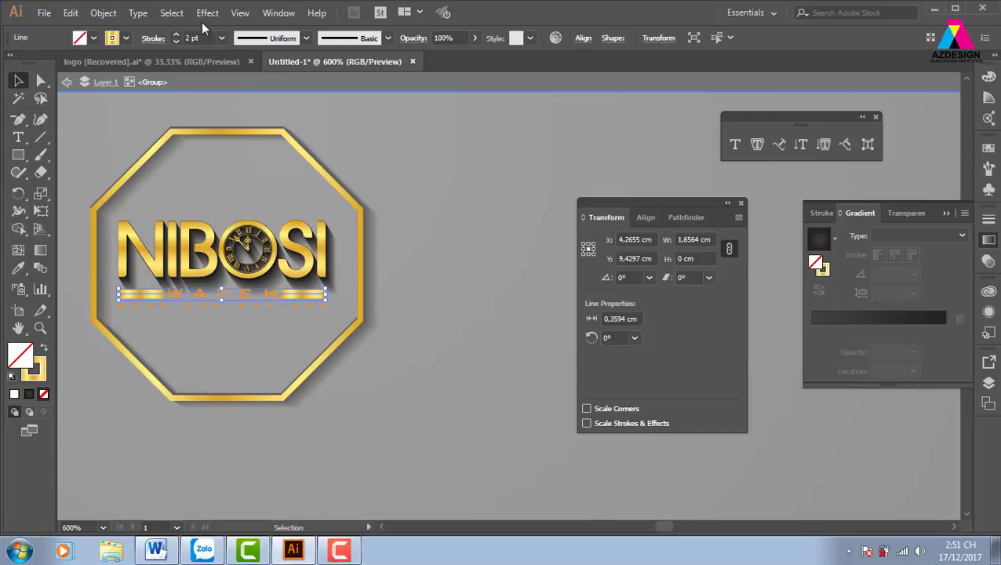
left_click(221, 38)
left_click(238, 53)
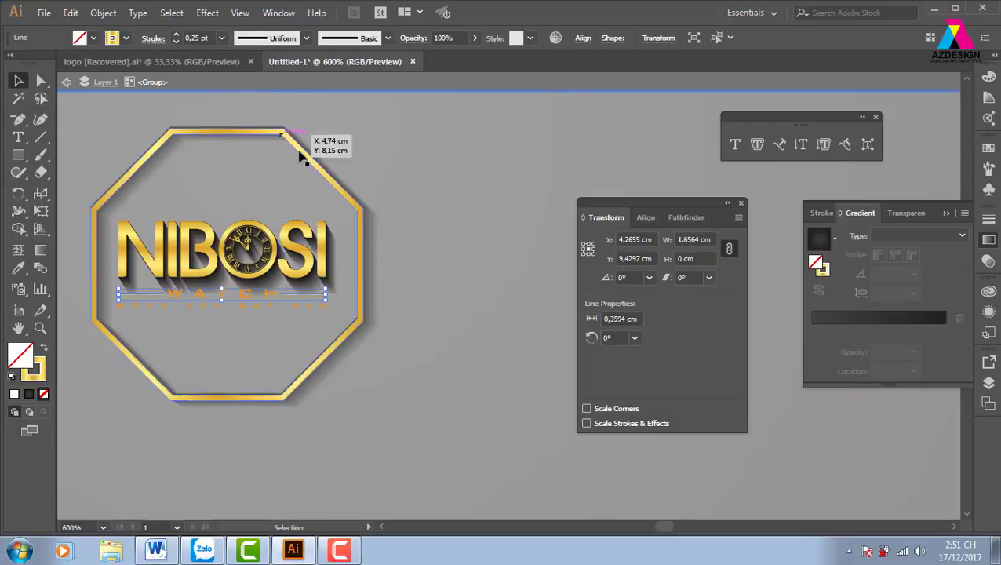
left_click(472, 83)
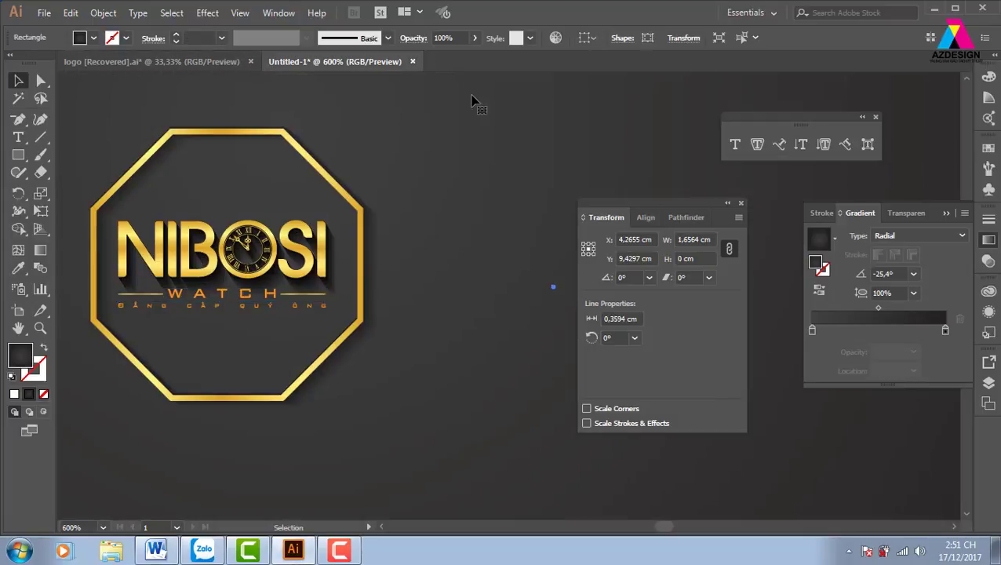
Step: Zoom out to 200% and centre the card, then close the Transform panel and deselect everything
key("ctrl+minus")
key("ctrl+minus")
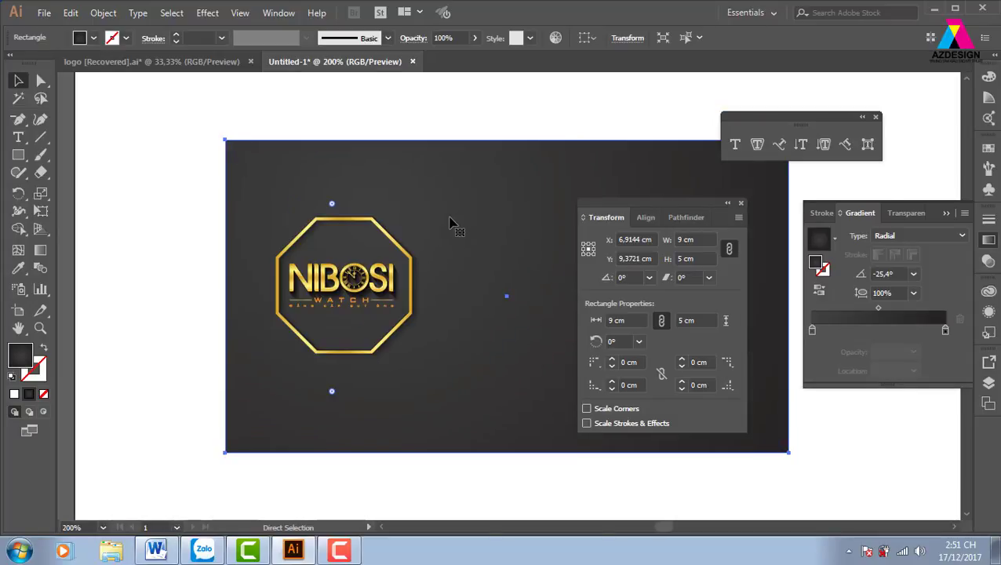
key("ctrl+minus")
left_click_drag(473, 283, 354, 283)
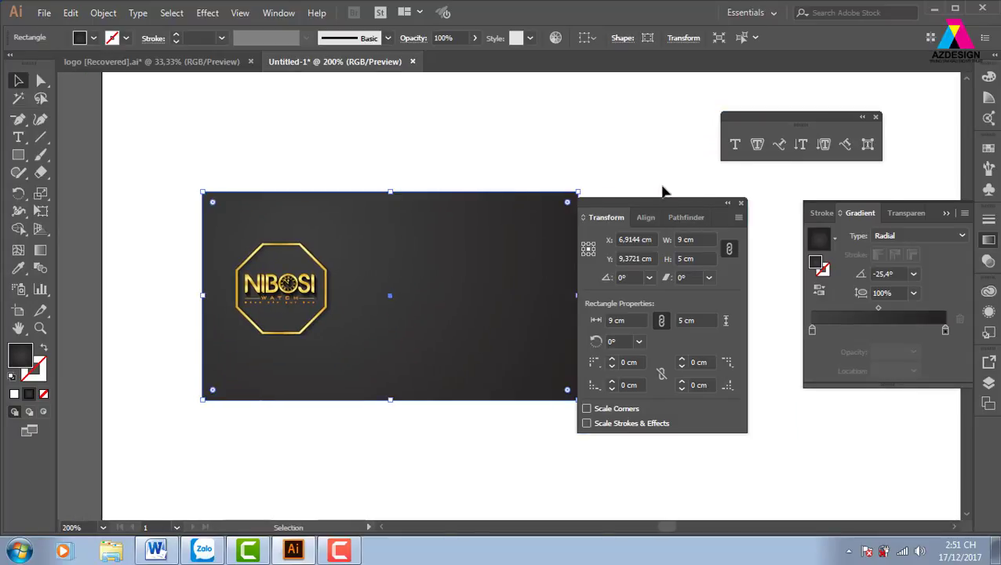
left_click(742, 203)
left_click(746, 227)
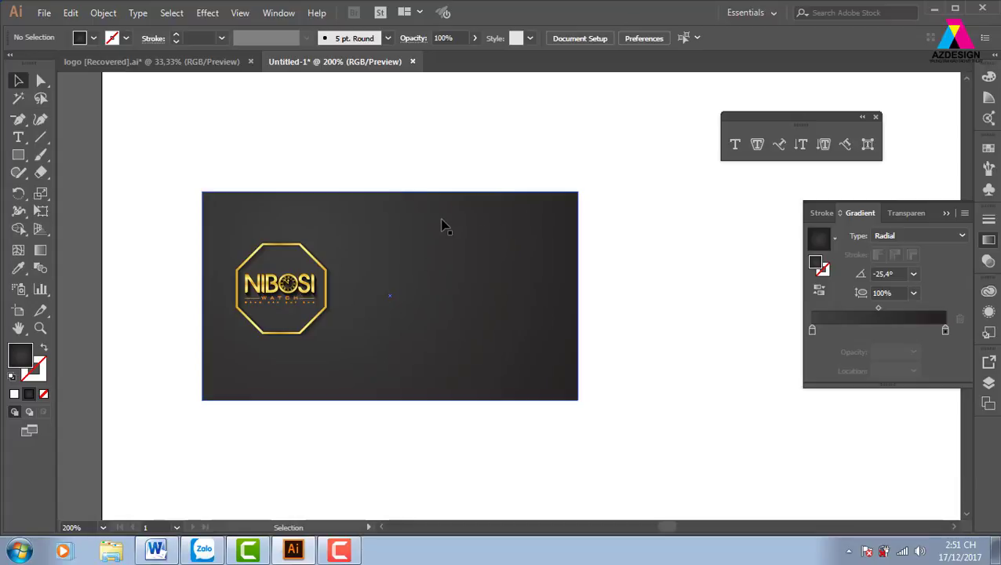
Step: Copy the address, phone, email and website lines from the Word document, then go back to Illustrator
left_click(156, 550)
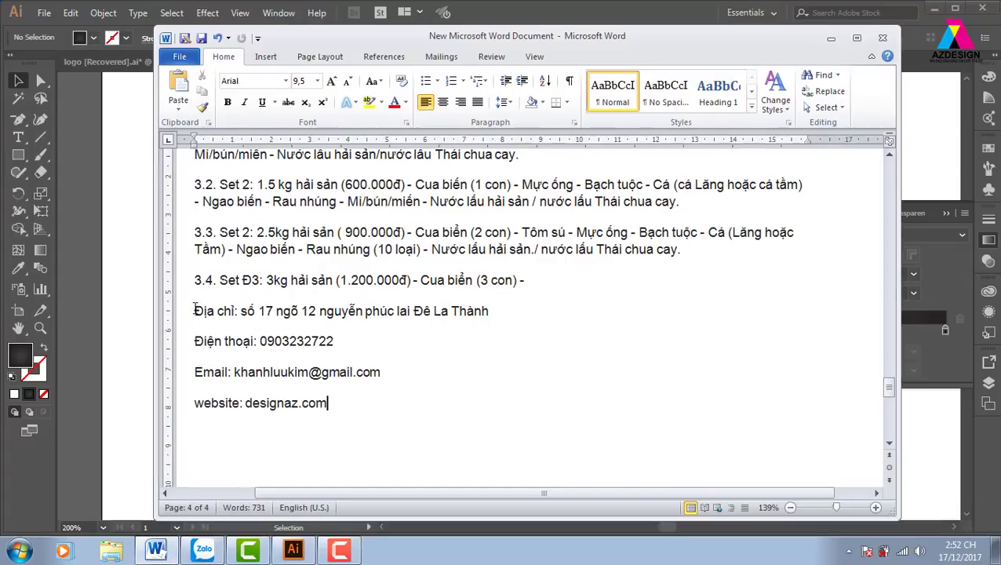
left_click_drag(194, 311, 330, 408)
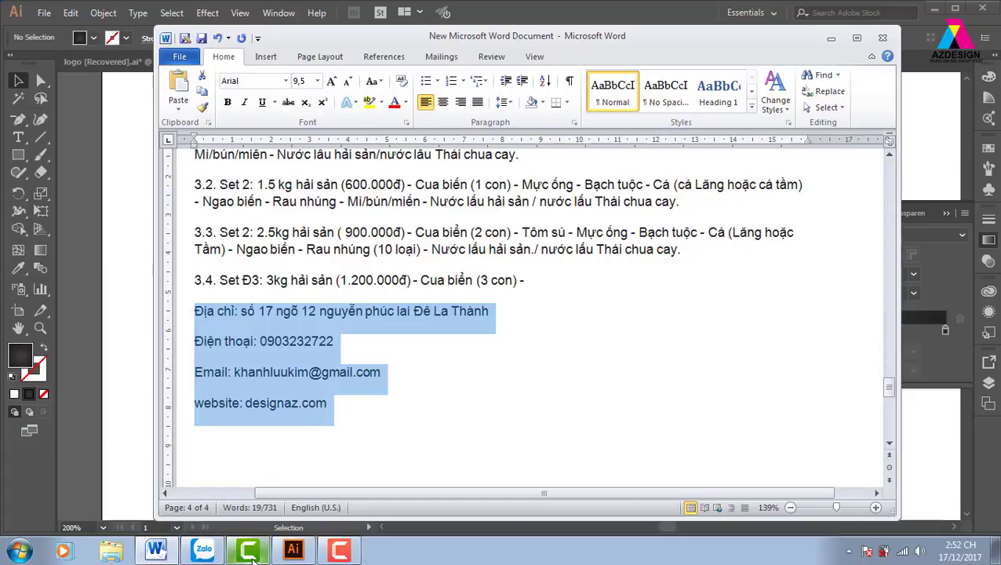
left_click(294, 550)
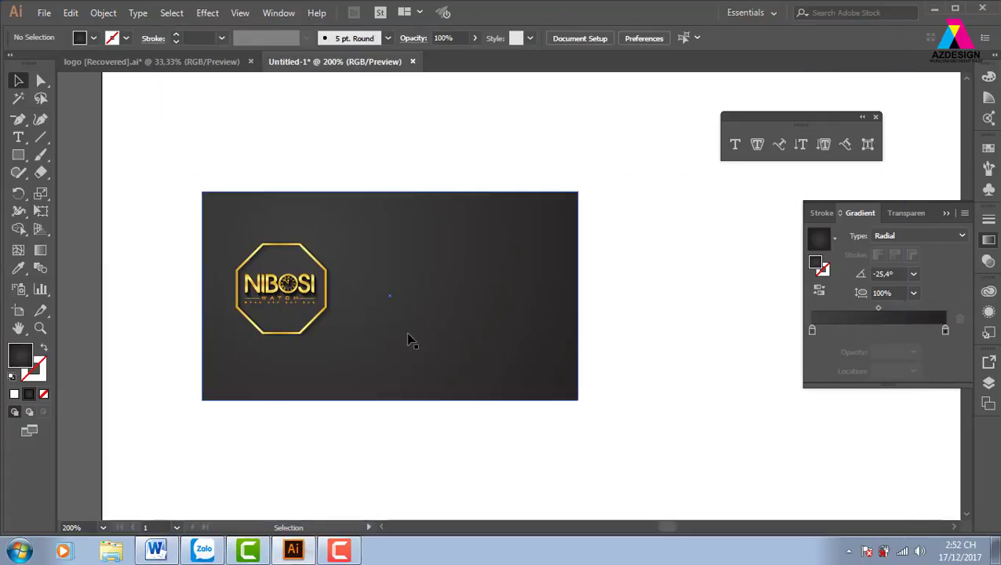
Step: Paste the contact lines as a new text block and move it left onto the card
key("t")
left_click(395, 267)
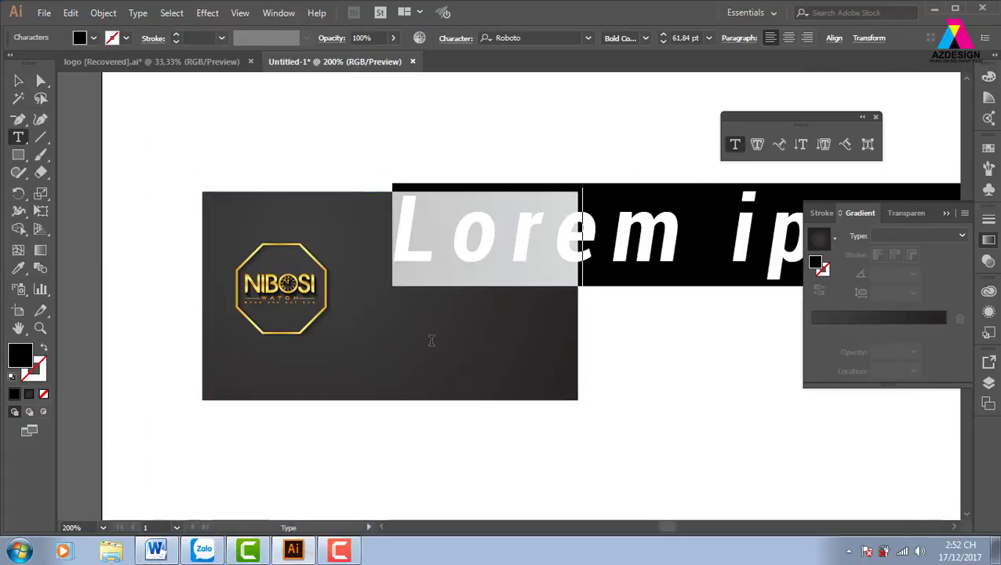
key("ctrl+v")
left_click(19, 81)
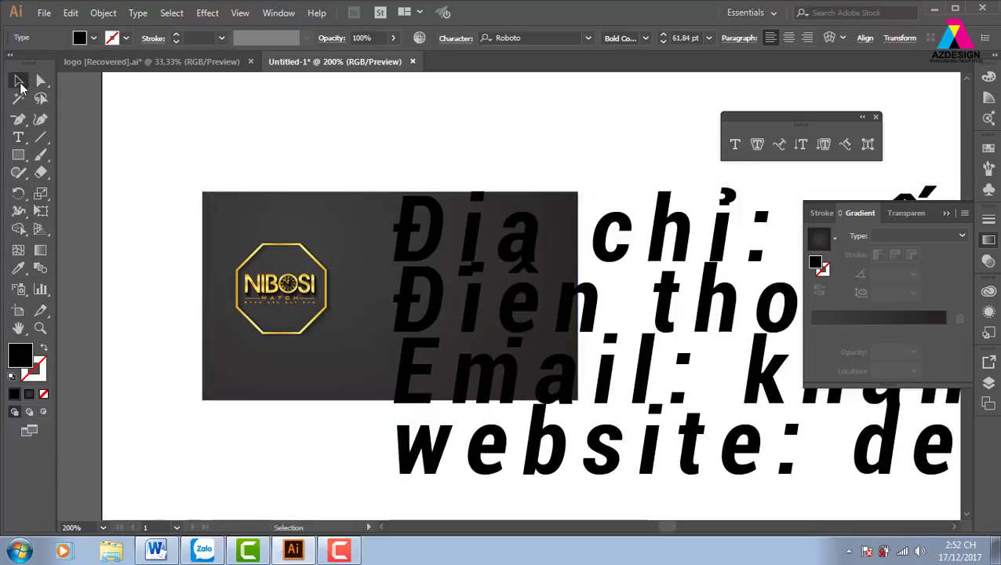
left_click_drag(506, 255, 454, 257)
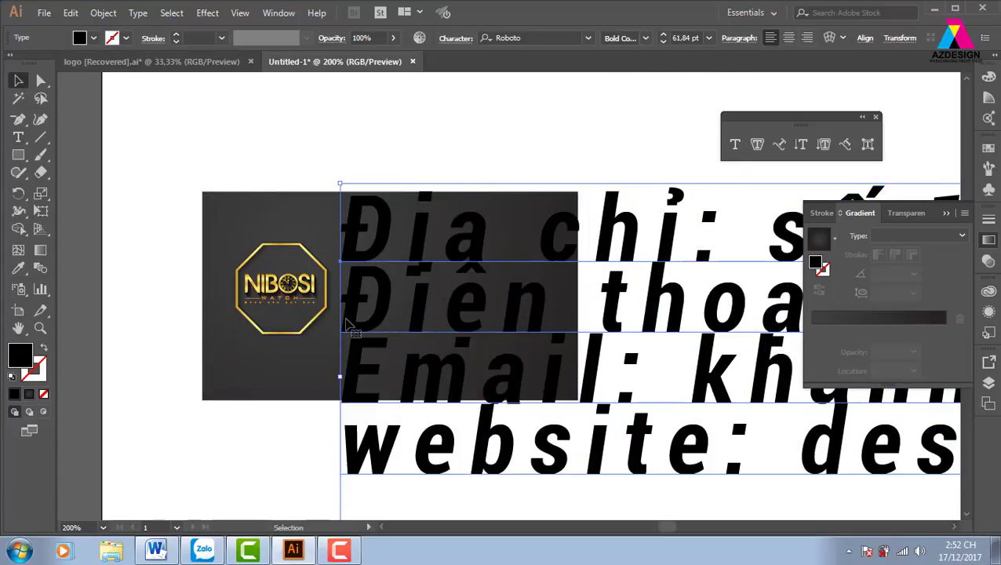
scroll(349, 322, "up", 2)
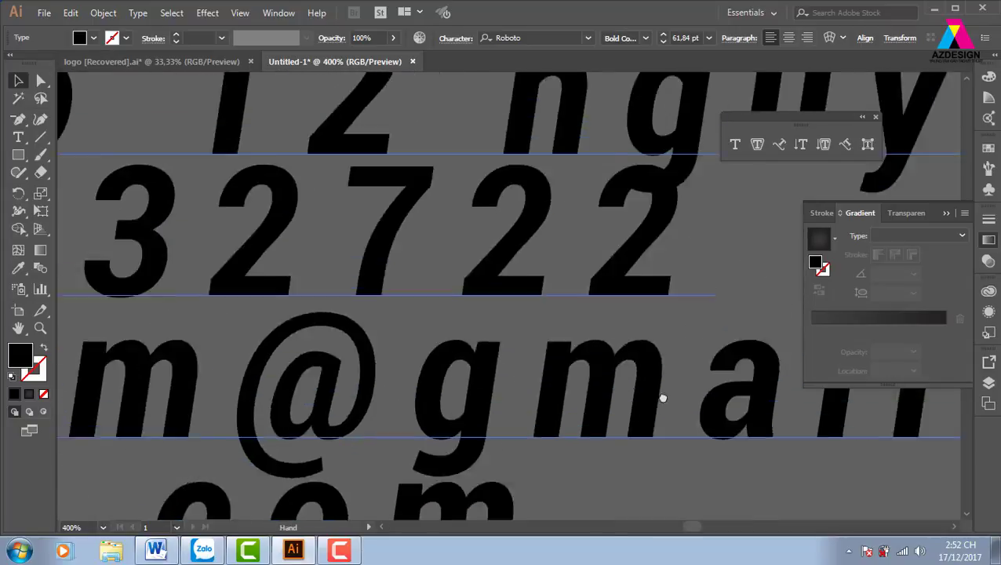
mouse_move(701, 407)
left_mouse_down()
mouse_move(441, 319)
mouse_move(722, 375)
left_mouse_up()
scroll(722, 376, "down", 2)
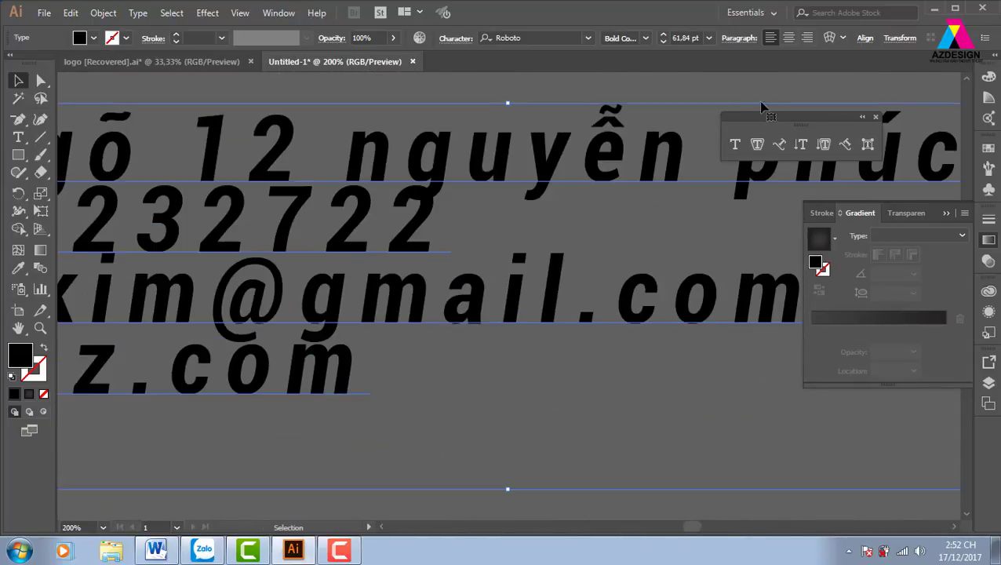
Step: Browse the UTM fonts on the contact text and settle on UTM Avo
left_click(551, 38)
type("u")
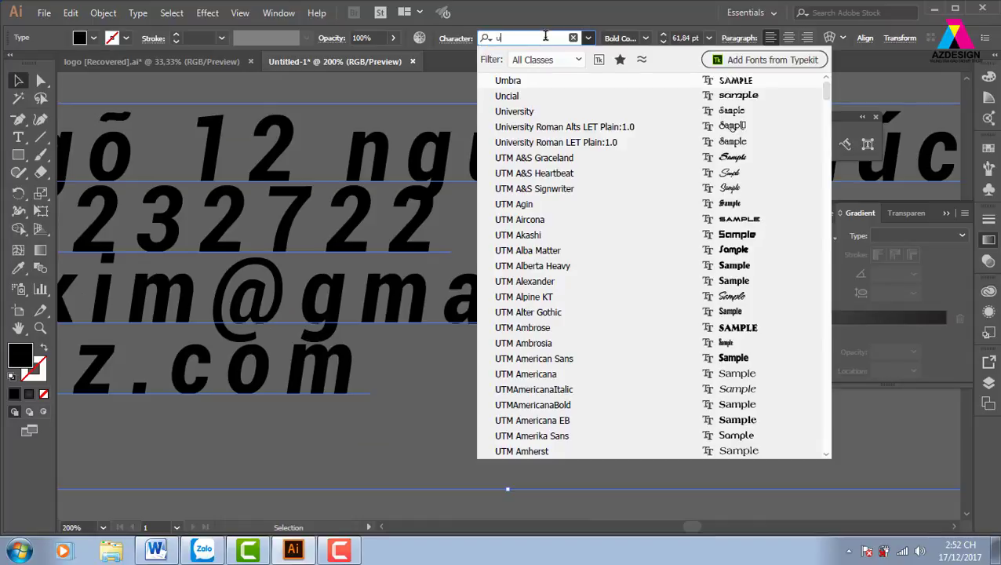
type("tm")
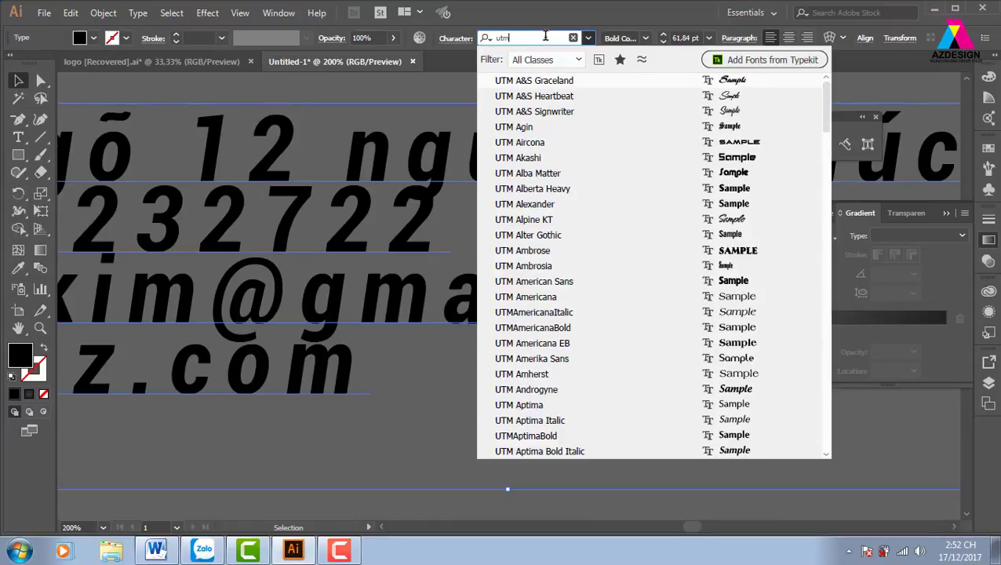
key("Return")
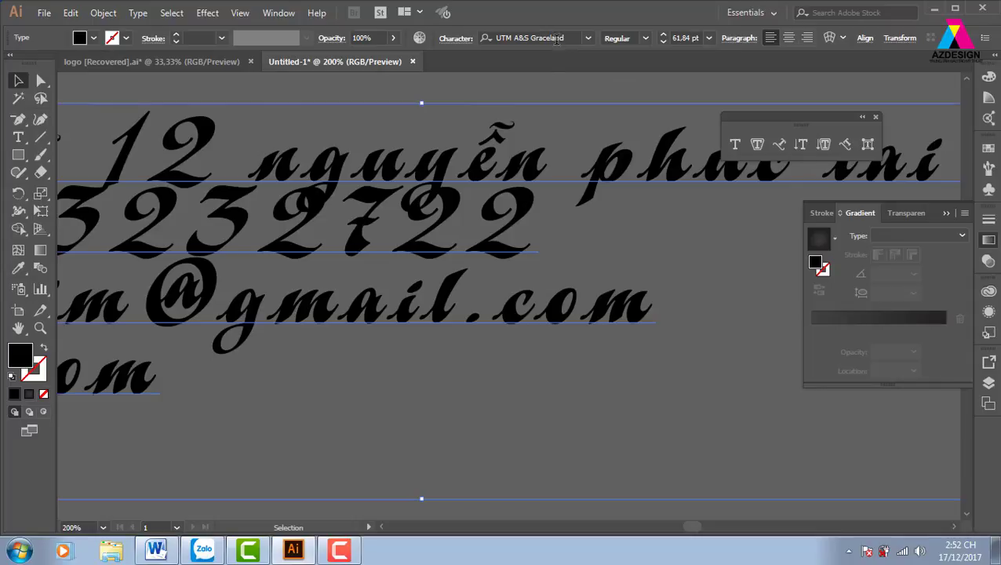
left_click(558, 38)
key("Down")
key("Down")
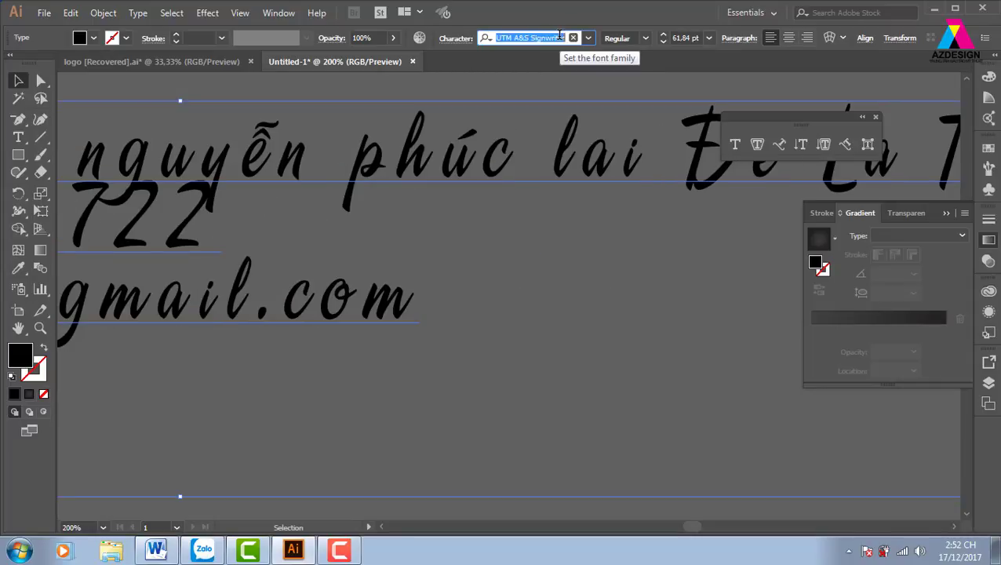
key("Down")
key("Down")
key("Down")
key("Down")
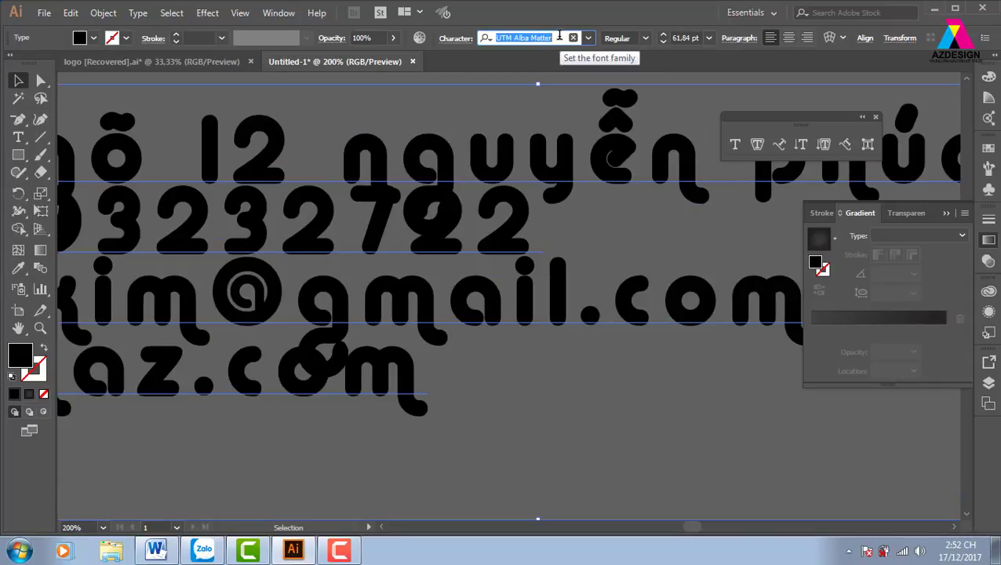
key("Down")
key("Down")
key("Down")
key("Down")
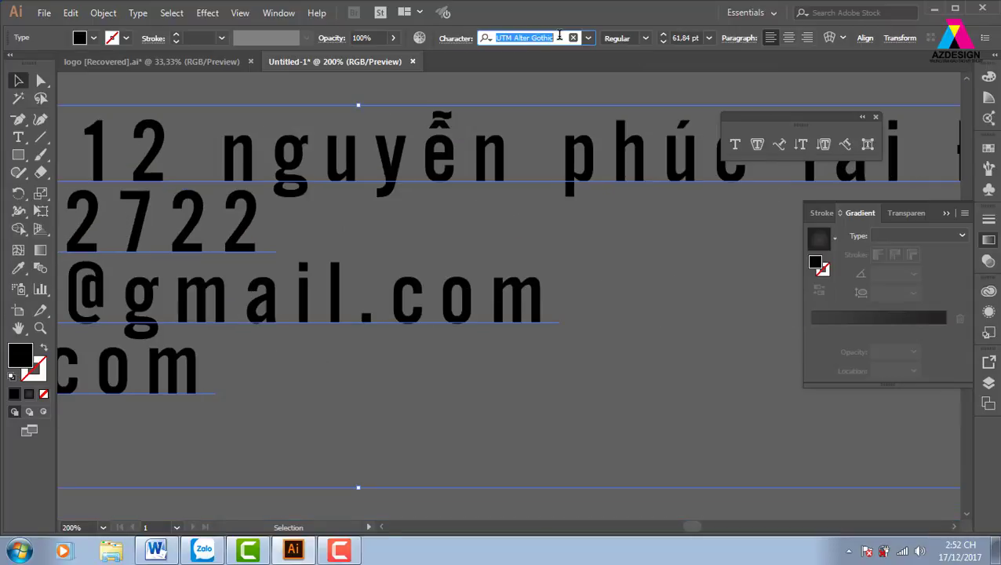
key("Down")
key("Down")
key("Down")
key("Down")
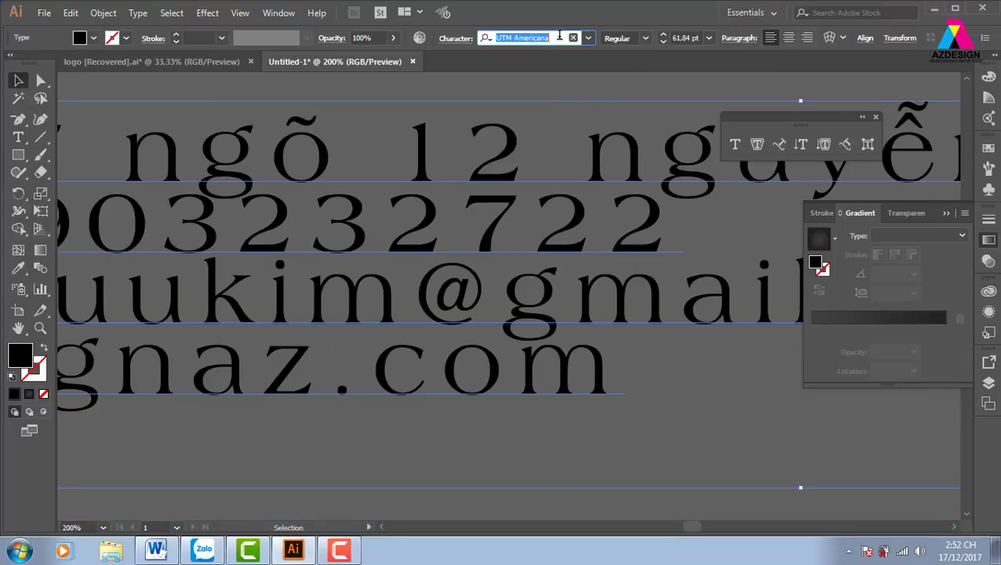
key("Up")
key("Down")
key("Down")
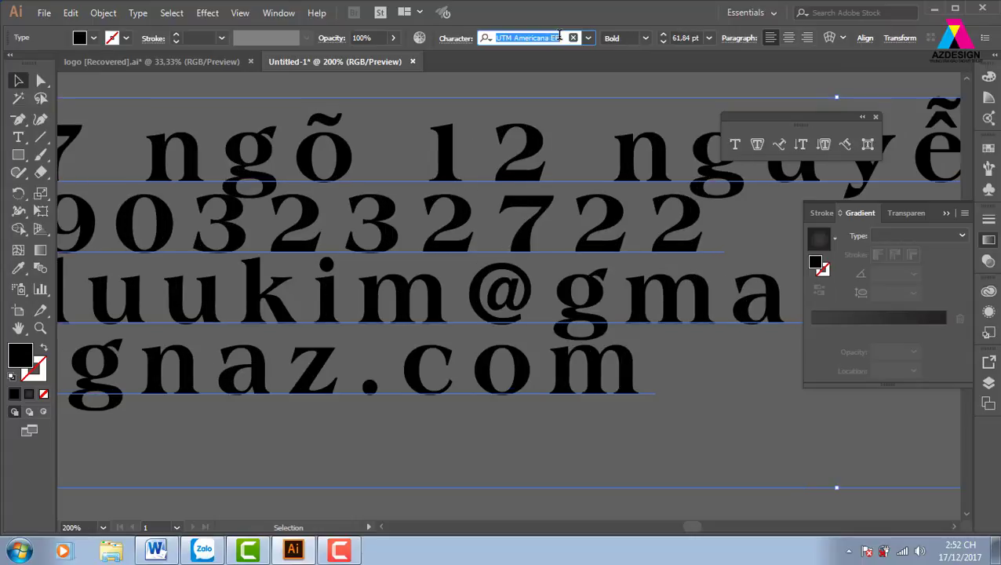
key("Down")
key("Down")
key("Down")
key("Down")
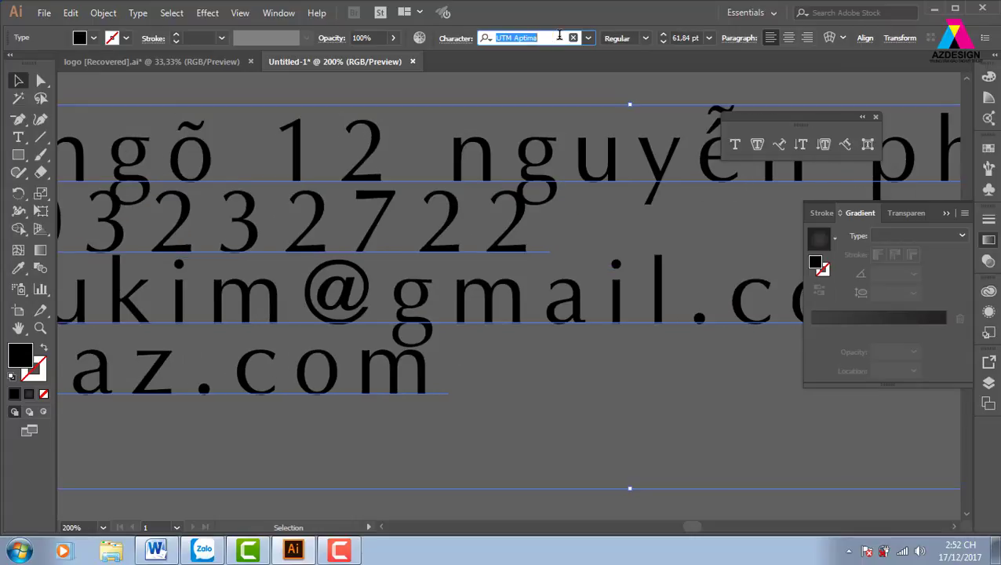
key("Down")
key("Down")
key("Down")
key("Down")
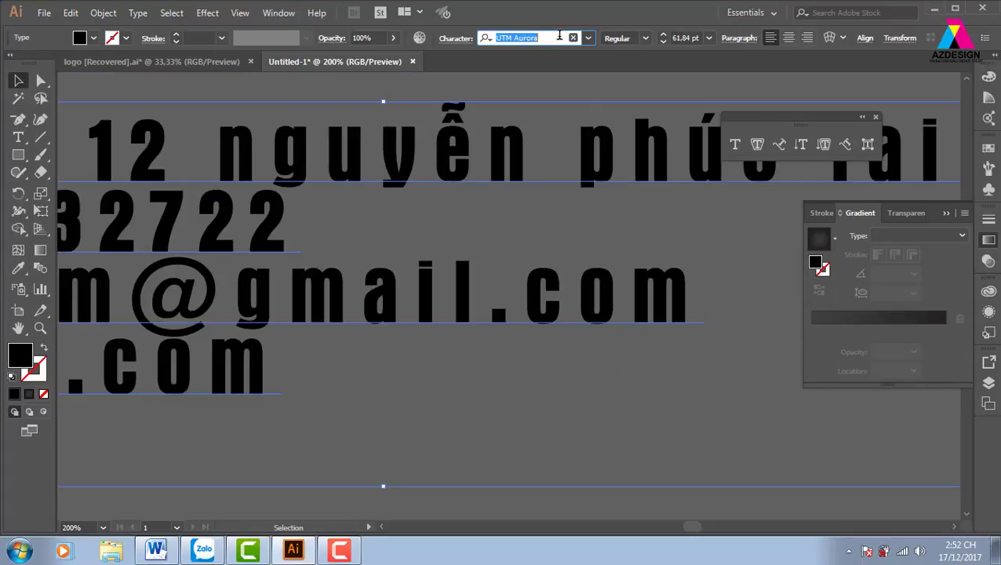
key("Down")
key("Down")
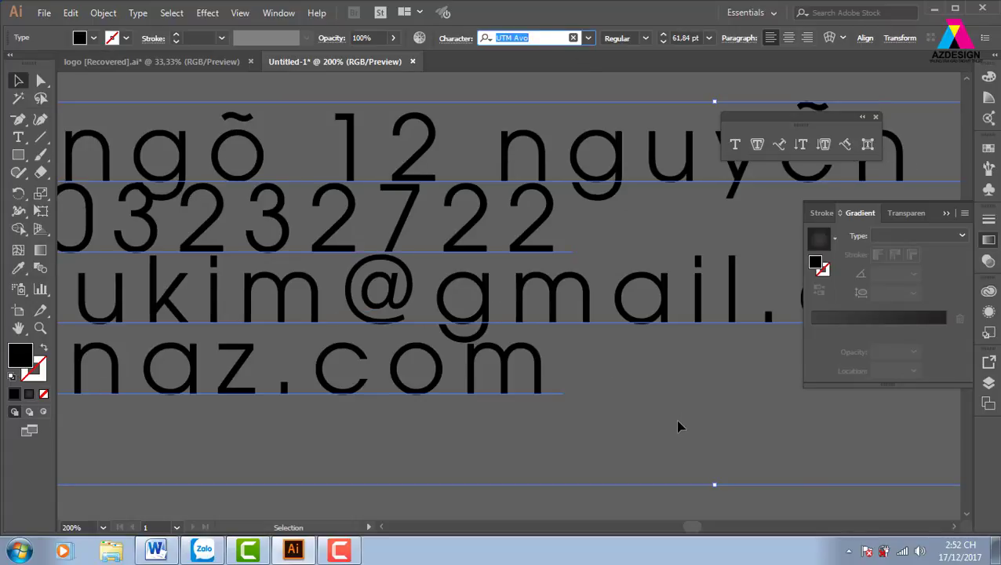
left_click(709, 37)
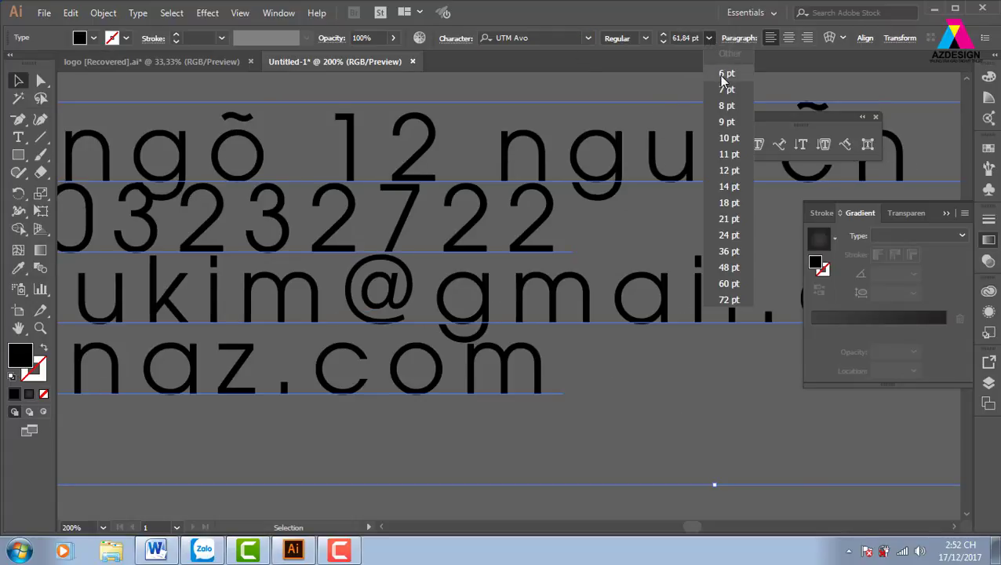
Step: Set the contact text to 6 pt and zoom in on the business card
left_click(725, 75)
left_click(554, 235)
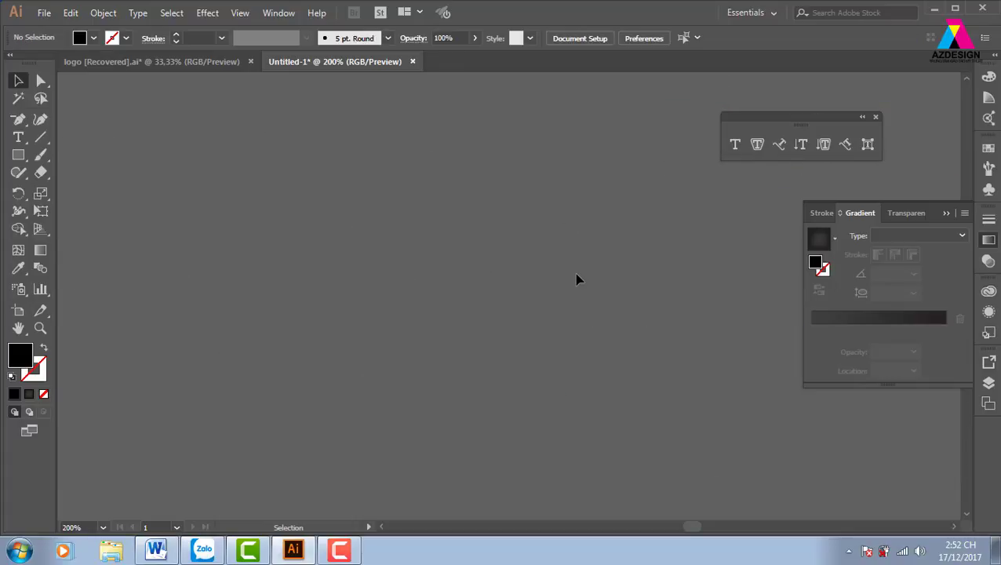
key("ctrl+minus")
key("ctrl+minus")
key("ctrl+minus")
key("ctrl+minus")
key("z")
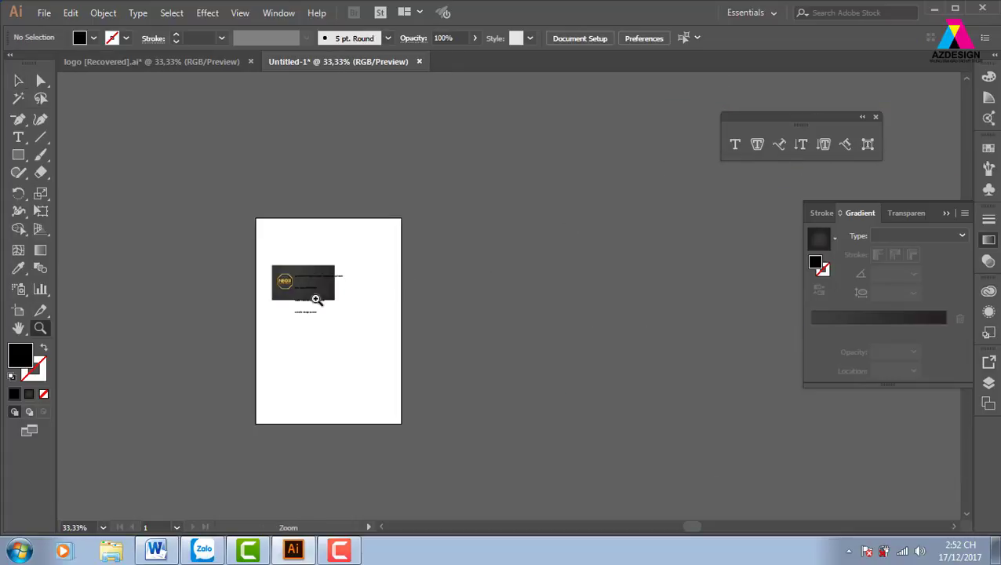
left_click_drag(248, 232, 374, 329)
Step: Tighten the contact text's line spacing with three Alt+Up steps
left_click(18, 80)
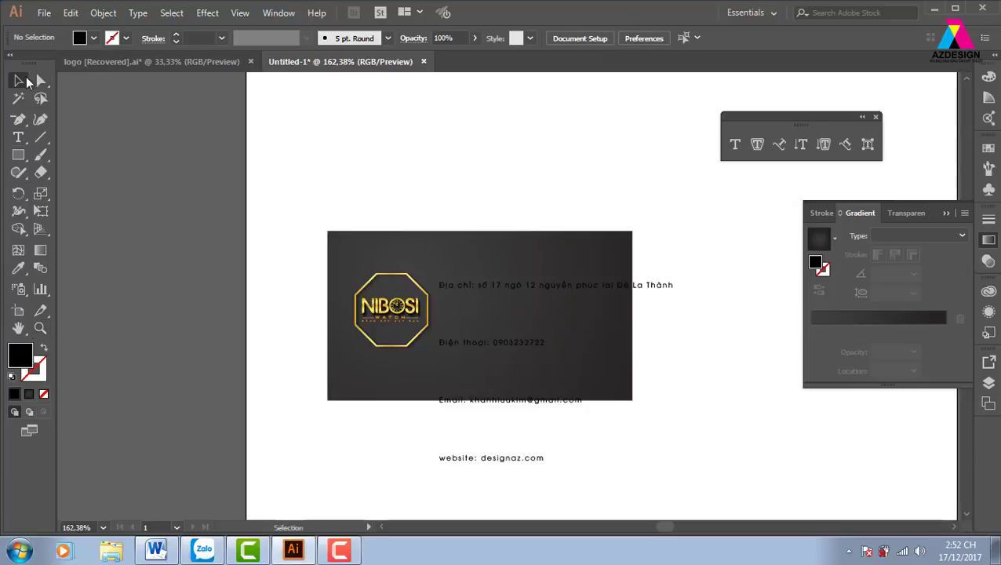
left_click(455, 287)
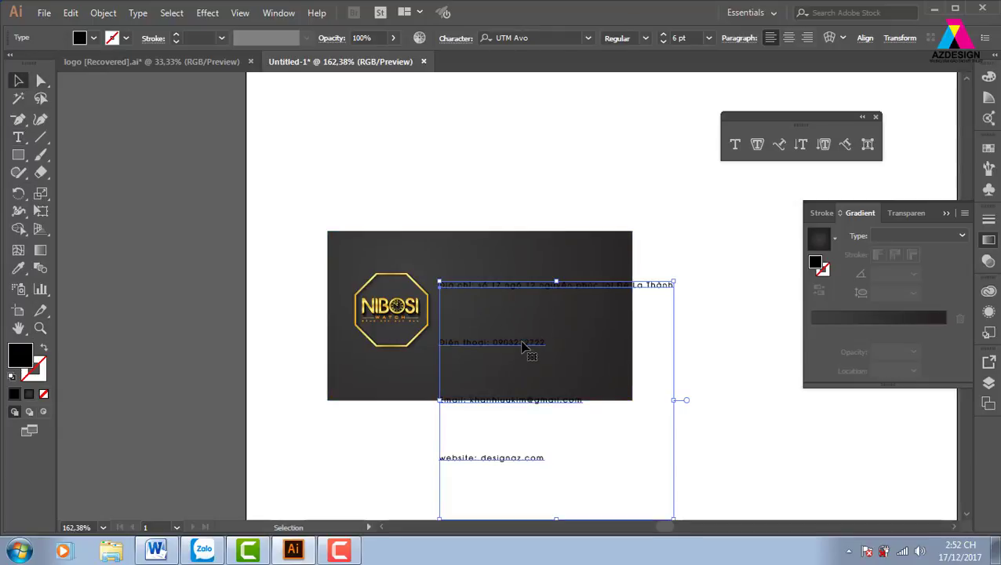
key("alt+Up")
key("alt+Up")
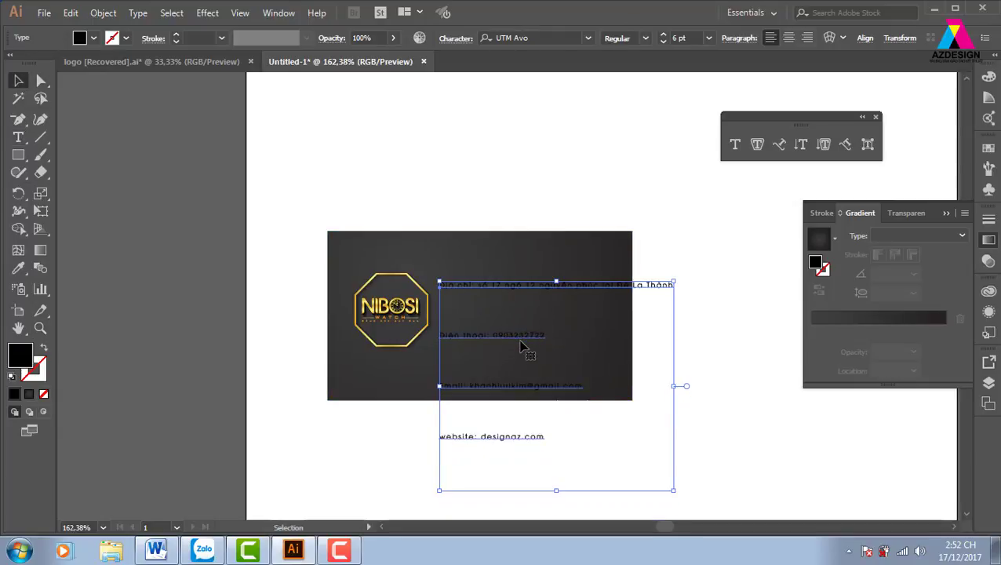
key("alt+Up")
key("alt+Up")
key("alt+Up")
key("alt+Up")
key("alt+Up")
key("alt+Up")
key("alt+Up")
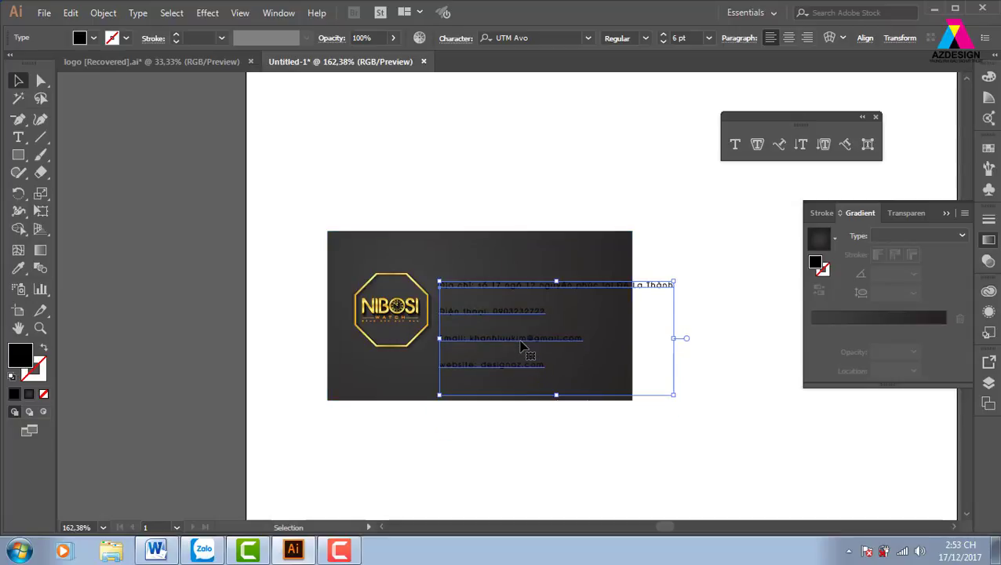
key("alt+Up")
key("alt+Up")
key("alt+Up")
key("alt+Up")
key("alt+Up")
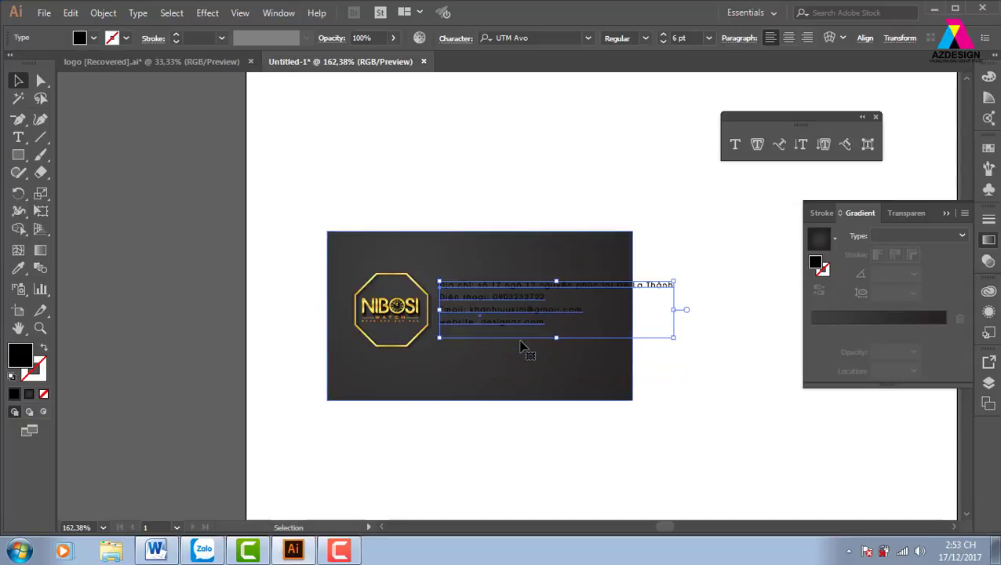
left_click(679, 291)
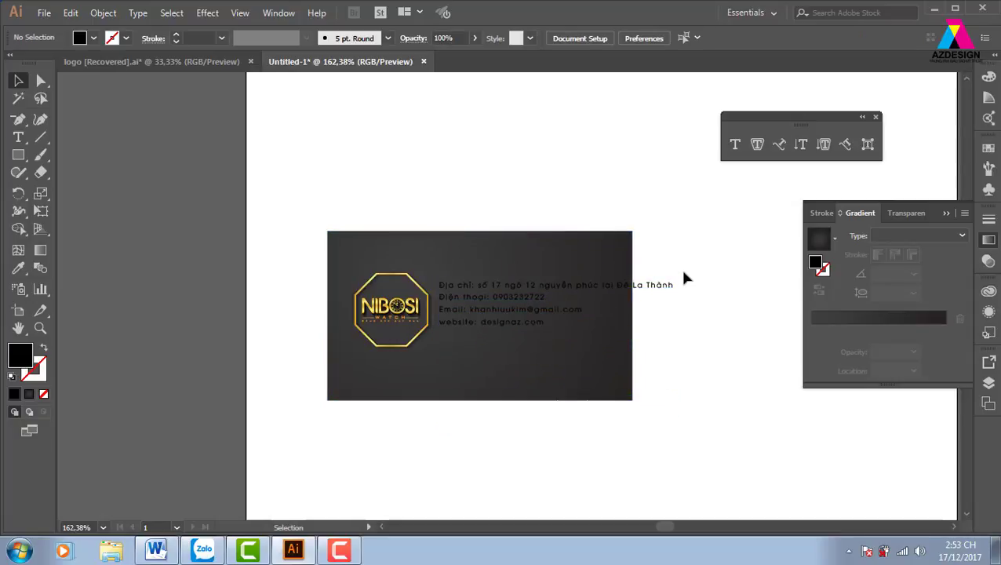
key("ctrl+equal")
key("ctrl+equal")
left_click_drag(662, 302, 565, 298)
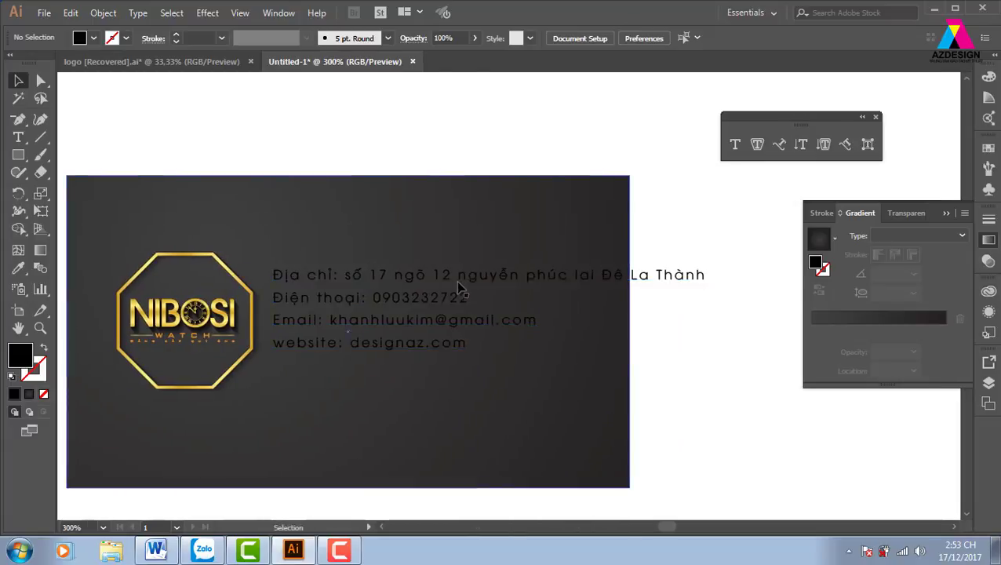
Step: Nudge the contact text into place and change its tracking from 170 to 0
mouse_move(460, 289)
left_mouse_down()
mouse_move(463, 318)
mouse_move(427, 302)
left_mouse_up()
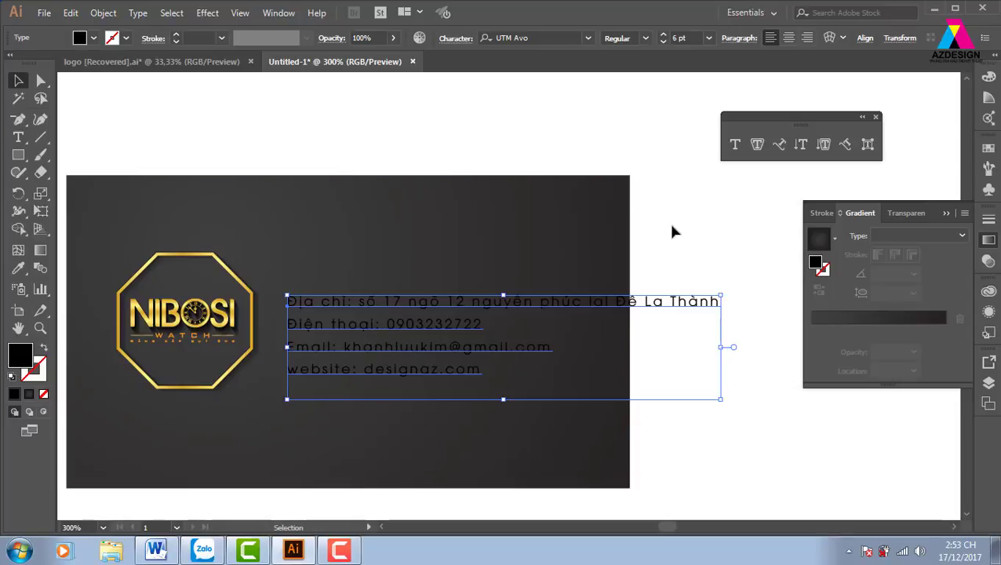
key("ctrl+t")
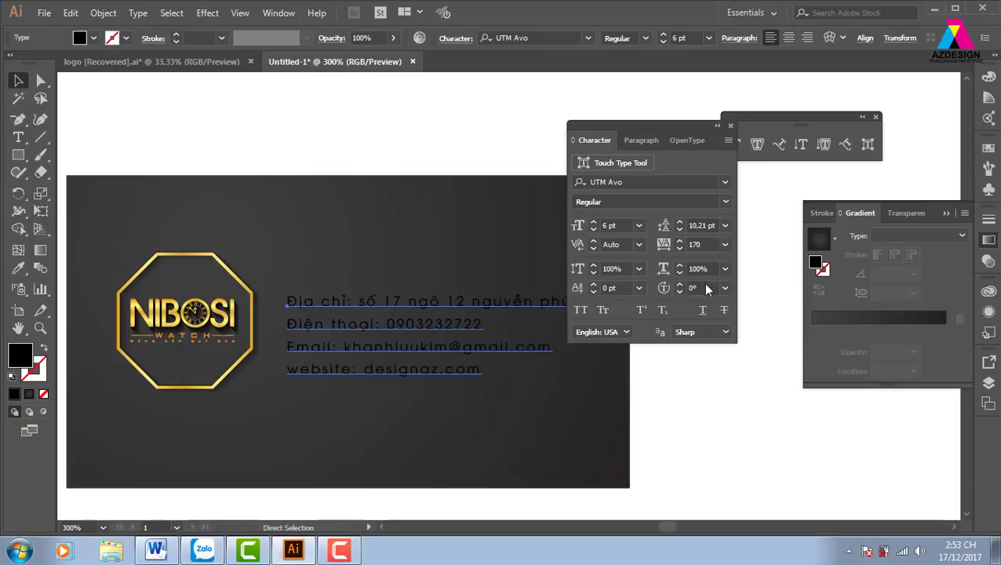
left_click(724, 244)
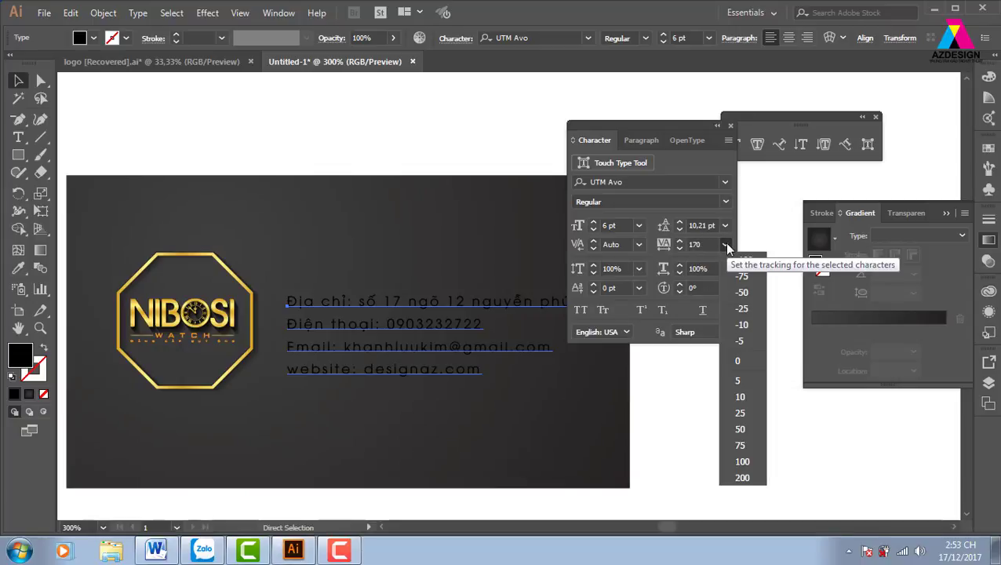
left_click(744, 361)
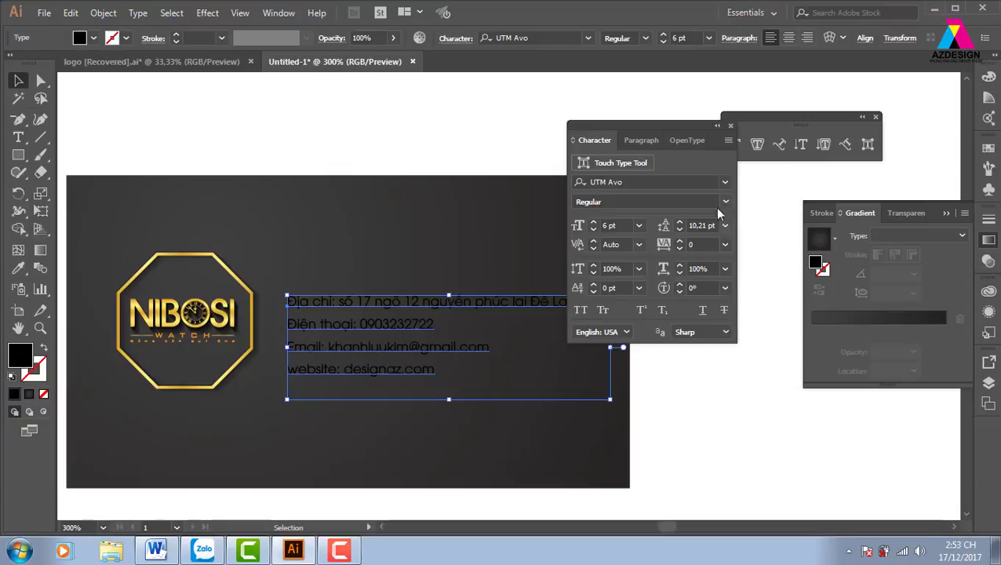
left_click(731, 125)
left_click(739, 304)
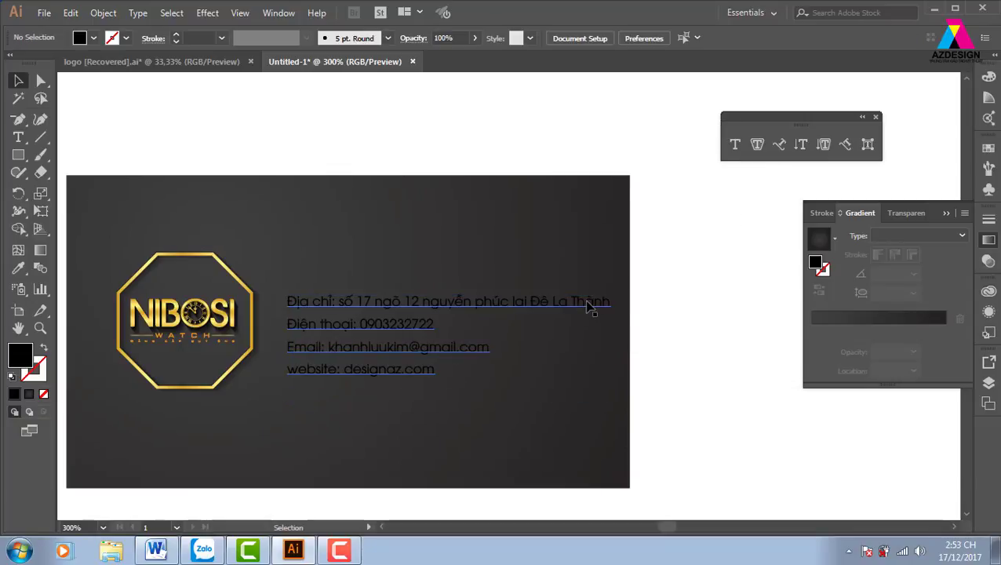
left_click(588, 303)
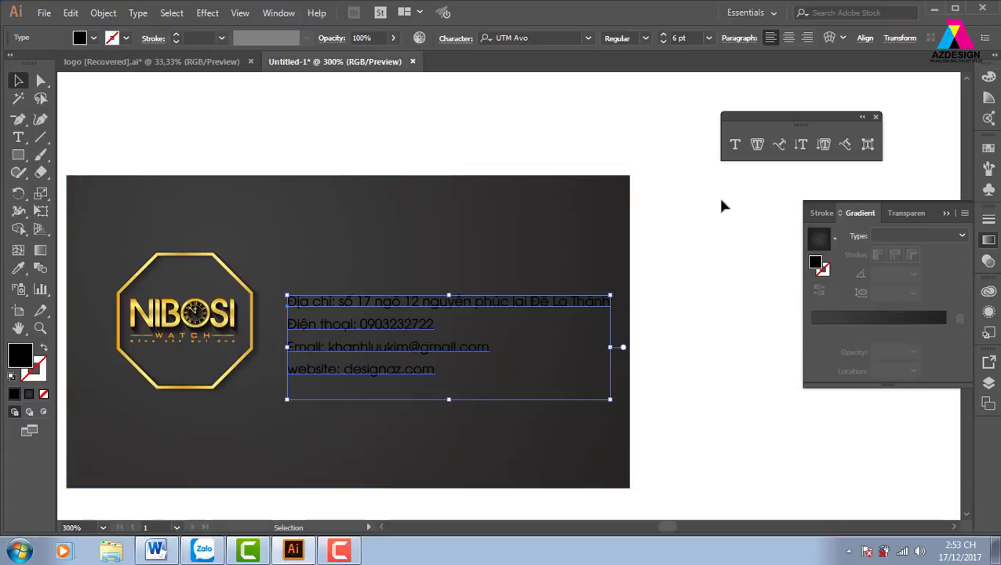
Step: Fill the contact text with the orange swatch
left_click(989, 147)
left_click(950, 186)
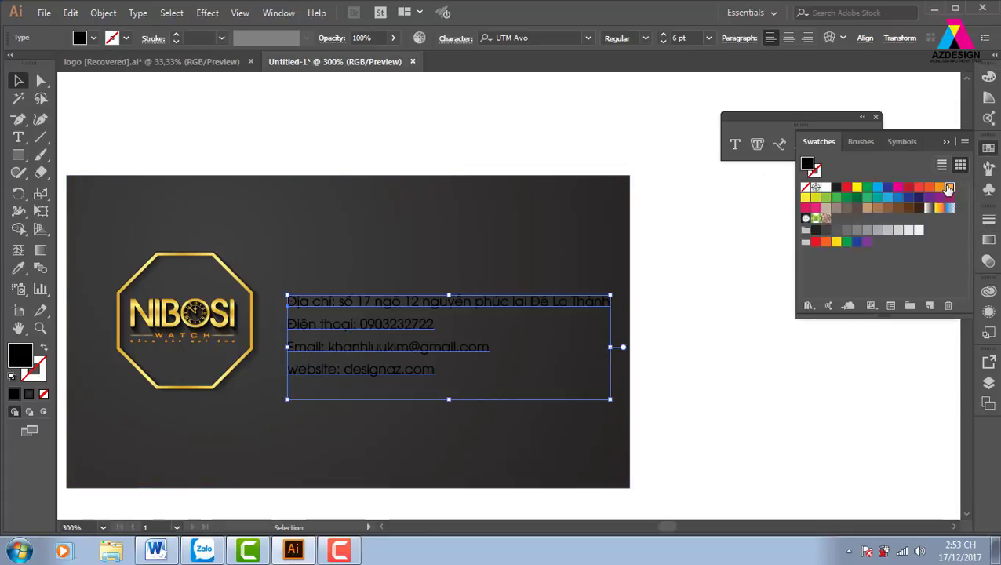
left_click(732, 291)
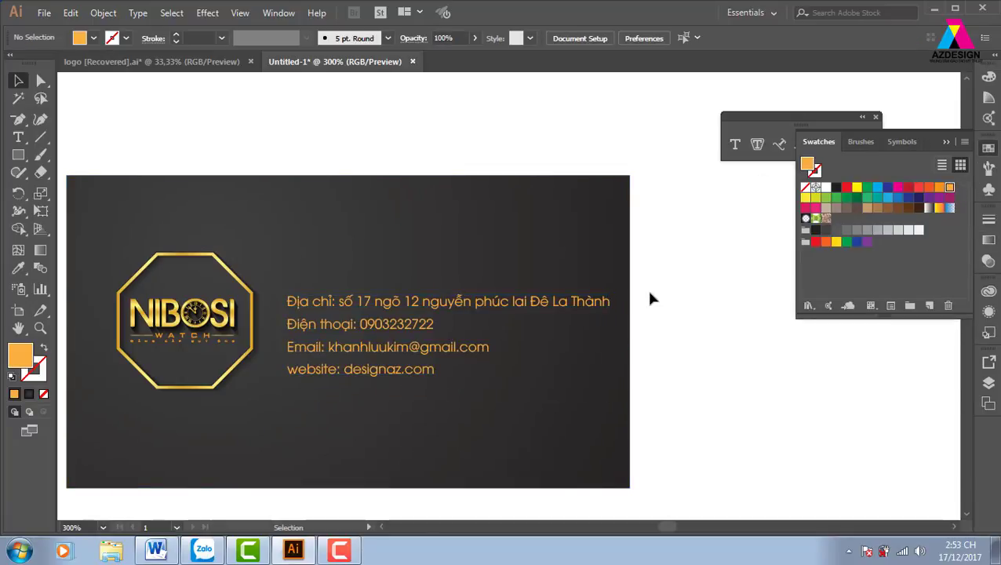
Step: Group the NIBOSI logo with the contact text, leaving the background card out
left_click_drag(583, 331, 650, 322)
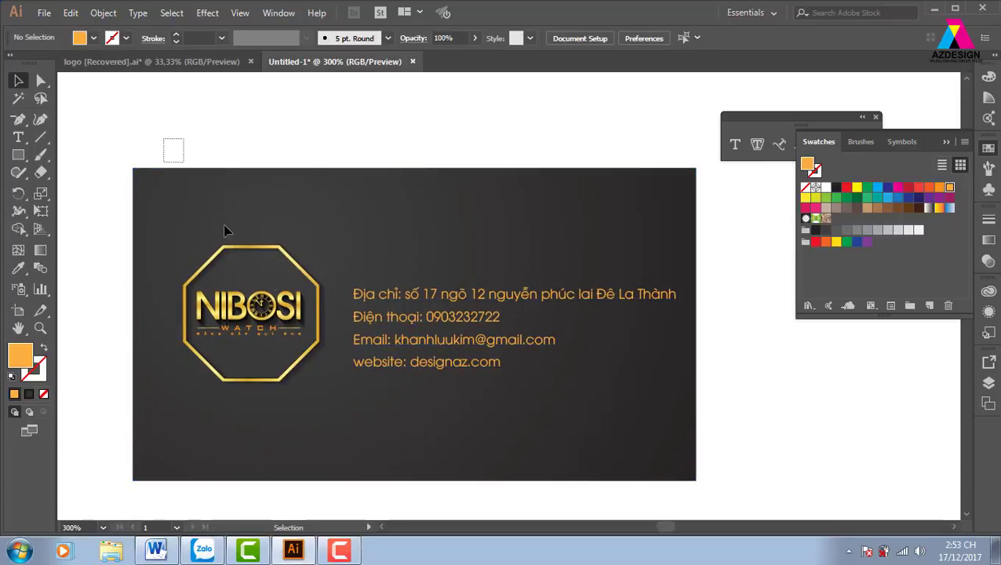
left_click_drag(224, 230, 466, 401)
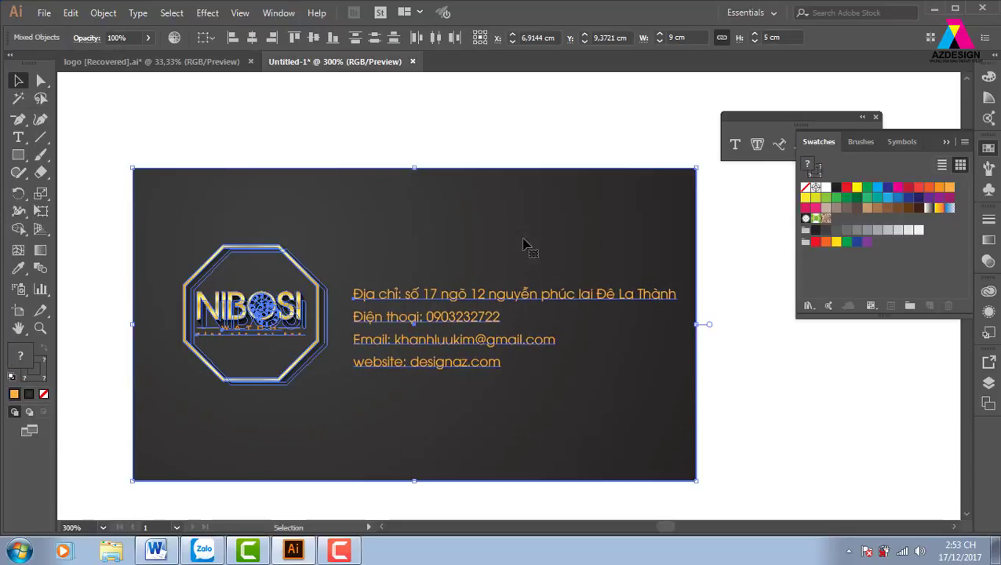
left_click(531, 204, "shift")
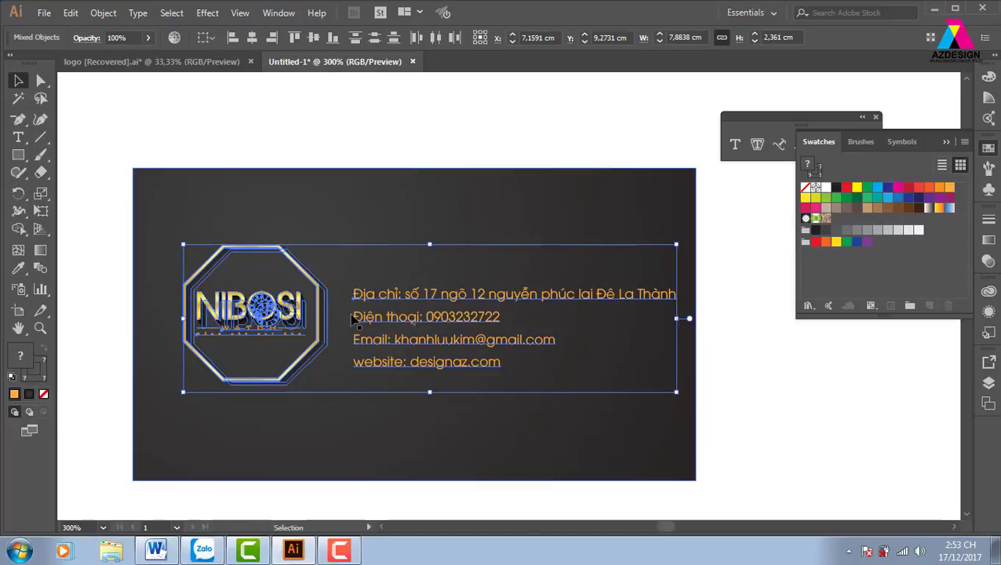
key("ctrl+g")
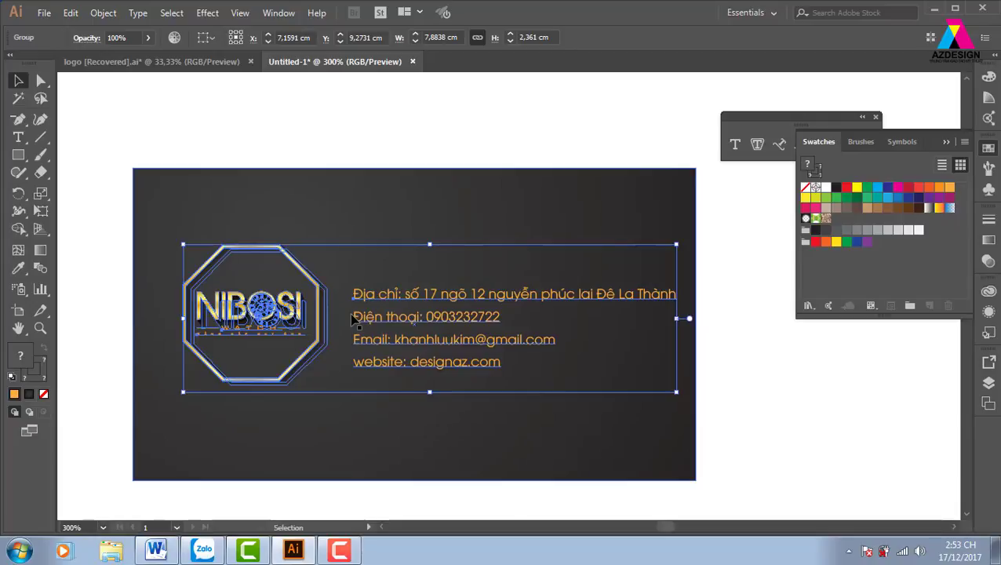
Step: Align the logo-and-text group to the card using Horizontal and Vertical Align Center
left_click(426, 210, "shift")
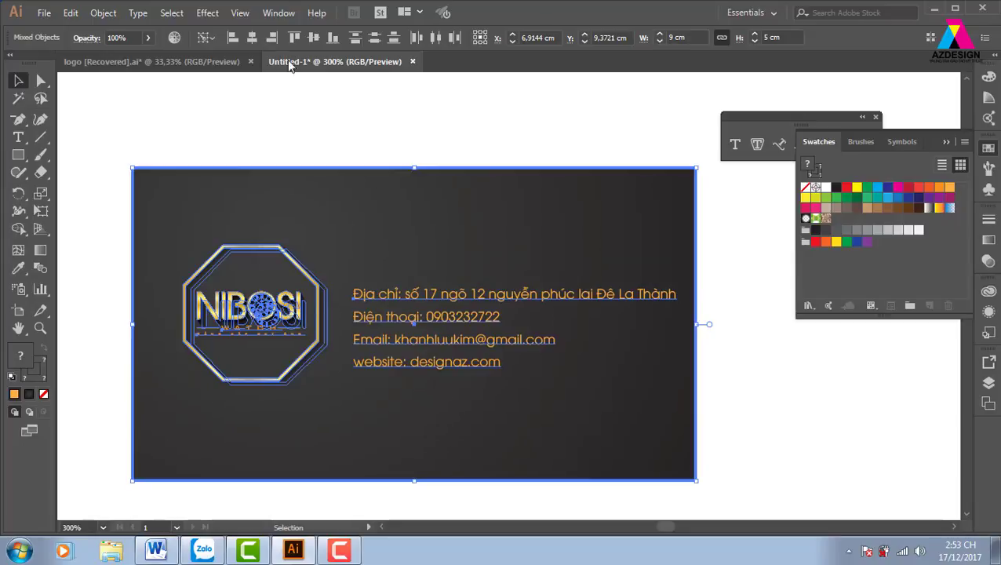
left_click(252, 37)
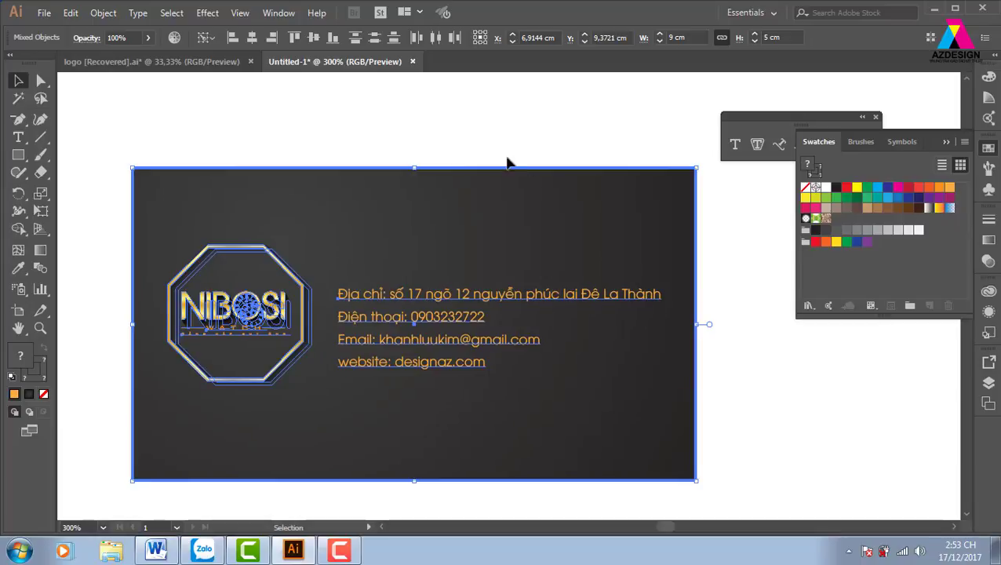
left_click(313, 36)
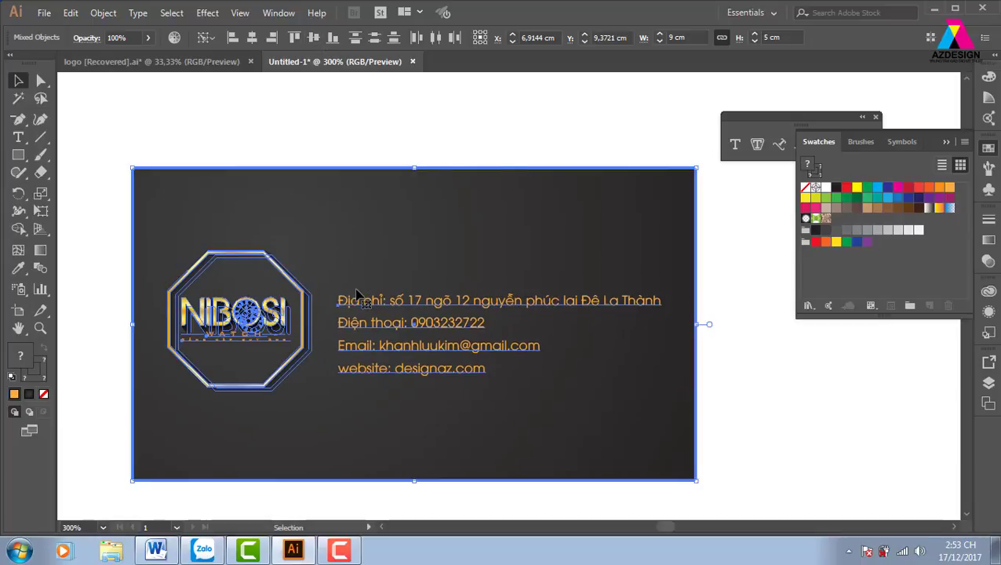
left_click(483, 109)
right_click(528, 306)
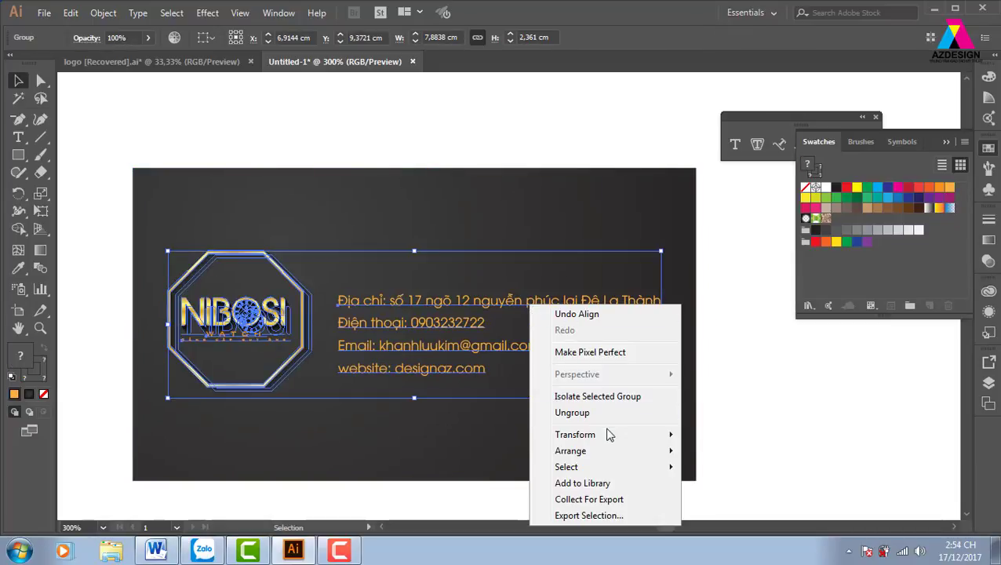
left_click(572, 413)
left_click(454, 380)
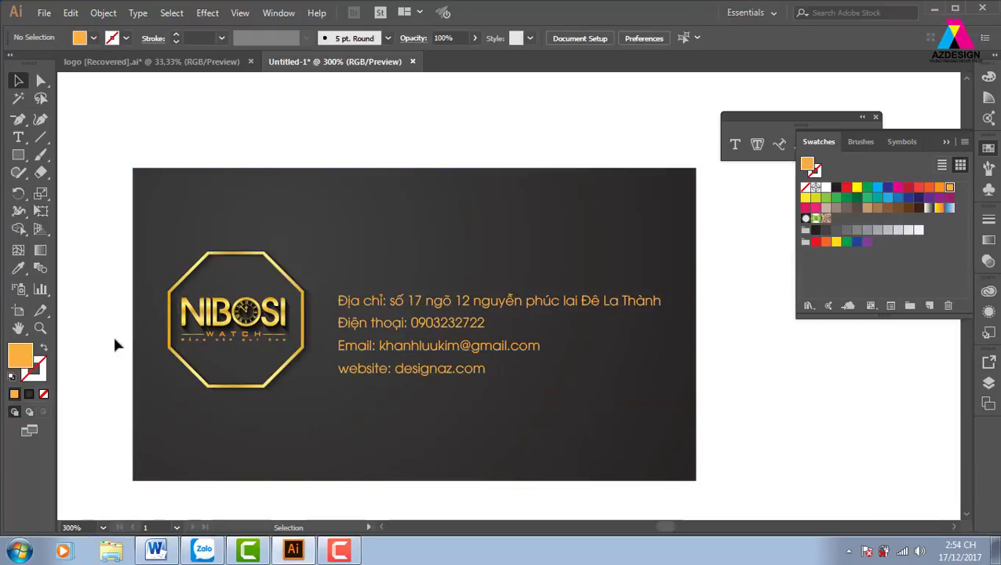
left_click(471, 367)
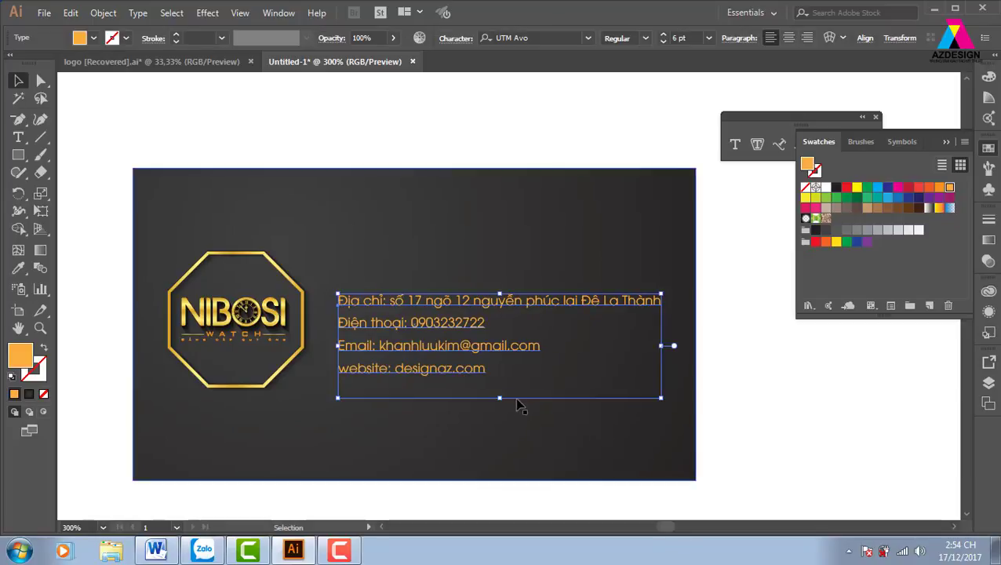
left_click(769, 406)
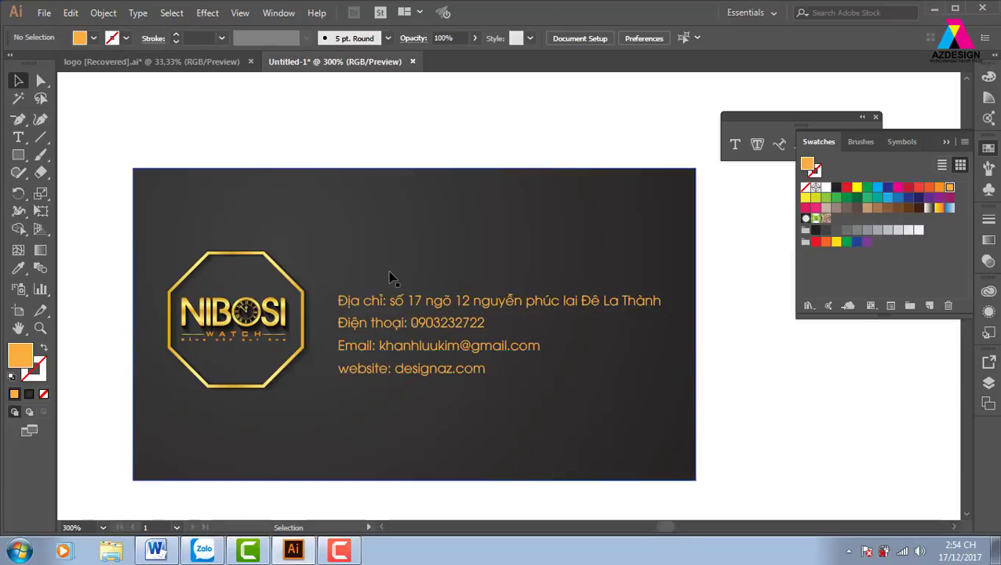
key("t")
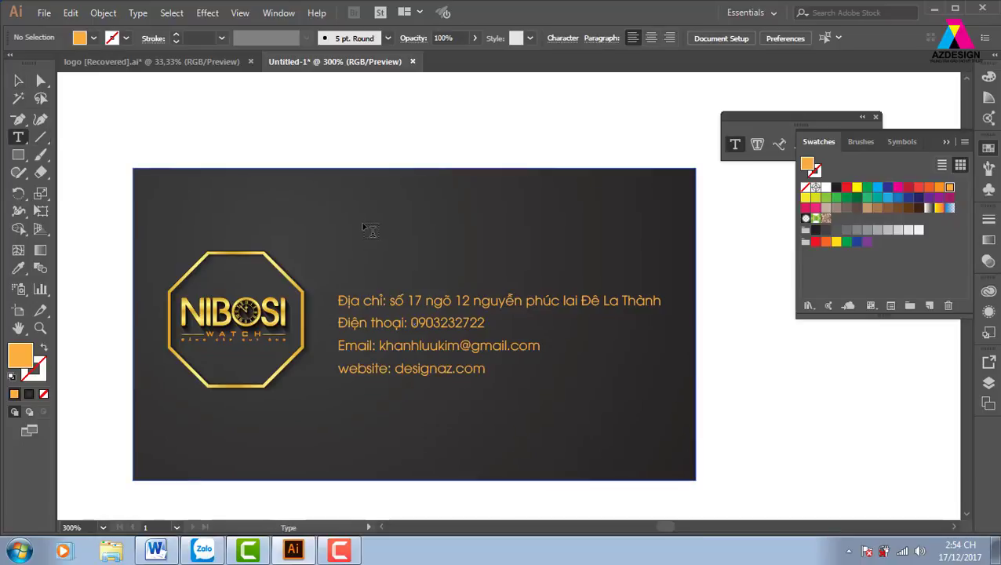
Step: Add a bold orange 'Nibosi' heading, about 14.2 pt, above the contact lines
left_click(363, 226)
type("Nibos")
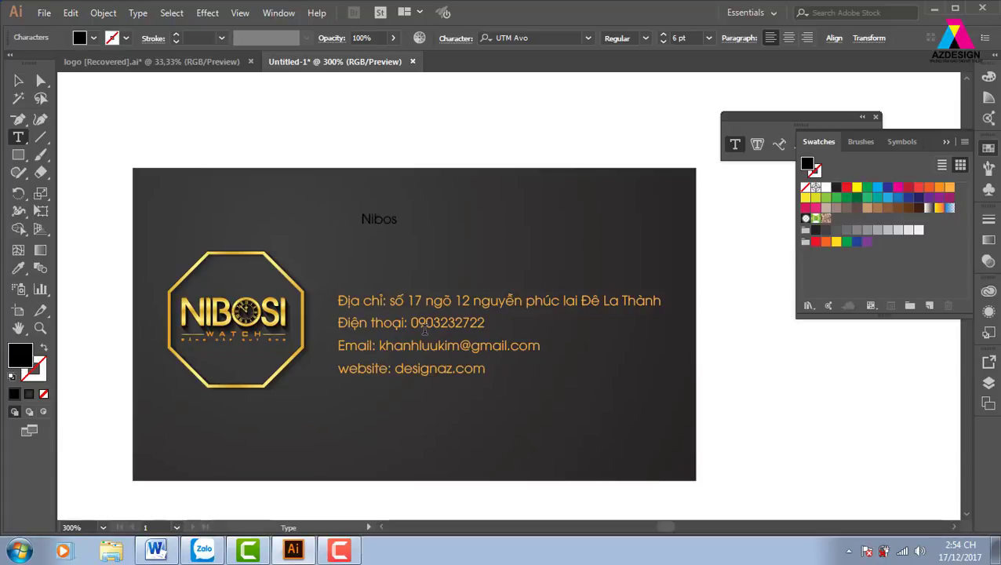
left_click(18, 80)
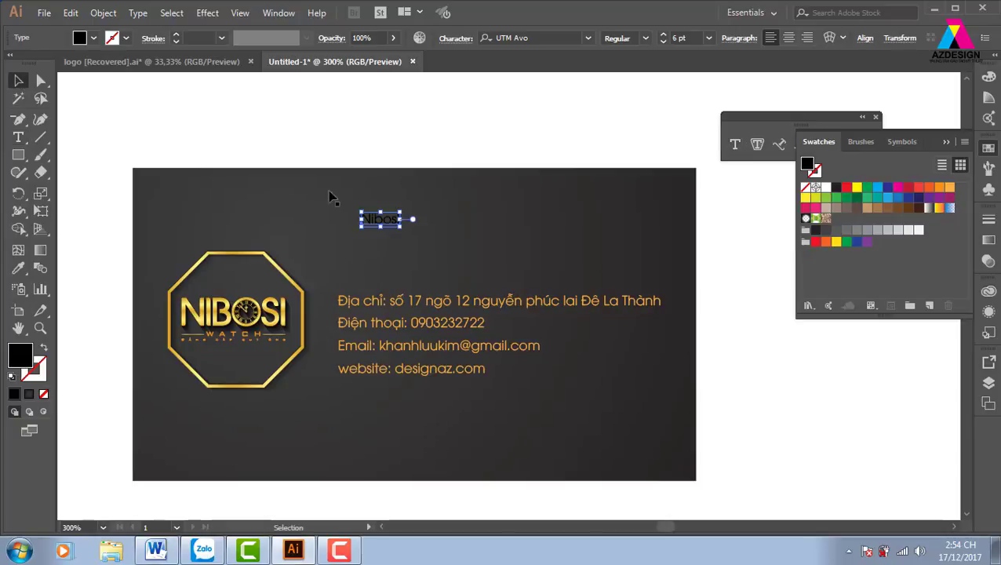
mouse_move(402, 228)
left_mouse_down()
mouse_move(452, 246)
mouse_move(400, 260)
left_mouse_up()
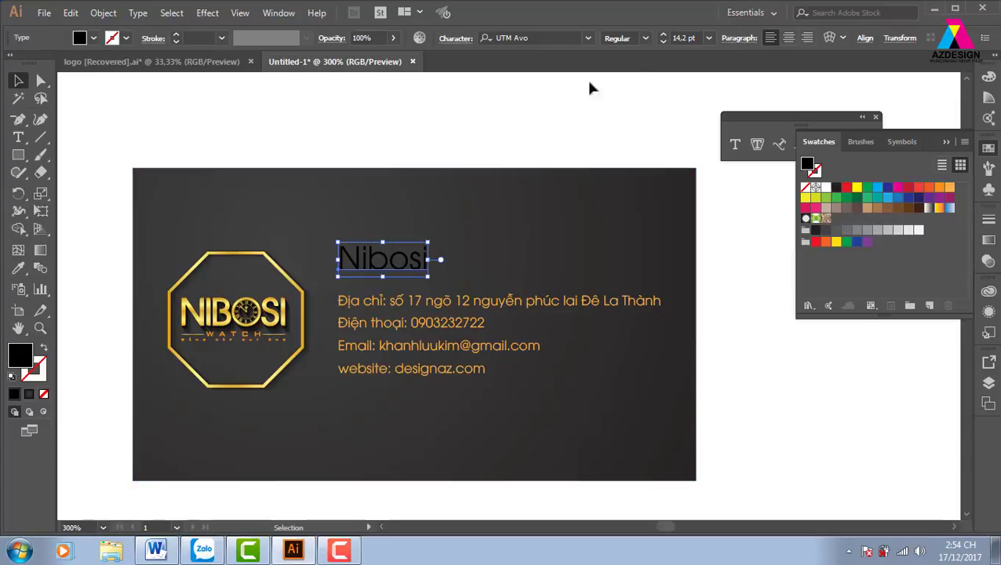
left_click(645, 39)
left_click(629, 84)
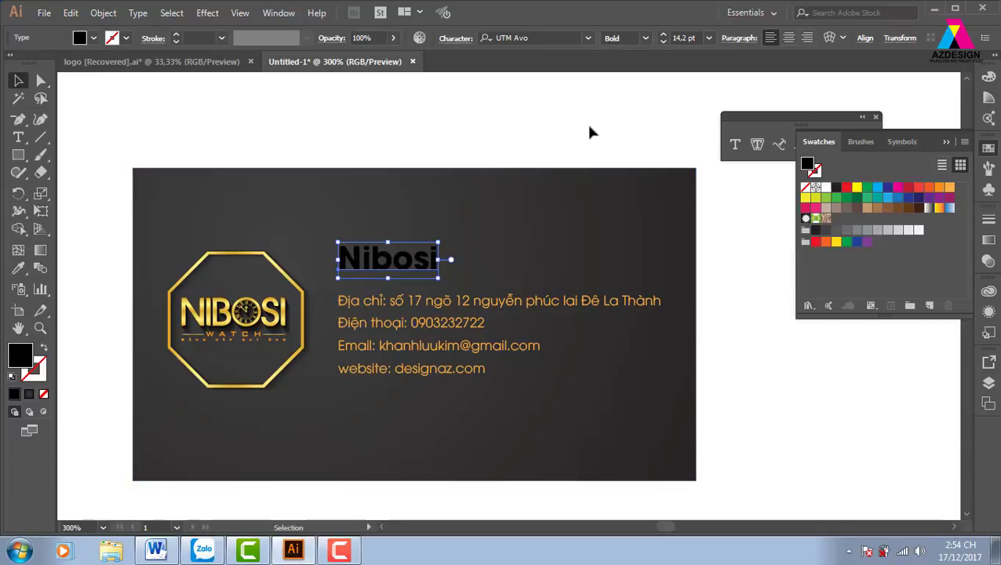
left_click(950, 187)
left_click(475, 160)
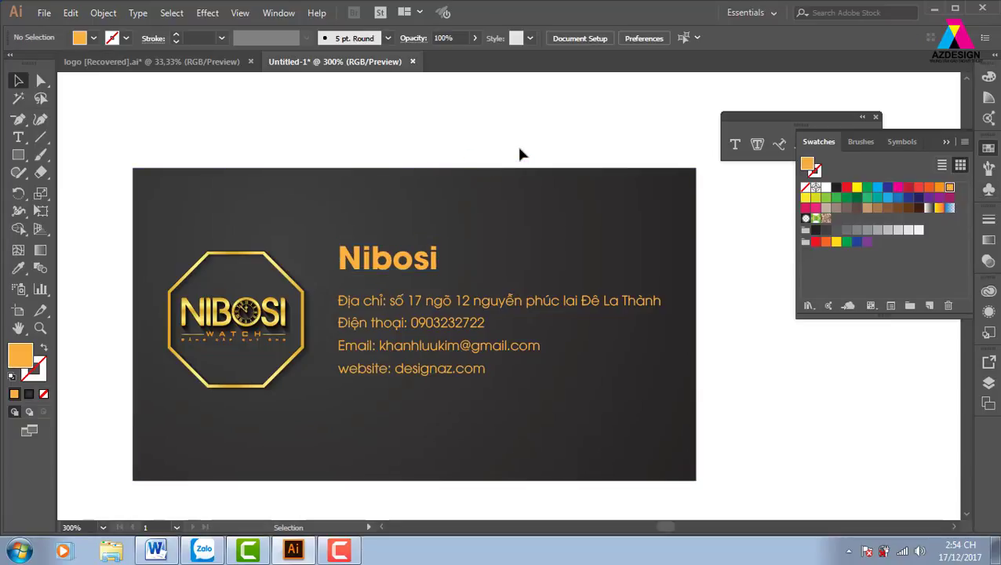
Step: Set the contact text's line spacing to 9 pt in the Character panel
left_click(468, 310)
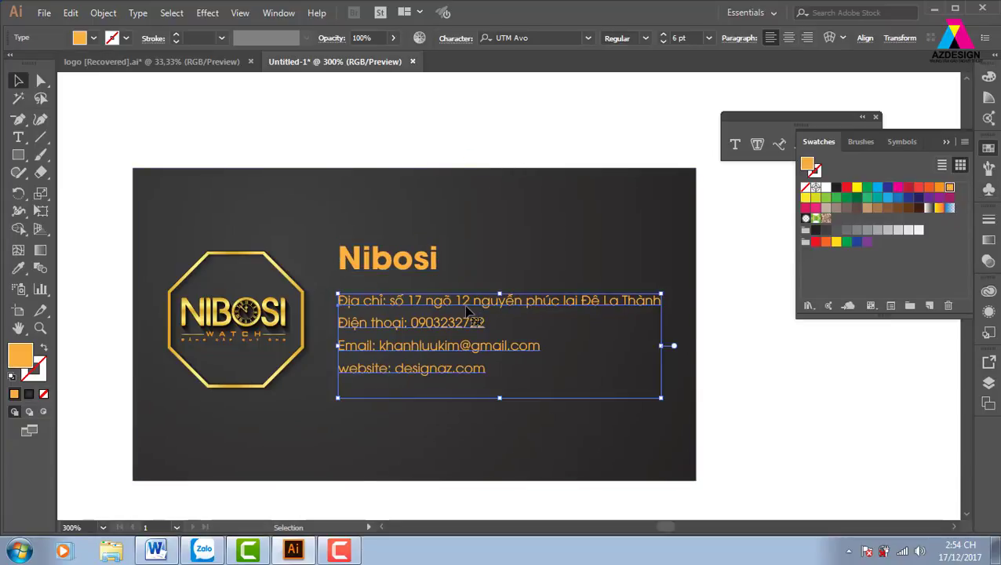
key("alt+Up")
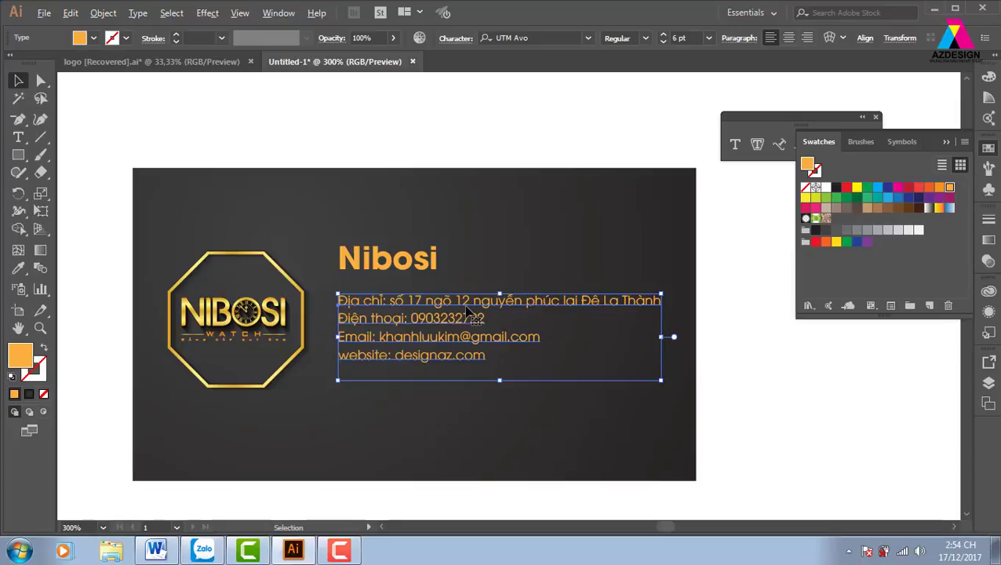
key("alt+Down")
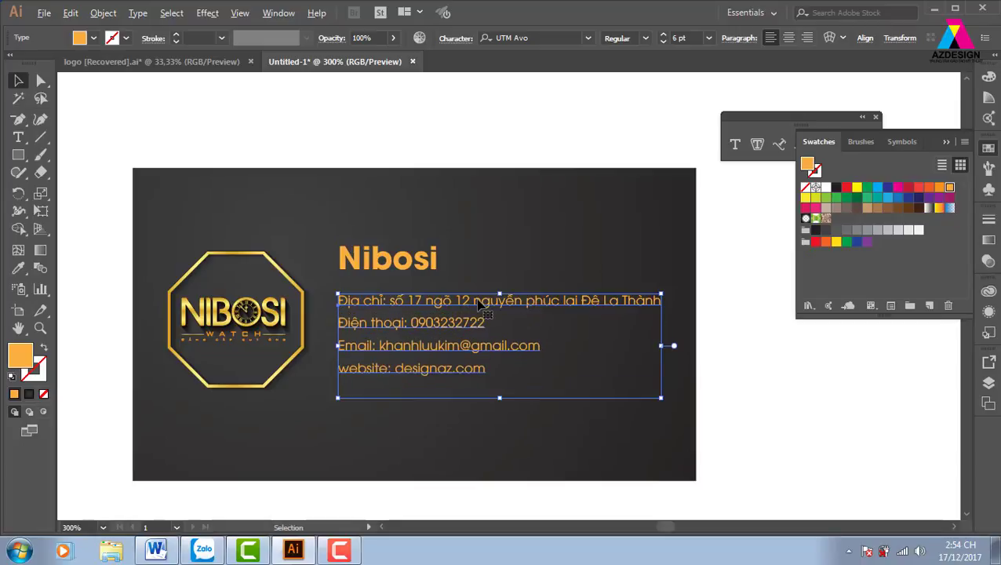
key("alt+Up")
key("alt+Down")
key("ctrl+t")
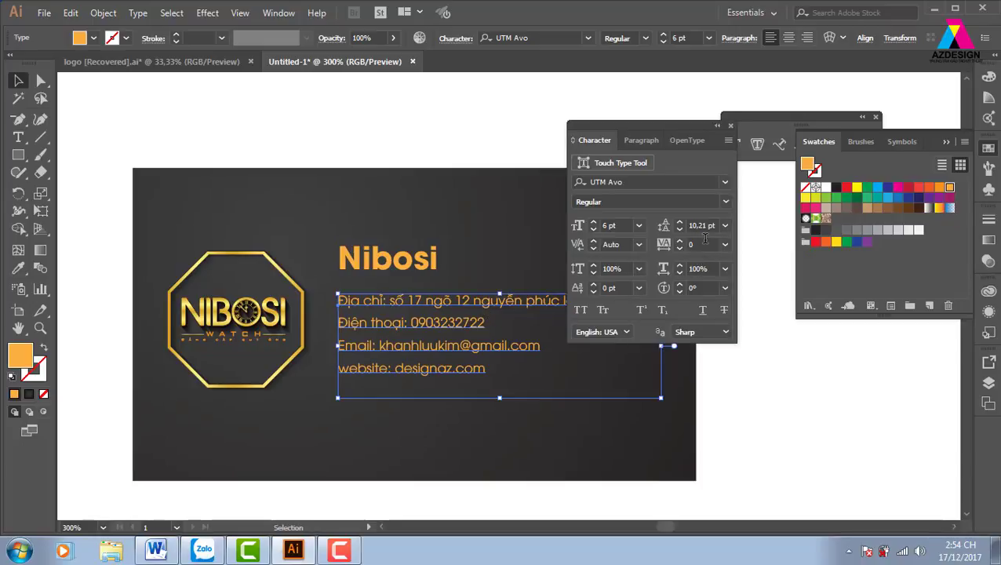
left_click(725, 226)
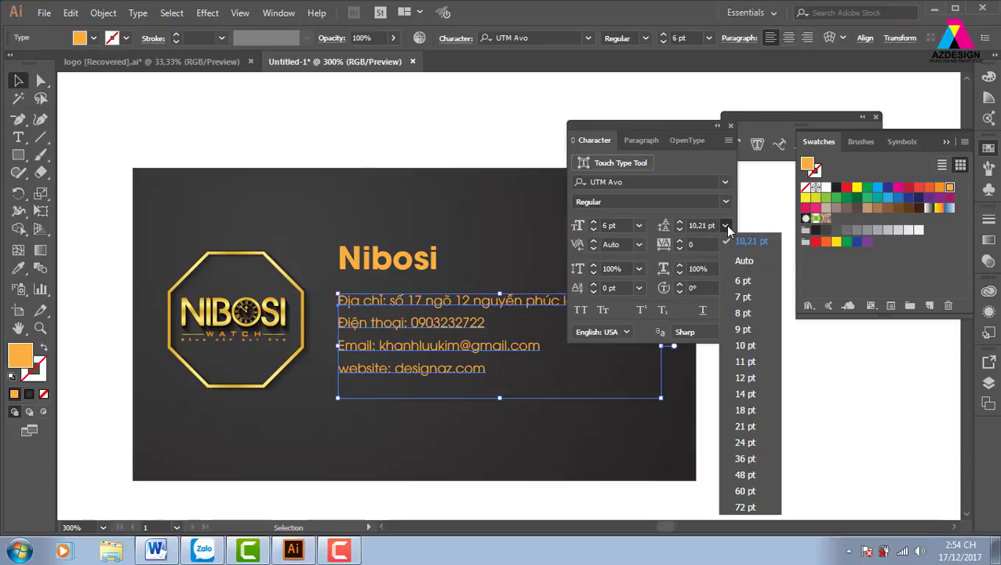
left_click(738, 330)
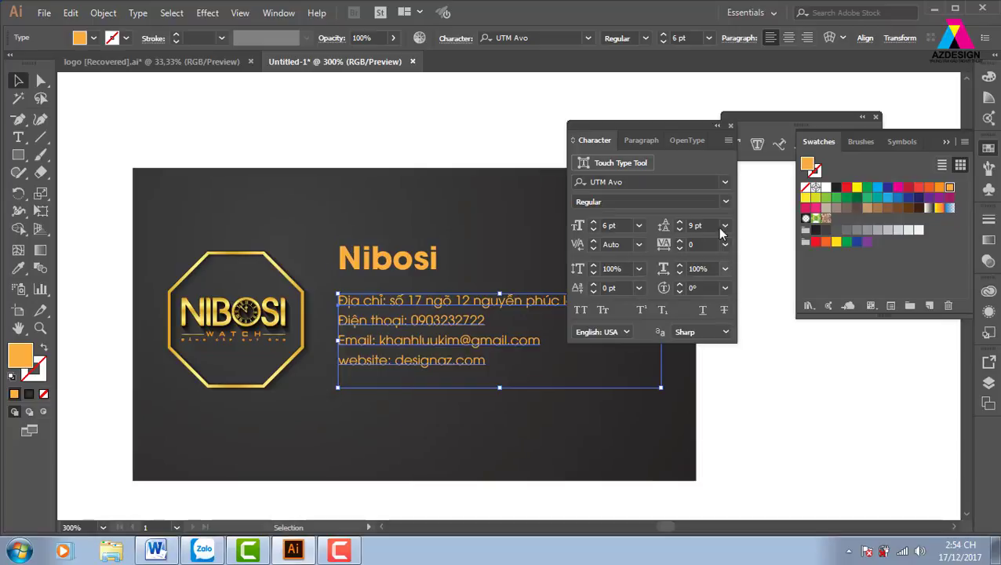
left_click(731, 126)
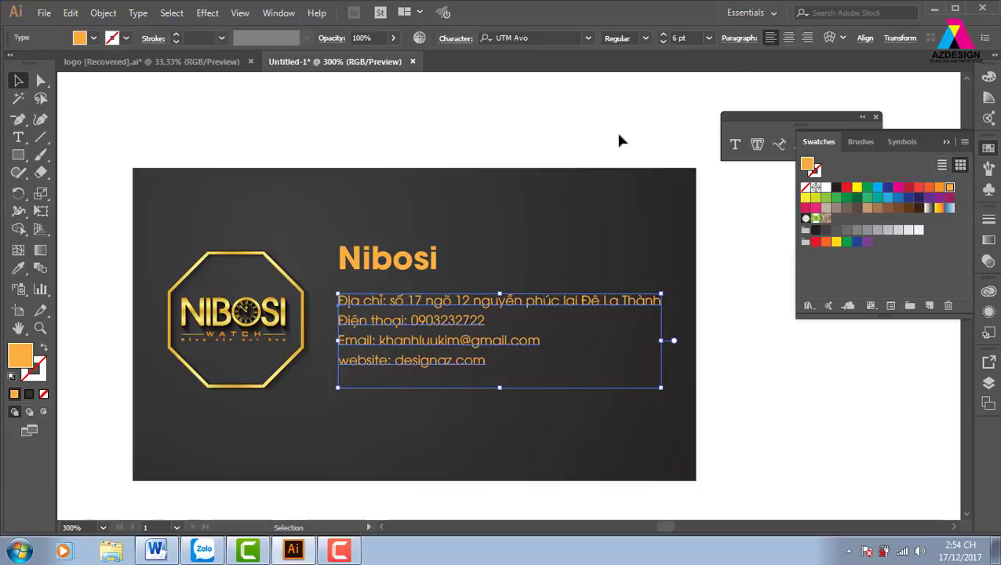
Step: Nudge the contact text block down two steps below the heading
left_click(722, 335)
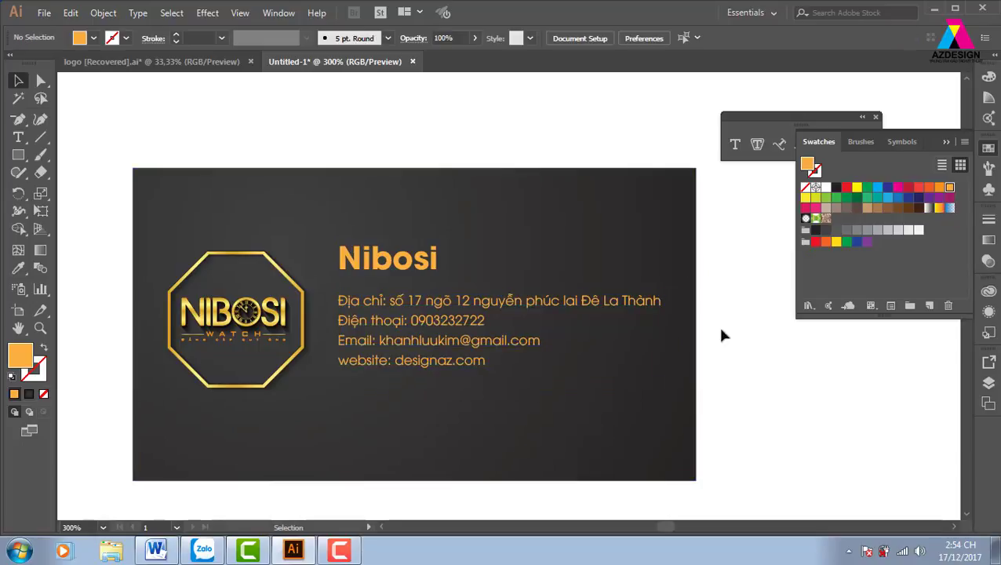
left_click(442, 303)
key("Down")
key("Down")
key("Down")
key("Down")
key("Down")
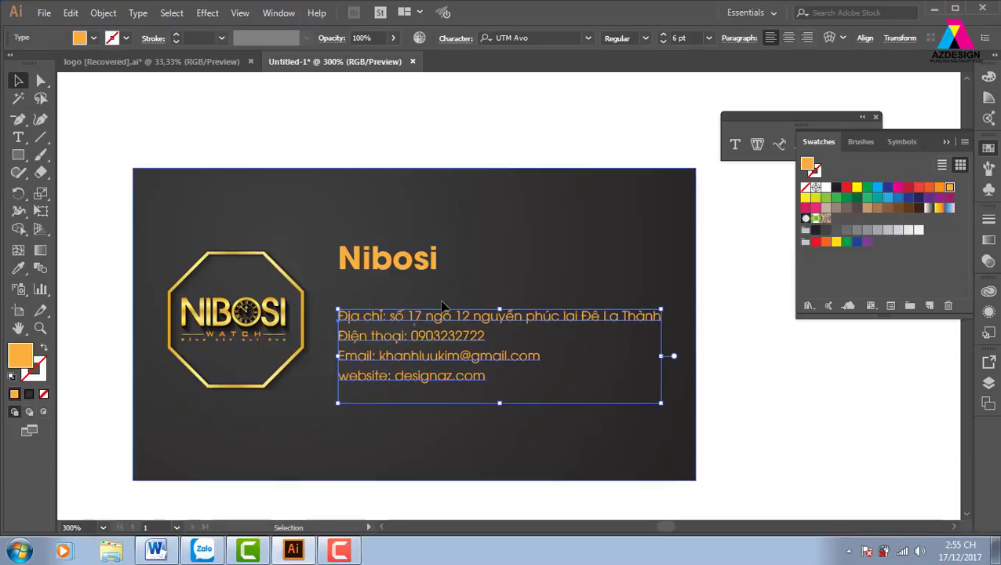
key("Down")
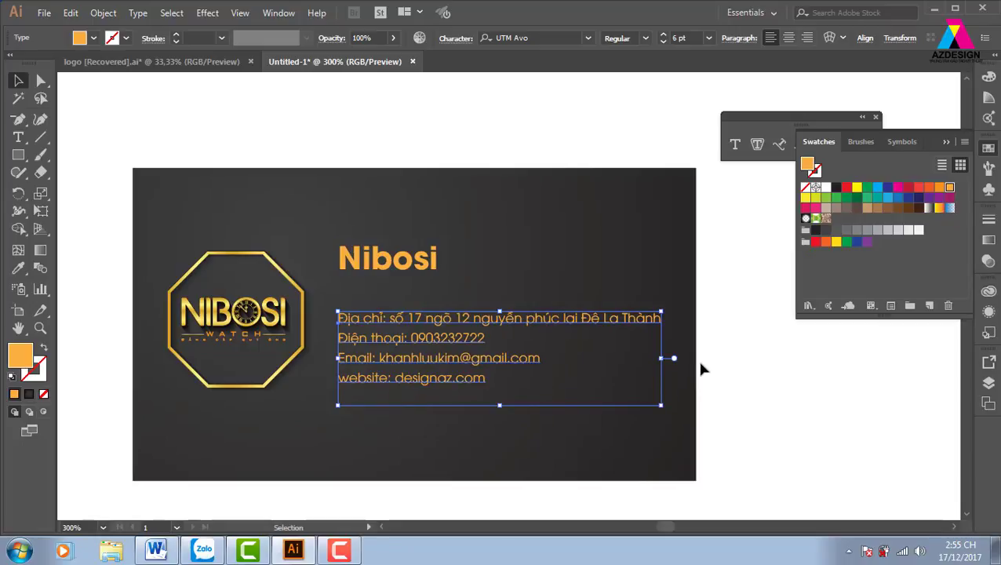
left_click(832, 400)
Step: Insert a bold line with the contact person's name above the address line
key("t")
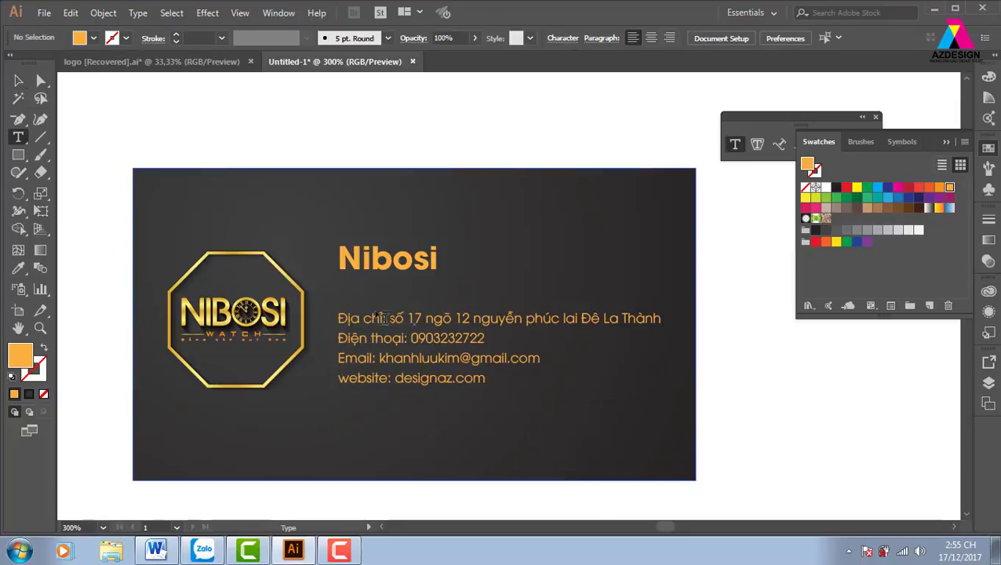
left_click(339, 318)
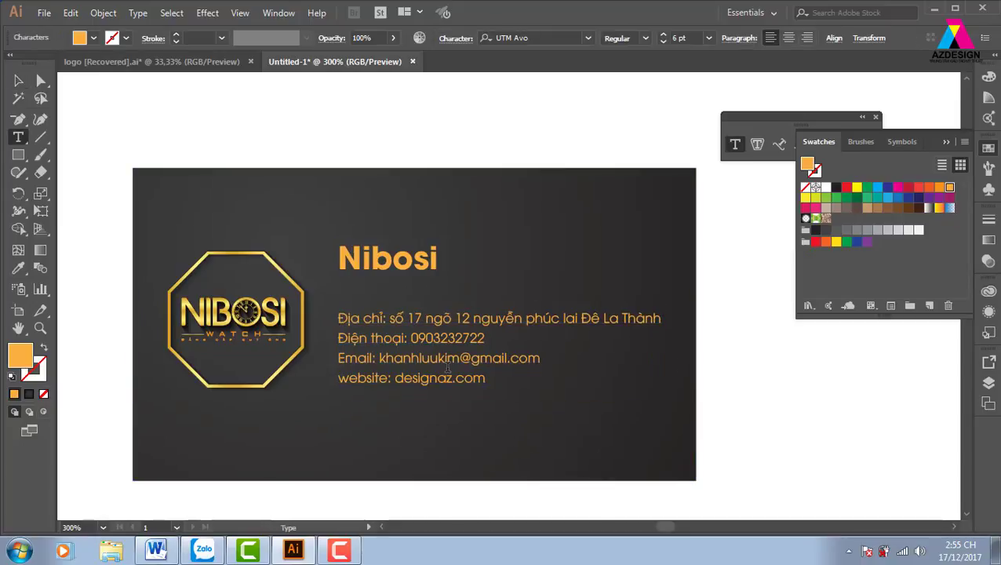
key("Return")
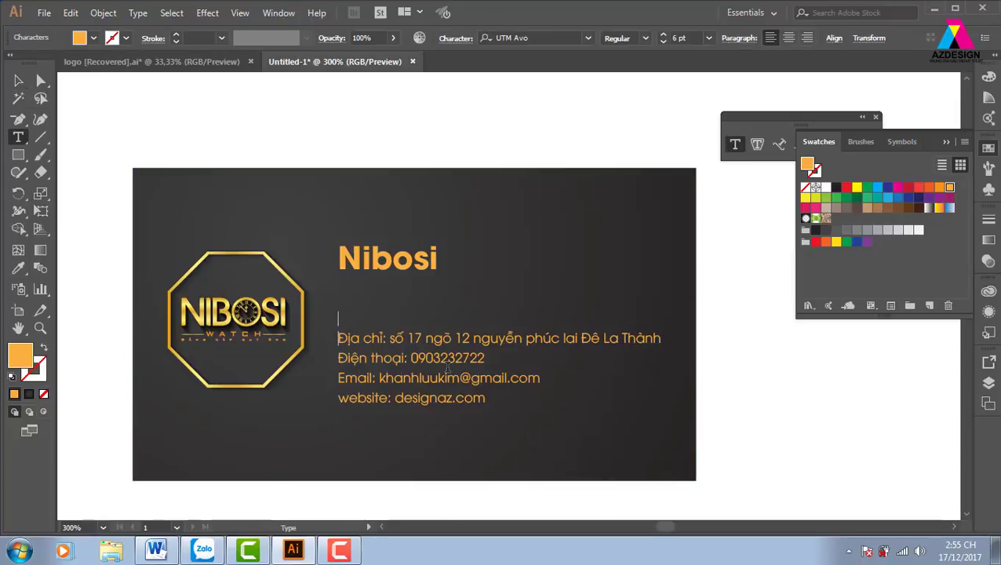
type("Luu")
key("BackSpace")
type("ánh")
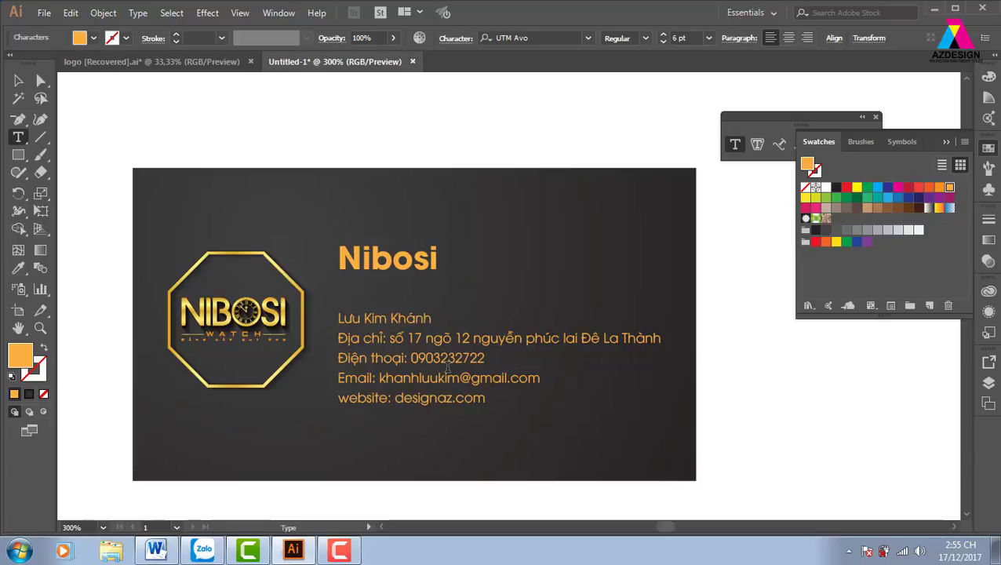
left_click_drag(431, 318, 329, 320)
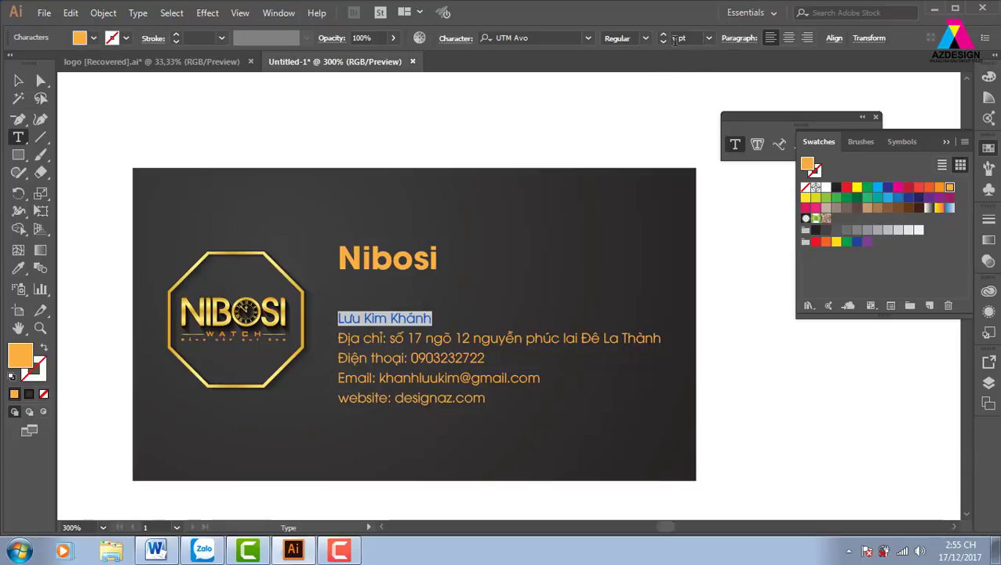
left_click(646, 39)
left_click(636, 81)
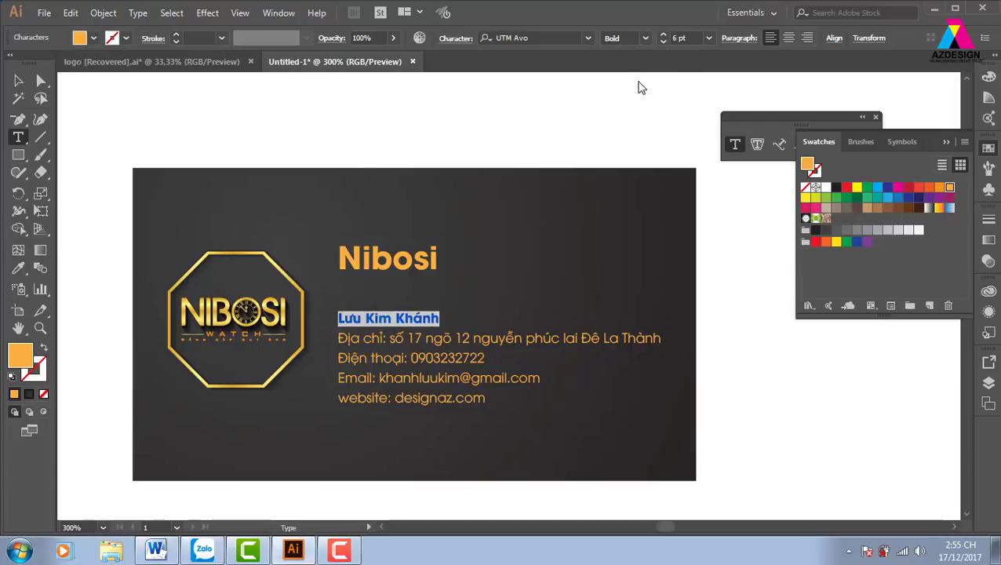
Step: Move the contact block up to sit directly beneath the Nibosi heading
left_click(18, 80)
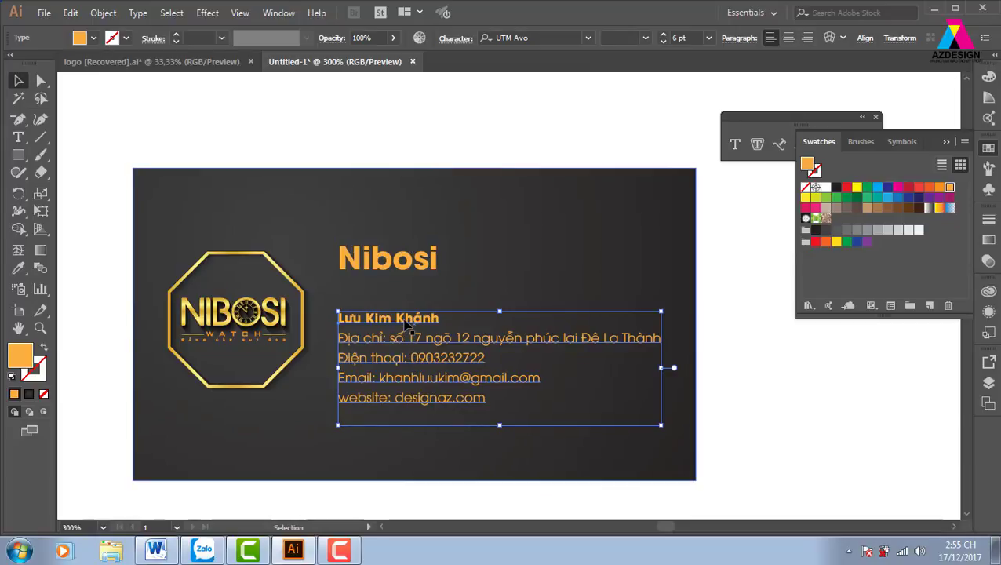
left_click_drag(405, 322, 450, 297)
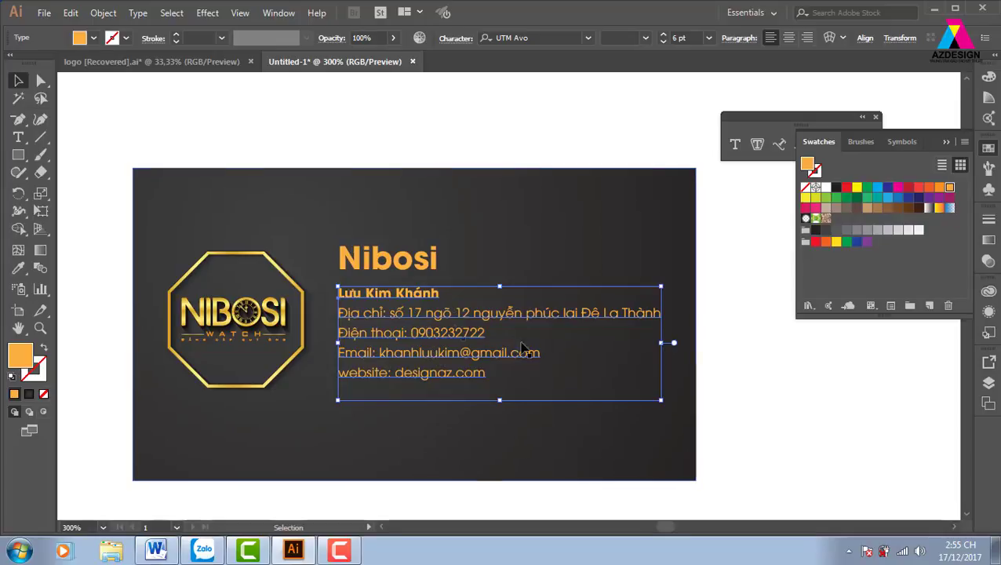
left_click(780, 365)
left_click(420, 266)
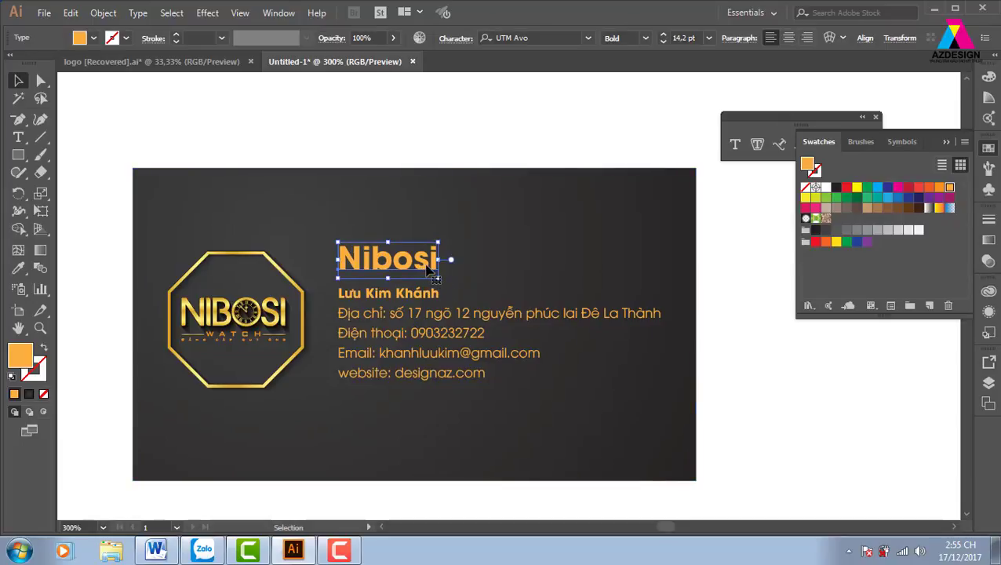
Step: Extend the heading text to read 'Nibosi Watch'
double_click(436, 264)
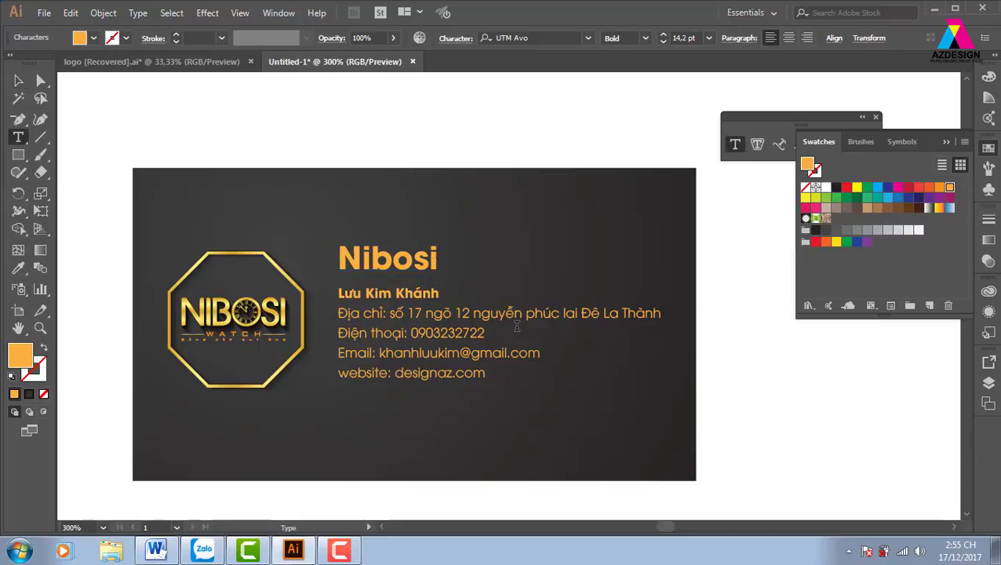
type("u")
key("BackSpace")
type("WWa")
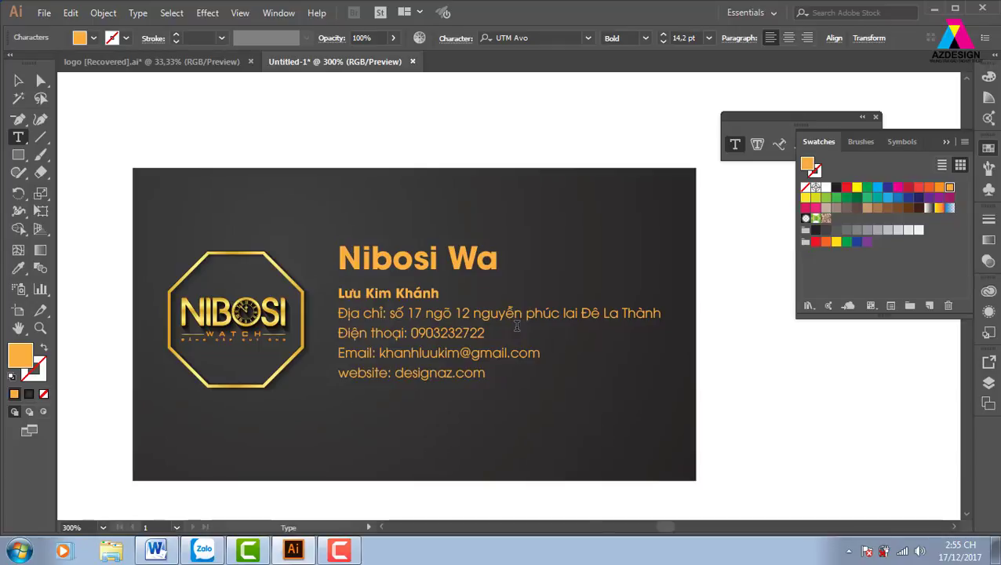
type("t")
type("cj")
key("BackSpace")
type("h")
left_click(18, 80)
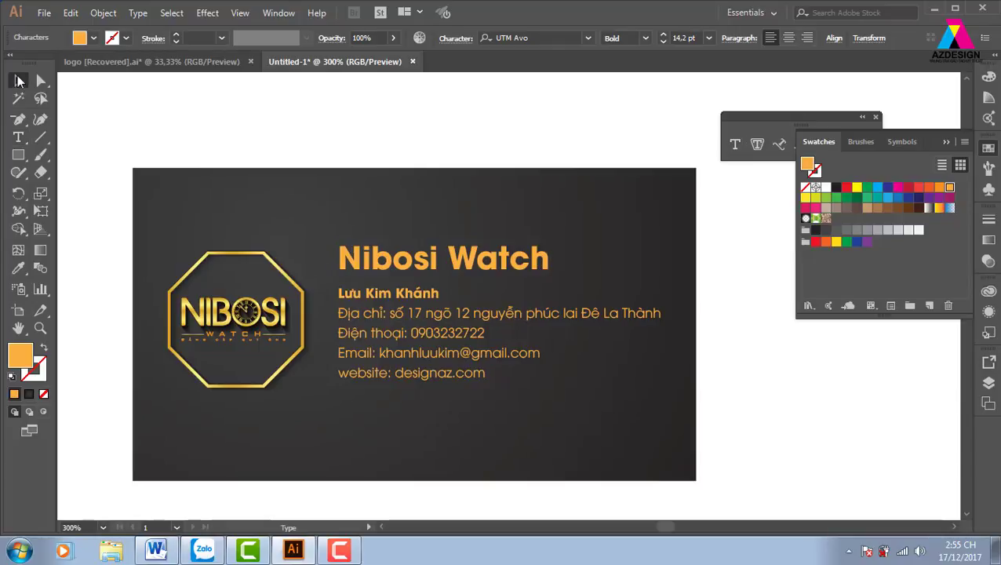
Step: Set the word 'Watch' in the heading to Regular weight
double_click(455, 263)
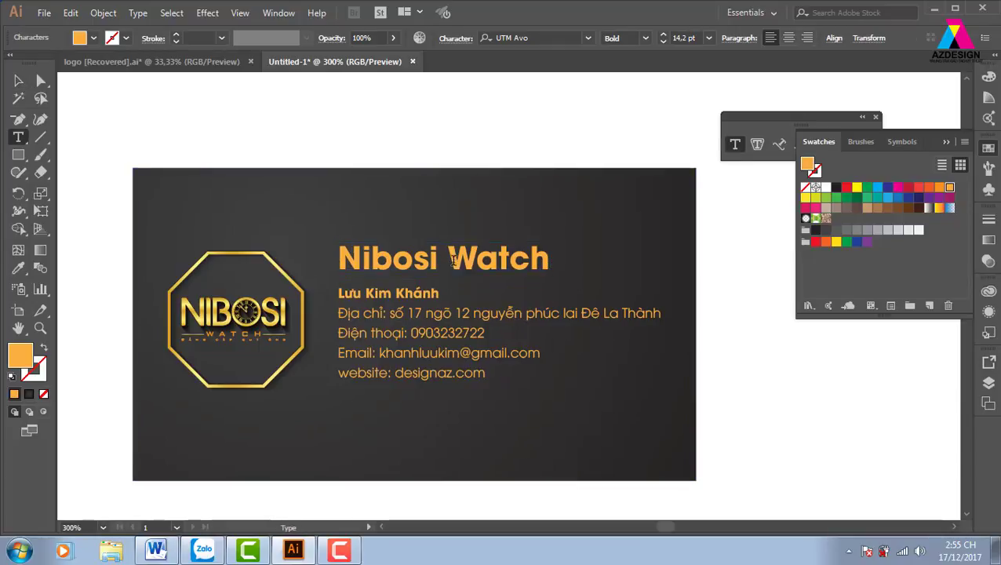
key("ctrl+a")
left_click(531, 255)
left_click_drag(449, 257, 550, 262)
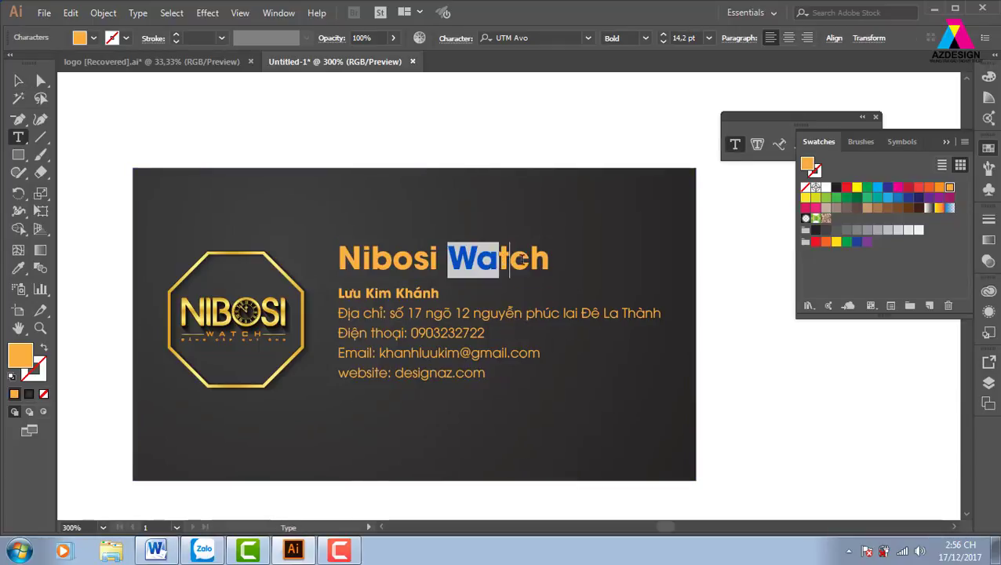
left_click(645, 37)
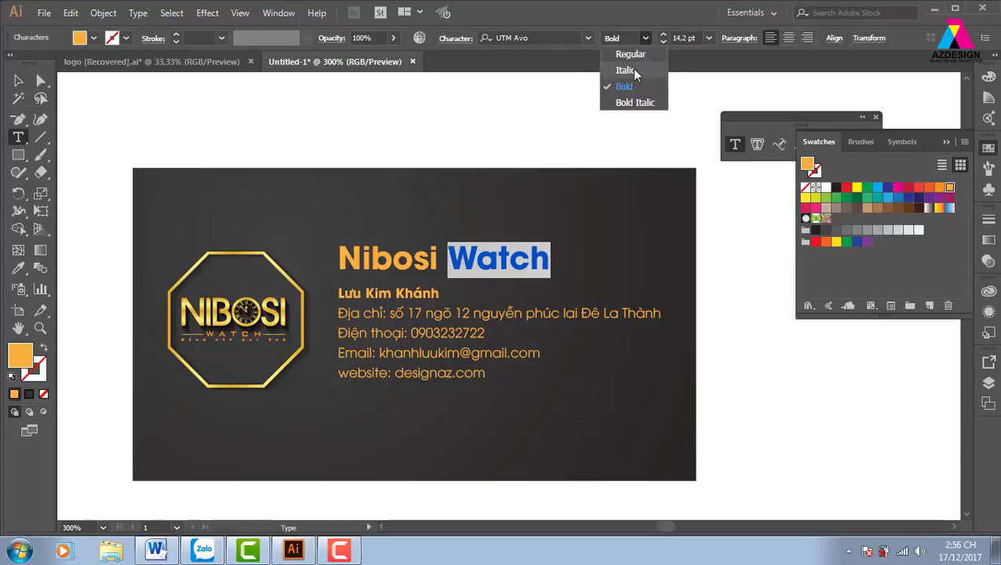
left_click(631, 54)
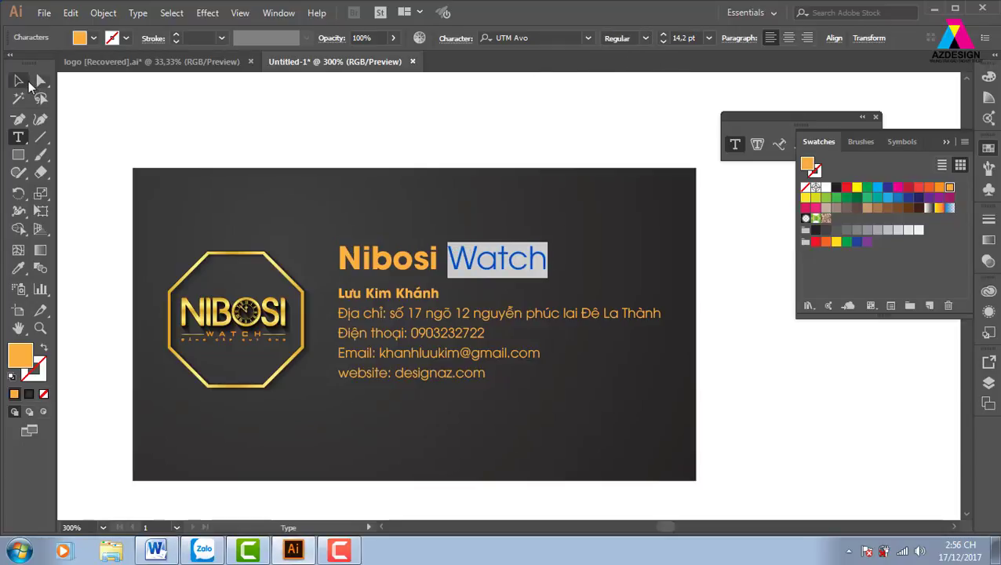
left_click(19, 80)
left_click(407, 128)
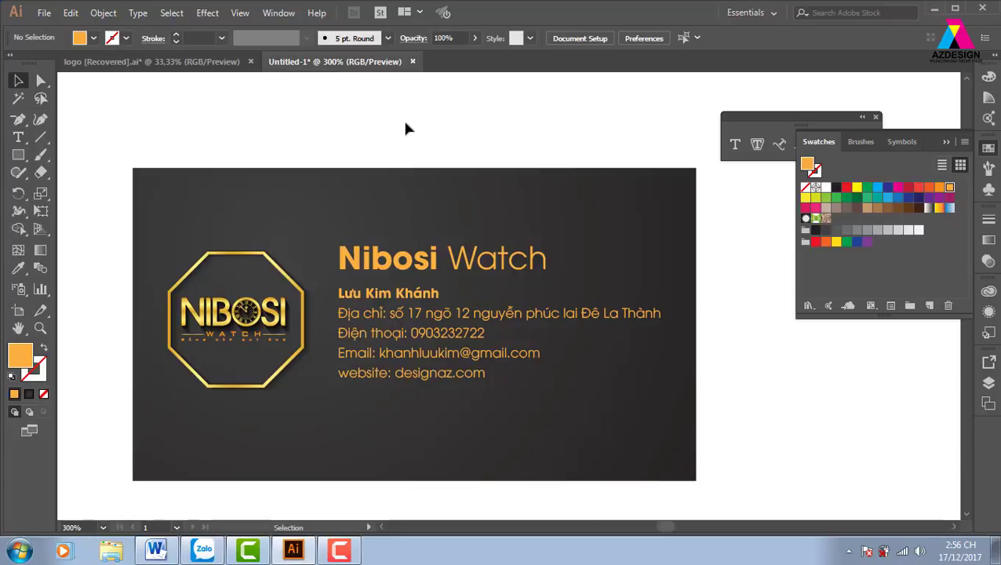
Step: Nudge the Nibosi Watch heading and the contact block slightly lower
left_click(419, 273)
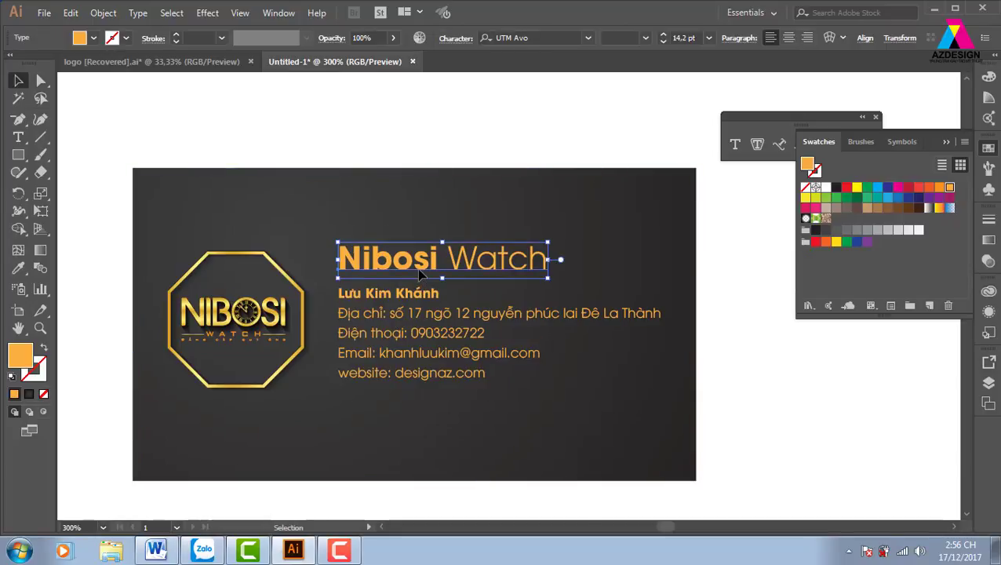
key("Down")
key("Down")
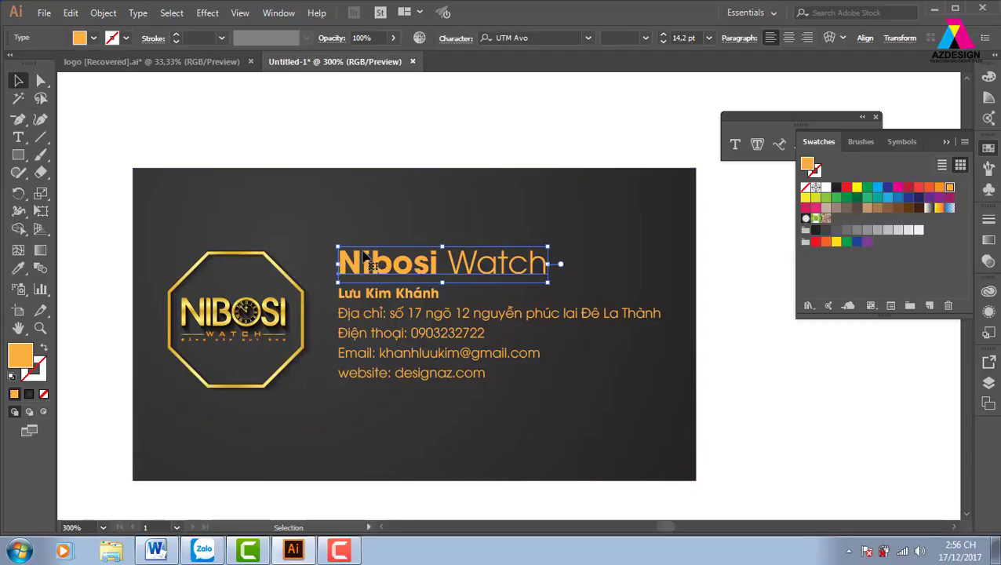
left_click_drag(363, 254, 364, 258)
left_click(370, 299)
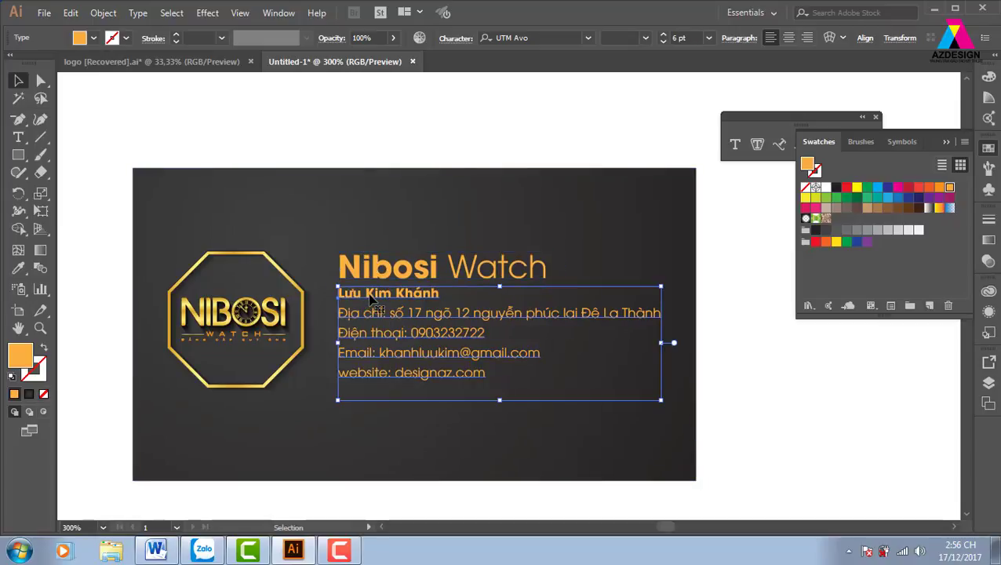
key("Down")
key("Down")
key("Down")
key("Down")
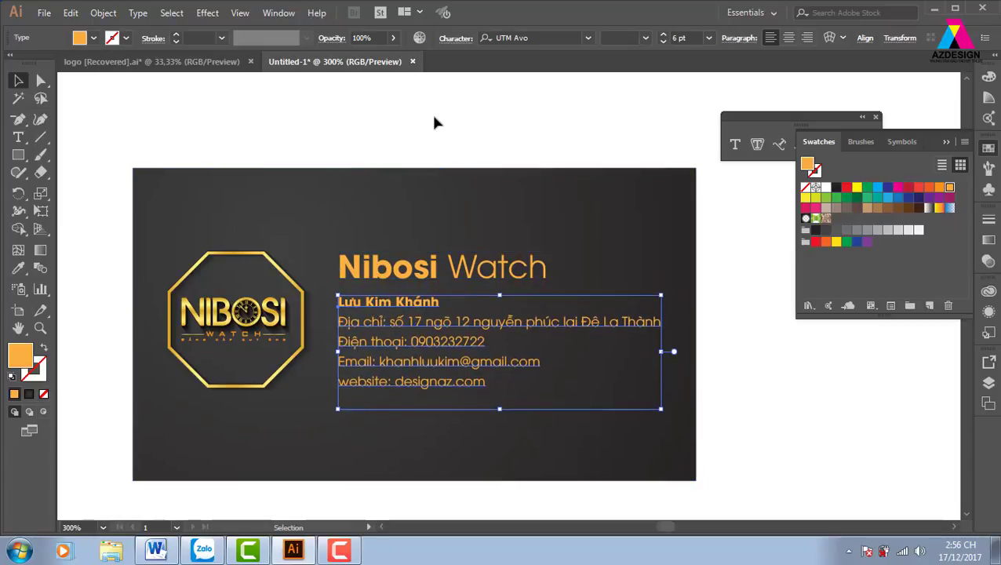
left_click(433, 118)
Step: Draw a vertical divider between logo and text and give it the octagon's gold gradient stroke
left_click(40, 136)
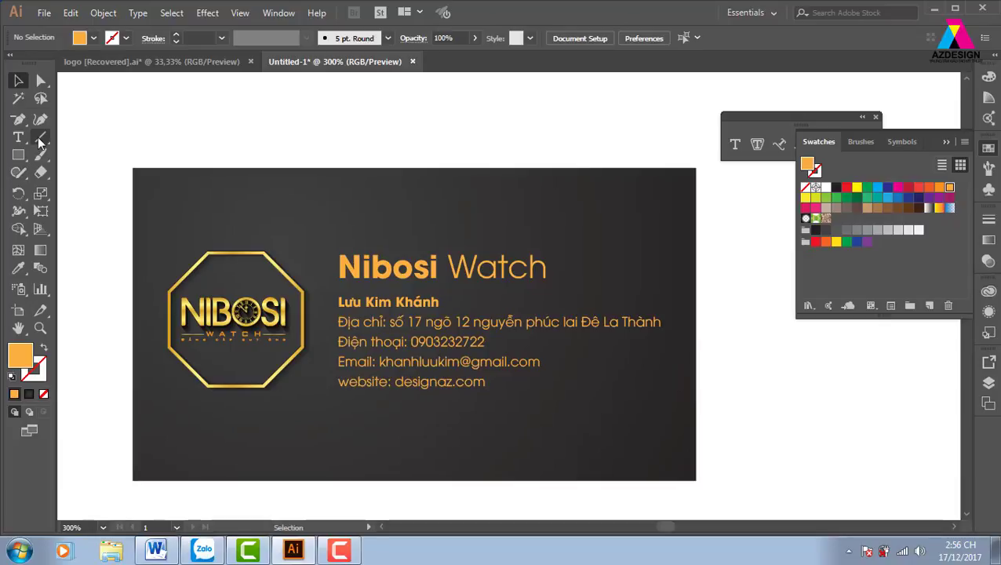
left_click_drag(320, 238, 321, 426)
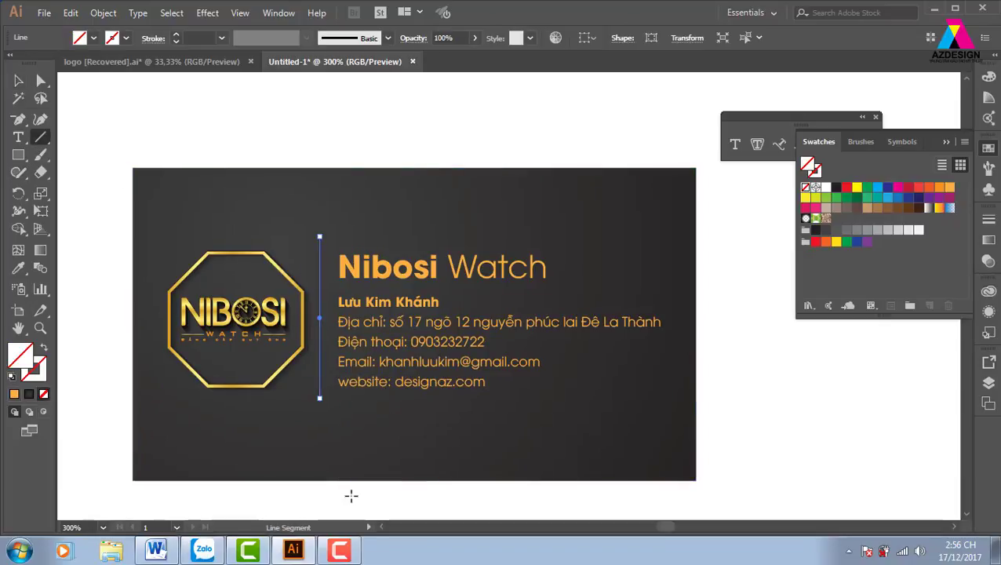
key("ctrl+plus")
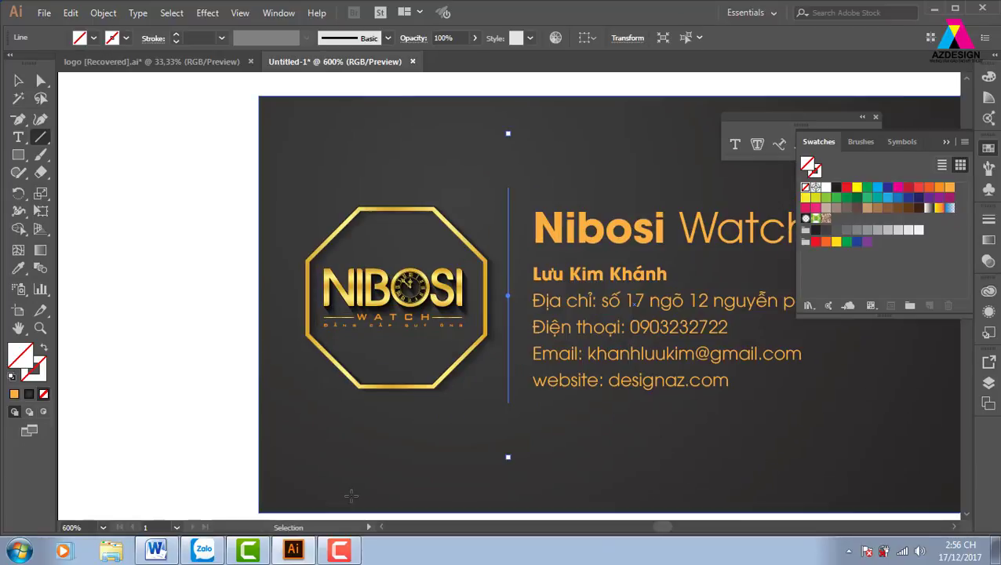
key("ctrl+plus")
key("i")
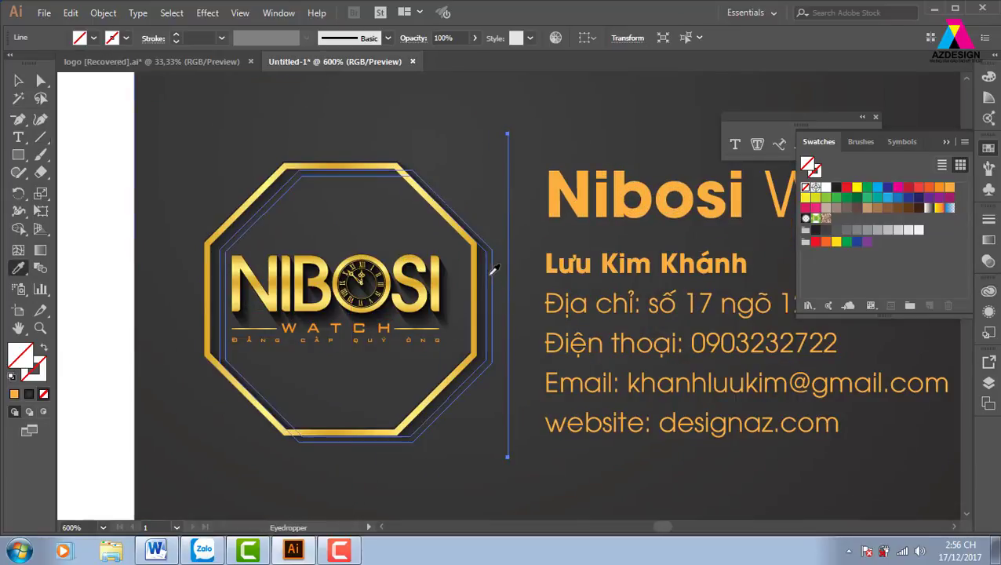
left_click(477, 255)
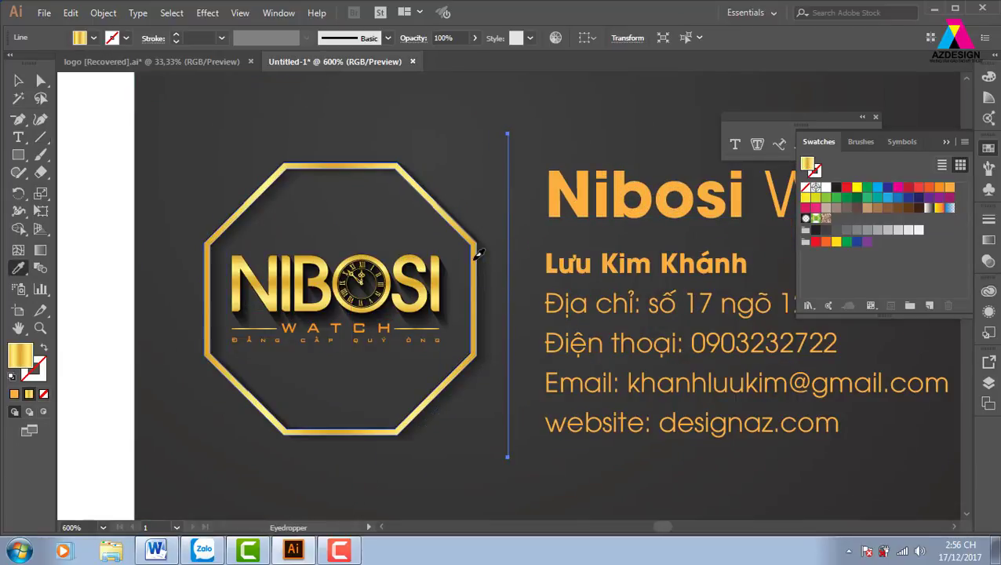
left_click(18, 80)
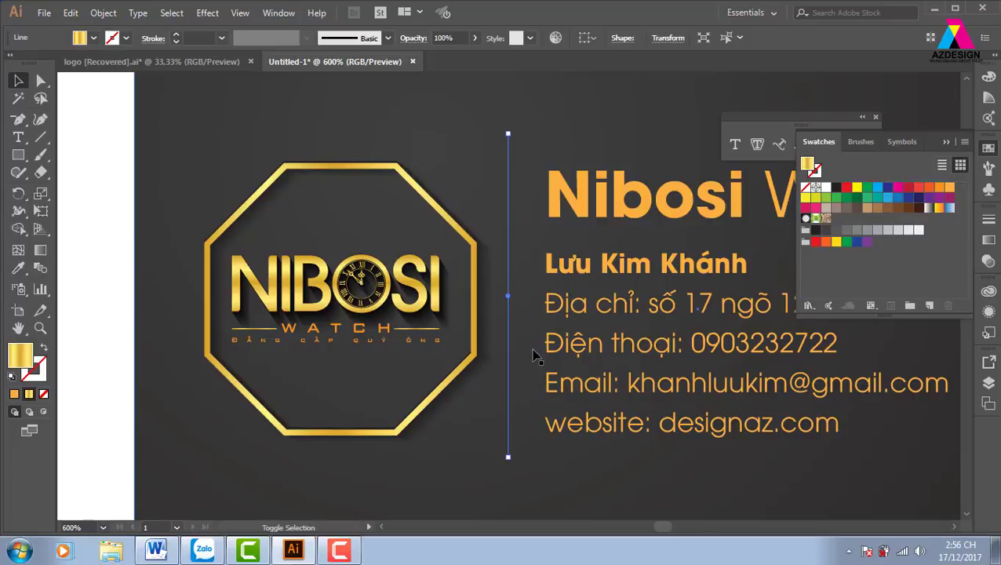
key("shift+x")
left_click(117, 358)
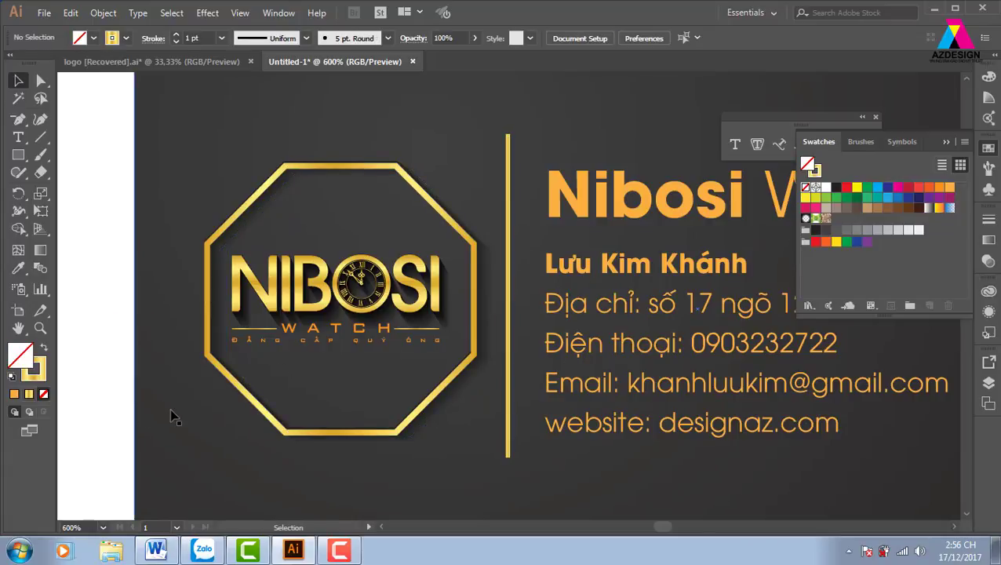
Step: Set the gold divider line's stroke weight to 0.5 pt
left_click(508, 422)
left_click(221, 38)
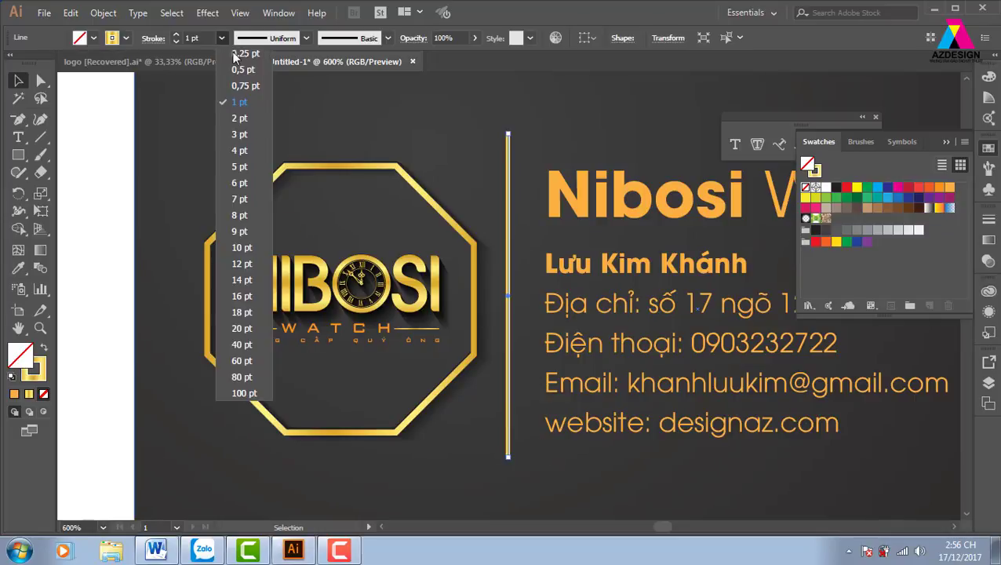
left_click(238, 71)
left_click(118, 205)
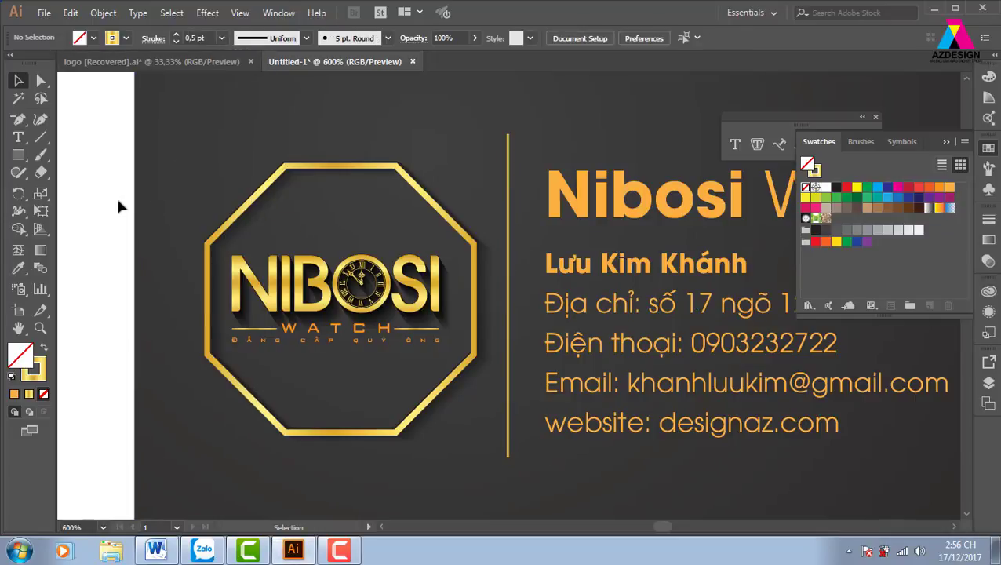
key("ctrl+minus")
key("ctrl+minus")
key("ctrl+minus")
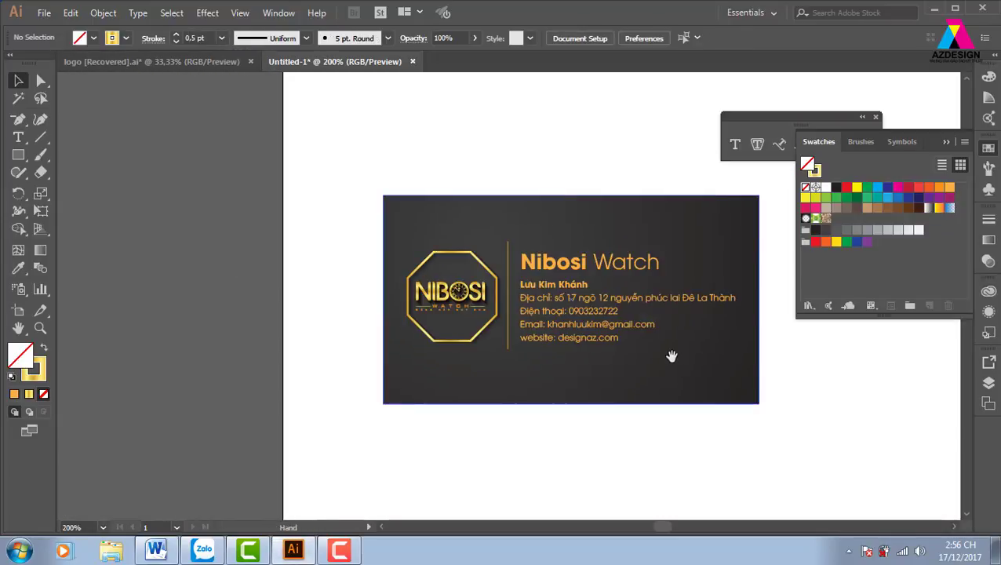
Step: Drag the divider's end anchors so it spans from the Nibosi Watch heading to the website line
left_click_drag(670, 353, 596, 359)
key("z")
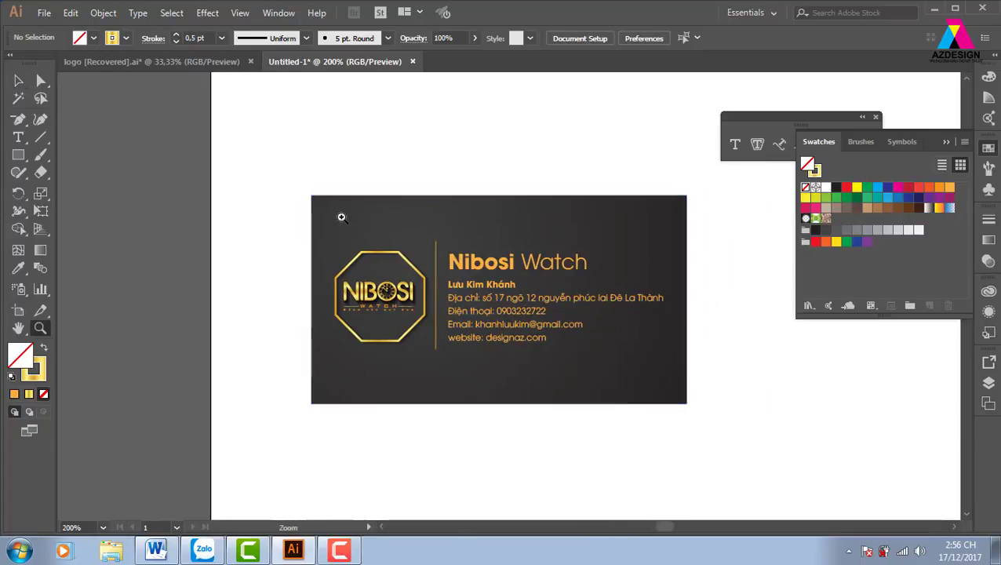
left_click_drag(280, 195, 645, 382)
key("a")
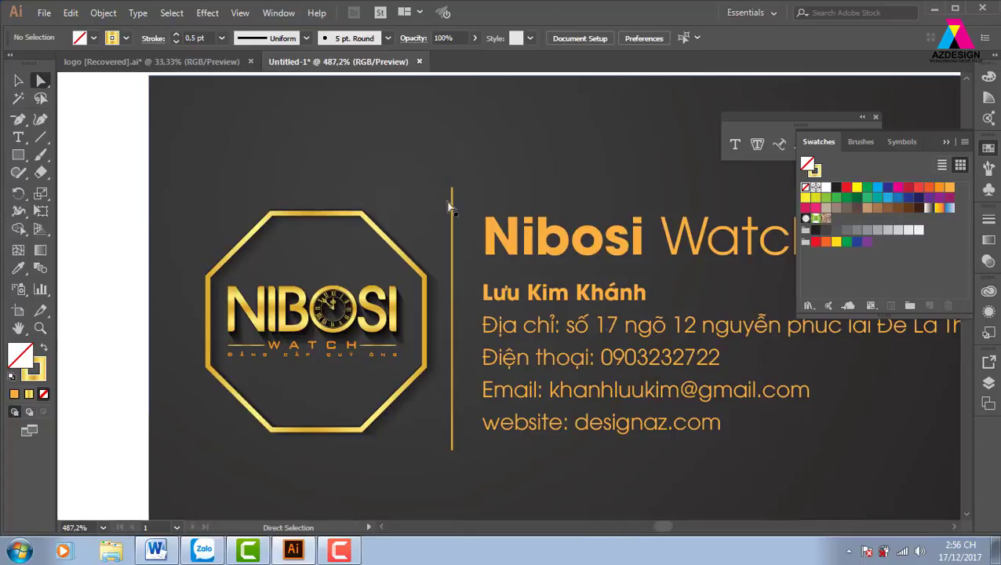
left_click(453, 190)
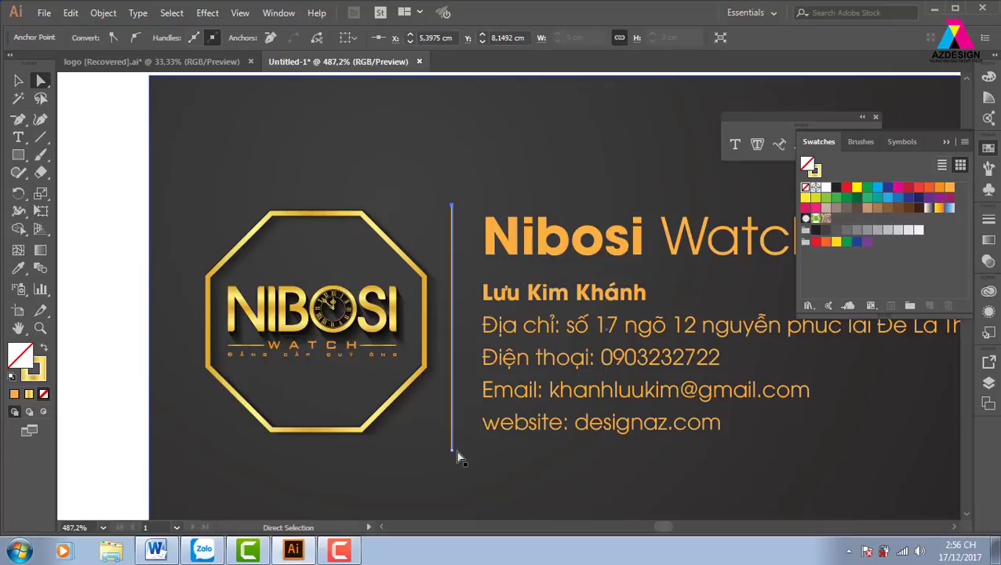
left_click_drag(451, 442, 453, 456)
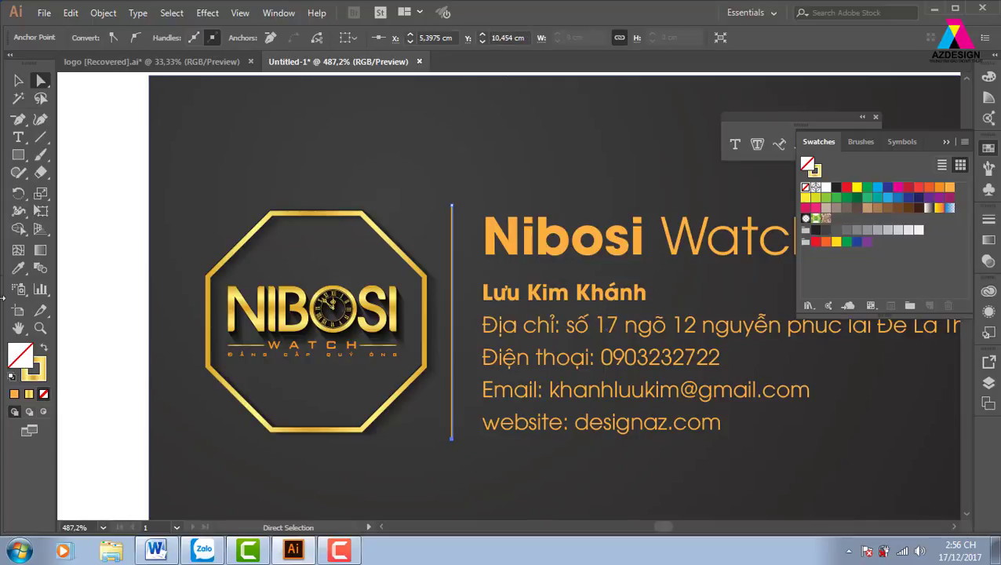
left_click(17, 83)
left_click(93, 172)
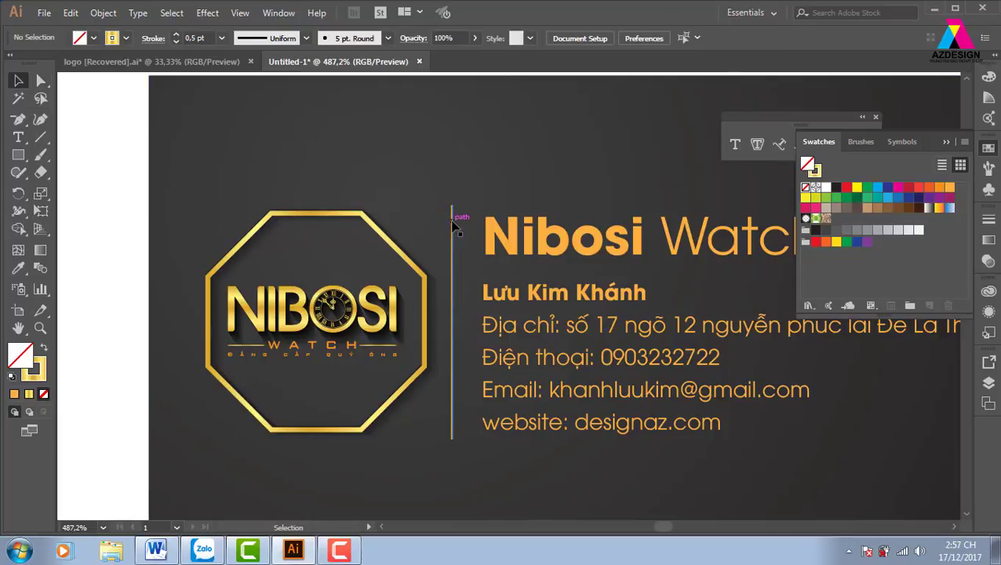
left_click_drag(458, 286, 349, 238)
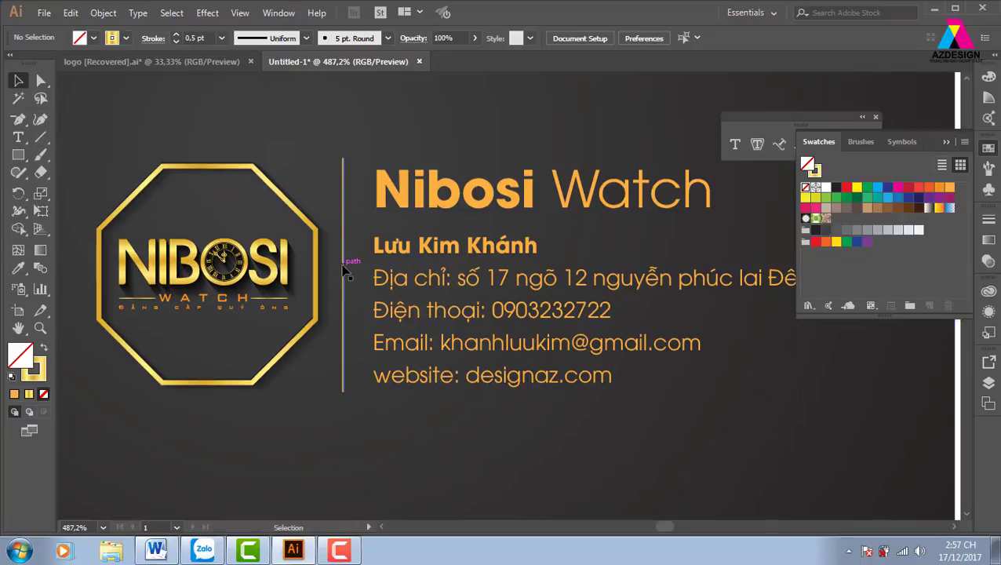
left_click(343, 271)
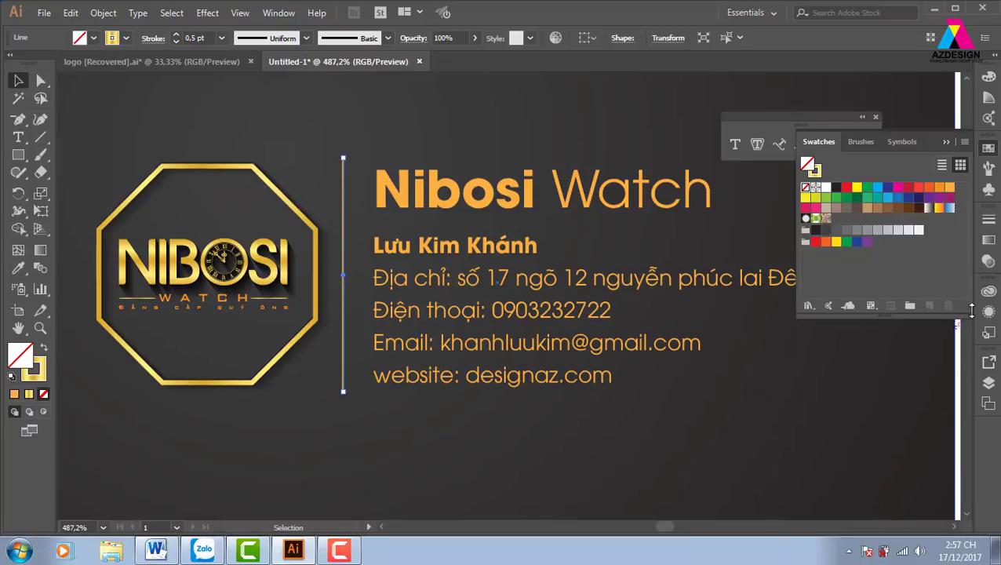
Step: Make an unclipped opacity mask on the divider and draw a tall rectangle covering the line
left_click(989, 260)
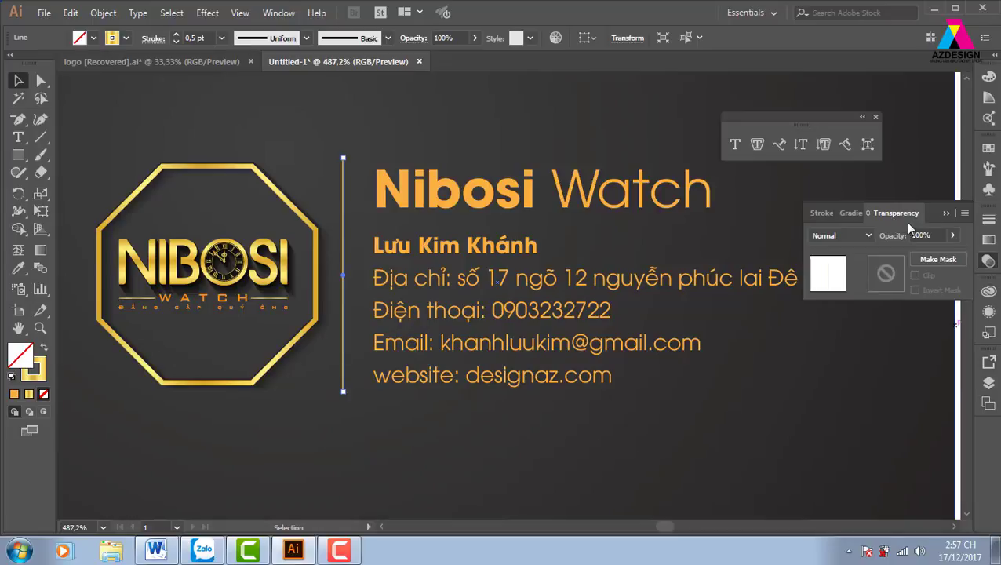
double_click(891, 283)
left_click(915, 276)
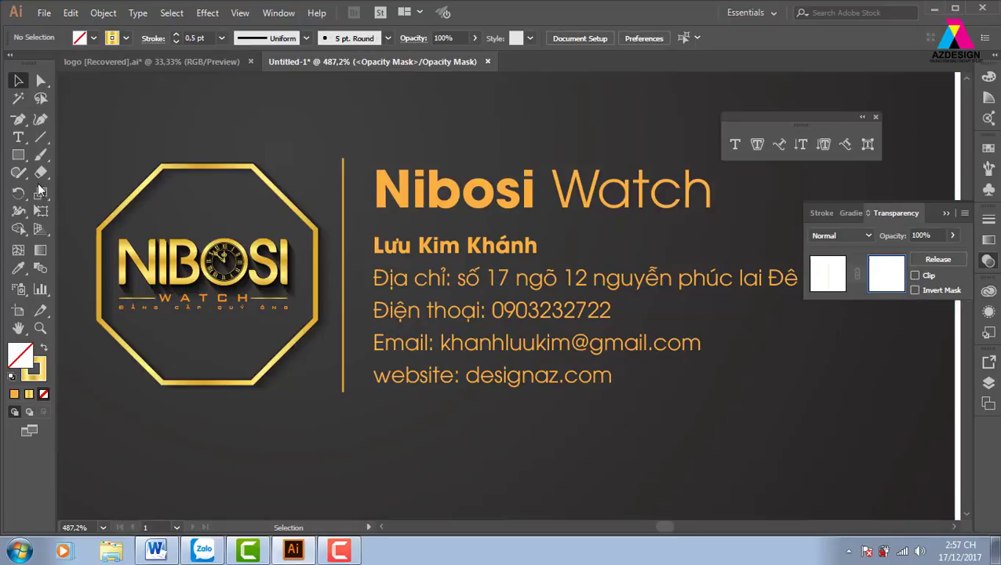
left_click(18, 154)
left_click_drag(319, 147, 354, 404)
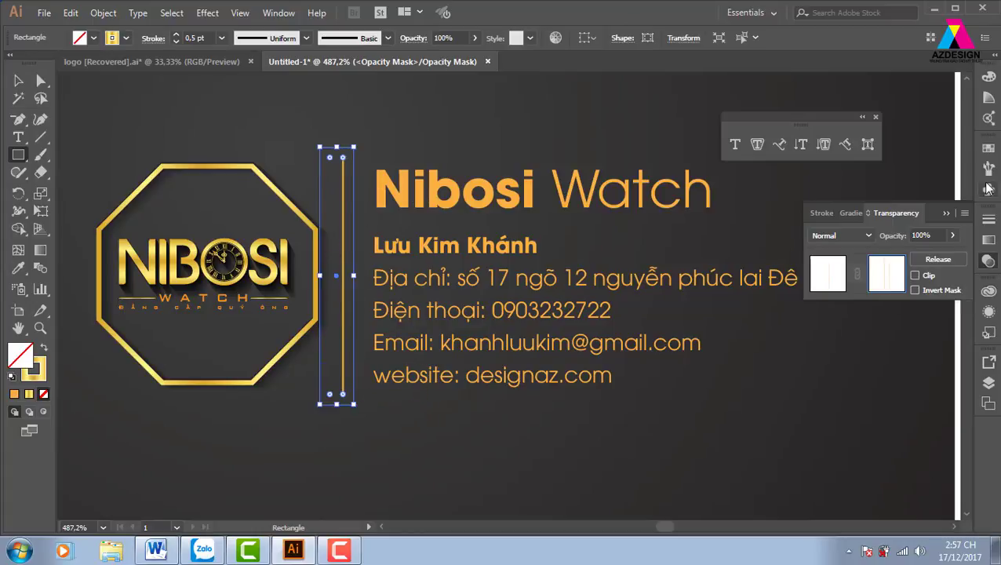
Step: Fill the mask rectangle with the white-to-black gradient running vertically along the line
left_click(989, 148)
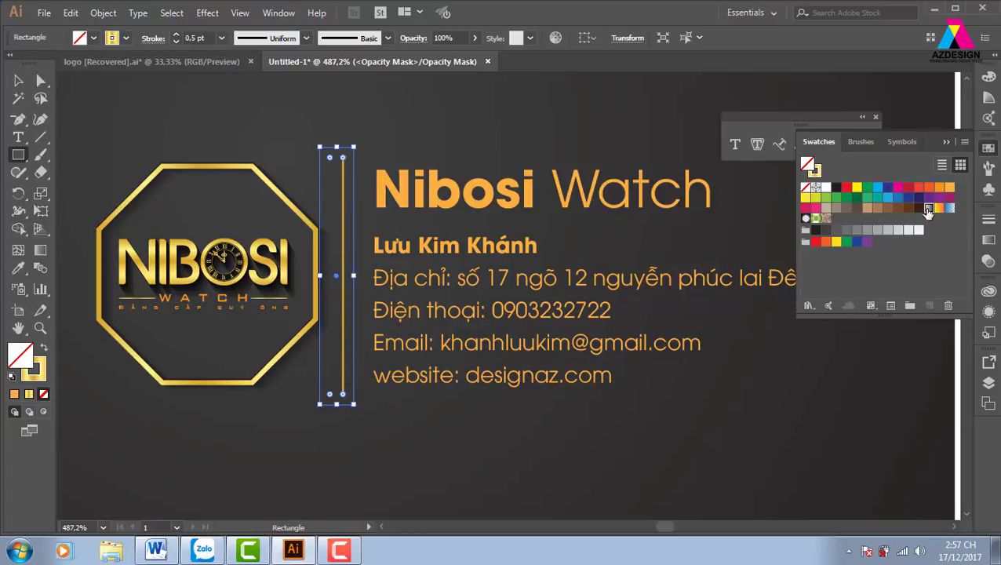
left_click(929, 208)
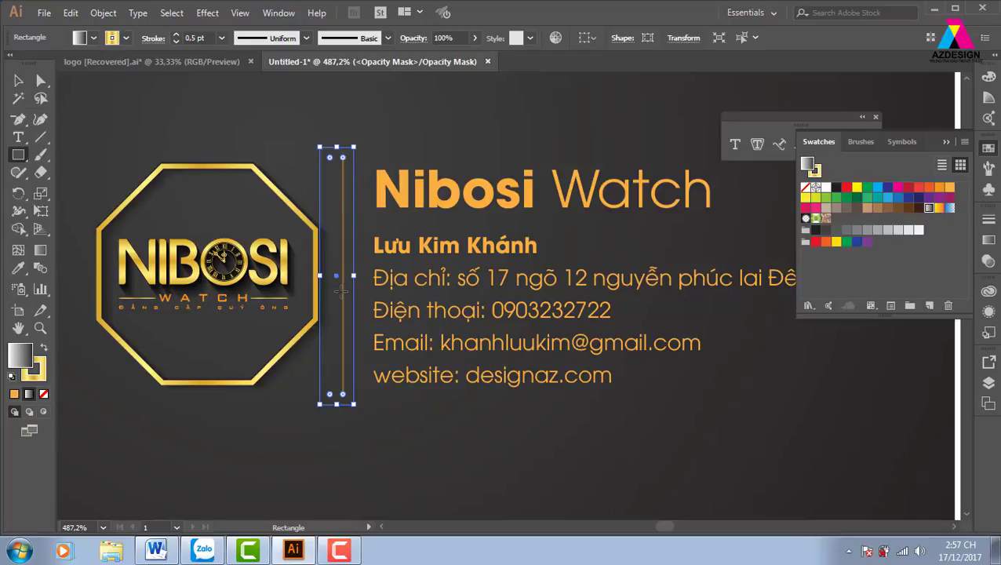
left_click(988, 261)
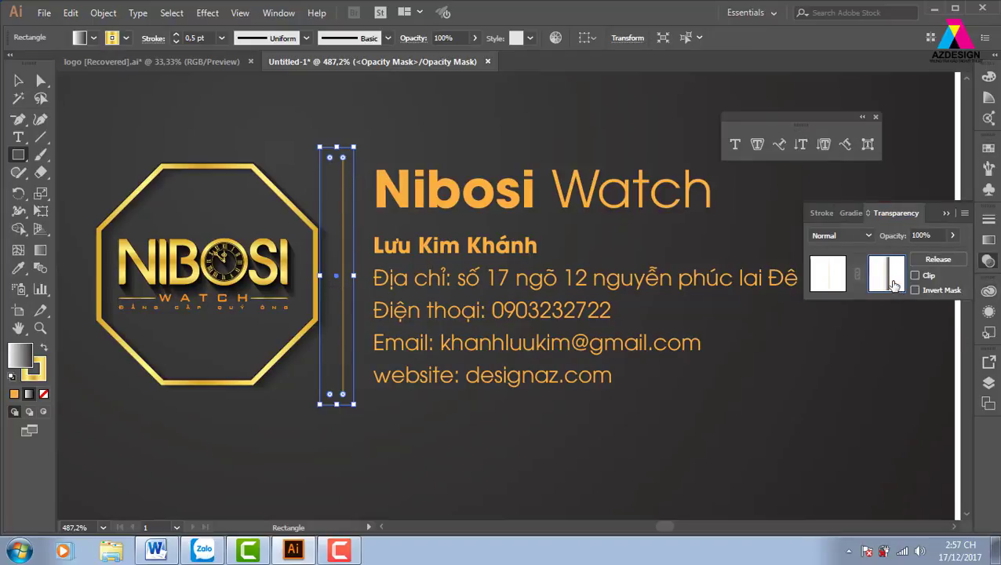
key("g")
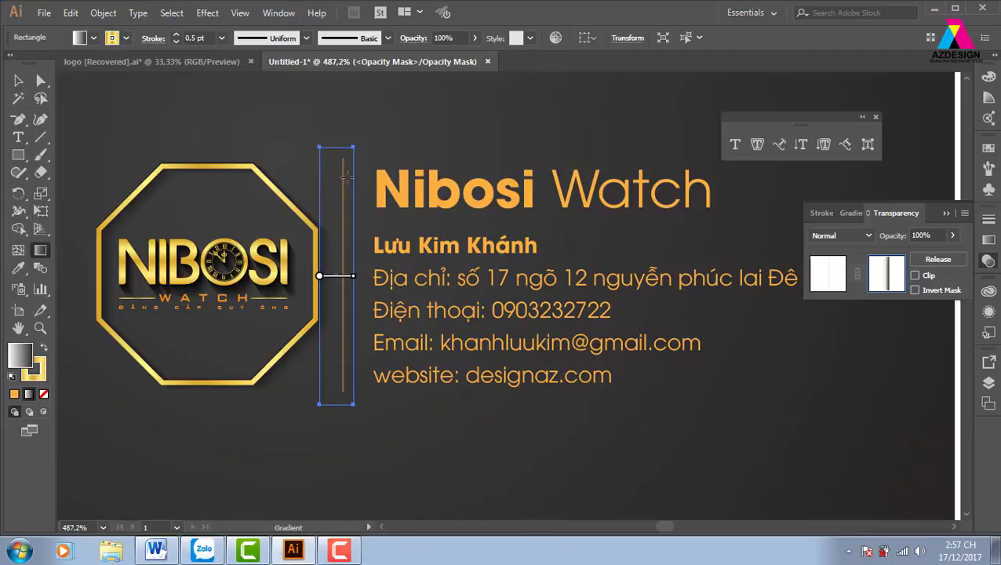
left_click_drag(342, 159, 336, 375)
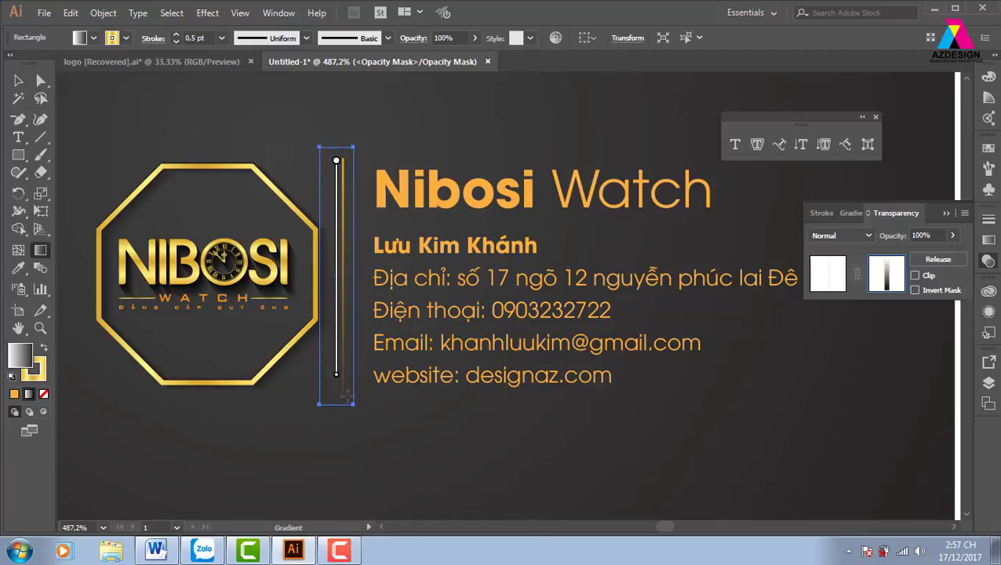
Step: Make the mask gradient's left stop black and add a white stop in the middle
left_click(988, 241)
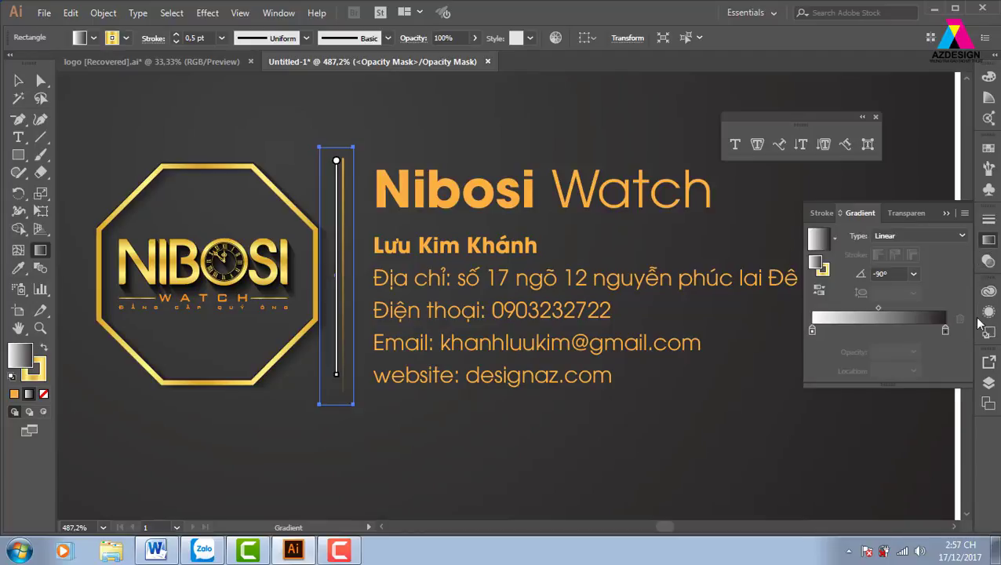
double_click(813, 330)
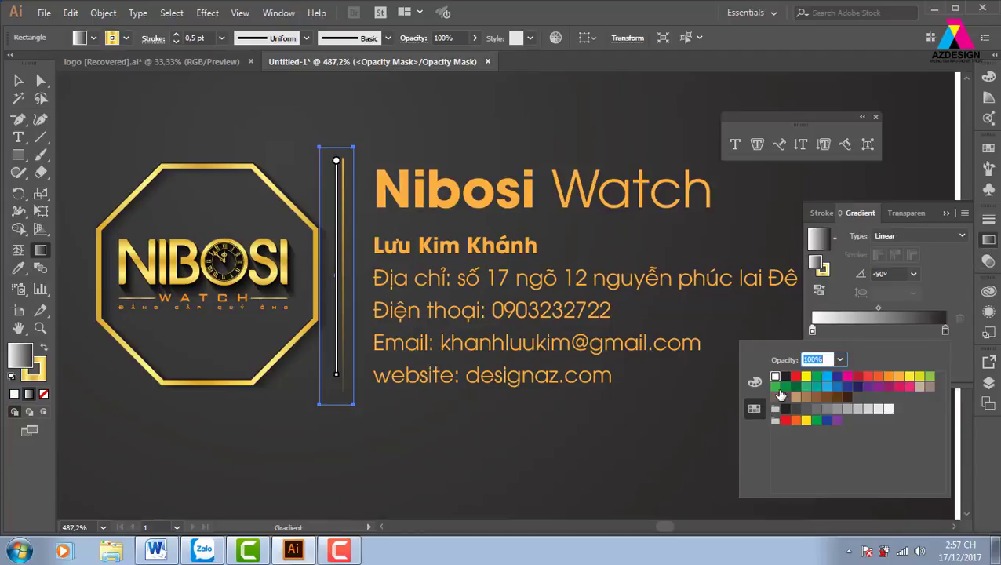
left_click(754, 384)
left_click(778, 461)
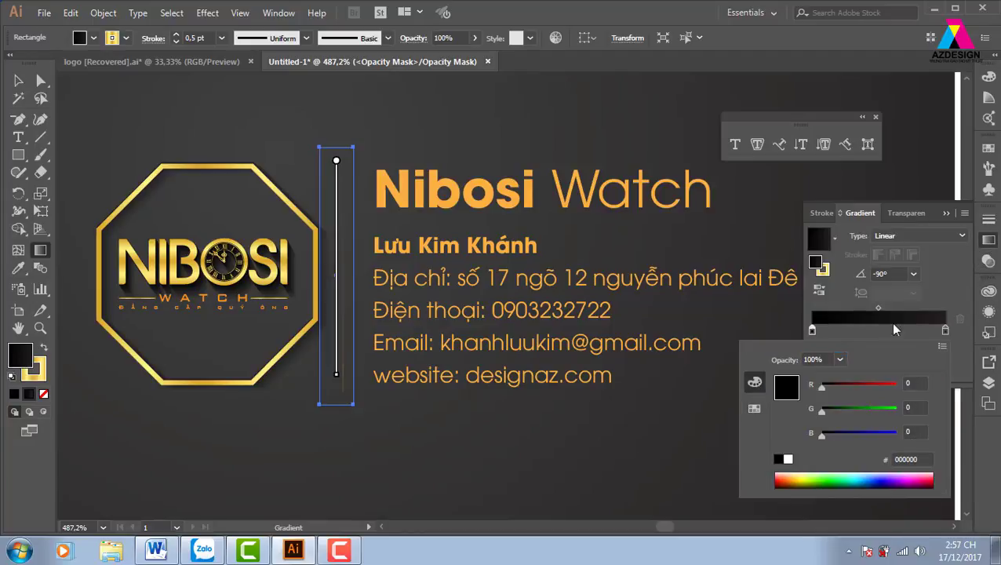
double_click(880, 333)
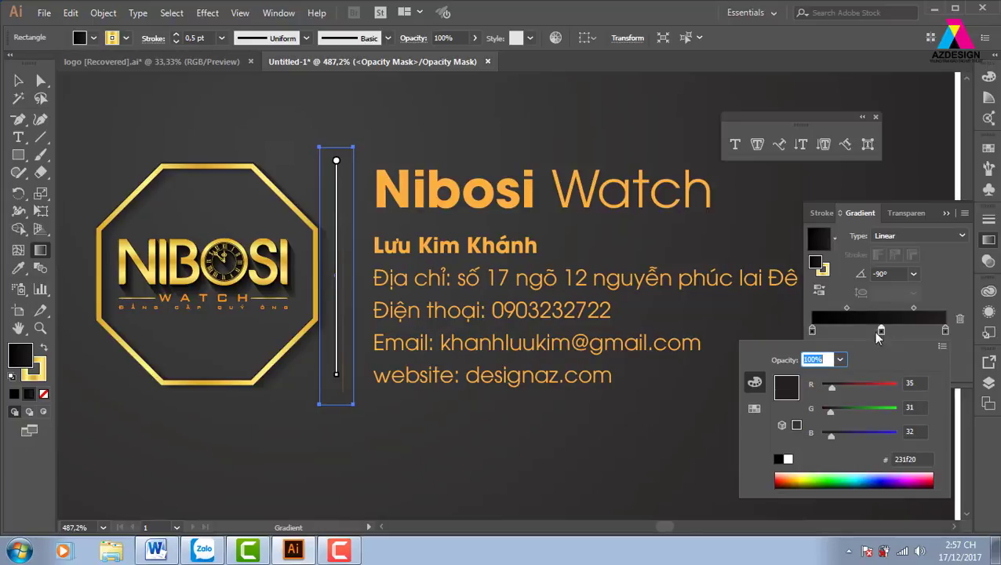
left_click(788, 460)
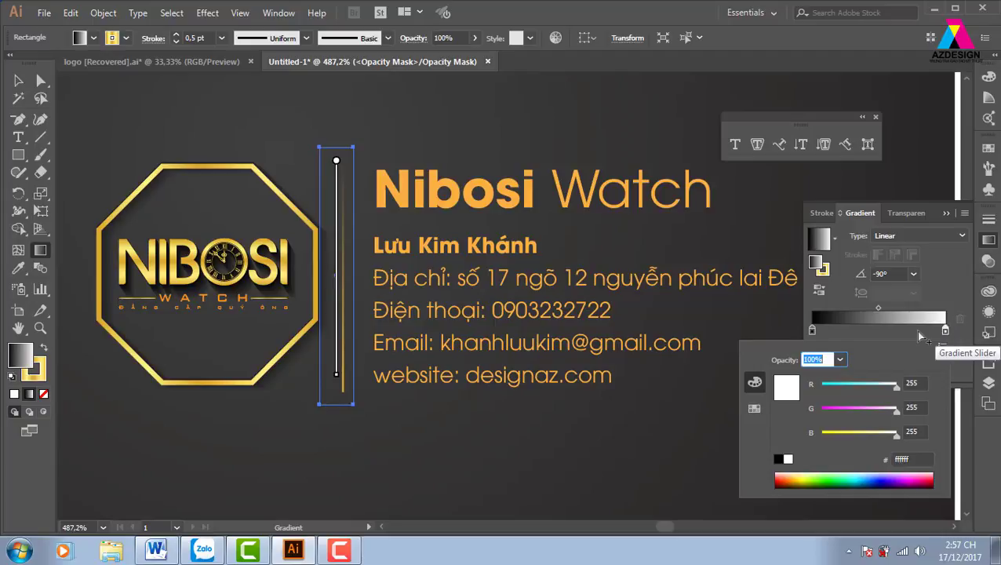
left_click(947, 332)
Step: Set the right gradient stop black and the middle stop white, then exit mask editing
double_click(946, 332)
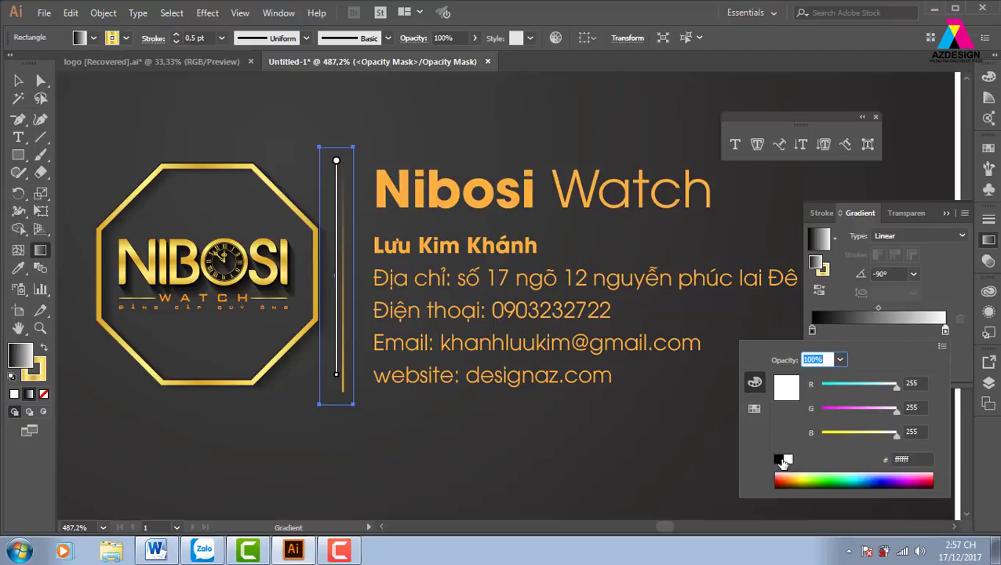
left_click(780, 460)
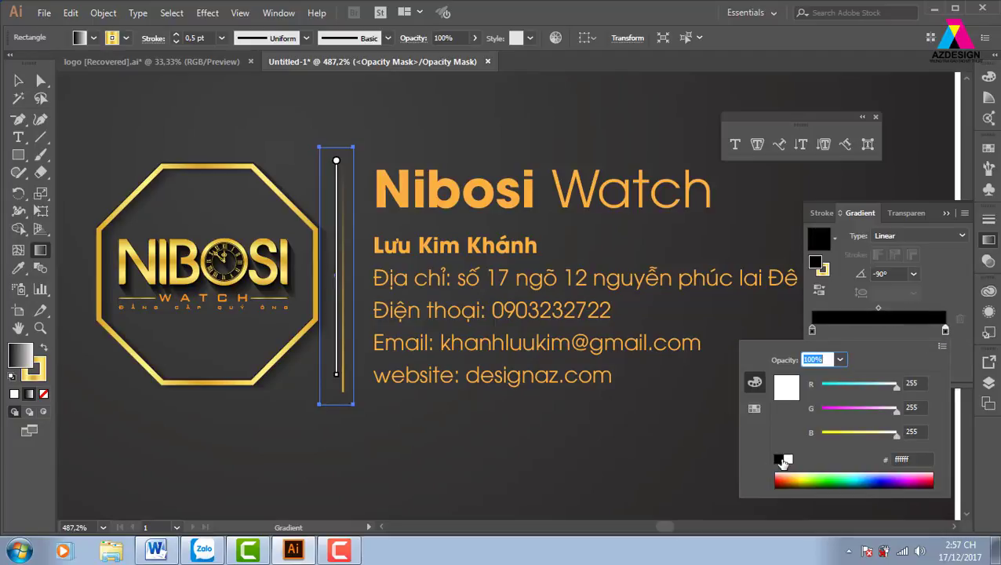
left_click(884, 335)
double_click(884, 333)
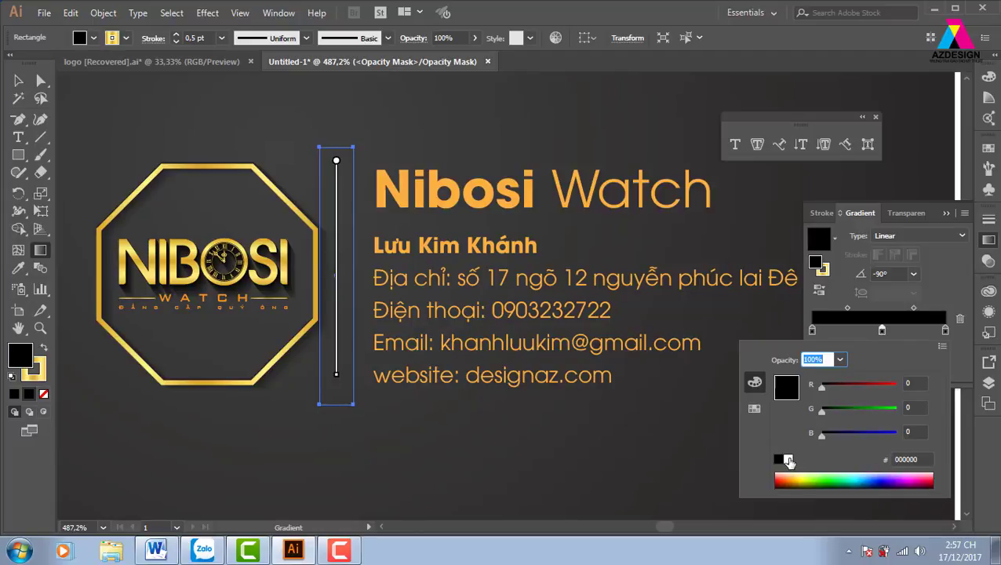
left_click(789, 460)
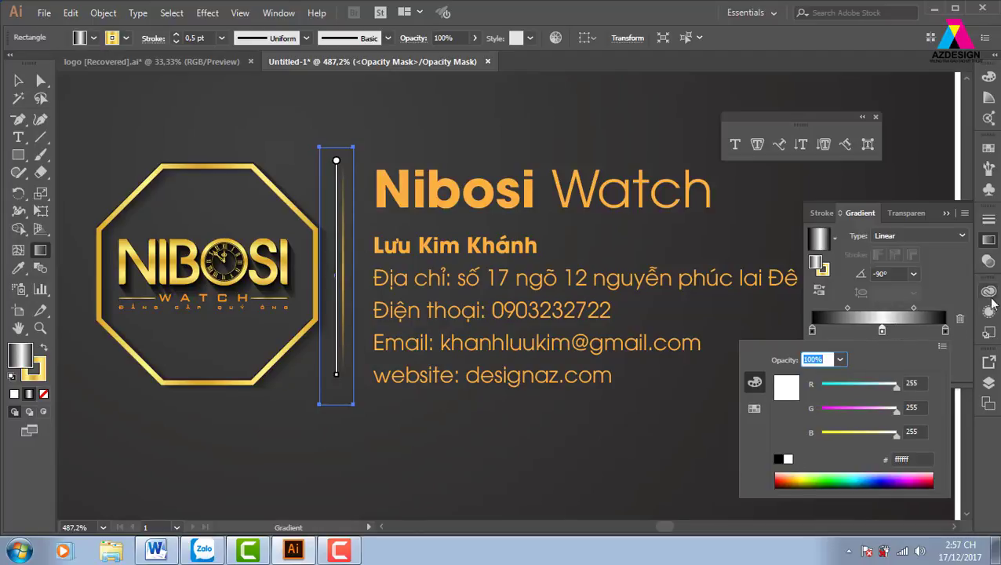
left_click(875, 296)
left_click(989, 259)
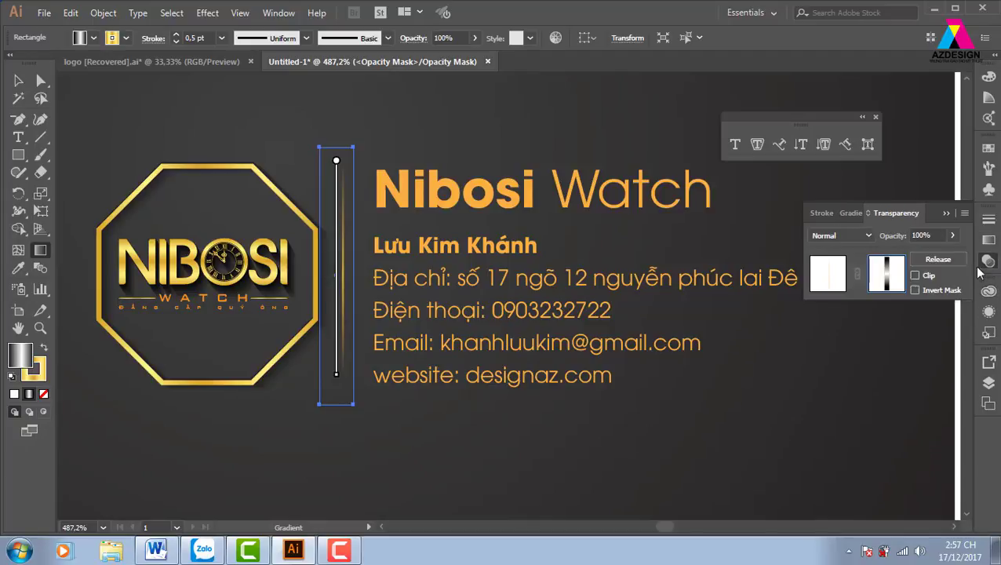
left_click(827, 272)
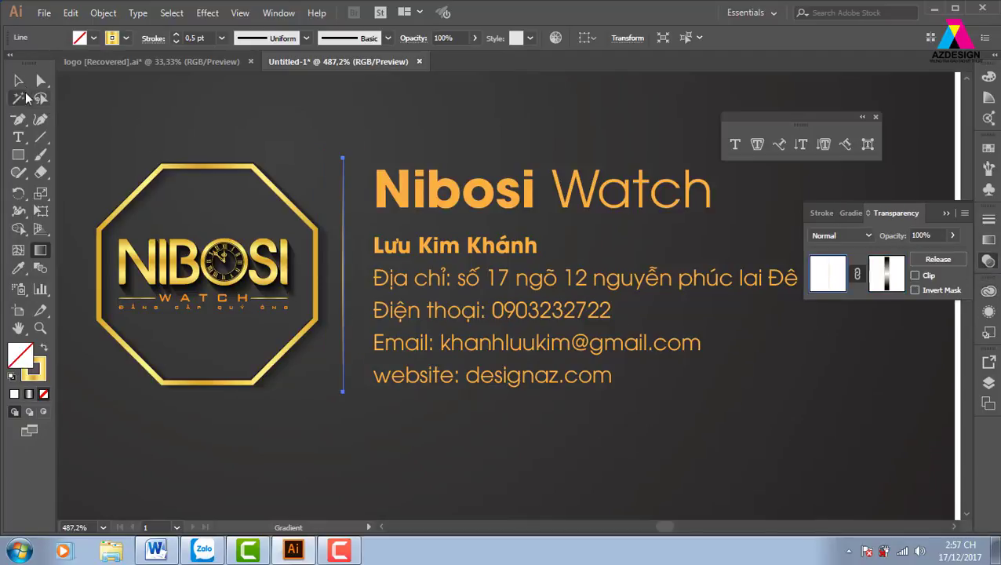
Step: Select the dark card background and zoom out to view the whole card with its faded divider
key("v")
left_click(462, 451)
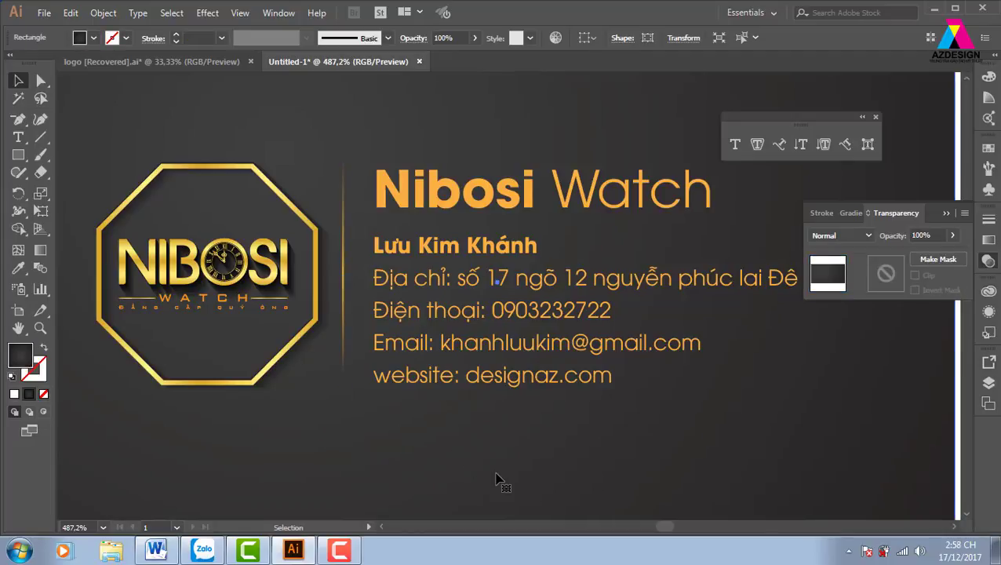
key("ctrl+minus")
key("ctrl+minus")
key("ctrl+minus")
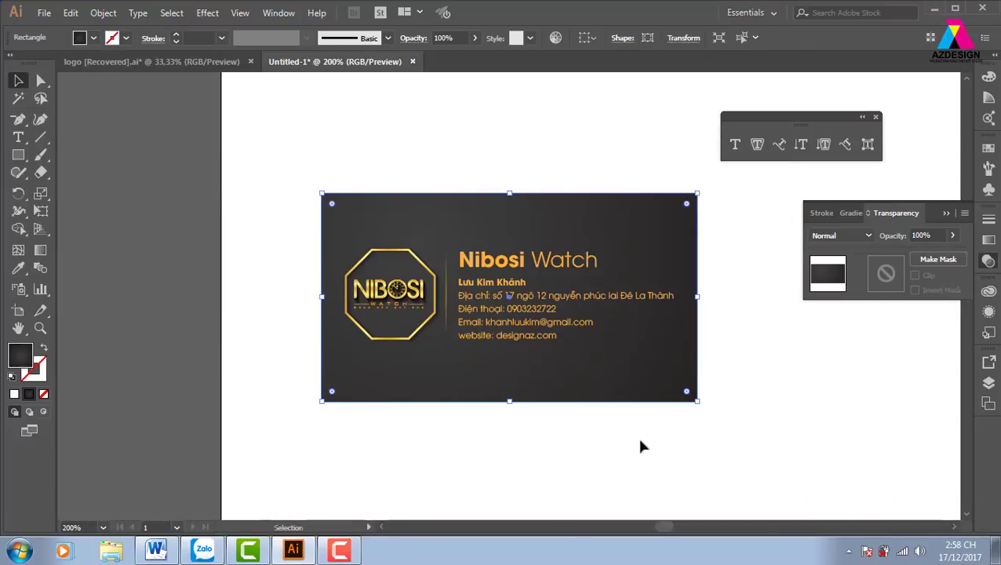
Step: Drag the card rectangle's top edge down, turning it into a thin strip along the bottom
left_click_drag(637, 435, 572, 398)
left_click(678, 385)
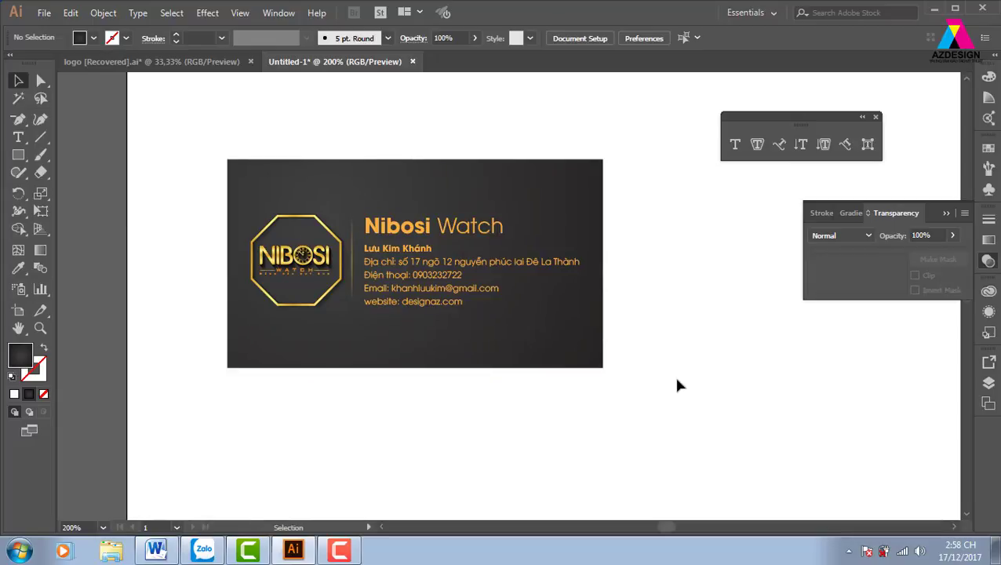
left_click(539, 357)
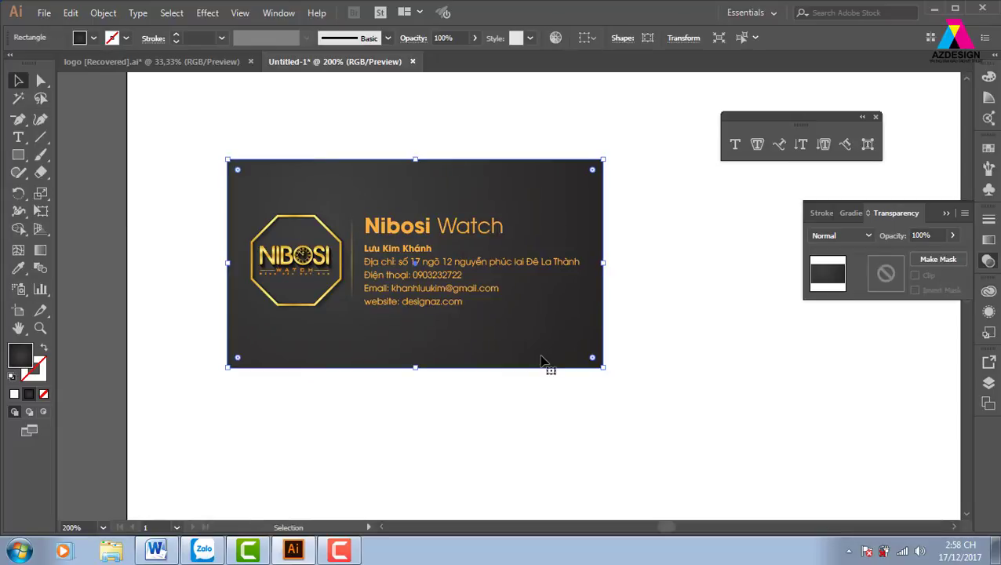
key("ctrl")
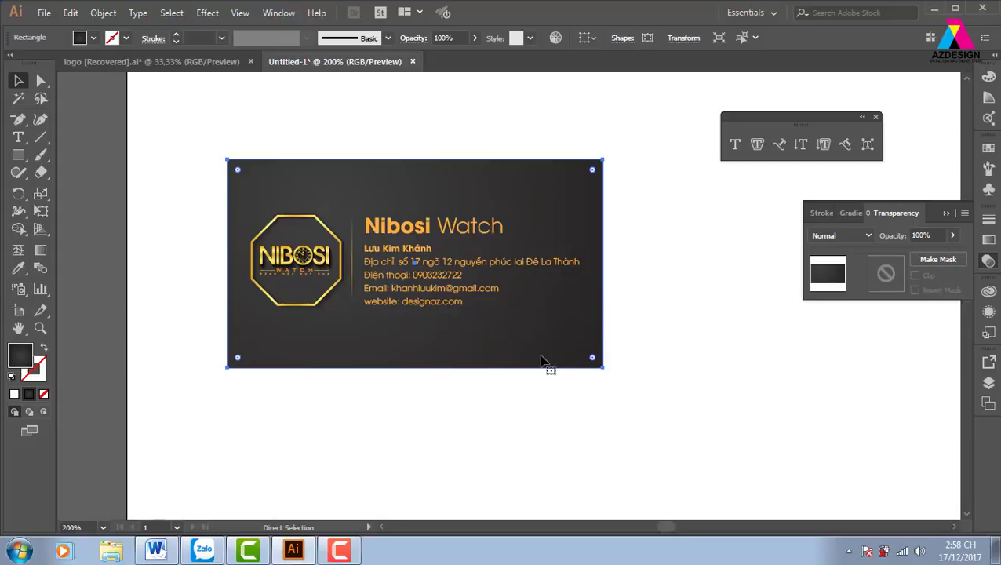
left_click_drag(408, 159, 385, 363)
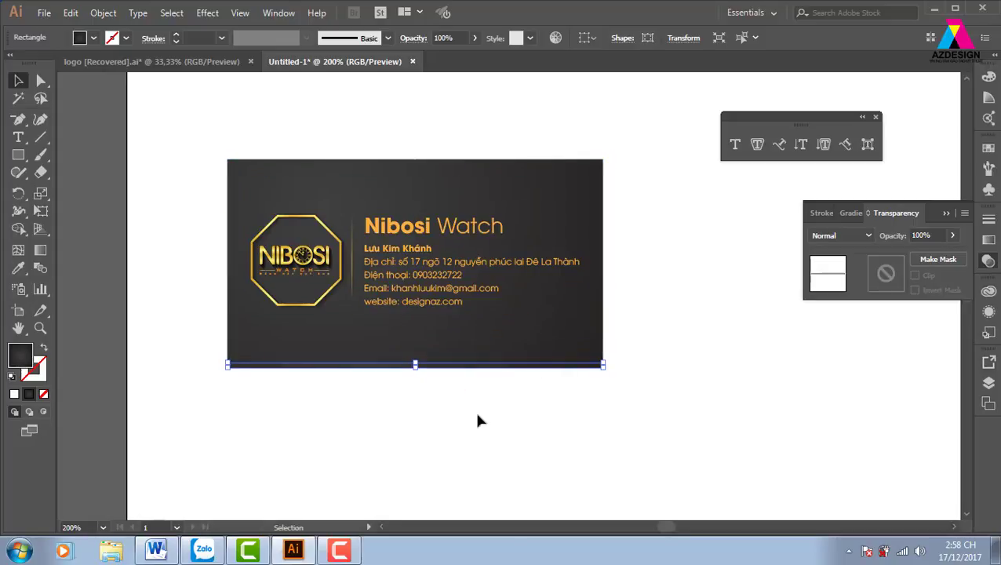
Step: Give the bottom strip the gold gradient sampled from the logo's border
key("ctrl+plus")
key("ctrl+plus")
scroll(470, 298, "up", 2)
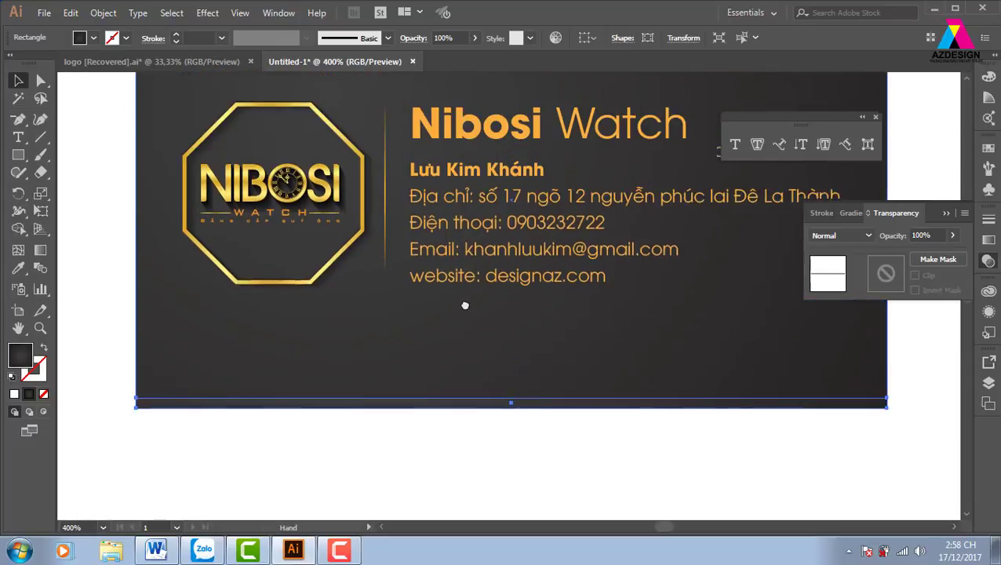
key("i")
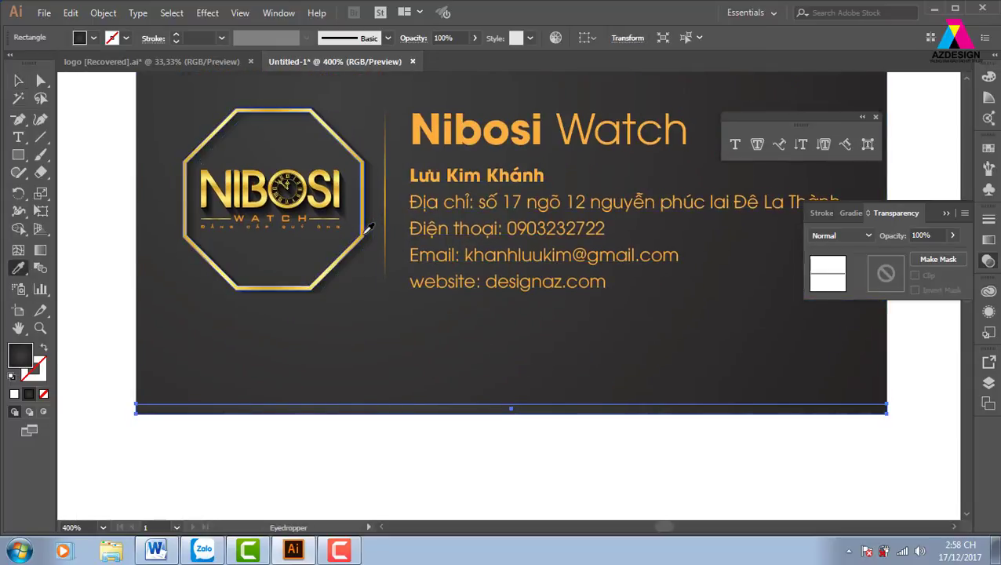
left_click(364, 233)
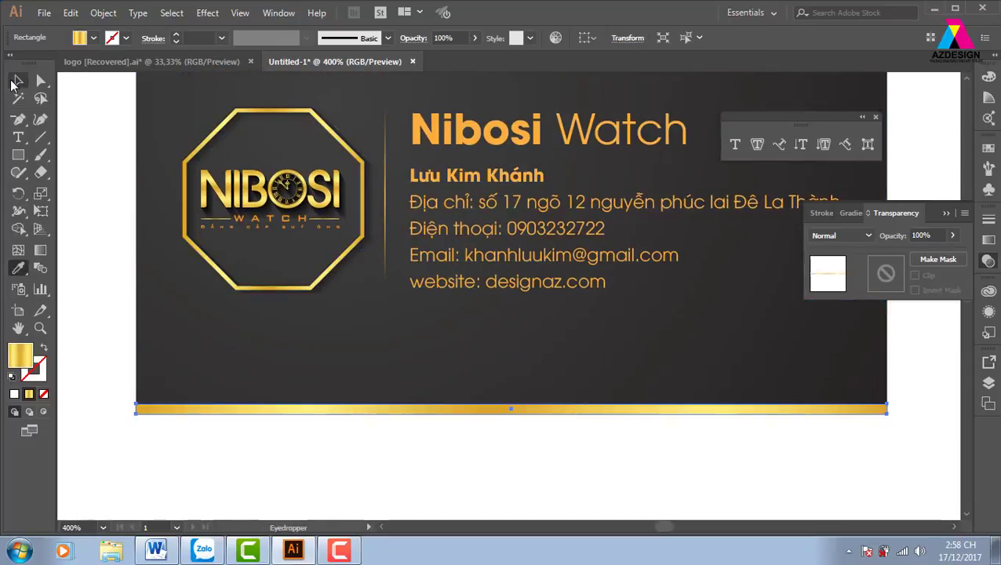
left_click(18, 80)
left_click(109, 276)
key("ctrl+minus")
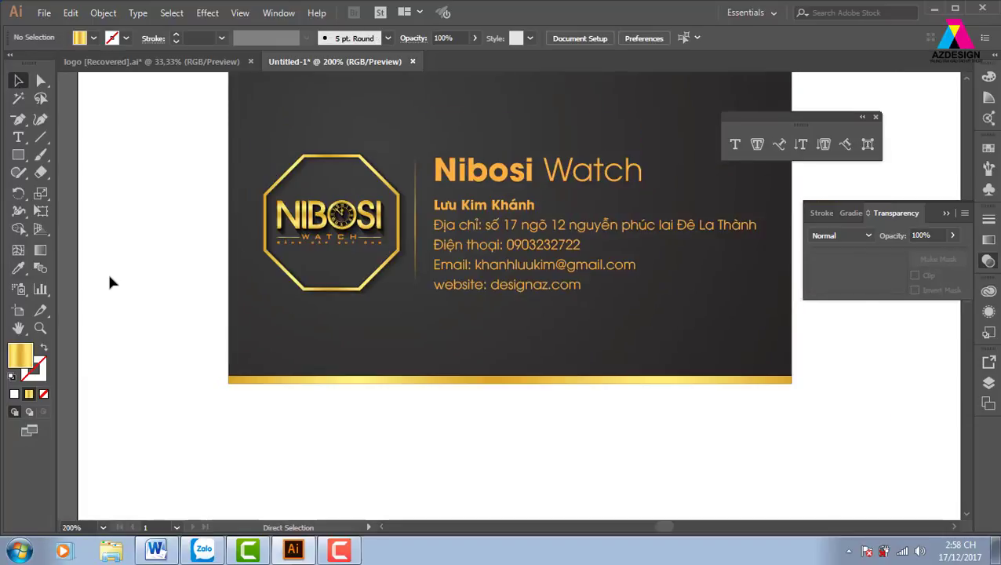
key("ctrl+minus")
scroll(609, 409, "right", 2)
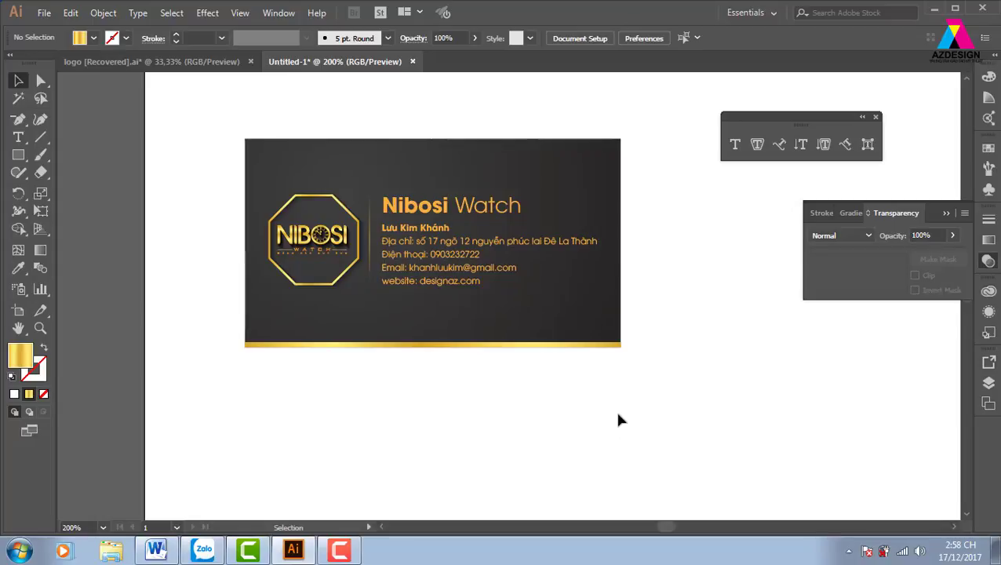
Step: Alt+Shift-drag a copy of the whole card to the right of the original
left_click_drag(662, 423, 534, 424)
mouse_move(114, 132)
left_mouse_down()
mouse_move(491, 387)
mouse_move(601, 370)
mouse_move(501, 370)
left_mouse_up()
mouse_move(322, 352)
left_mouse_down()
mouse_move(714, 351)
mouse_move(687, 350)
left_mouse_up()
left_click_drag(671, 416, 632, 427)
left_click(636, 430)
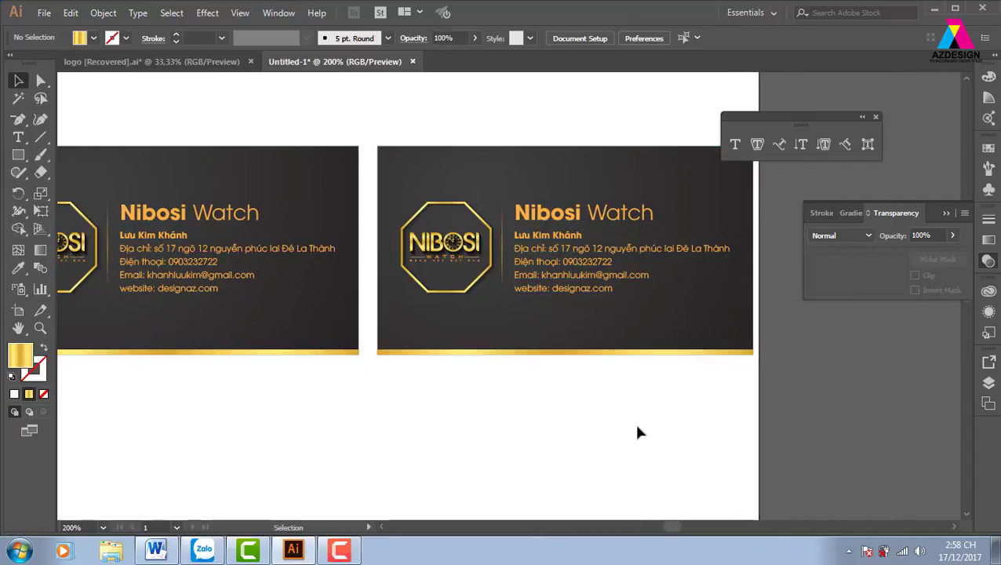
Step: Delete the divider line beside the copied card's logo
left_click(503, 243)
key("Delete")
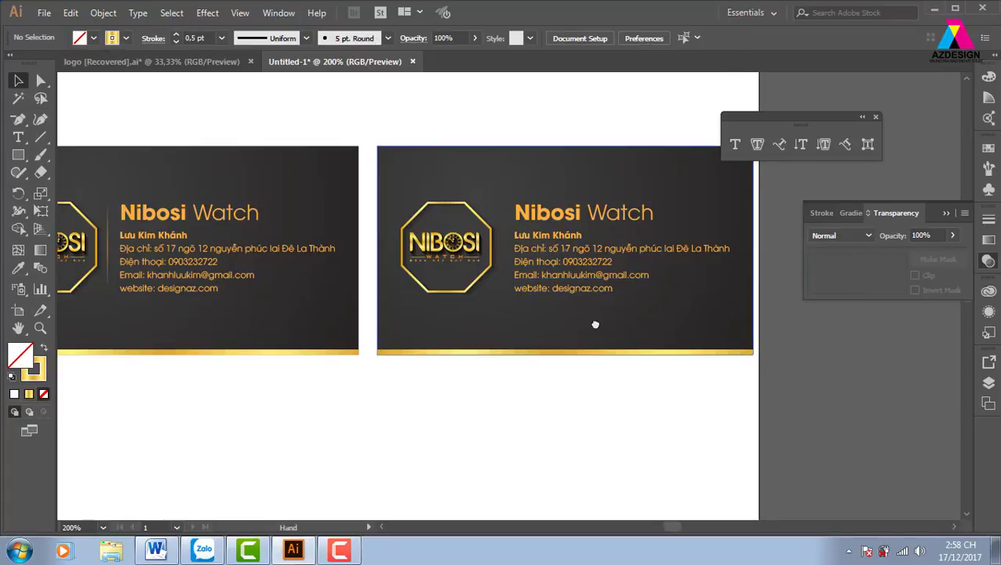
scroll(594, 329, "right", 1)
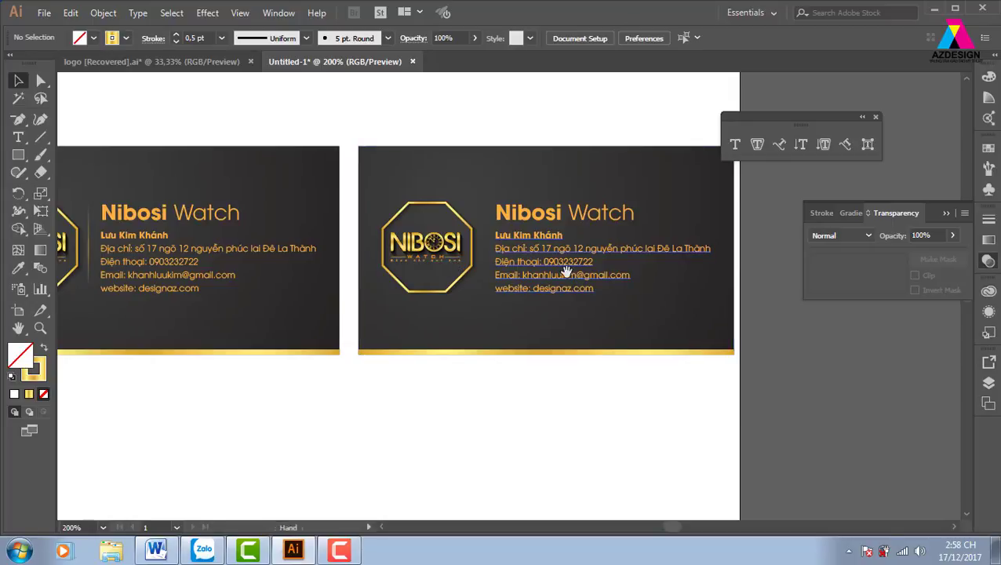
scroll(518, 293, "right", 2)
scroll(518, 293, "down", 1)
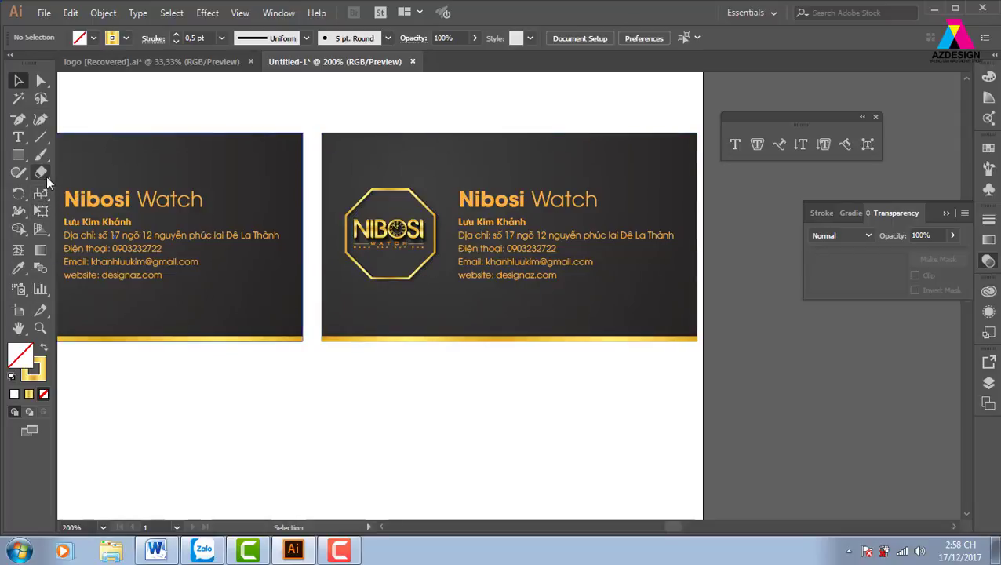
left_click(19, 159)
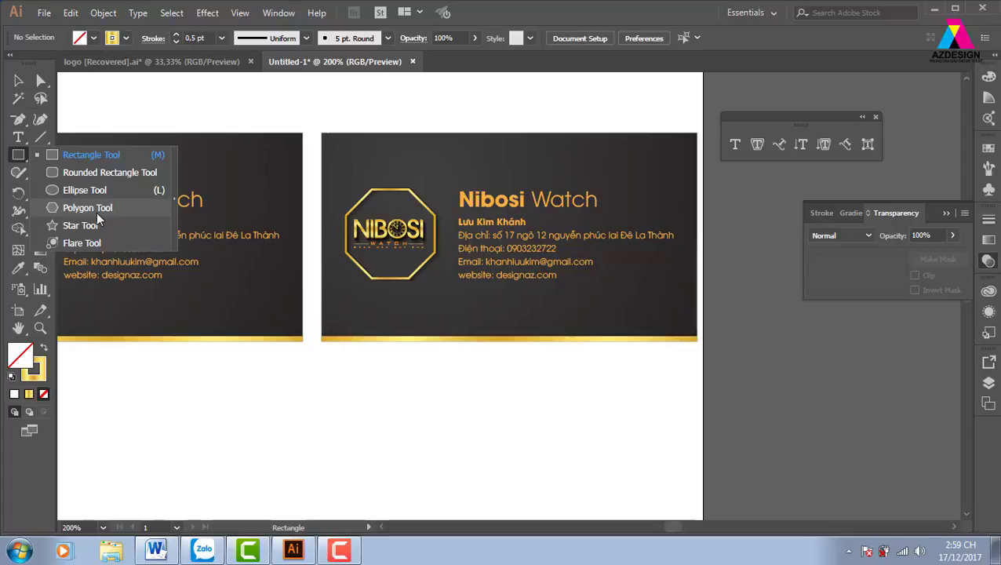
Step: Draw an upright octagon about 4 cm wide below the right card
left_click(97, 212)
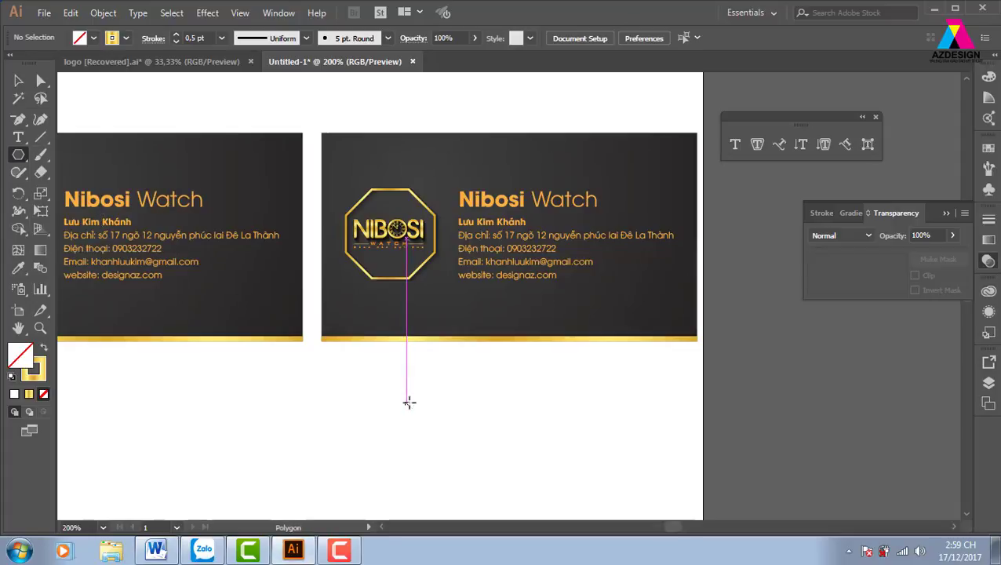
scroll(396, 345, "down", 3)
left_click_drag(350, 319, 420, 361)
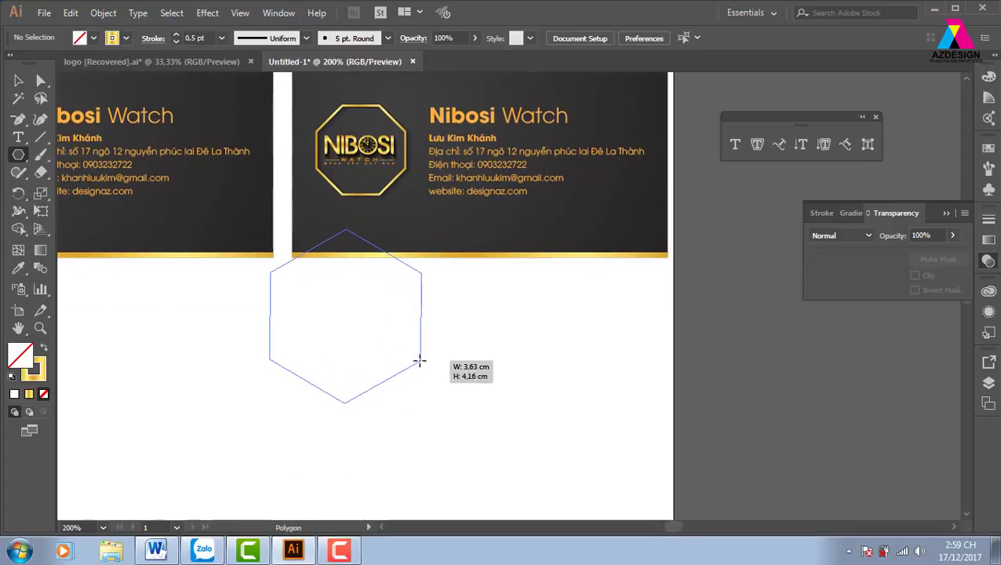
key("Up")
key("Up")
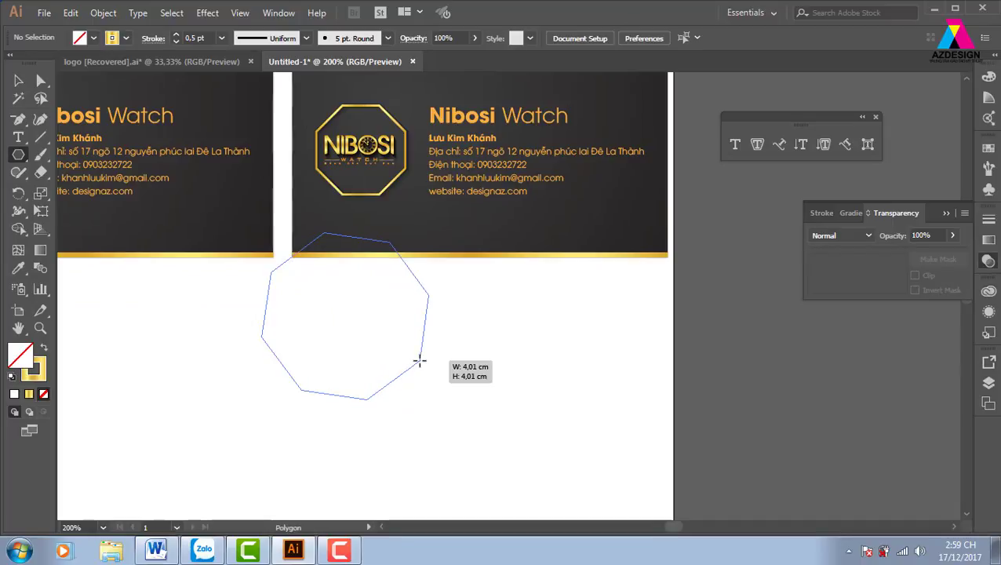
mouse_move(420, 361)
left_mouse_down()
mouse_move(433, 346)
mouse_move(519, 413)
left_mouse_up()
Step: Enlarge the octagon, move it over the right card's left edge and rotate it 45 degrees
left_click(18, 80)
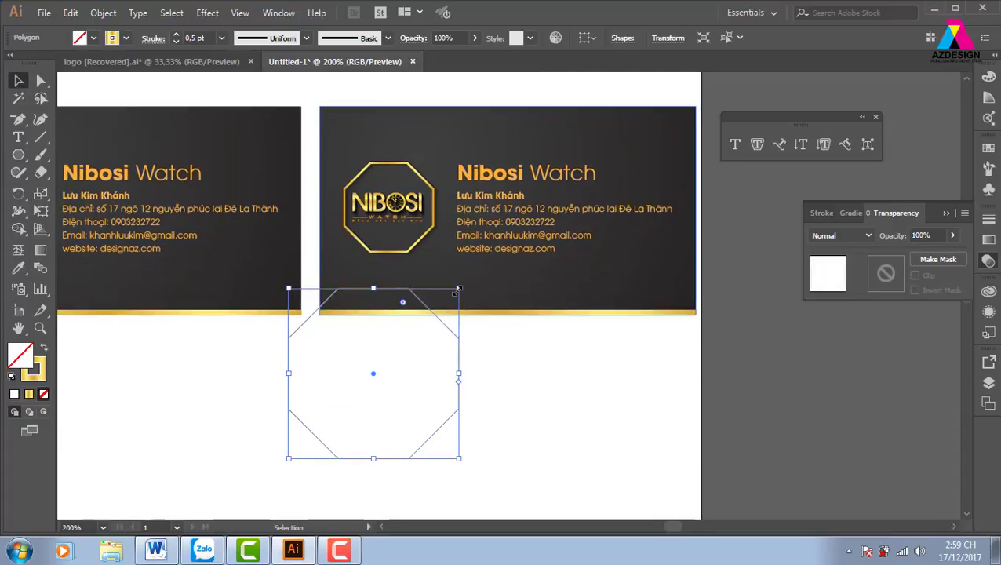
left_click_drag(459, 287, 529, 241)
mouse_move(502, 367)
left_mouse_down()
mouse_move(460, 212)
mouse_move(487, 264)
mouse_move(427, 209)
left_mouse_up()
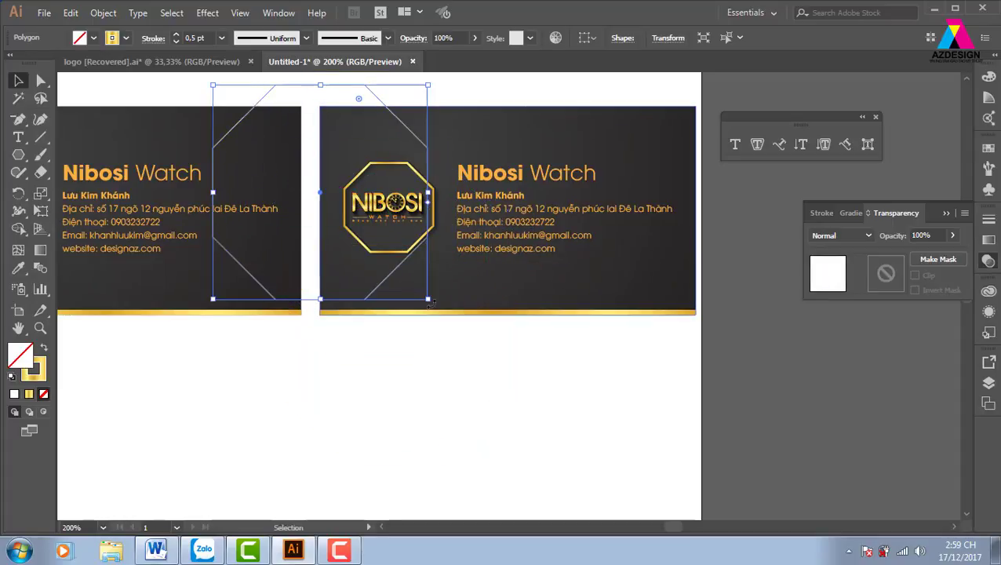
left_click_drag(427, 299, 458, 329)
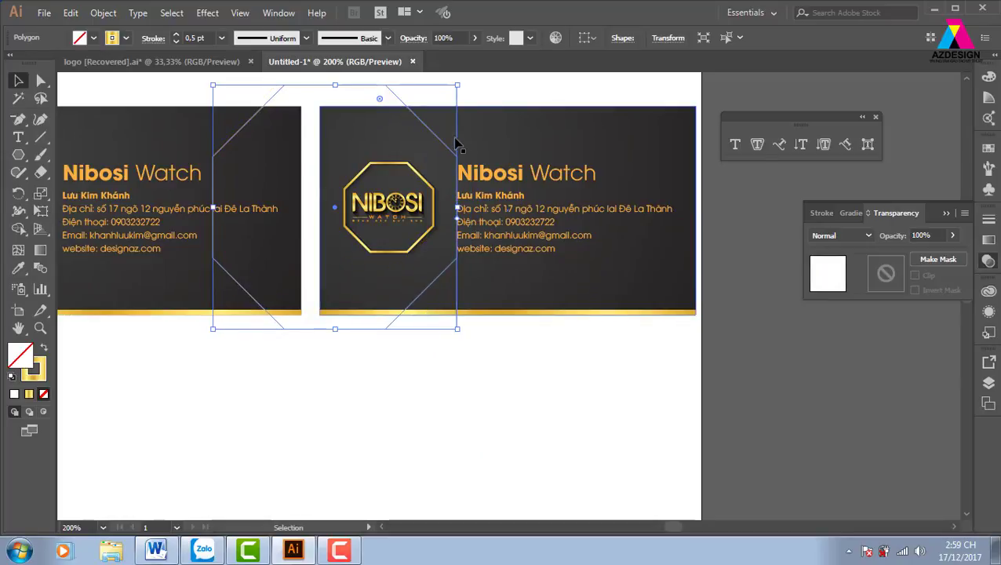
scroll(461, 82, "up", 1)
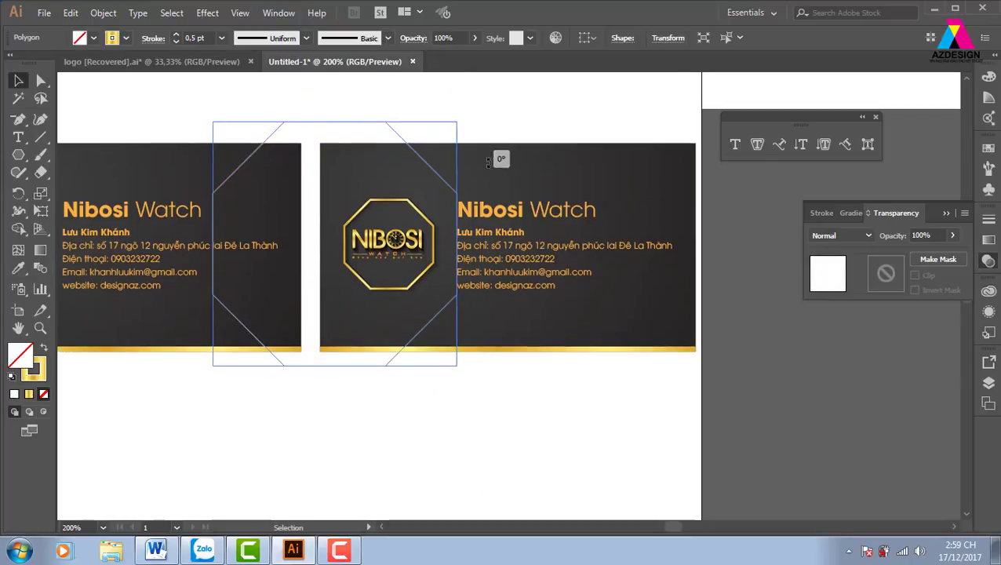
left_click_drag(488, 161, 509, 290)
left_click(494, 477)
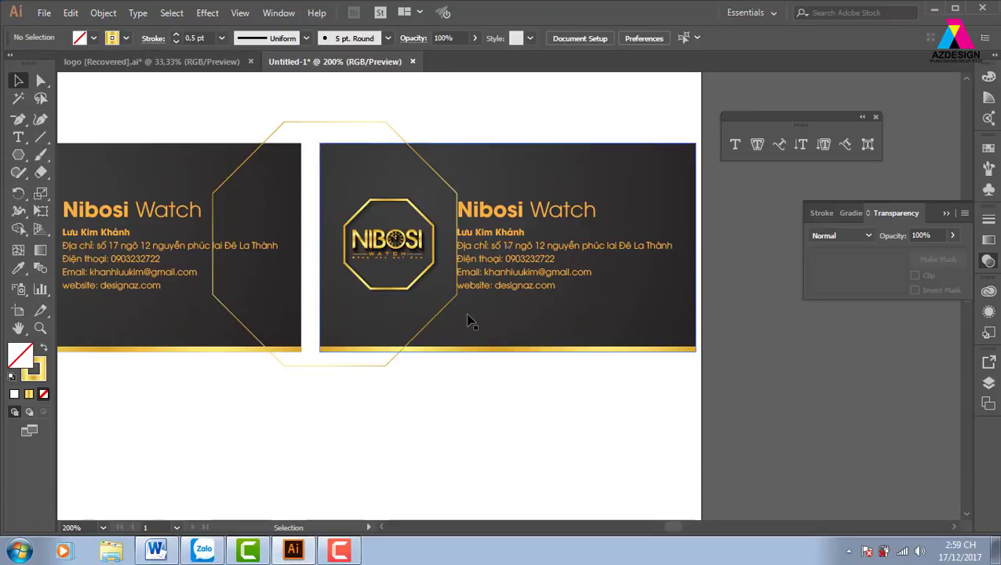
Step: Undo the octagon's rotation and centre it vertically on the second card
key("ctrl+z")
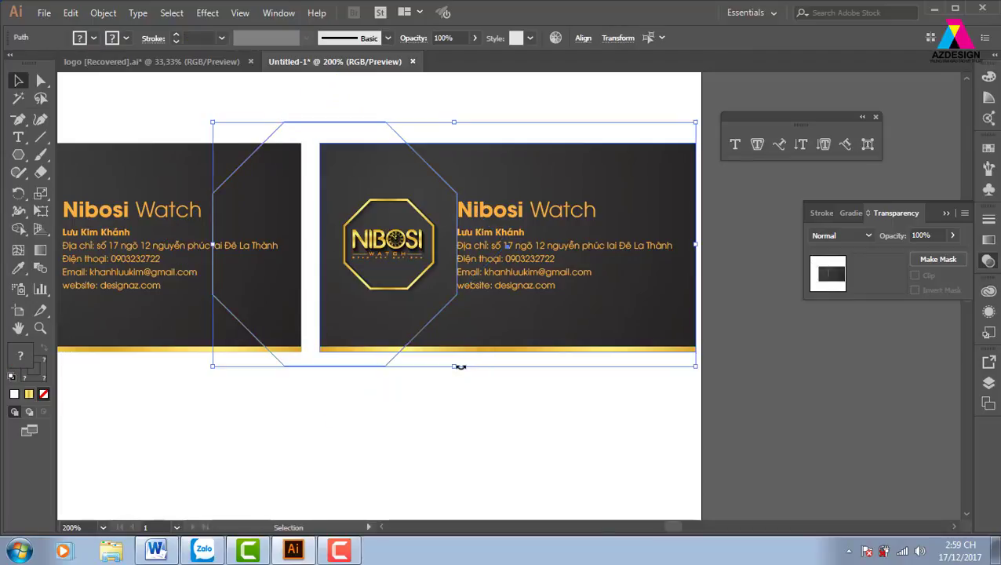
left_click(470, 428)
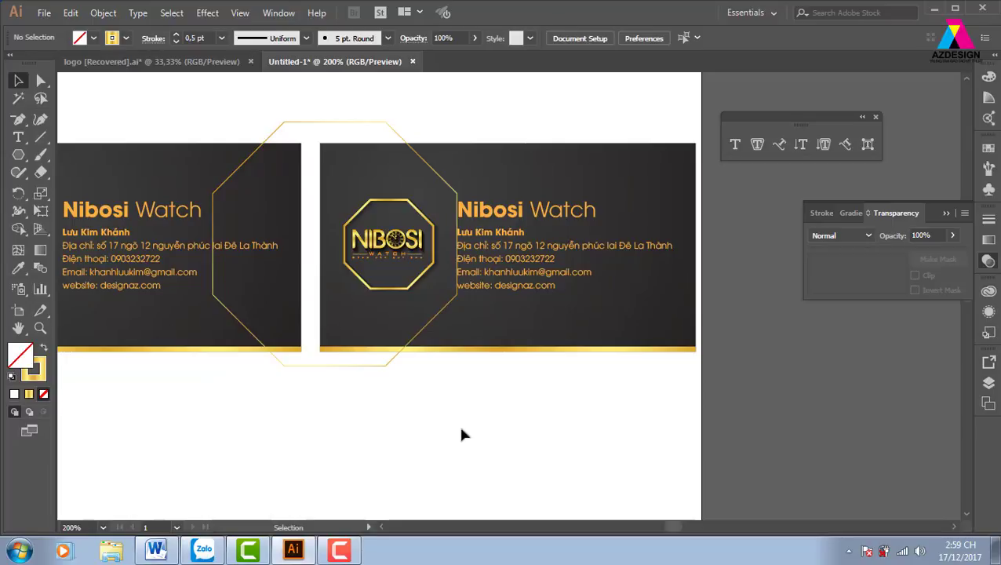
left_click(391, 366)
left_click(571, 339, "shift")
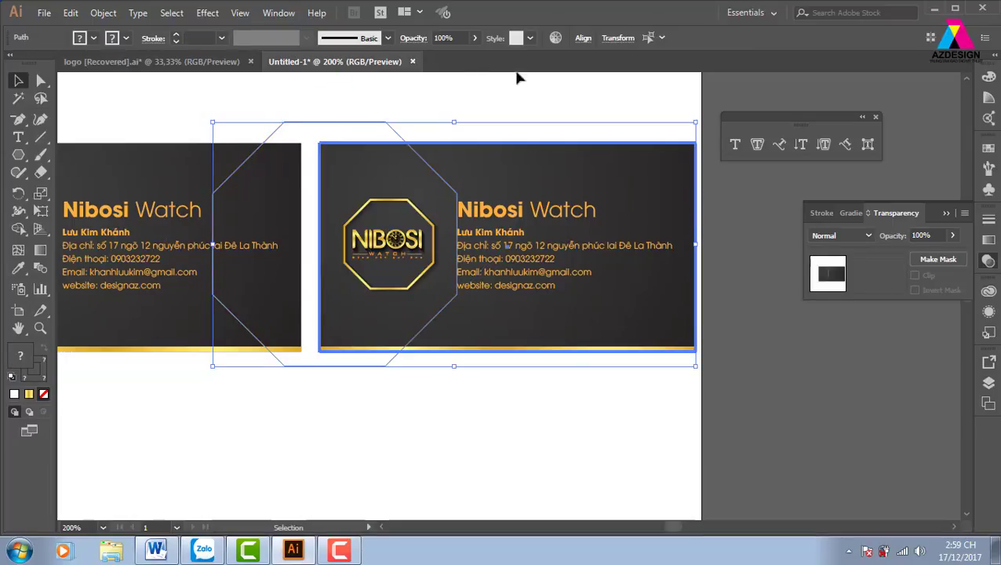
left_click(583, 39)
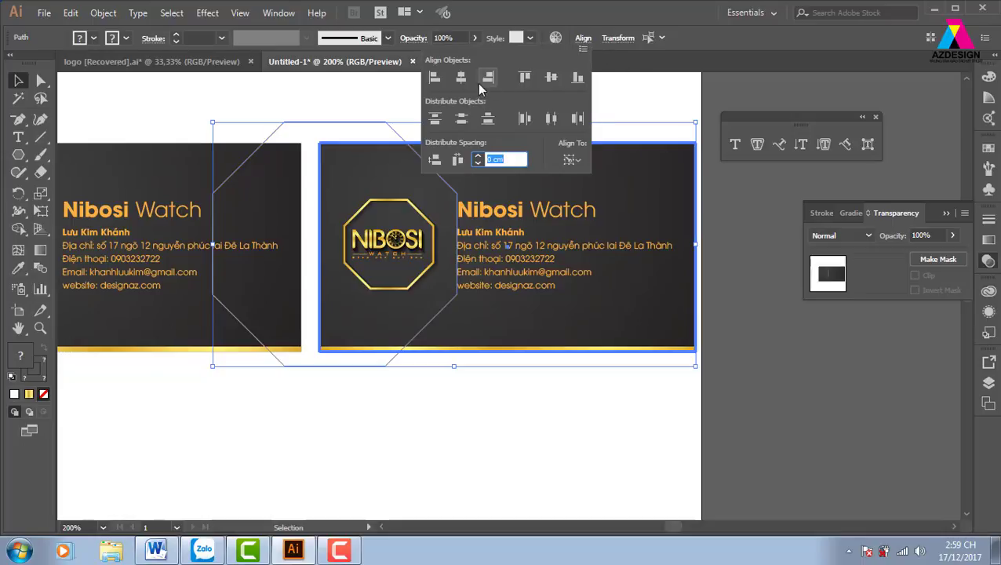
left_click(553, 78)
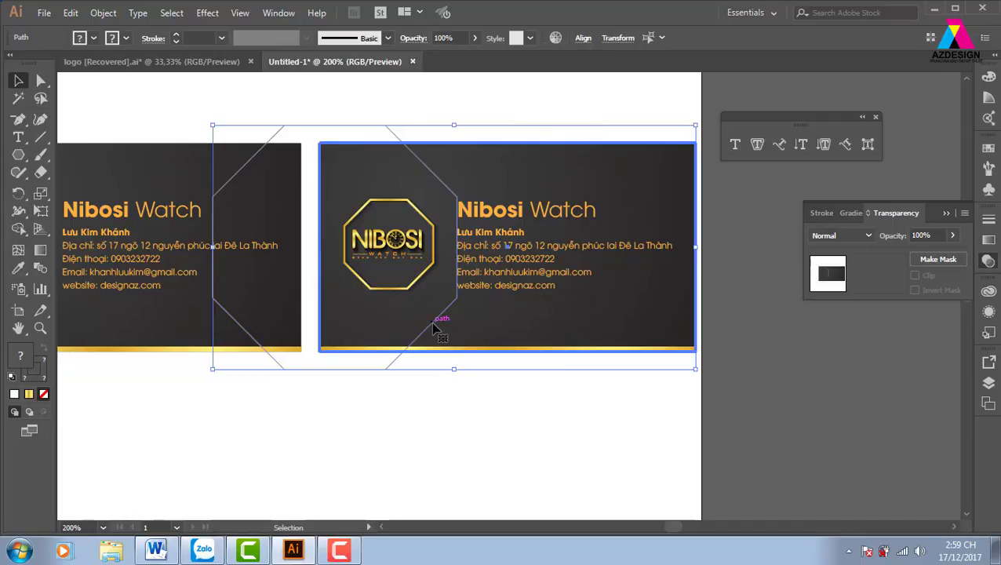
key("ctrl+z")
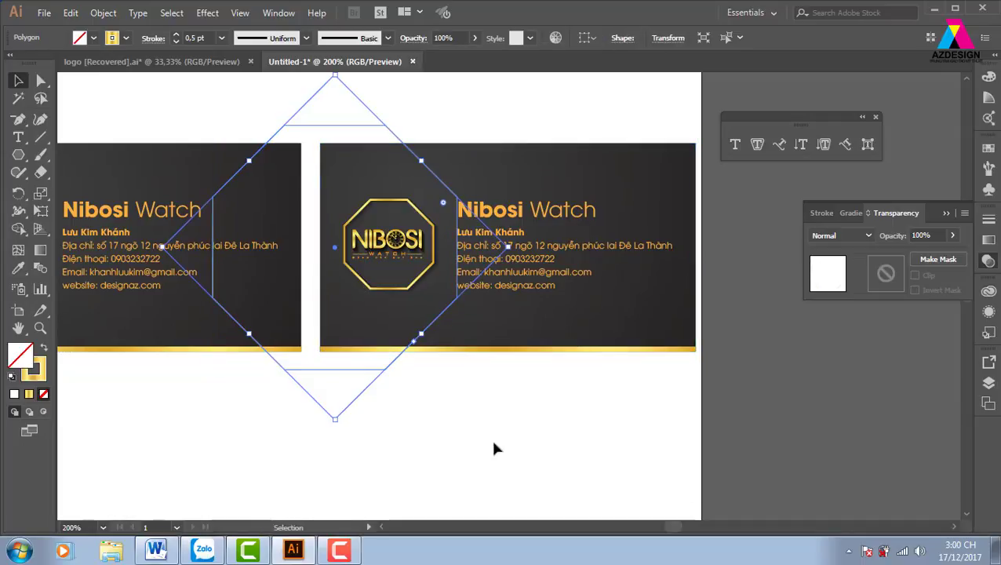
key("ctrl+shift+z")
left_click(494, 447)
Step: Trim away the octagon parts lying outside the second card with the Shape Builder
left_click(432, 326)
left_click(609, 339, "shift")
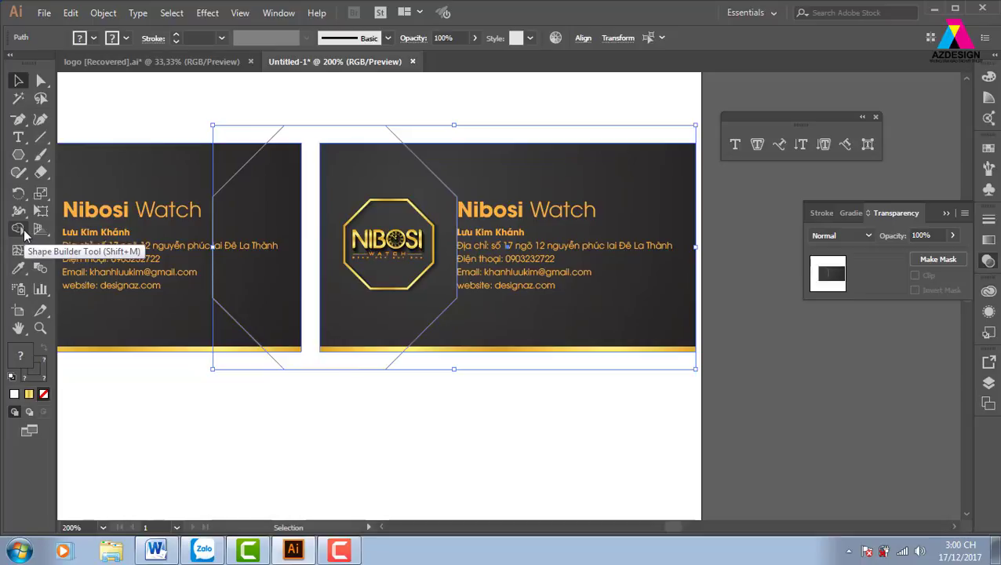
left_click(22, 231)
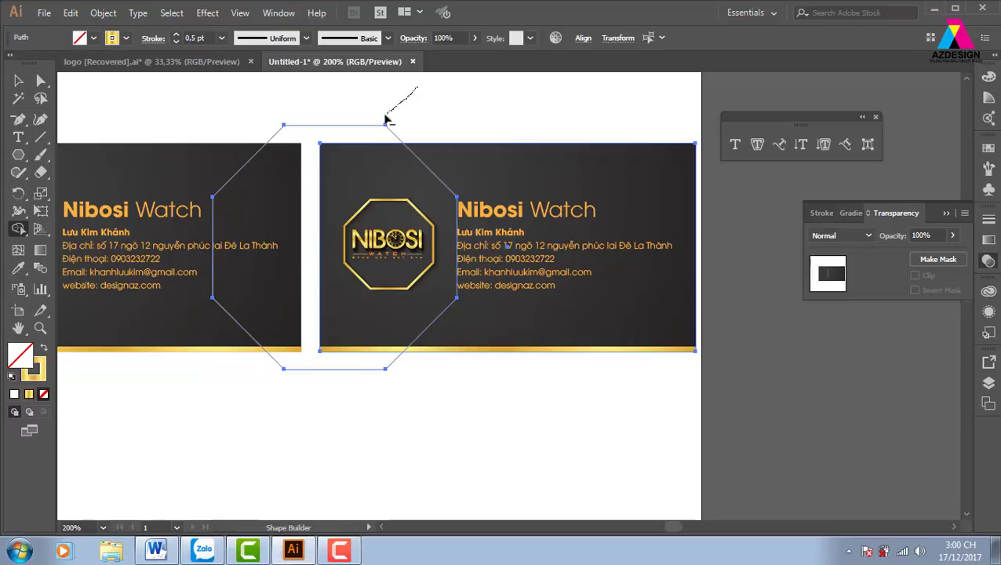
left_click_drag(385, 119, 376, 135)
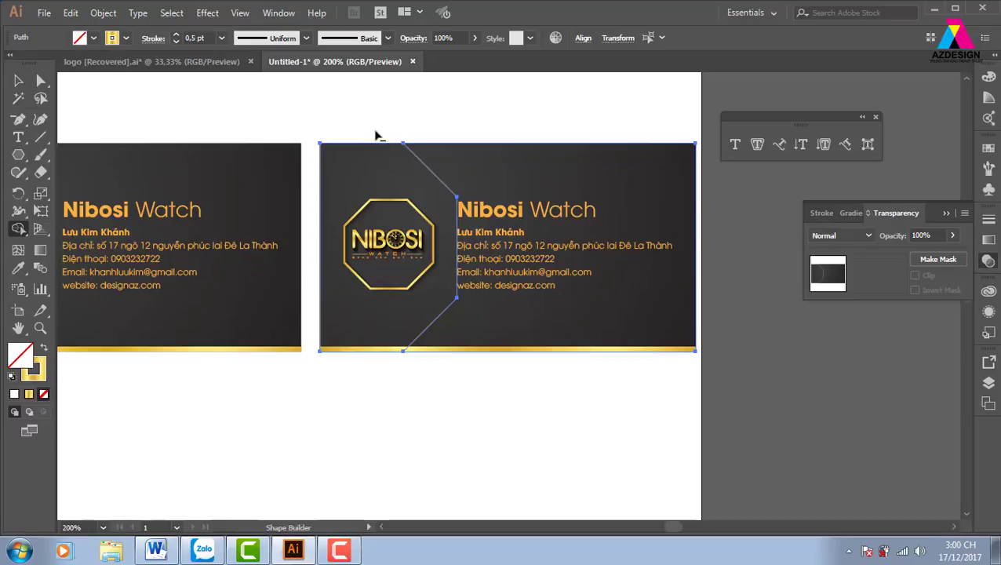
left_click(18, 80)
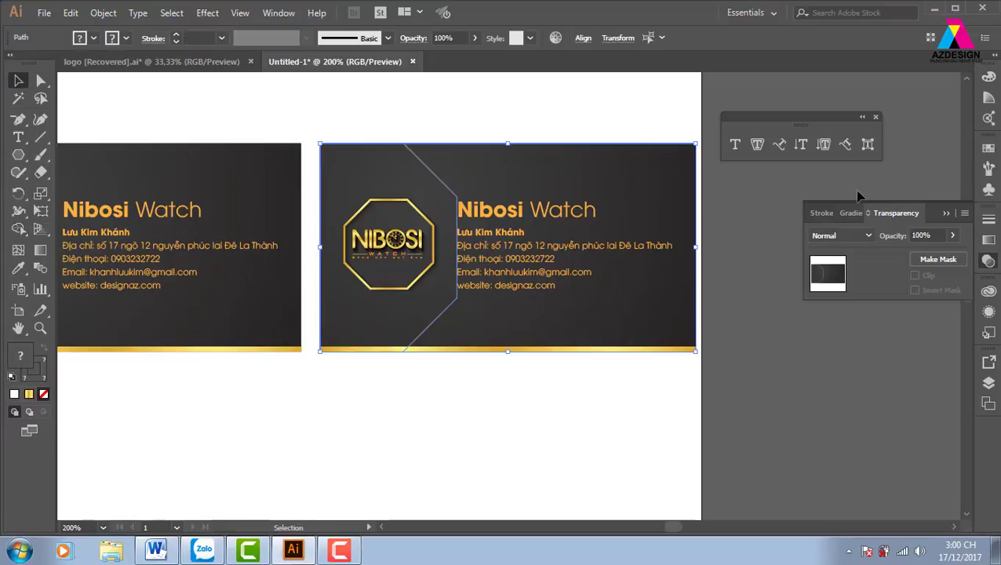
left_click(990, 150)
Step: Swap the angled outline's gold stroke into a gold-gradient fill, checking its upper edge zoomed in
left_click(543, 118)
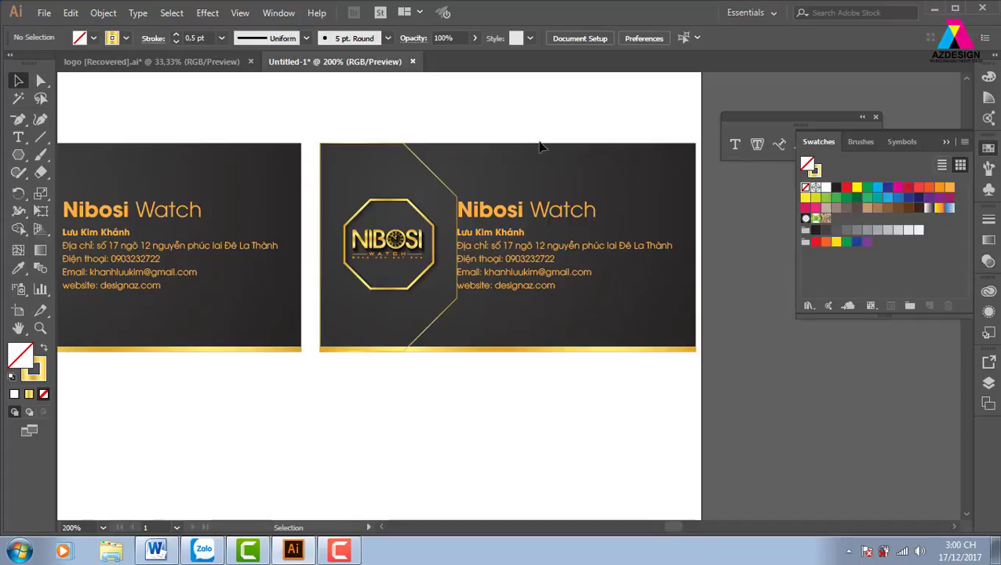
left_click(447, 192)
key("shift+x")
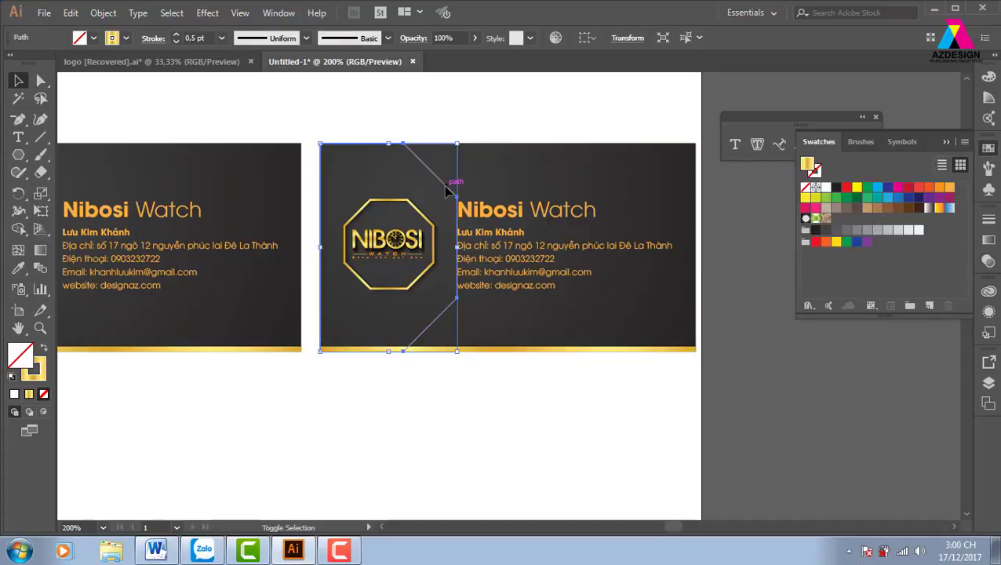
left_click(525, 129)
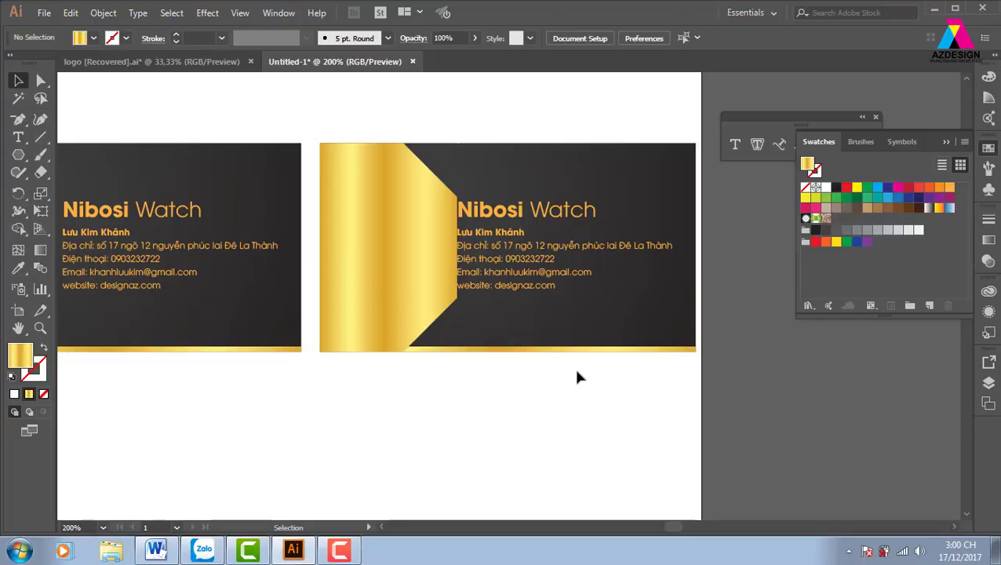
key("ctrl+z")
key("ctrl+z")
key("z")
mouse_move(385, 123)
left_mouse_down()
mouse_move(442, 226)
mouse_move(407, 225)
left_mouse_up()
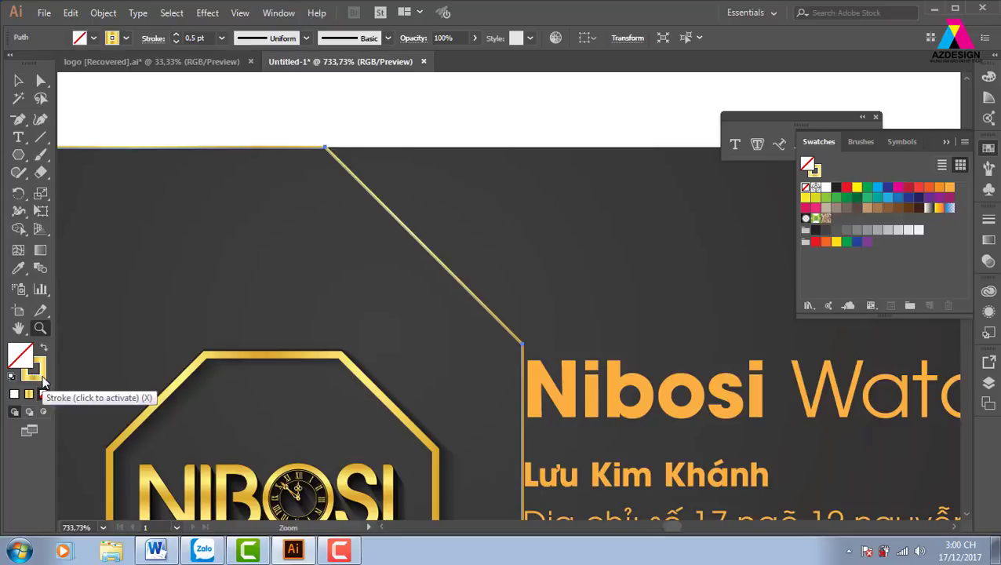
key("shift+x")
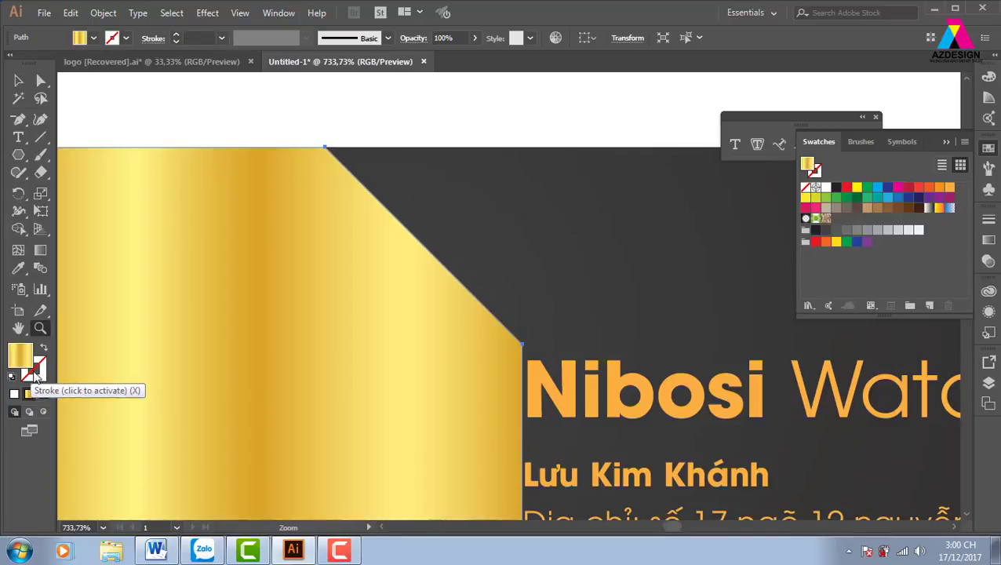
left_click(541, 441, "alt")
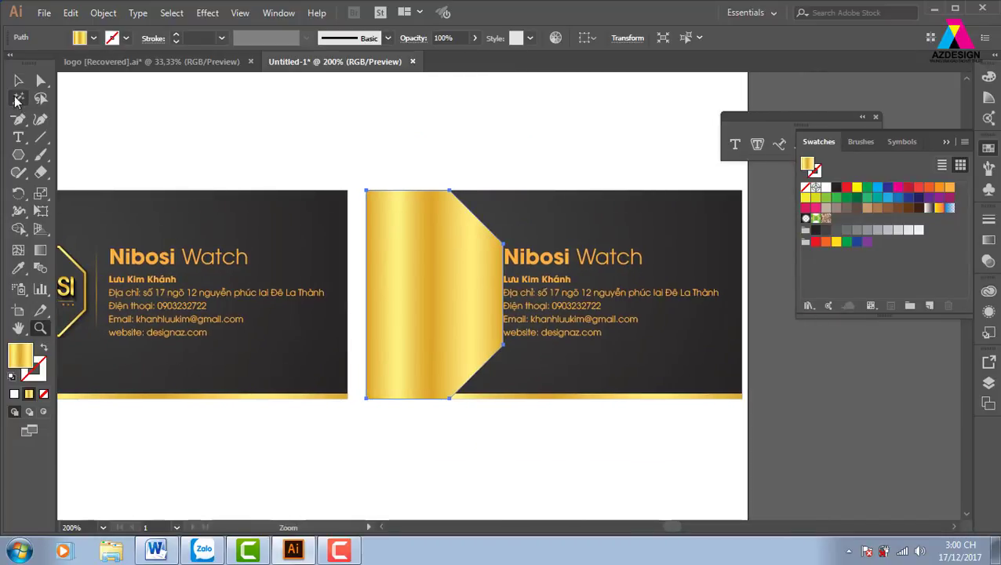
Step: Nudge the second card's Nibosi Watch title and contact text slightly to the right
left_click(18, 80)
left_click(514, 226)
left_click(562, 269)
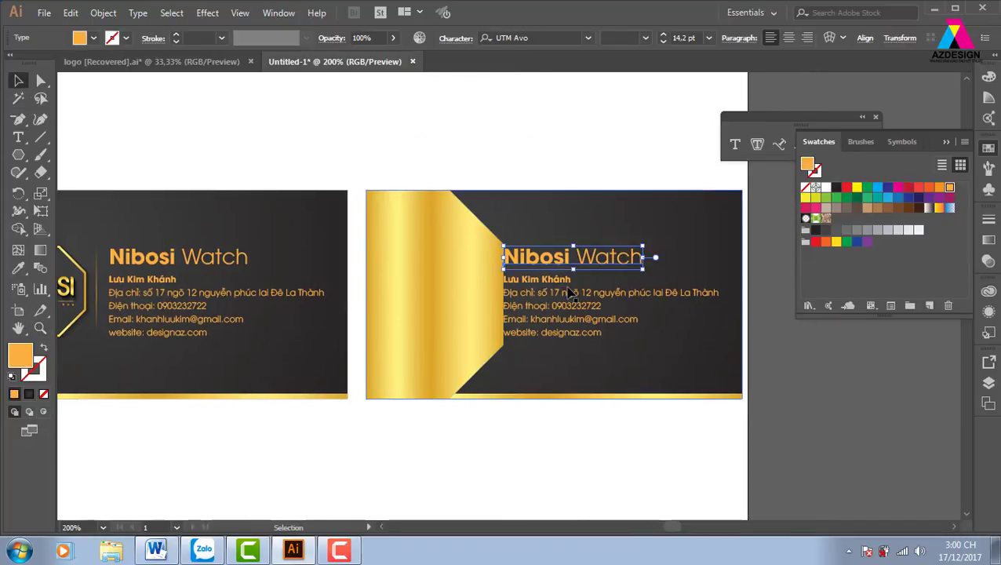
left_click(537, 284, "shift")
left_click_drag(537, 284, 548, 284)
left_click(789, 376)
left_click_drag(795, 386, 740, 402)
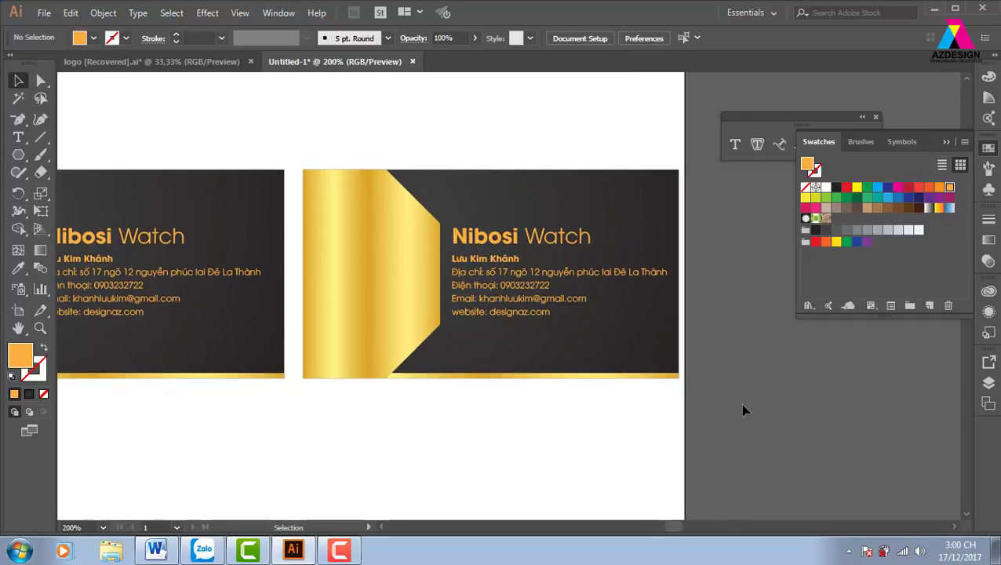
left_click(598, 291)
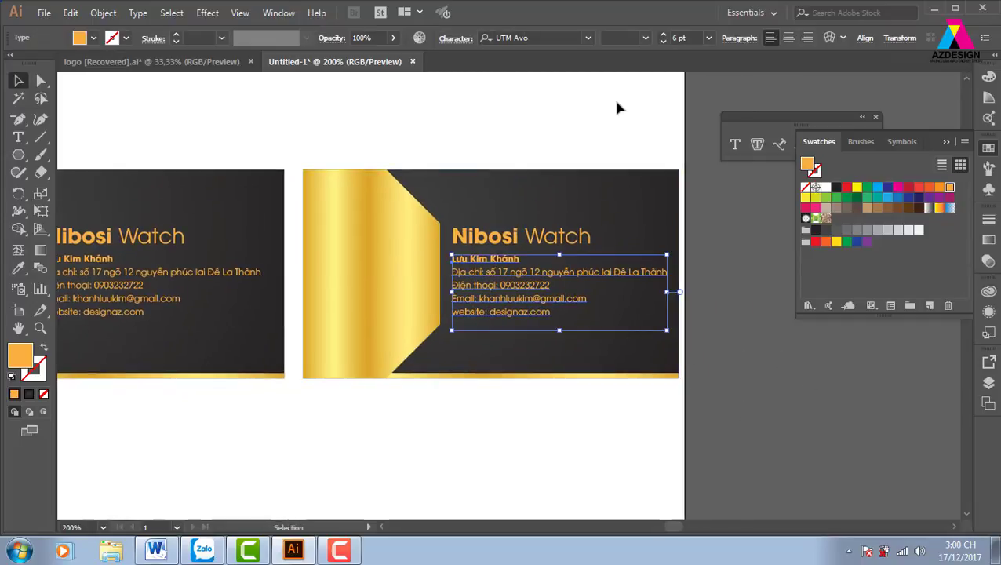
Step: Right-align the contact text at the card's right side and line the title's right edge up with it
left_click(807, 38)
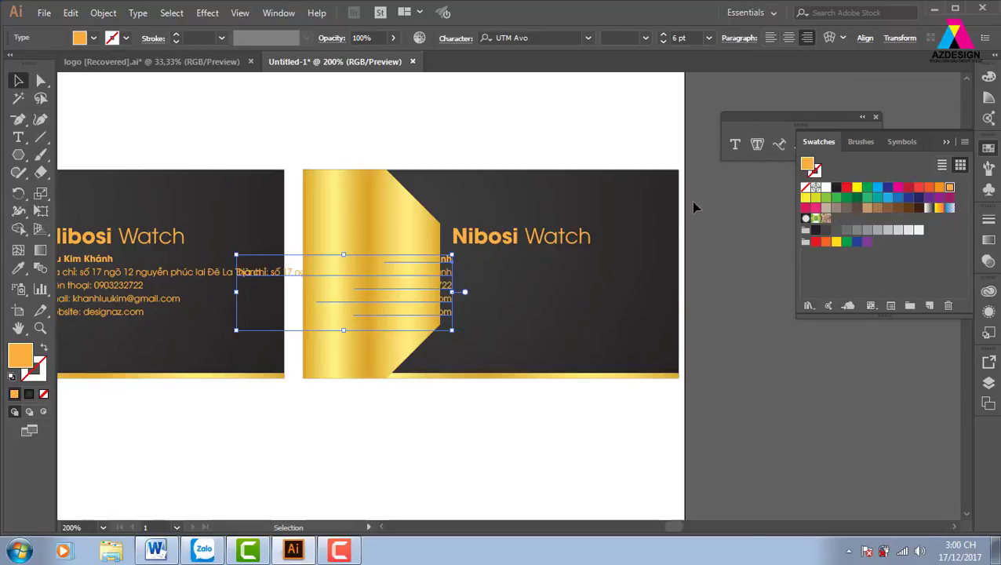
left_click_drag(454, 289, 651, 291)
left_click(733, 301)
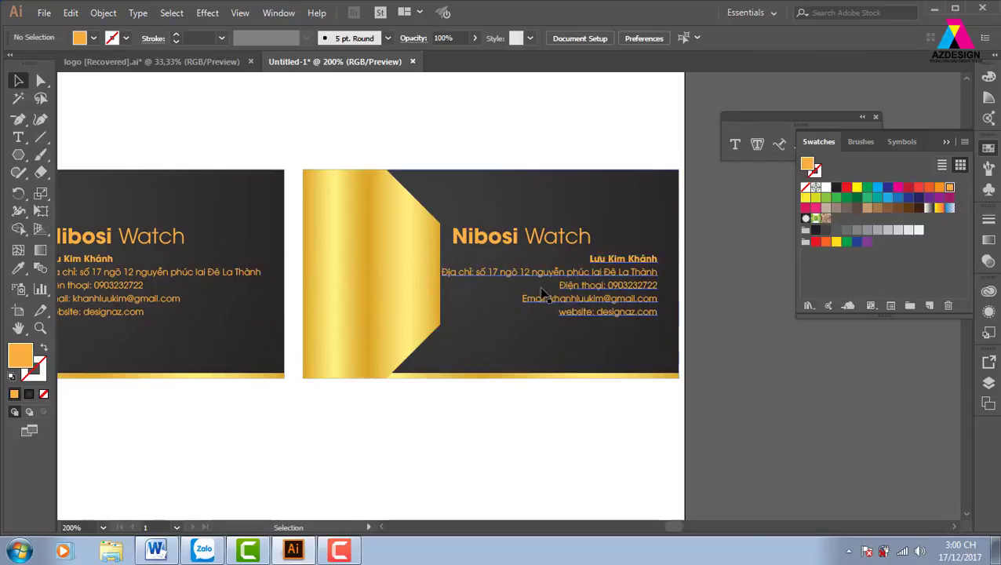
left_click(510, 242)
left_click_drag(508, 245, 573, 246)
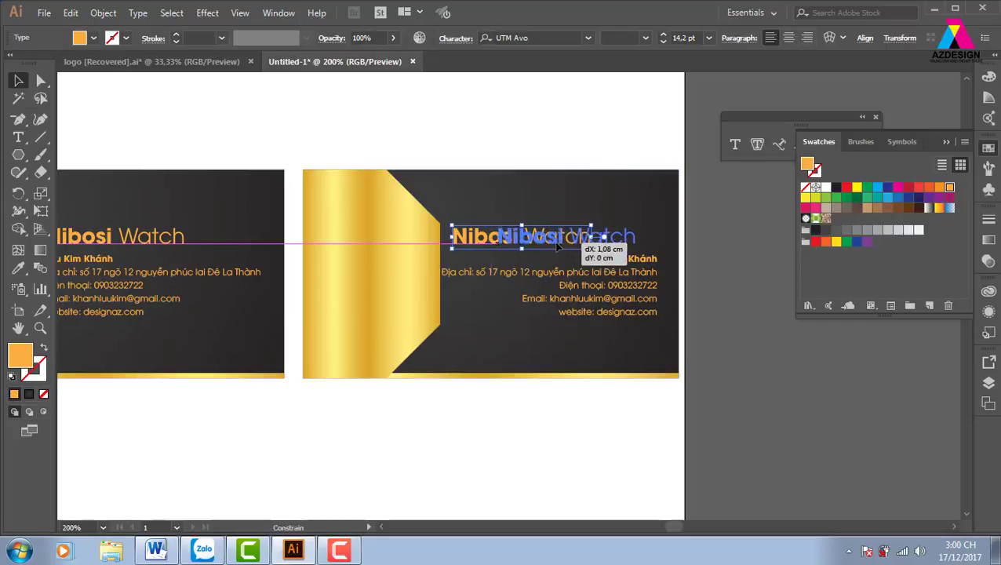
Step: Move the contact text and Nibosi Watch title slightly lower on the second card
left_click(736, 339)
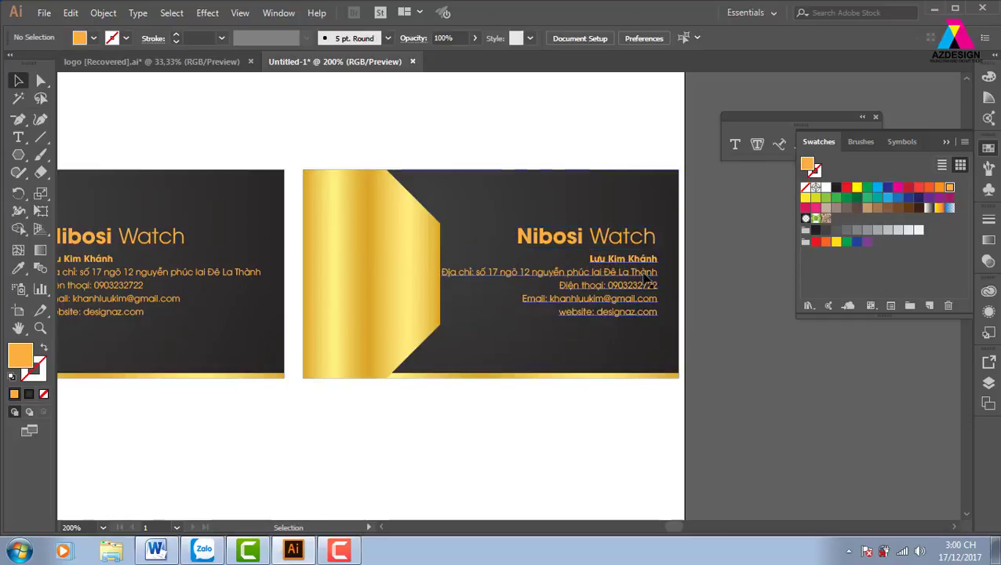
left_click_drag(651, 259, 657, 286)
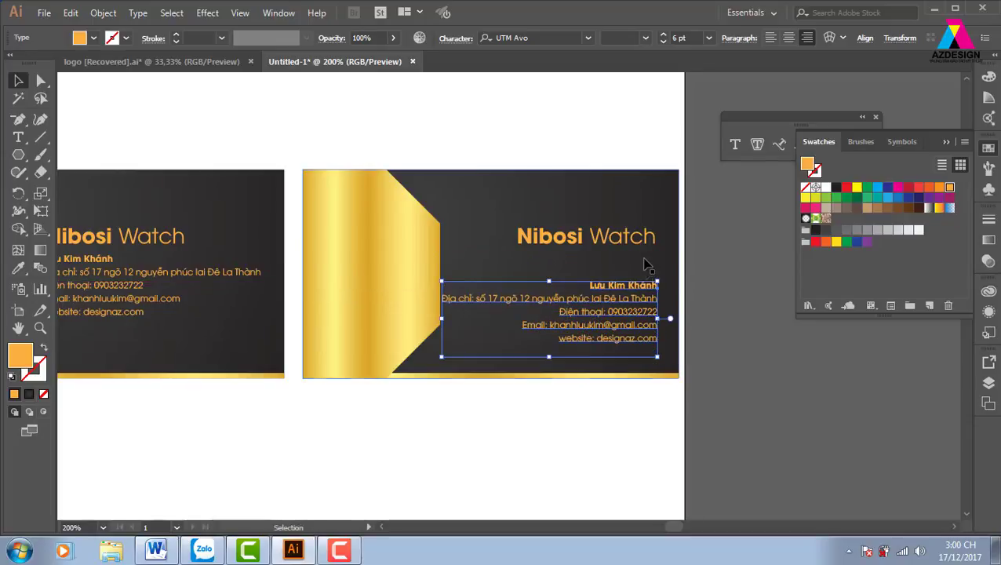
left_click_drag(650, 250, 649, 279)
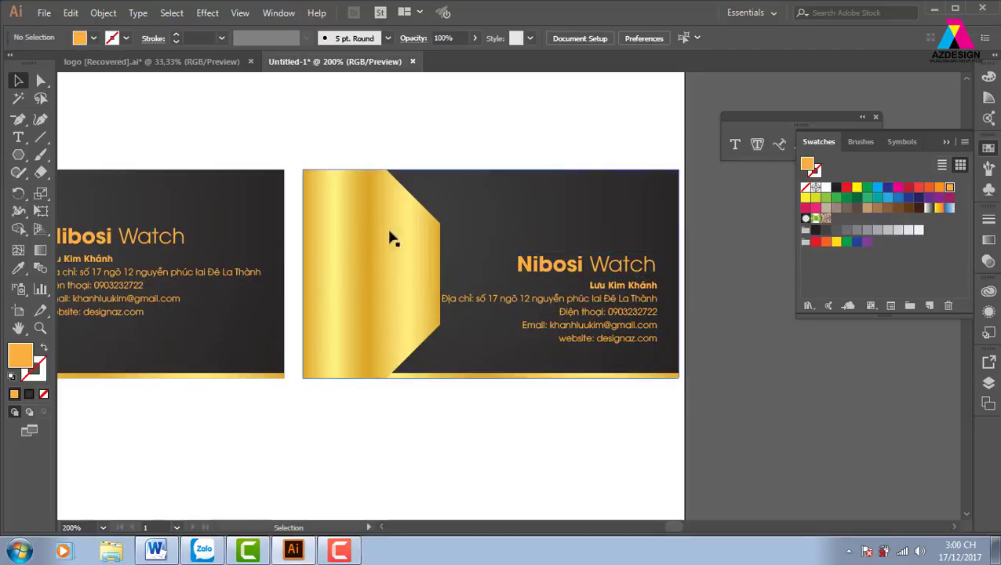
key("a")
left_click(384, 271)
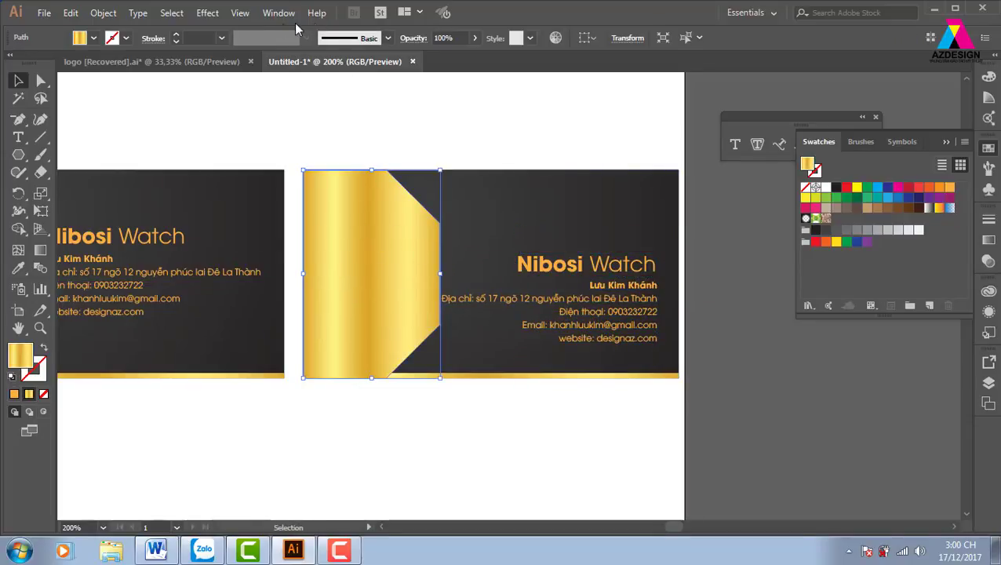
Step: Move the NIBOSI octagon logo above the title at upper right and shrink it to about 1.88 cm wide
left_click(240, 12)
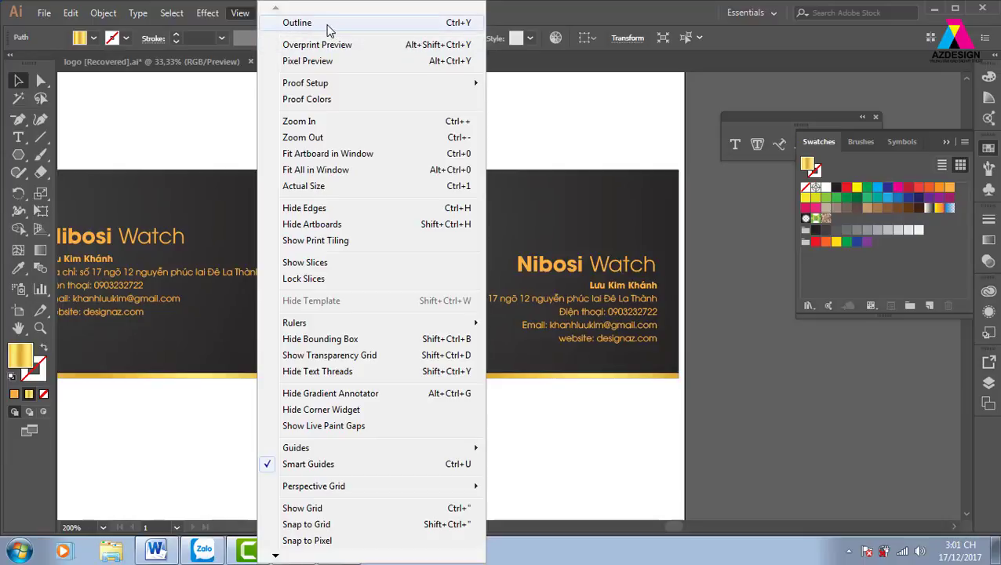
left_click(328, 29)
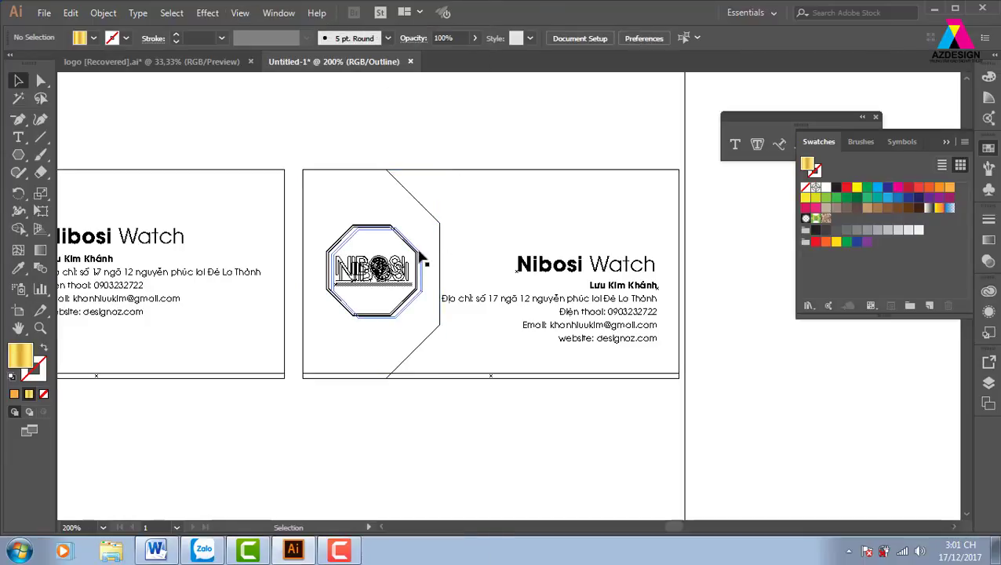
left_click(393, 222)
left_click(348, 211)
left_click(378, 256)
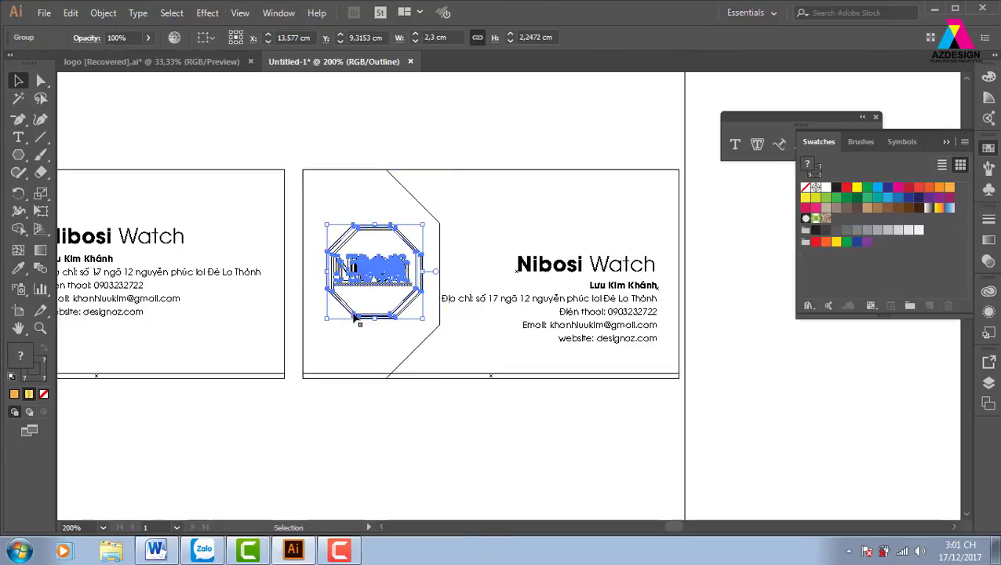
left_click_drag(391, 275, 603, 214)
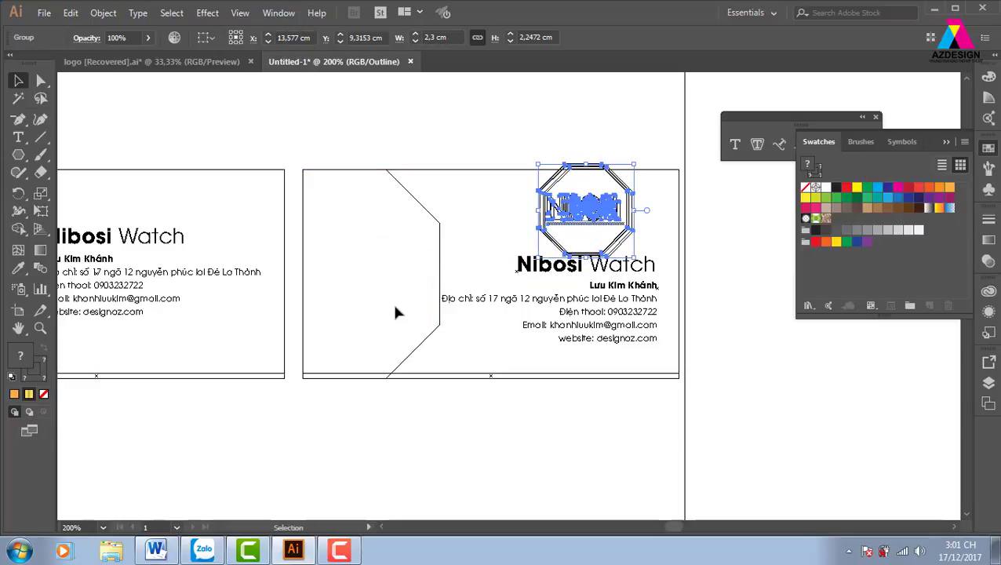
key("ctrl+y")
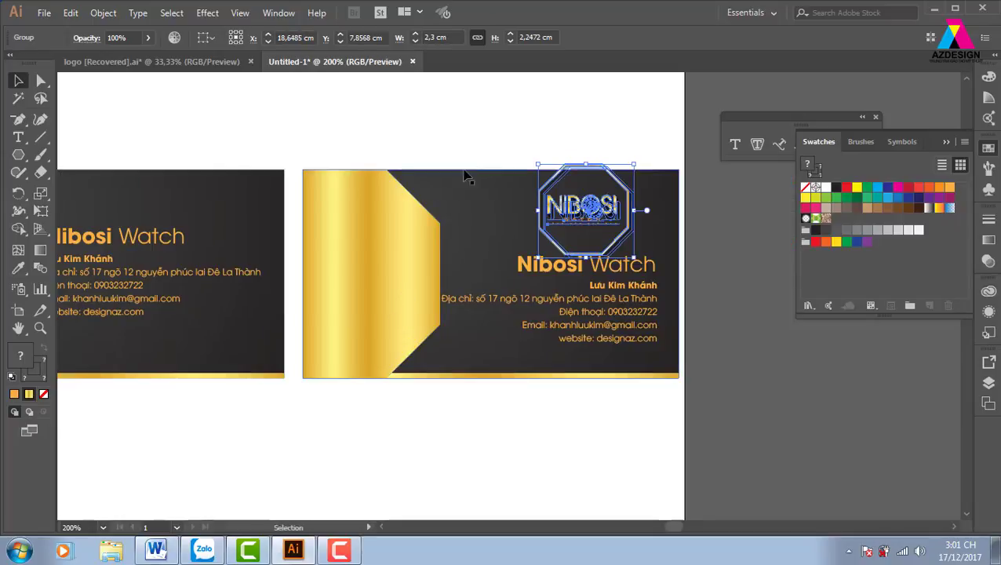
key("ctrl+shift+a")
left_click(581, 208)
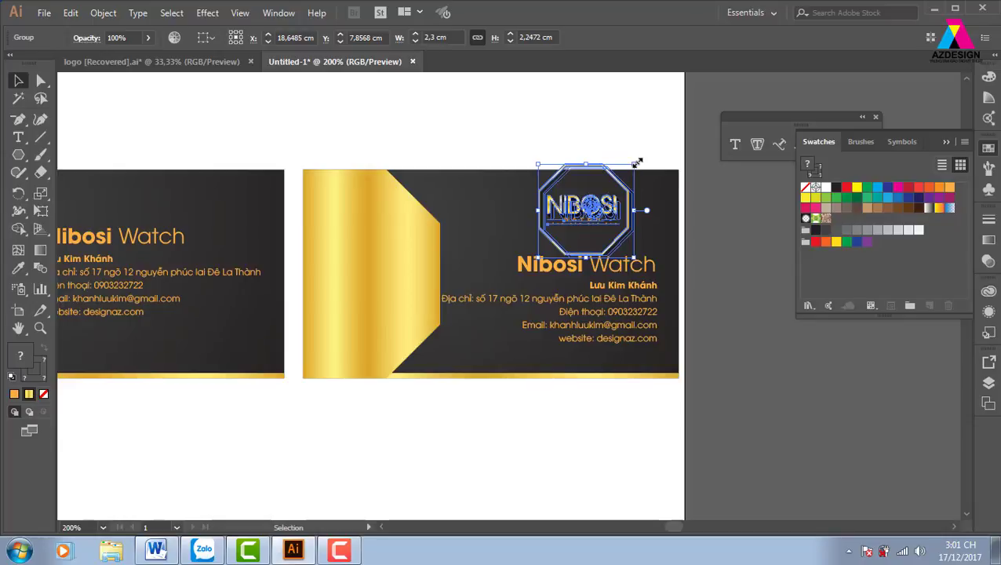
left_click_drag(637, 162, 617, 181)
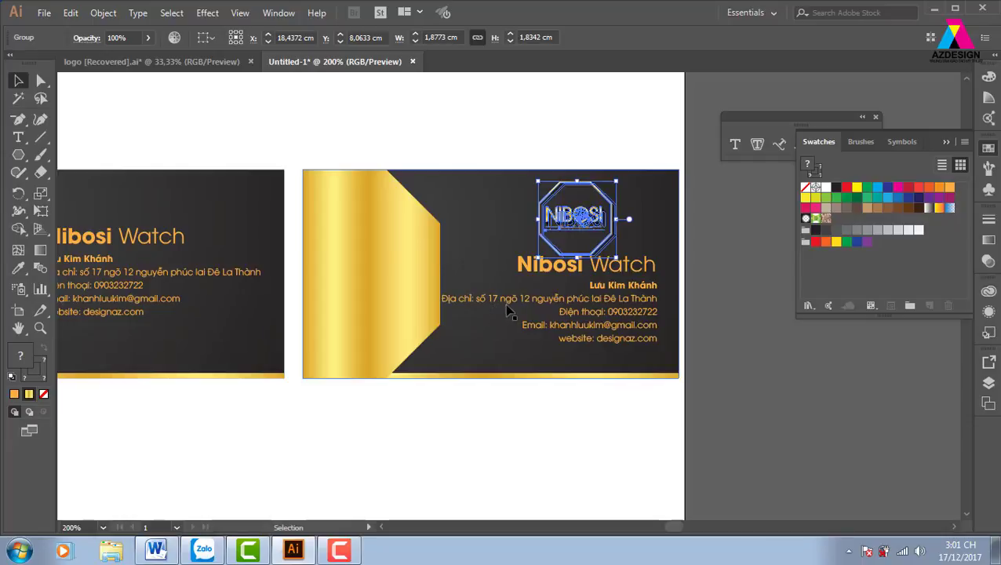
Step: Replace 'ngõ' in the address line with a slash
key("t")
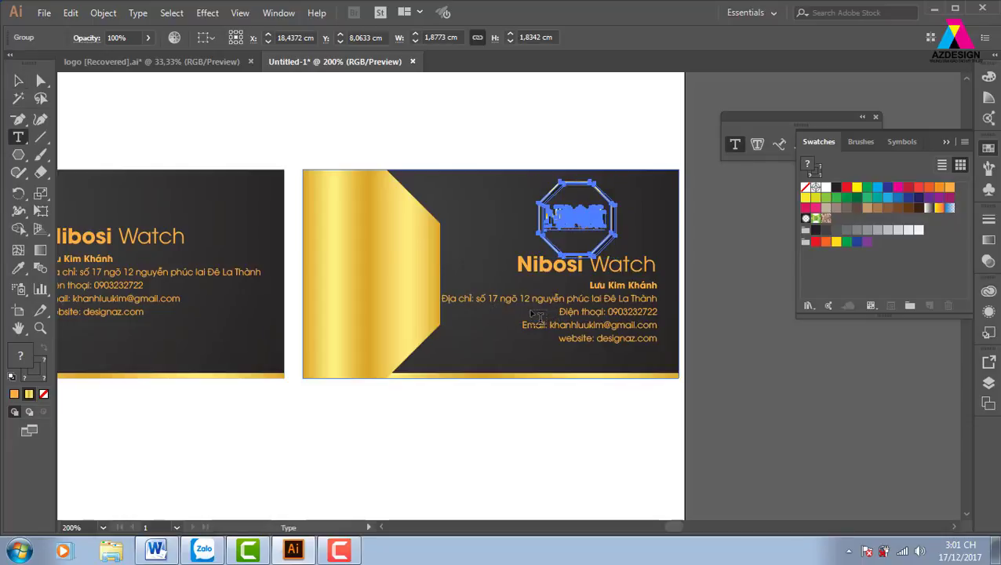
left_click(512, 299)
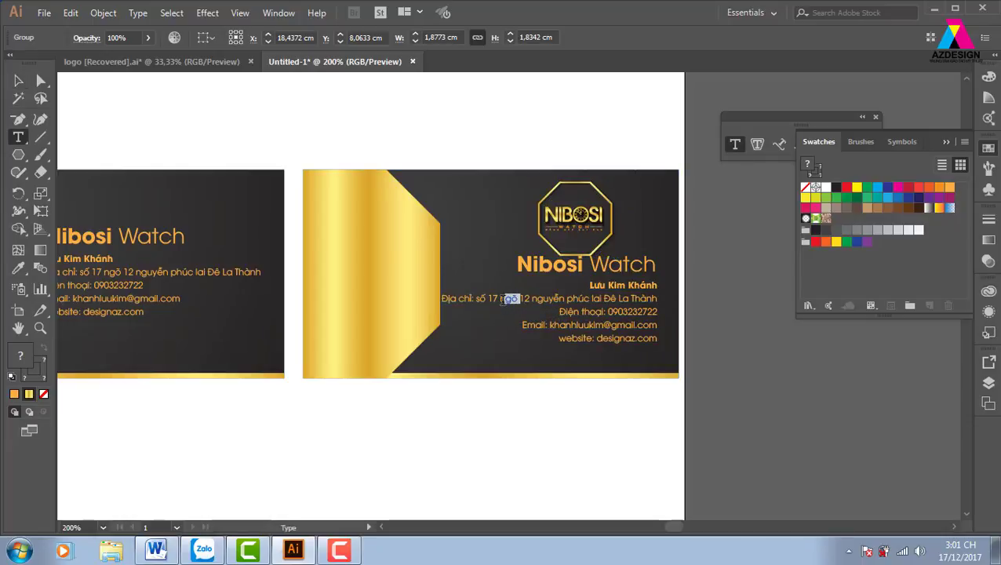
key("BackSpace")
type("/")
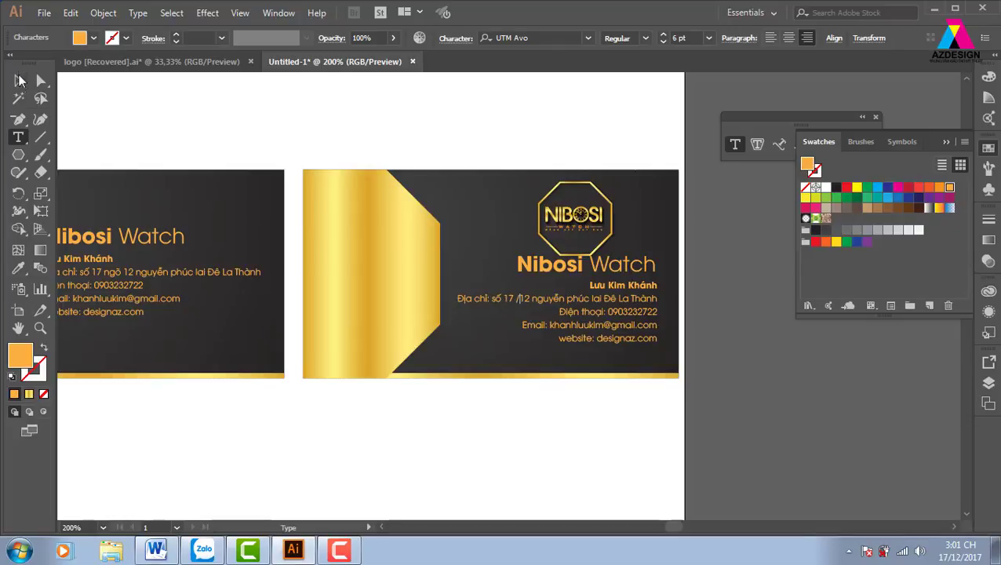
Step: Narrow the gold left panel to about 3.09 cm wide and fill it with teal
left_click(19, 80)
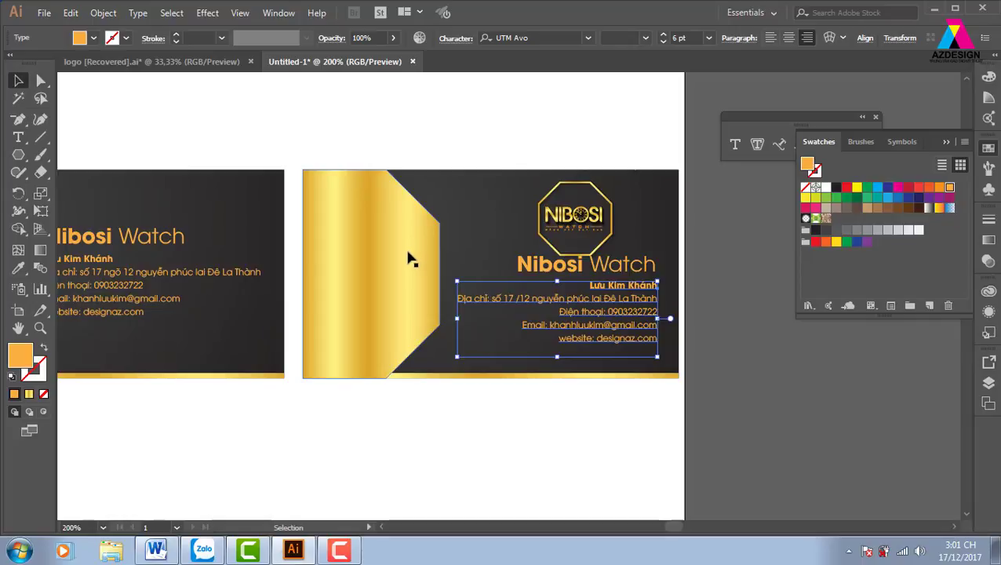
left_click(499, 140)
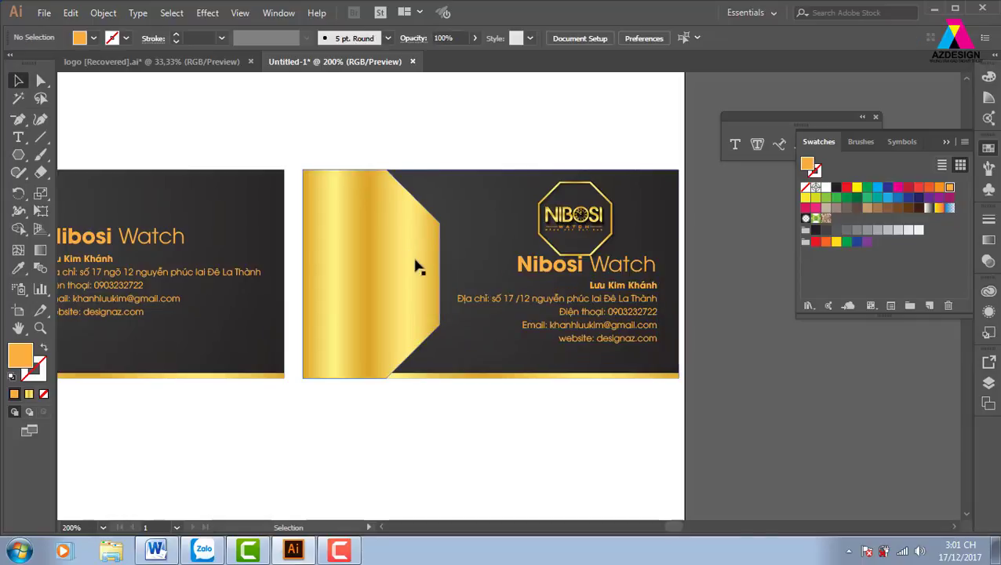
left_click(414, 281)
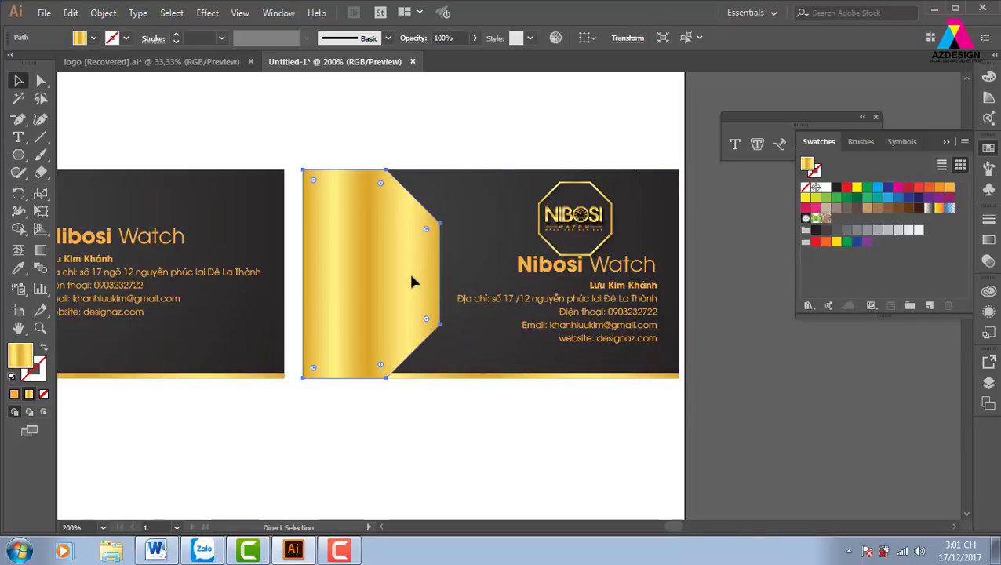
left_click_drag(441, 273, 433, 275)
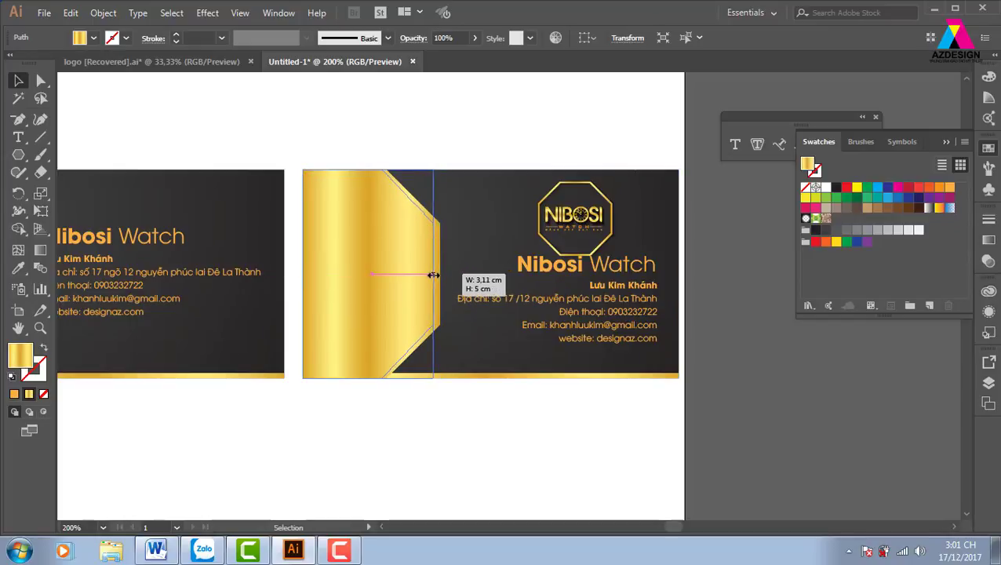
left_click_drag(433, 274, 433, 275)
key("ctrl+shift+a")
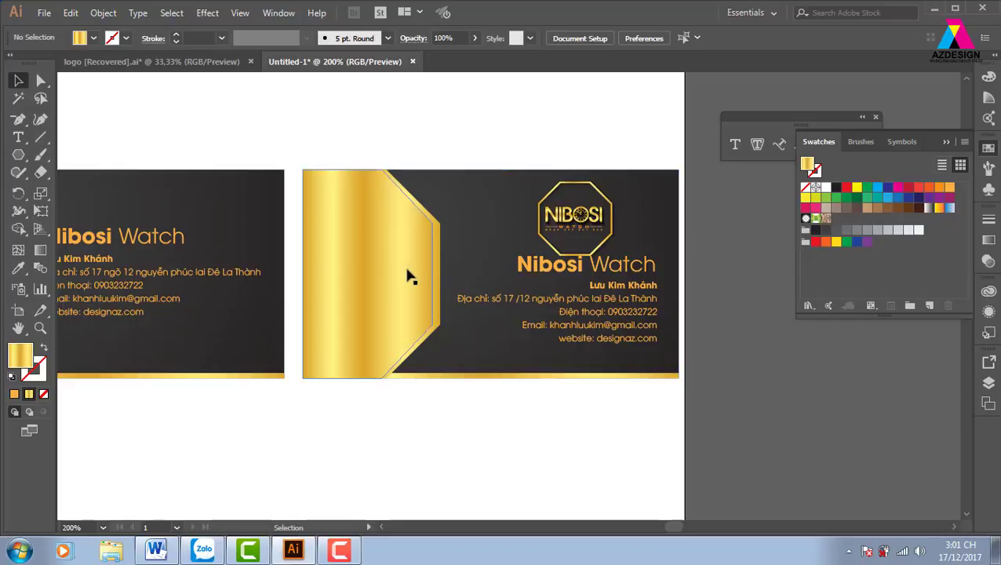
left_click(406, 277)
left_click(879, 197)
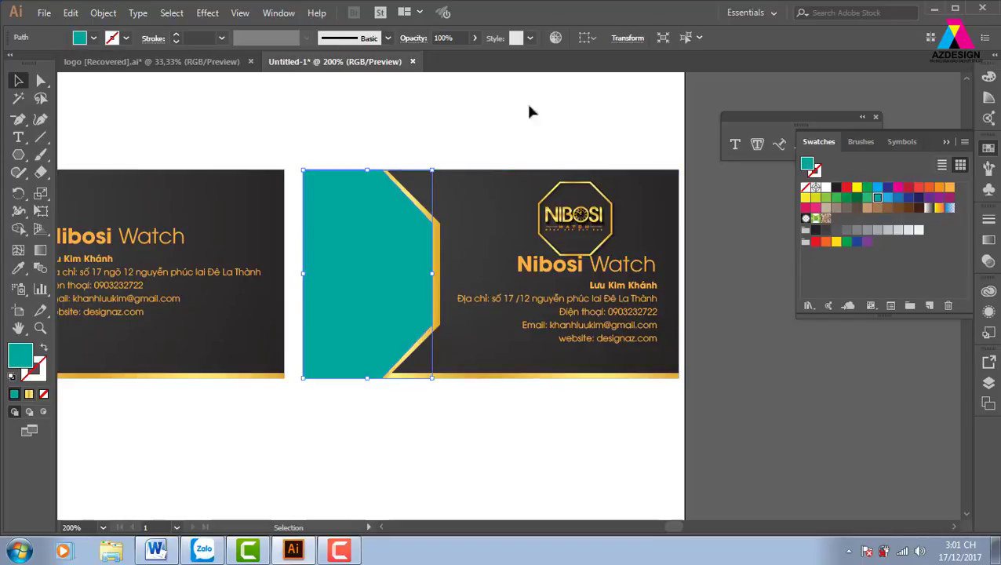
Step: Move the NIBOSI logo up onto the panel's angled stripe
left_click(530, 101)
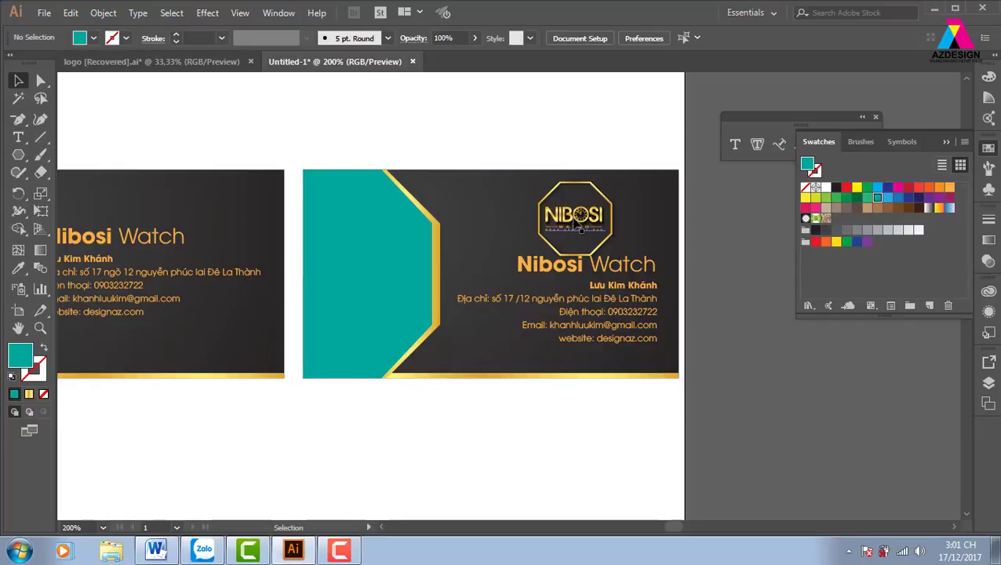
mouse_move(534, 240)
left_mouse_down()
mouse_move(514, 257)
mouse_move(390, 297)
left_mouse_up()
left_click_drag(463, 274, 474, 344)
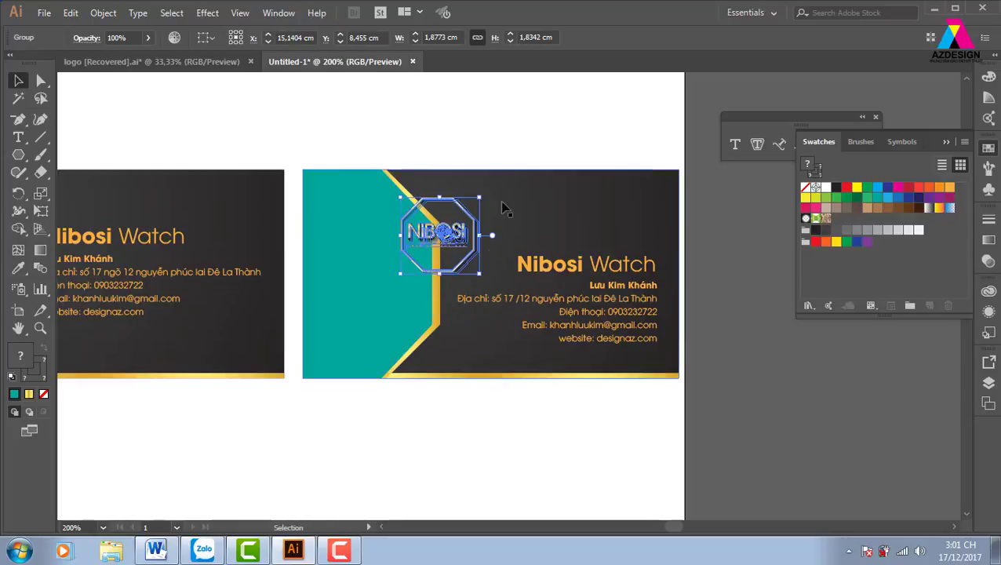
Step: Draw an octagon over the logo and give it the dark background gradient
left_click(518, 161)
key("z")
left_click_drag(338, 138, 563, 339)
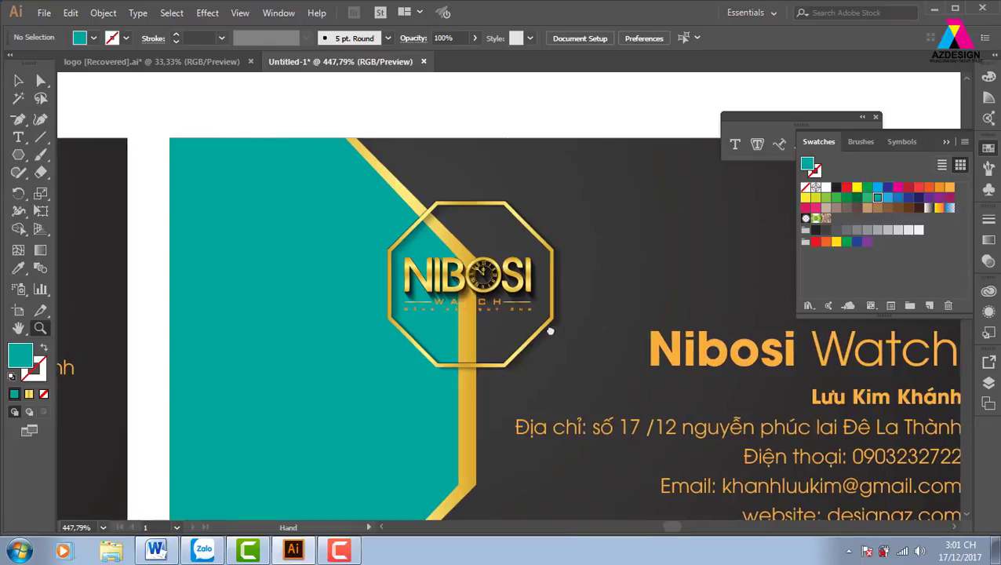
left_click(18, 155)
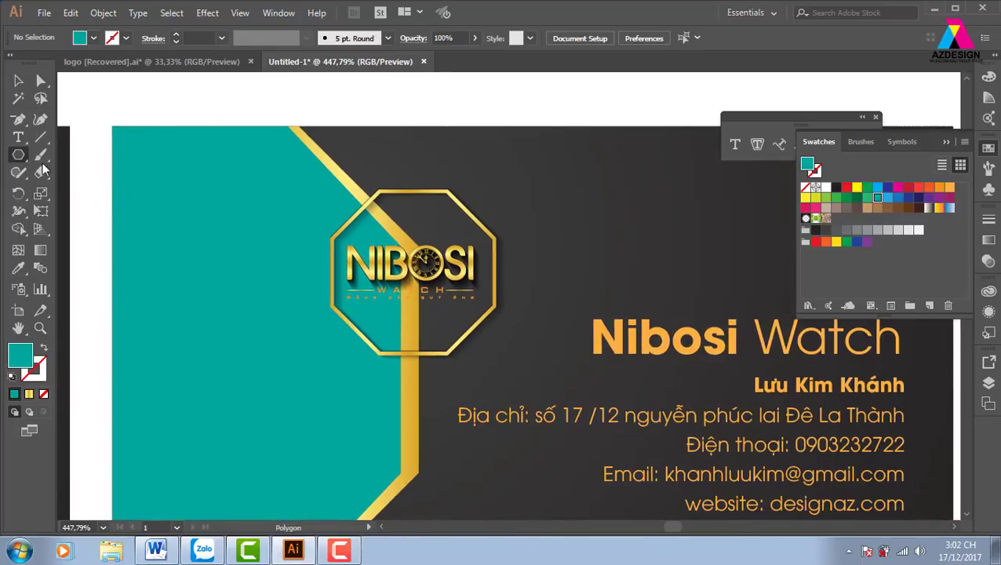
left_click_drag(414, 216, 477, 265)
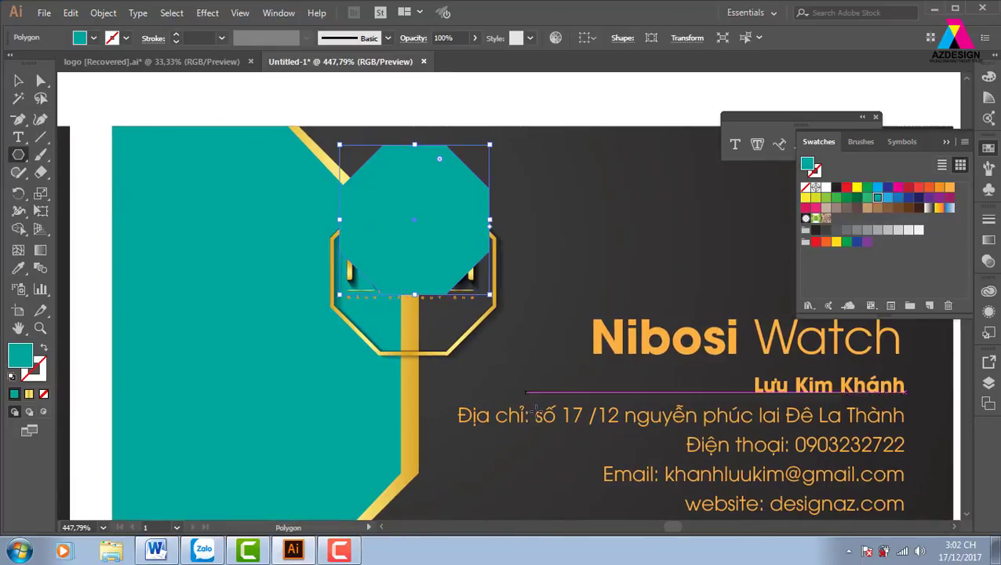
key("i")
left_click(643, 272)
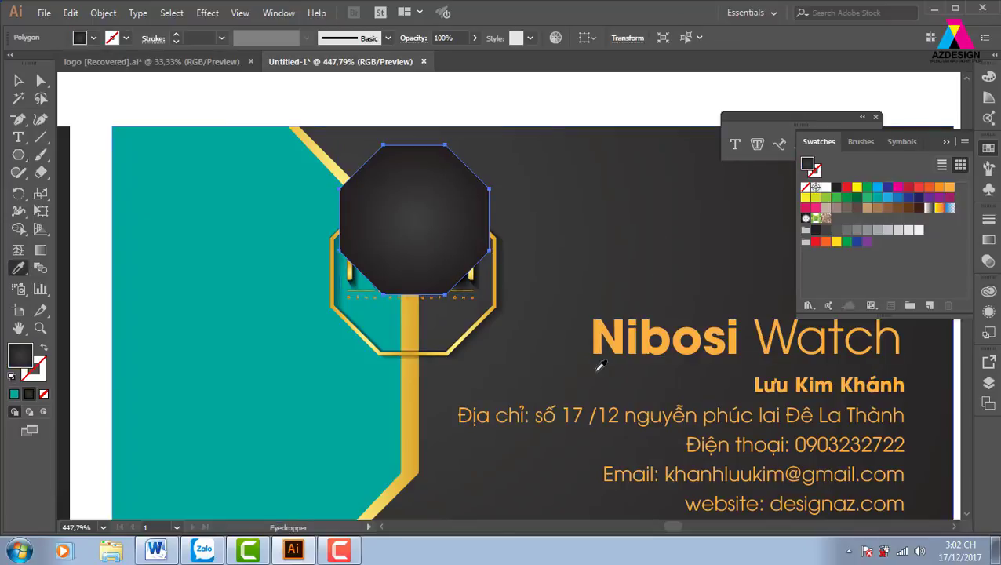
Step: Enlarge the octagon to fill the gold frame, align it, and send it behind the logo
left_click(18, 81)
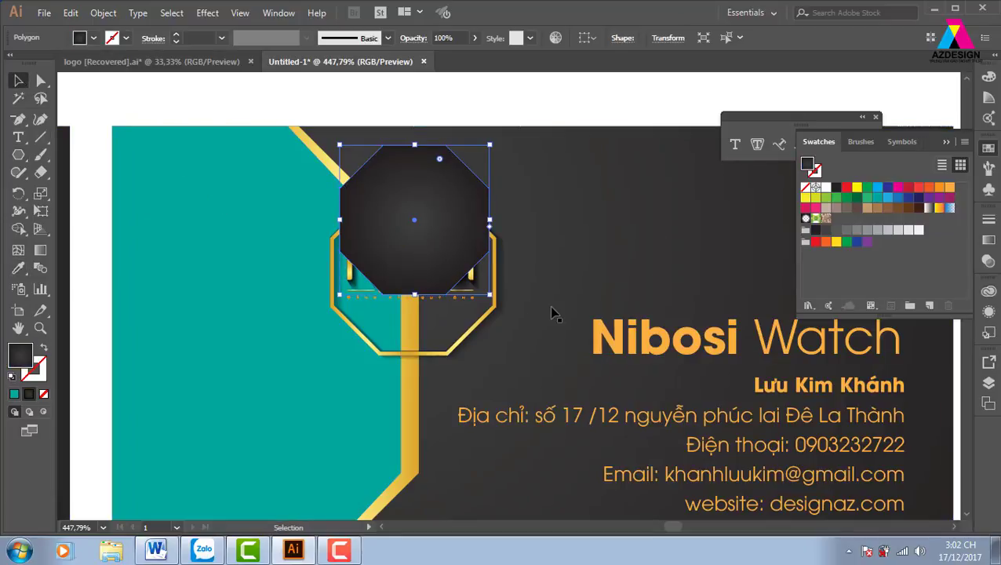
left_click_drag(430, 198, 420, 249)
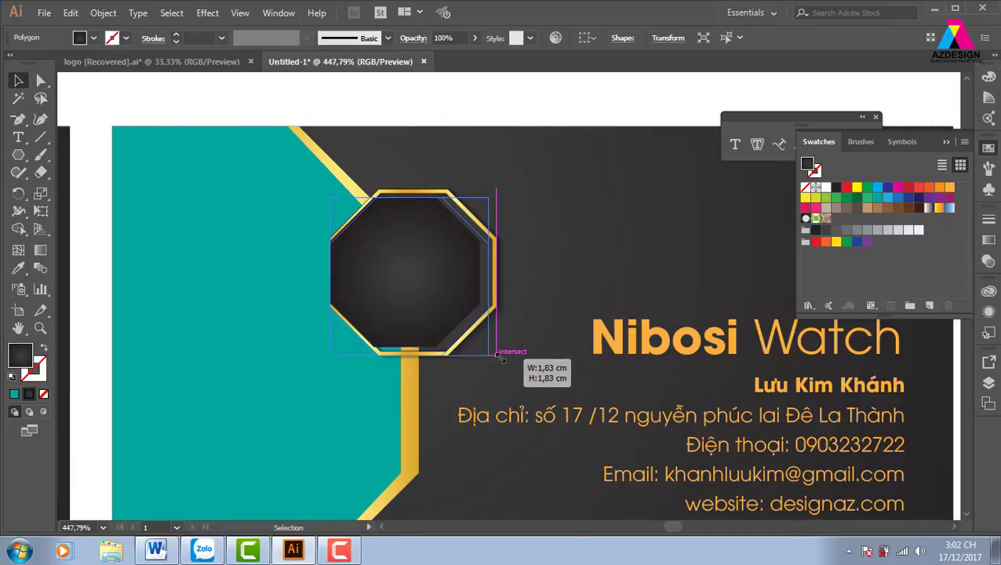
left_click_drag(480, 348, 518, 368)
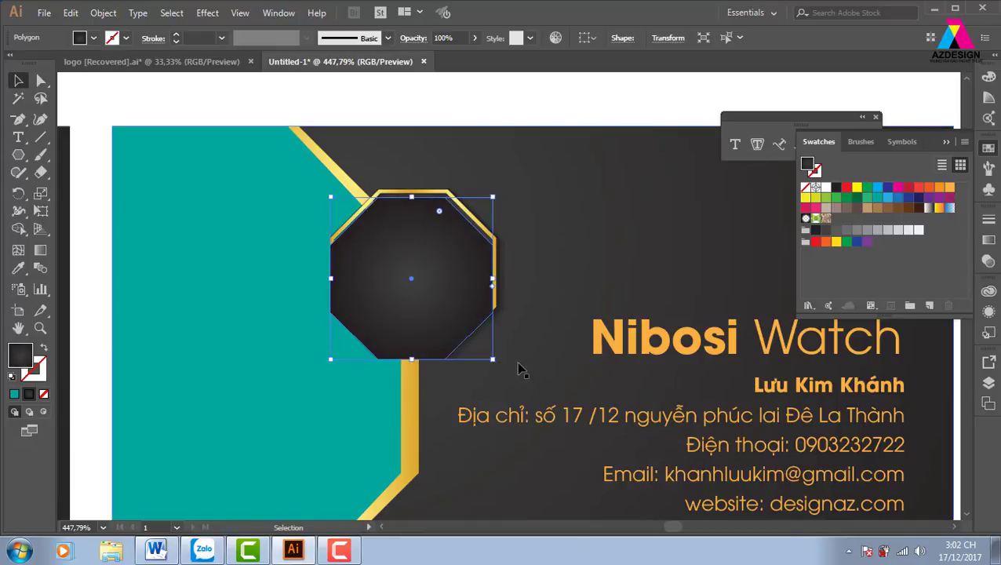
key("Up")
key("Up")
key("Up")
key("Right")
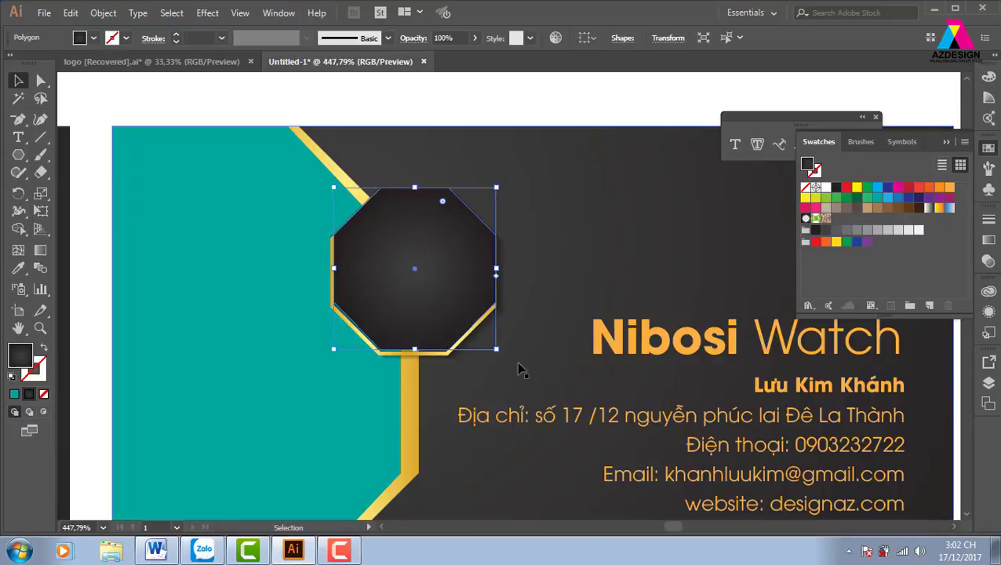
key("Down")
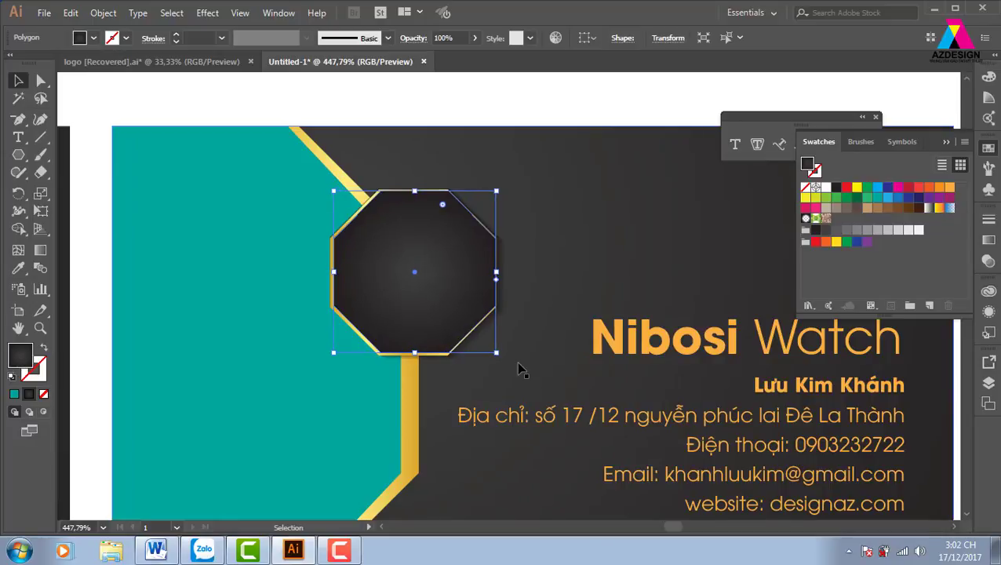
key("a")
key("ctrl+v")
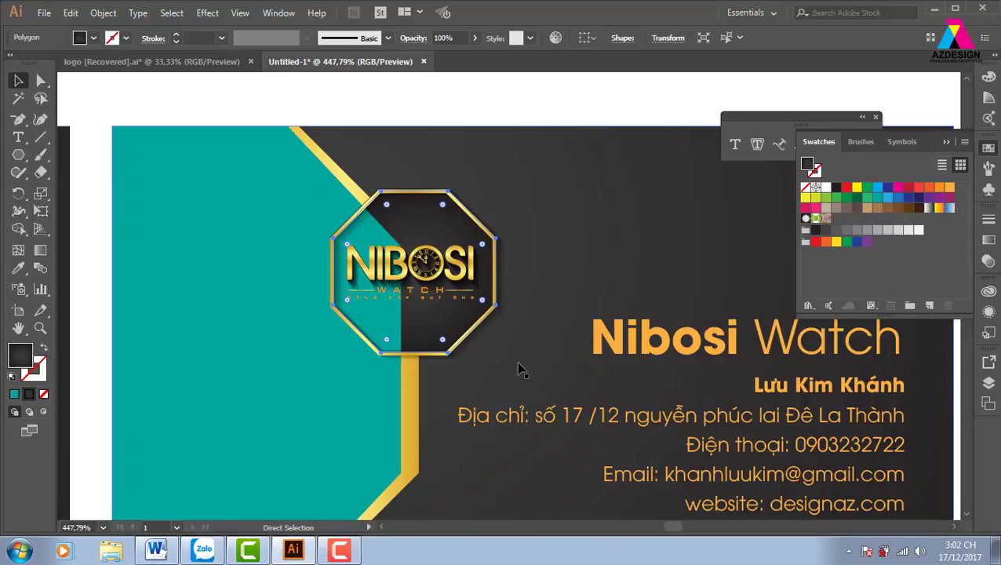
key("v")
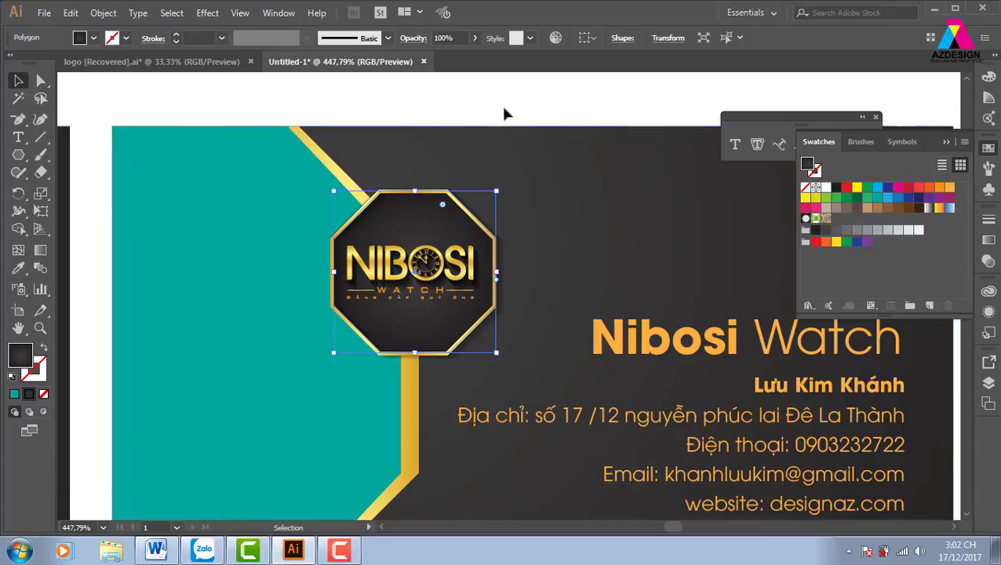
left_click(510, 108)
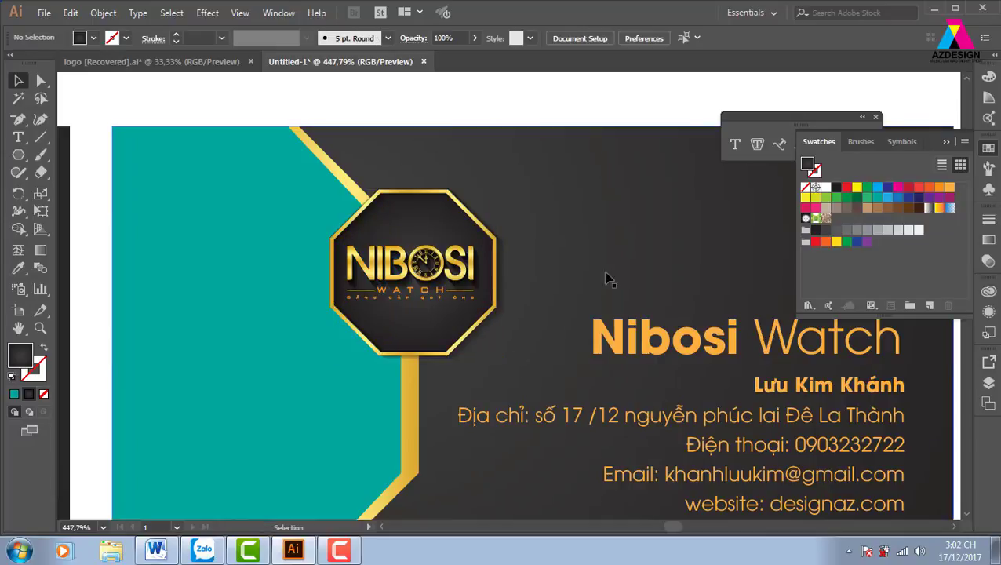
Step: Left-align the contact details and place them with the Nibosi Watch title beside the logo
left_click(634, 337)
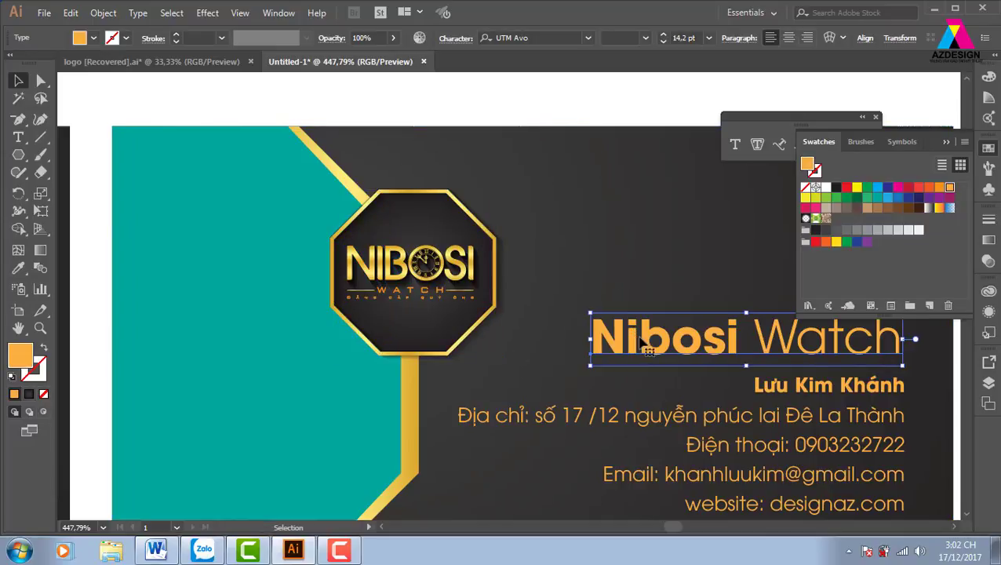
left_click(784, 396)
left_click(771, 38)
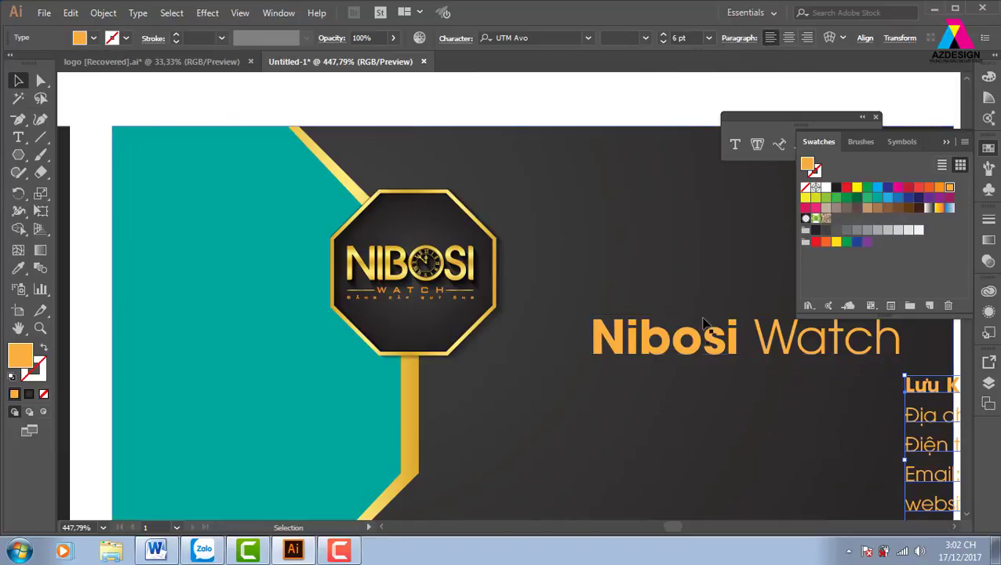
left_click_drag(687, 347, 614, 278)
left_click_drag(701, 375, 555, 328)
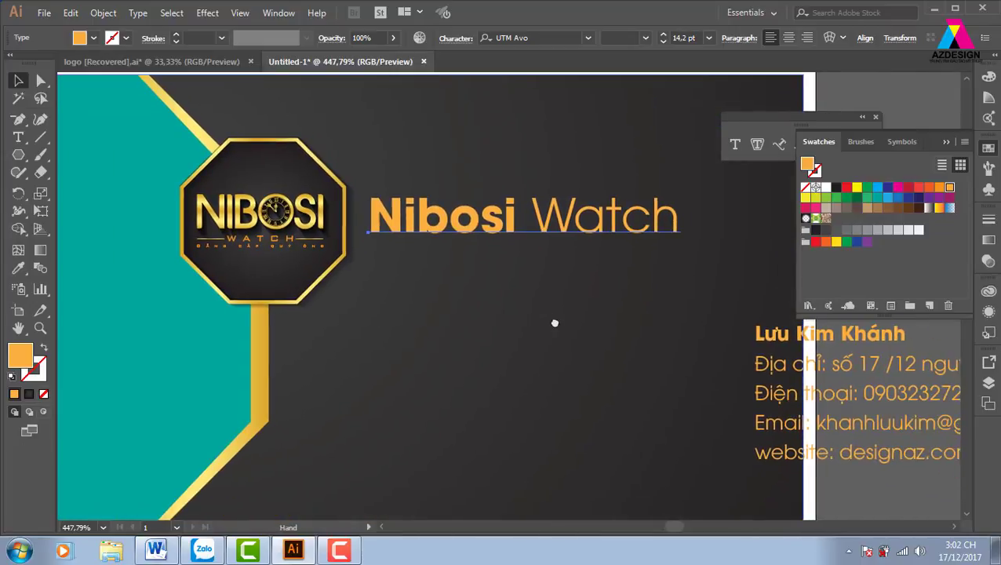
mouse_move(767, 341)
left_mouse_down()
mouse_move(385, 290)
mouse_move(380, 303)
left_mouse_up()
key("ctrl+minus")
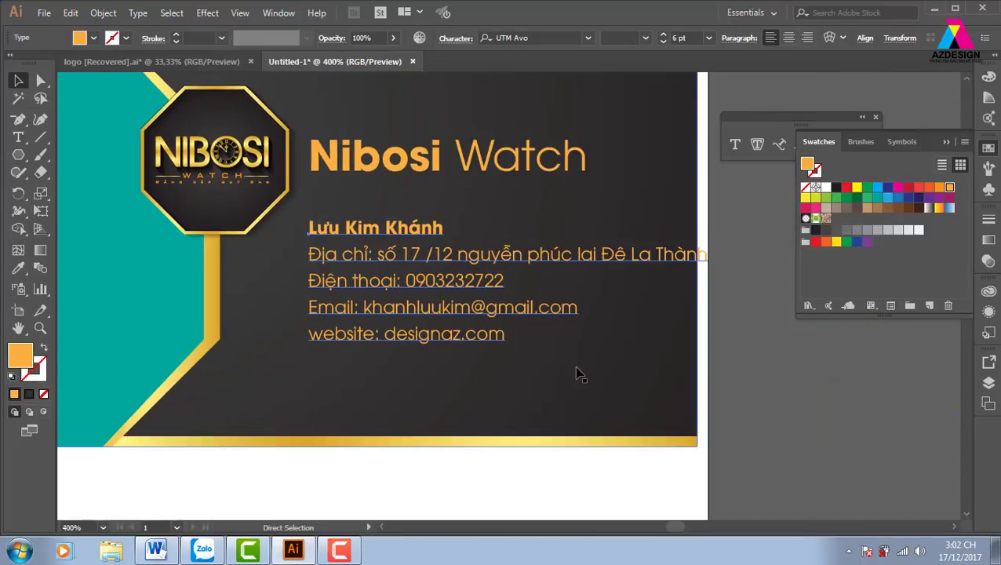
key("ctrl+minus")
left_click(685, 373)
scroll(532, 365, "up", 1)
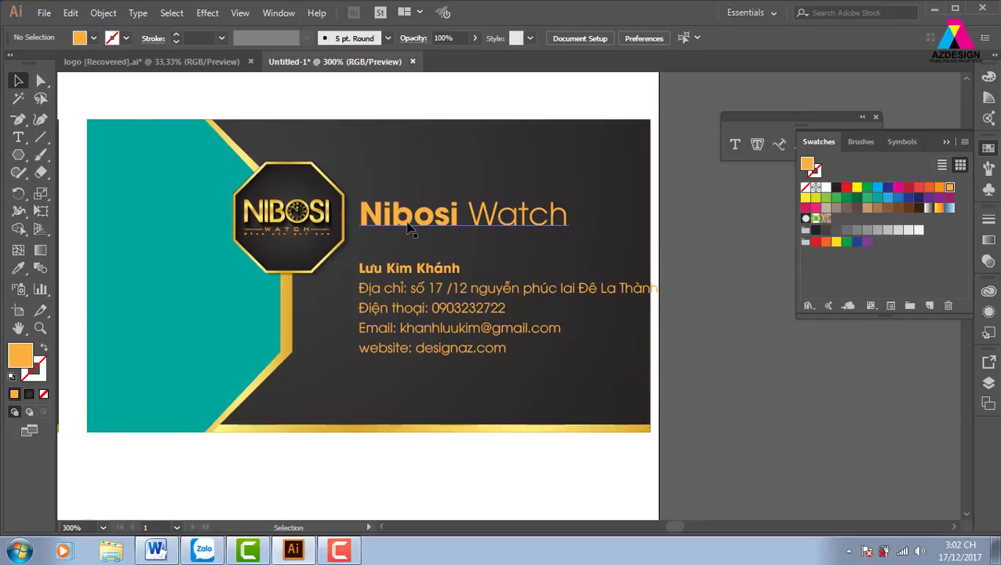
left_click(410, 224)
left_click_drag(408, 284, 408, 278)
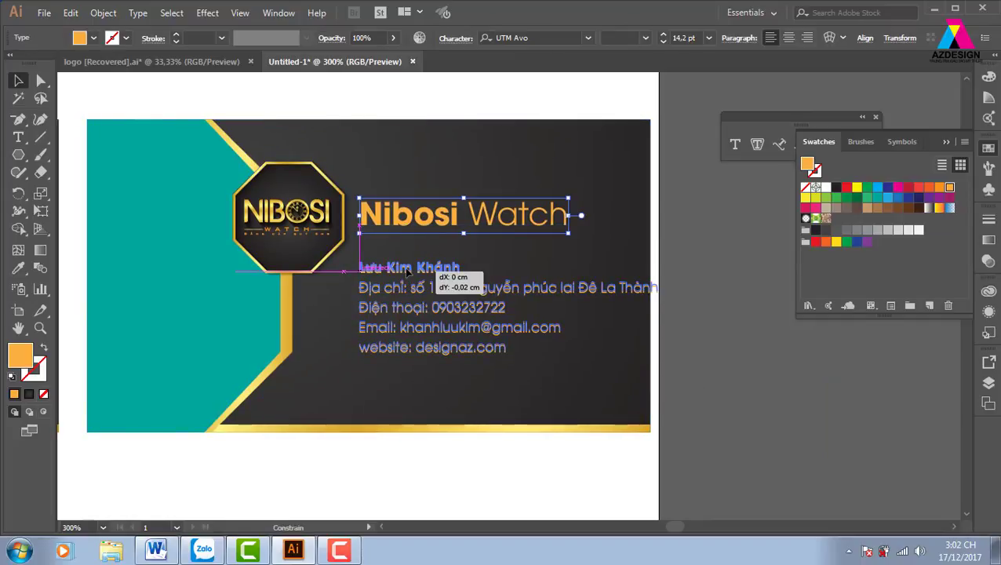
left_click(566, 348)
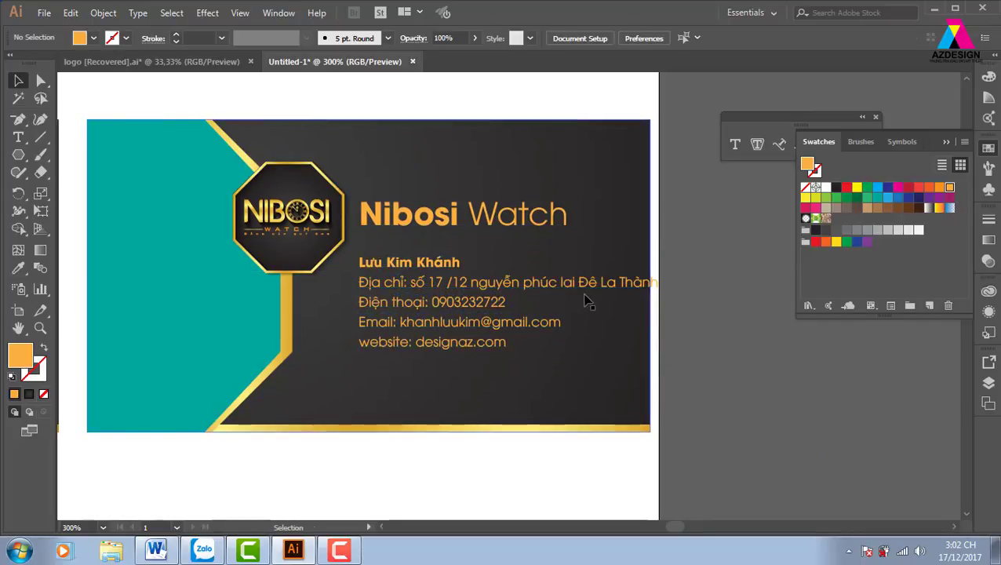
Step: Break the address onto two lines before its last part
left_click(627, 291)
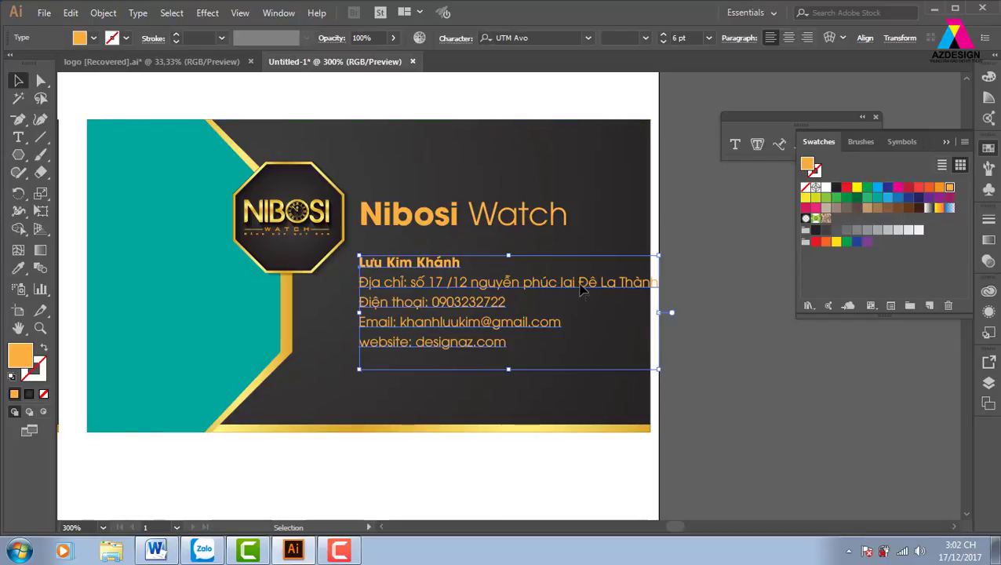
double_click(601, 333)
key("Return")
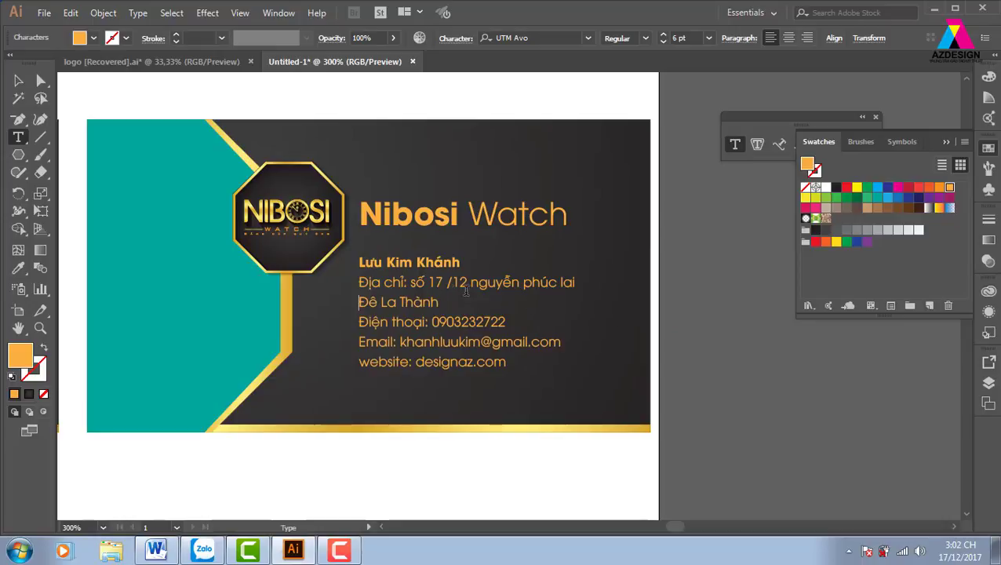
left_click(17, 79)
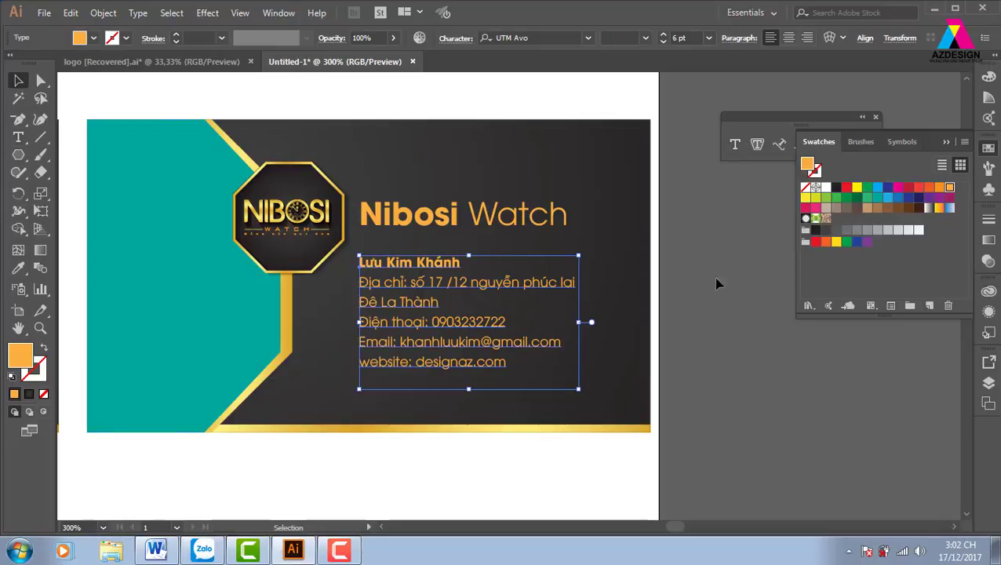
left_click(744, 314)
key("z")
left_click_drag(260, 220, 612, 412)
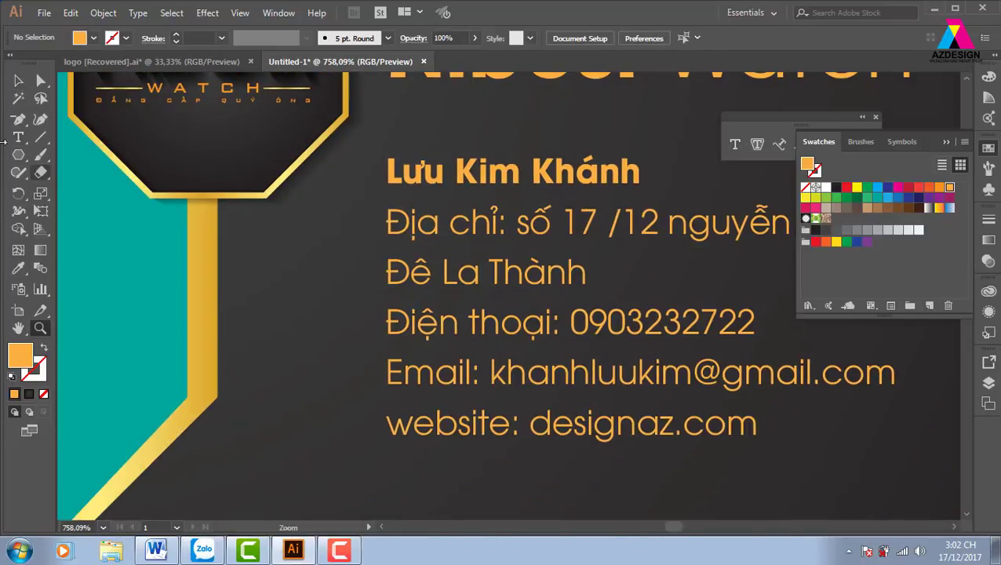
Step: Draw a tiny orange octagon dot and copy it beside the address, phone, email and website lines
left_click(18, 155)
left_click_drag(348, 256, 356, 265)
left_click_drag(367, 292, 366, 292)
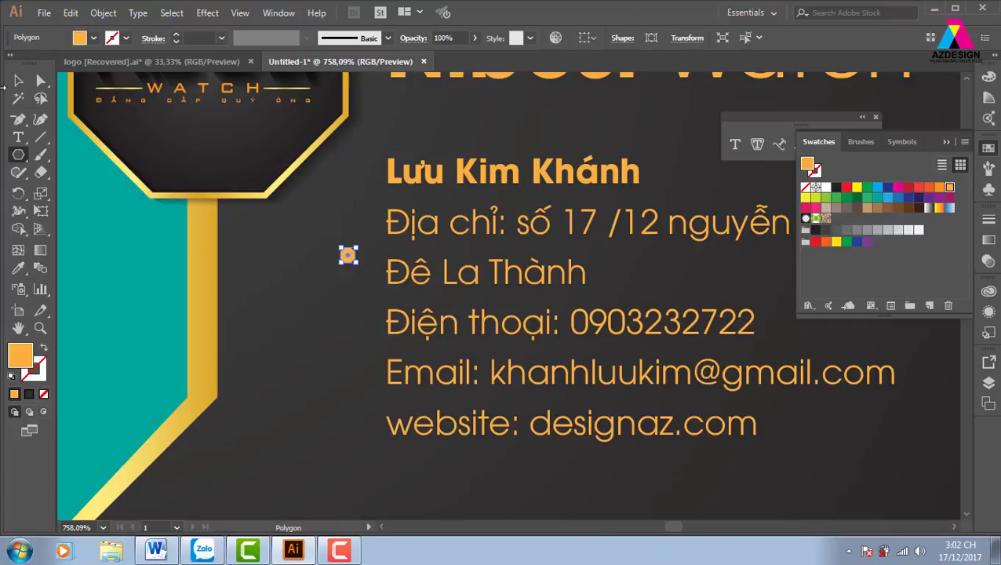
left_click(18, 80)
left_click(352, 343)
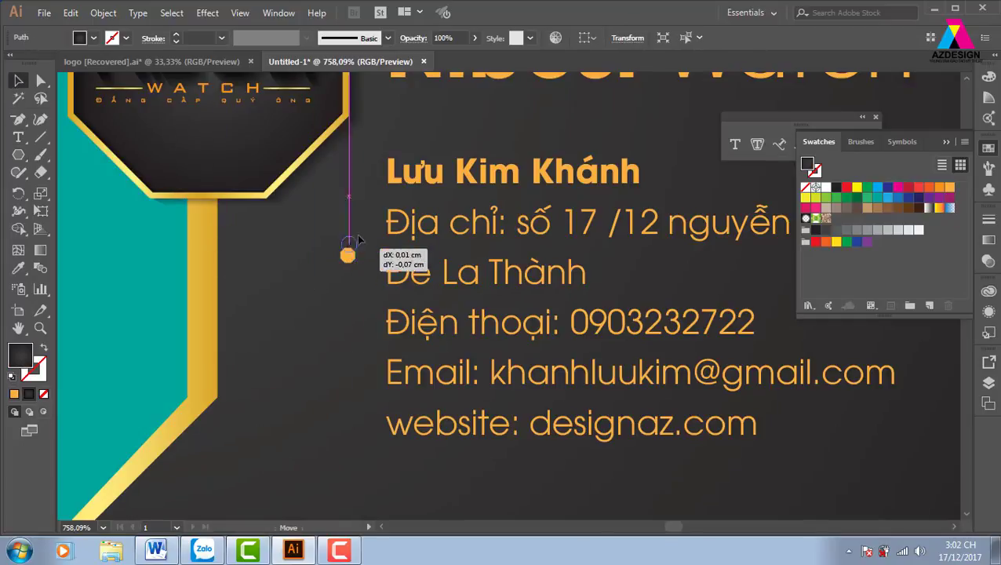
mouse_move(353, 267)
left_mouse_down()
mouse_move(363, 237)
mouse_move(361, 438)
left_mouse_up()
left_click(369, 239)
left_click(330, 342)
left_click(324, 458)
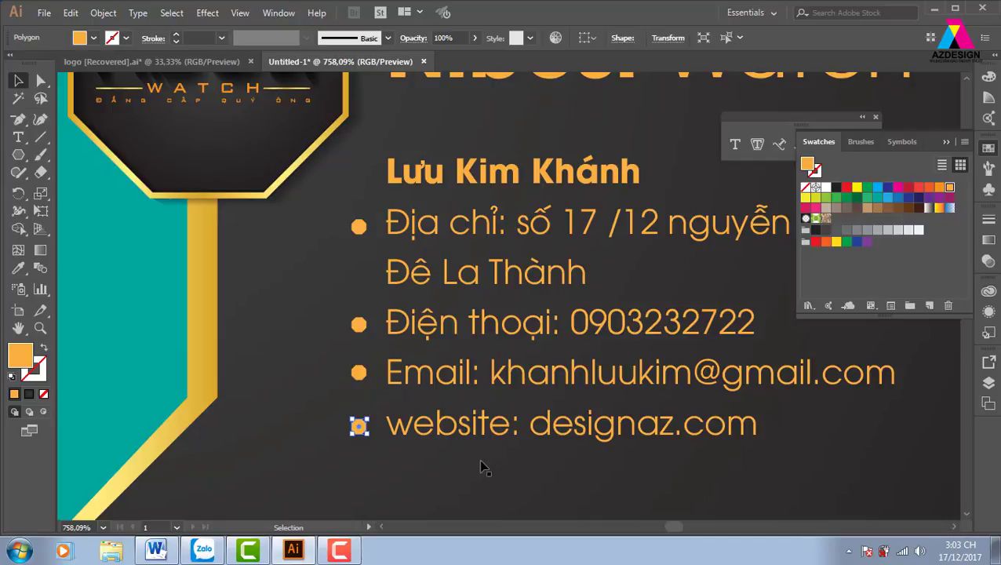
key("ctrl+minus")
key("ctrl+minus")
key("ctrl+minus")
key("ctrl+minus")
Step: Select the teal angled panel on the second card and bring up the File menu
left_click(508, 453)
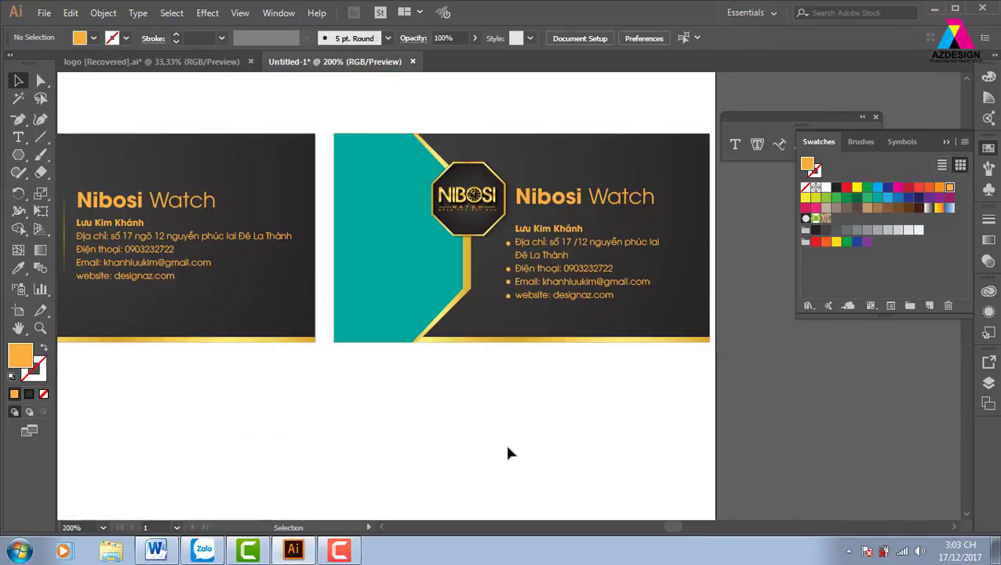
left_click_drag(669, 422, 598, 422)
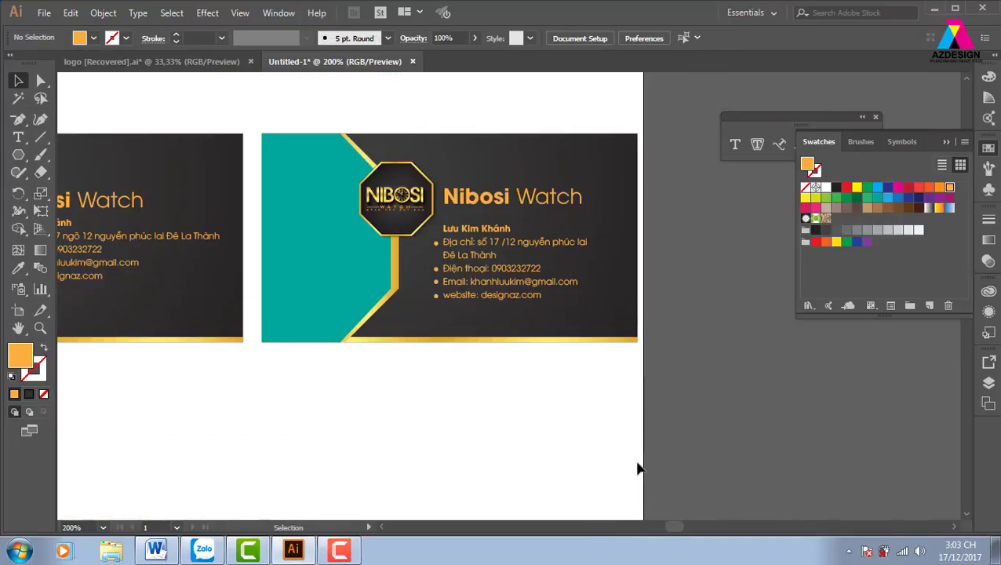
left_click(330, 273)
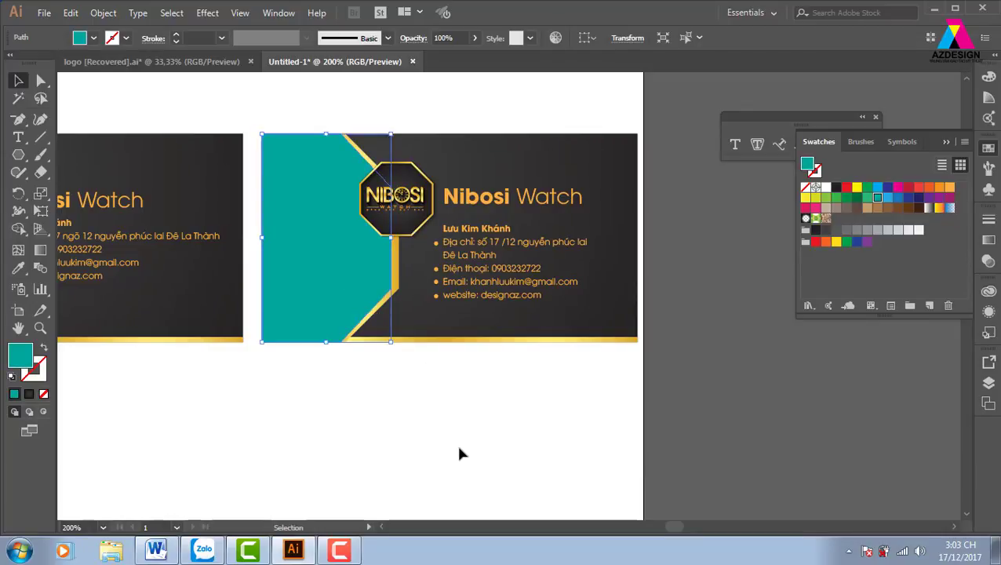
left_click(43, 13)
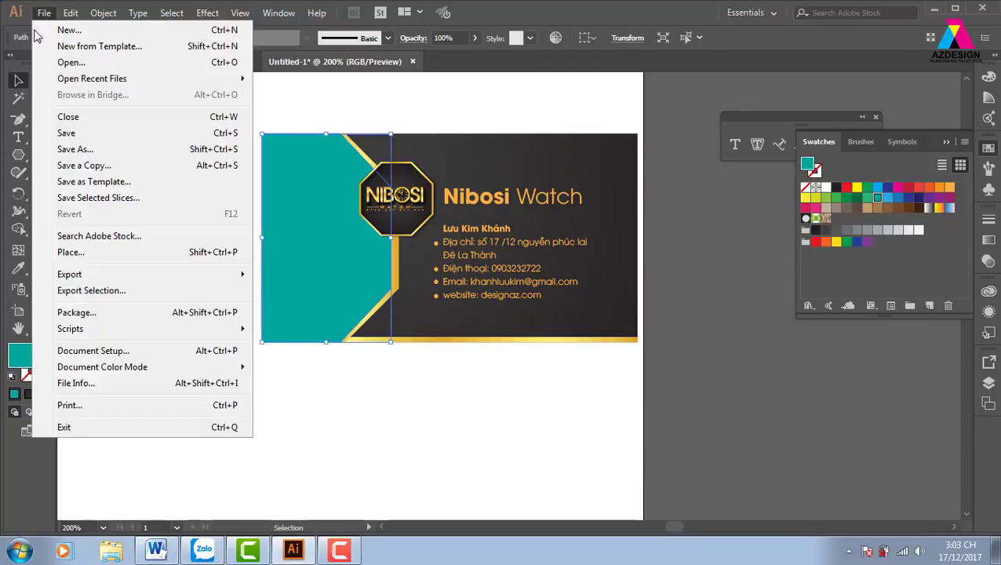
Step: Start placing an image and browse to the E:\thuvienanh\dongho folder
left_click(99, 259)
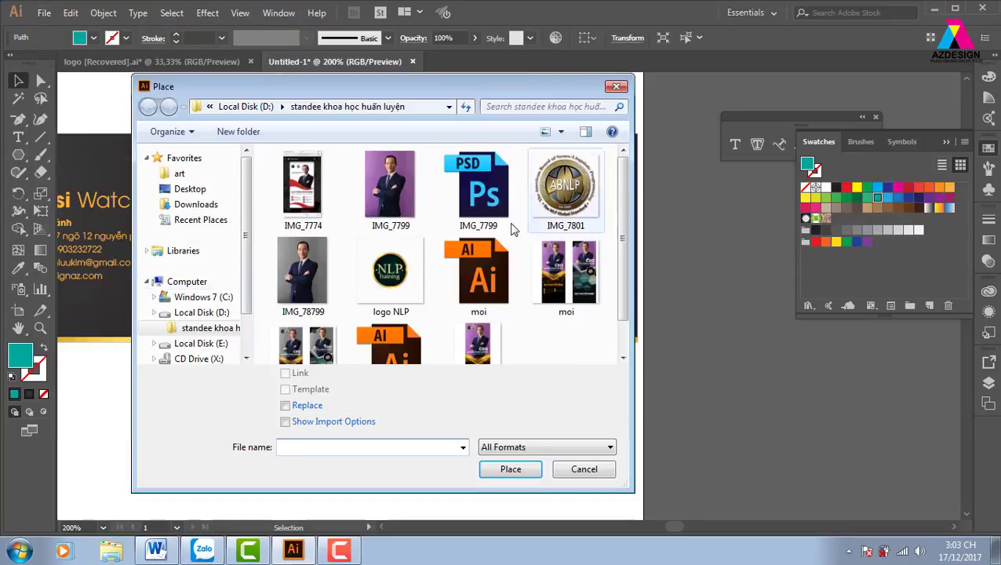
left_click(221, 343)
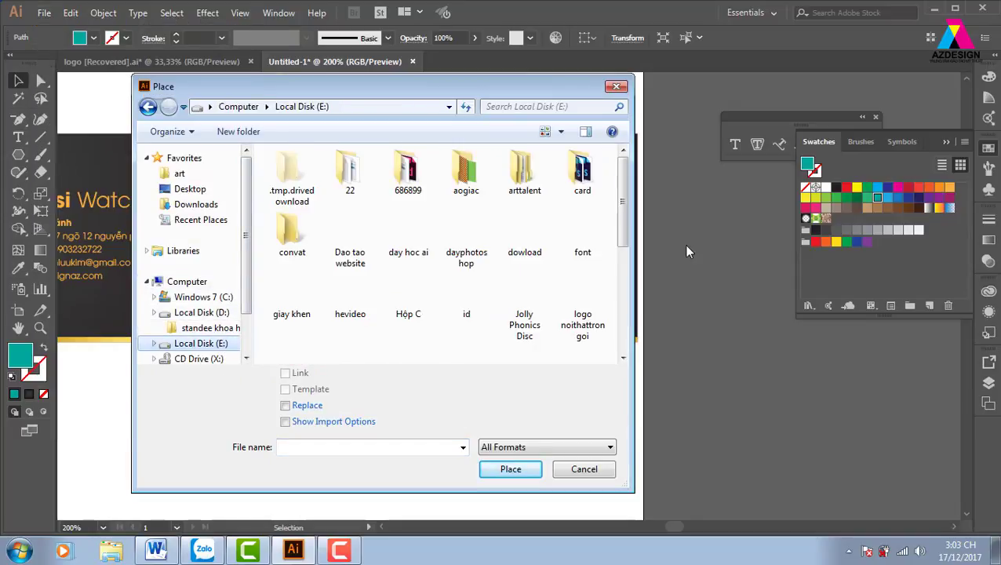
scroll(524, 267, "down", 1)
scroll(517, 271, "down", 5)
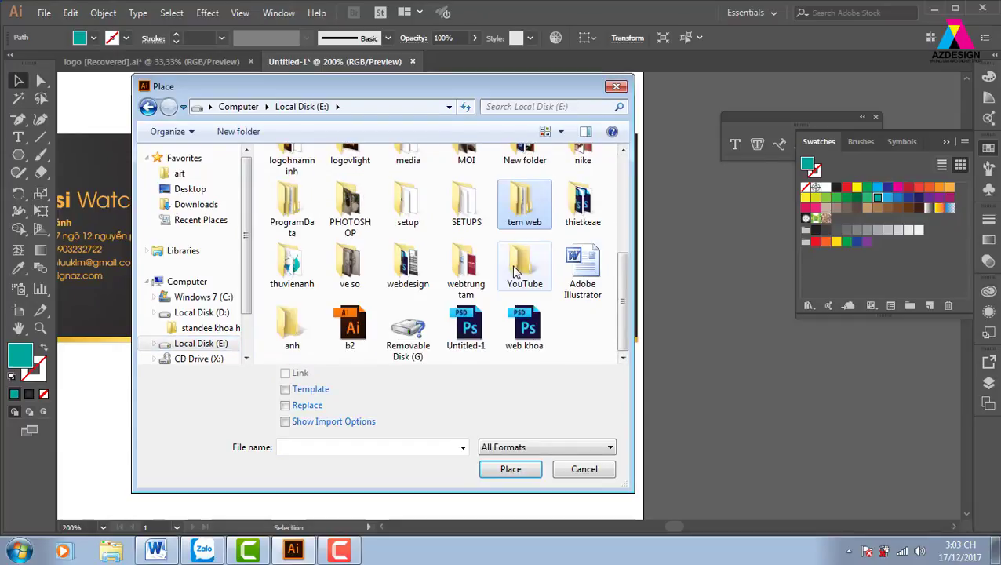
double_click(291, 265)
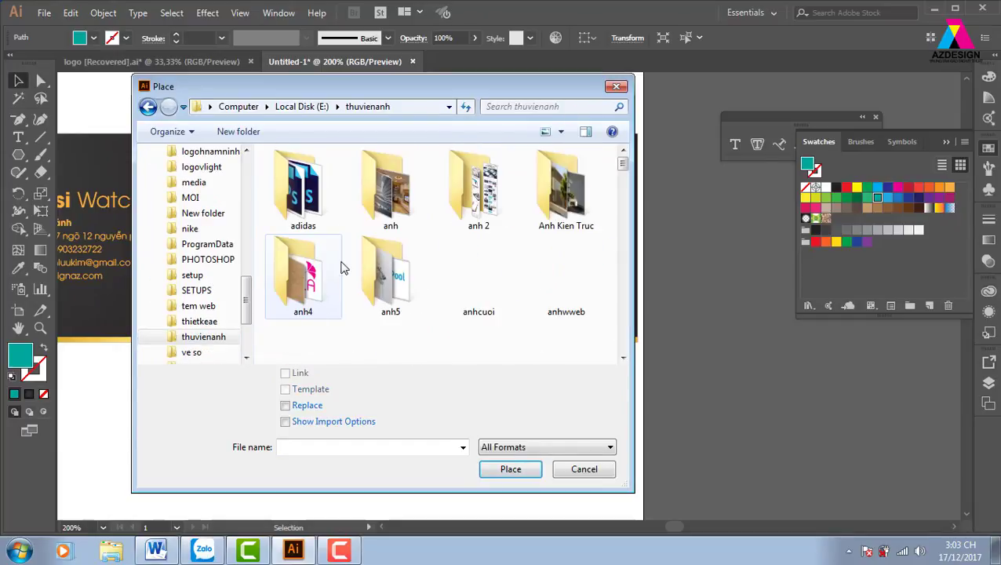
scroll(423, 279, "down", 3)
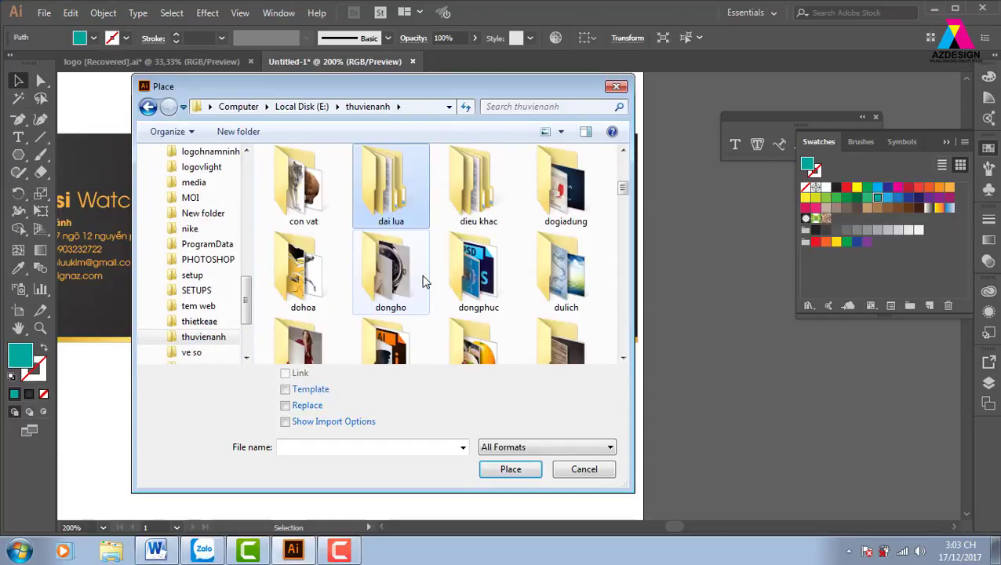
left_click(395, 288)
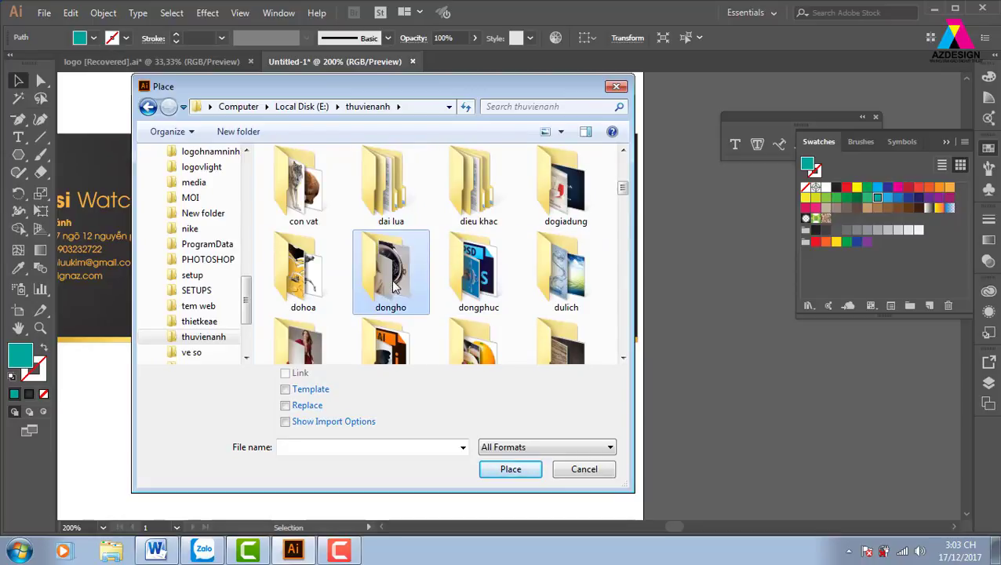
double_click(395, 287)
Step: Choose the fg-CMedia15-16-Sharp-Dressed-Watch48411 photo and confirm the placement
mouse_move(623, 165)
left_mouse_down()
mouse_move(638, 357)
mouse_move(647, 339)
mouse_move(625, 333)
mouse_move(627, 319)
mouse_move(656, 251)
left_mouse_up()
left_click(565, 334)
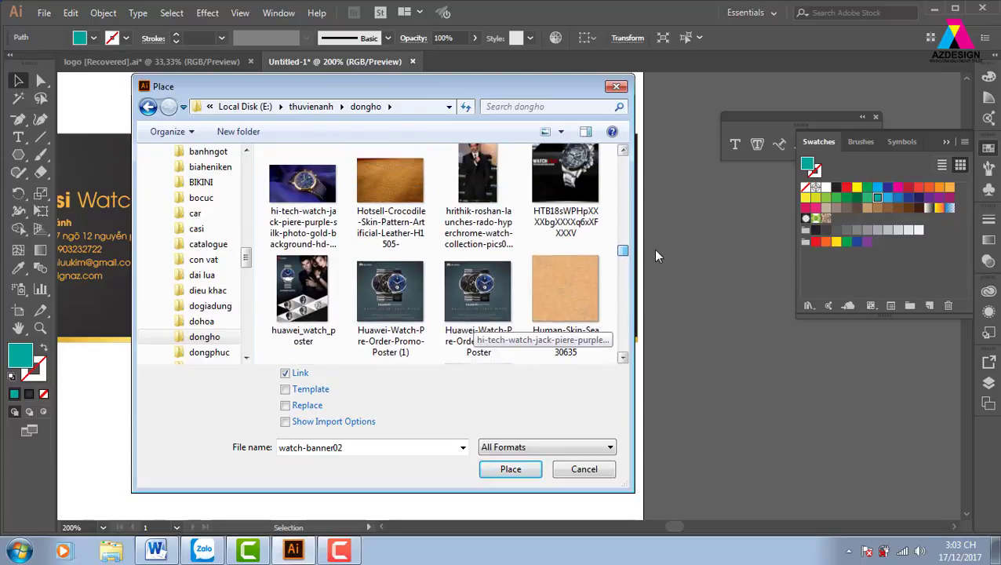
left_click(303, 294)
scroll(471, 259, "up", 2)
scroll(408, 266, "up", 2)
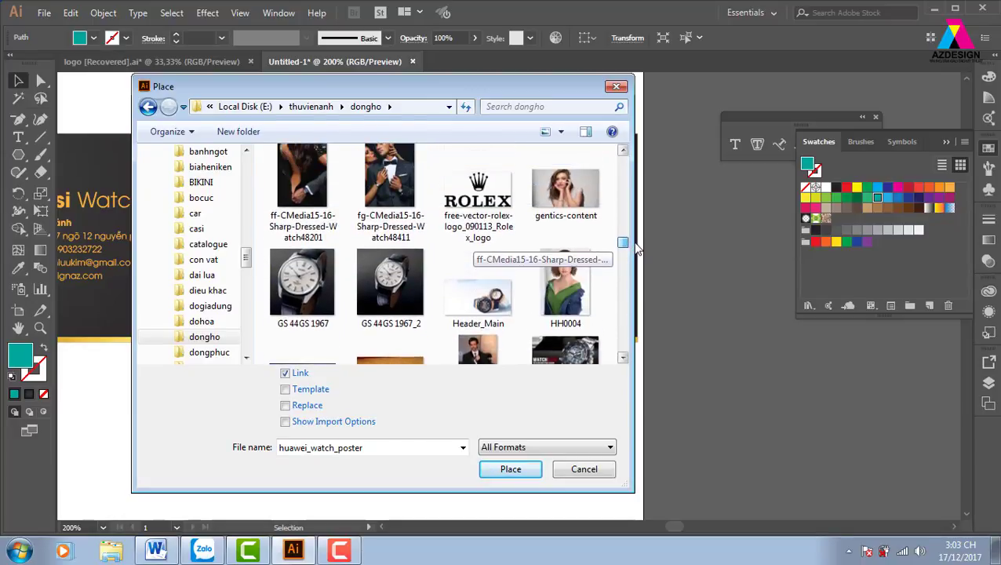
scroll(400, 271, "up", 2)
left_click(400, 270)
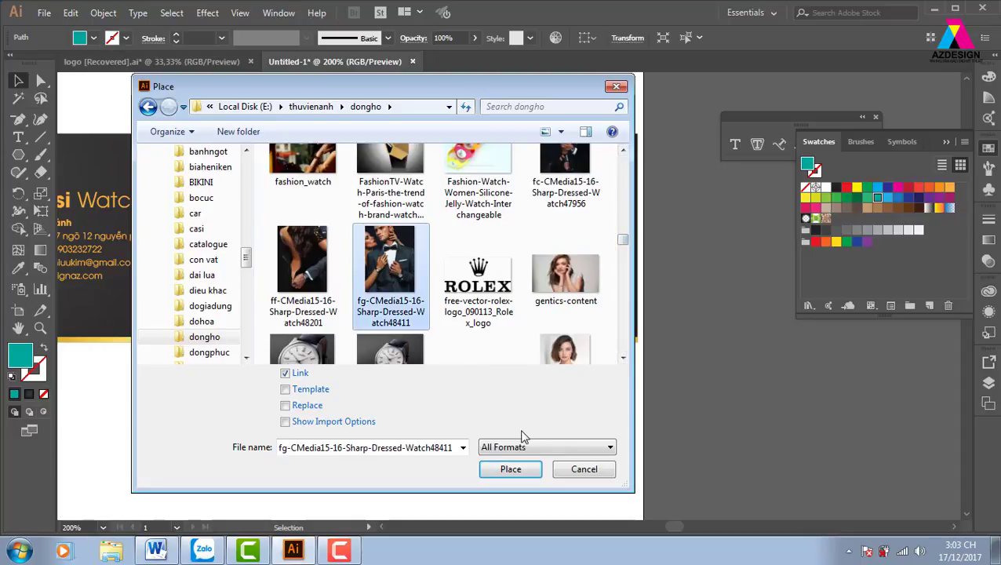
left_click(528, 470)
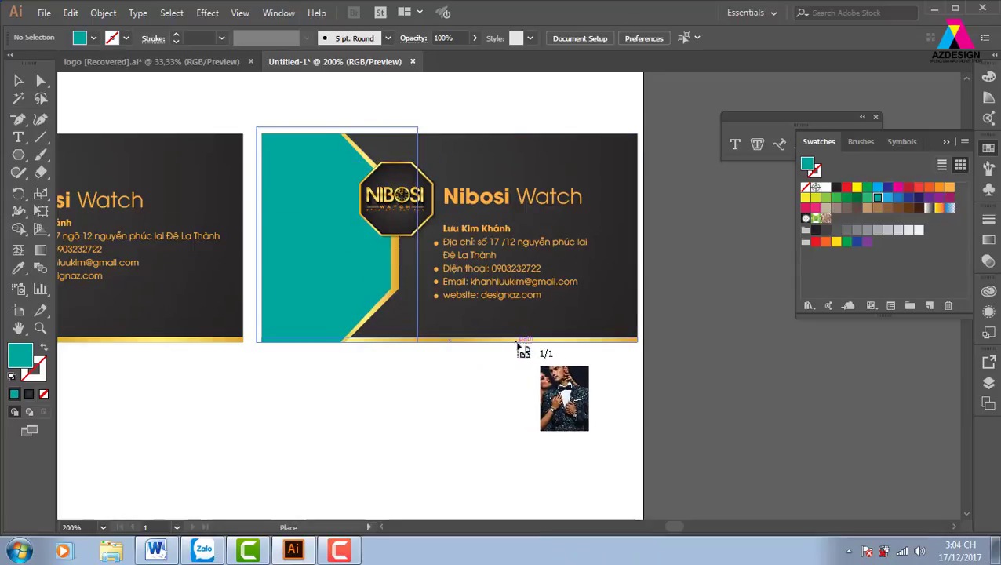
Step: Drop the watch photo behind the artwork and clip it inside the teal left panel with Ctrl+7
left_click_drag(256, 125, 417, 342)
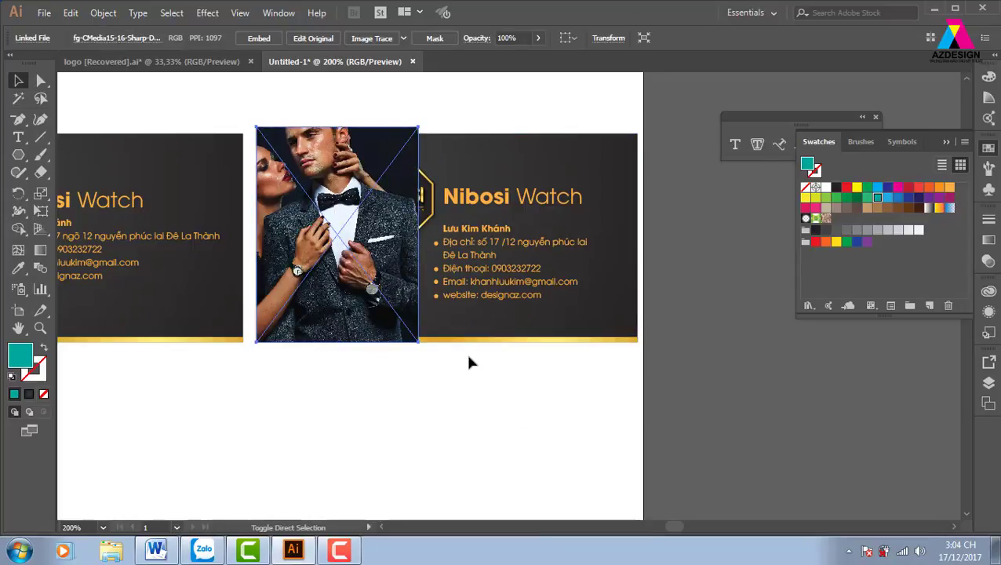
key("ctrl+shift+bracketleft")
left_click(356, 287, "shift")
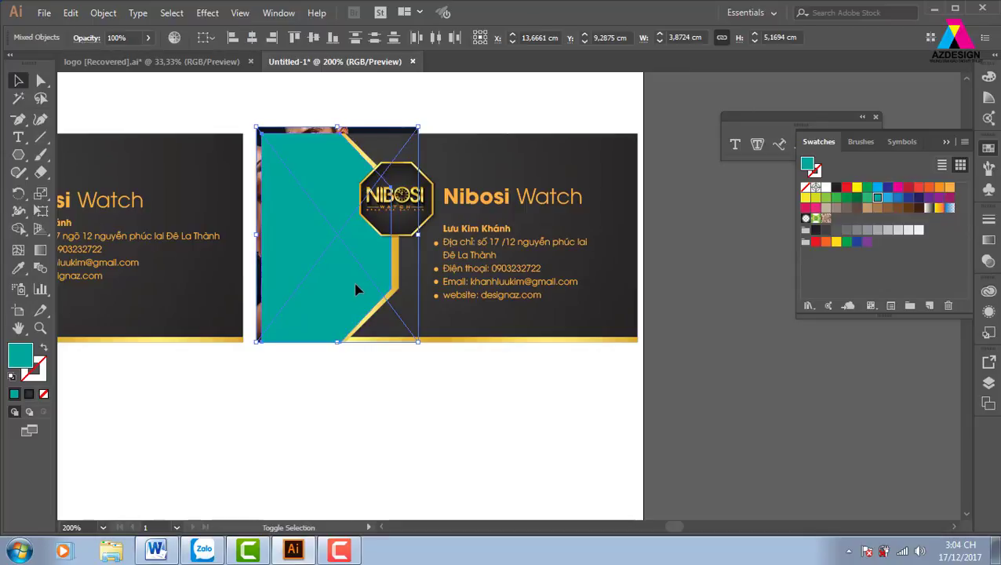
key("a")
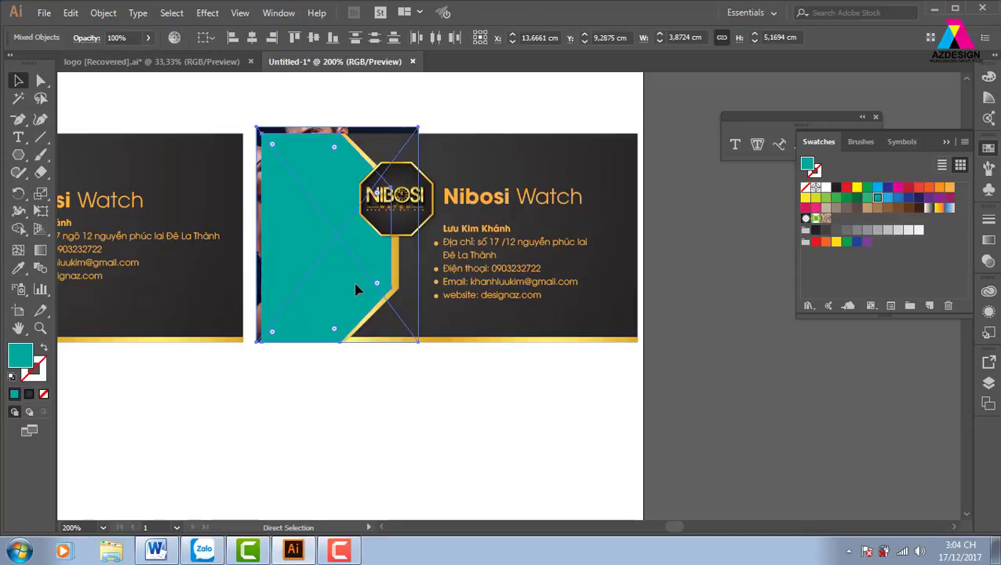
key("ctrl+7")
left_click(488, 86)
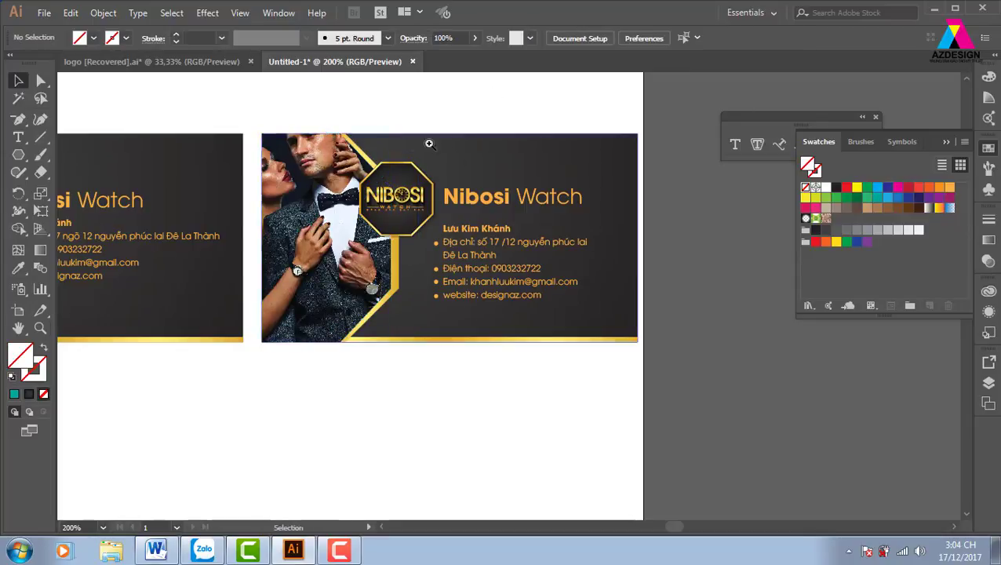
left_click_drag(256, 121, 647, 365)
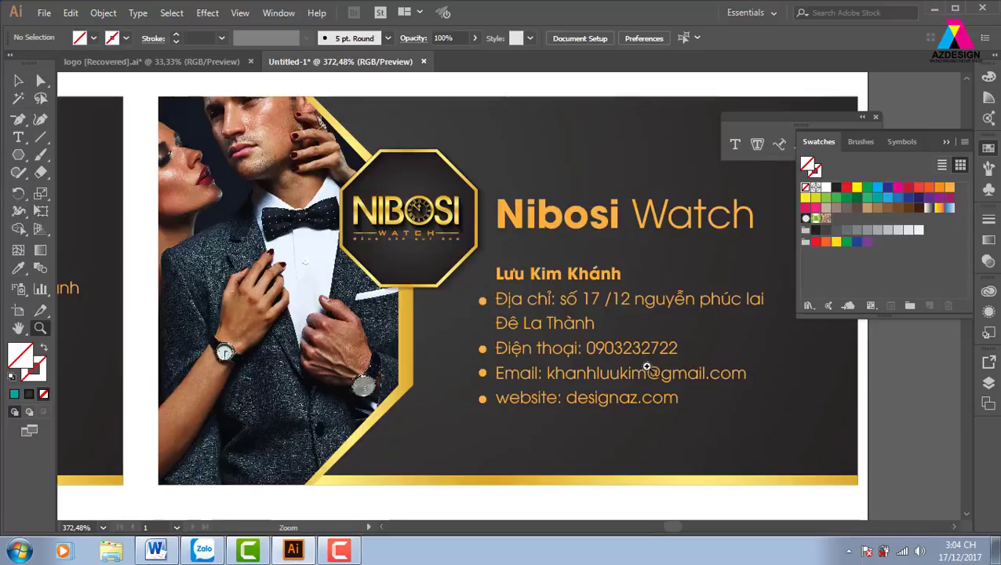
Step: Close the Type and Swatches panels and zoom so both cards fill the window
left_click(875, 116)
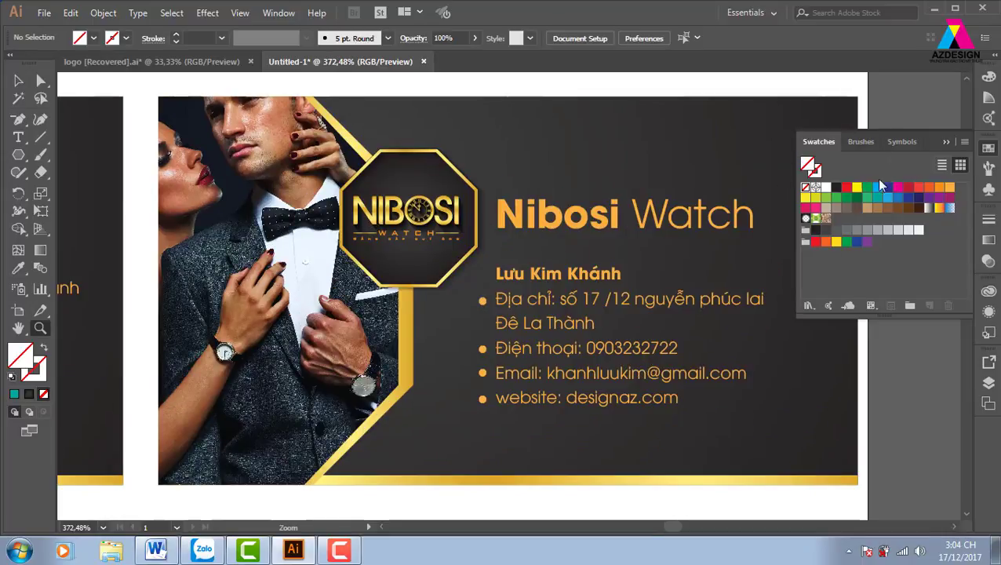
left_click(948, 142)
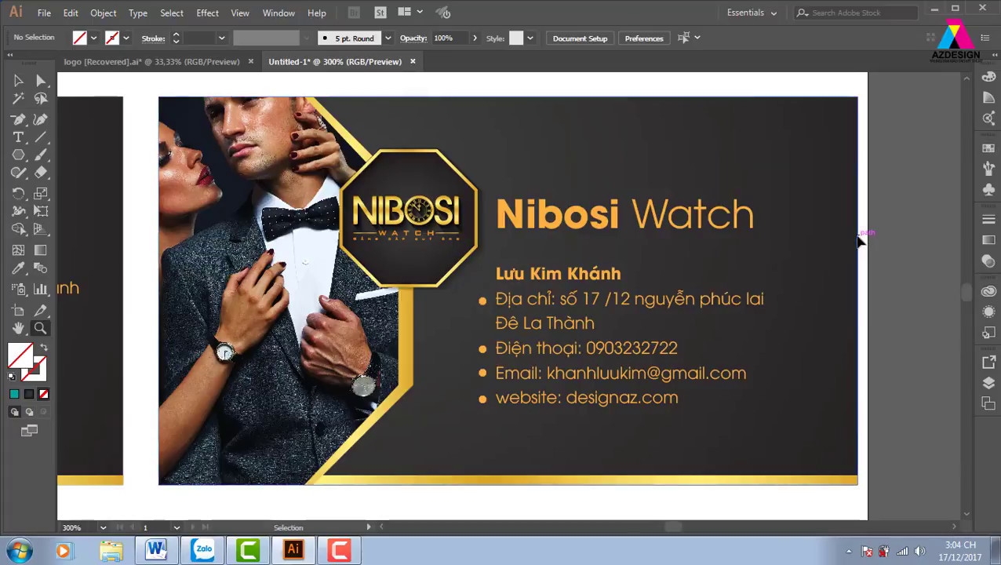
key("ctrl+minus")
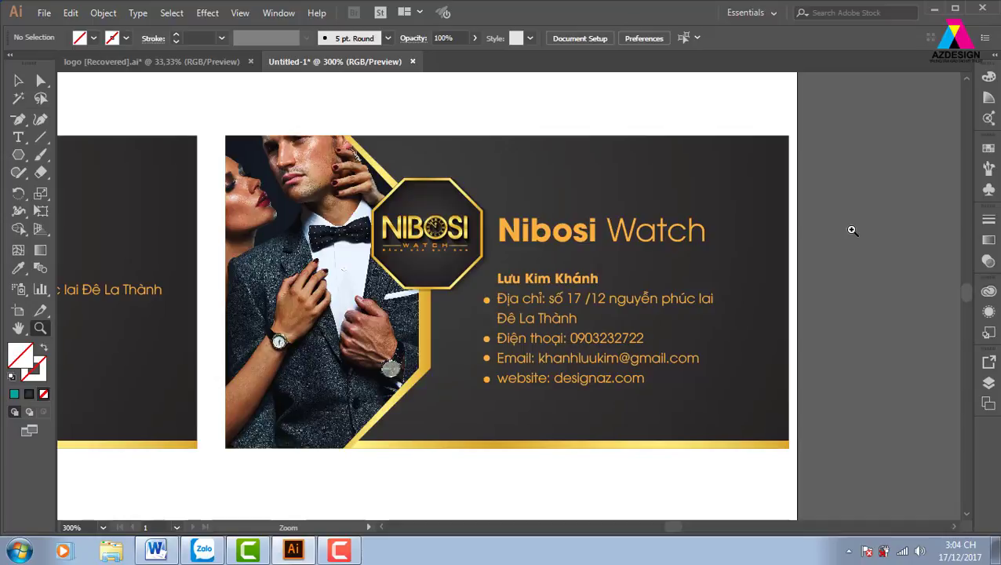
key("ctrl+minus")
key("ctrl+minus")
scroll(643, 340, "down", 1)
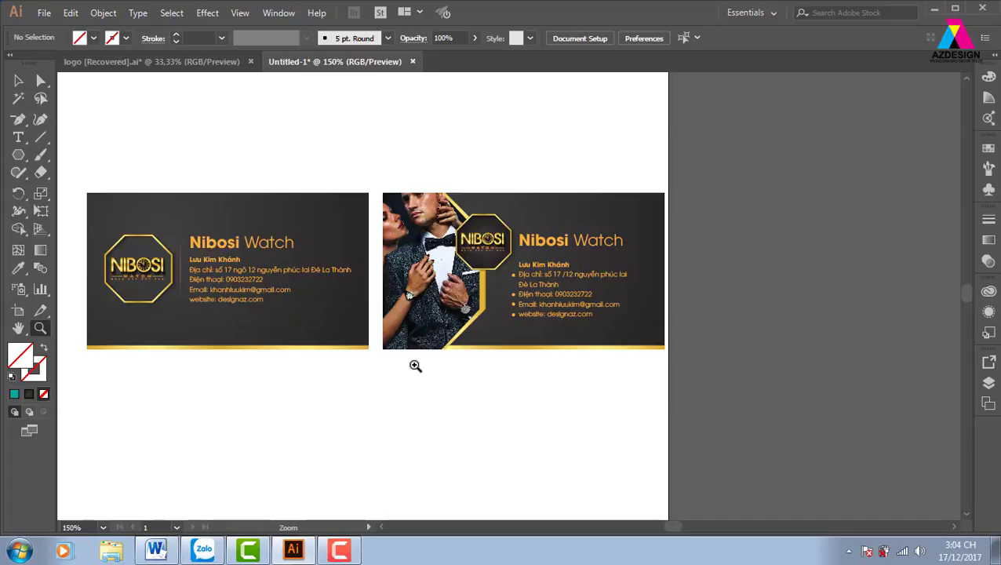
left_click(18, 80)
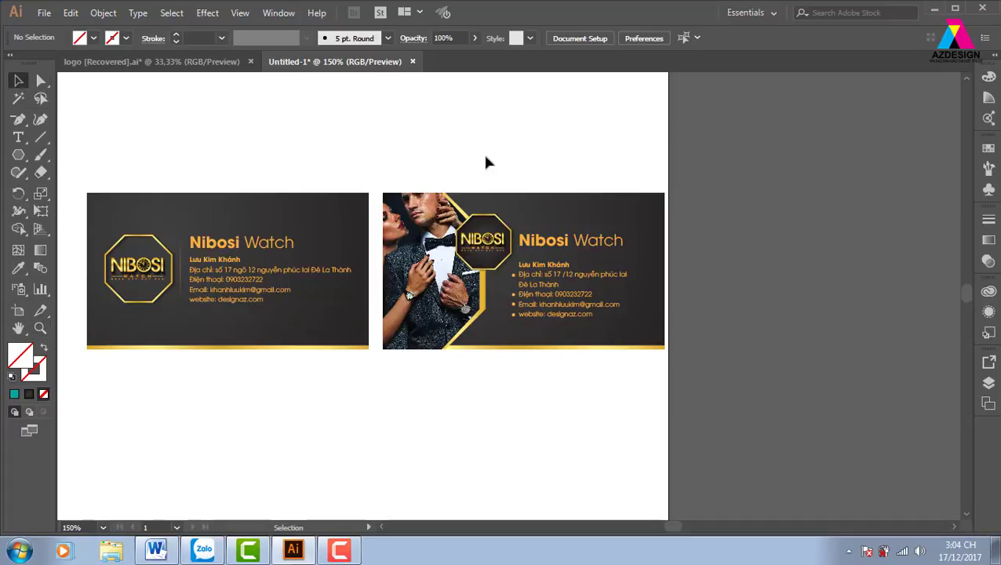
key("z")
left_click_drag(75, 186, 641, 357)
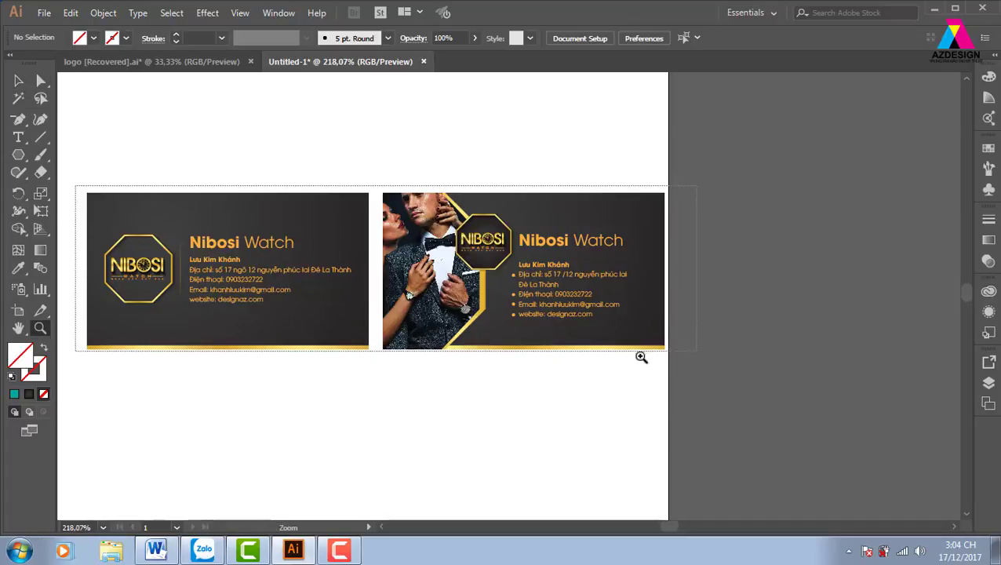
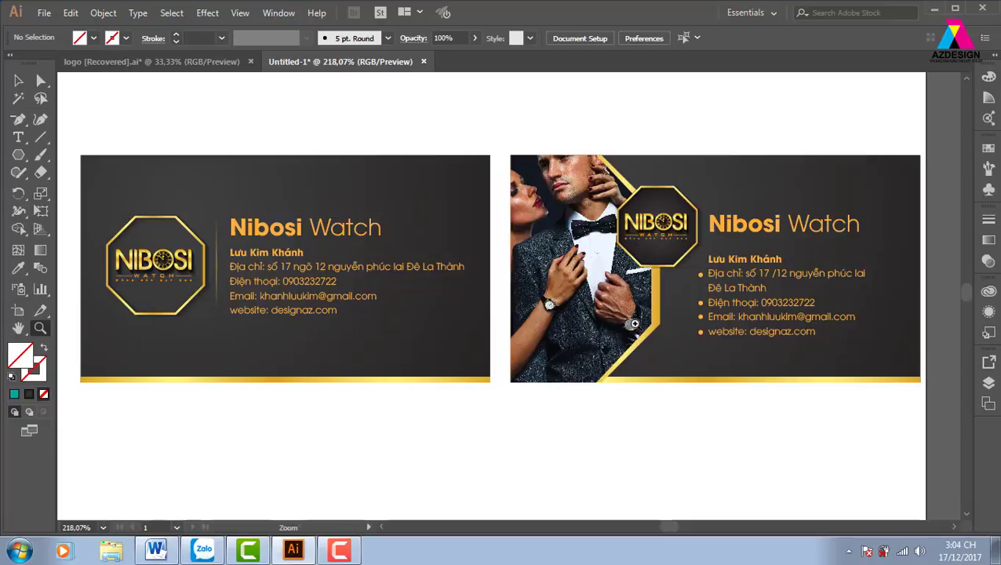
Step: Duplicate the left card straight down below itself with an Alt-drag
left_click(634, 323, "alt")
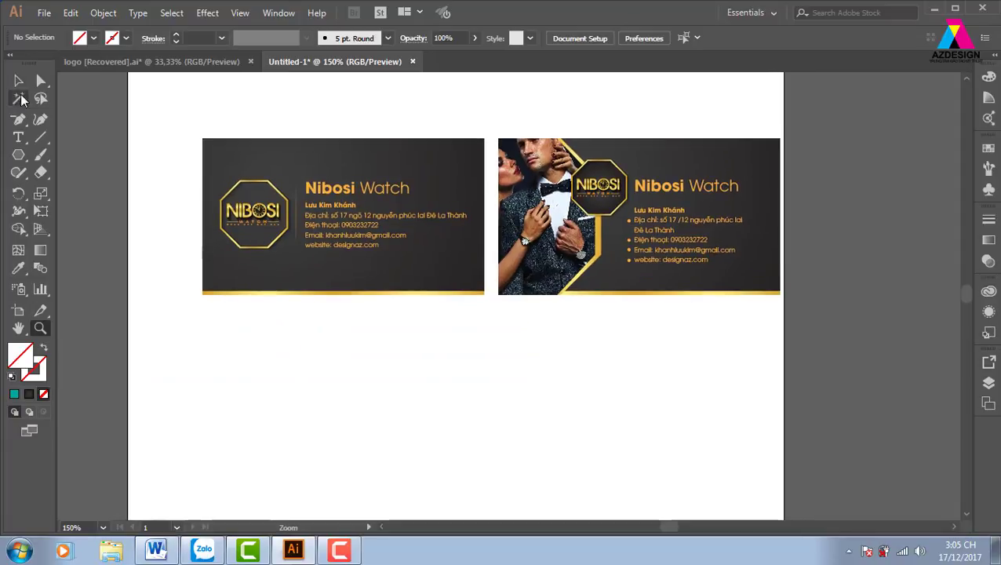
left_click(18, 80)
mouse_move(461, 173)
left_mouse_down()
mouse_move(461, 361)
mouse_move(460, 335)
left_mouse_up()
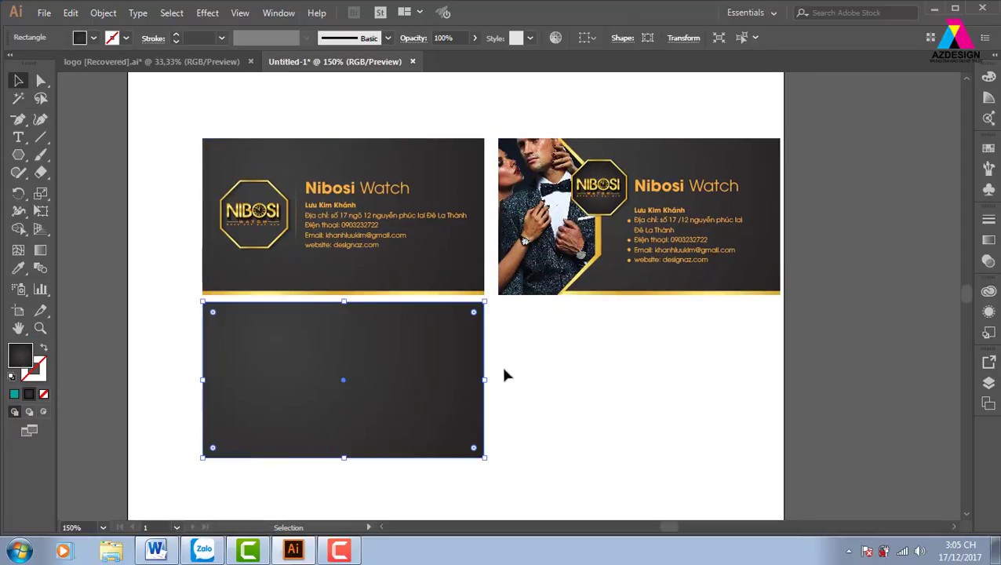
left_click_drag(488, 379, 620, 391)
key("ctrl+z")
key("ctrl+1")
key("ctrl+minus")
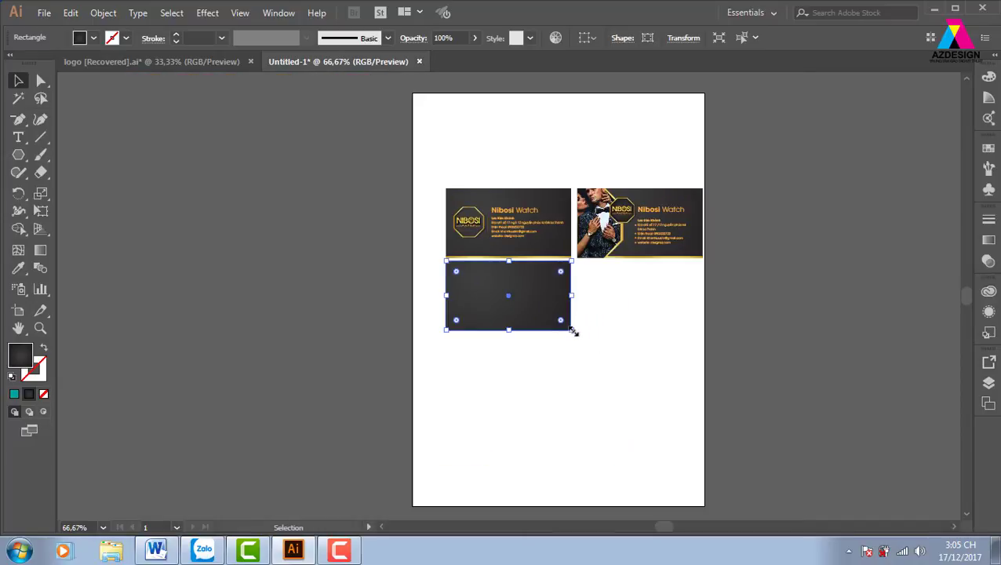
Step: Stretch the copied card to span both cards' width and extra height
left_click_drag(574, 333, 703, 403)
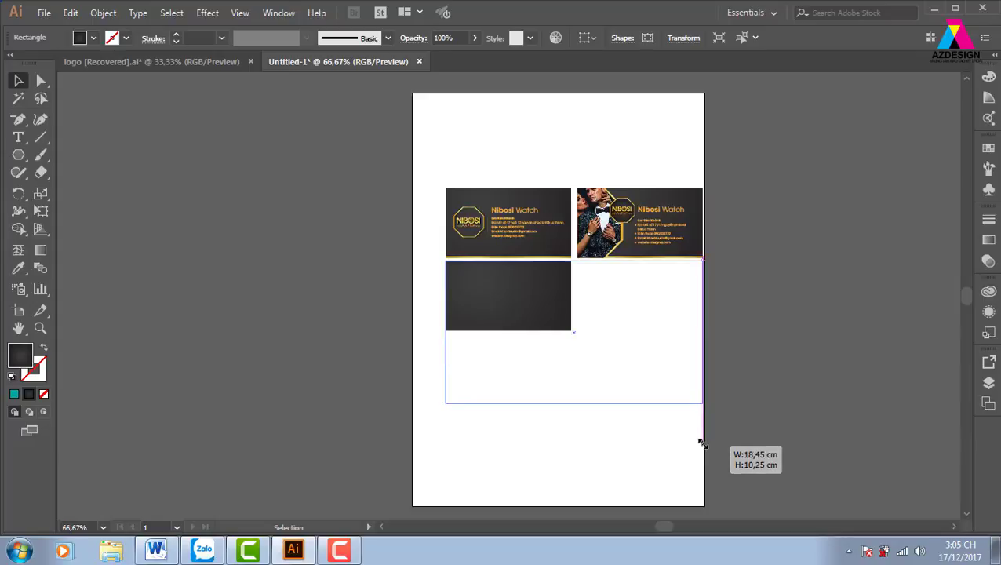
left_click(762, 388)
key("ctrl+plus")
key("ctrl+plus")
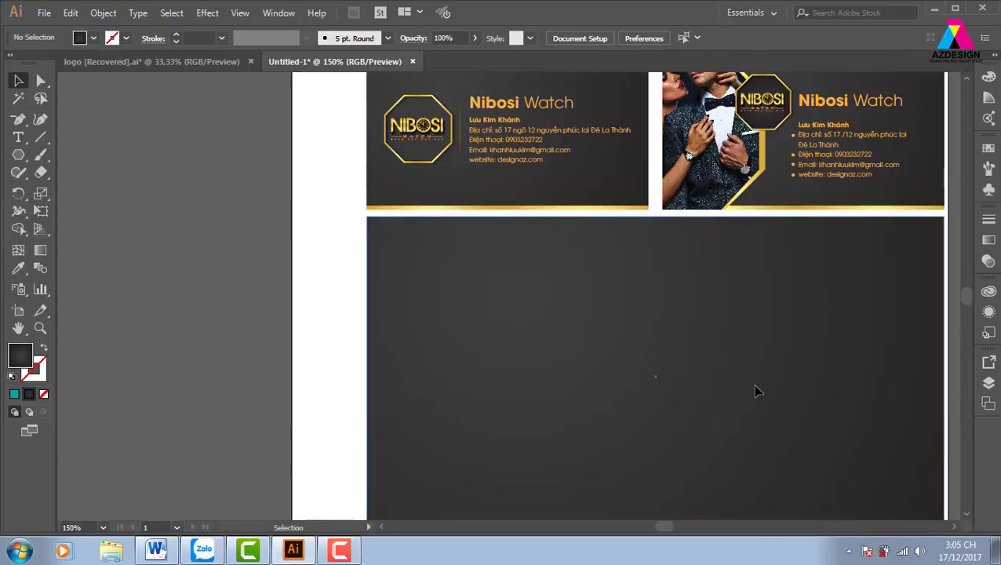
left_click_drag(724, 367, 569, 330)
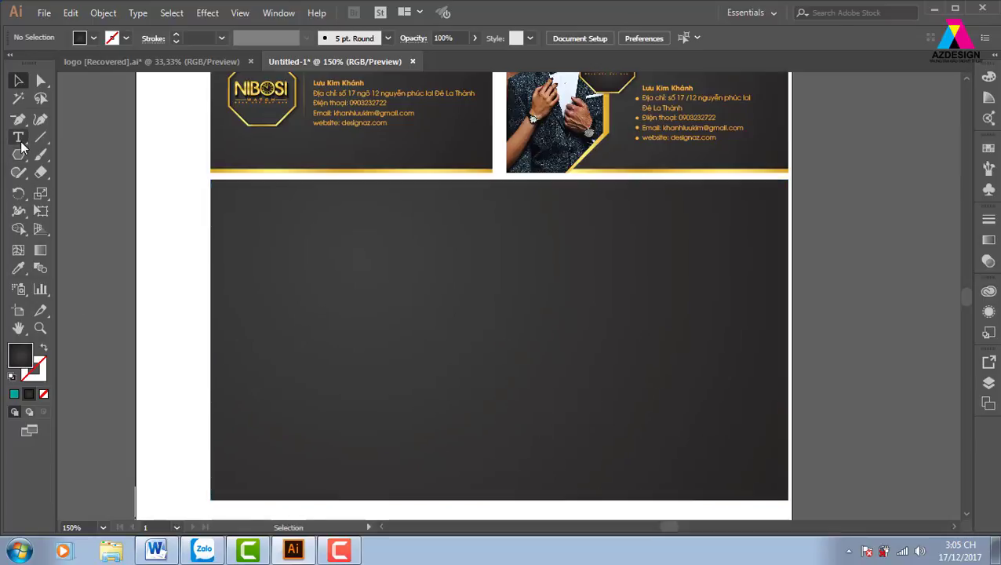
Step: Pick the Area Type tool from the Type tools, then return to the Selection tool
left_click_drag(18, 136, 68, 155)
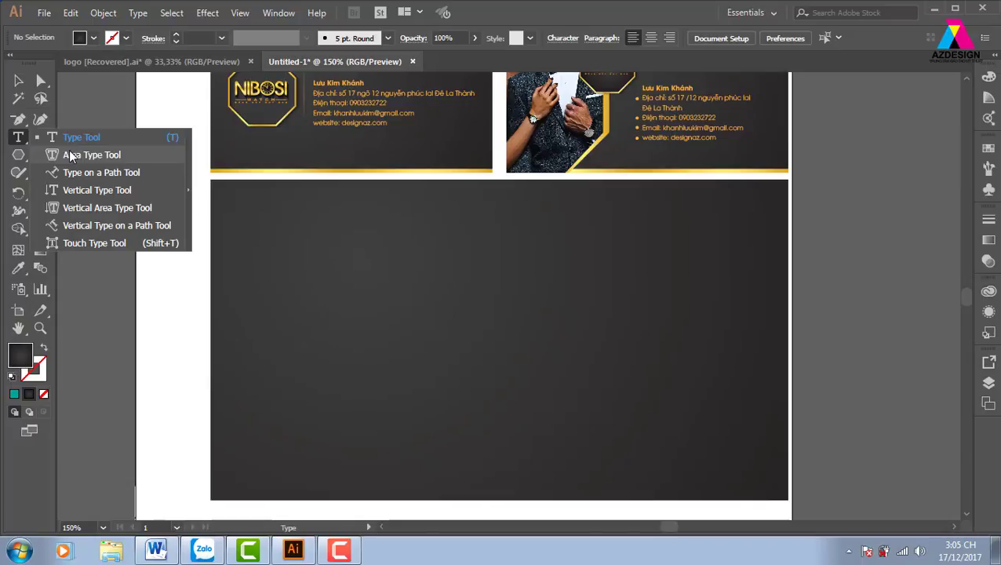
left_click(69, 155)
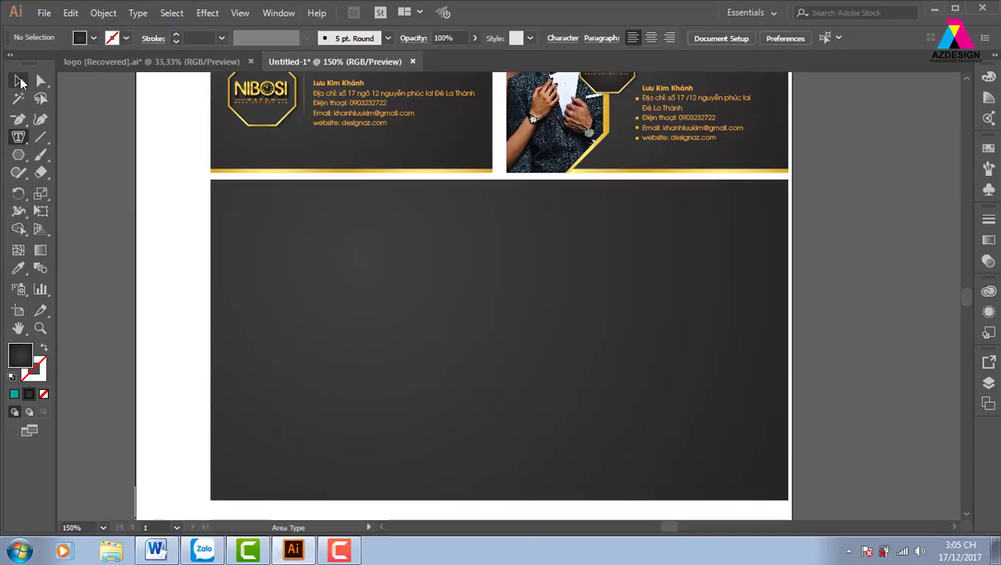
left_click(18, 80)
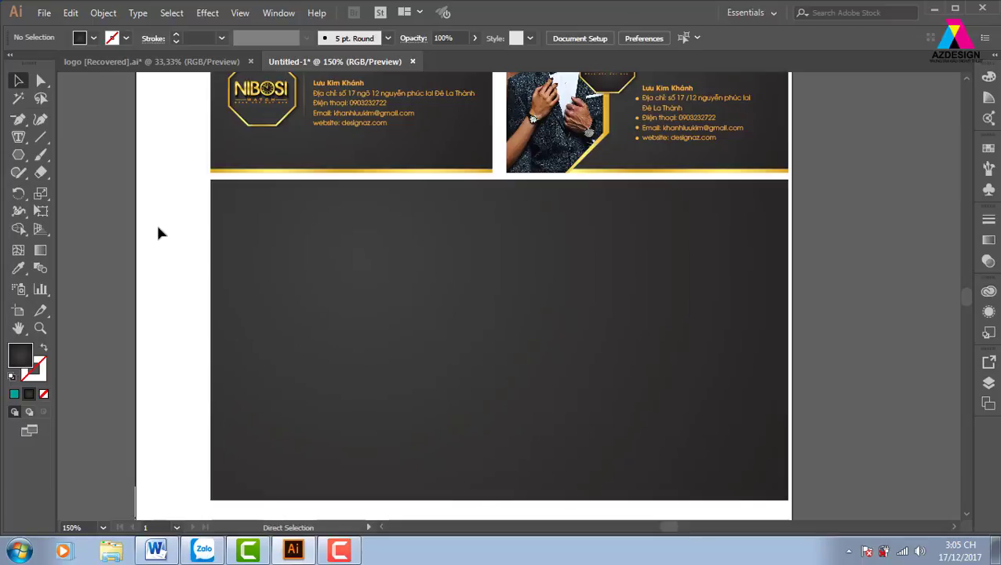
key("ctrl+minus")
left_click(44, 14)
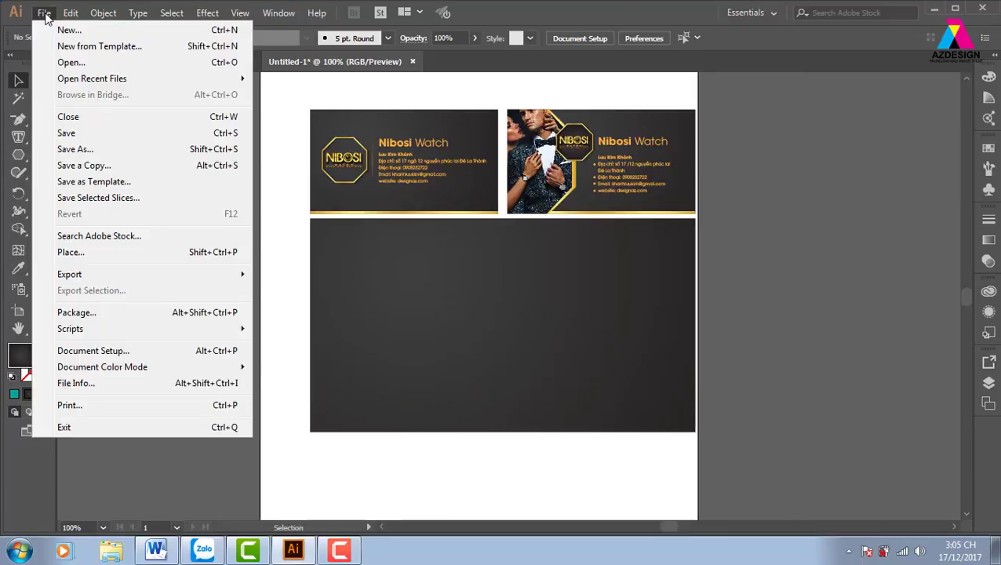
left_click(89, 253)
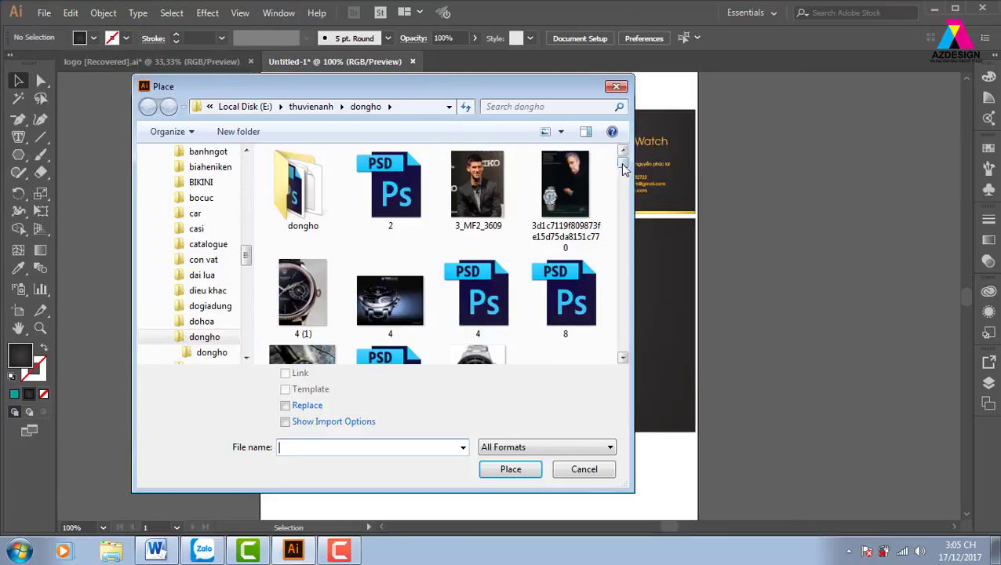
left_click_drag(623, 161, 637, 249)
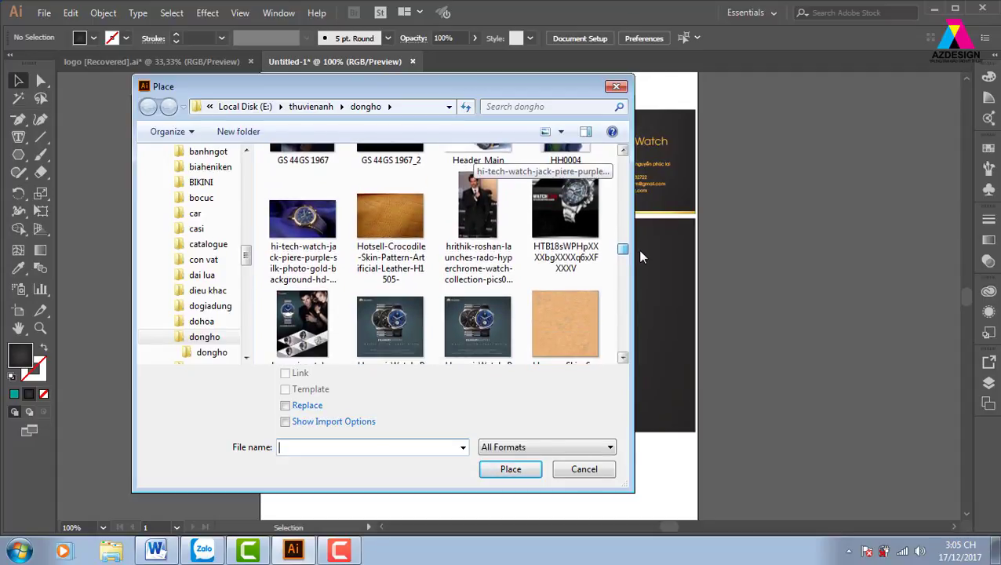
scroll(404, 351, "down", 2)
left_click(302, 270)
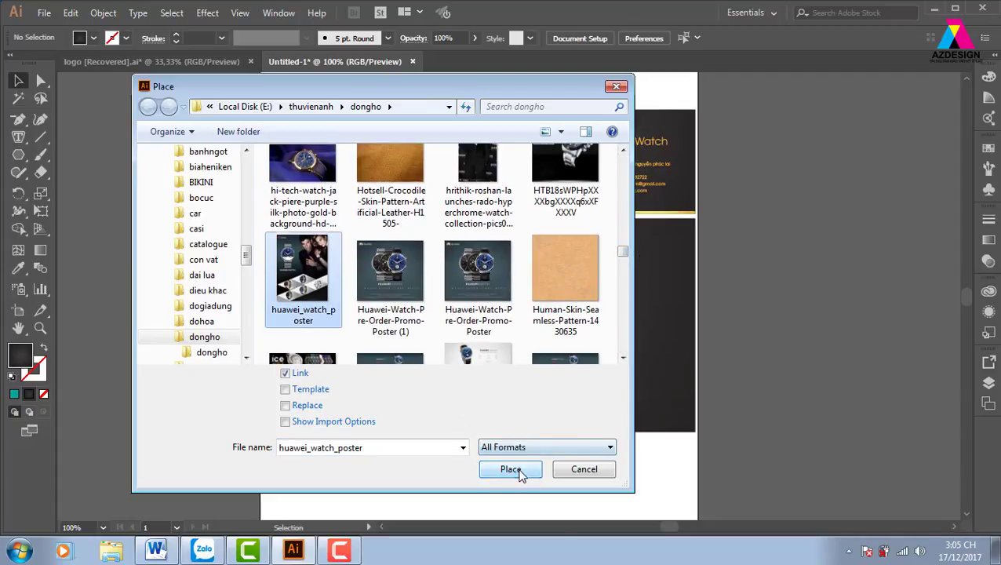
left_click(511, 468)
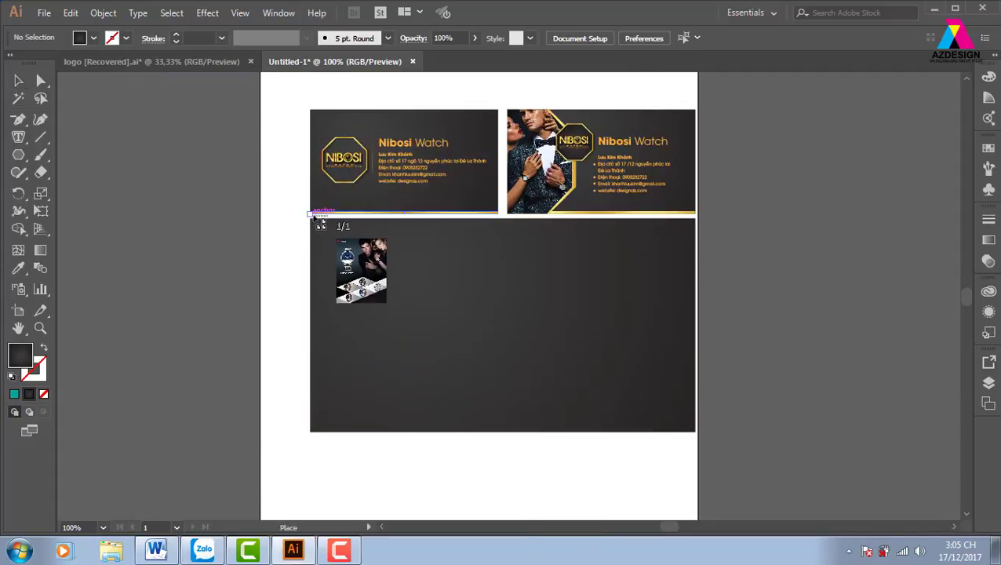
left_click_drag(311, 219, 500, 433)
left_click(548, 470)
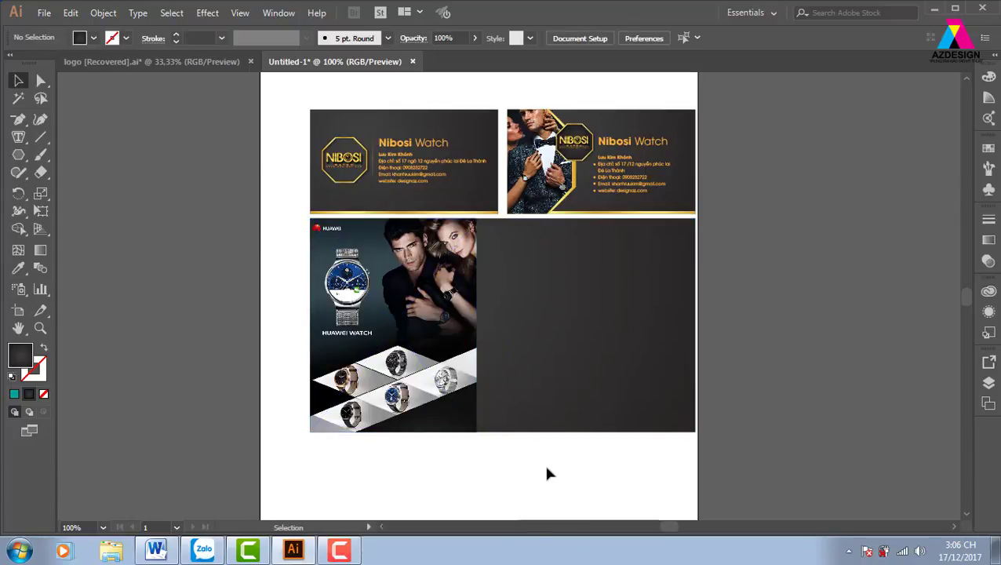
key("ctrl+equal")
scroll(483, 384, "down", 1)
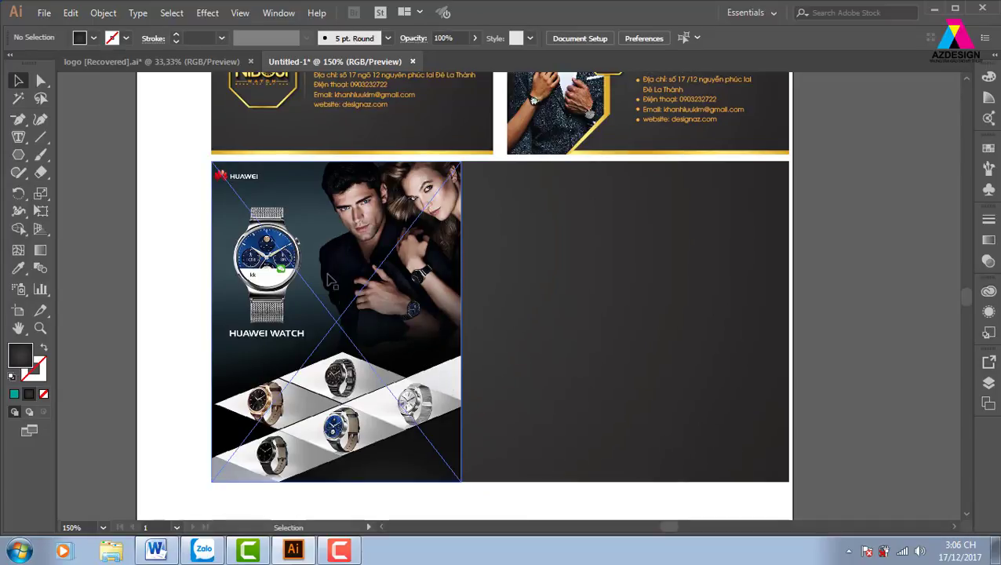
left_click_drag(558, 317, 498, 315)
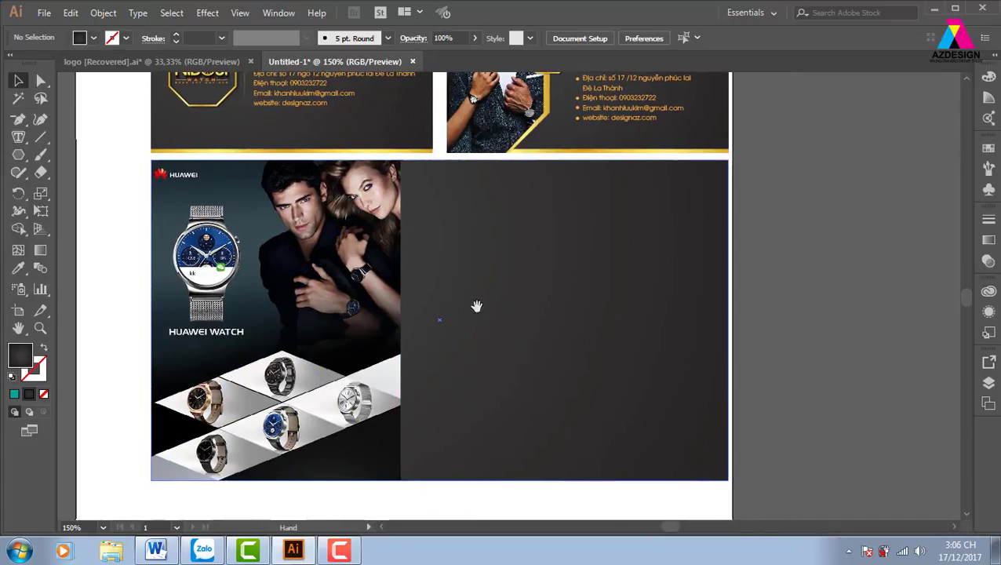
left_click(297, 341)
key("Delete")
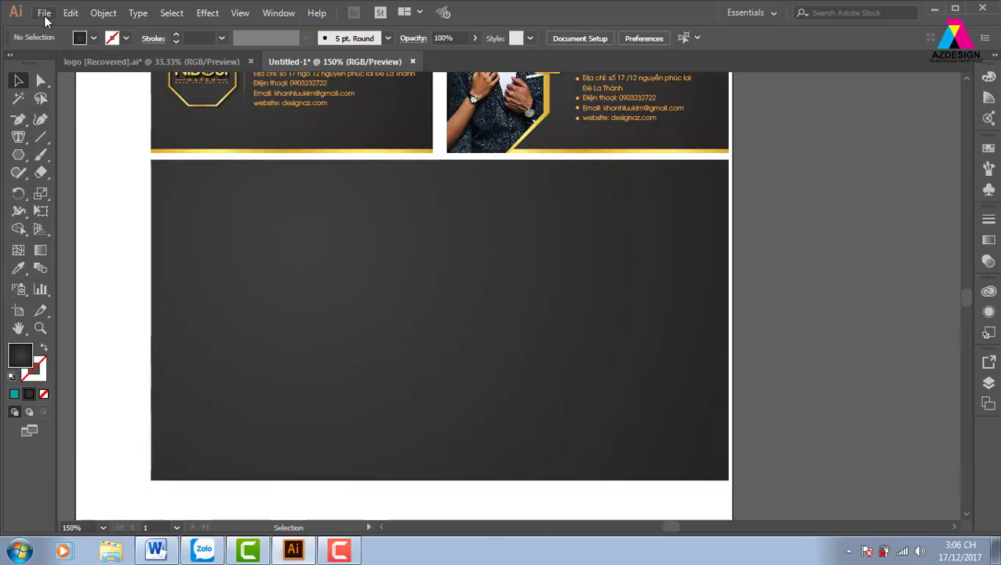
Step: Place the SIDE_IMAGE_-_swarovski photo via File > Place
left_click(44, 12)
left_click(98, 255)
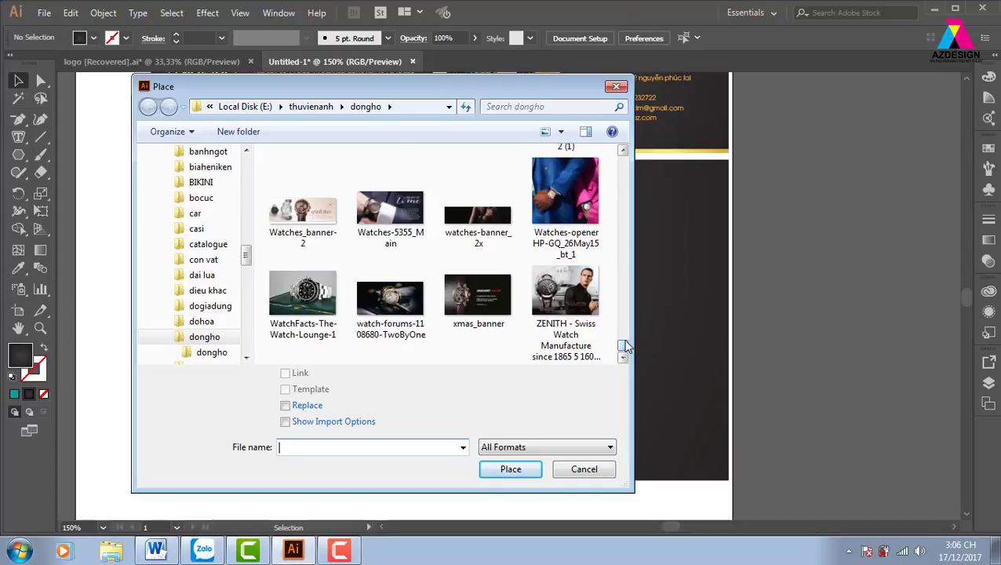
left_click_drag(626, 346, 637, 321)
left_click(478, 239)
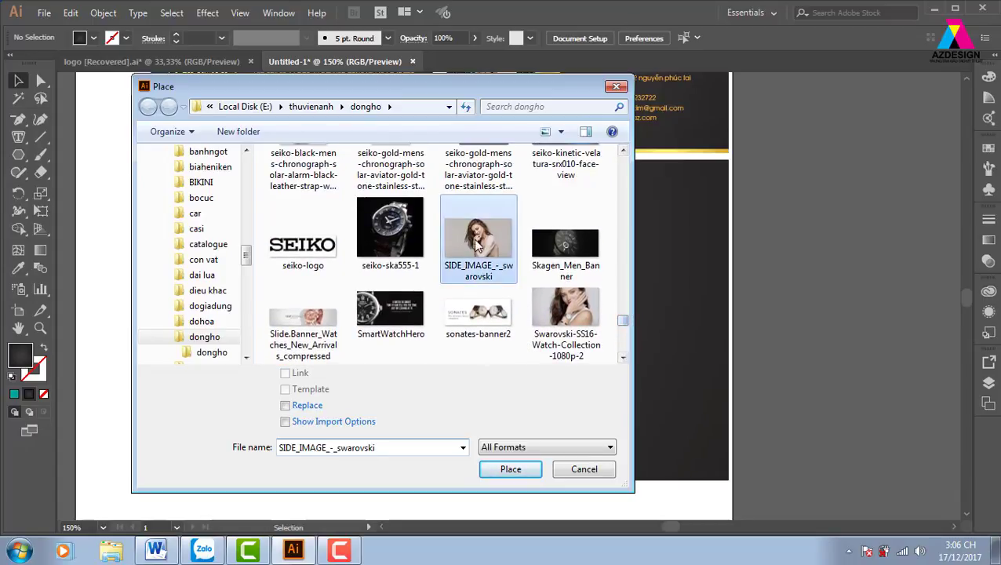
left_click(531, 469)
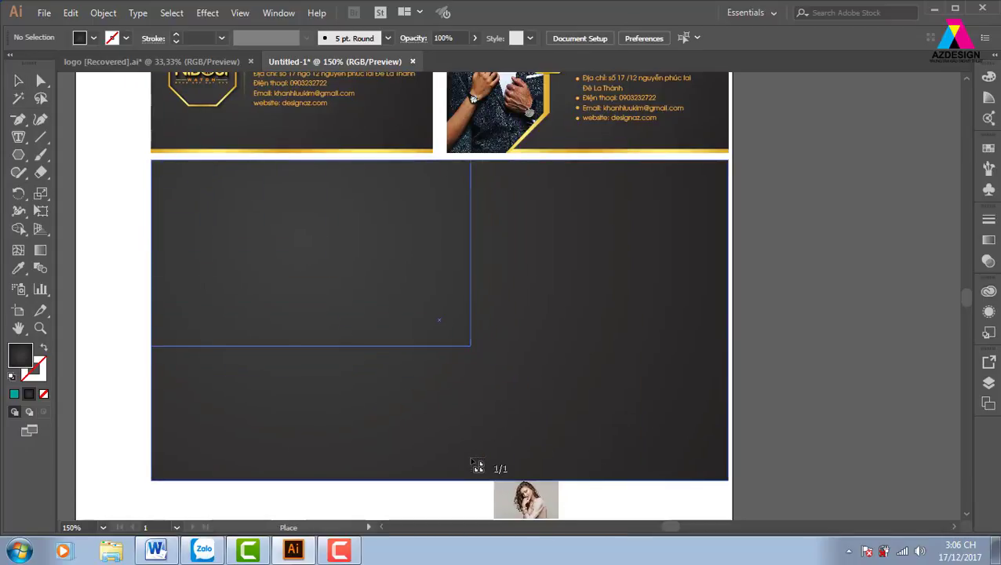
Step: Size the photo across the dark rectangle, leaving a narrow strip uncovered on the right
scroll(614, 443, "down", 5)
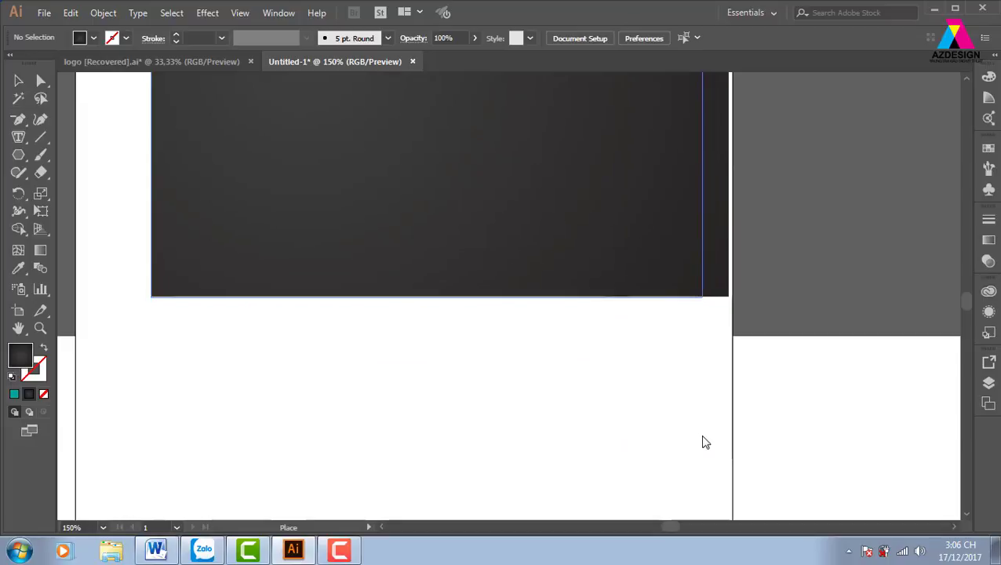
left_click_drag(614, 443, 691, 449)
left_click_drag(551, 314, 526, 387)
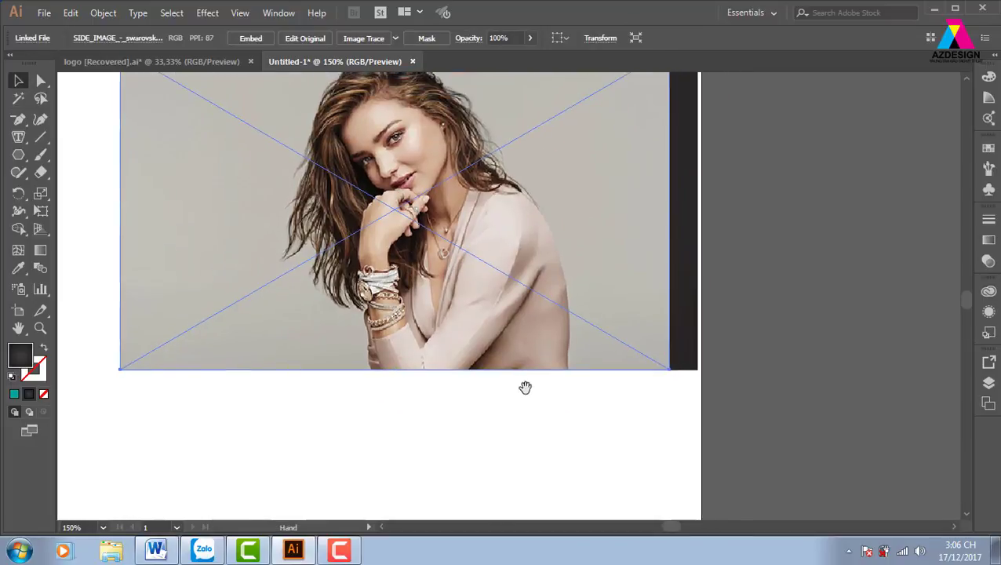
left_click(791, 307)
left_click(552, 195)
mouse_move(454, 208)
left_mouse_down()
mouse_move(424, 343)
mouse_move(459, 323)
left_mouse_up()
Step: Draw an octagon and move it off the photo onto the pasteboard
left_click(777, 298)
left_click(18, 154)
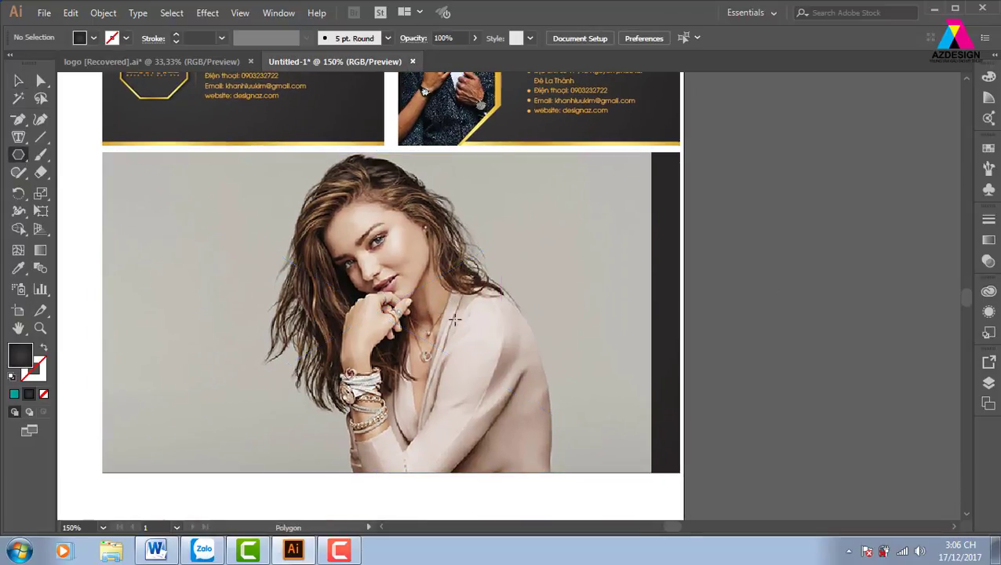
mouse_move(331, 248)
left_mouse_down()
mouse_move(392, 303)
mouse_move(443, 315)
left_mouse_up()
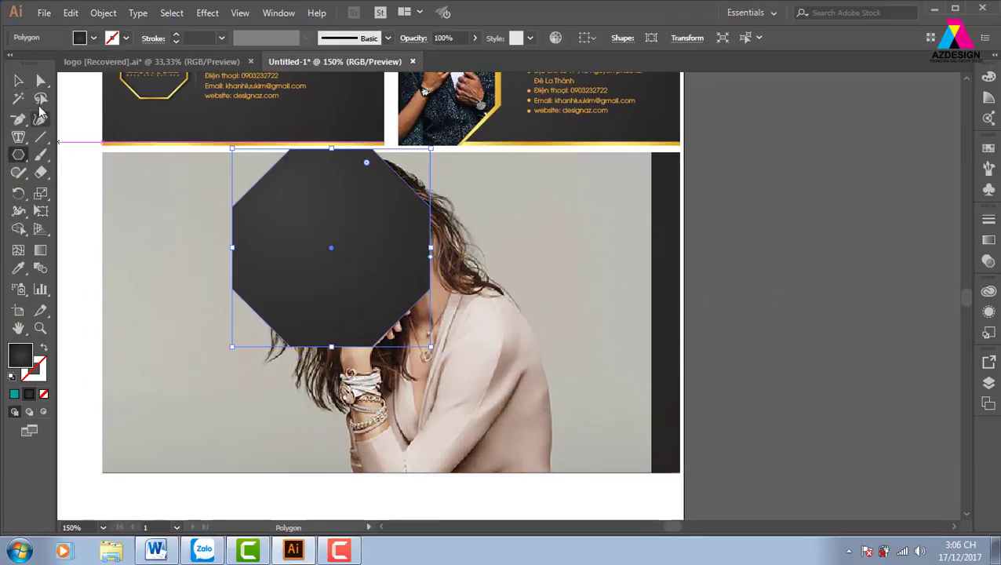
key("v")
mouse_move(380, 297)
left_mouse_down()
mouse_move(326, 306)
mouse_move(788, 346)
left_mouse_up()
left_click(309, 303)
scroll(738, 314, "right", 5)
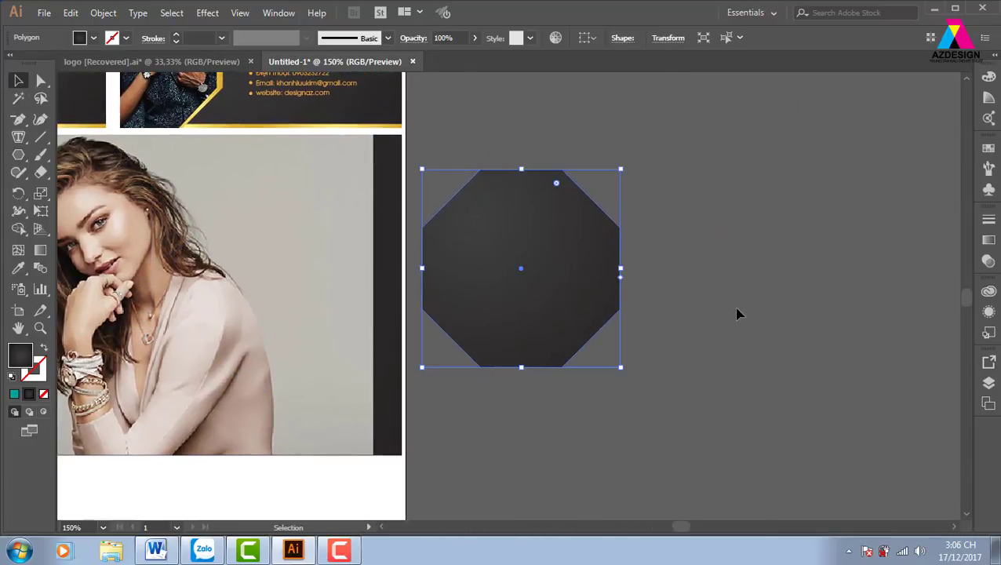
left_click(738, 314)
Step: Draw four corner-to-corner diagonals across the octagon, then select the octagon with all its lines
left_click(43, 137)
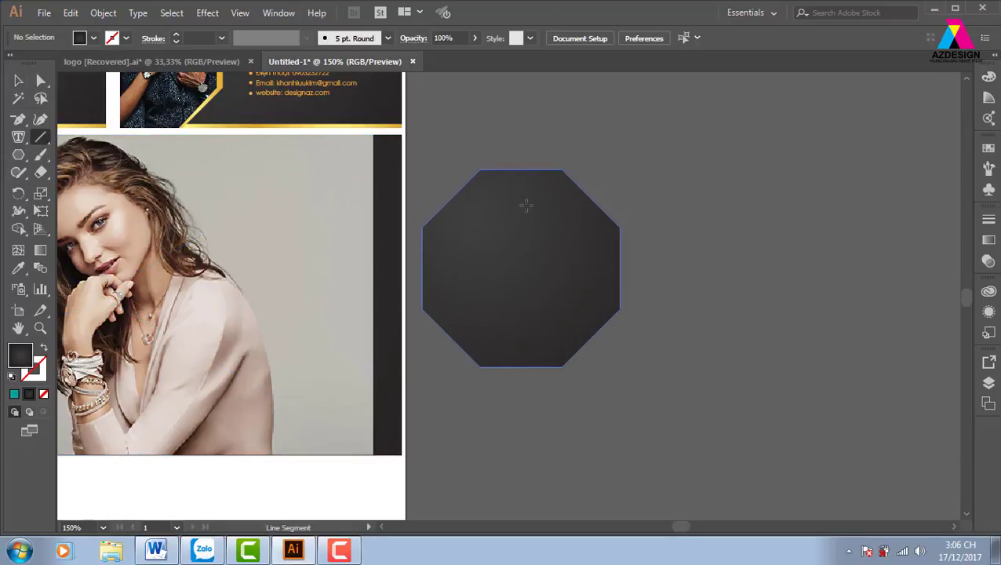
left_click_drag(479, 169, 562, 366)
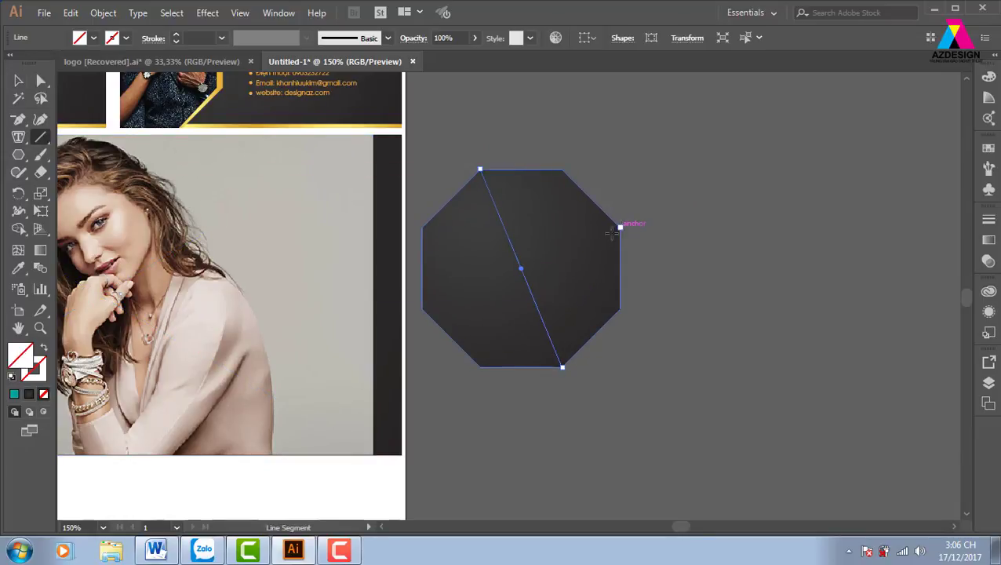
left_click_drag(619, 229, 422, 309)
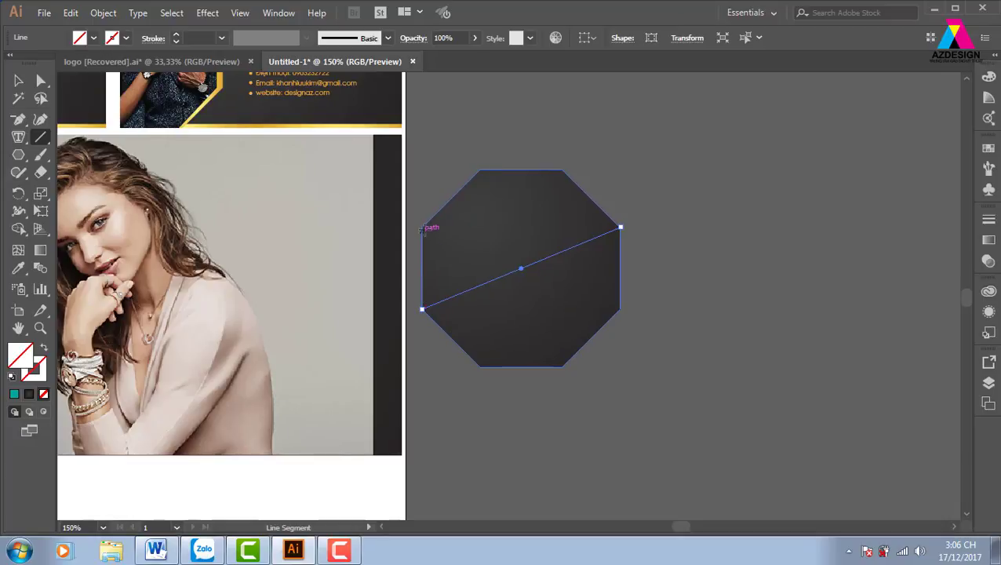
left_click_drag(422, 227, 621, 309)
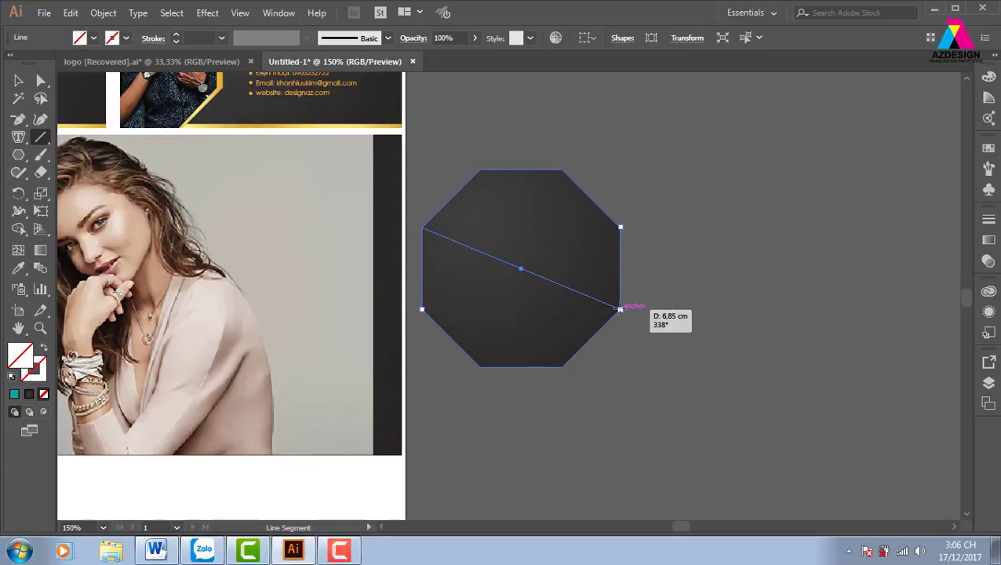
left_click_drag(562, 169, 480, 366)
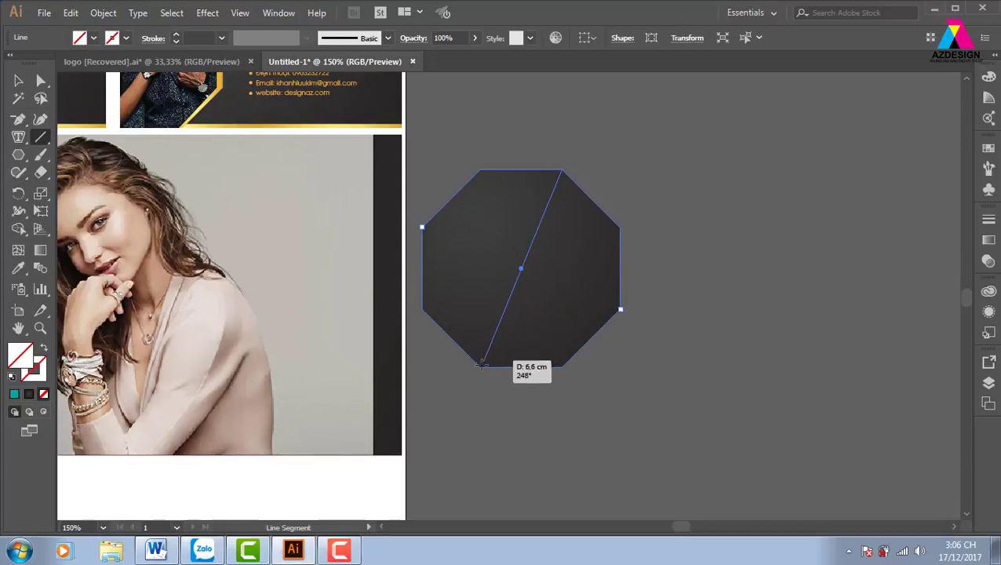
left_click(19, 80)
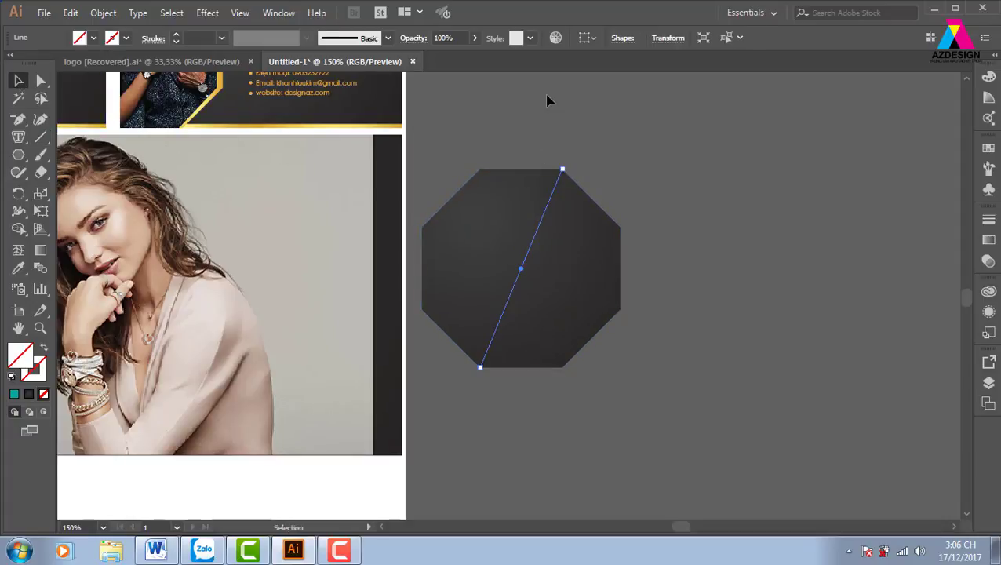
left_click_drag(452, 143, 552, 384)
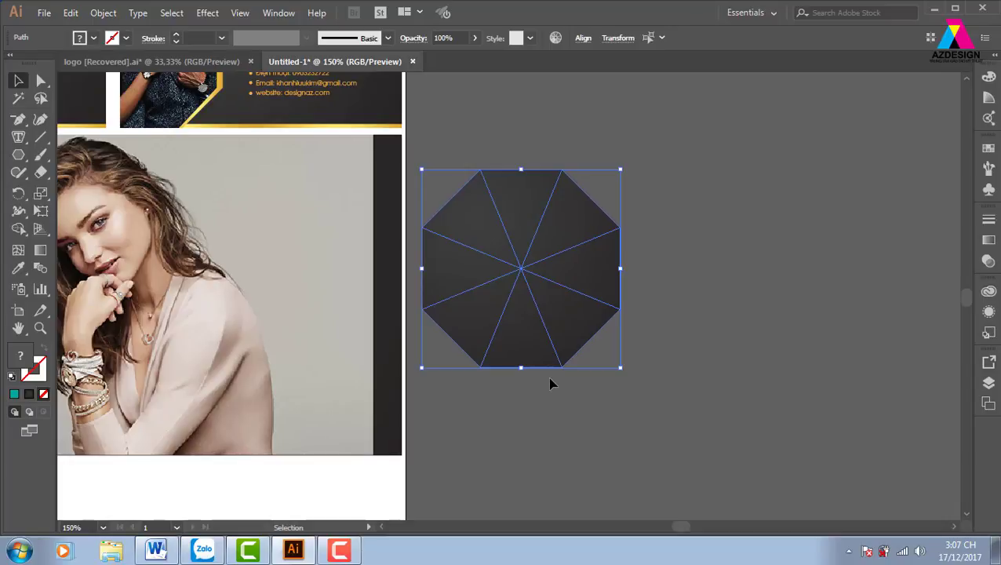
Step: Give the octagon and lines the default white fill and black stroke, then reselect them all
key("d")
left_click(724, 251)
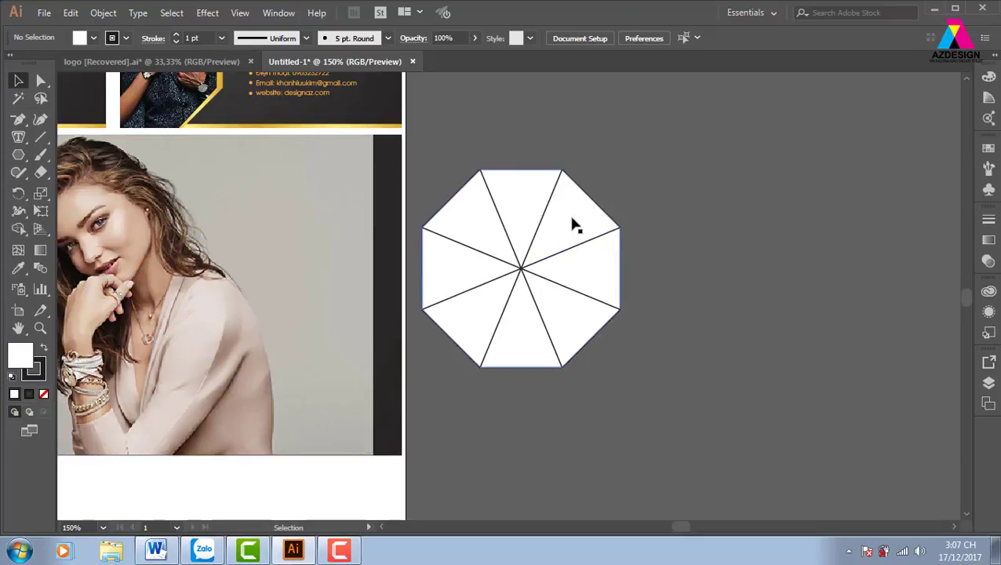
left_click_drag(566, 244, 773, 202)
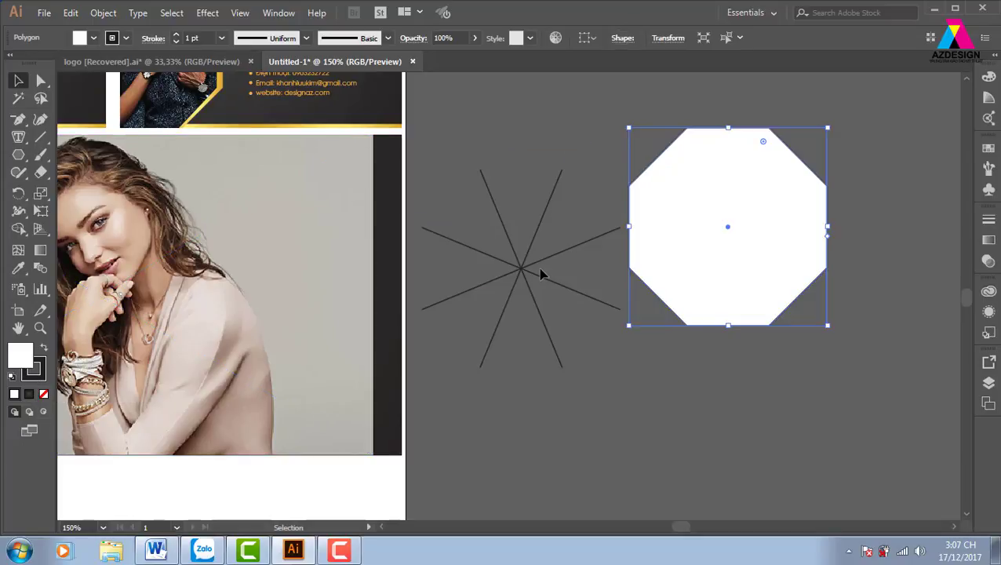
key("ctrl+z")
left_click(541, 165)
left_click_drag(446, 157, 573, 371)
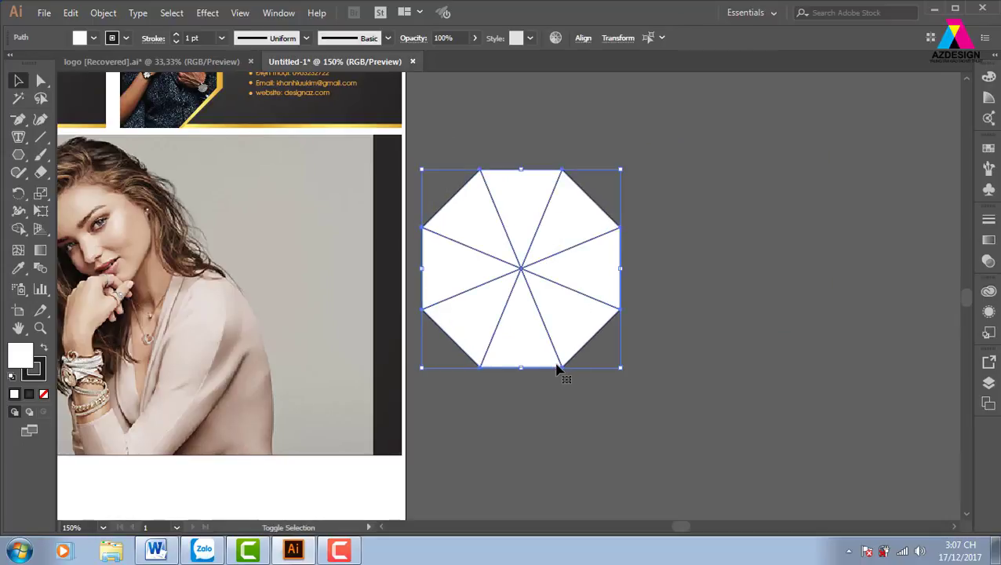
Step: Divide the octagon along its diagonals with Pathfinder and ungroup the pieces
key("shift+F7")
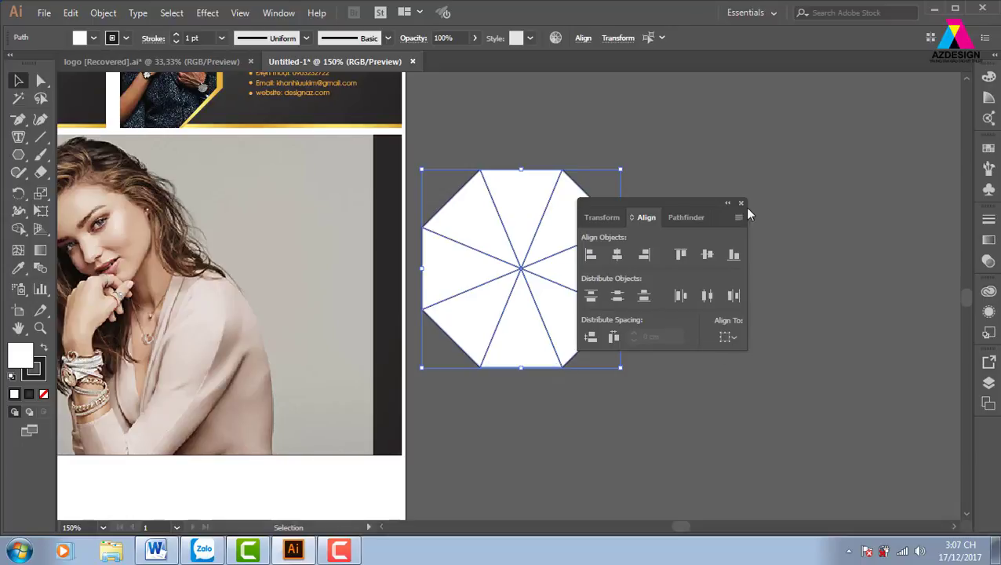
left_click_drag(692, 201, 769, 126)
left_click(765, 144)
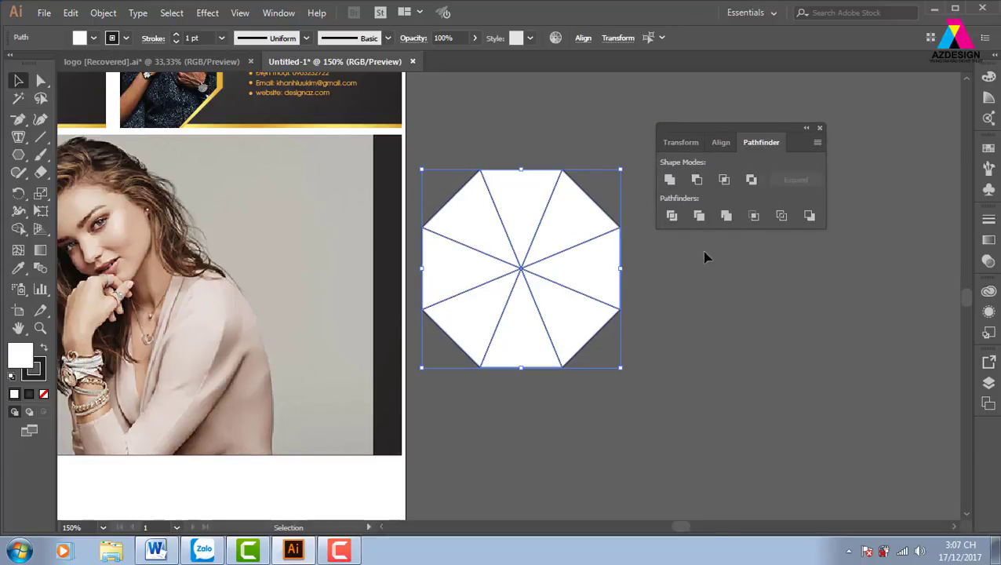
left_click(673, 217)
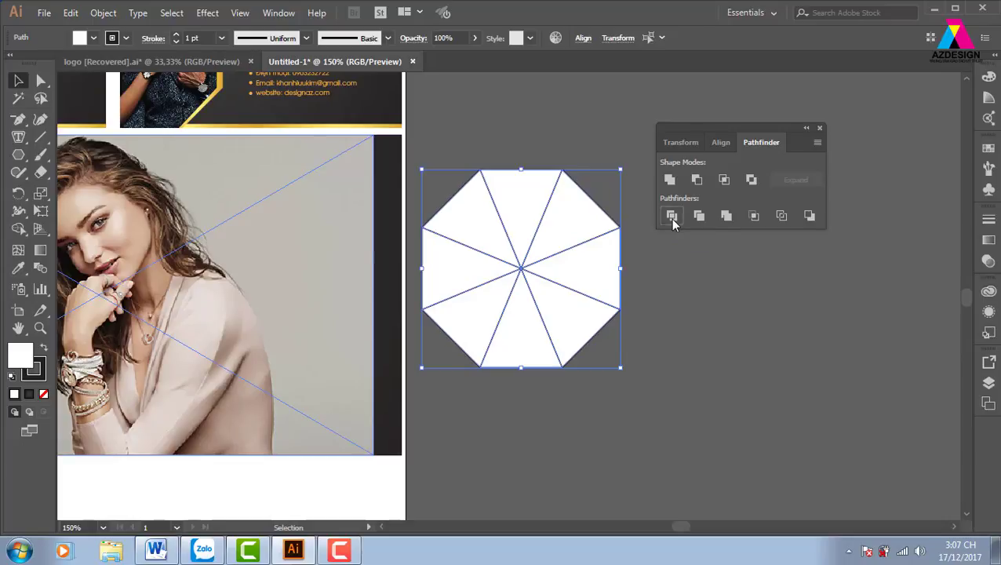
left_click(688, 295)
left_click(617, 291)
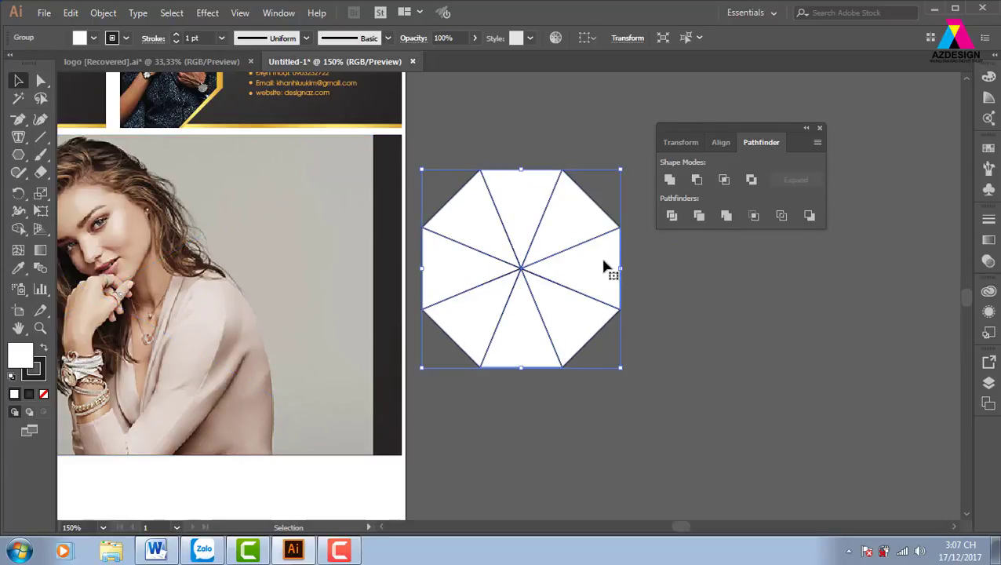
right_click(604, 264)
left_click(661, 372)
Step: Test each wedge by pulling it out and undoing the move
left_click_drag(601, 283, 668, 302)
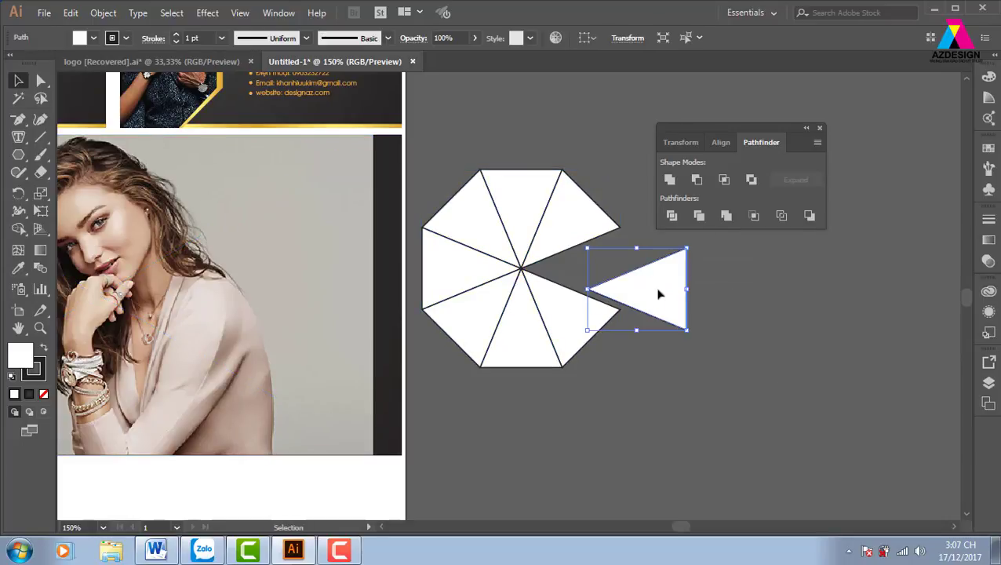
key("ctrl+z")
left_click_drag(565, 239, 581, 201)
key("ctrl+z")
left_click_drag(514, 210, 476, 216)
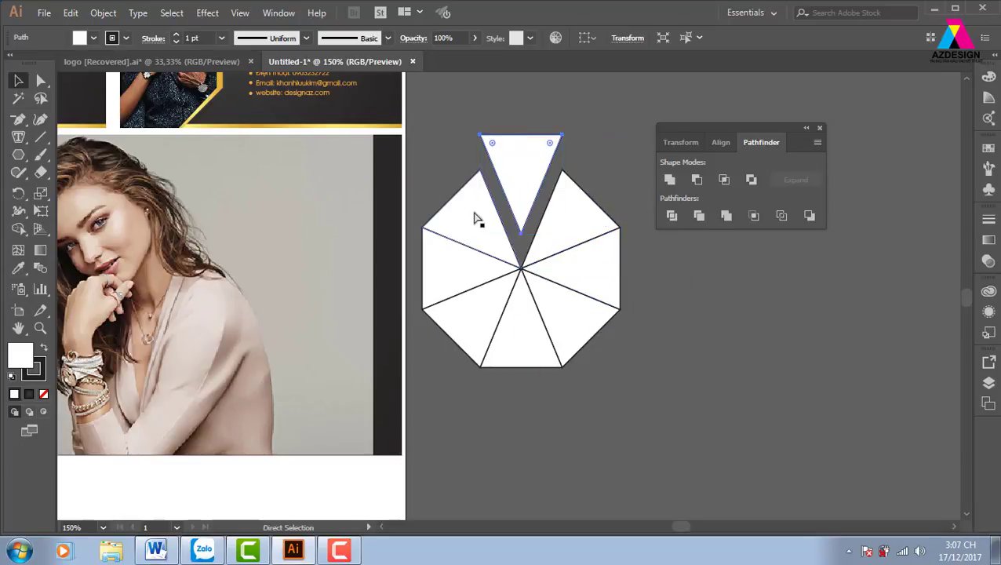
key("ctrl+z")
left_click_drag(456, 268, 409, 282)
key("ctrl+z")
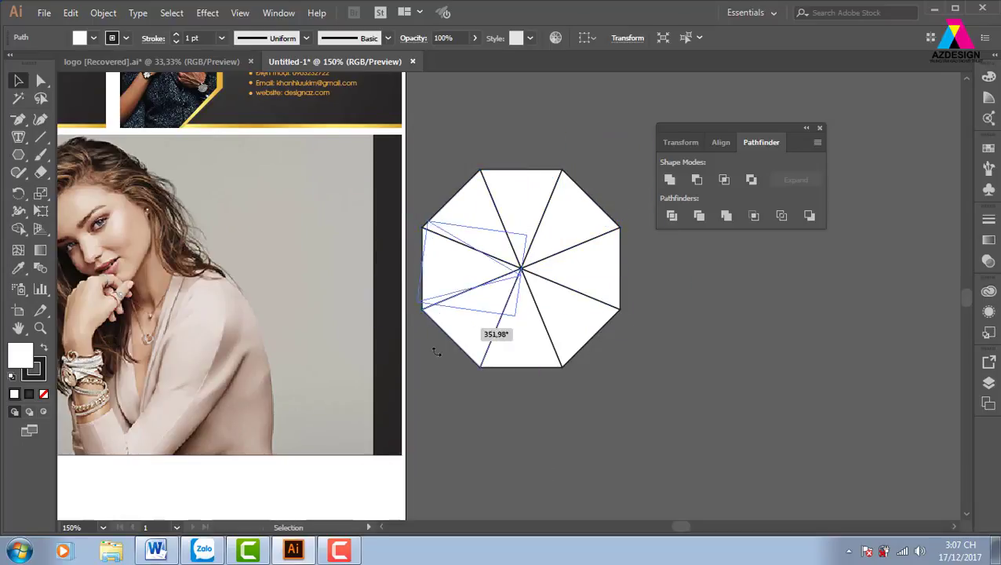
mouse_move(471, 338)
left_mouse_down()
mouse_move(487, 368)
mouse_move(446, 382)
left_mouse_up()
key("ctrl+z")
key("ctrl+z")
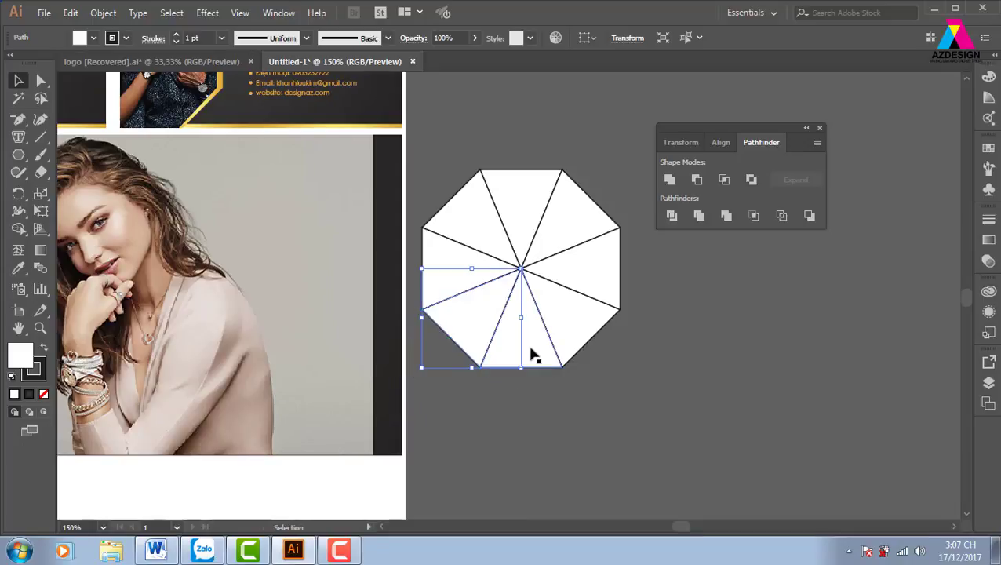
left_click_drag(529, 353, 532, 408)
key("ctrl+z")
left_click_drag(584, 336, 649, 382)
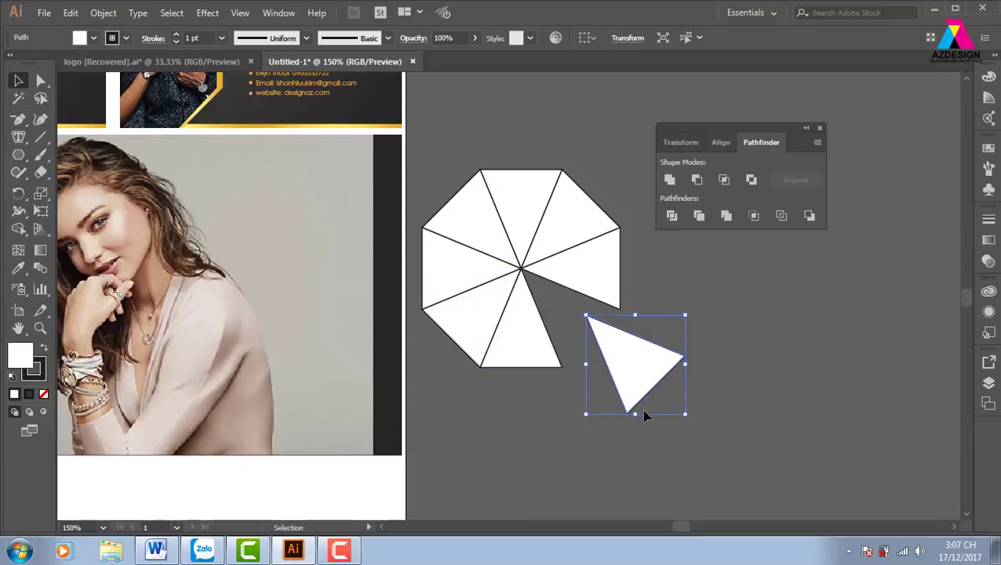
key("ctrl+z")
Step: Open Swatches and fill the upper-right and top wedges with light greys
left_click(777, 396)
left_click(603, 286)
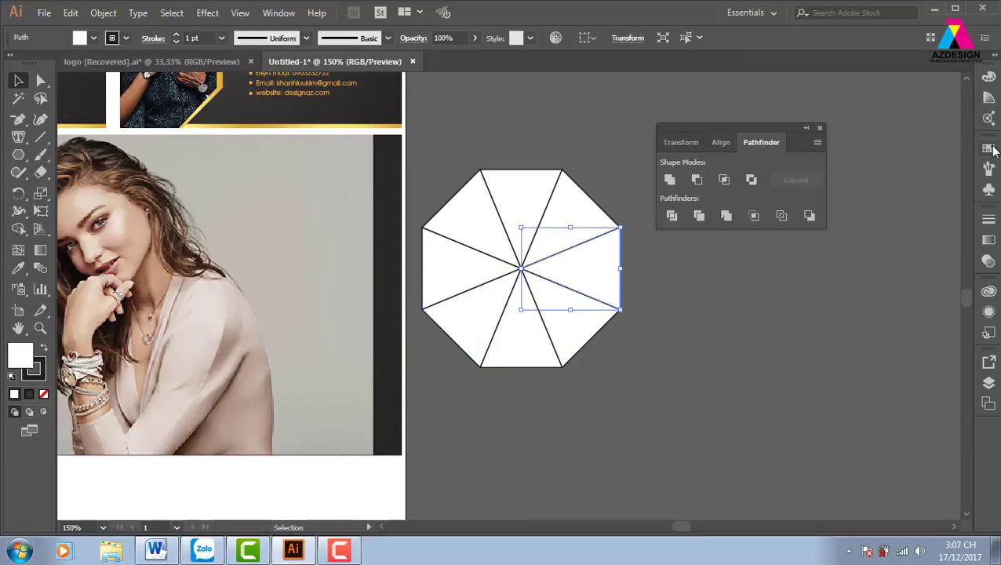
left_click(989, 149)
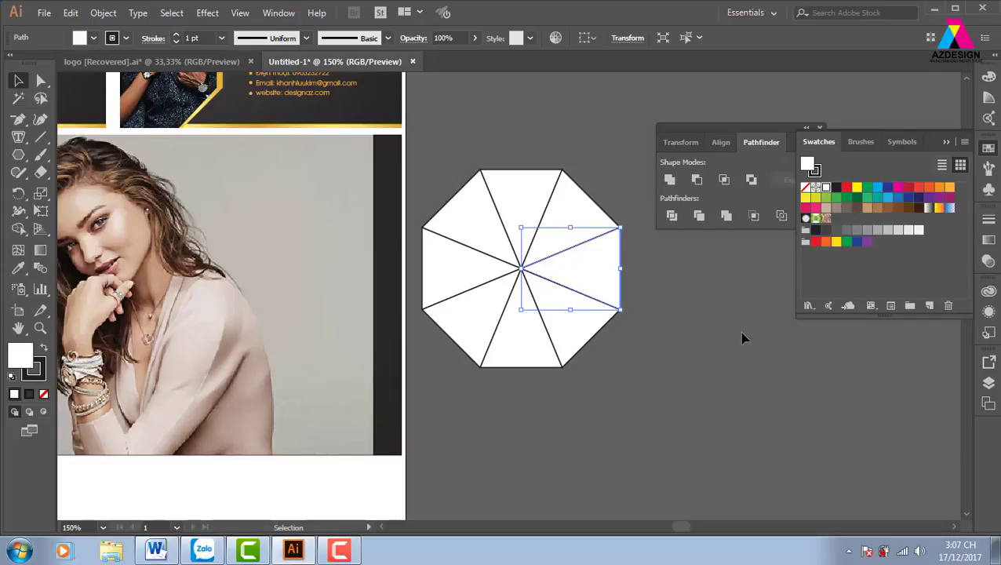
left_click(691, 306)
left_click(543, 223)
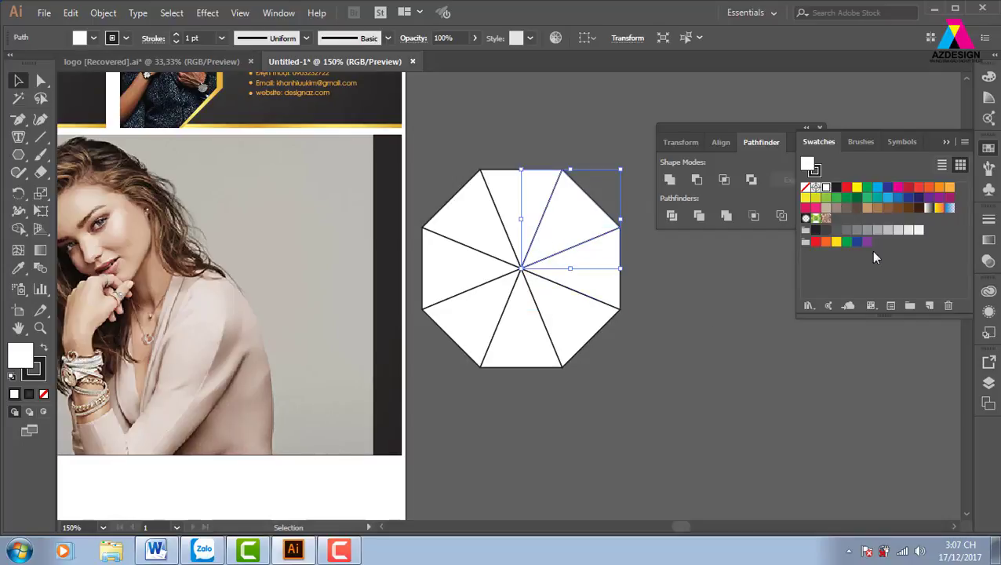
left_click(910, 231)
left_click(690, 306)
left_click(521, 198)
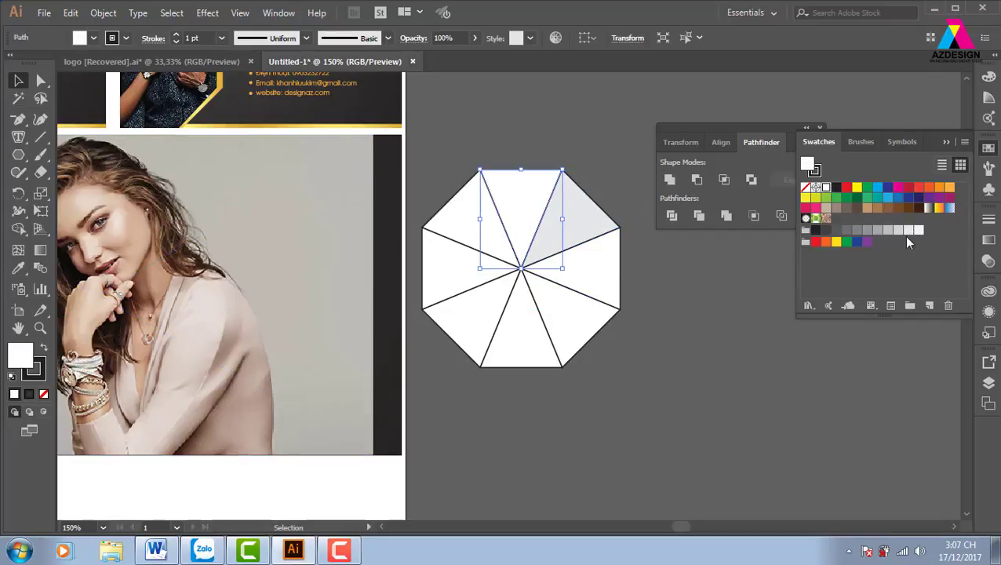
left_click(900, 232)
Step: Fill the upper-left, left and lower-left wedges with progressively darker greys
left_click(750, 351)
left_click(474, 227)
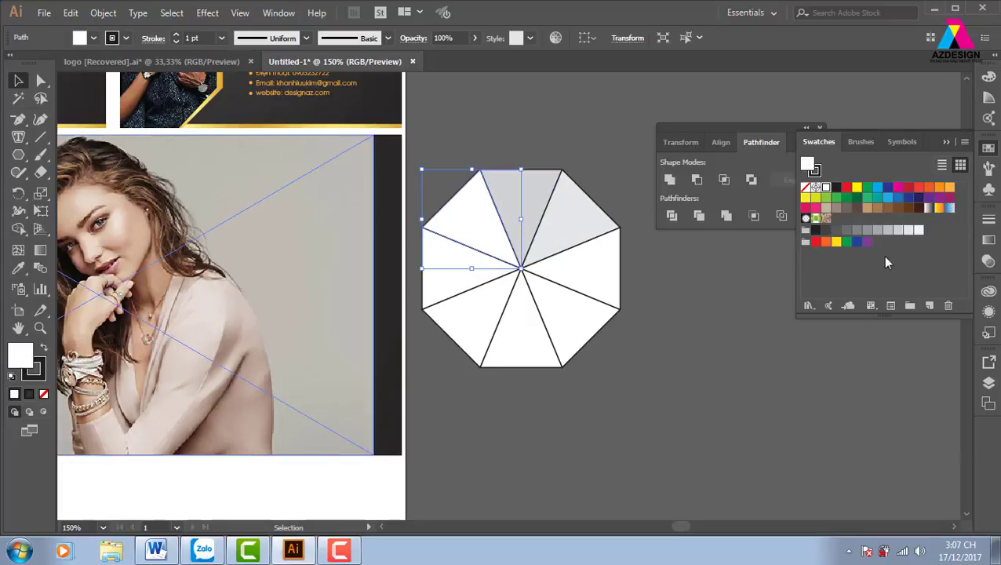
left_click(887, 230)
left_click(690, 302)
left_click(494, 270)
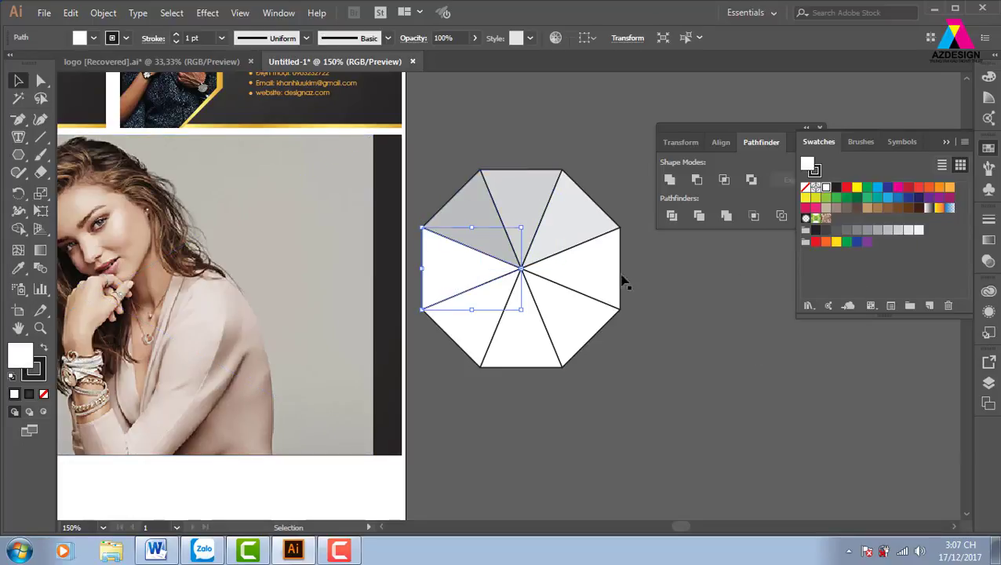
left_click(877, 230)
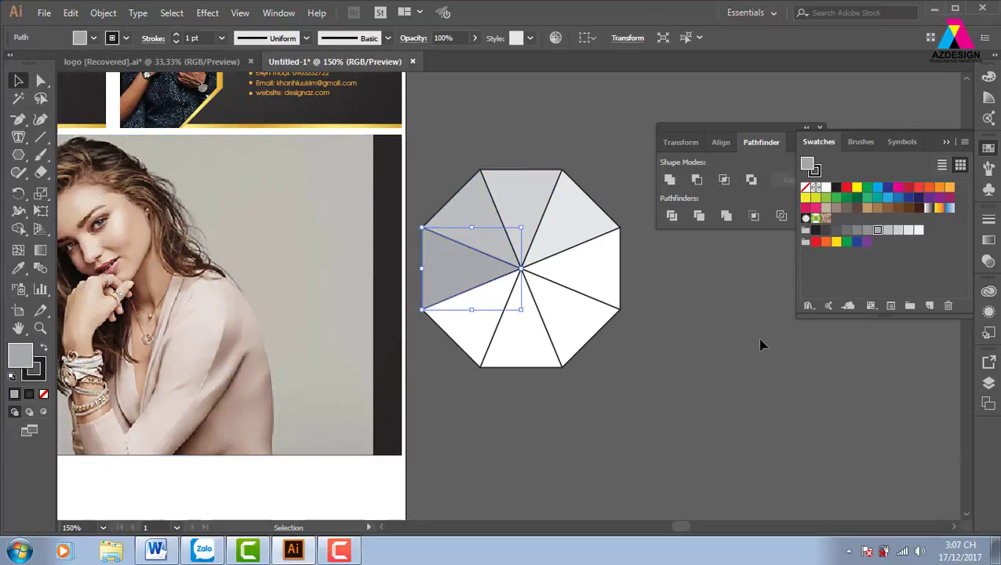
left_click(471, 335)
left_click(875, 232)
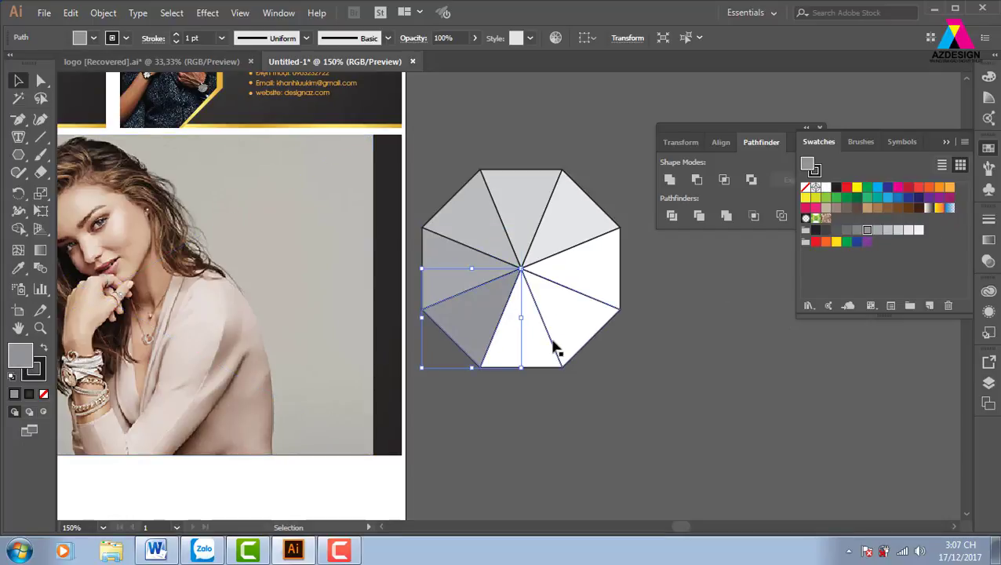
Step: Give the bottom and lower-right wedges the darkest greys, leaving the right wedge white
left_click(536, 353)
left_click(857, 229)
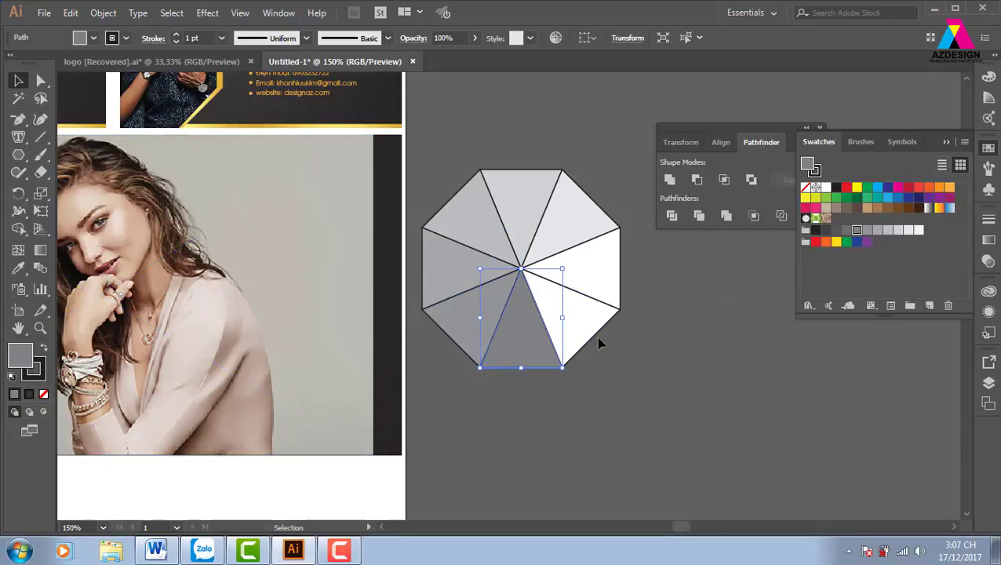
left_click(596, 333)
left_click(846, 232)
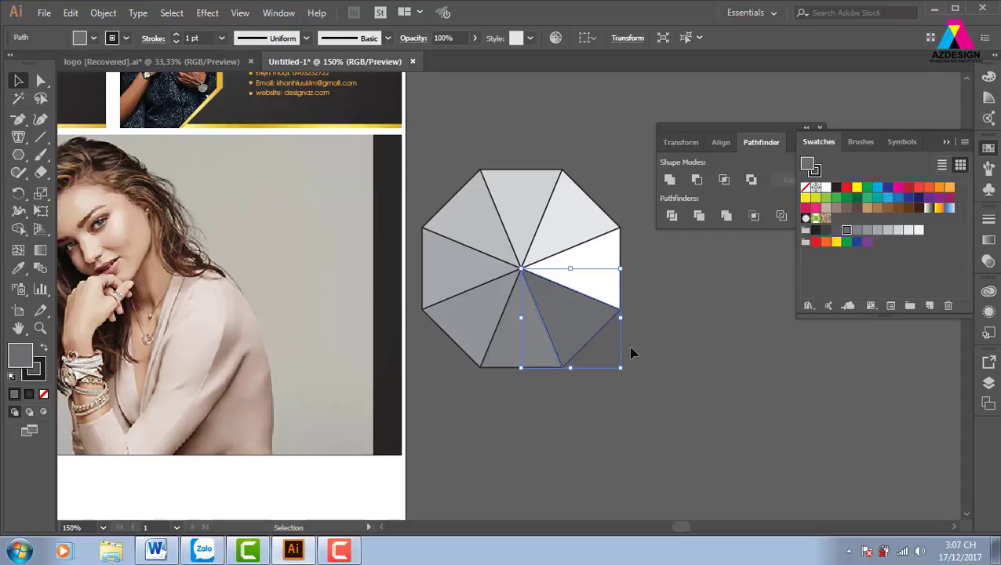
left_click(632, 349)
left_click(604, 277)
left_click(728, 396)
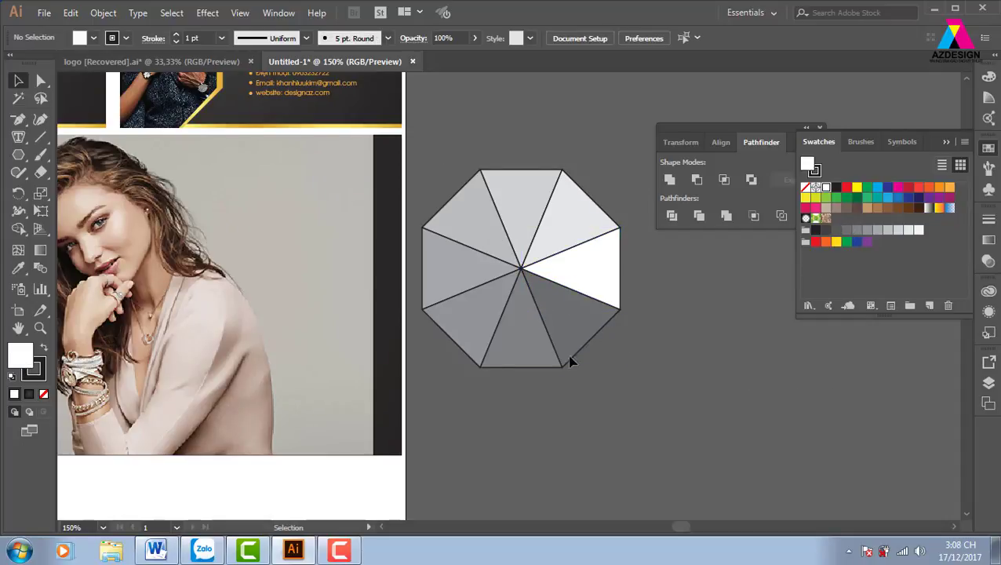
left_click_drag(452, 161, 663, 433)
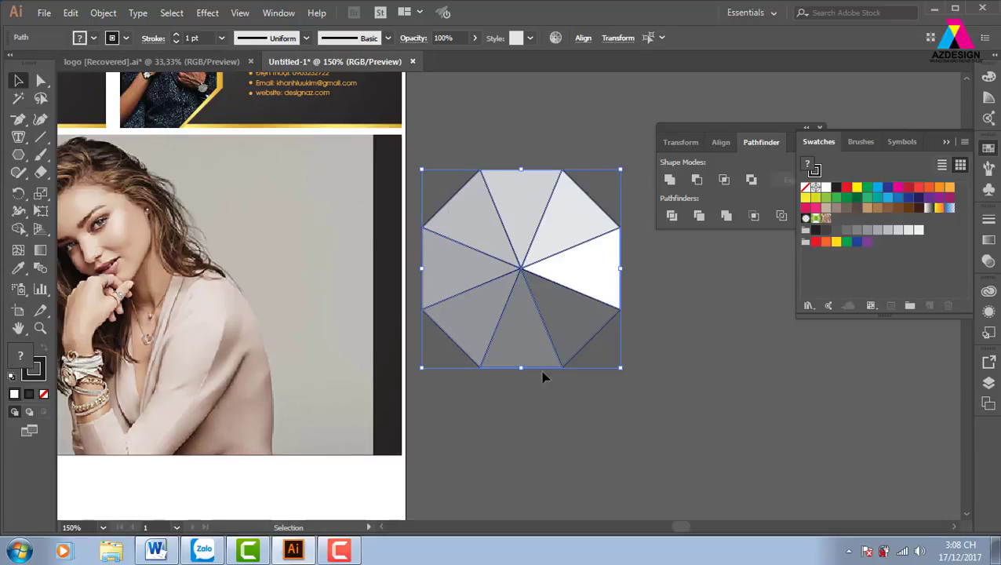
scroll(545, 378, "up", 2)
key("ctrl+shift+a")
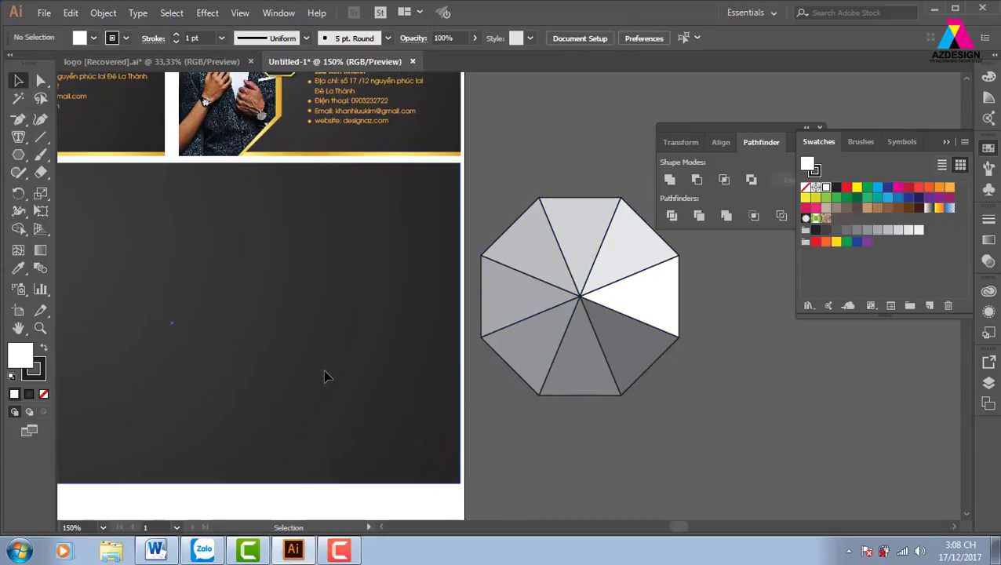
Step: Choose watch.jpg in File > Place and load it for placement
left_click(43, 13)
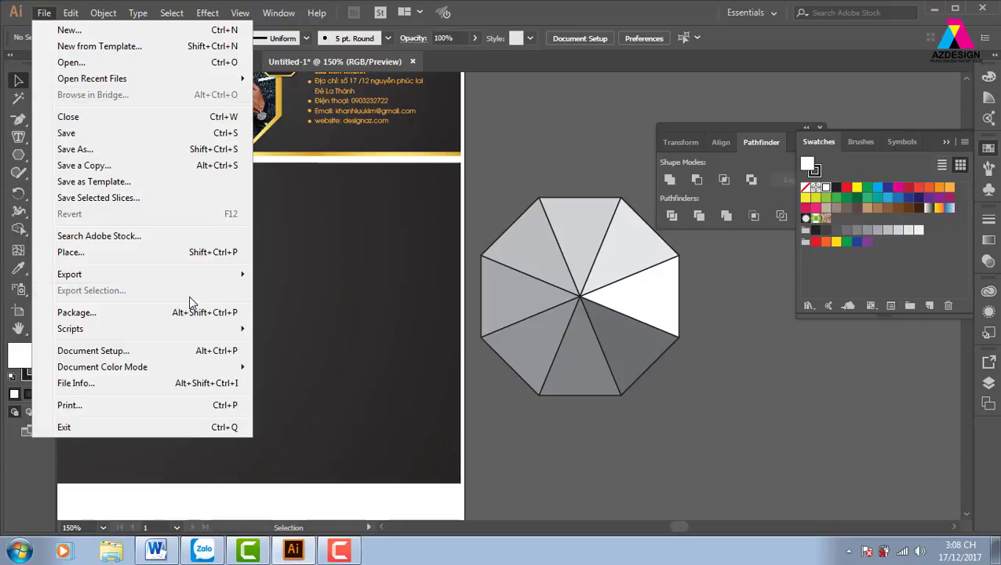
left_click(191, 252)
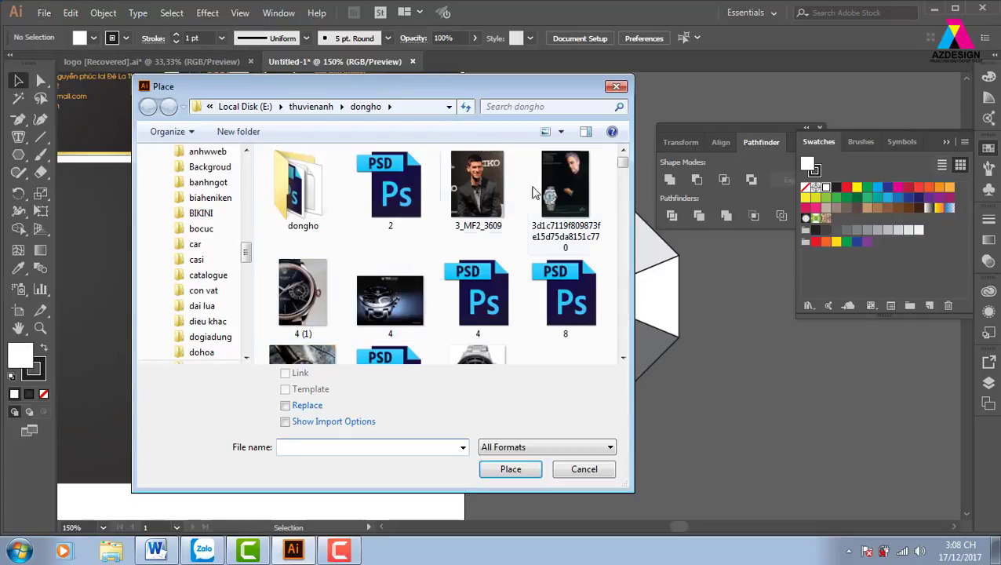
left_click_drag(623, 161, 621, 338)
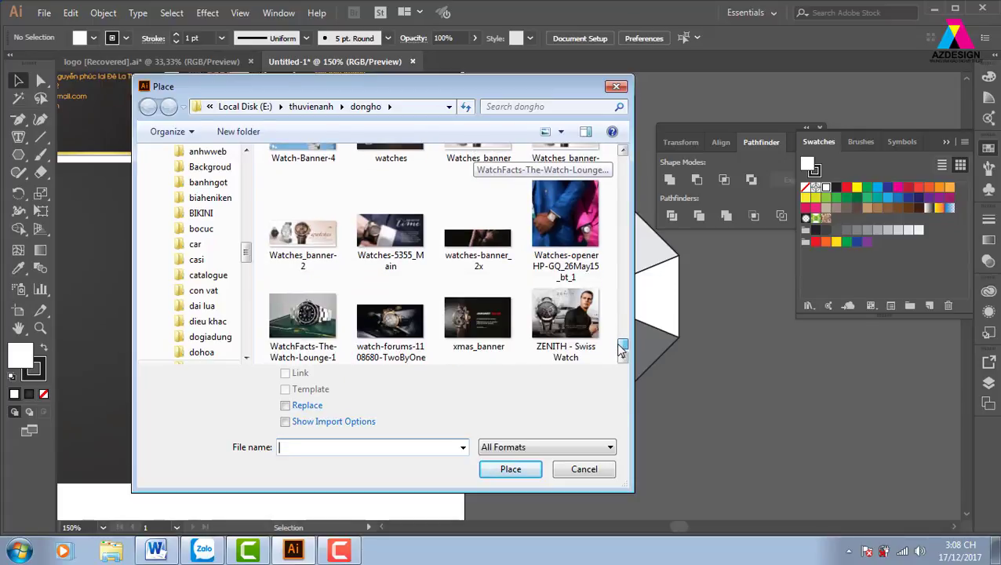
scroll(510, 235, "up", 3)
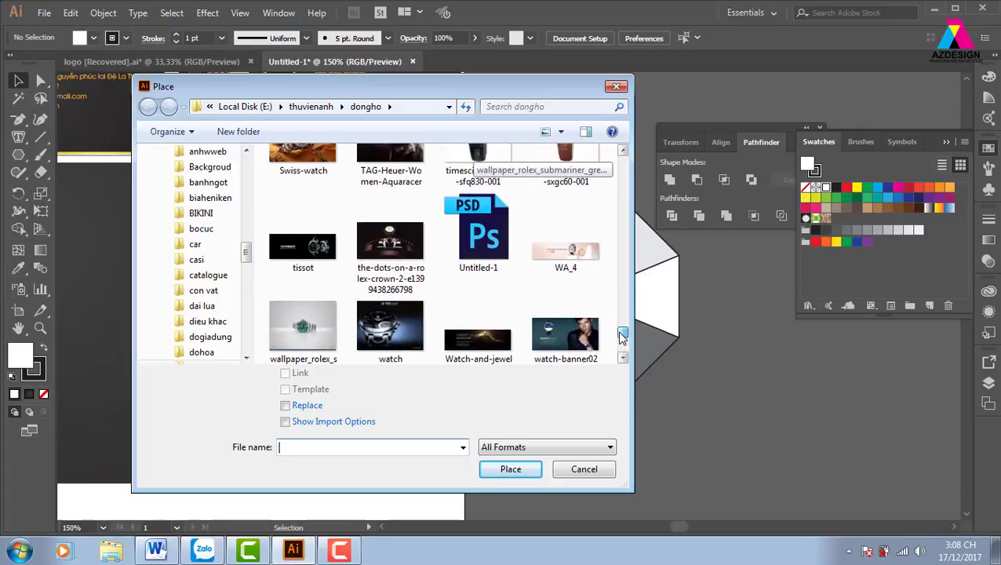
left_click(396, 346)
left_click(514, 468)
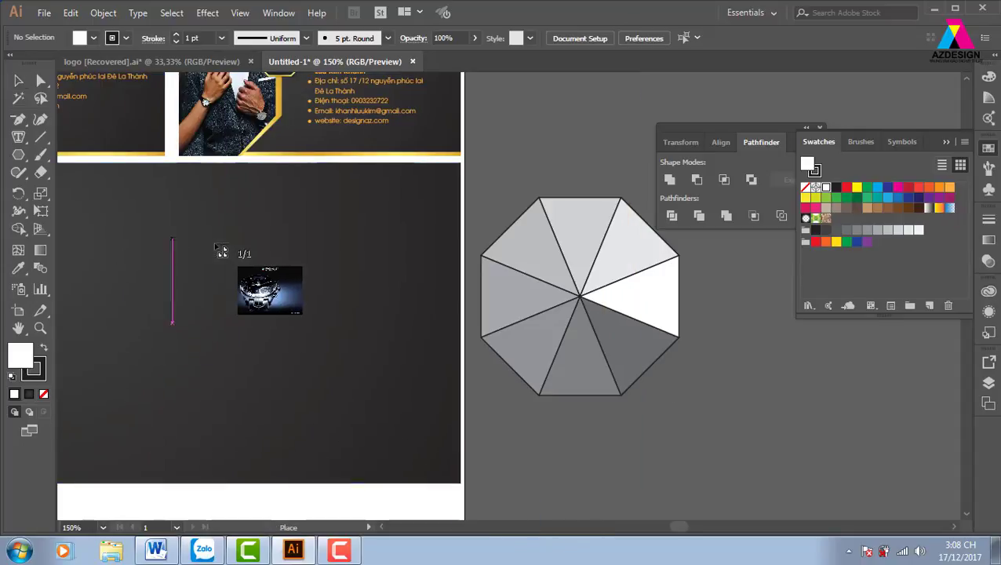
Step: Drag the placement box over most of the lower dark card
left_click_drag(201, 261, 593, 286)
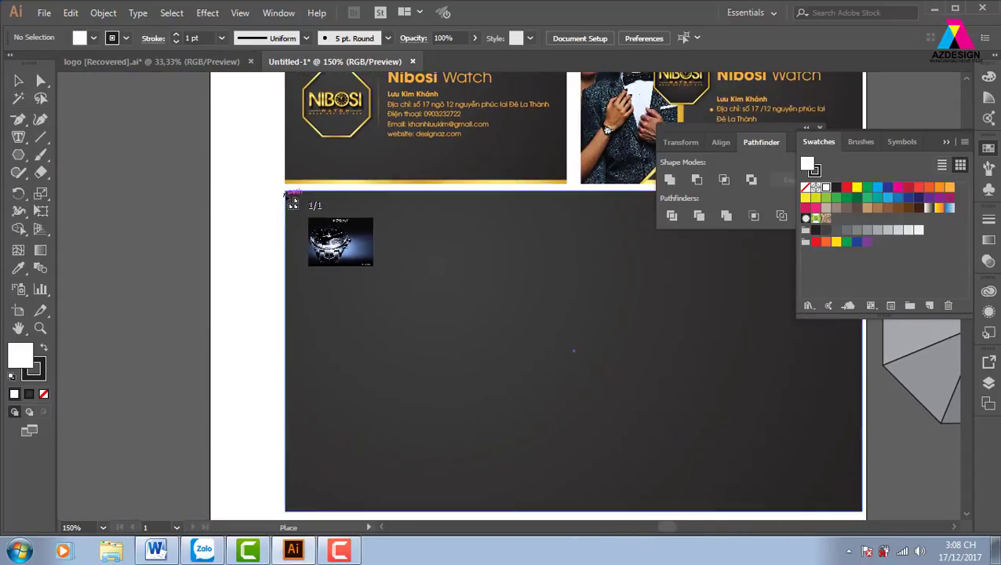
mouse_move(285, 191)
left_mouse_down()
mouse_move(655, 520)
mouse_move(758, 513)
left_mouse_up()
left_click_drag(665, 440, 425, 359)
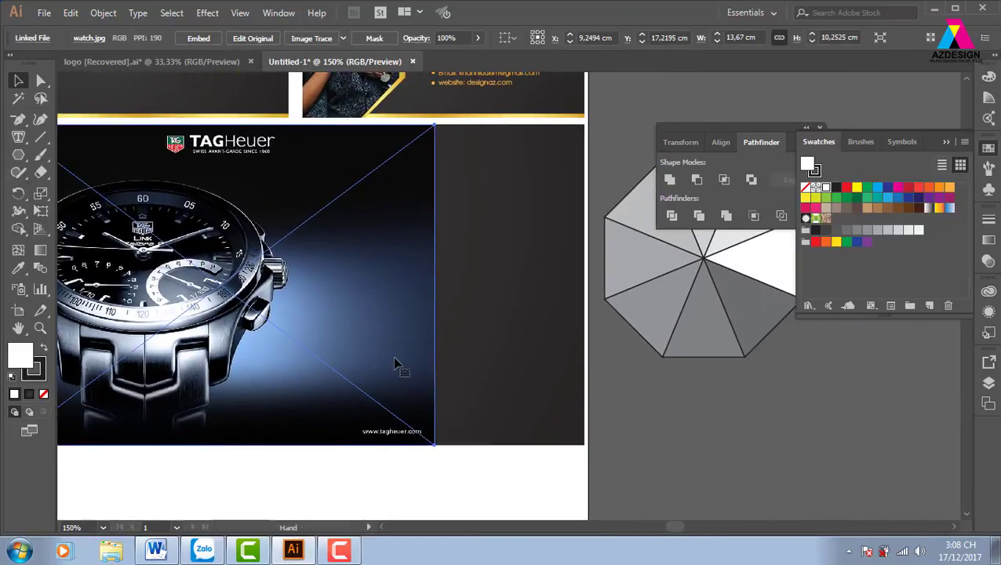
key("ctrl+1")
scroll(528, 364, "right", 5)
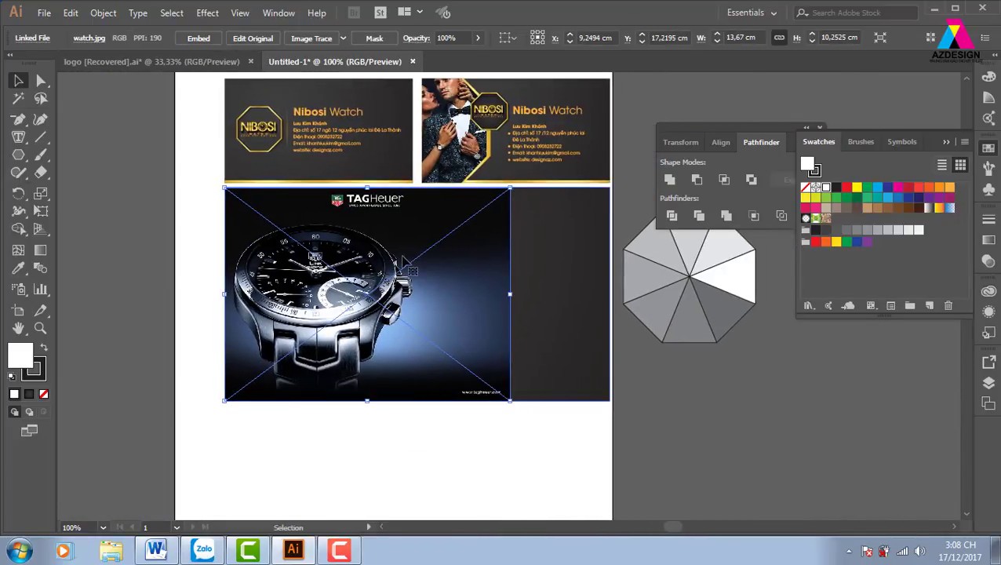
scroll(679, 350, "right", 3)
Step: Move the faceted octagon onto the watch photo and enlarge it over the watch face
scroll(680, 349, "right", 1)
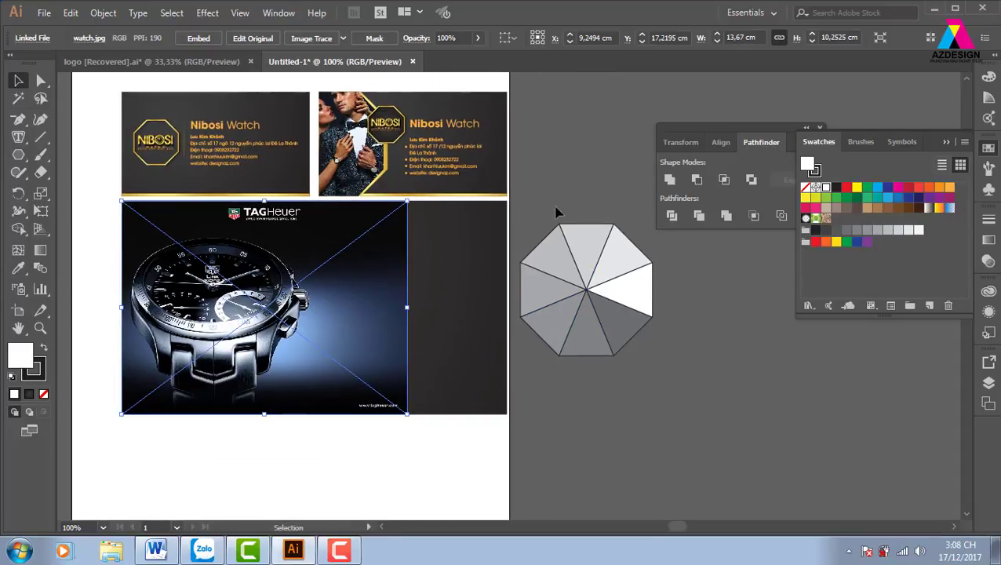
left_click_drag(556, 212, 648, 396)
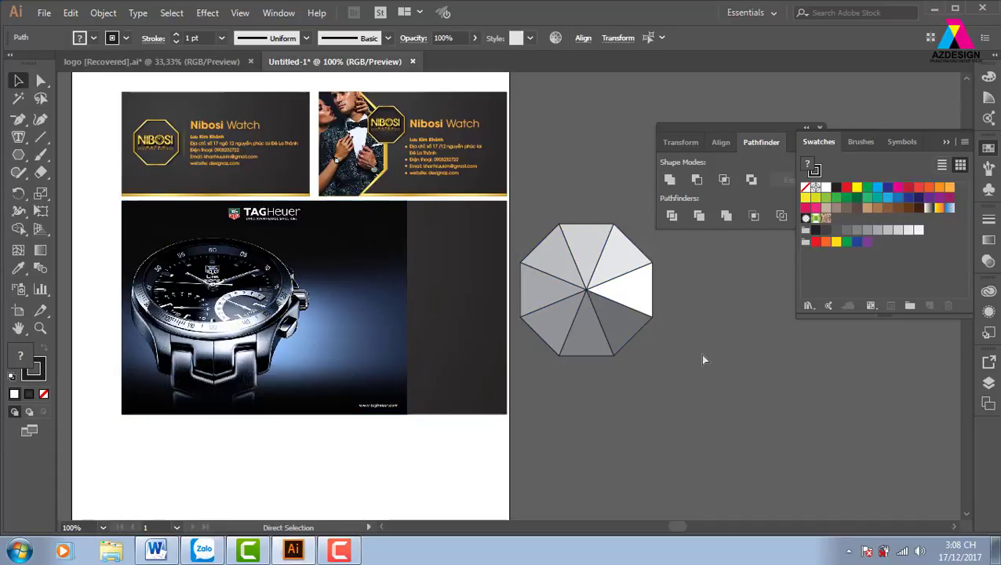
mouse_move(624, 300)
left_mouse_down()
mouse_move(249, 317)
mouse_move(255, 329)
left_mouse_up()
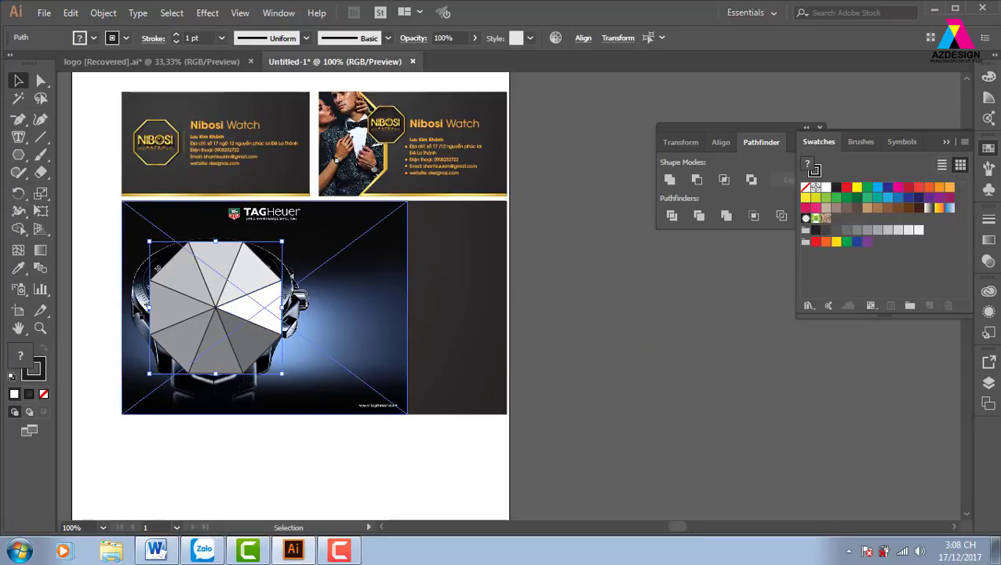
left_click_drag(281, 242, 295, 228)
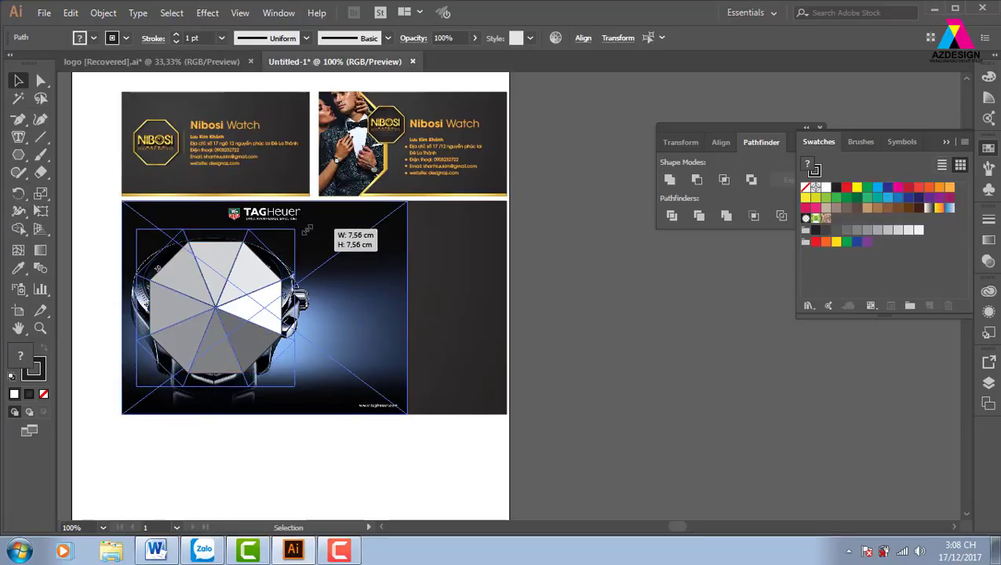
mouse_move(268, 316)
left_mouse_down()
mouse_move(358, 306)
mouse_move(353, 317)
left_mouse_up()
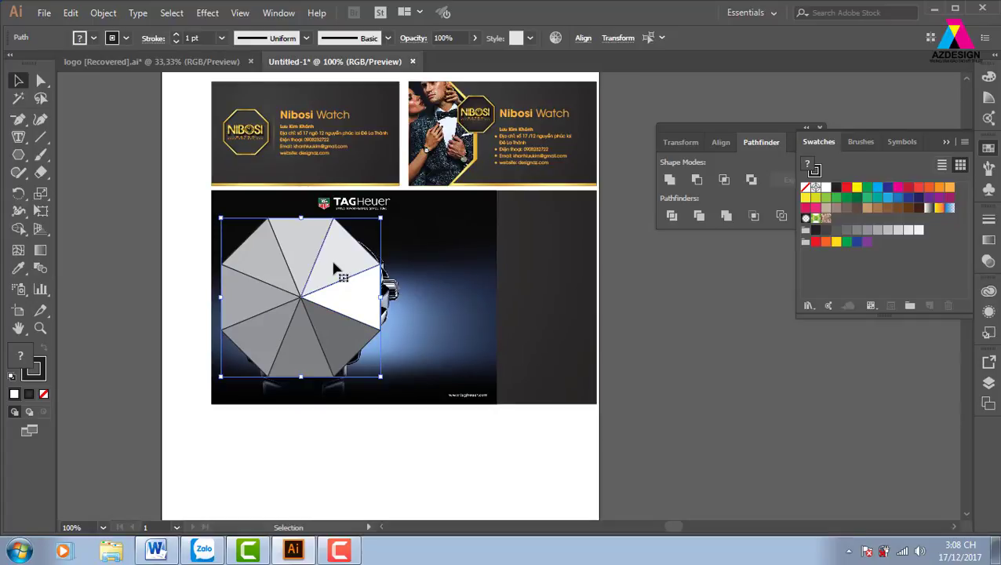
key("ctrl+plus")
left_click_drag(463, 297, 283, 317)
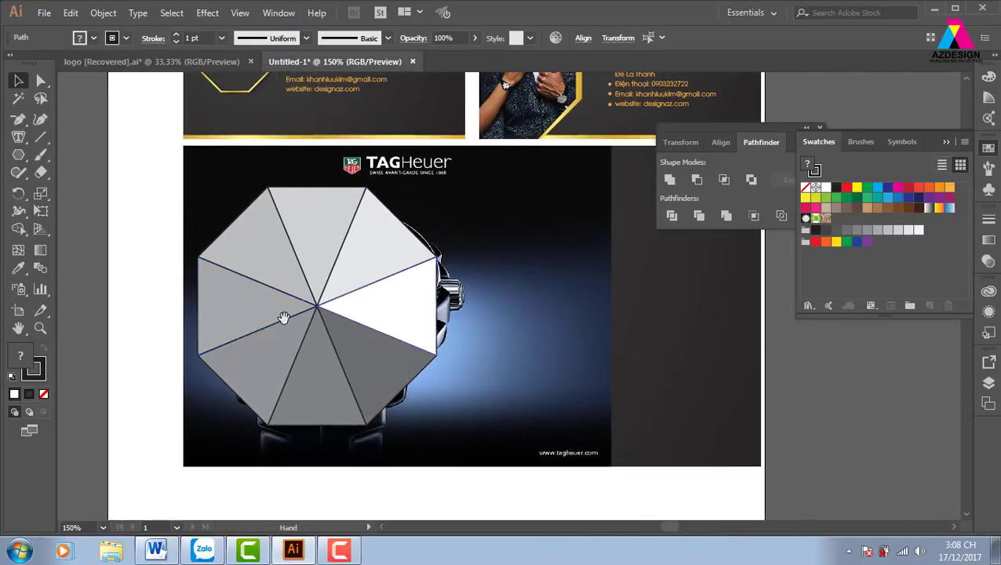
Step: Select all the octagon's slices with Direct Selection, trial-move them, then undo the move
left_click(823, 426)
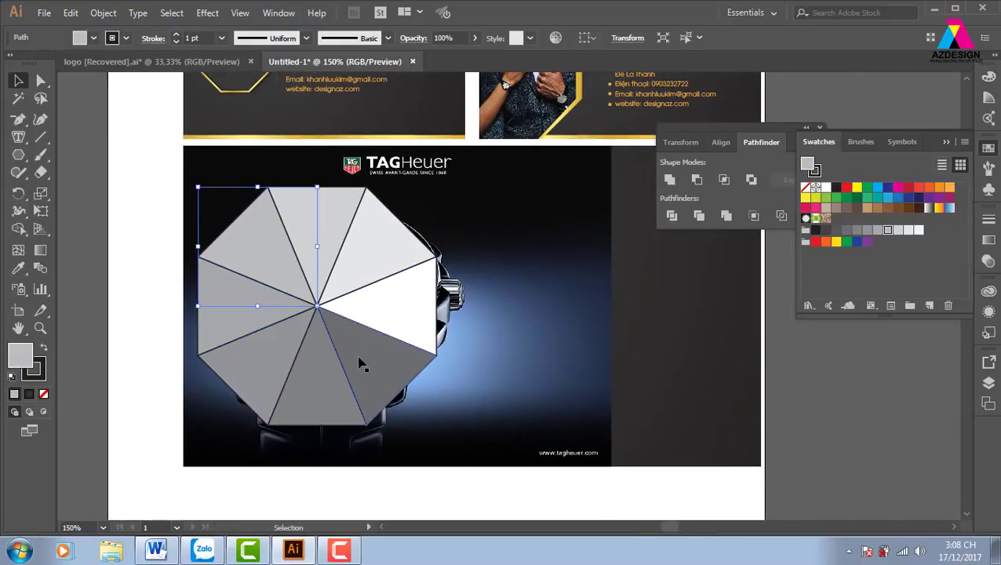
left_click(374, 321)
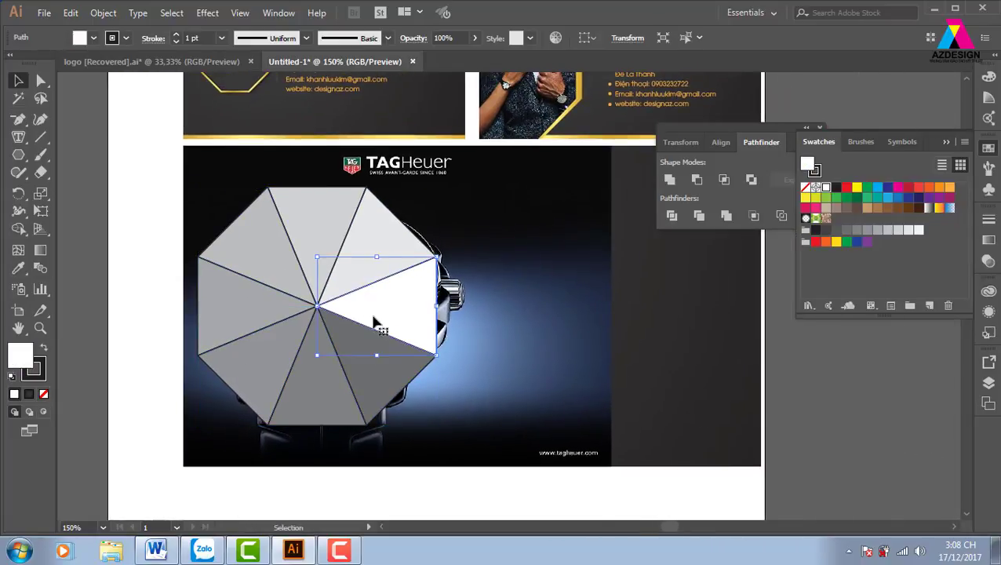
left_click(392, 236, "shift")
left_click(290, 226, "shift")
left_click(253, 250, "shift")
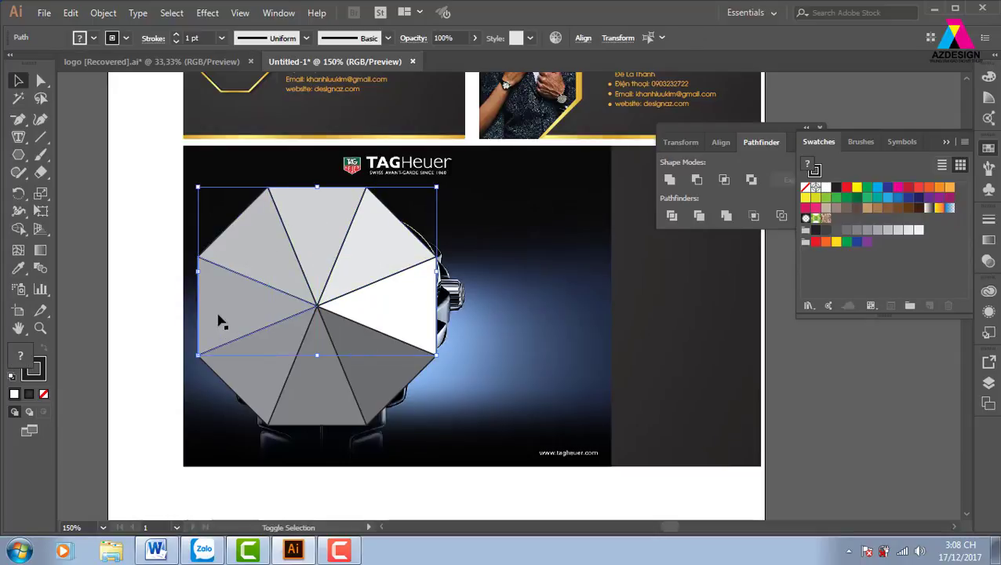
left_click(219, 319, "shift")
left_click(312, 405, "shift")
left_click(386, 380, "shift")
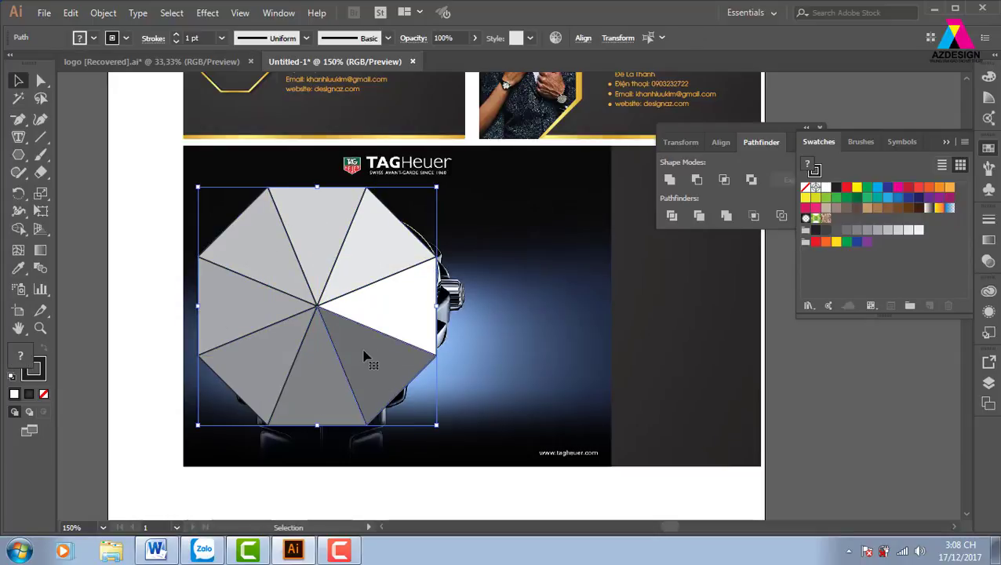
left_click_drag(370, 360, 588, 416)
key("ctrl+z")
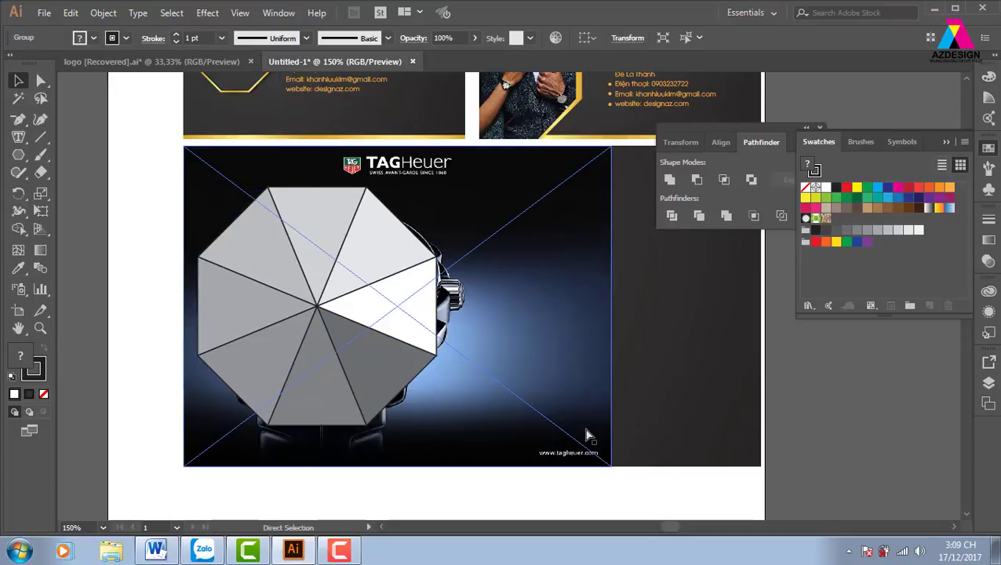
Step: Cut the faceted octagon and paste it into a new opacity mask on the watch photo, with Clip off
key("Delete")
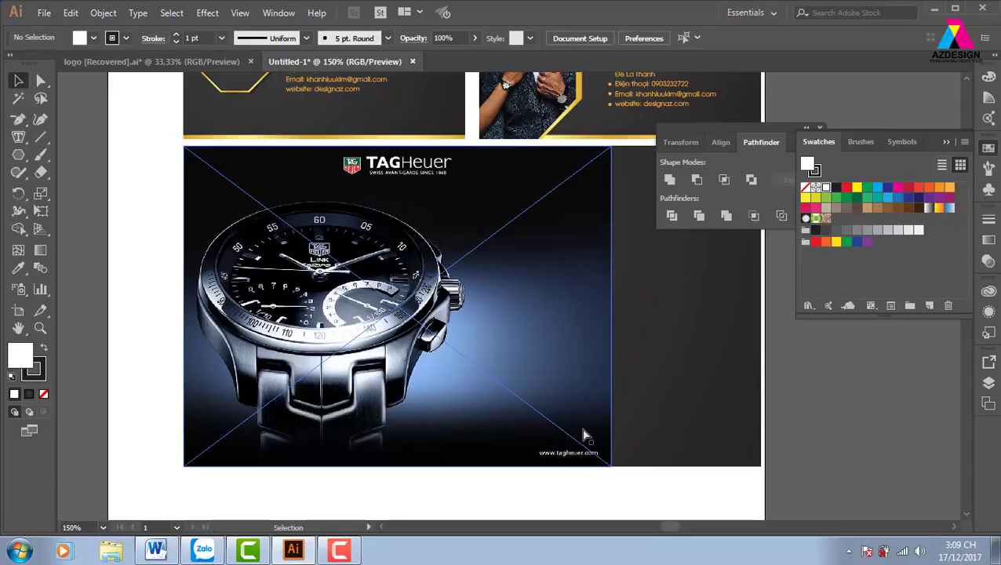
left_click(471, 360)
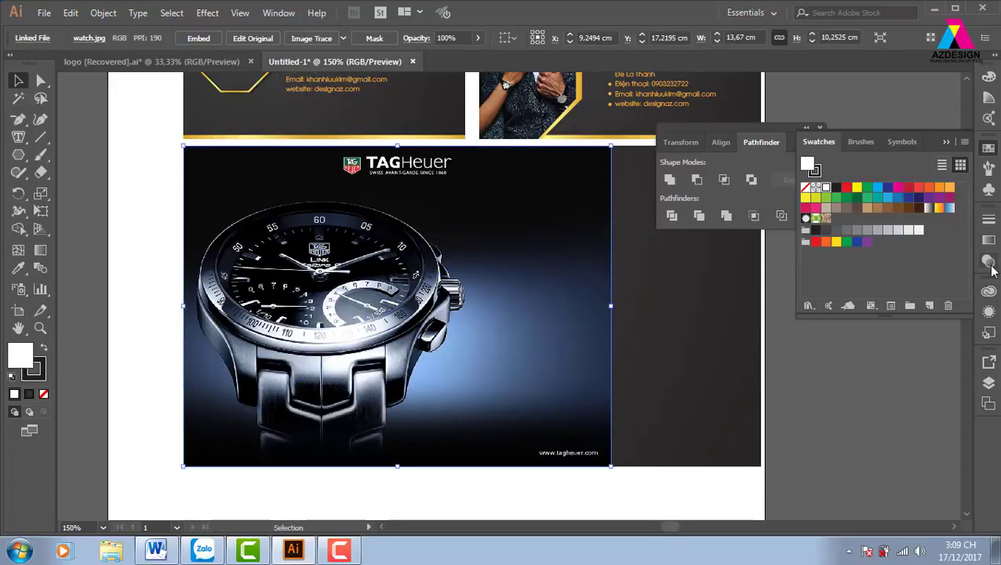
left_click(989, 264)
left_click(892, 282)
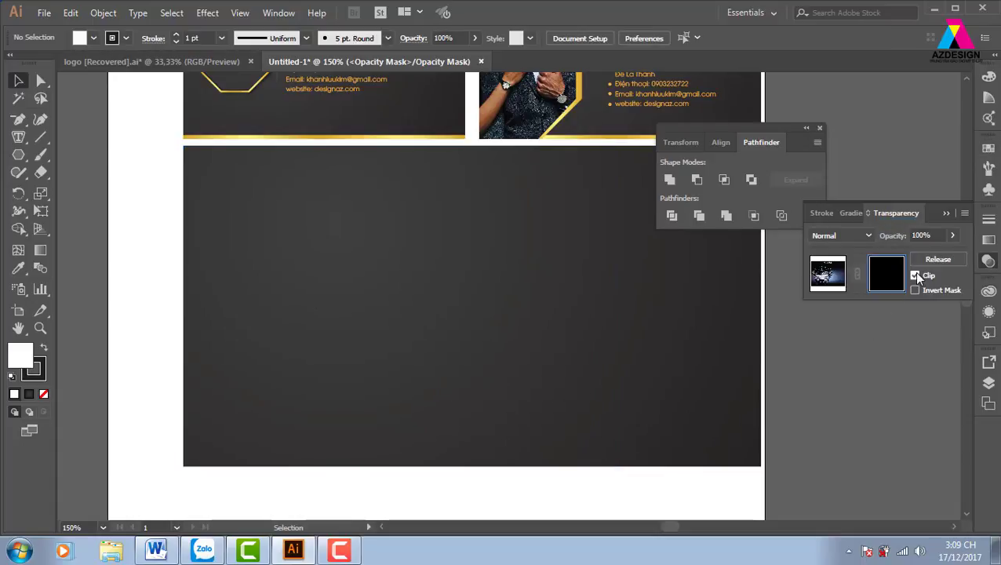
left_click(916, 276)
key("ctrl+f")
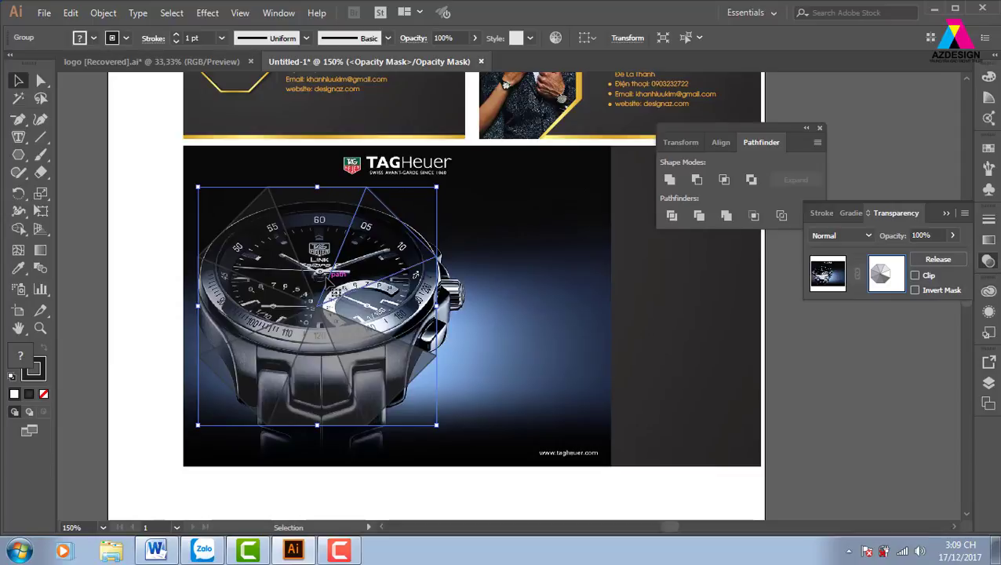
Step: Position the octagon mask over the watch face, turn Clip on, and test Invert Mask before reverting it
left_click_drag(330, 271, 294, 381)
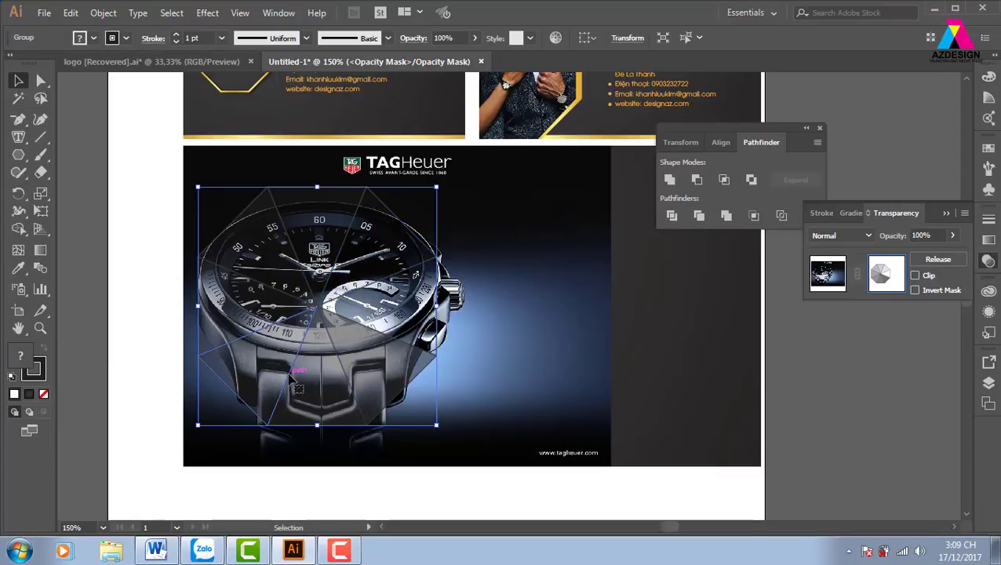
left_click_drag(379, 380, 379, 382)
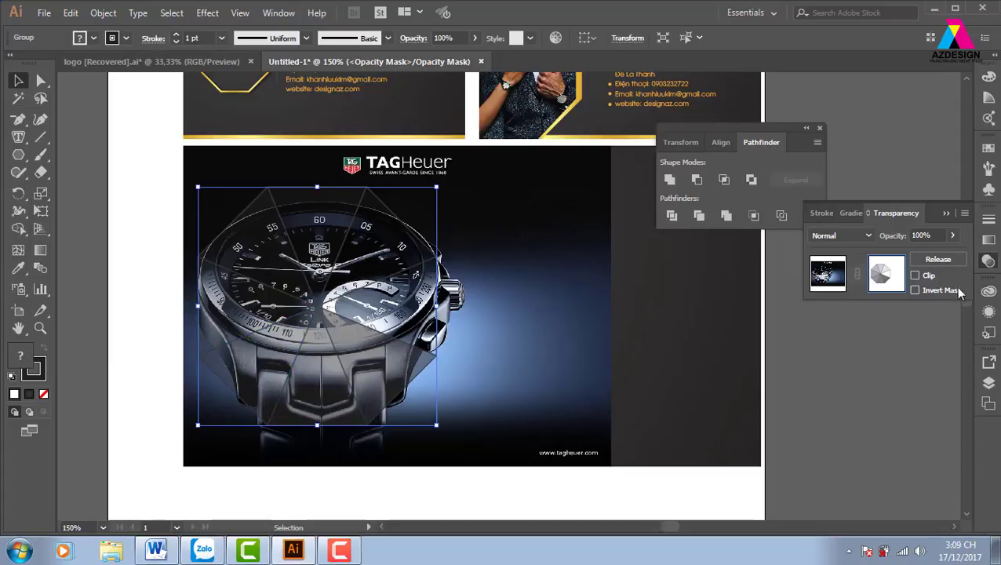
left_click(915, 277)
left_click_drag(405, 325, 359, 299)
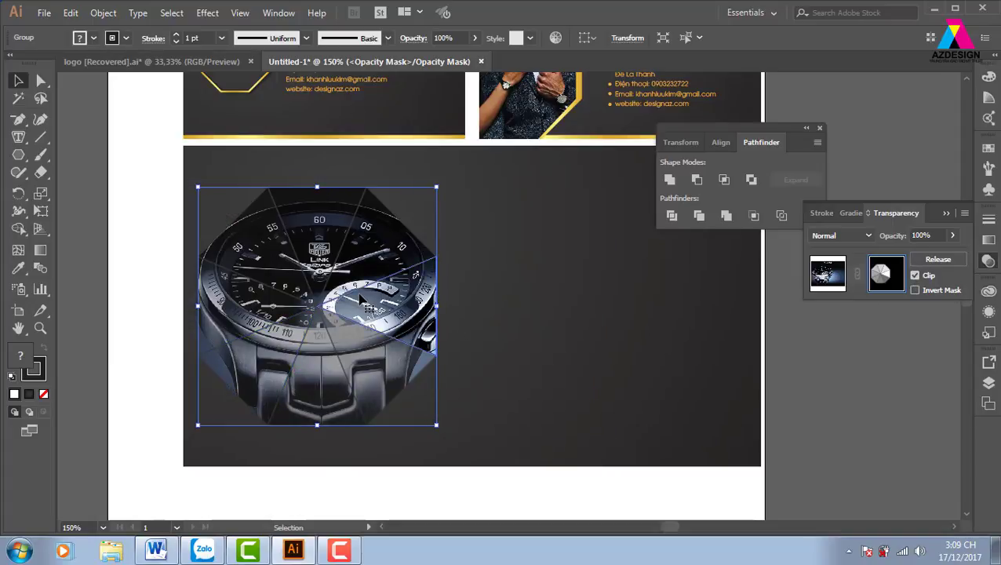
mouse_move(394, 306)
left_mouse_down()
mouse_move(375, 390)
mouse_move(269, 343)
left_mouse_up()
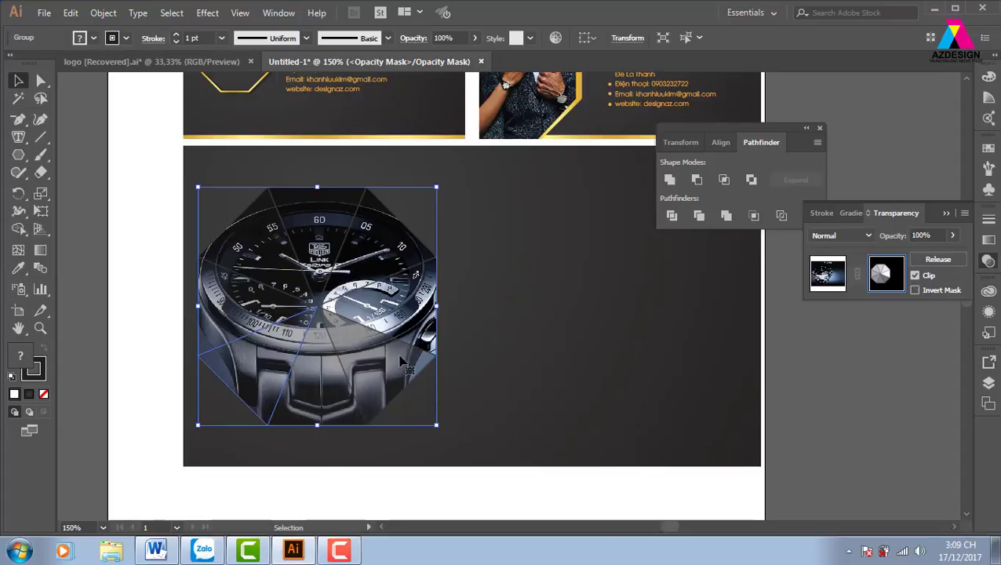
left_click_drag(401, 359, 402, 358)
left_click(916, 291)
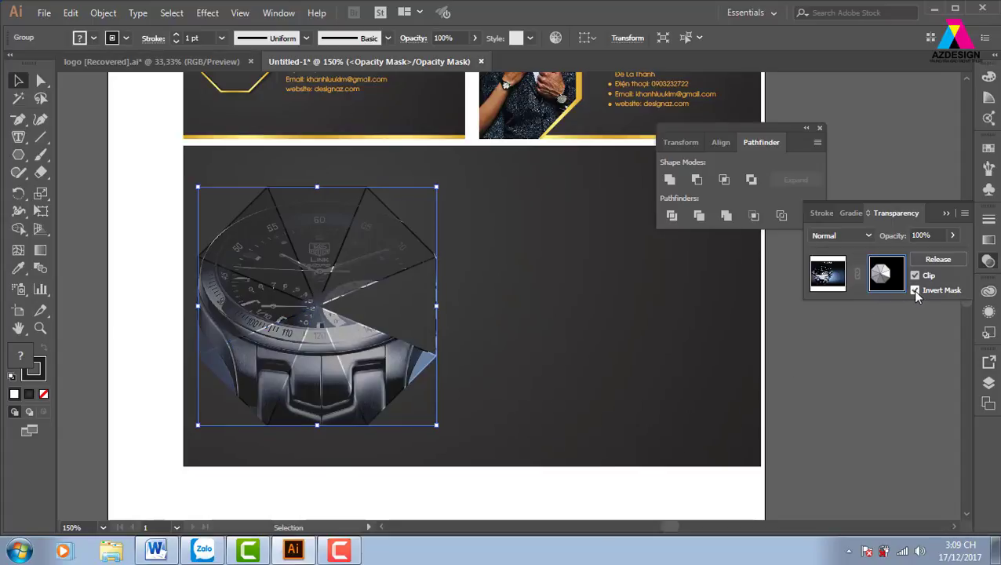
left_click(915, 290)
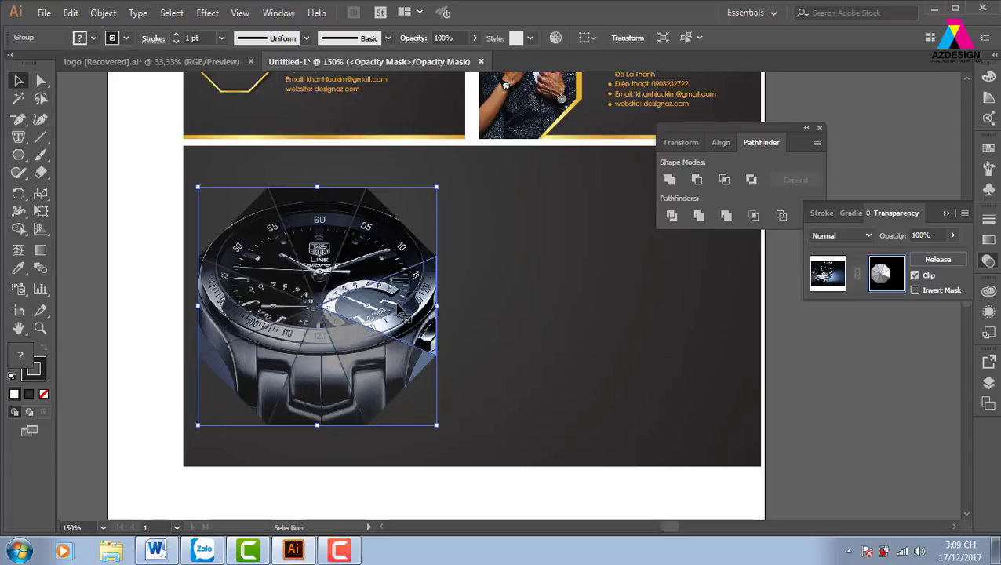
Step: Duplicate the octagon at about half size and nudge the copy right and down
left_click_drag(414, 305, 475, 258)
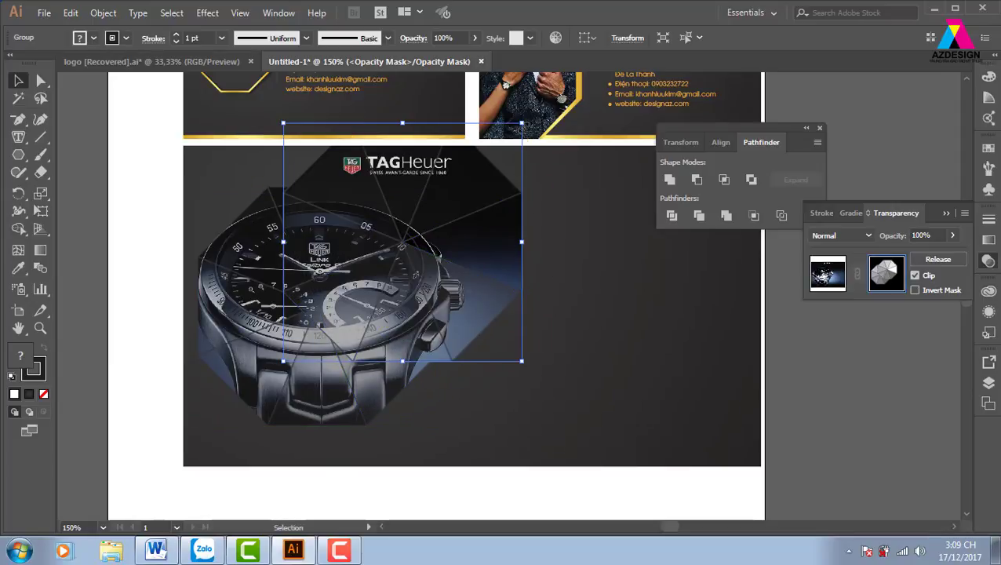
left_click_drag(522, 124, 459, 186)
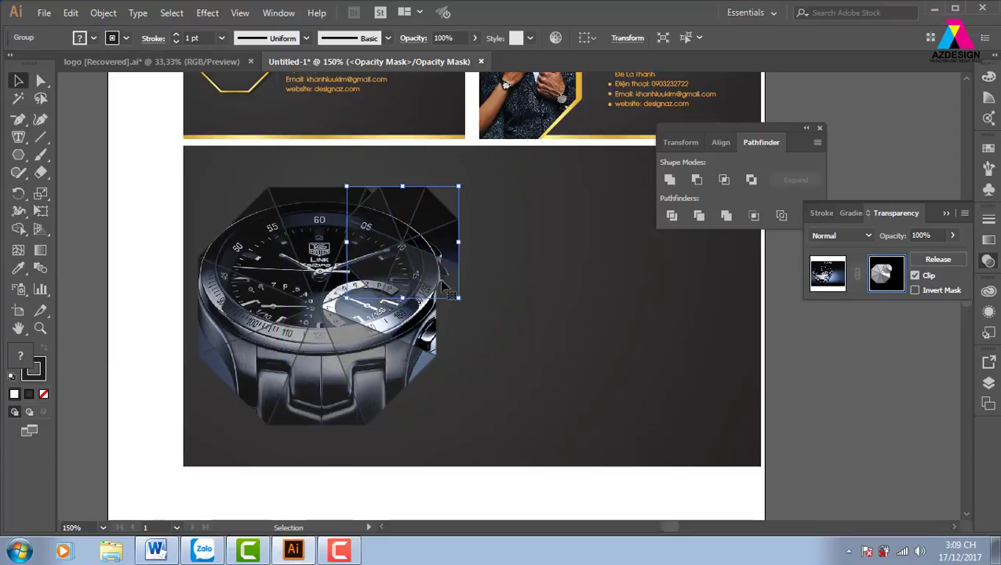
left_click_drag(442, 284, 476, 312)
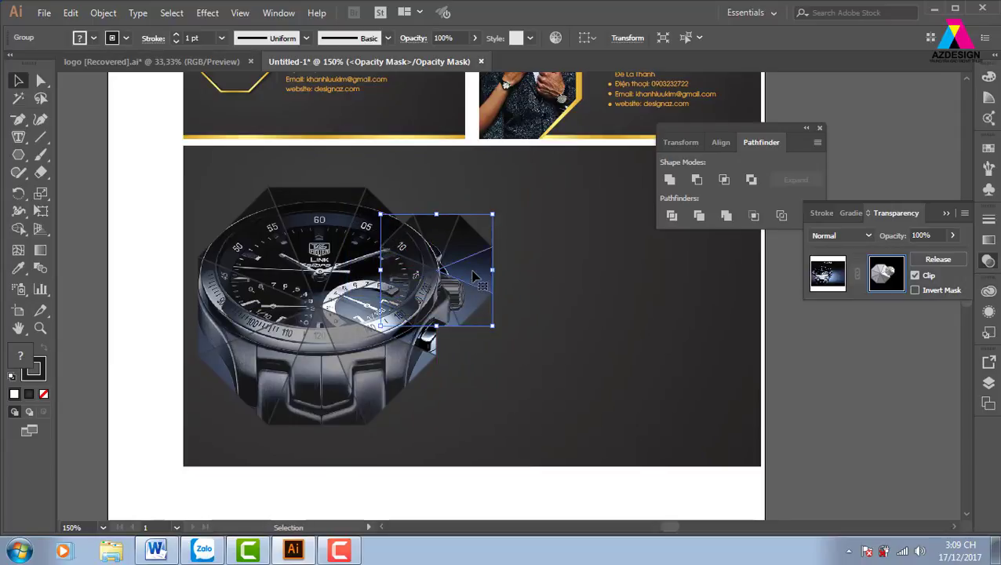
Step: Move and enlarge mask pieces, including the triangle, onto the watch bracelet
left_click_drag(474, 275, 294, 401)
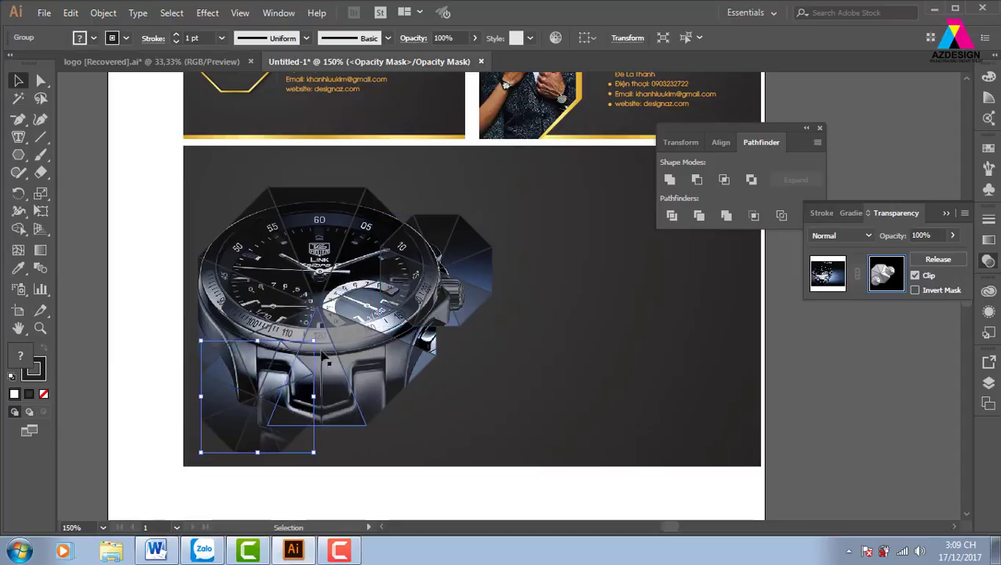
left_click_drag(311, 343, 365, 289)
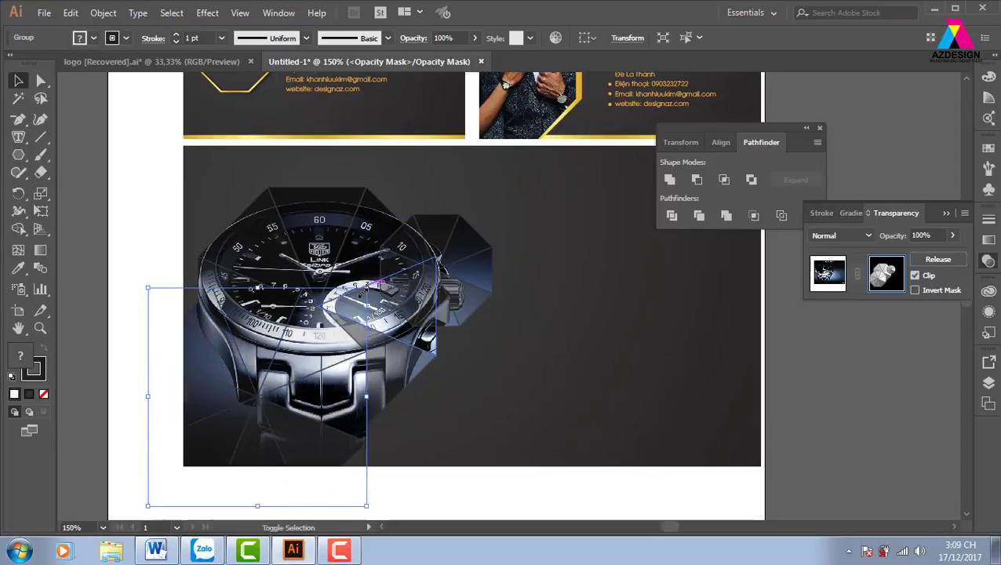
left_click_drag(314, 405, 294, 494)
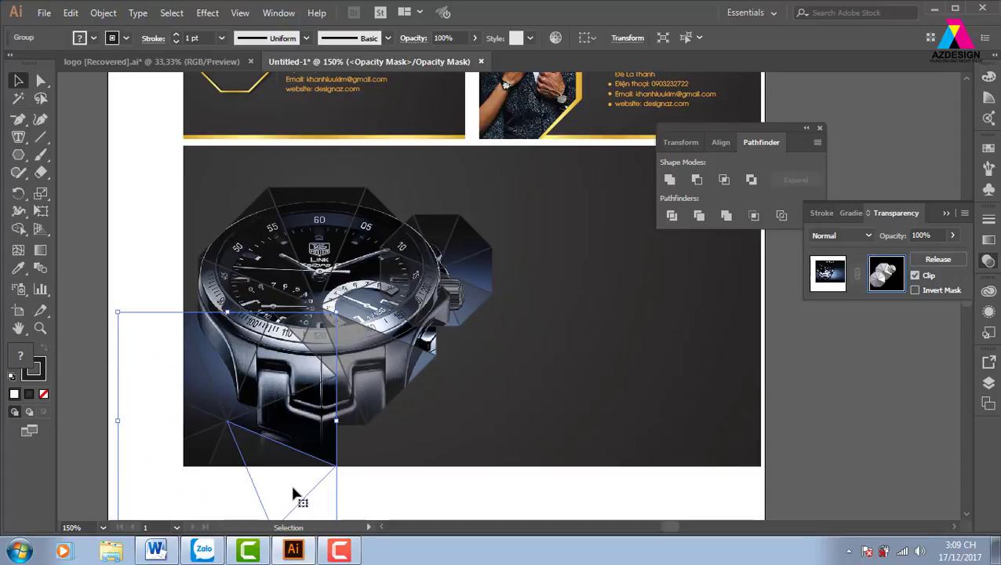
mouse_move(295, 494)
left_mouse_down()
mouse_move(342, 391)
mouse_move(342, 306)
mouse_move(318, 249)
left_mouse_up()
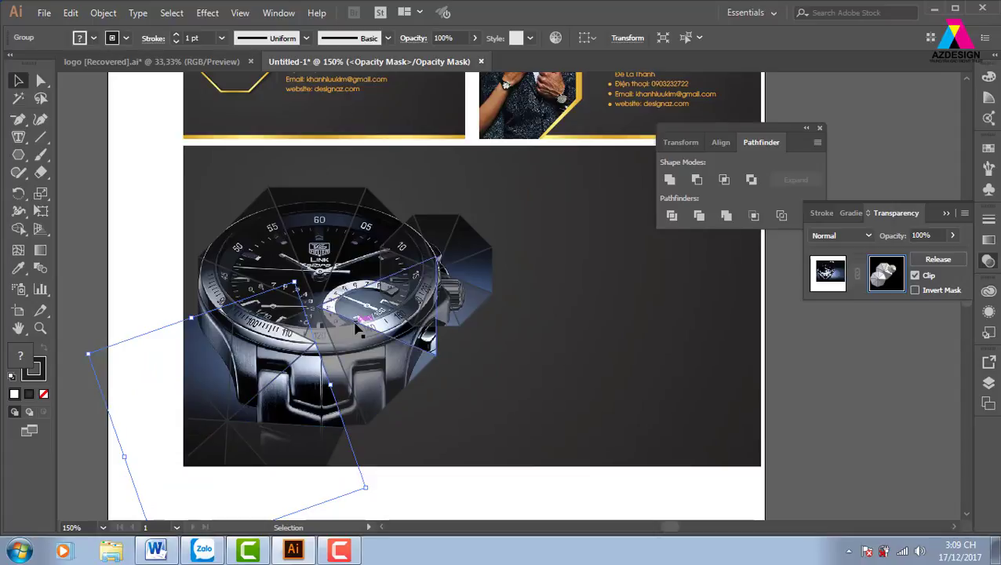
Step: Rotate the small triangle piece near the watch crown, then undo the rotation
left_click(459, 259)
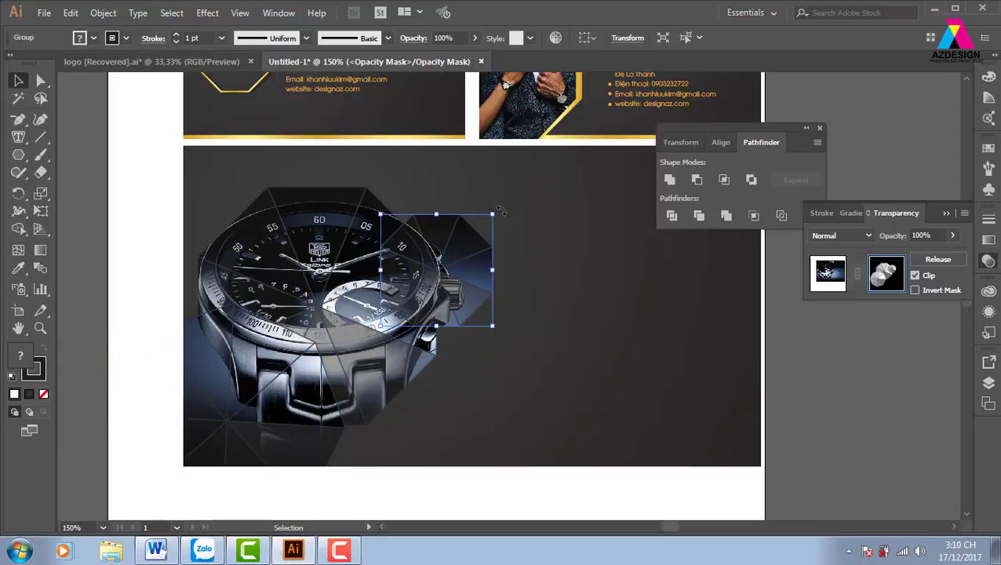
left_click_drag(496, 212, 514, 237)
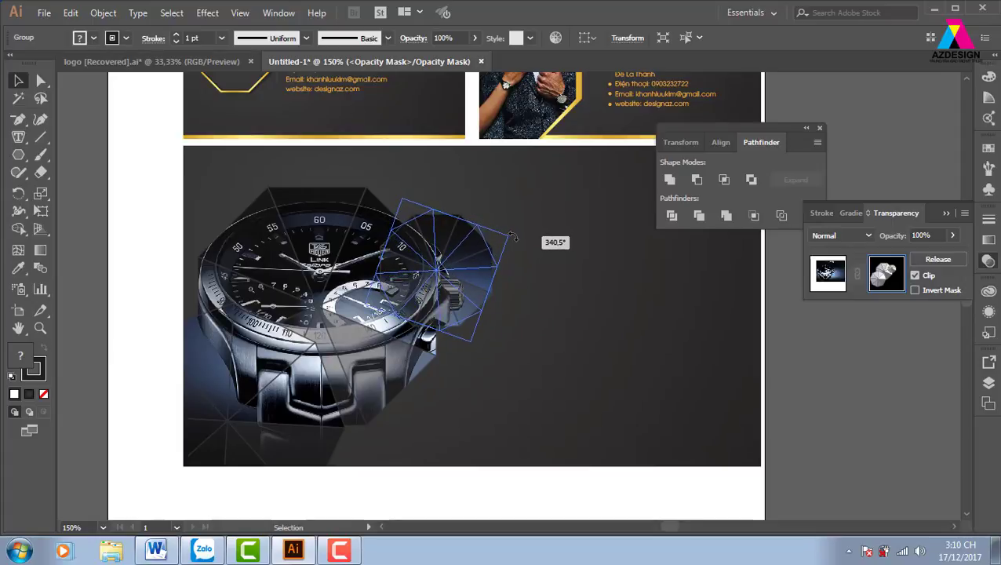
left_click_drag(517, 237, 523, 246)
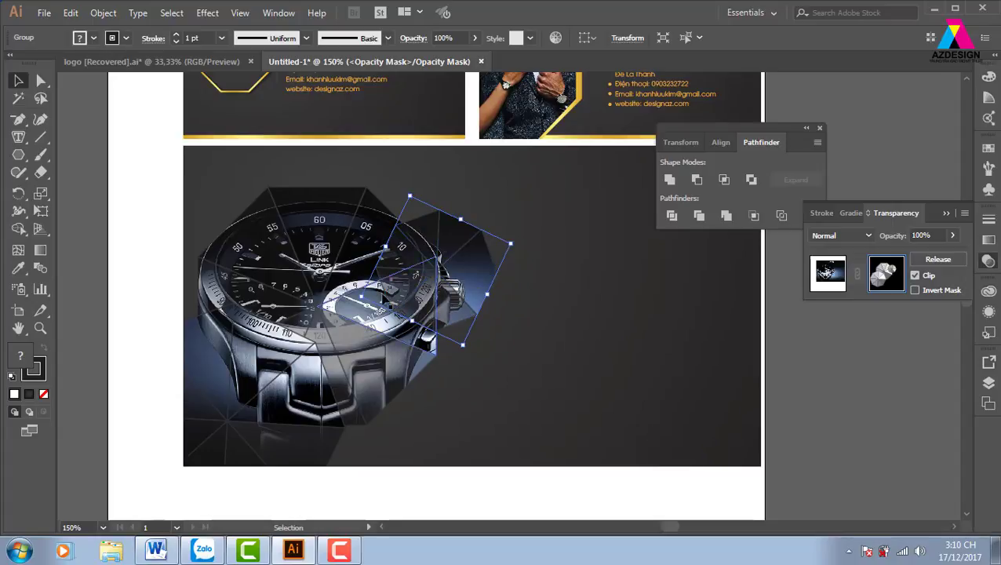
key("ctrl+z")
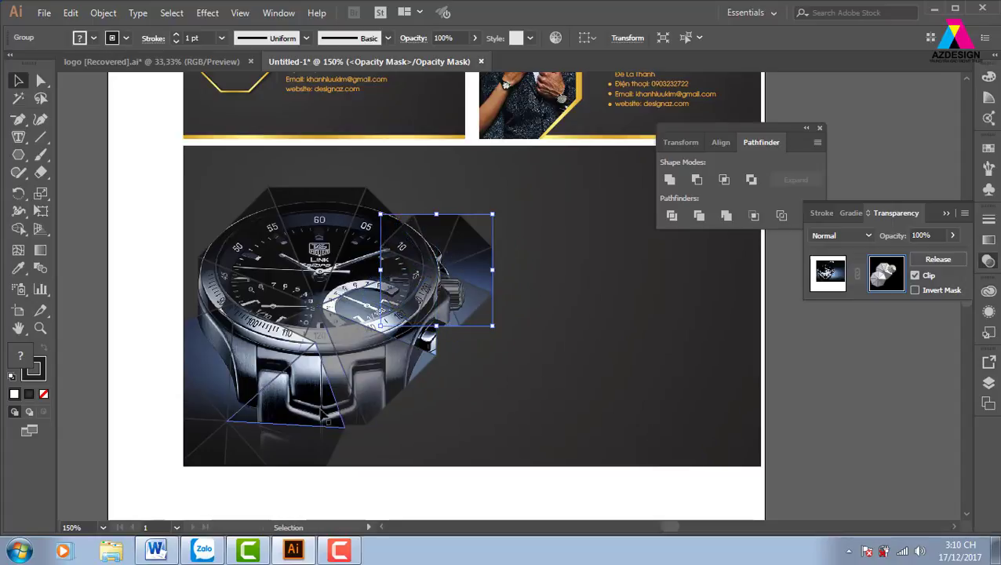
Step: Reposition the large polygon piece down over the watch and exit mask editing
left_click(294, 427)
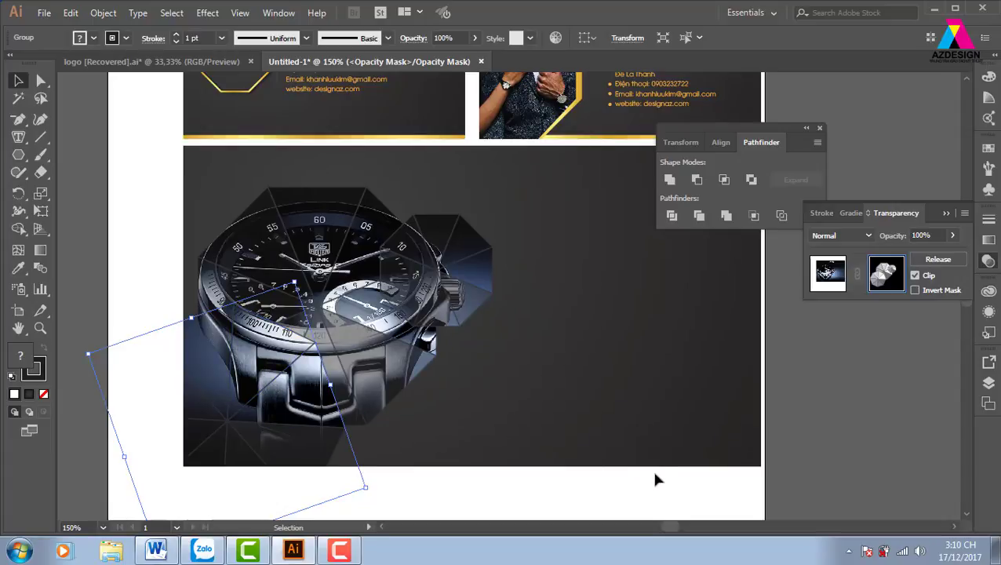
key("a")
left_click(608, 473)
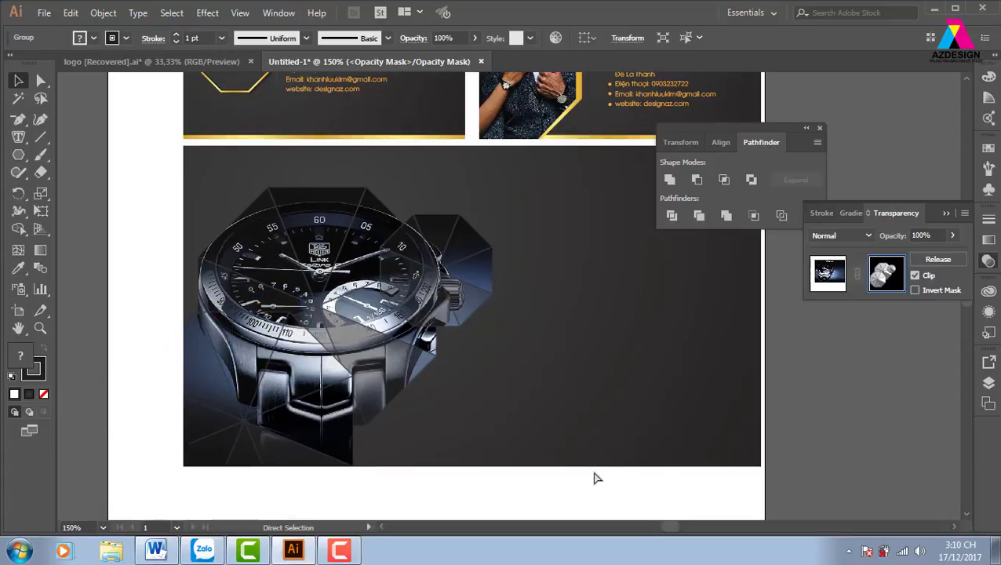
key("ctrl+z")
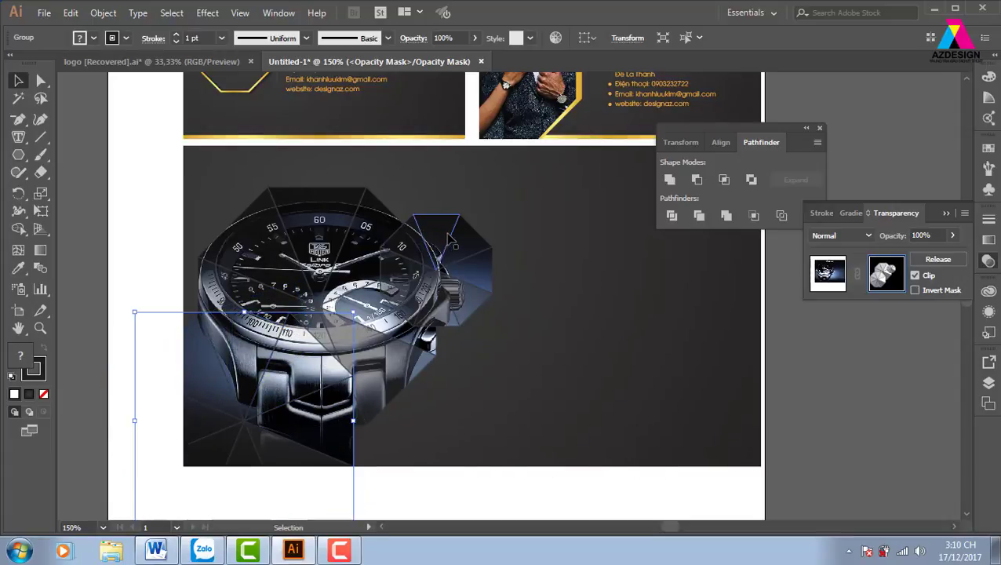
mouse_move(300, 398)
left_mouse_down()
mouse_move(453, 434)
mouse_move(263, 213)
left_mouse_up()
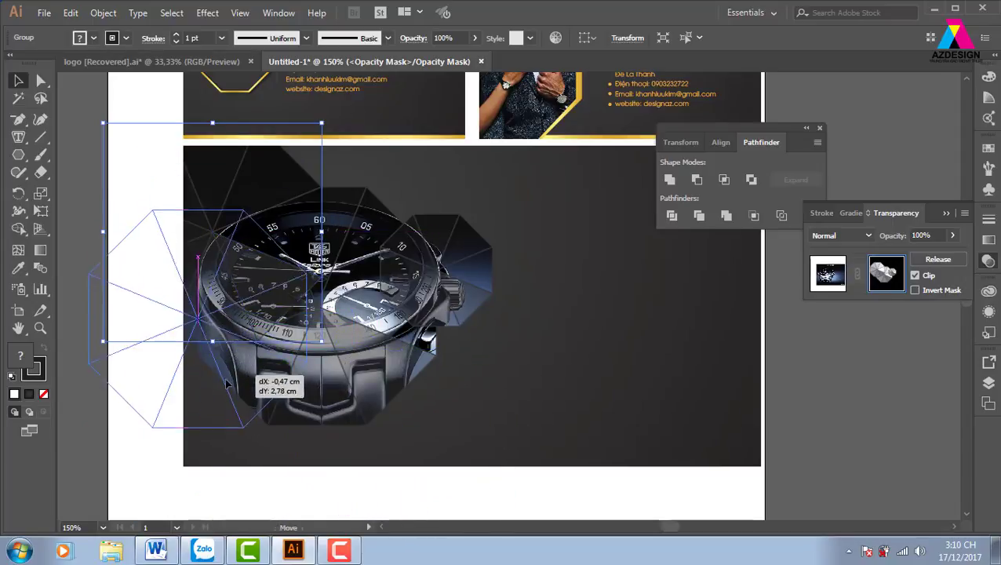
left_click_drag(243, 293, 229, 383)
mouse_move(309, 212)
left_mouse_down()
mouse_move(293, 315)
mouse_move(279, 333)
mouse_move(301, 286)
mouse_move(295, 269)
left_mouse_up()
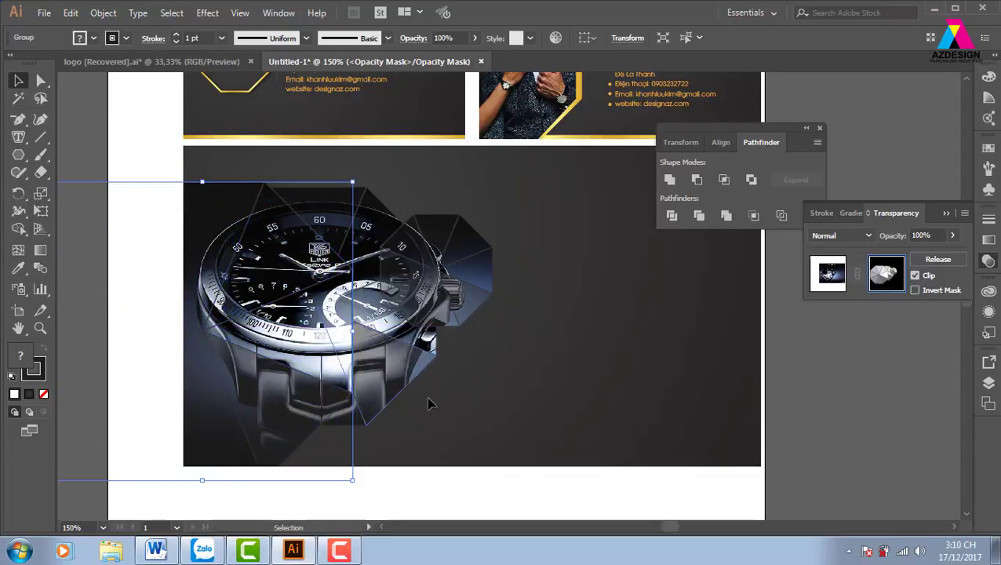
left_click(829, 285)
Step: Copy the NIBOSI logo from the first card onto the watch card
left_click(813, 469)
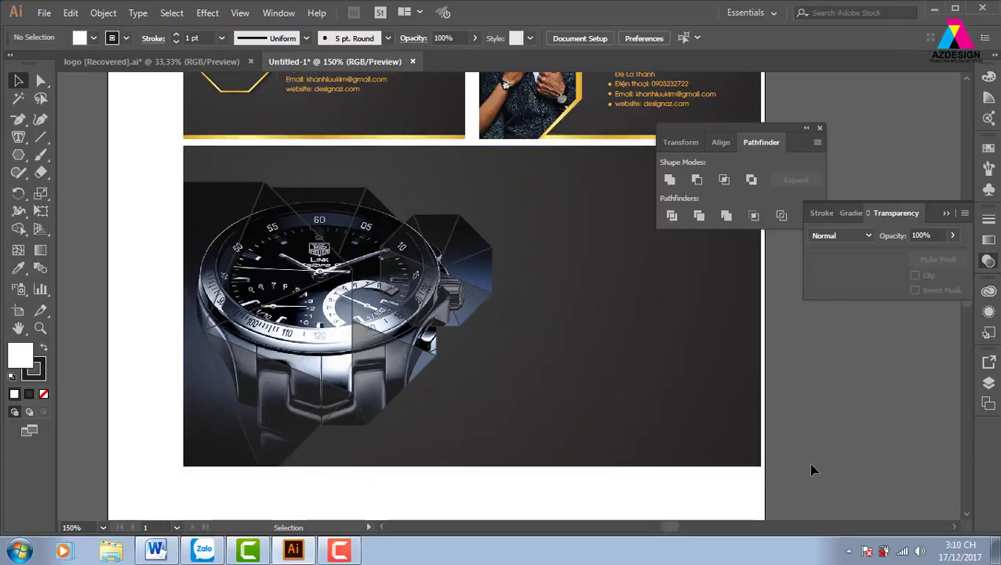
left_click(723, 431)
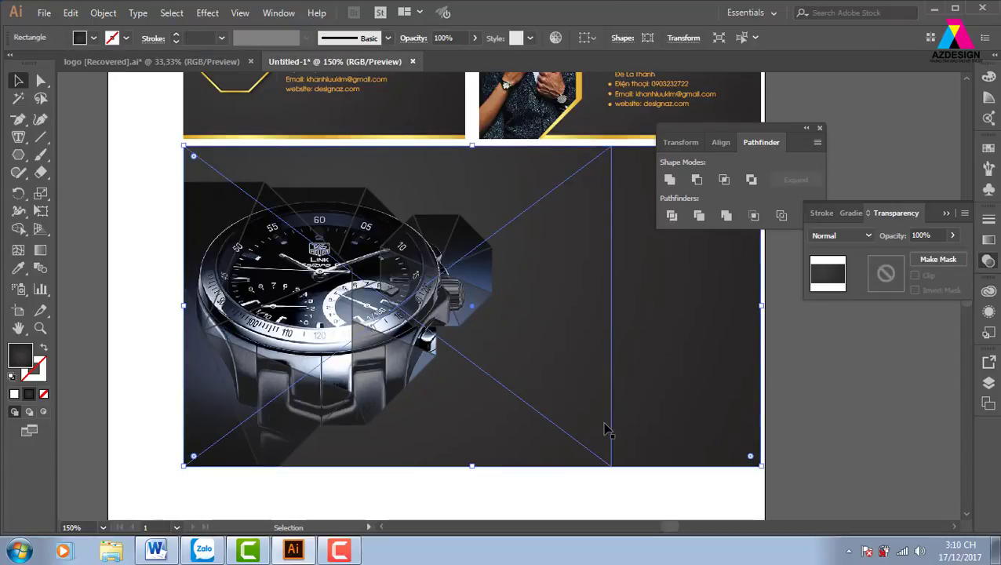
scroll(628, 377, "up", 3)
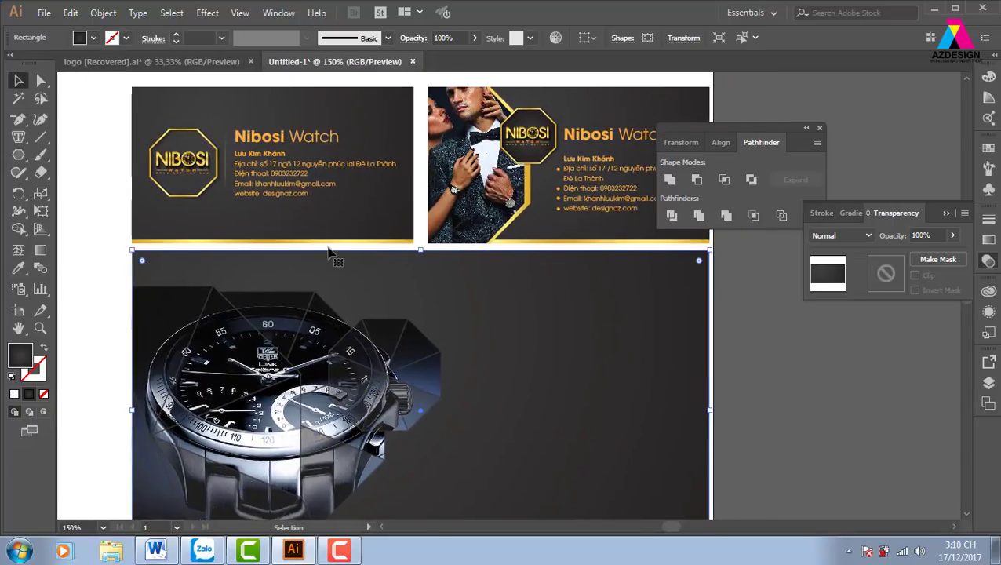
left_click(234, 166)
mouse_move(234, 166)
left_mouse_down()
mouse_move(482, 369)
mouse_move(564, 344)
mouse_move(547, 332)
left_mouse_up()
Step: Inspect the masked watch photo by selecting it together with its mask pieces
left_click(756, 385)
left_click(471, 432)
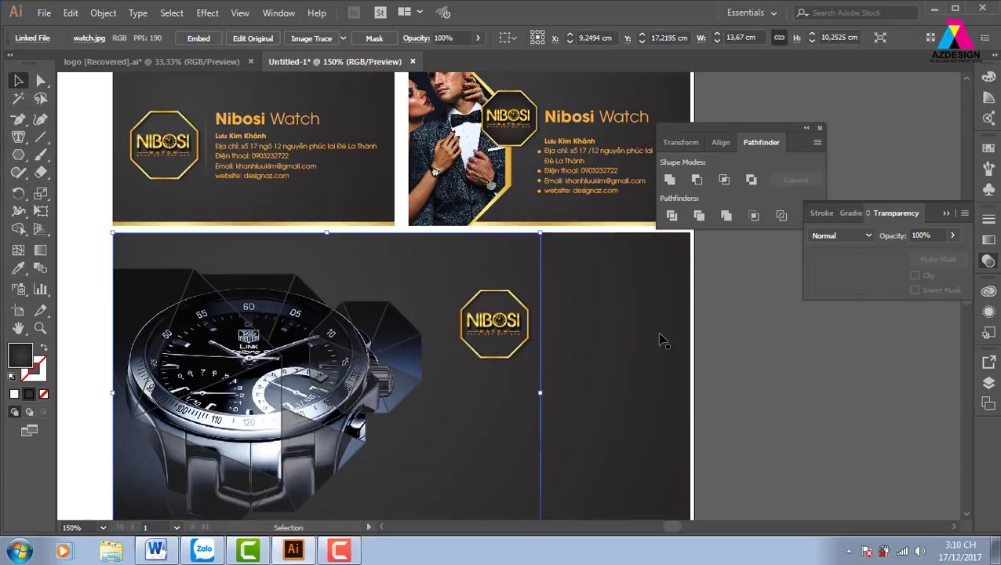
left_click(659, 339)
left_click(496, 323)
left_click(622, 349)
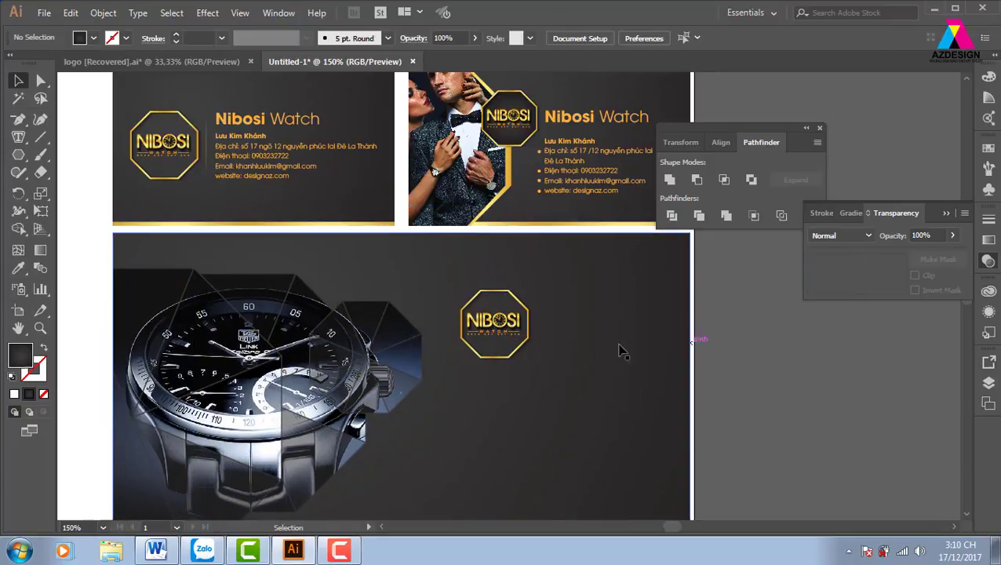
left_click(527, 363)
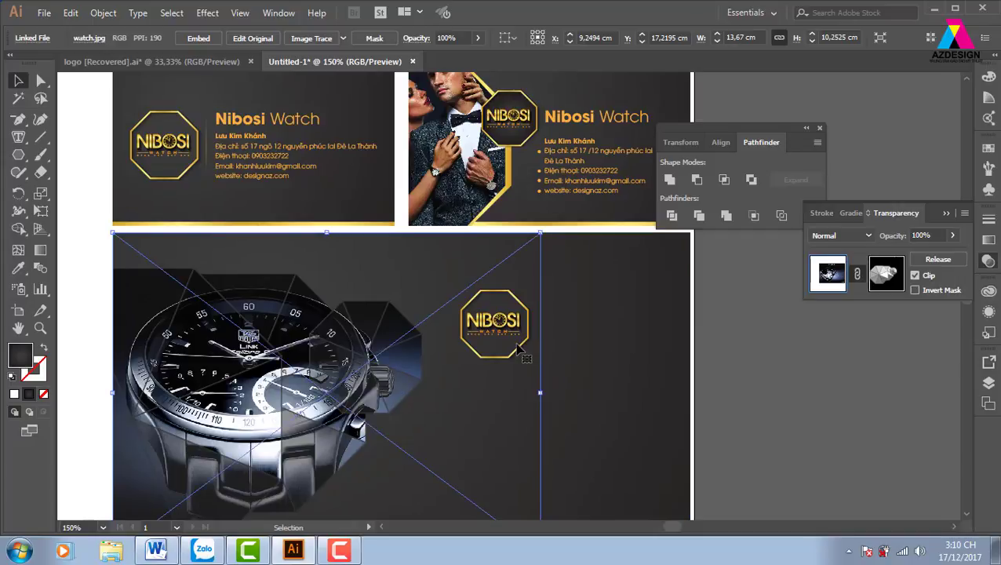
left_click(726, 342)
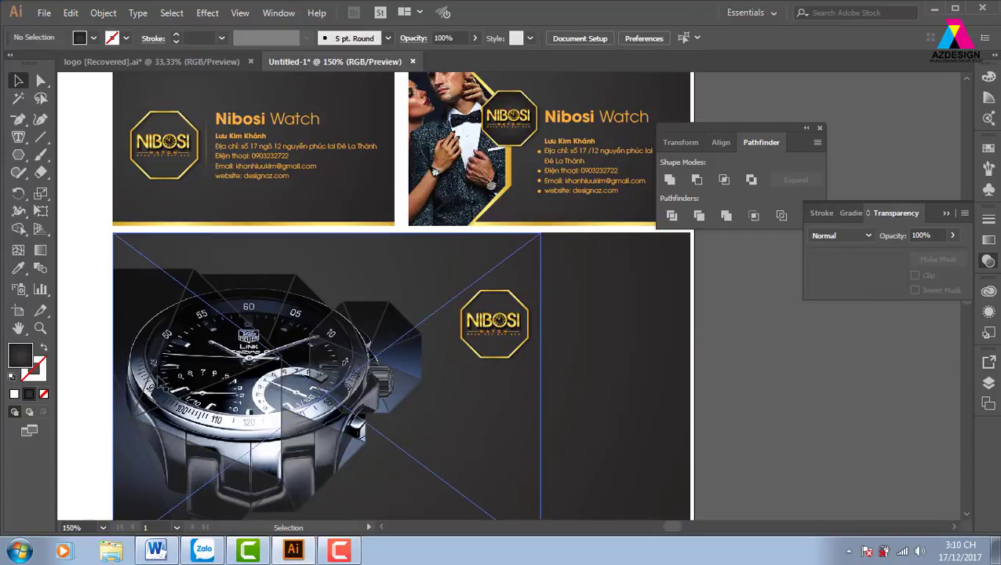
left_click_drag(79, 326, 143, 391)
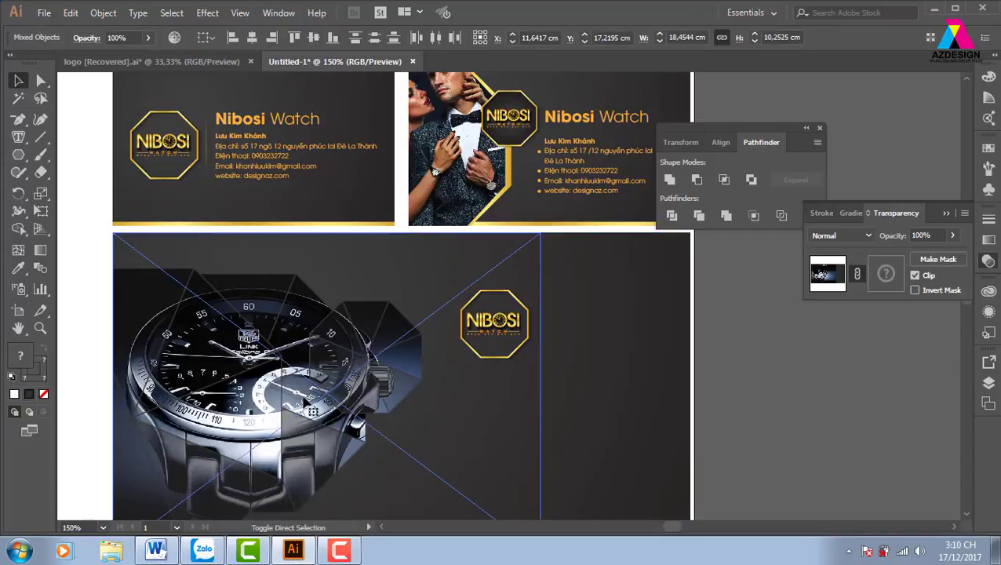
left_click(754, 359)
Step: Move the logo to the card's upper right and copy the Nibosi Watch title below it
left_click_drag(547, 334, 657, 293)
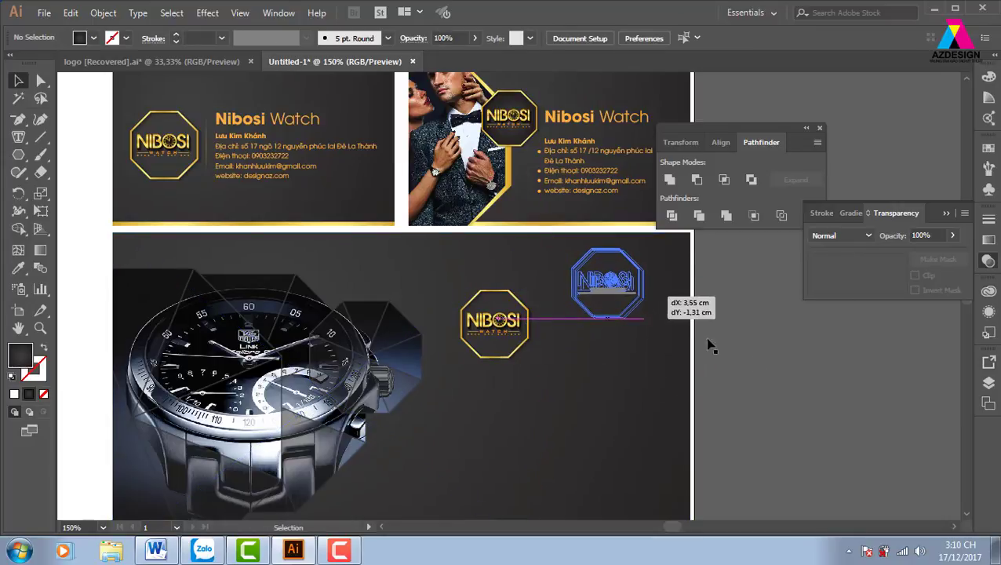
left_click_drag(581, 124, 591, 335)
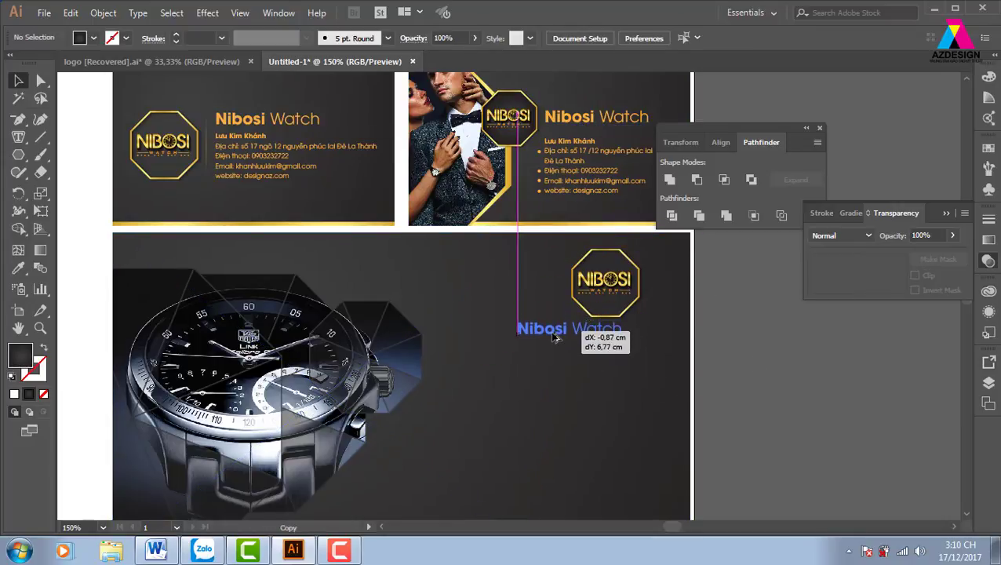
left_click(760, 440)
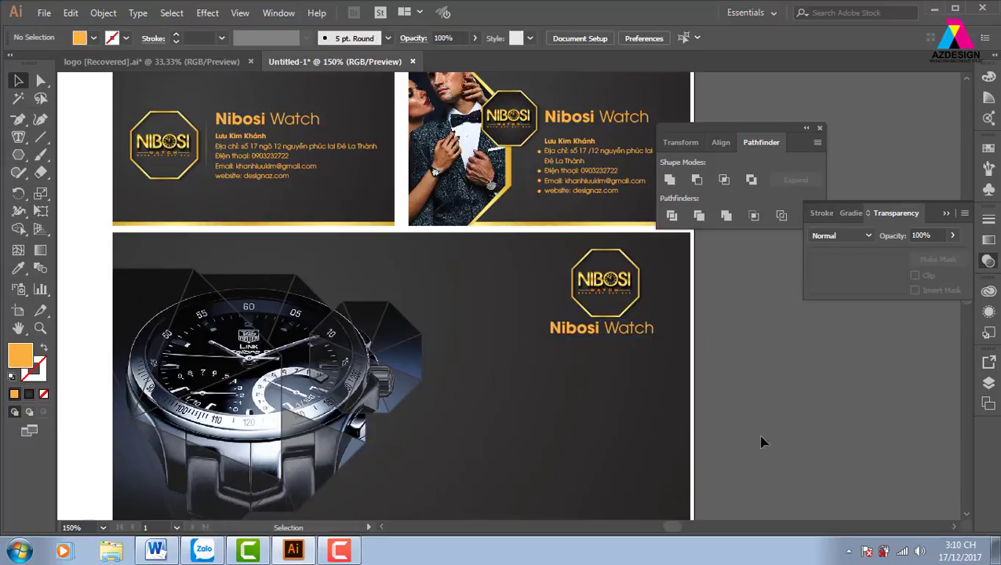
left_click_drag(759, 440, 666, 377)
left_click_drag(556, 267, 556, 278)
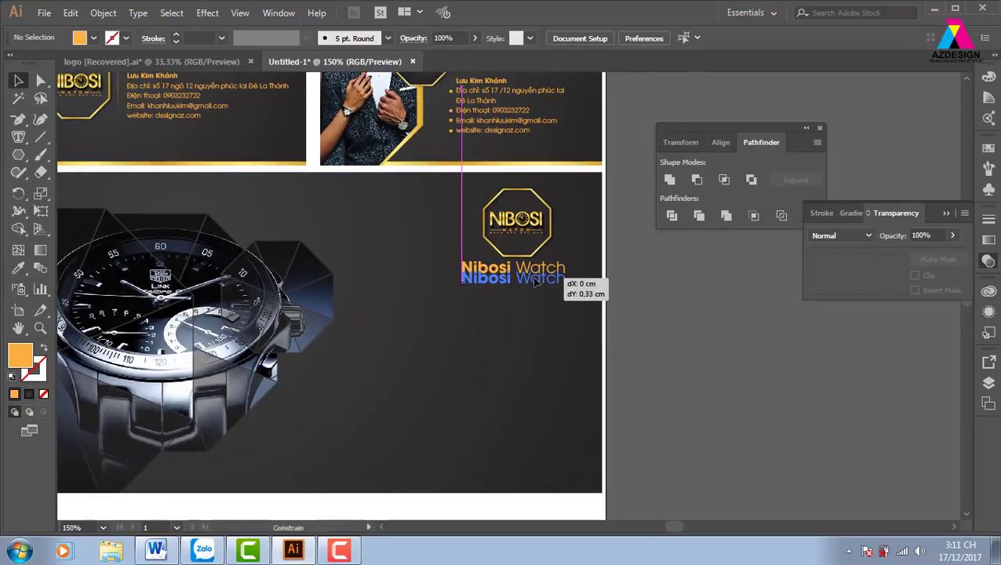
left_click(536, 260)
Step: Shrink the NIBOSI logo and place the Nibosi Watch title beside it
left_click(673, 313)
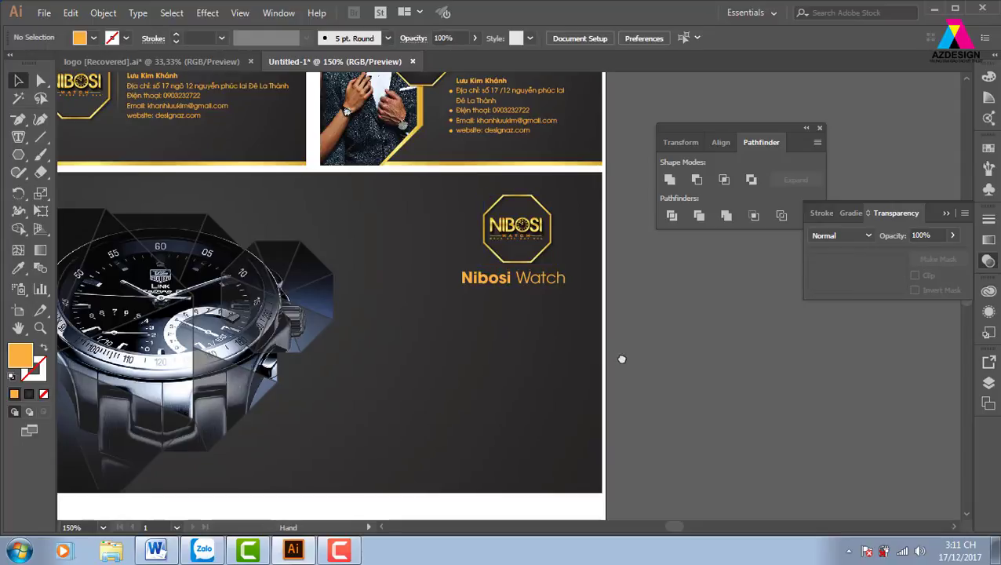
left_click(560, 249)
mouse_move(566, 264)
left_mouse_down()
mouse_move(541, 240)
mouse_move(402, 217)
left_mouse_up()
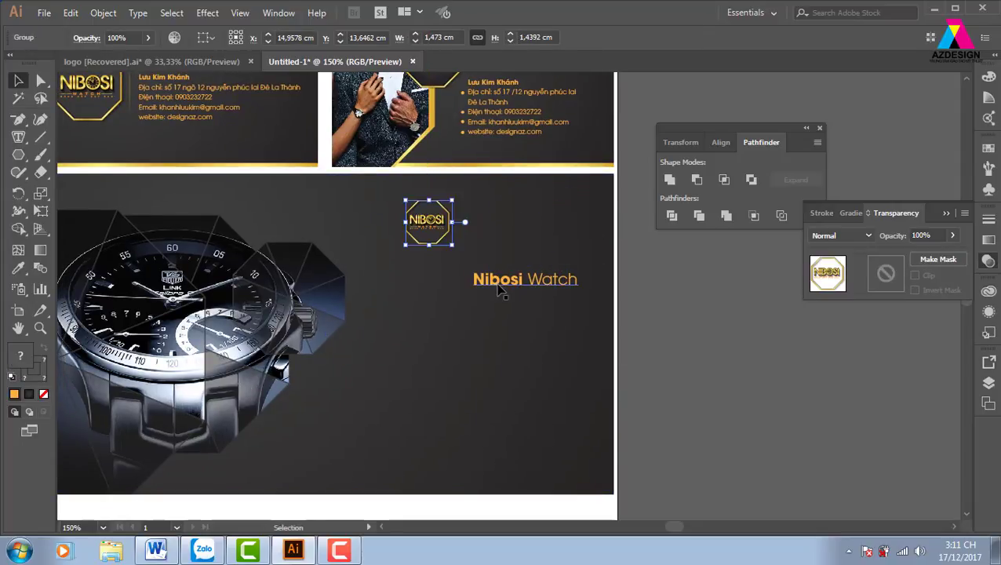
left_click_drag(499, 283, 484, 227)
left_click(723, 422)
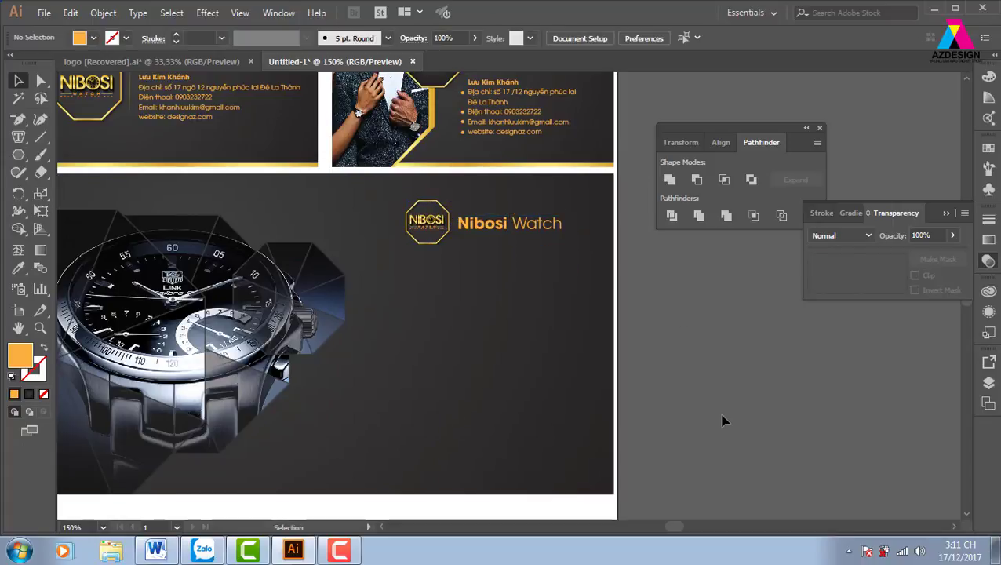
left_click_drag(586, 384, 654, 389)
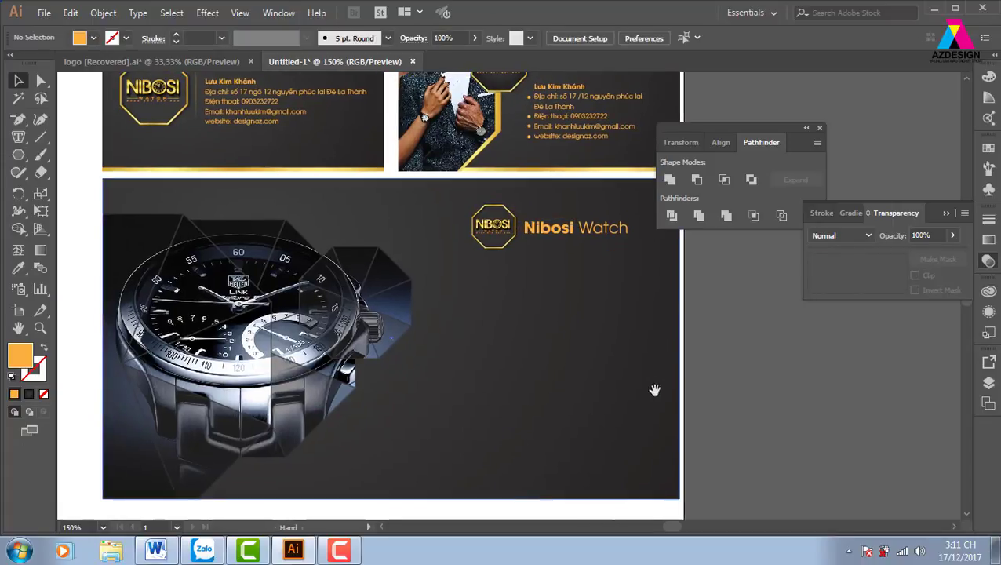
left_click(459, 318)
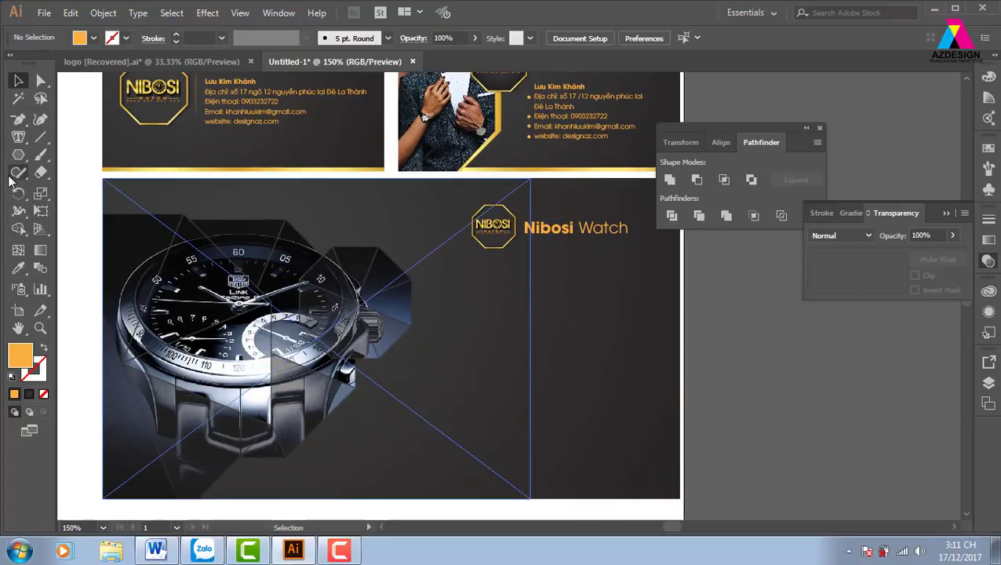
Step: Draw an outlined frame path across the card's right side with a notch point beside the watch
left_click(19, 136)
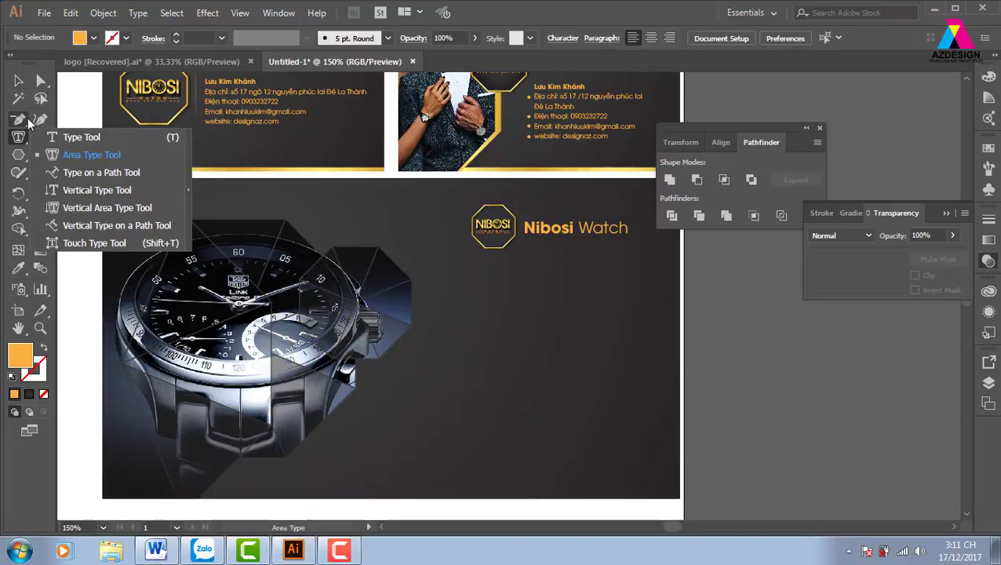
left_click(18, 119)
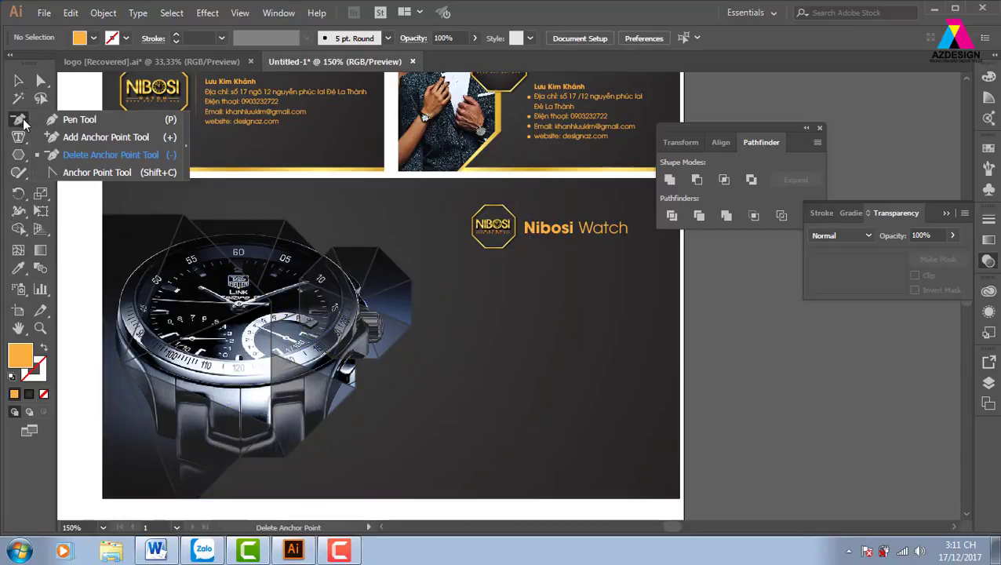
left_click(408, 257)
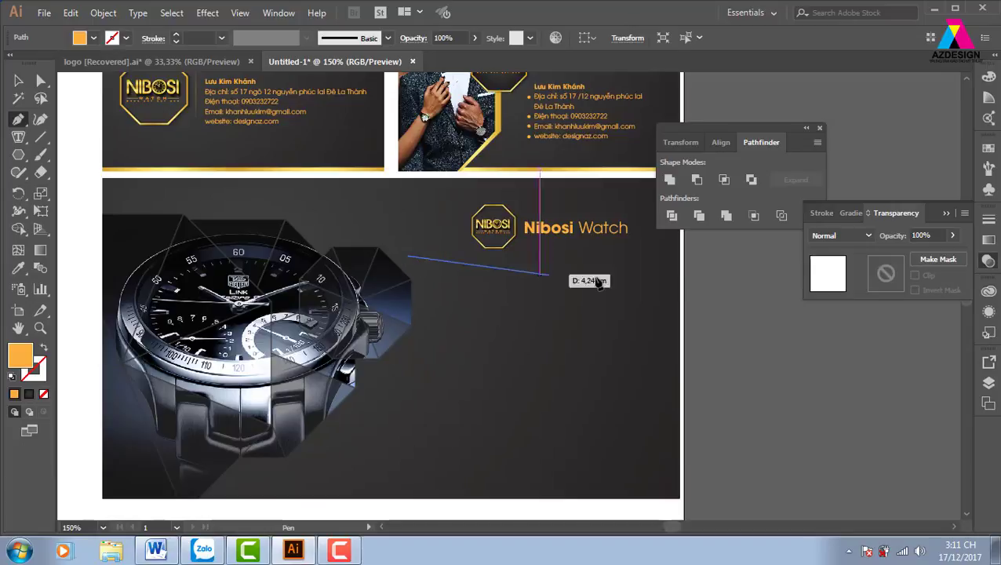
left_click(660, 257)
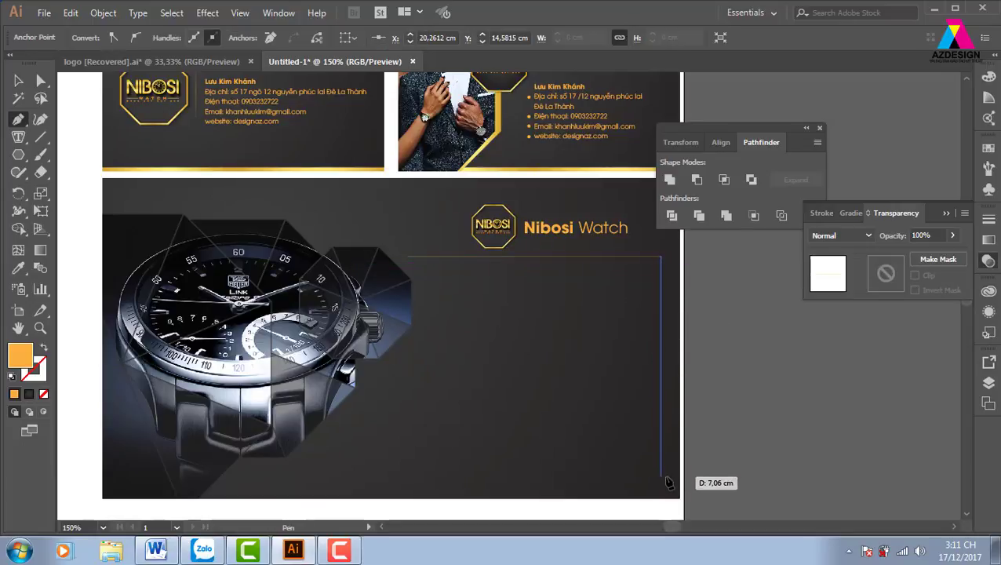
left_click(661, 480)
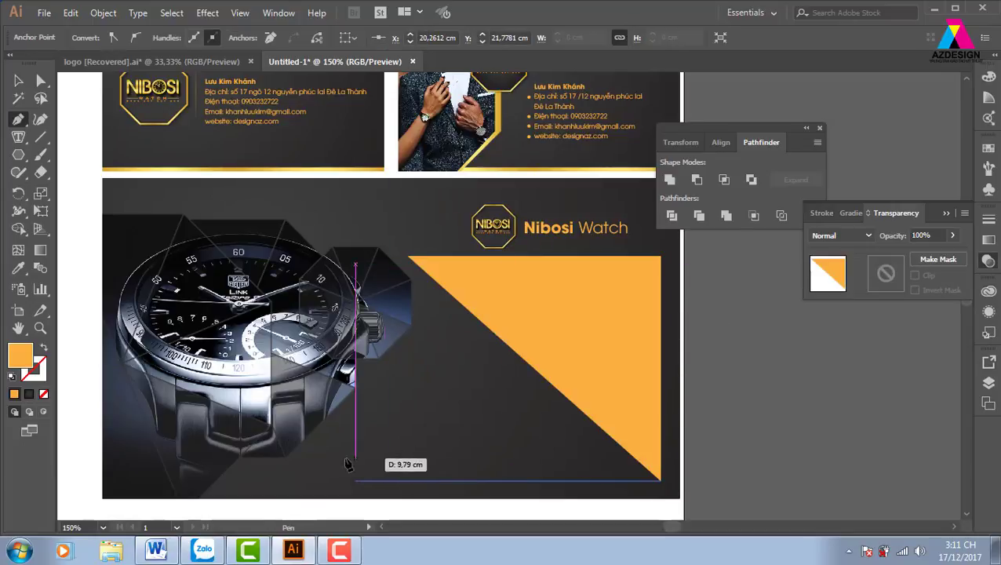
left_click(281, 480)
key("shift+x")
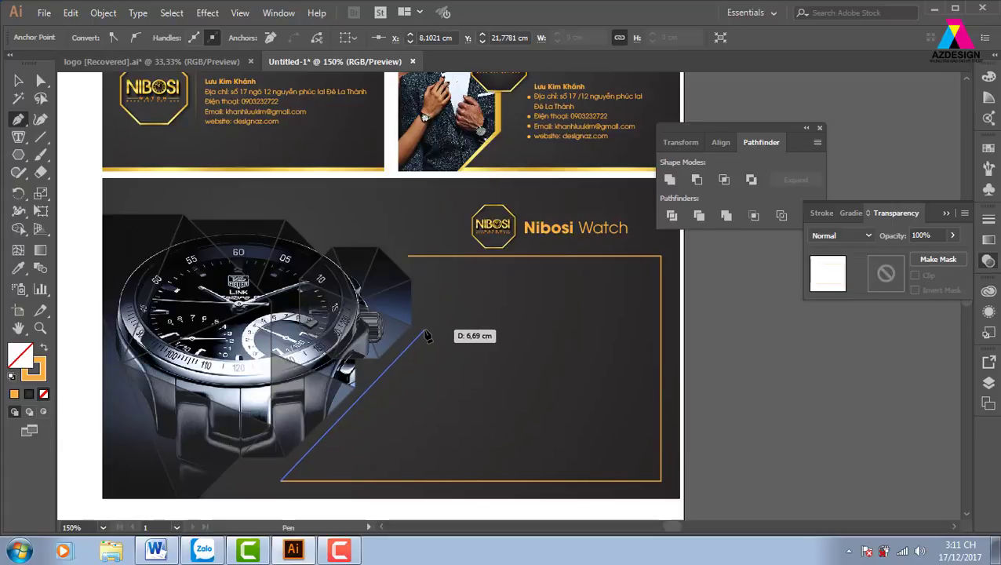
left_click(426, 331)
left_click(408, 256)
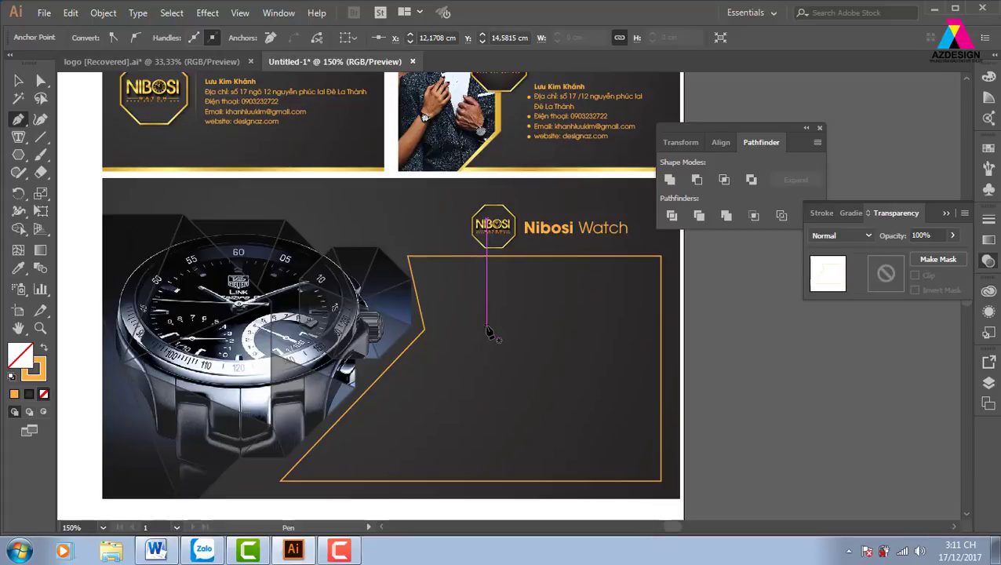
left_click(18, 80)
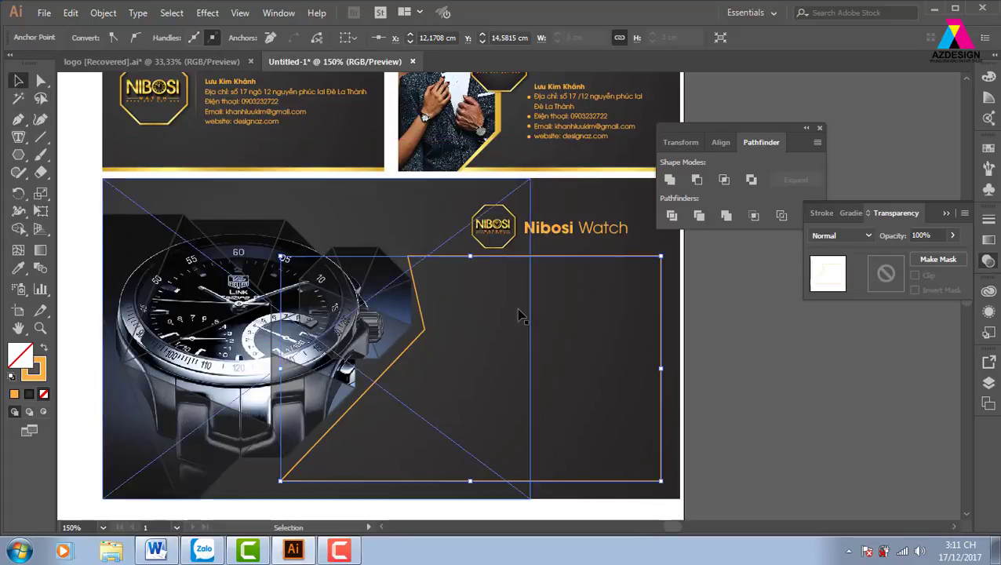
left_click(725, 340)
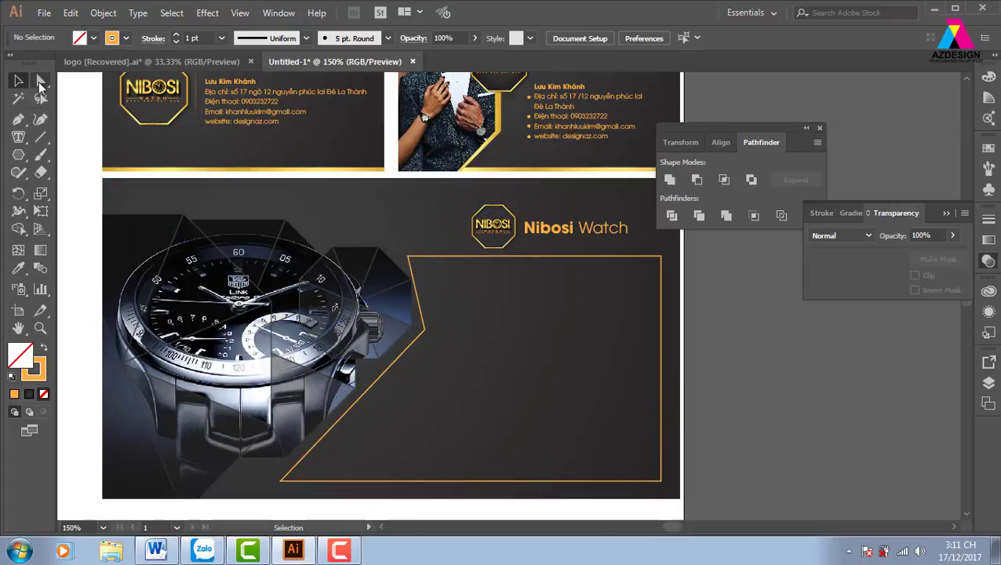
Step: Select anchor points along the frame's notched left edge, then clear the selection
left_click(40, 81)
left_click(425, 336)
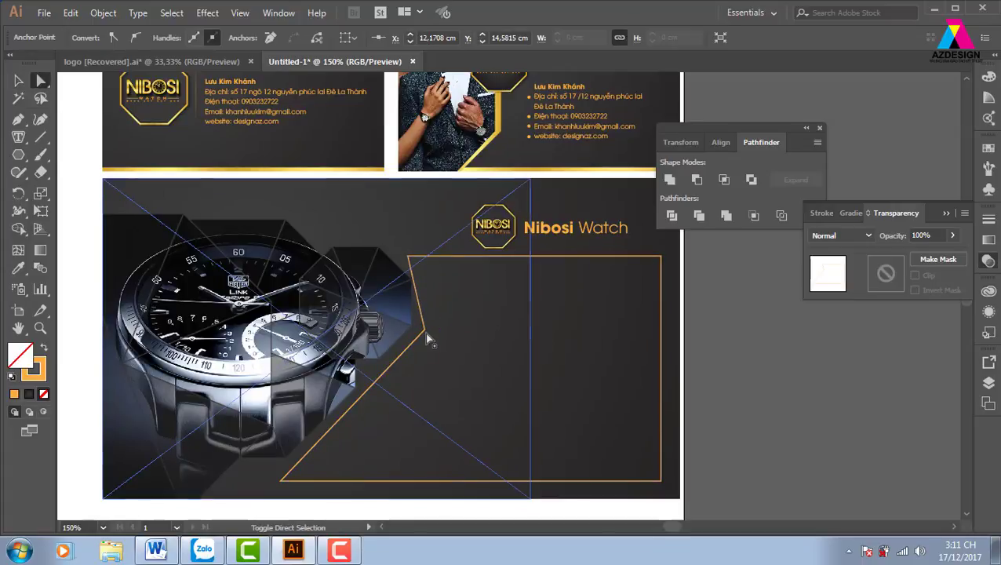
left_click(413, 261)
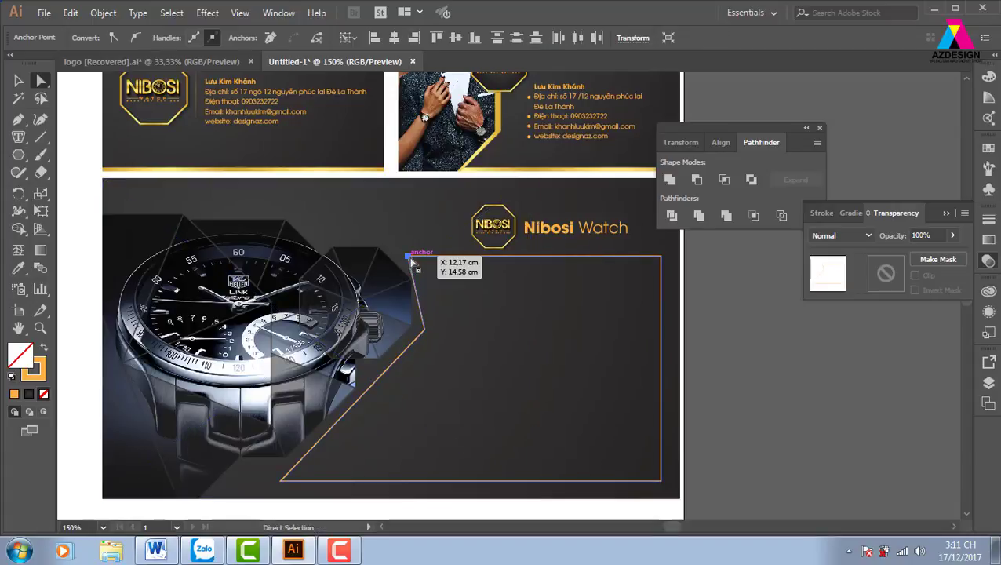
left_click(423, 299)
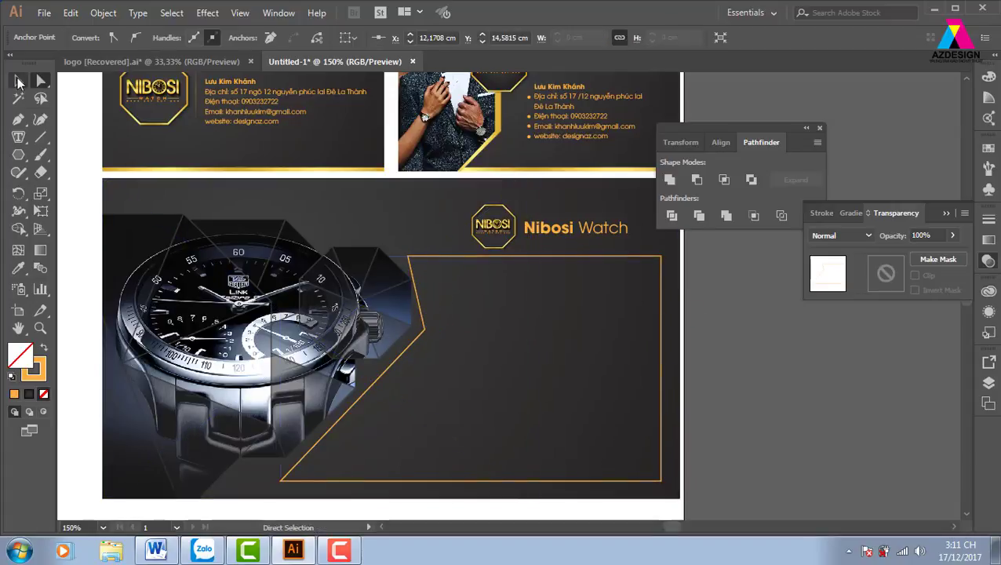
left_click(19, 81)
left_click(744, 349)
scroll(153, 317, "left", 5)
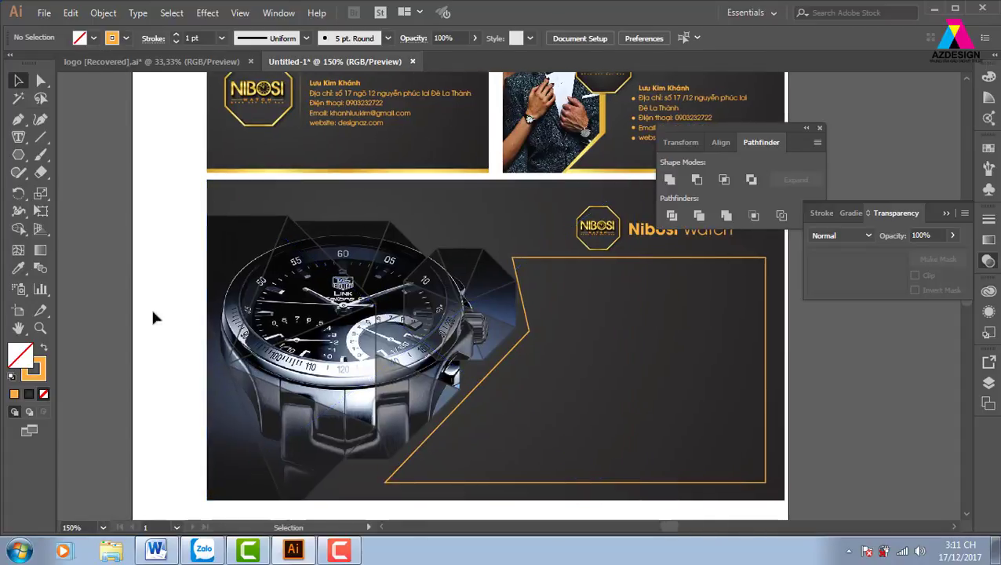
left_click_drag(154, 317, 335, 402)
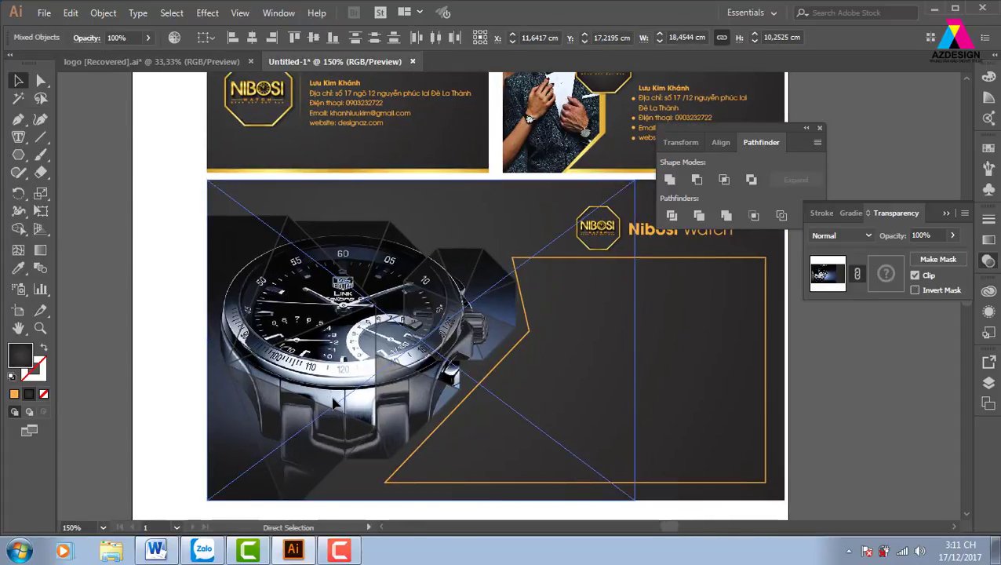
key("ctrl+shift+a")
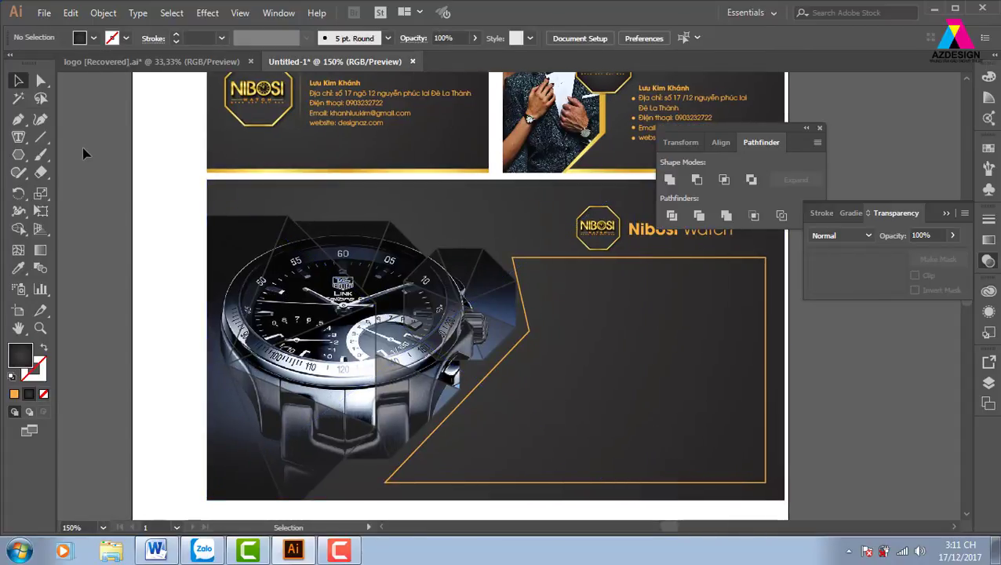
Step: Try averaging the frame's top-left corner point with Ctrl+Alt+J and dismiss the warning
left_click(41, 81)
left_click(512, 258)
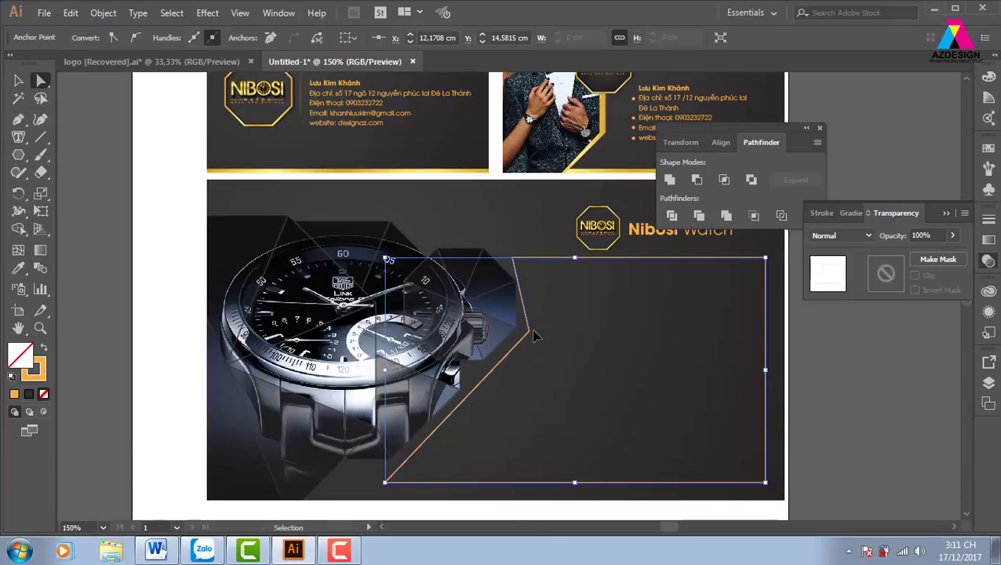
left_click(152, 277)
left_click(515, 260)
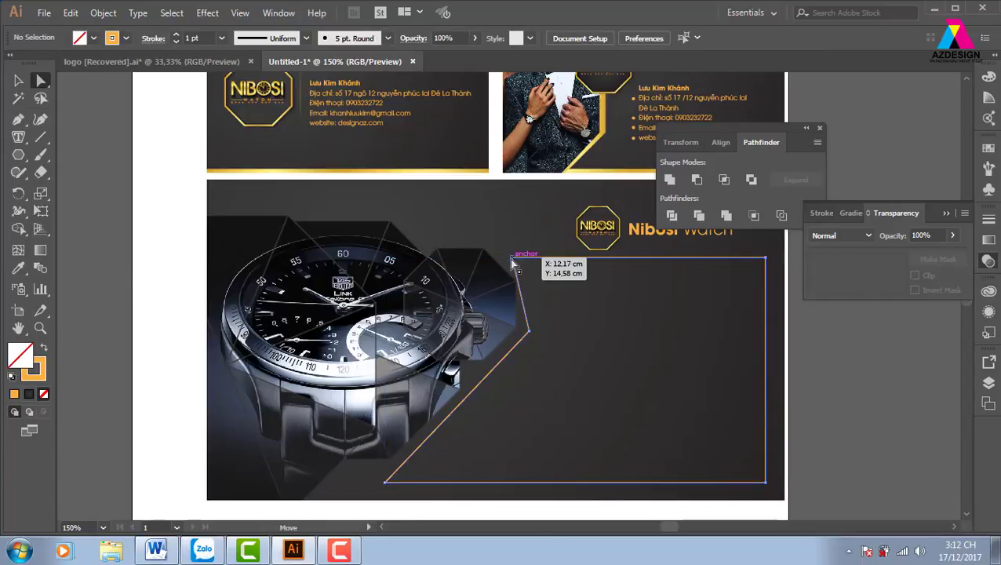
mouse_move(649, 341)
left_mouse_down()
mouse_move(557, 327)
mouse_move(549, 334)
left_mouse_up()
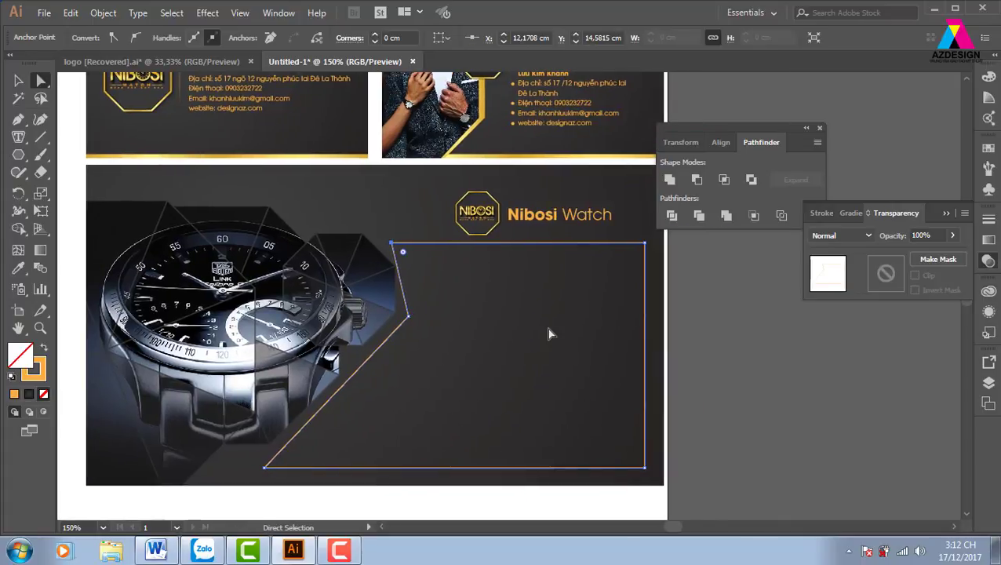
key("v")
key("ctrl+alt+j")
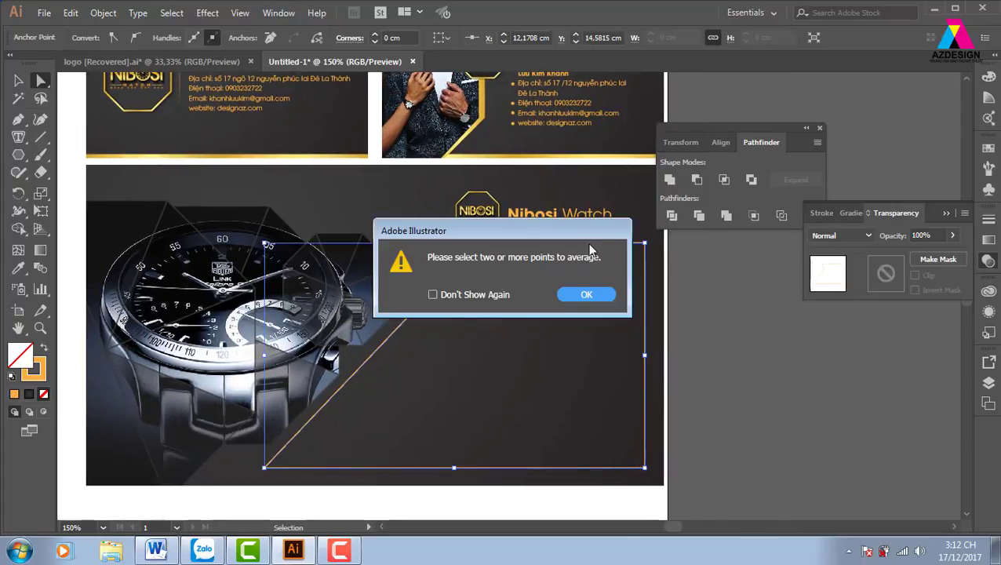
left_click(605, 295)
left_click(470, 305)
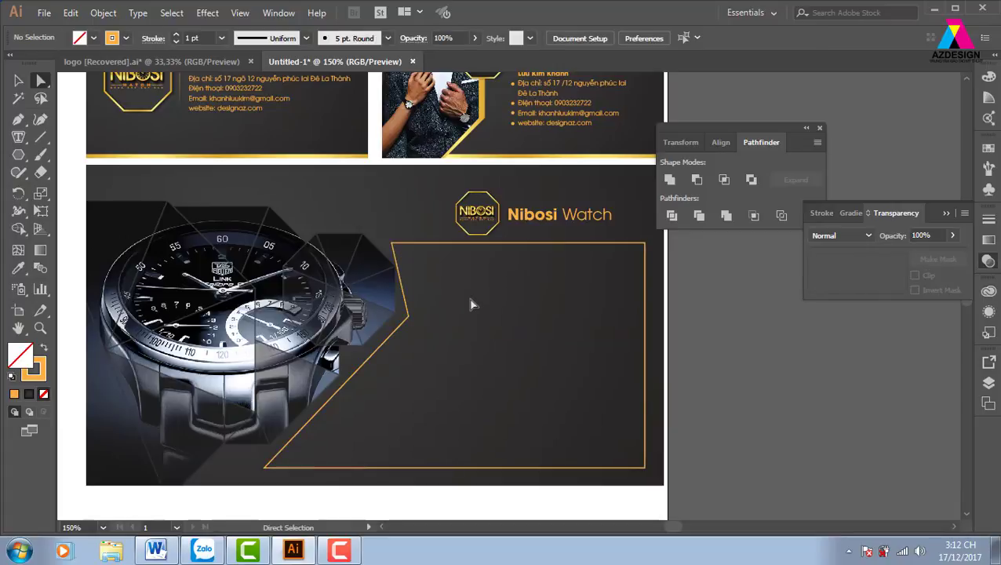
Step: Average the notch point and top-left corner into vertical alignment, then nudge the edge right
left_click(408, 316)
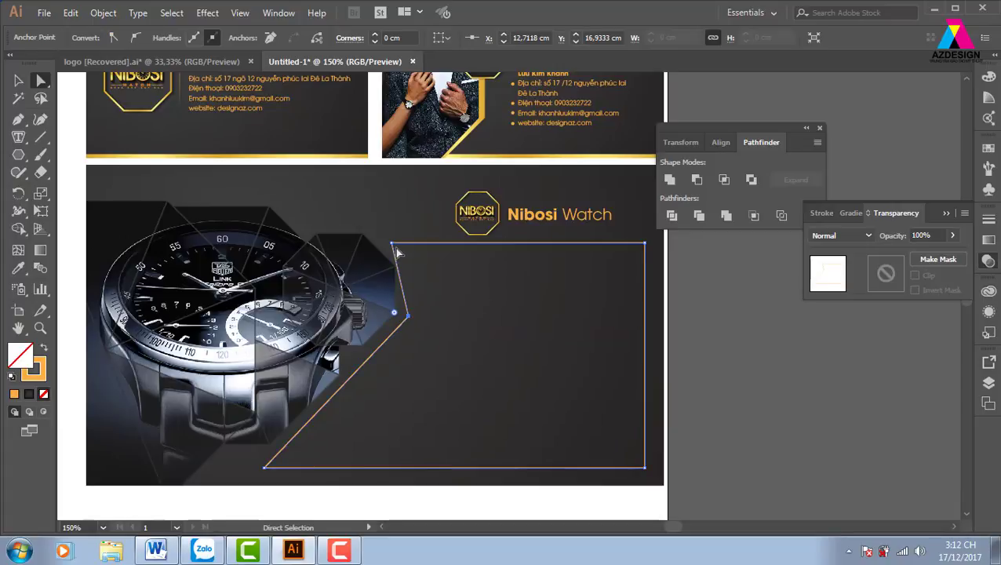
left_click_drag(394, 248, 475, 236)
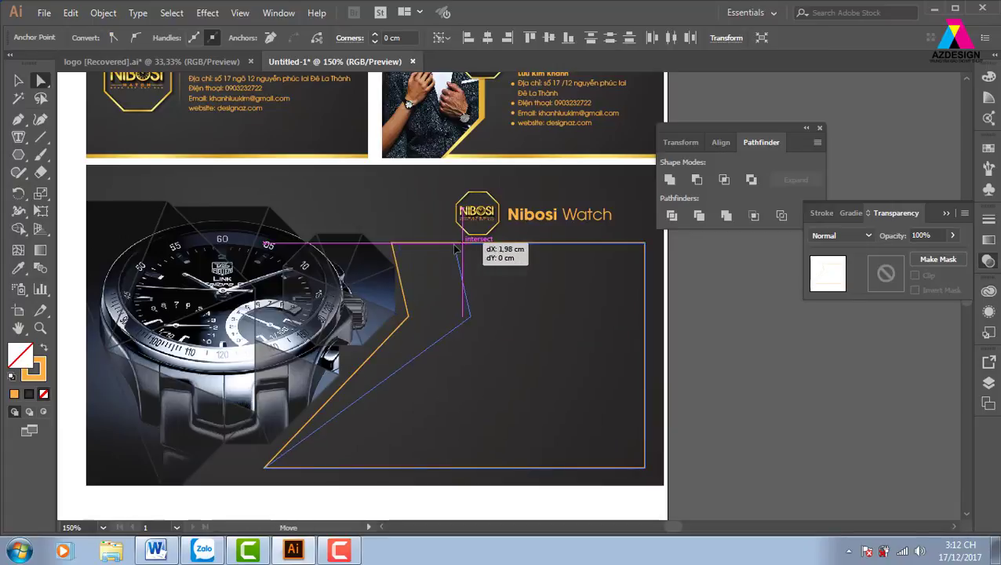
key("ctrl+z")
key("ctrl+alt+j")
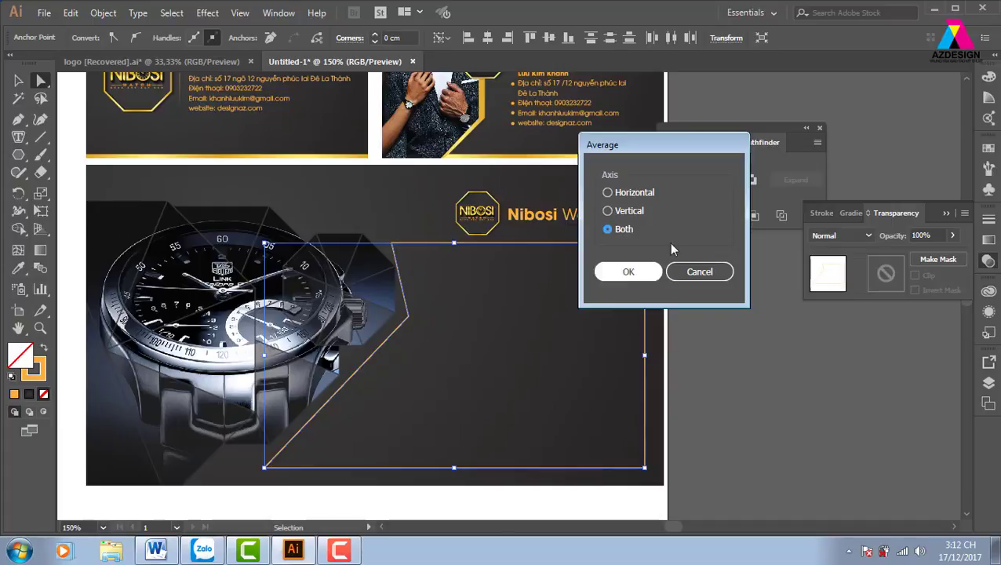
left_click(632, 276)
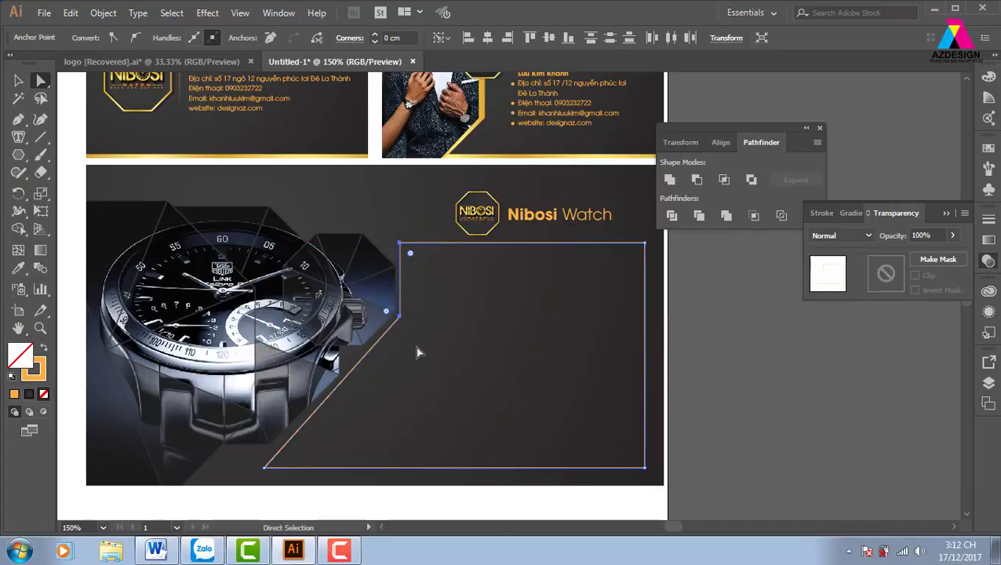
key("Right")
key("Right")
key("Right")
key("Right")
key("Right")
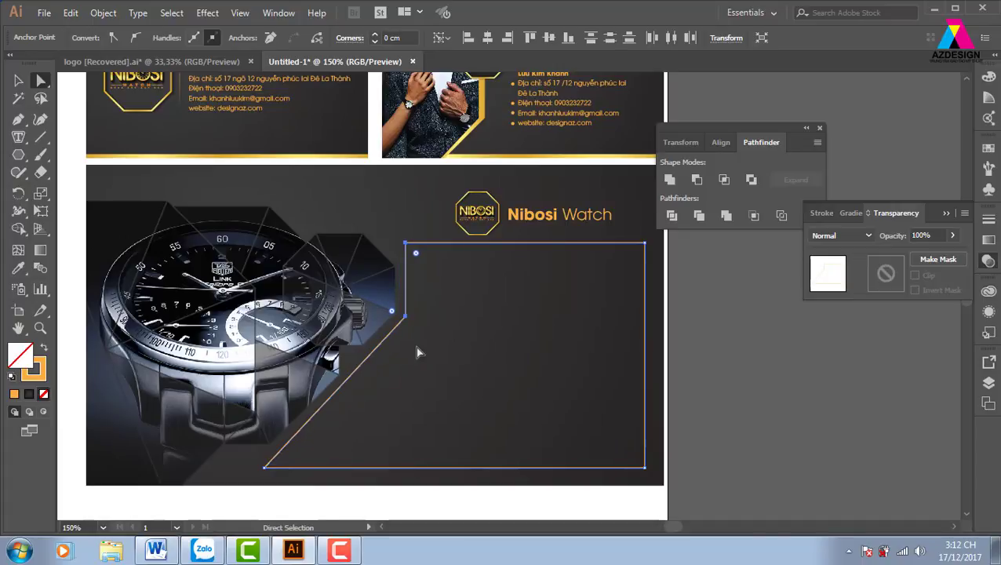
Step: Fine-tune the notch point and upper corner positions of the text-area path
left_click(339, 550)
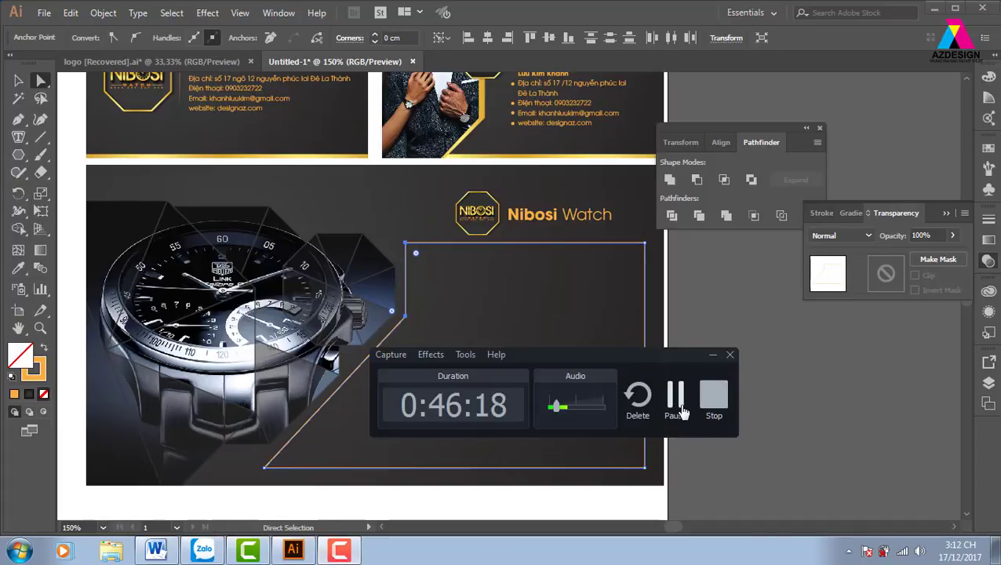
left_click(405, 316)
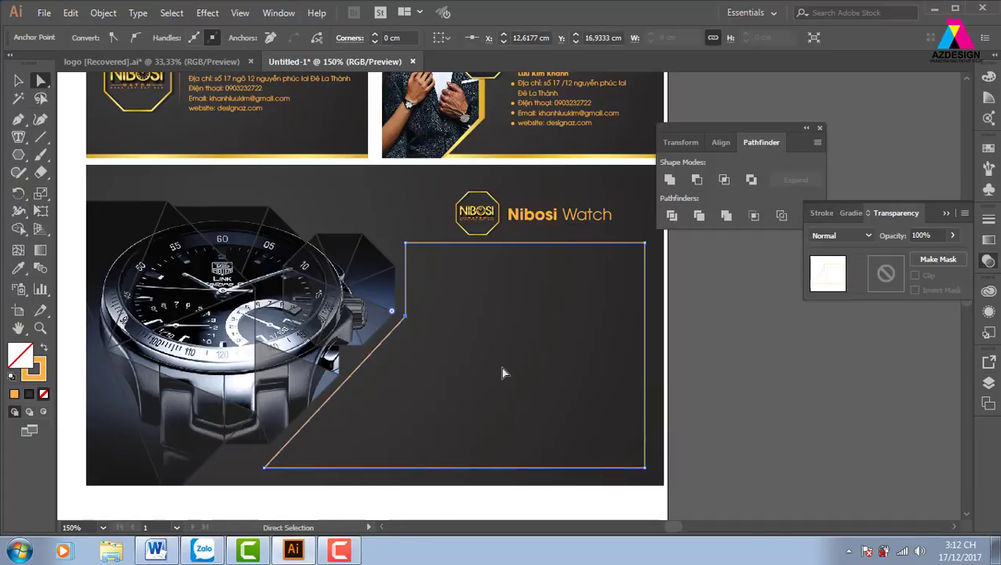
key("Right")
key("Right")
key("Left")
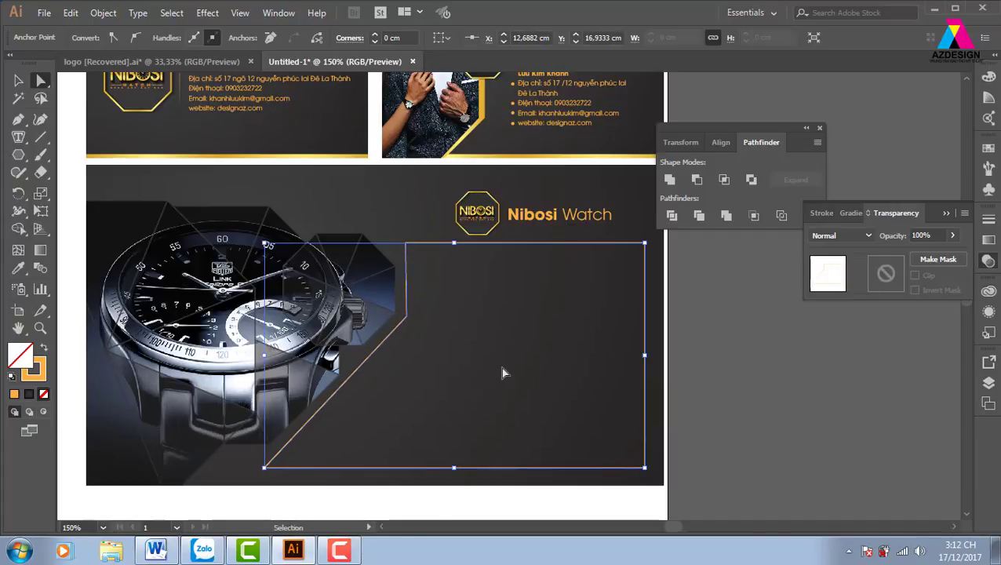
key("Left")
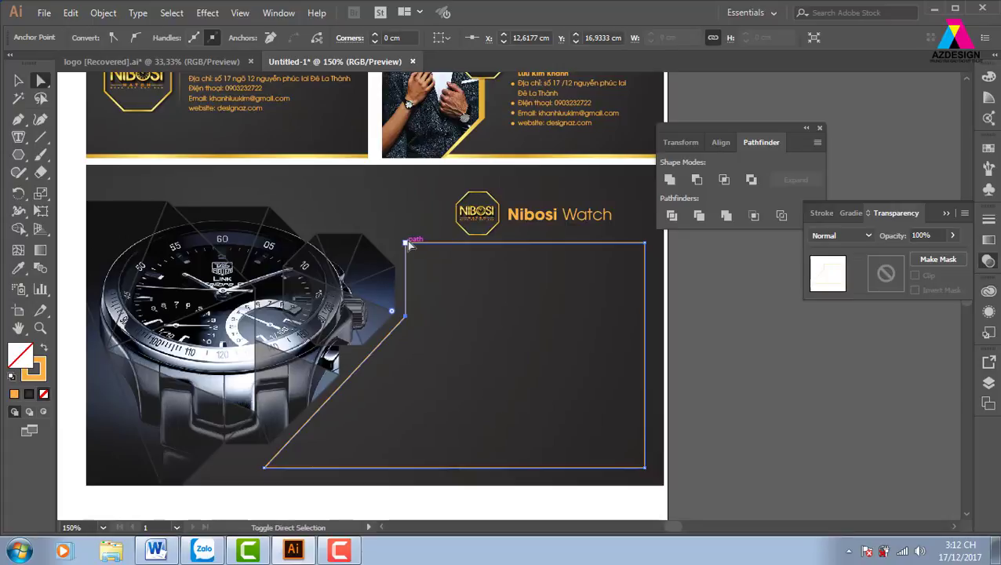
left_click(406, 243, "shift")
left_click_drag(408, 244, 409, 244)
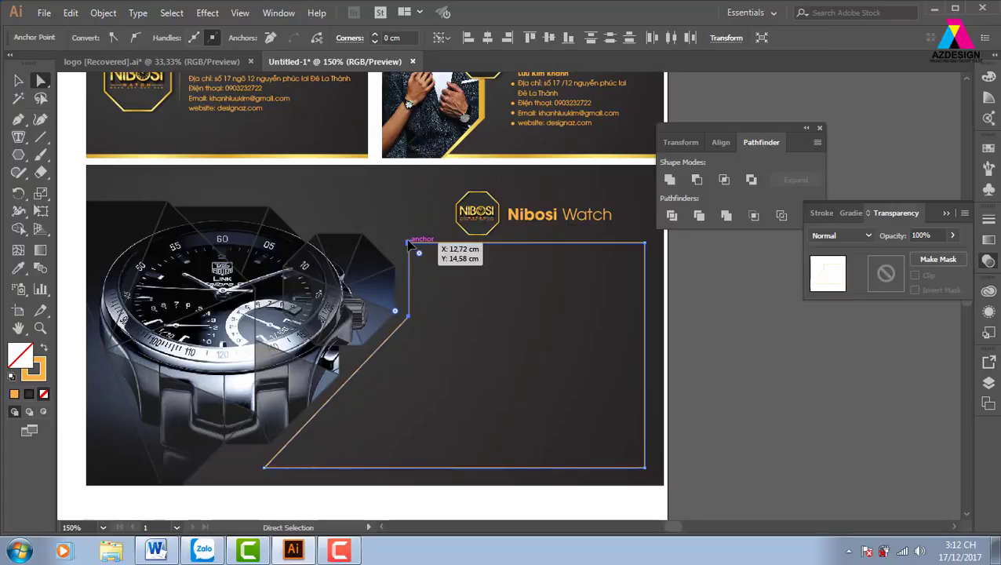
left_click(766, 387)
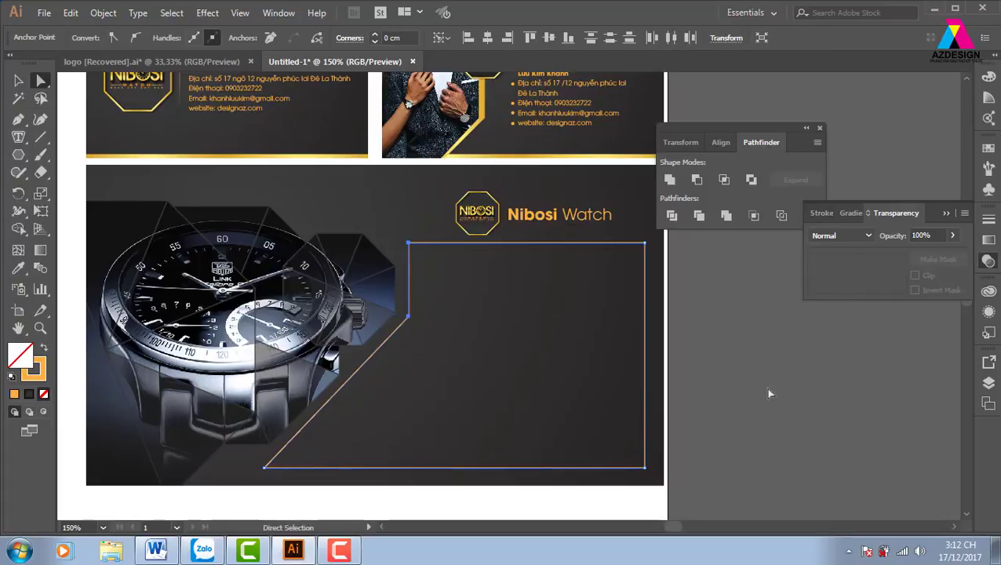
Step: Fill the angled path with placeholder text using the Area Type Tool
left_click(18, 137)
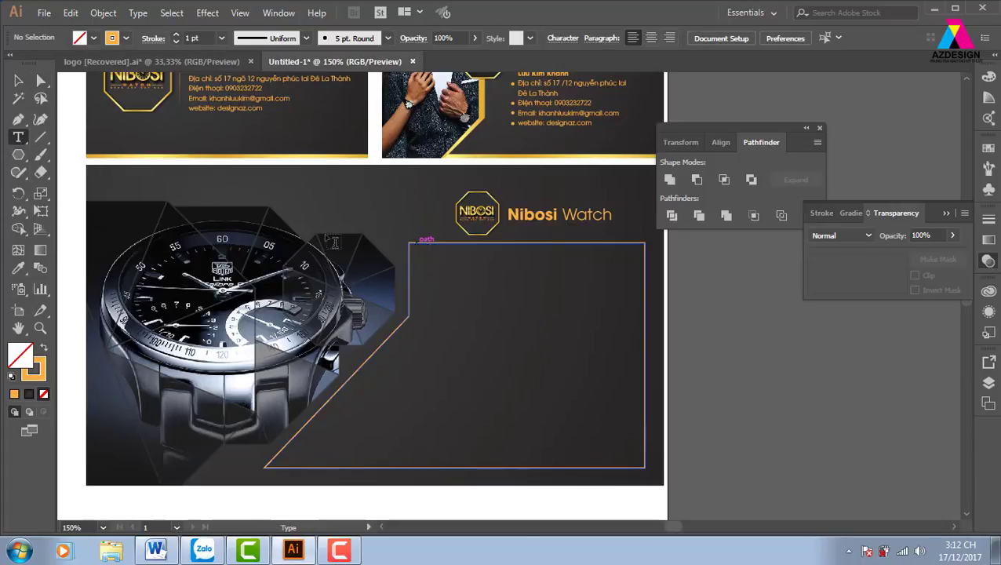
left_click(18, 137)
left_click(50, 155)
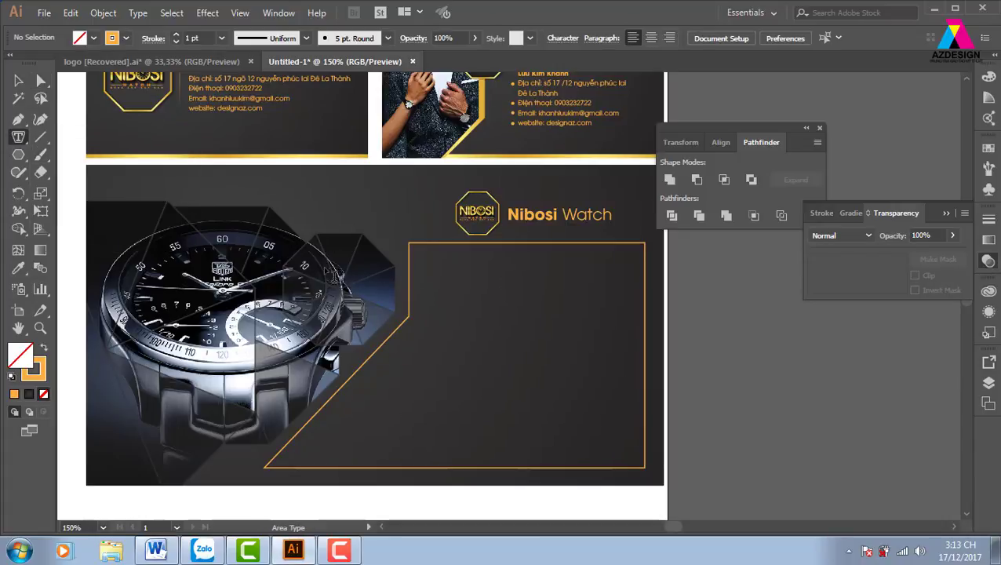
left_click(421, 252)
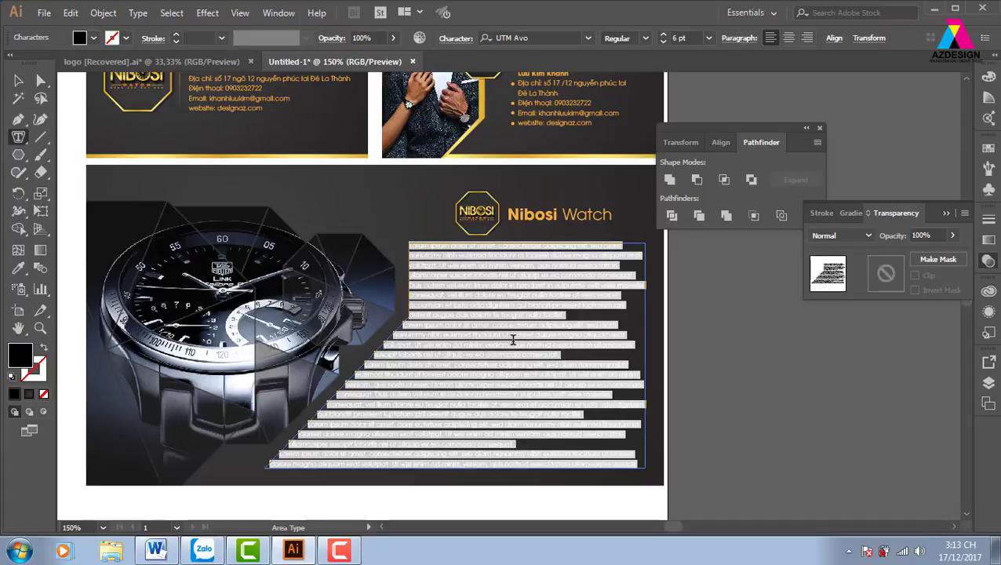
left_click(18, 80)
left_click(737, 351)
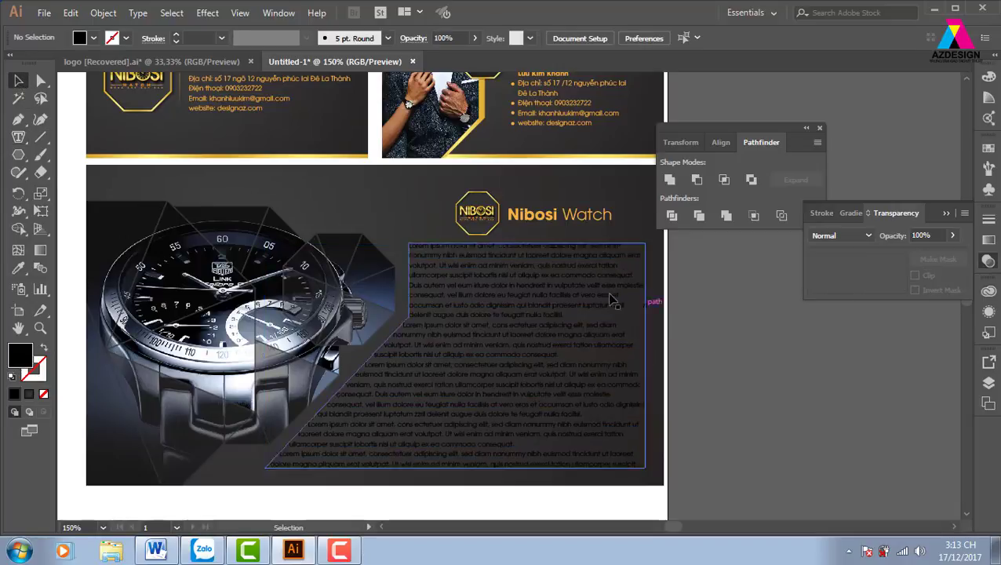
Step: Justify the placeholder text with the last line aligned left
left_click(549, 269)
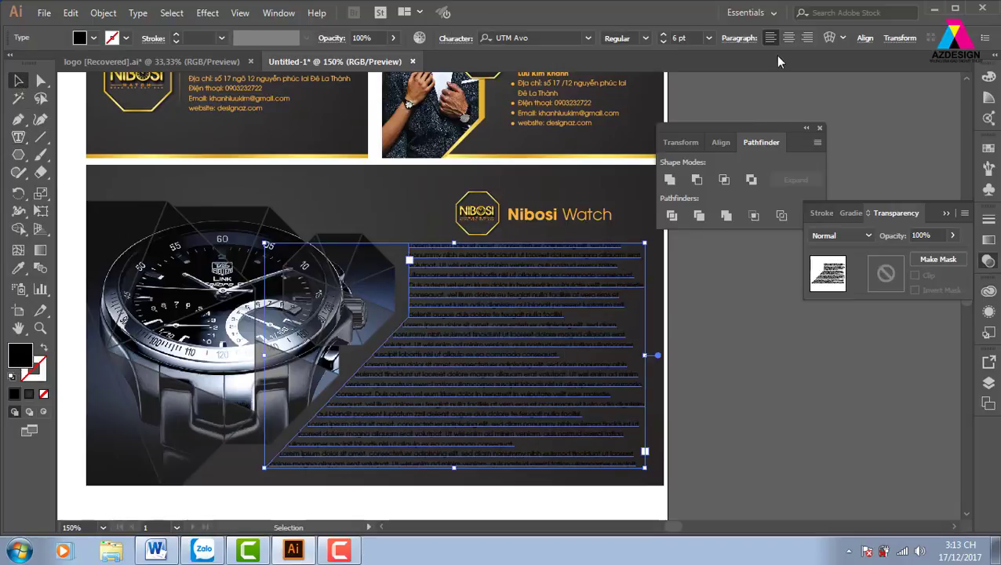
left_click(746, 38)
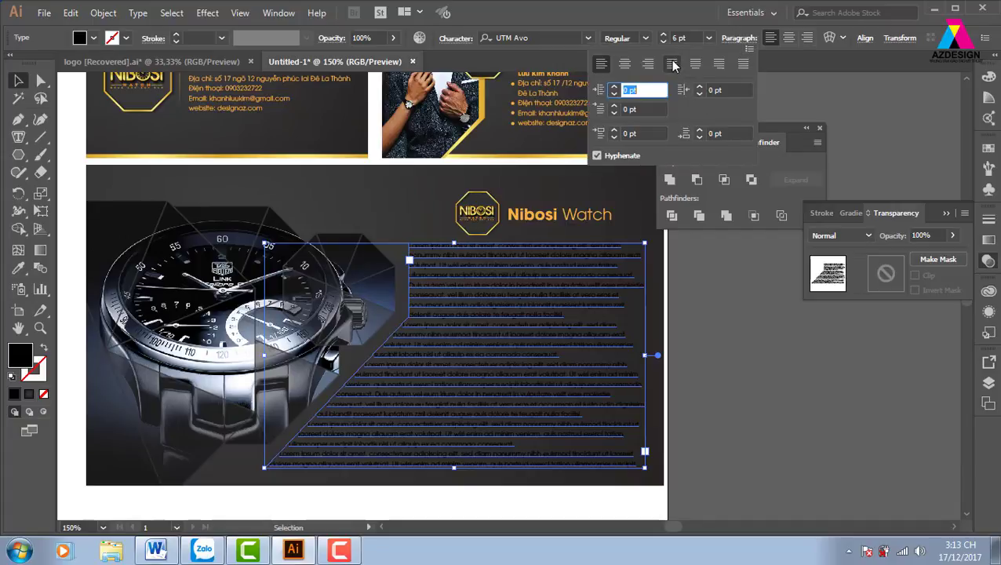
left_click(775, 483)
left_click(776, 482)
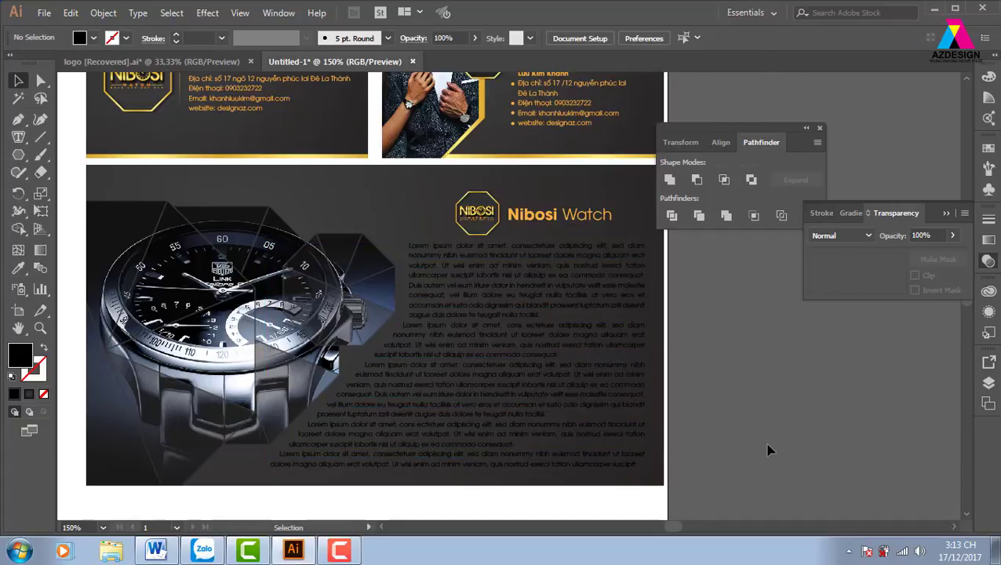
Step: Colour the placeholder text with a beige swatch
left_click(537, 281)
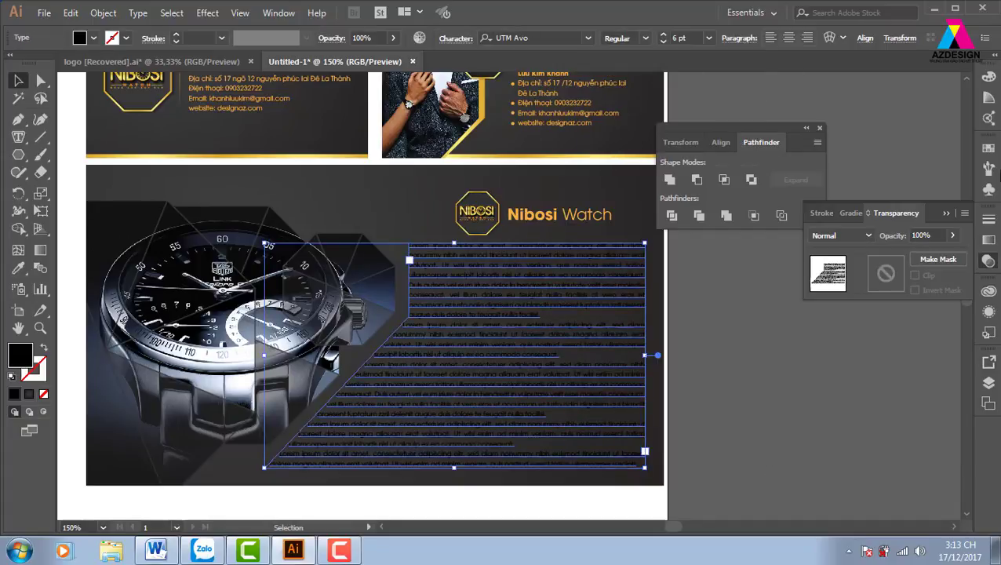
left_click(989, 148)
left_click(828, 209)
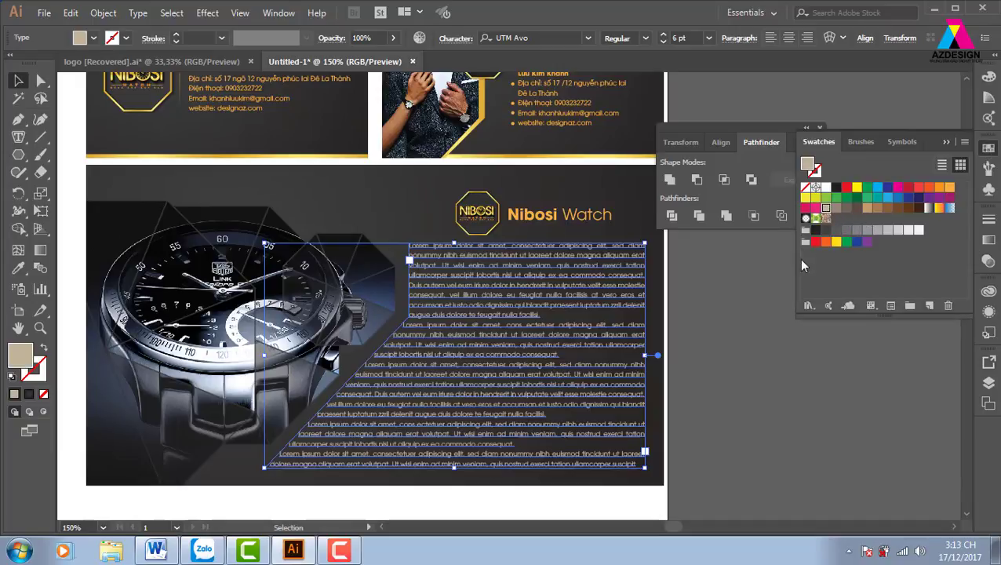
left_click(777, 418)
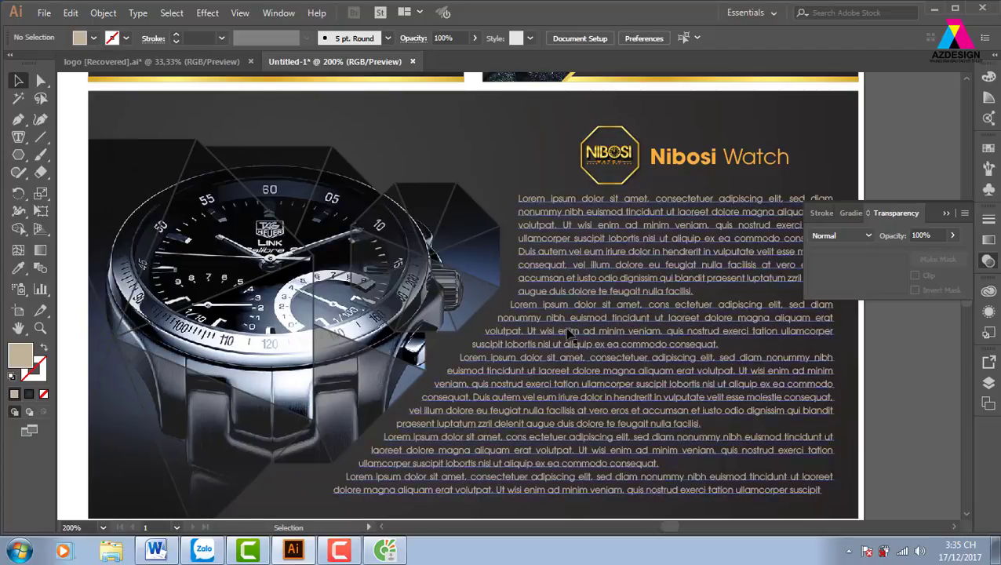
Step: Unlock all locked artwork with Object > Unlock All
left_click_drag(592, 279, 538, 280)
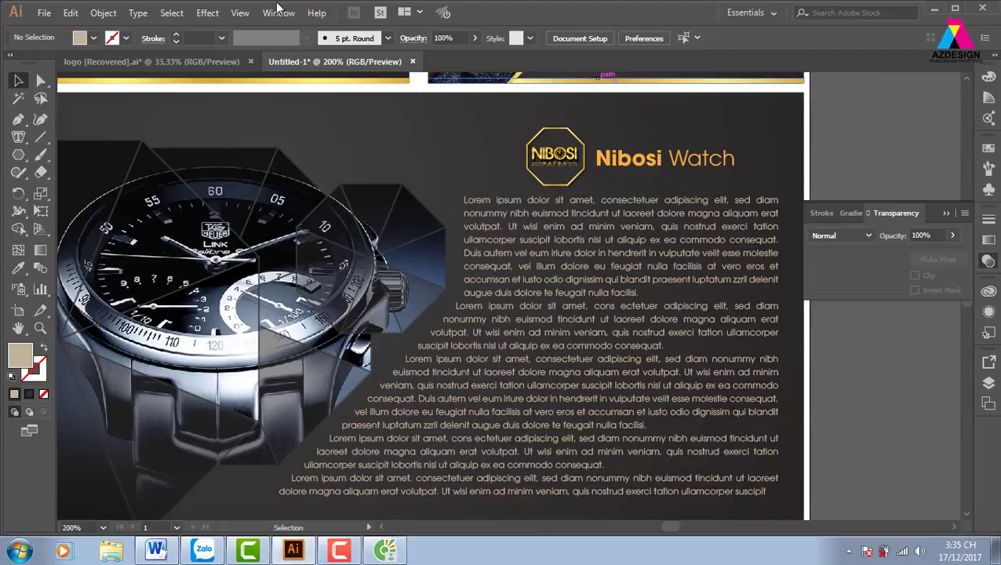
left_click(208, 13)
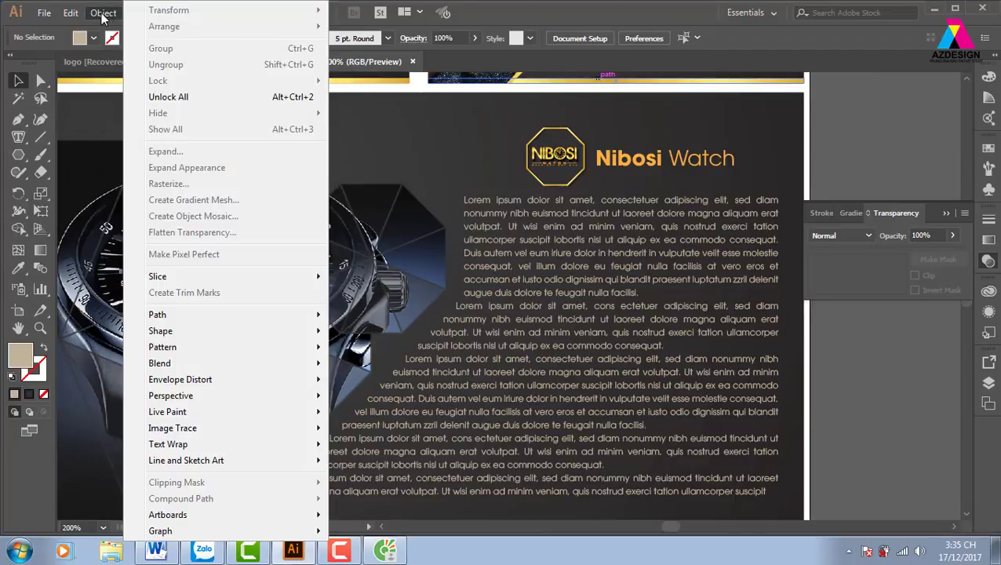
left_click(168, 96)
left_click(896, 124)
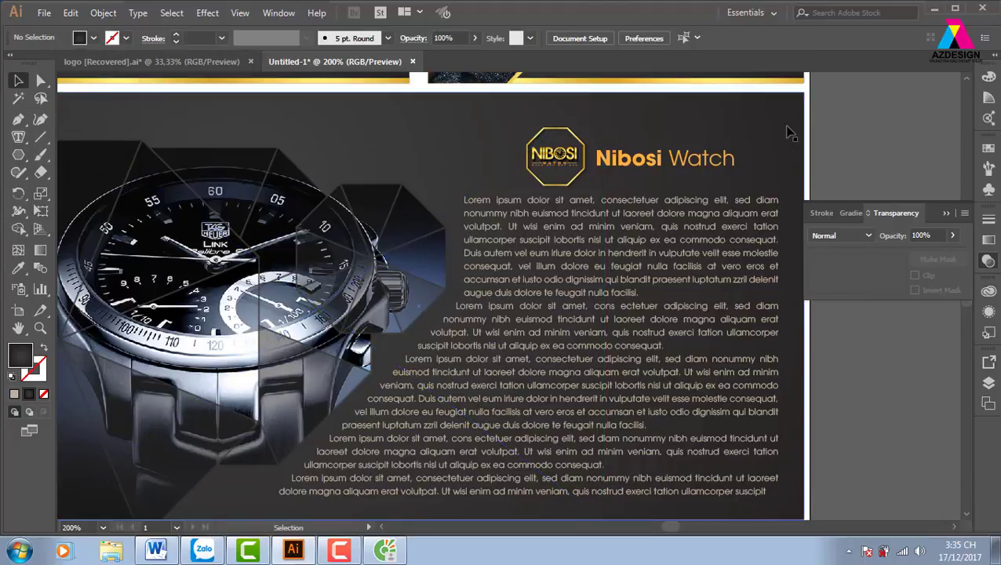
Step: Give the card's background rectangle a navy fill sampled from the watch photo, then zoom out
left_click(790, 133)
left_click(615, 206)
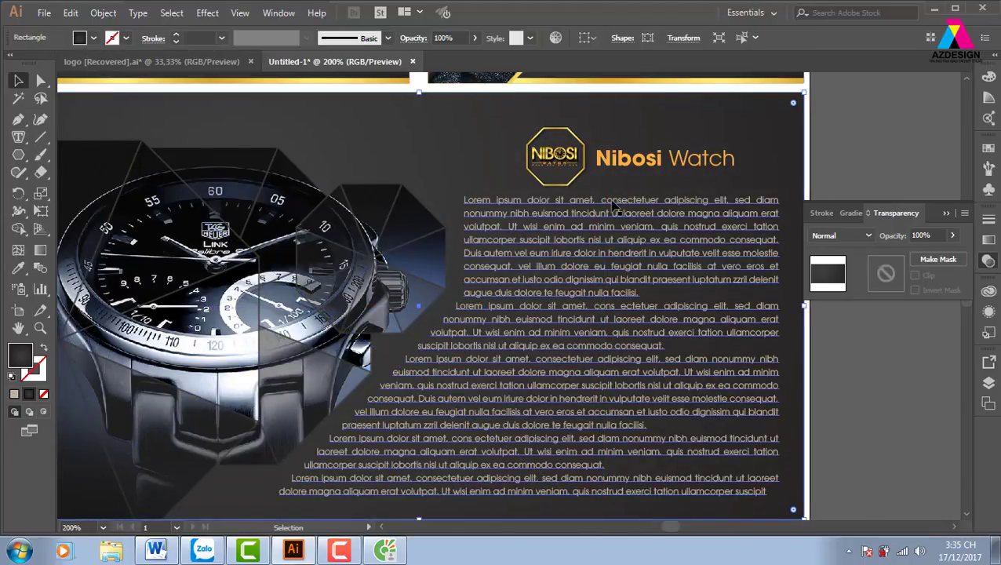
key("i")
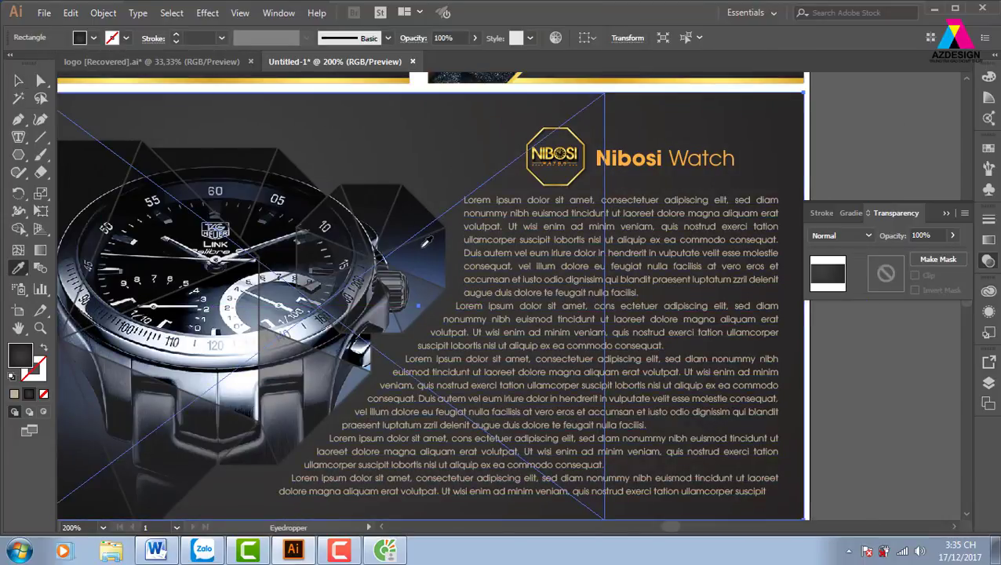
left_click(424, 245)
key("ctrl+shift+a")
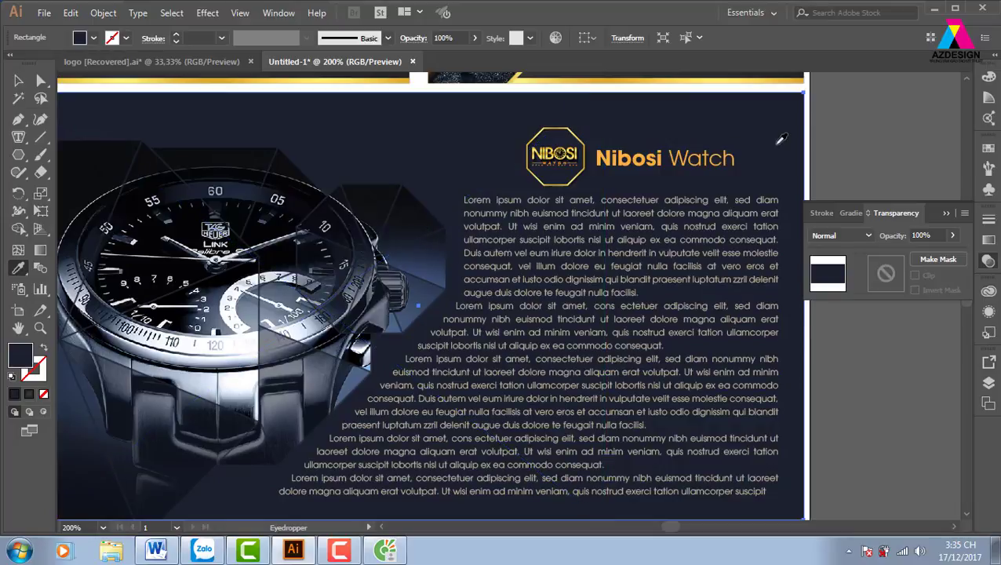
key("ctrl+minus")
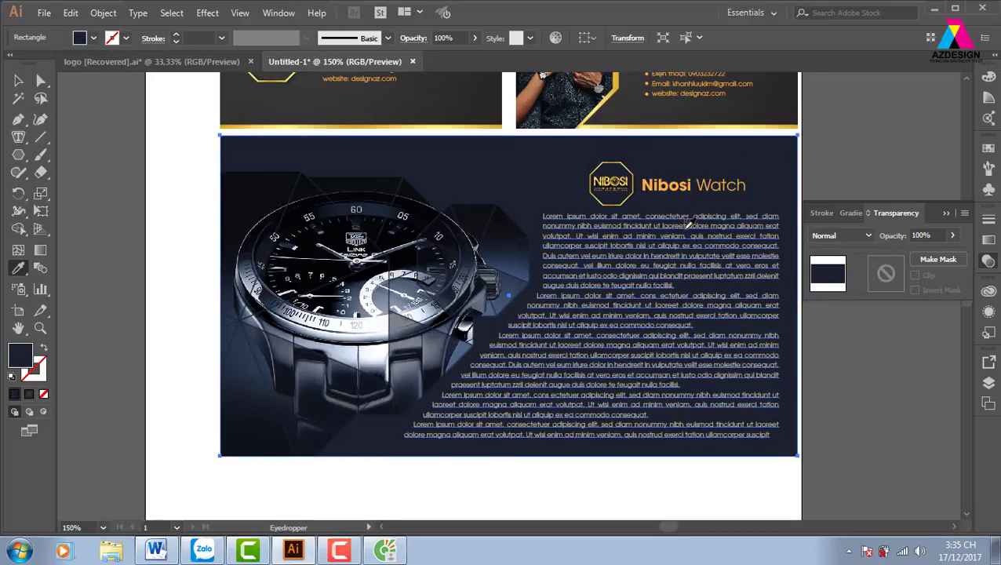
Step: Draw a light-grey octagon and place it behind the watch photo beside the crown
left_click(18, 155)
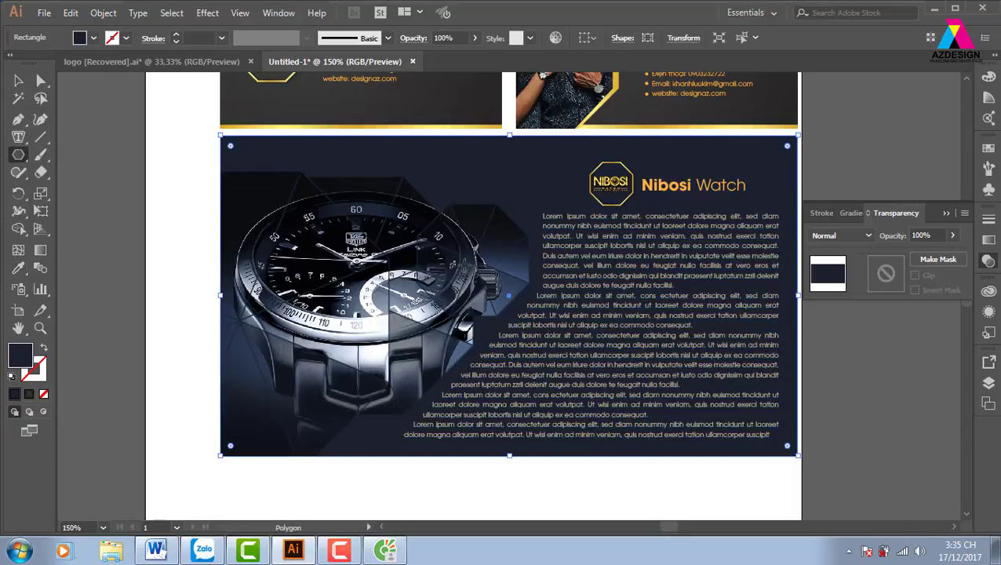
left_click_drag(438, 163, 501, 189)
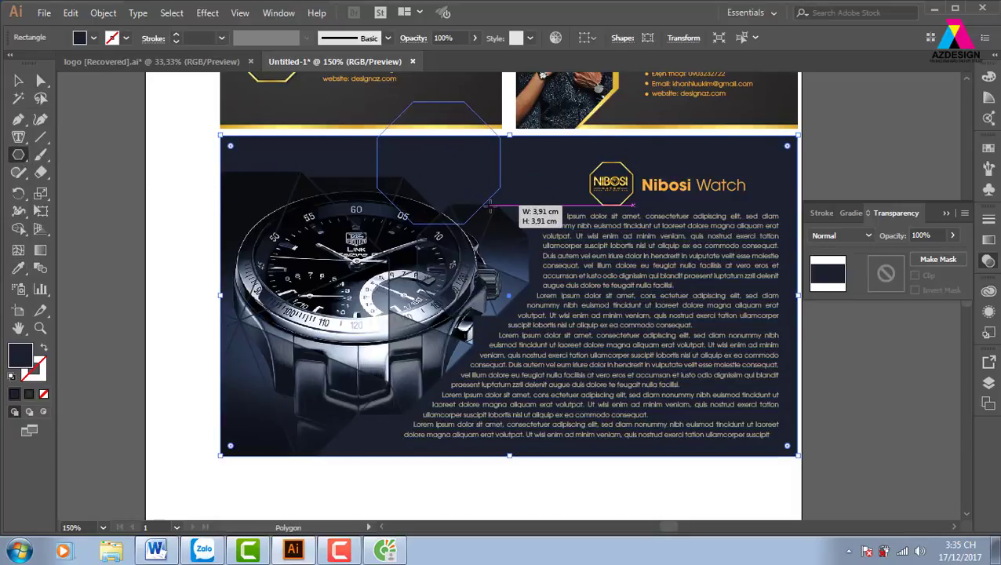
left_click(18, 80)
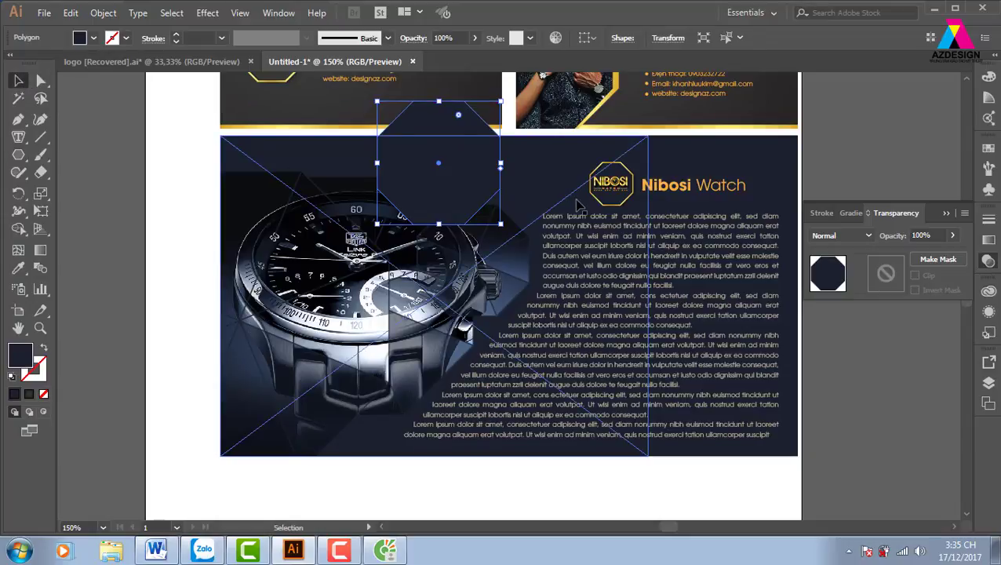
left_click(989, 147)
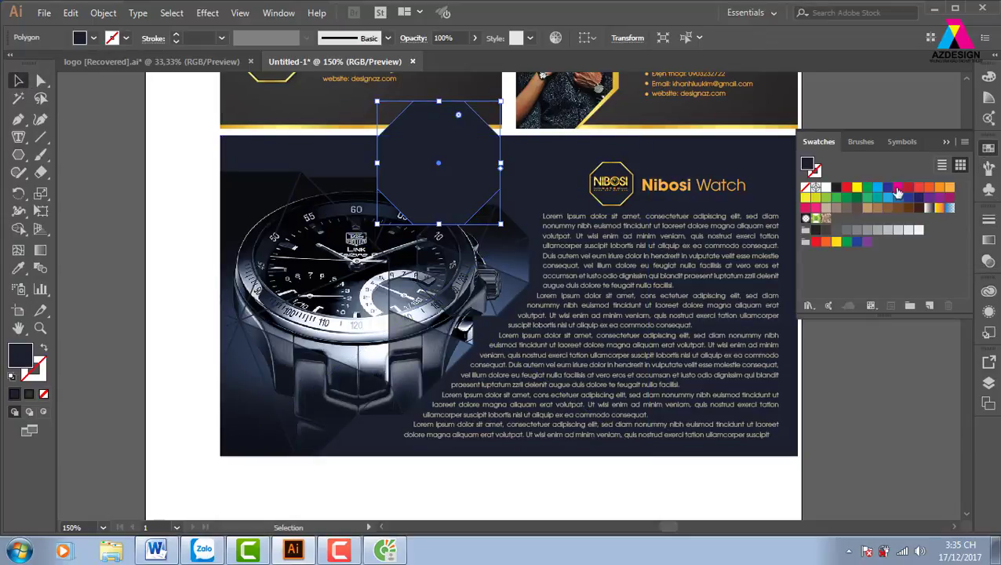
left_click(898, 230)
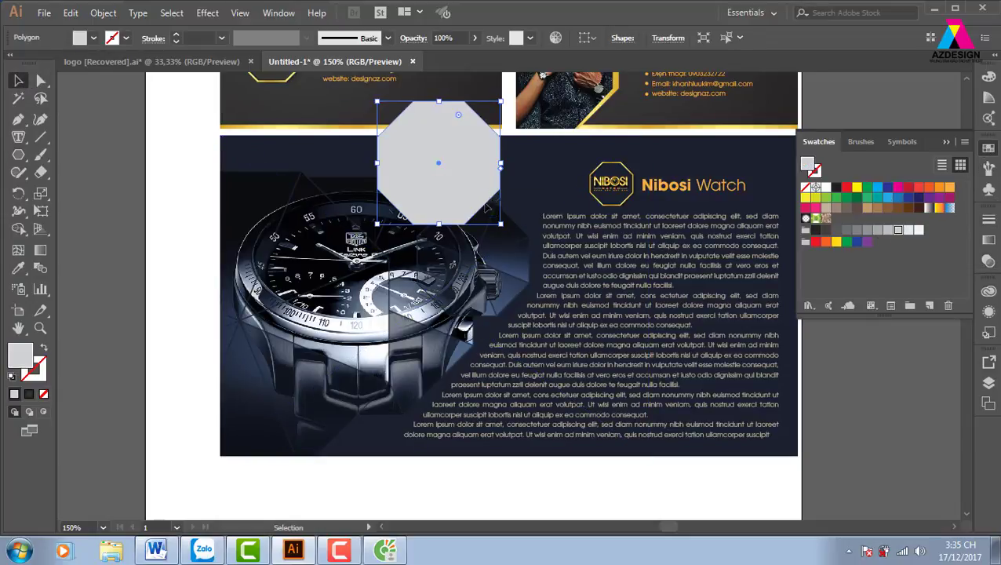
left_click_drag(482, 190, 518, 288)
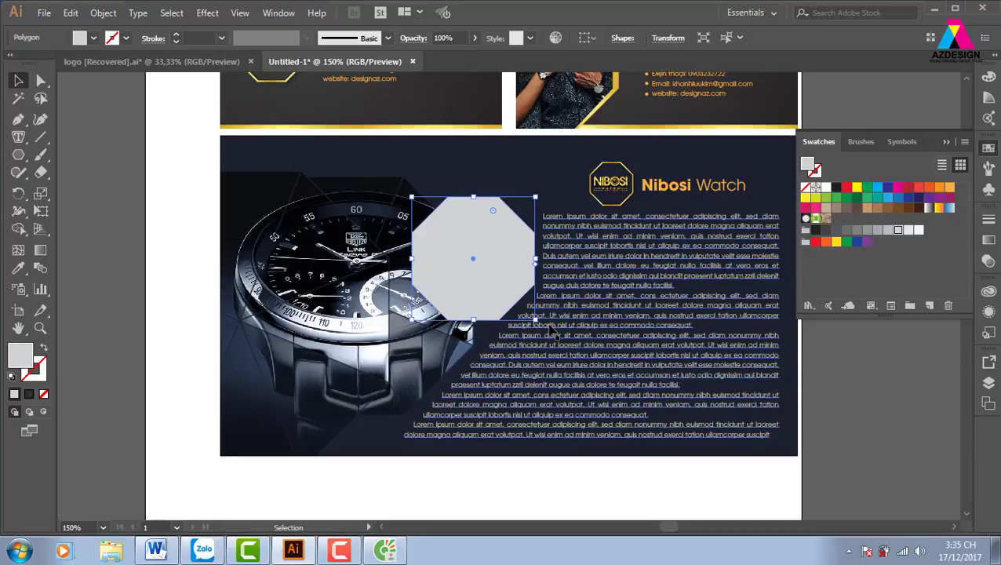
key("ctrl+[")
Step: Shrink the faceted octagon slightly and Alt-drag a copy to the watch's upper left
left_click(554, 186, "shift")
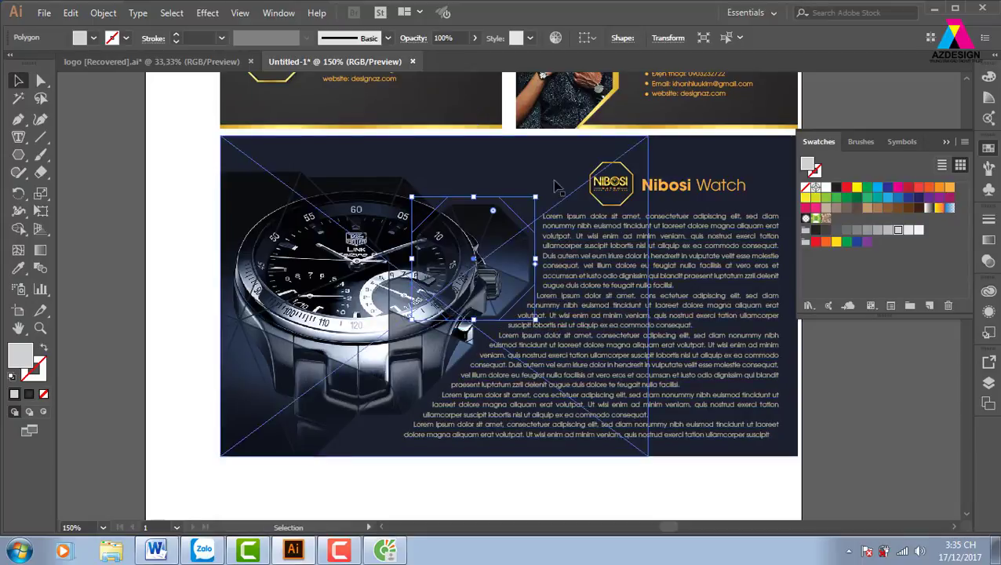
left_click(719, 163)
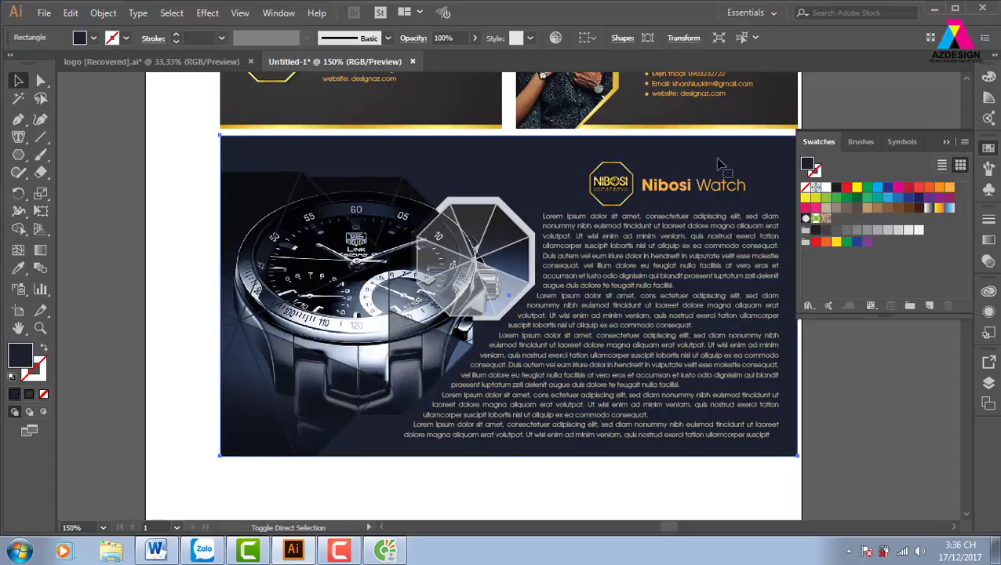
left_click(853, 397)
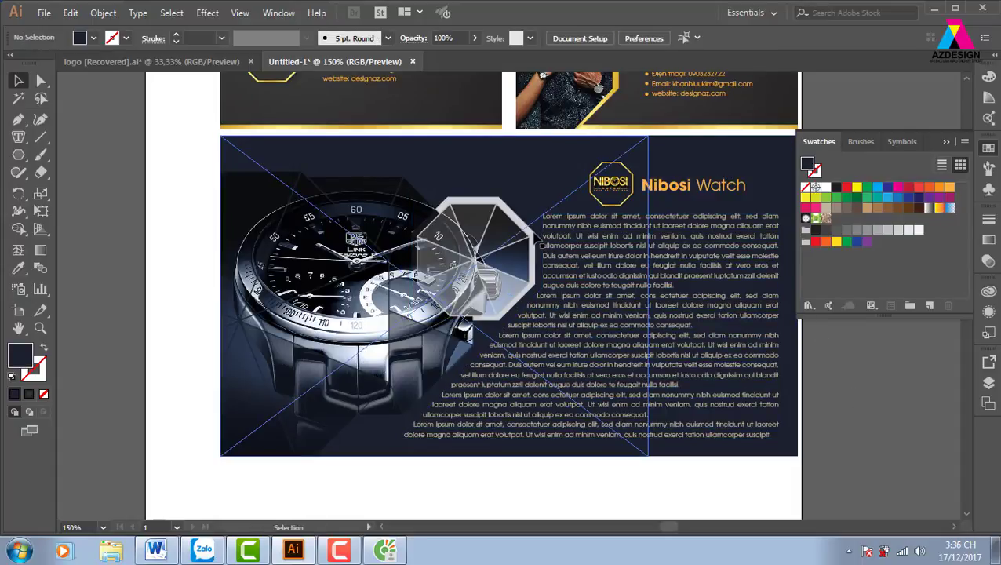
left_click(538, 242)
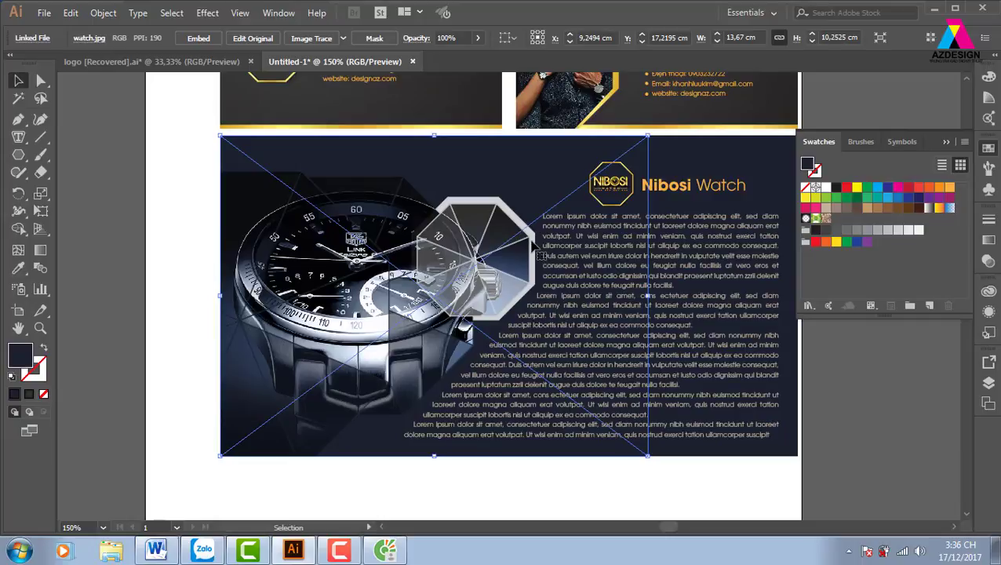
key("a")
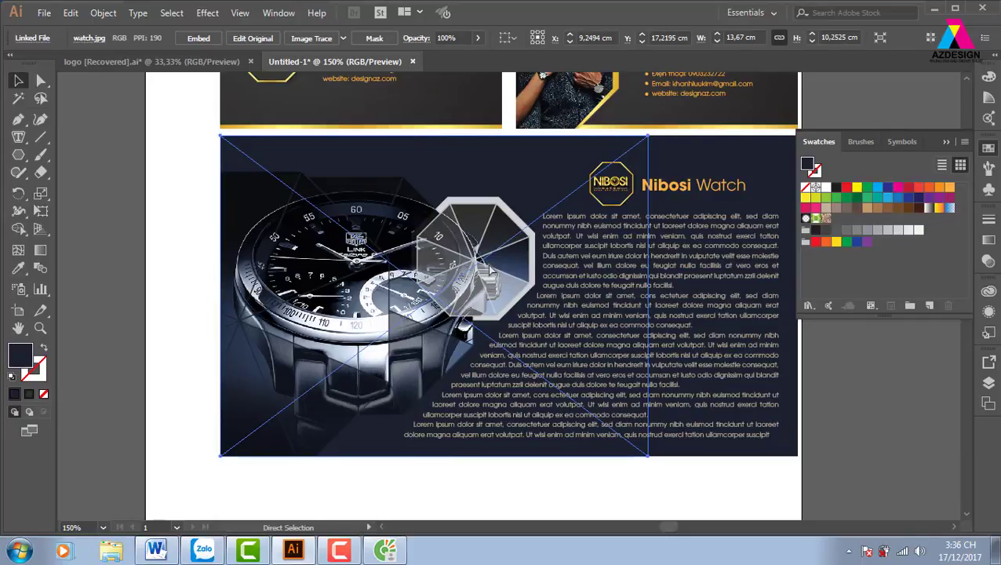
key("v")
left_click(508, 208)
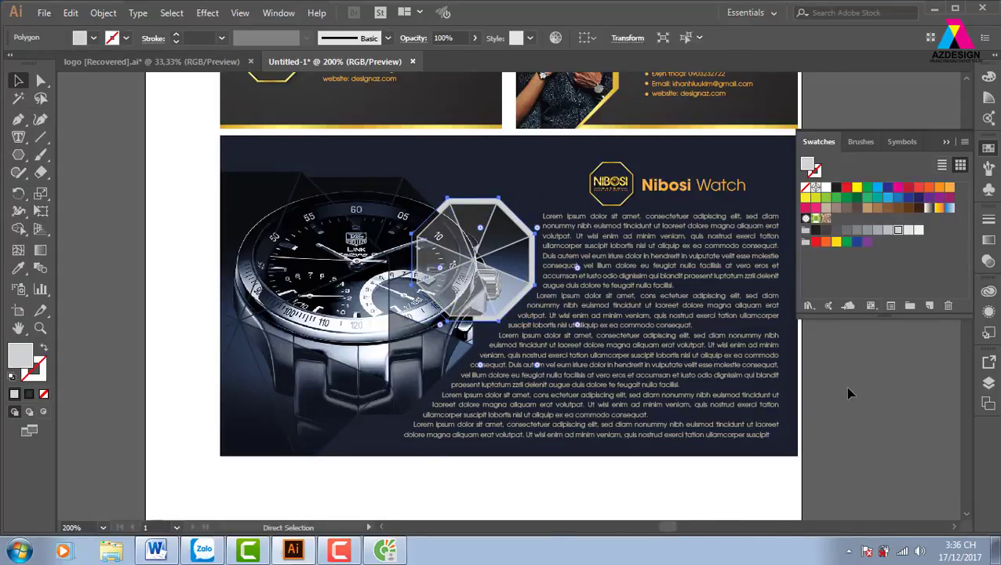
key("ctrl+plus")
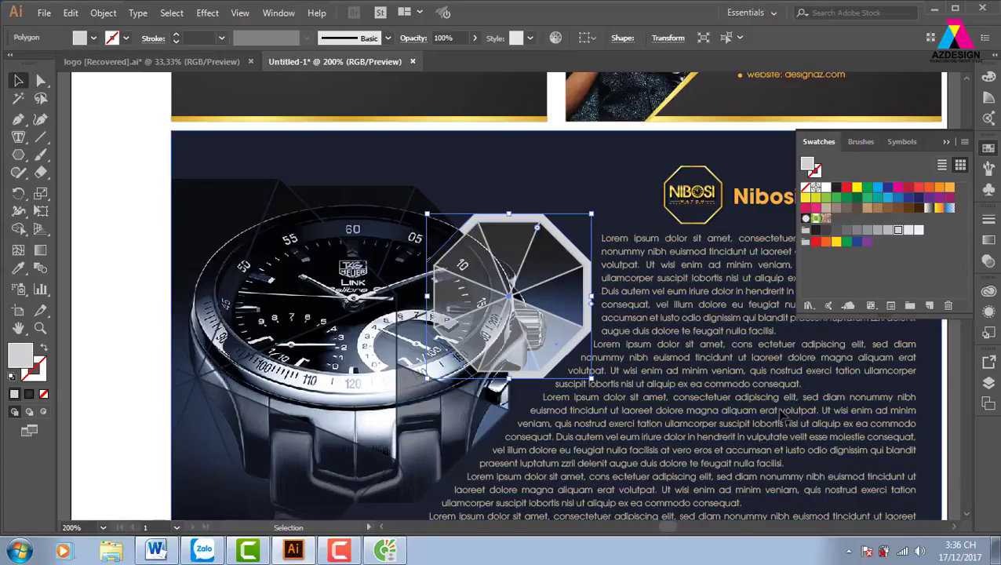
left_click_drag(591, 213, 587, 218)
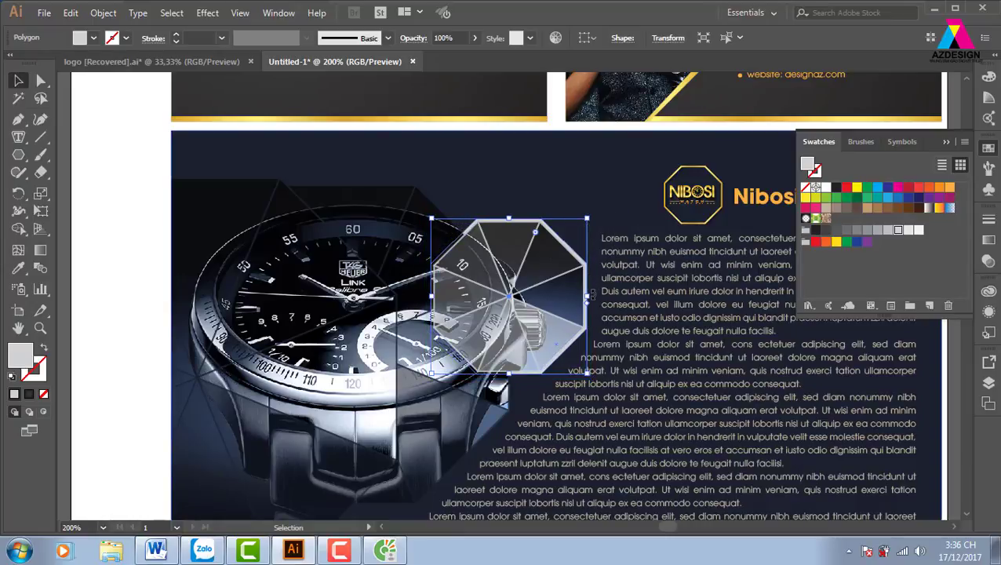
left_click_drag(588, 266, 332, 213)
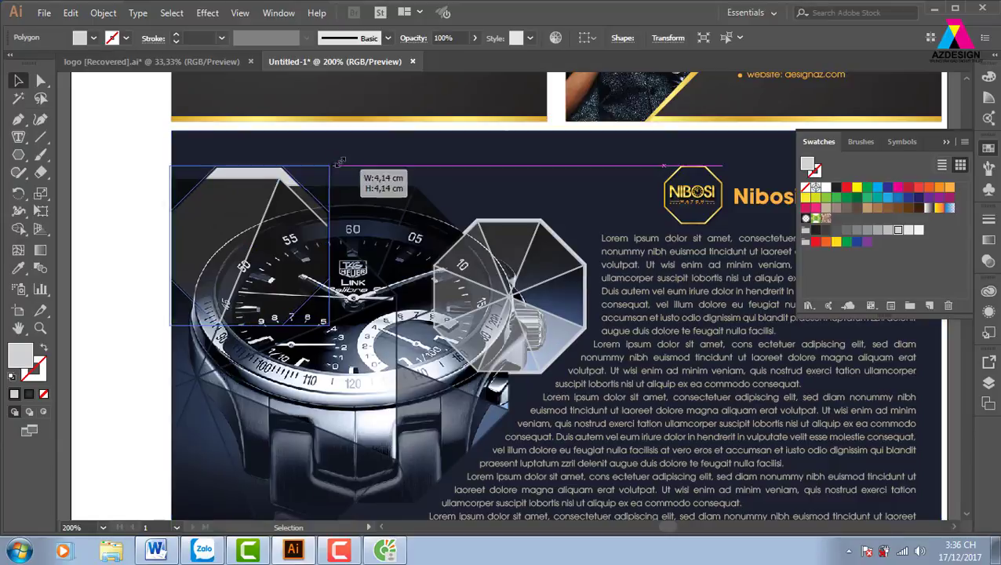
Step: Enlarge the copied octagon over the watch, then fine-tune its size and position with nudges
left_click_drag(326, 168, 379, 117)
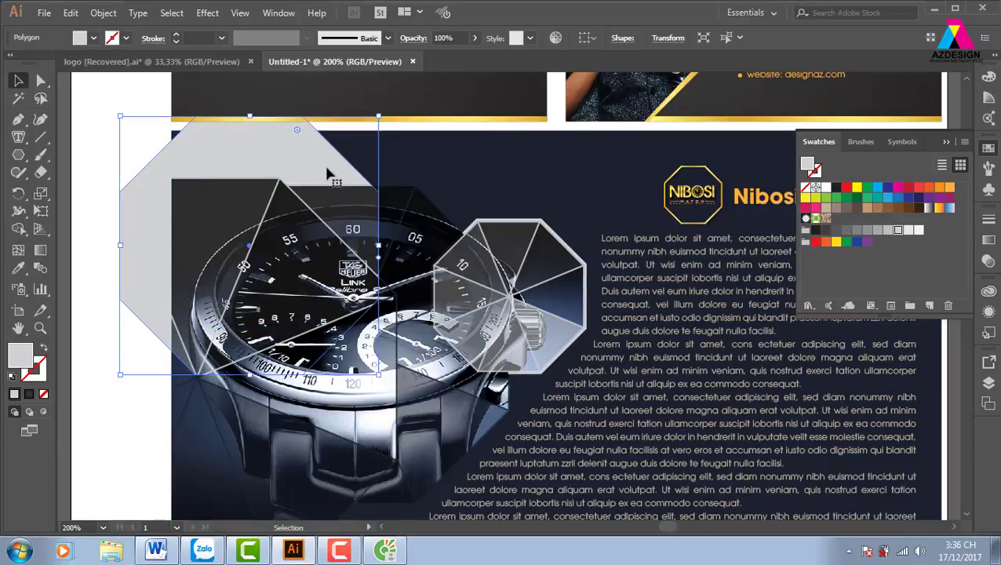
left_click_drag(330, 174, 388, 276)
left_click_drag(438, 217, 485, 172)
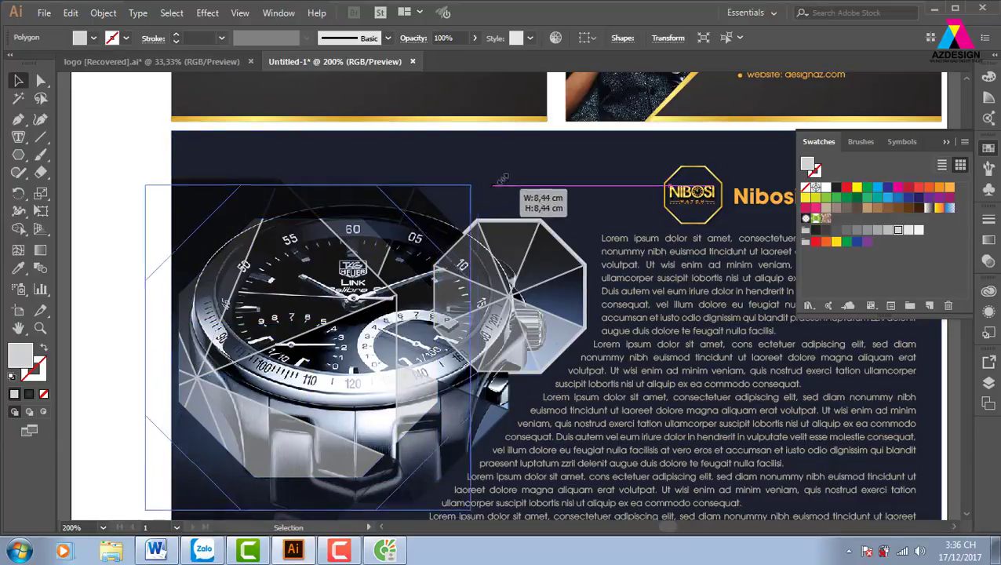
left_click_drag(375, 184, 407, 179)
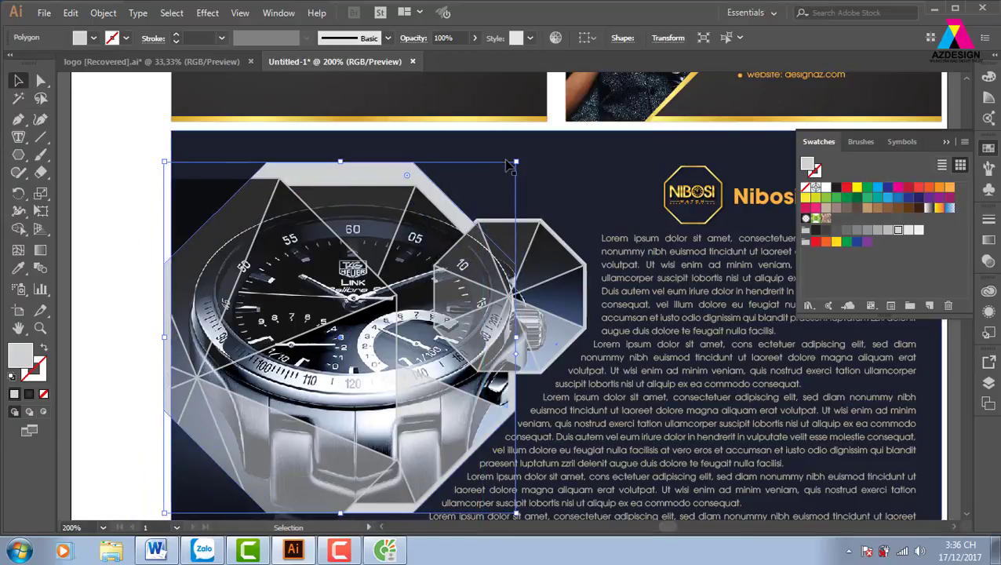
left_click_drag(516, 161, 518, 174)
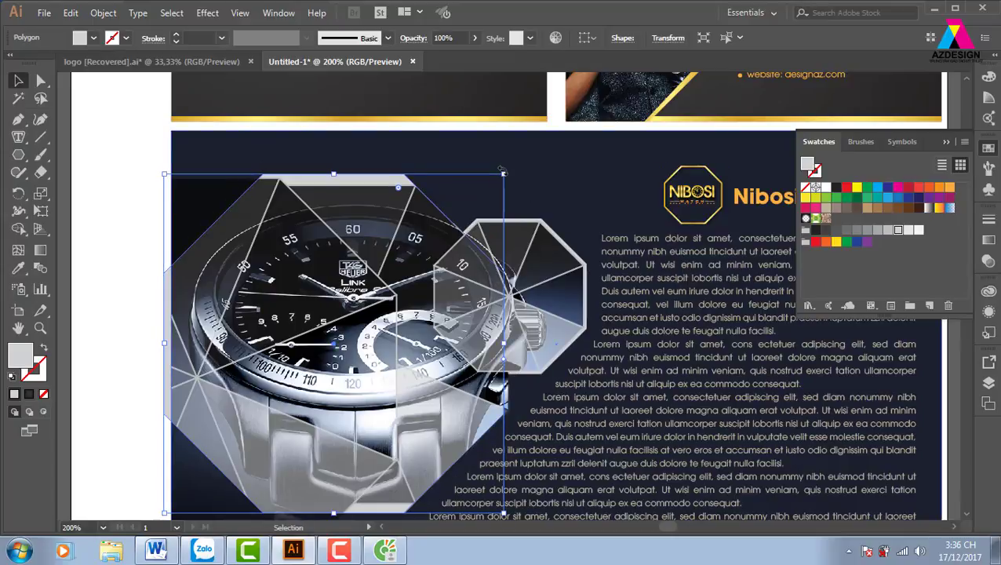
key("Left")
key("Left")
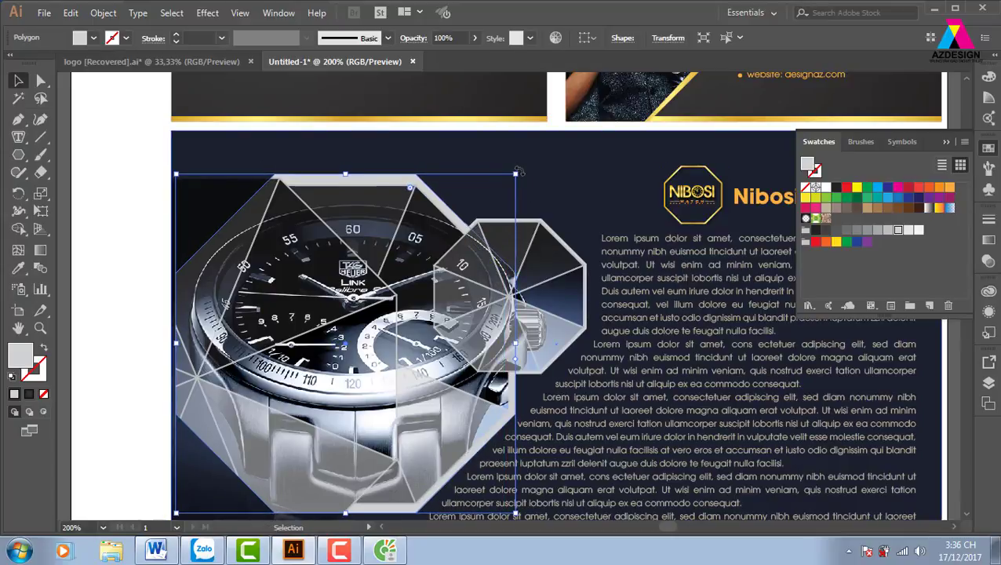
left_click_drag(517, 172, 513, 173)
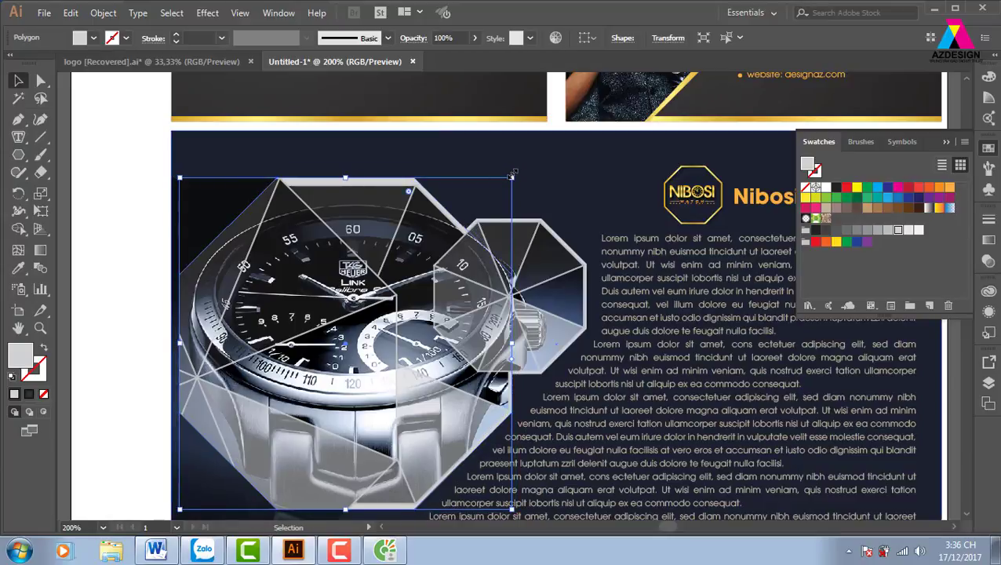
key("Right")
key("Right")
key("Right")
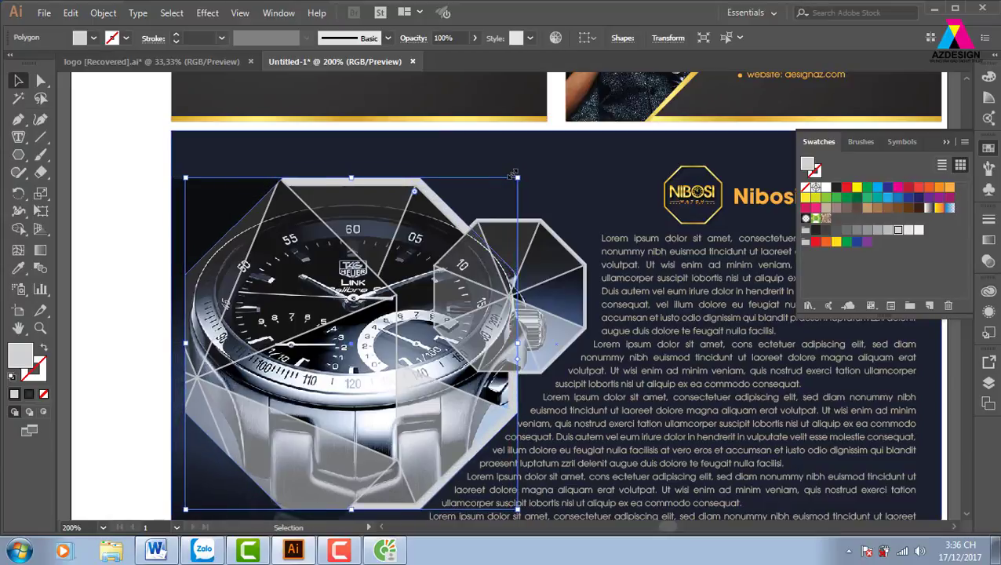
Step: Deselect the octagon and zoom to 150% centred on the watch card
key("ctrl+shift+a")
key("ctrl+1")
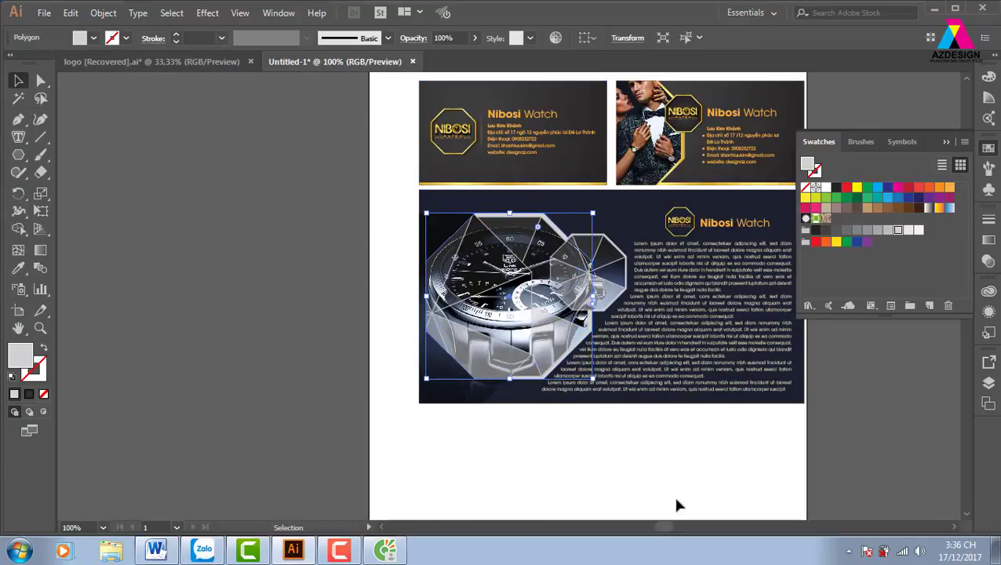
left_click_drag(657, 479, 587, 448)
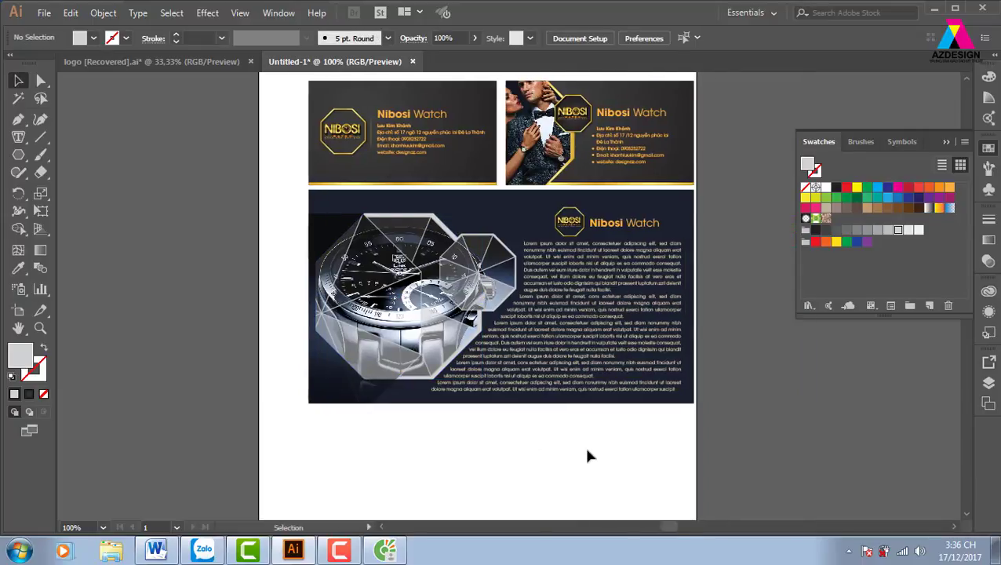
key("ctrl+plus")
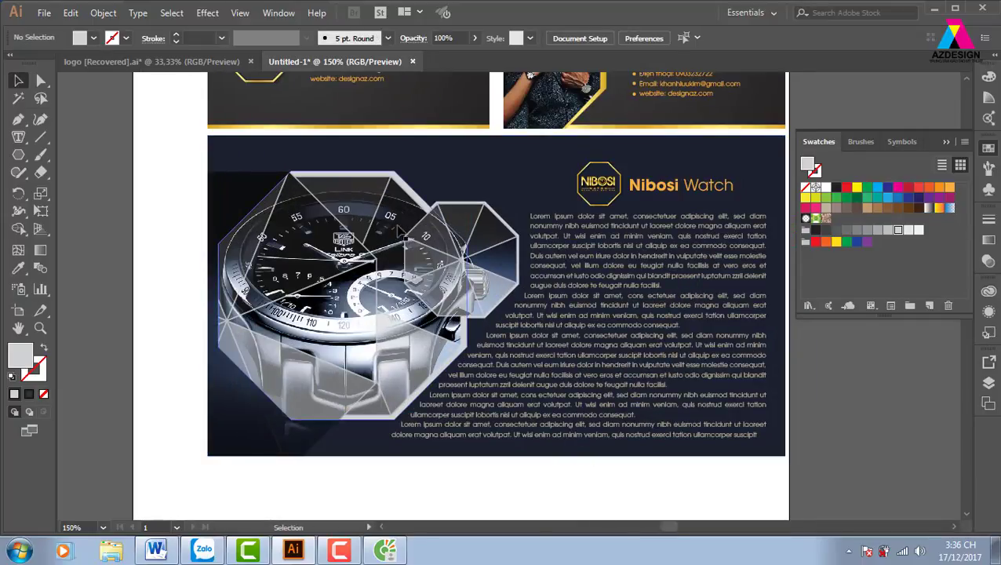
Step: Set the large faceted octagon's blend mode to Overlay
left_click(407, 190)
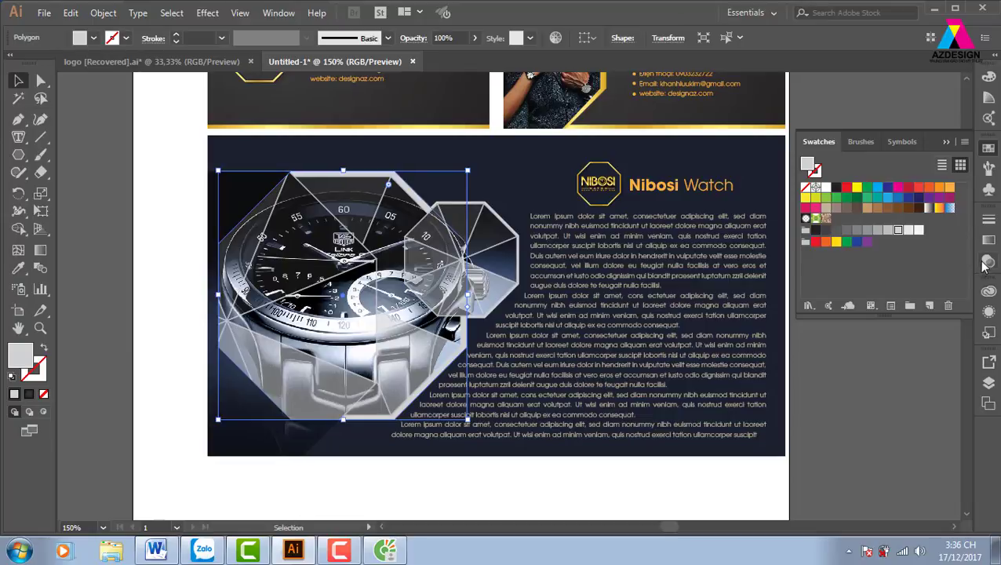
left_click(985, 264)
left_click(840, 235)
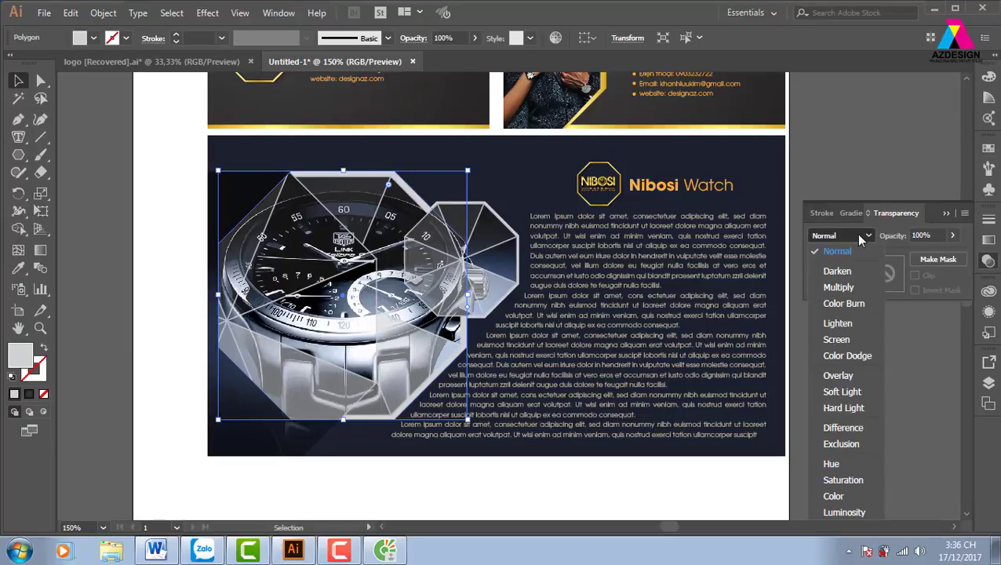
left_click(838, 376)
left_click(844, 191)
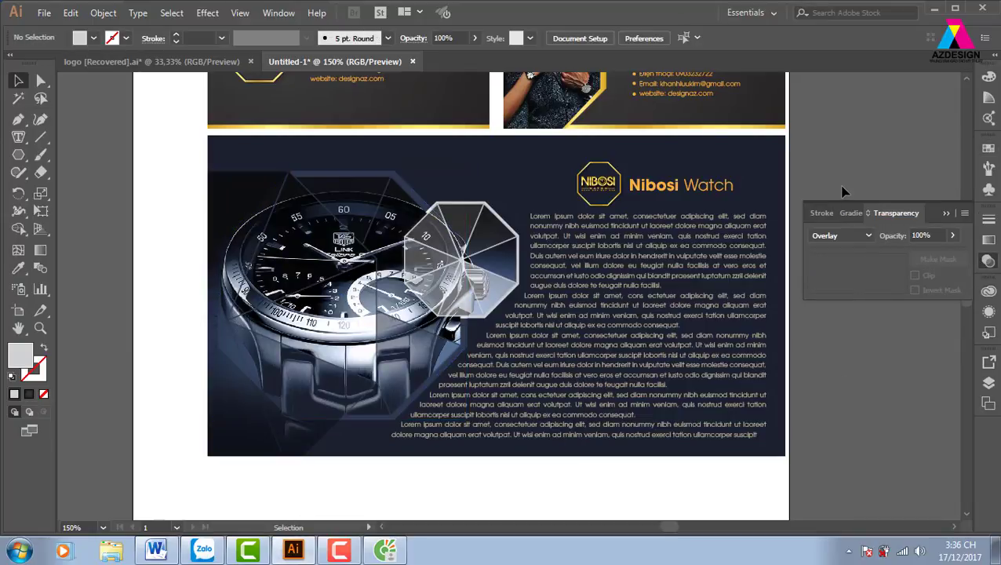
Step: Set the small faceted octagon beside the crown to Overlay as well
left_click(506, 225)
left_click(840, 236)
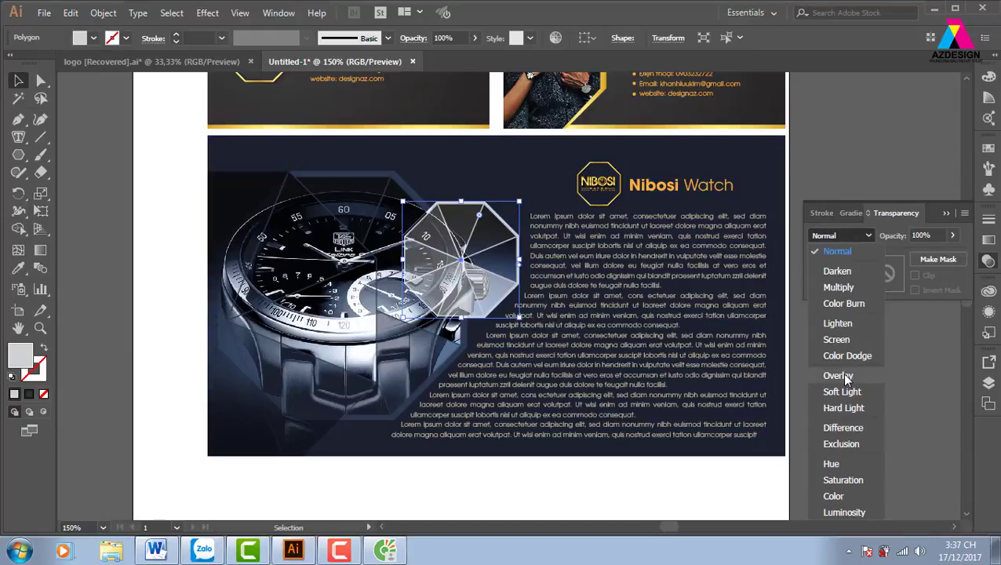
left_click(838, 376)
left_click(884, 409)
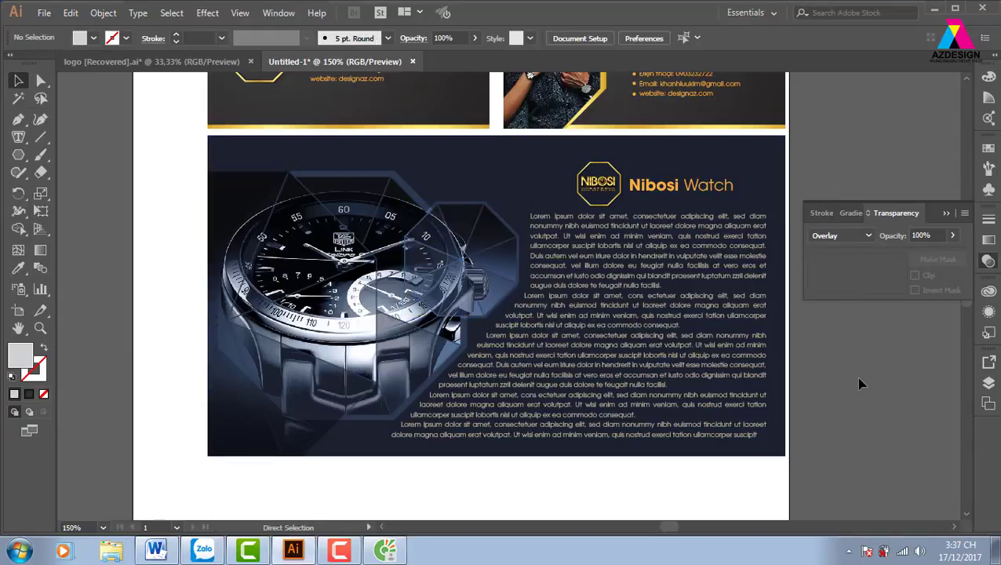
Step: Zoom in to inspect the small octagon's facet paths, then zoom back out
key("ctrl+plus")
key("ctrl+plus")
left_click(516, 161)
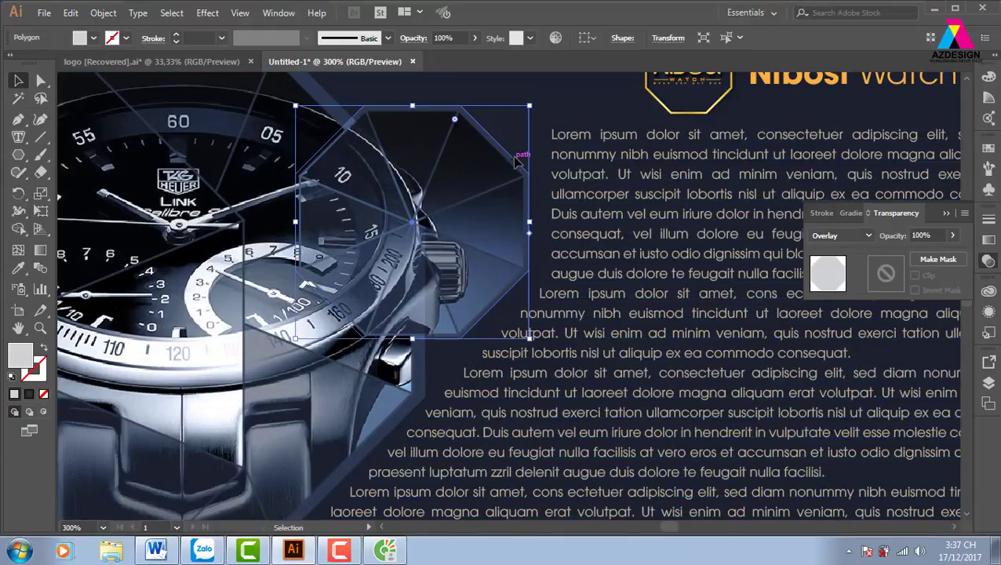
key("a")
key("v")
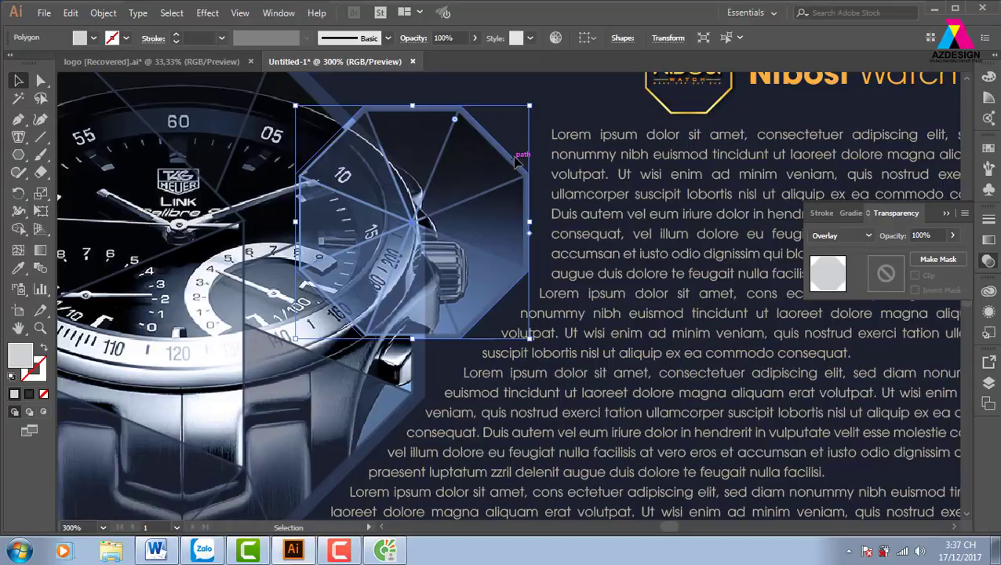
key("a")
left_click(326, 99)
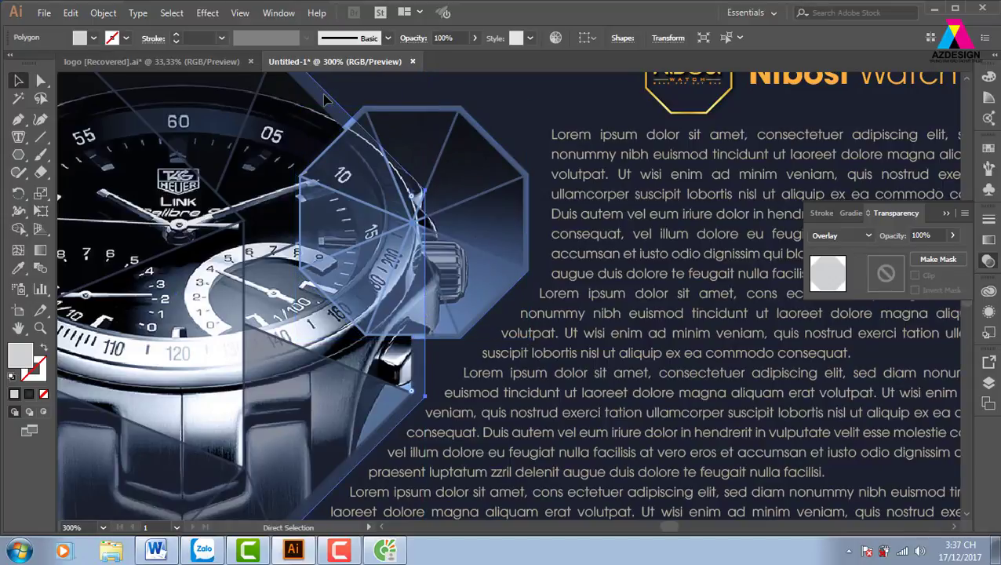
key("v")
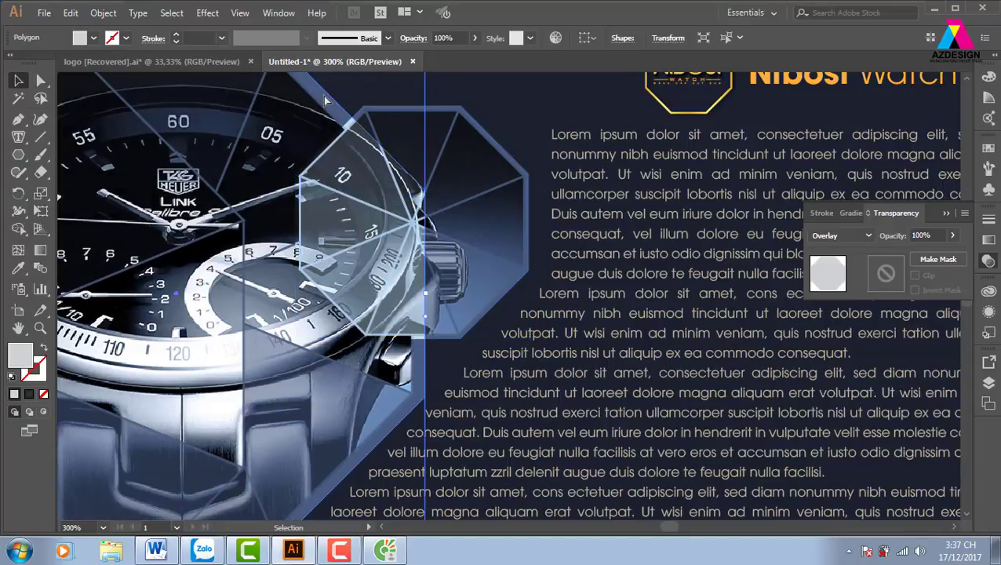
key("ctrl+1")
Step: Drag out a light-grey octagon and size it across the card's left edge
left_click(283, 397)
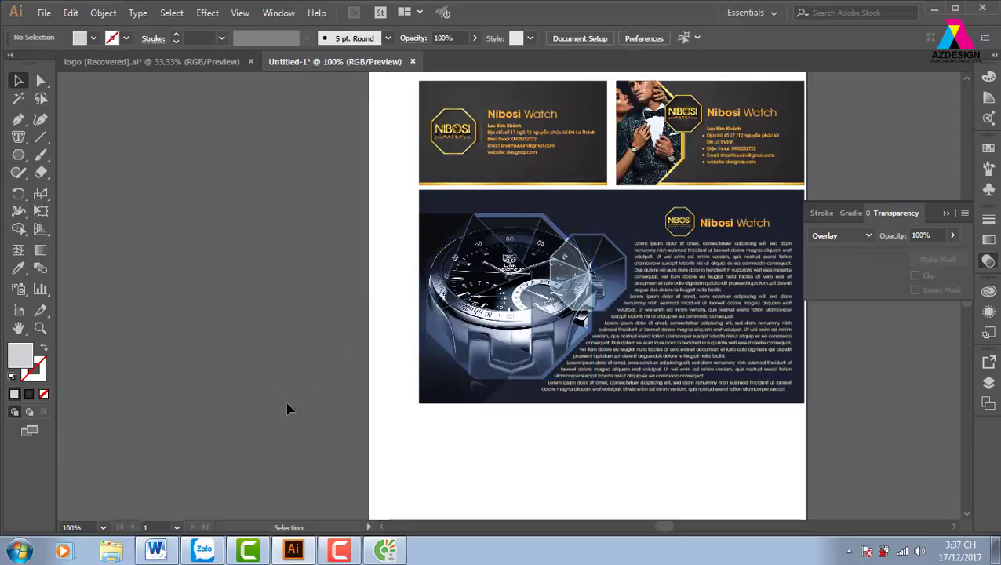
left_click_drag(579, 355, 439, 355)
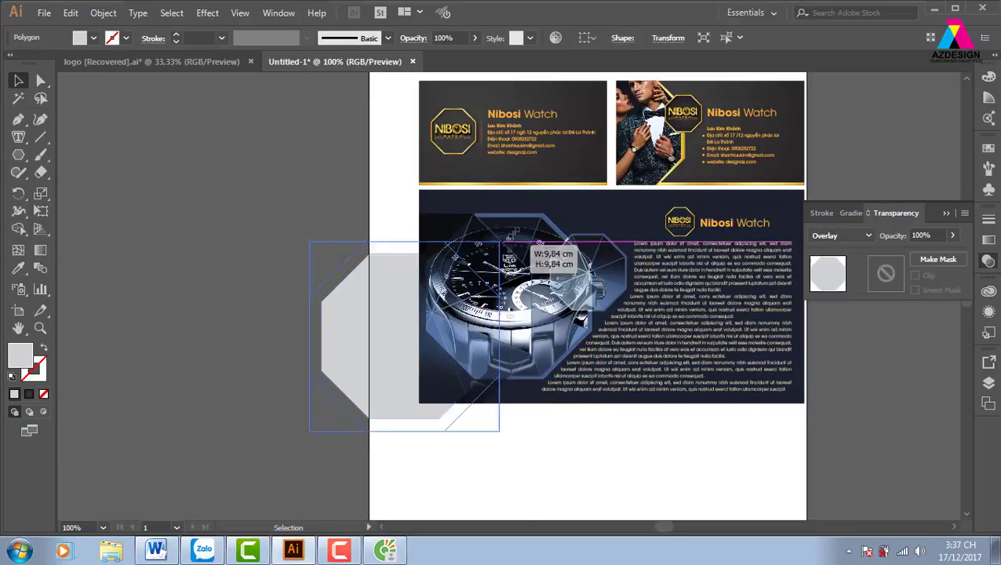
left_click_drag(486, 252, 519, 217)
left_click_drag(366, 315, 384, 294)
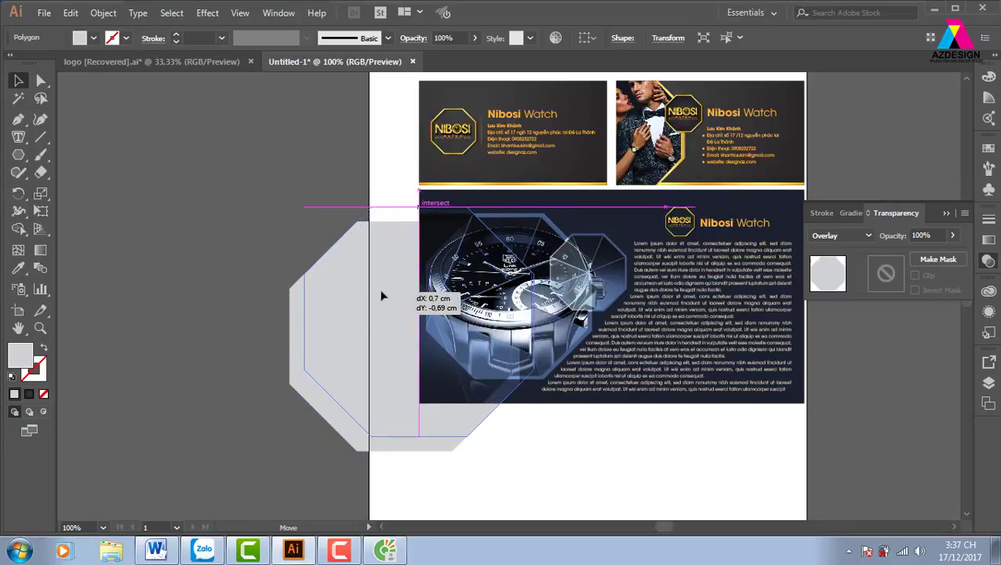
left_click_drag(384, 295, 390, 308)
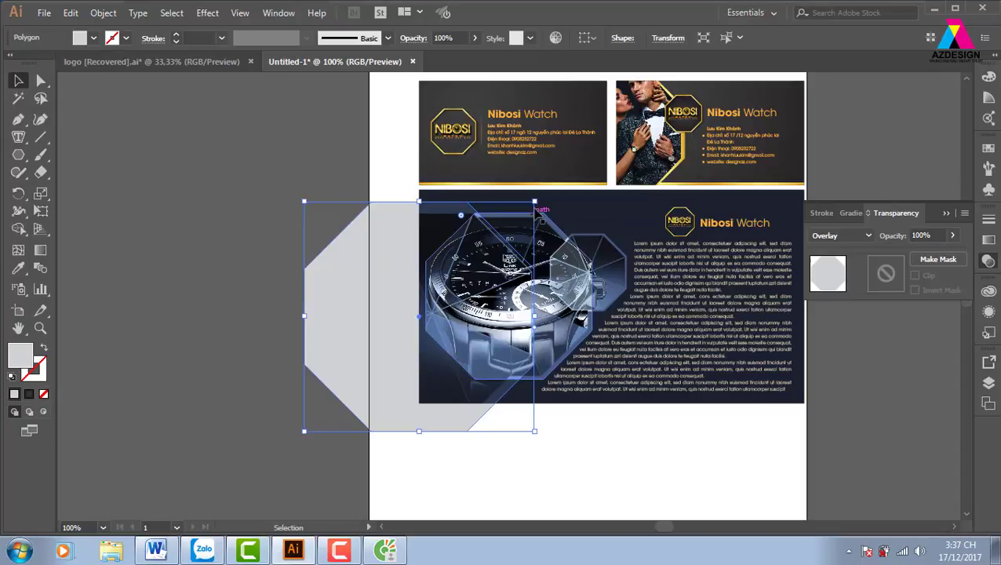
left_click_drag(534, 202, 533, 206)
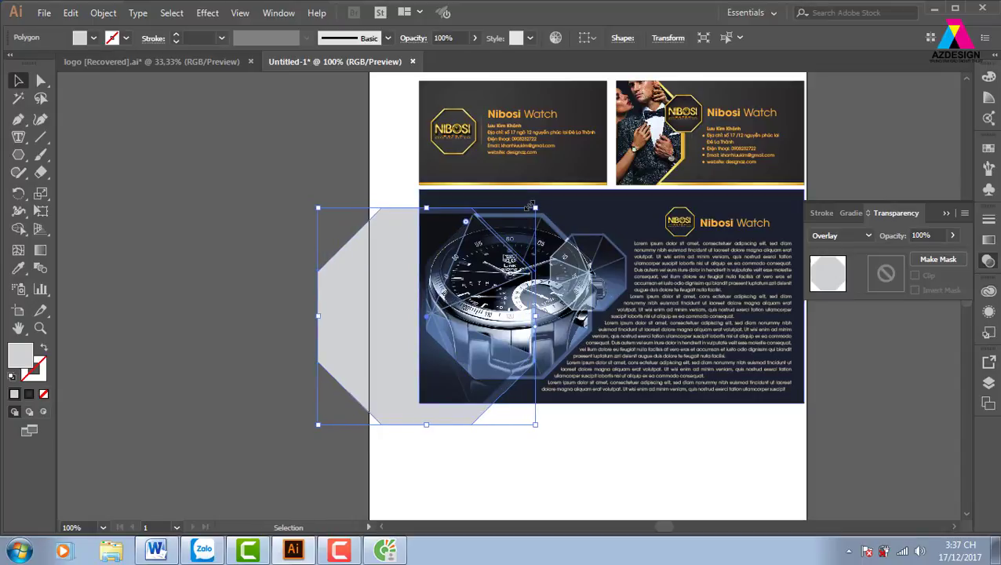
left_click(253, 385)
Step: Delete the grey region outside the card's left edge with the Shape Builder
left_click_drag(525, 464, 465, 464)
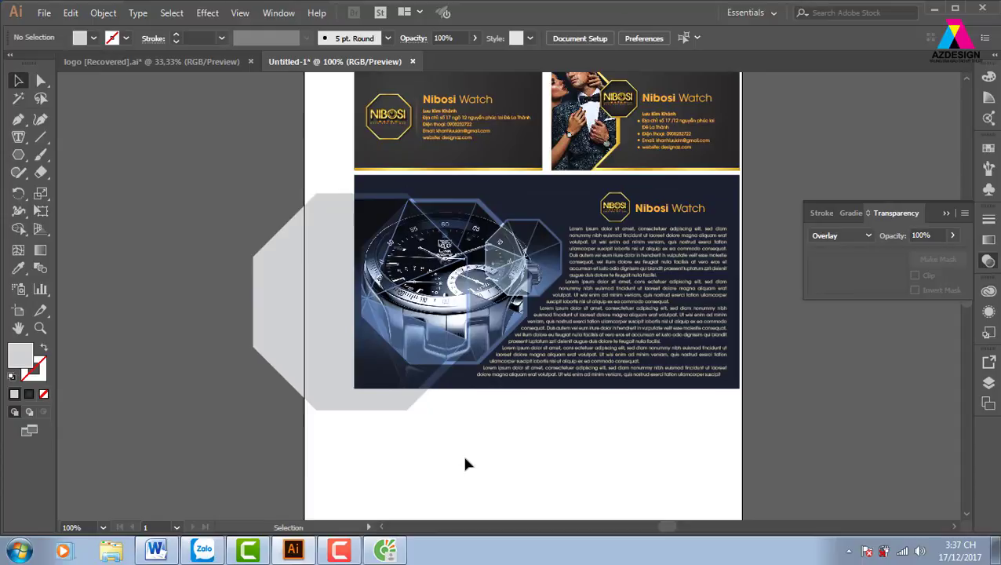
left_click(320, 342)
left_click(509, 187, "shift")
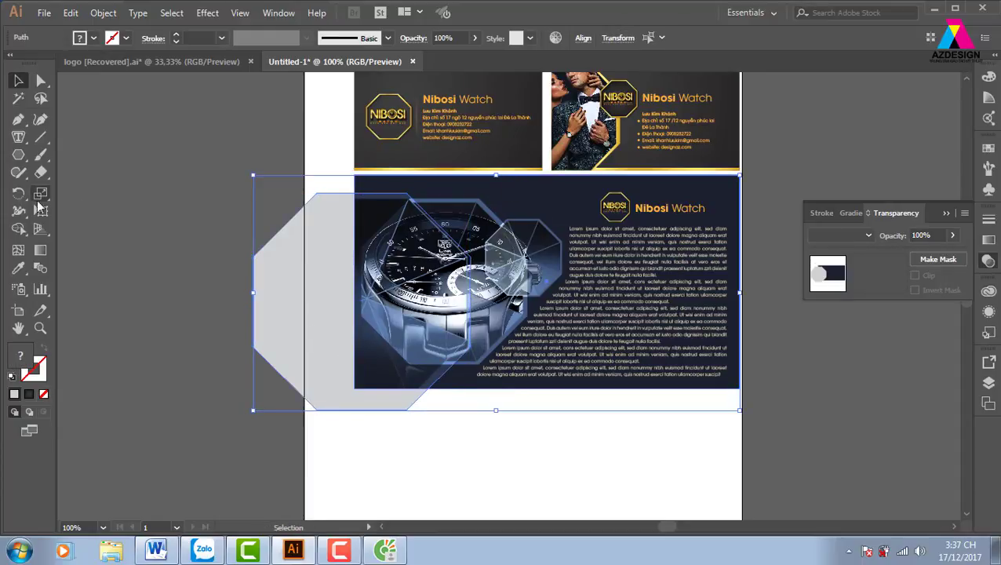
left_click(18, 228)
left_click_drag(216, 208, 291, 279)
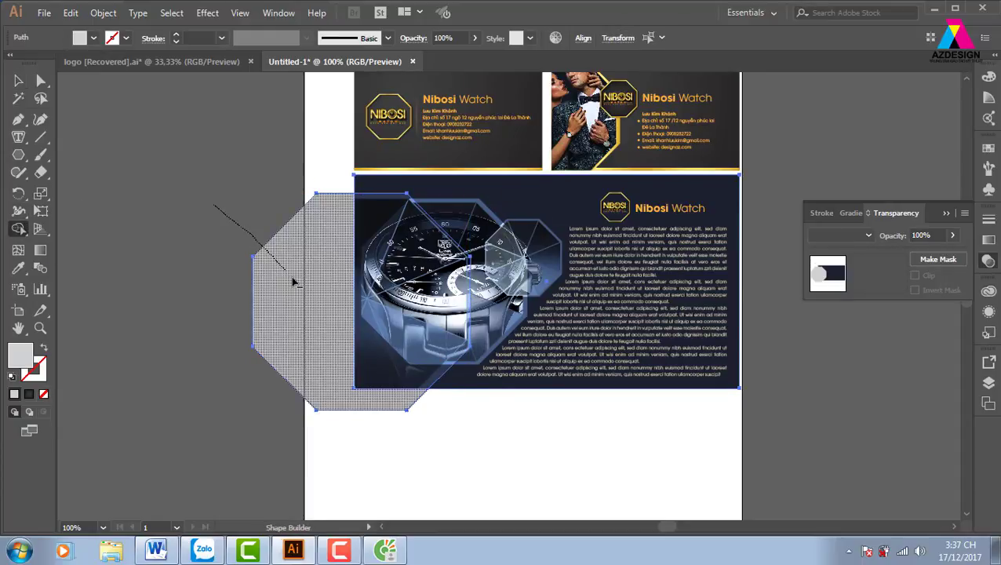
Step: Set an octagon copy to Normal blending and shrink it onto the outline's top vertex
key("ctrl+shift+a")
key("z")
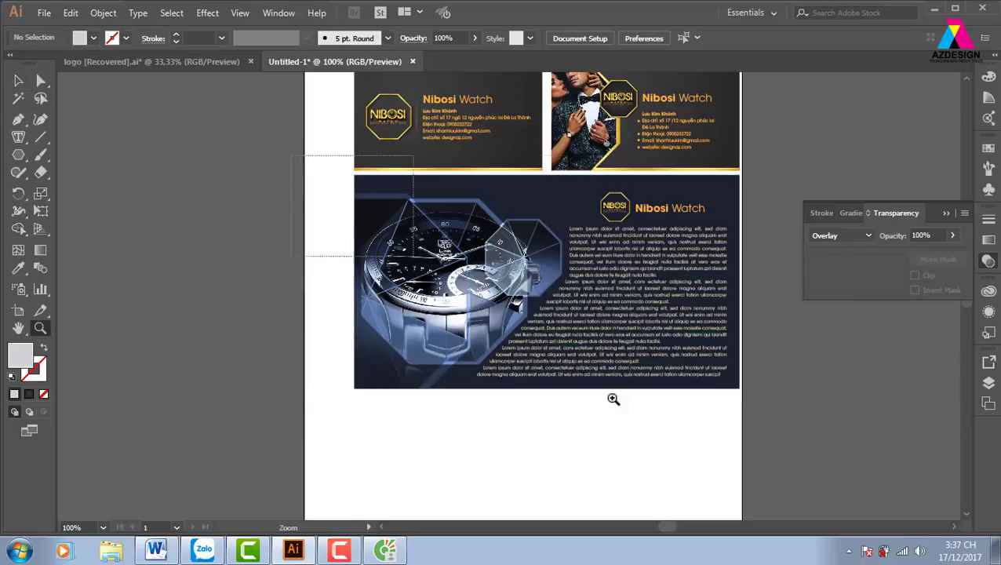
left_click_drag(612, 401, 688, 414)
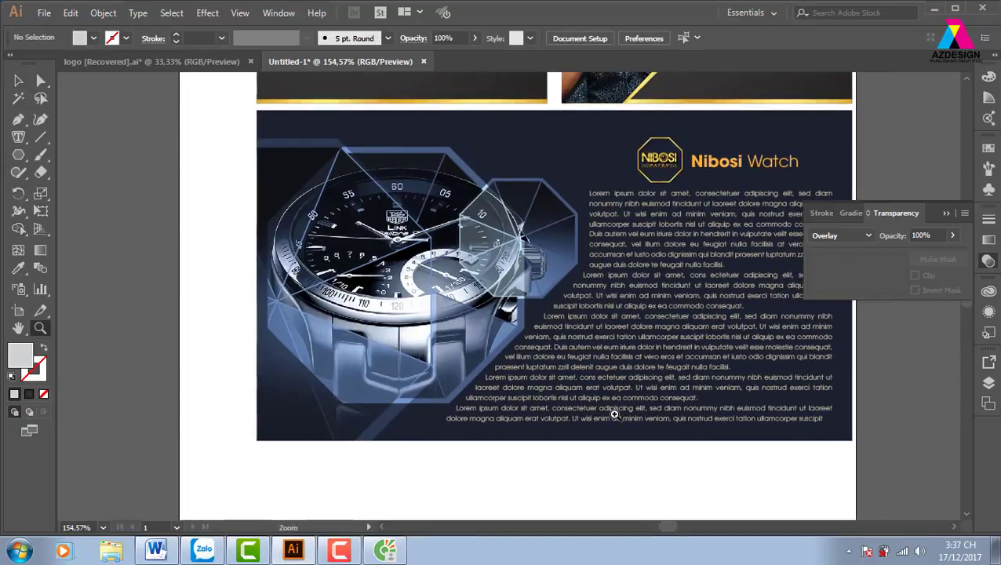
left_click(18, 80)
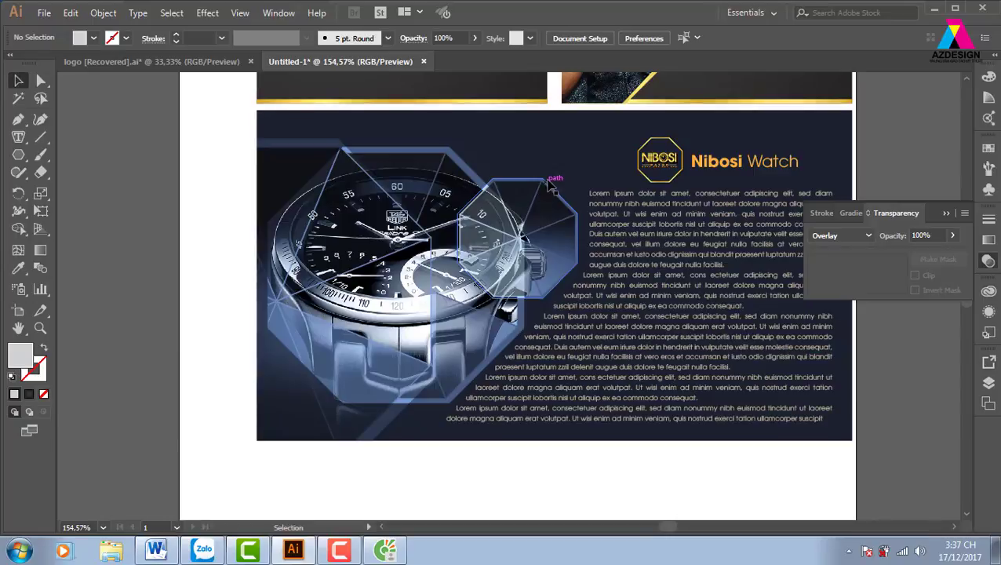
left_click_drag(552, 185, 571, 145)
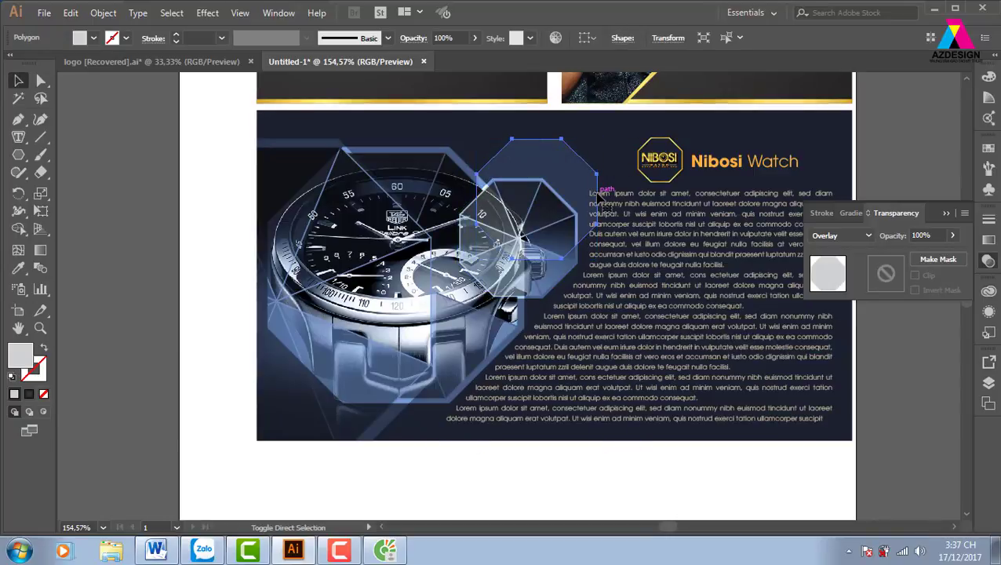
left_click(868, 236)
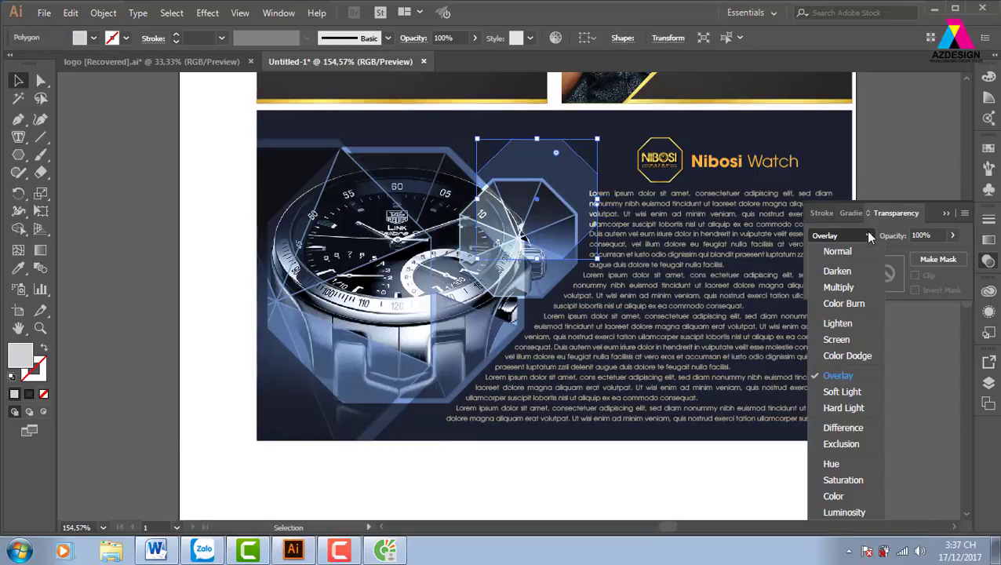
left_click(855, 251)
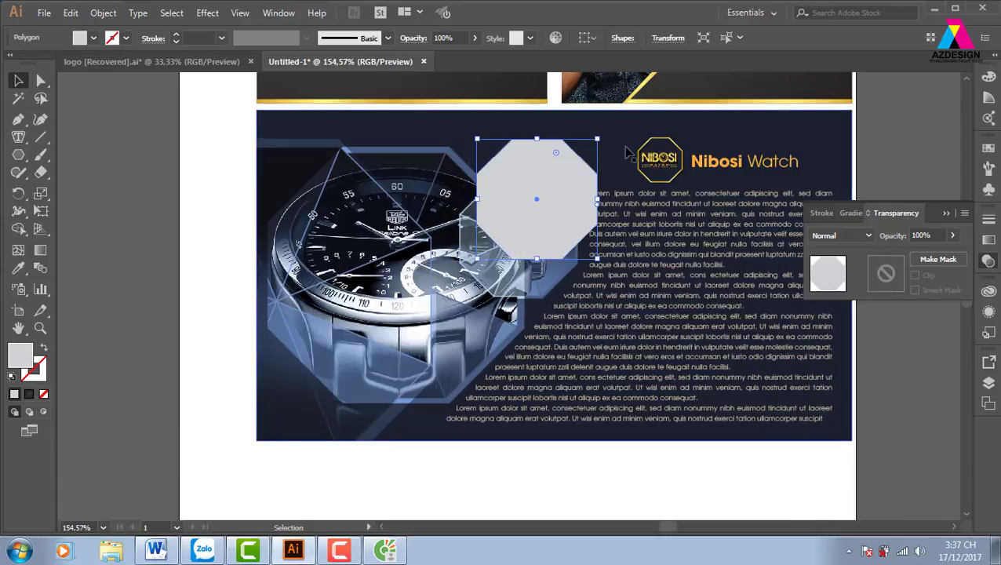
left_click_drag(601, 137, 498, 237)
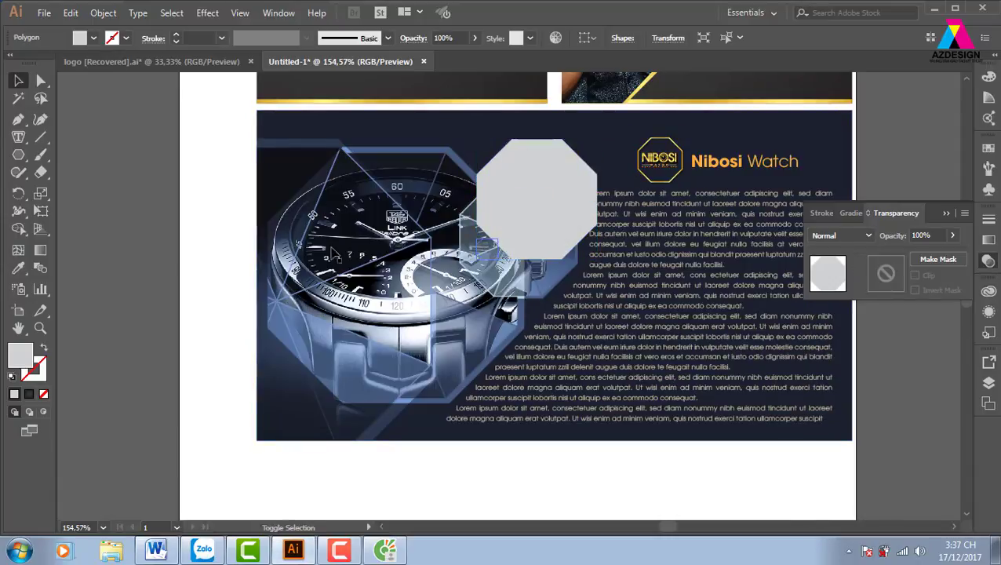
left_click(102, 262)
left_click_drag(487, 248, 487, 190)
Step: Shrink the small octagon further and keep it at Normal blending after trying Overlay
key("z")
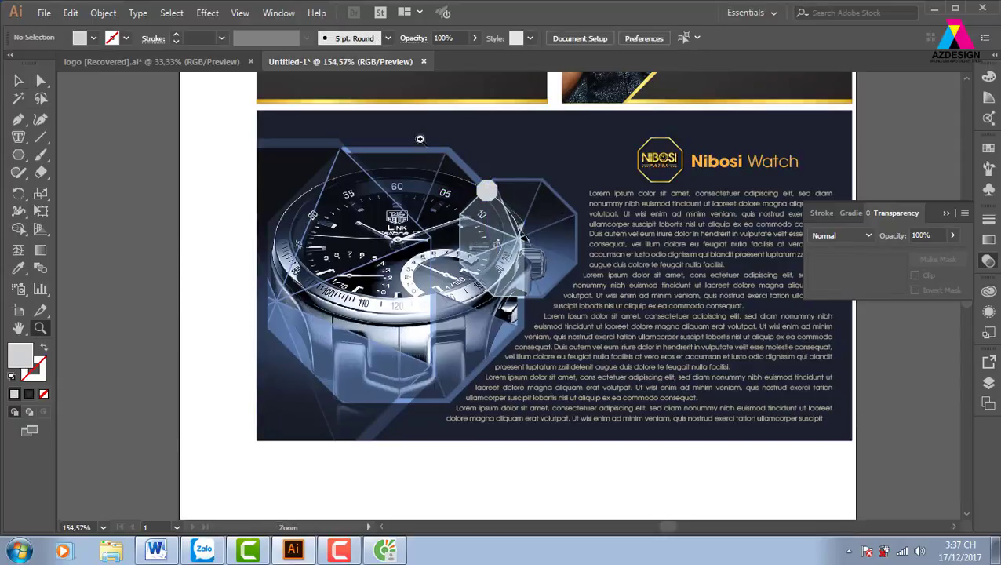
left_click_drag(415, 134, 550, 256)
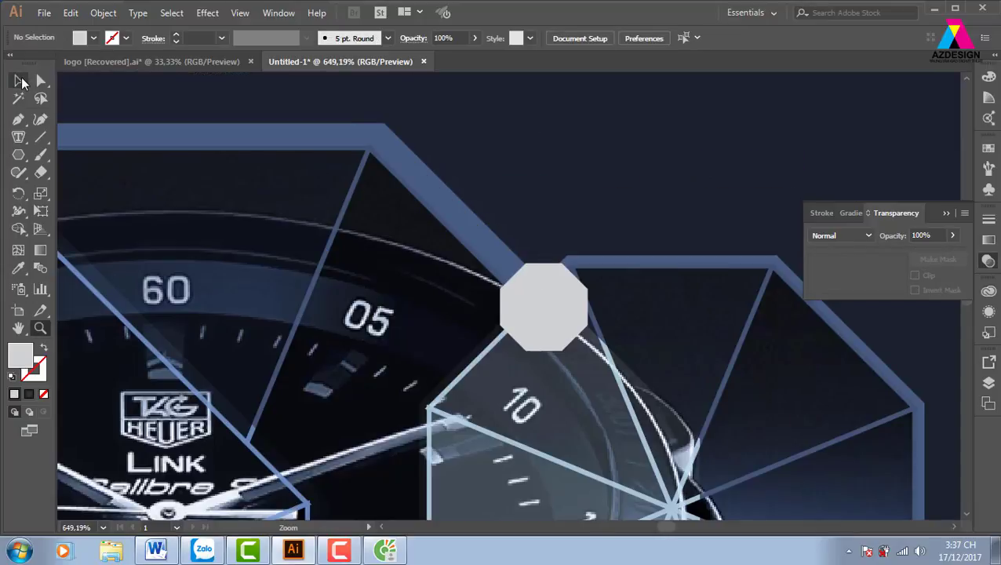
left_click(18, 80)
left_click(581, 346)
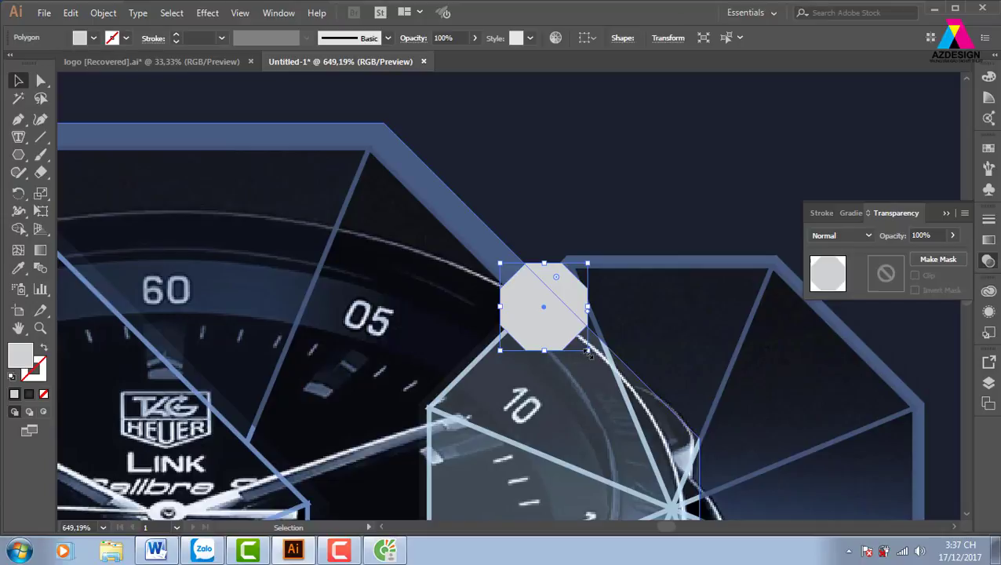
left_click_drag(587, 351, 565, 328)
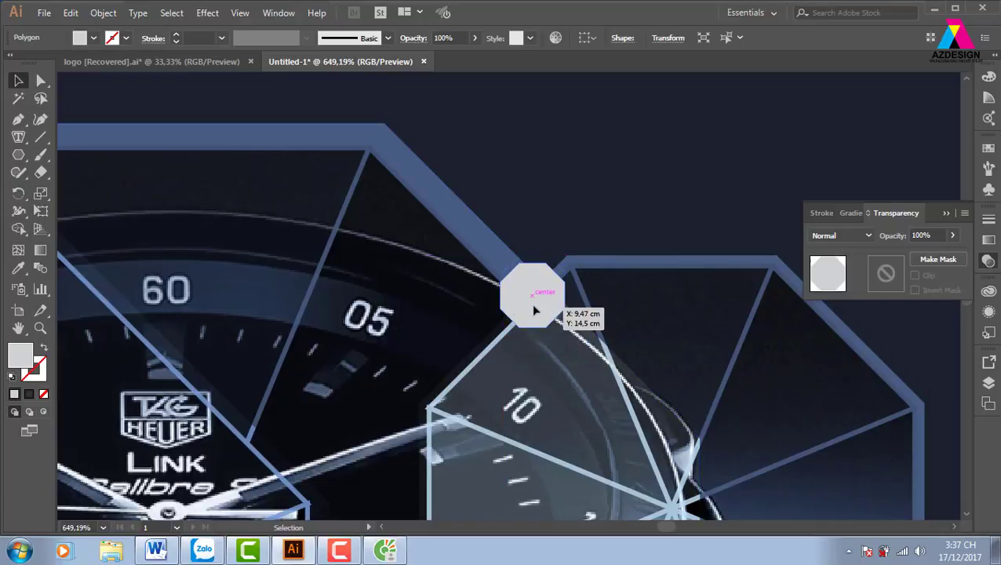
key("ctrl+minus")
key("ctrl+minus")
key("ctrl+minus")
key("ctrl+minus")
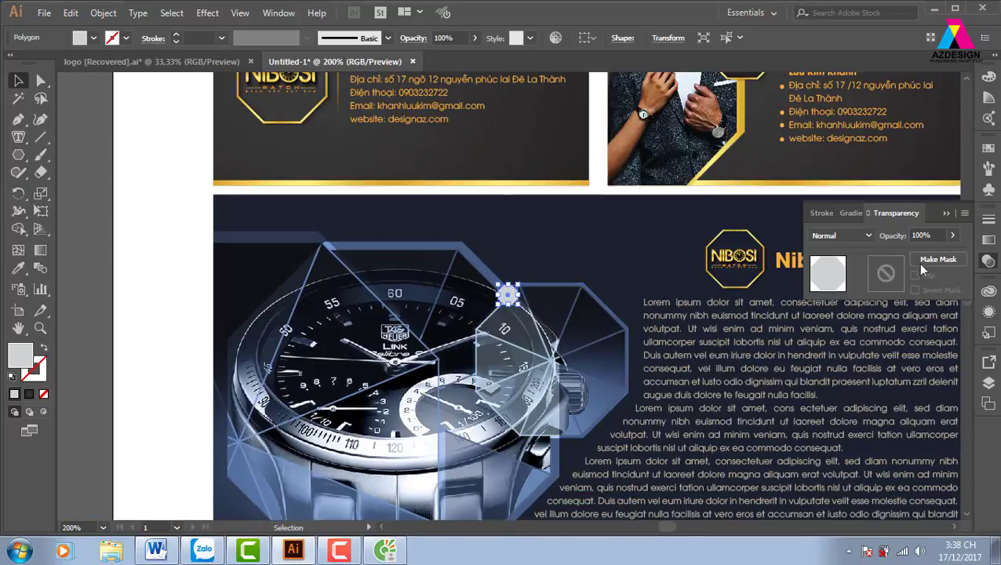
left_click(868, 236)
left_click(871, 370)
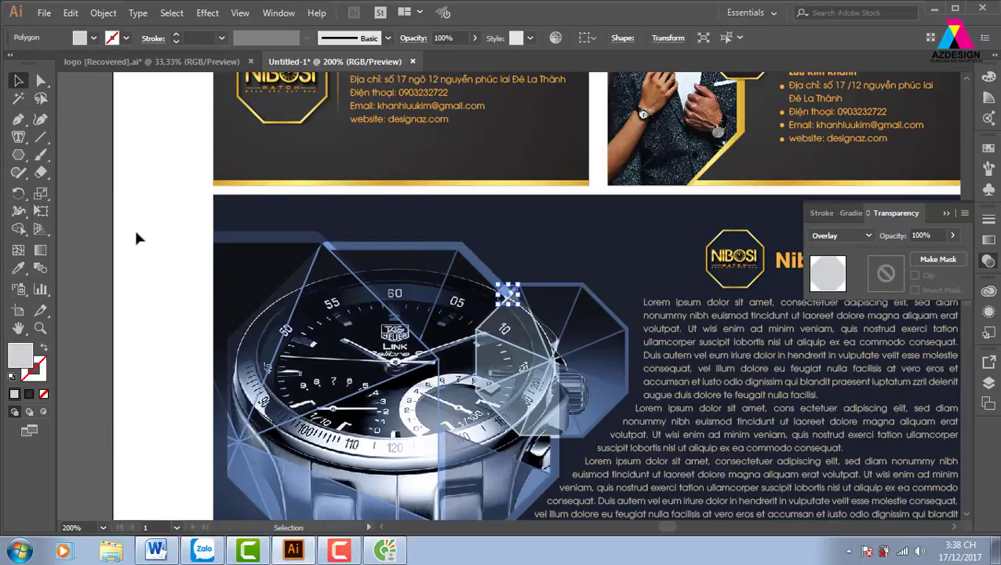
left_click(868, 235)
left_click(838, 248)
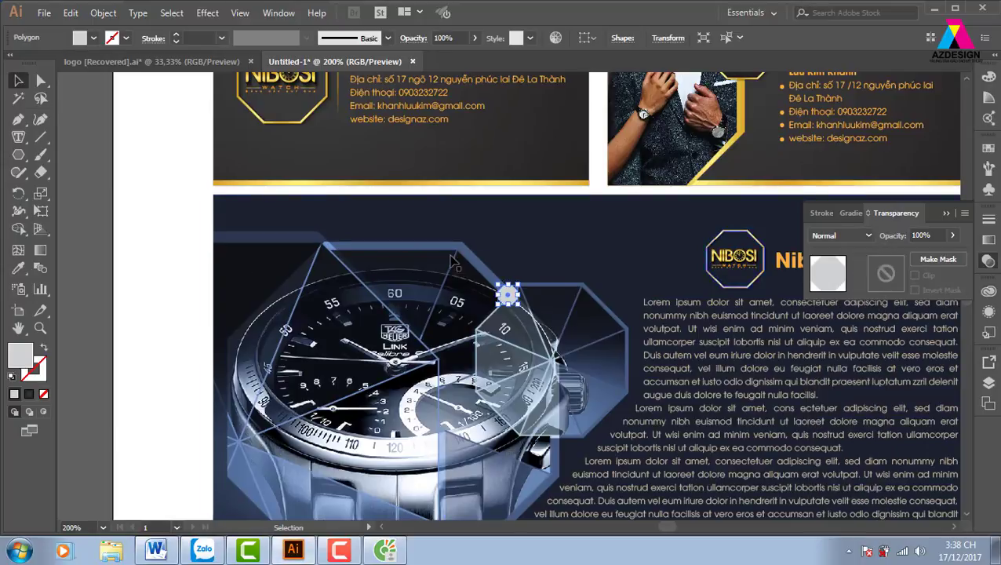
left_click(155, 247)
Step: Alt-drag copies of the small octagon onto the lower and another outline vertex, matching sizes
scroll(148, 233, "down", 3)
left_click_drag(492, 170, 394, 451)
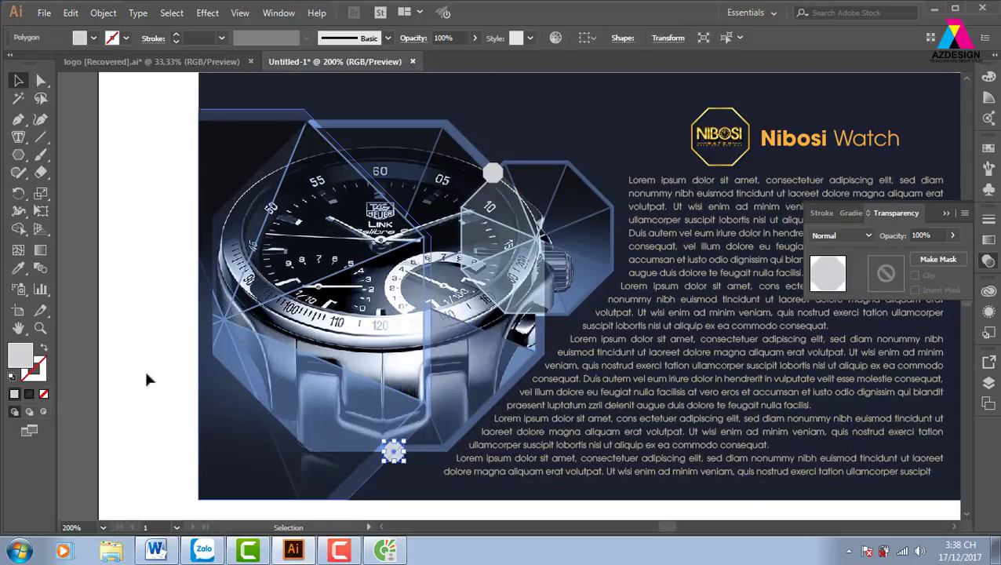
left_click(125, 315)
scroll(167, 351, "down", 2)
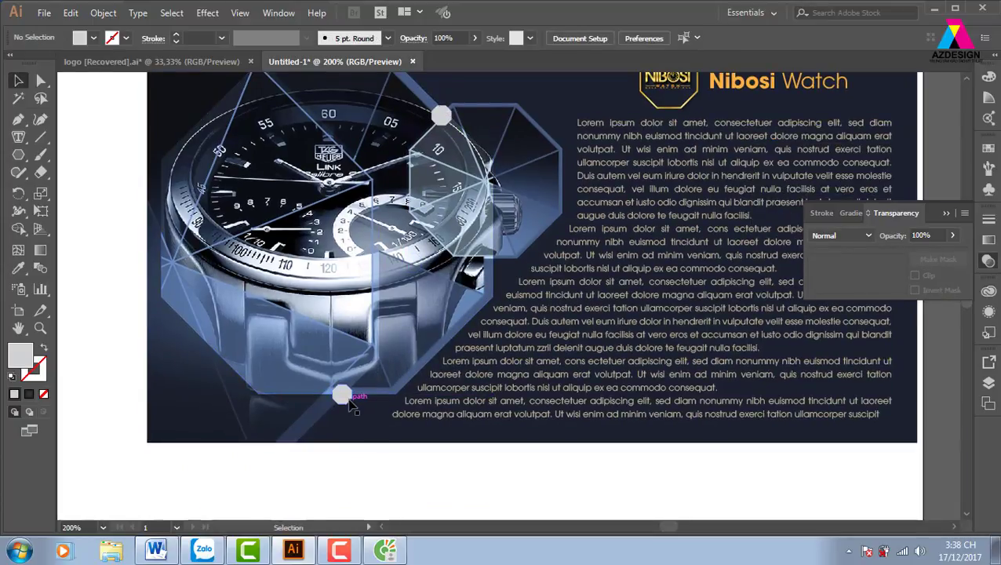
mouse_move(350, 402)
left_mouse_down()
mouse_move(503, 261)
mouse_move(557, 298)
left_mouse_up()
key("z")
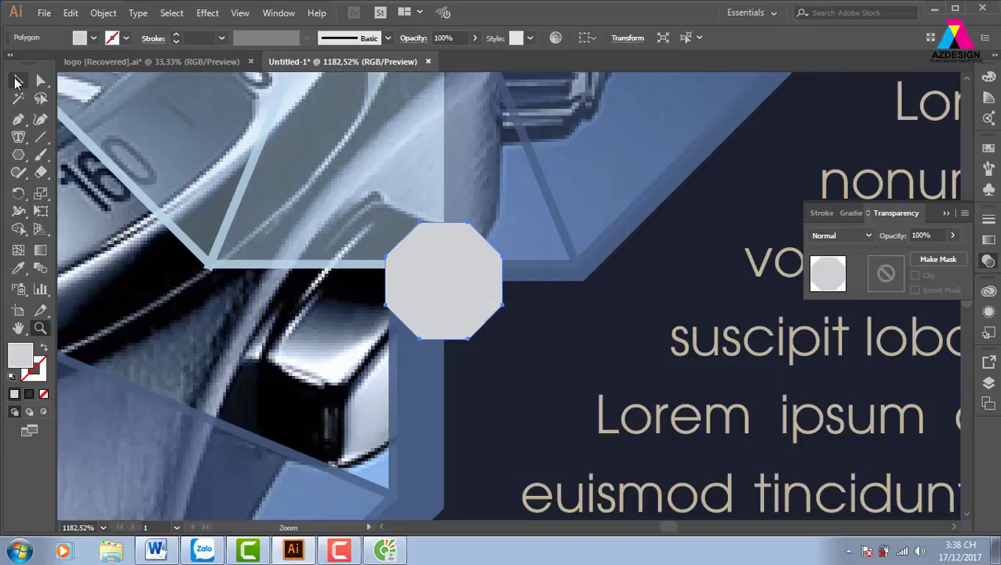
left_click(18, 80)
left_click_drag(502, 224, 494, 228)
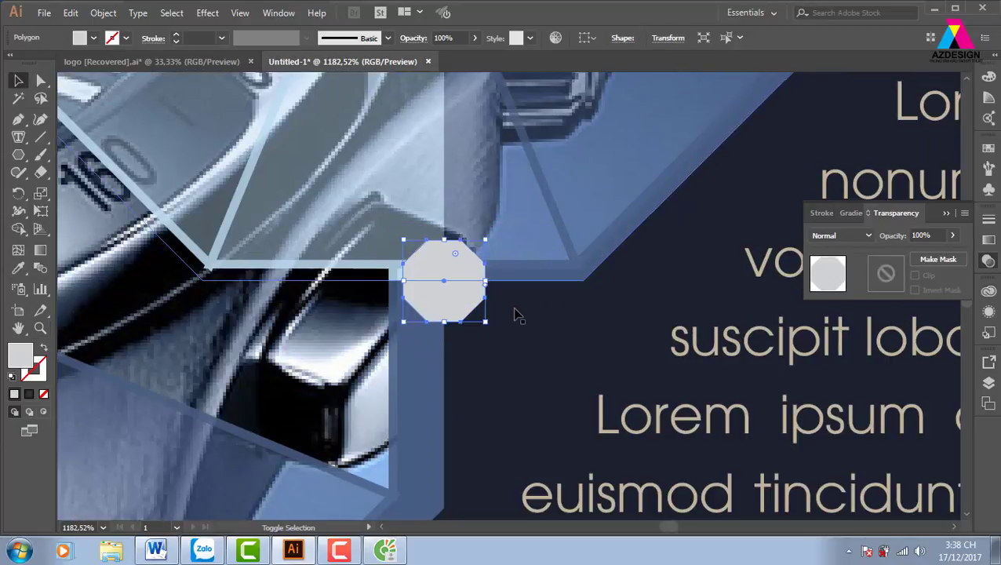
key("ctrl+minus")
key("ctrl+minus")
key("ctrl+minus")
key("ctrl+minus")
key("ctrl+minus")
key("ctrl+minus")
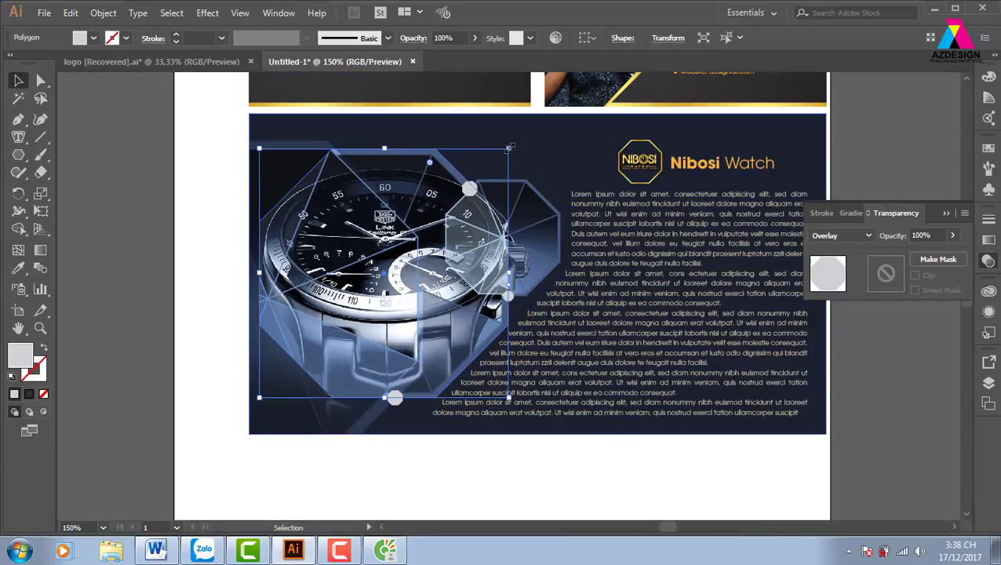
Step: Resize the large octagon outline so its vertices meet the small accent octagons
left_click_drag(508, 149, 504, 152)
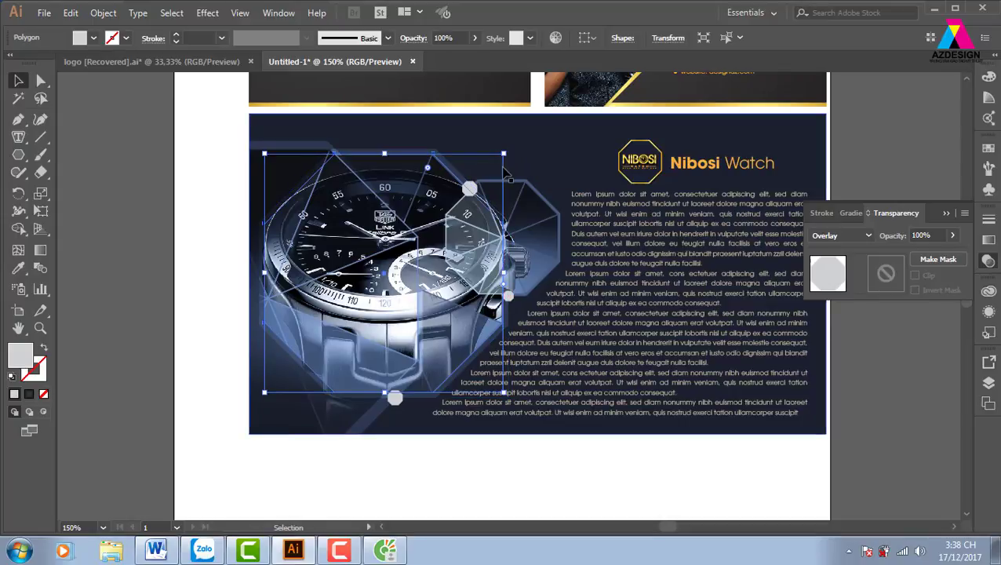
scroll(504, 172, "up", 1)
scroll(518, 176, "up", 1)
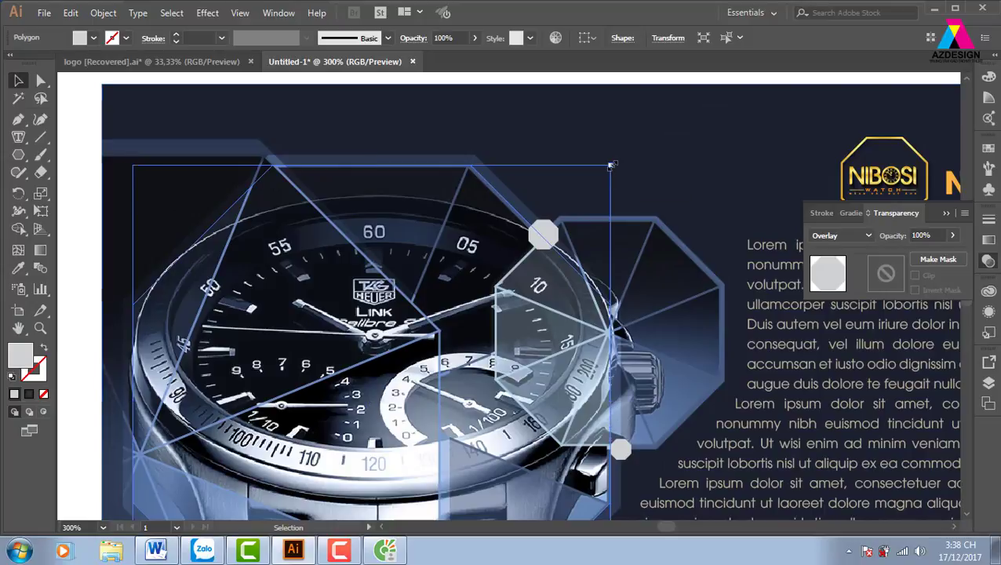
left_click_drag(611, 166, 628, 157)
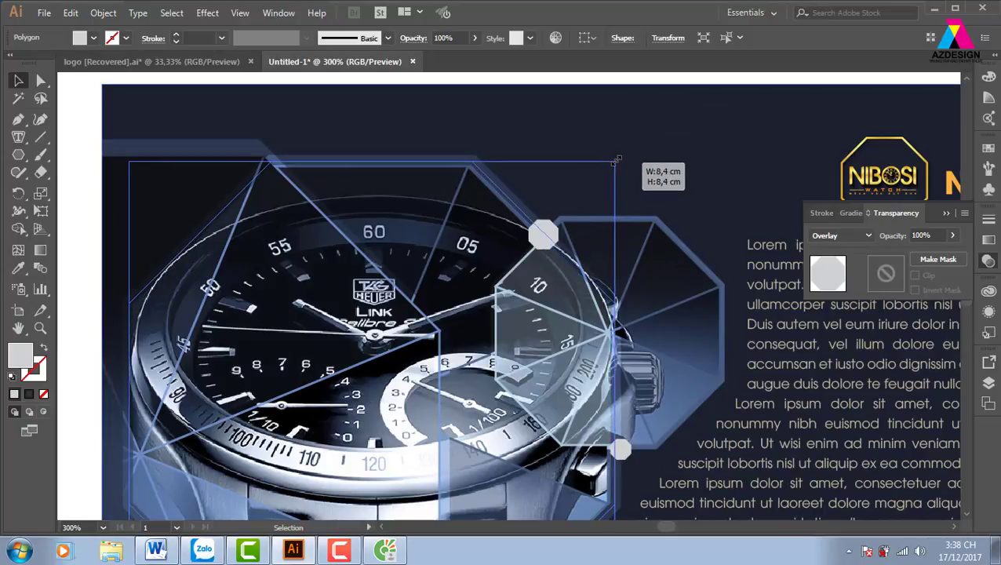
left_click(514, 186)
scroll(565, 208, "down", 1)
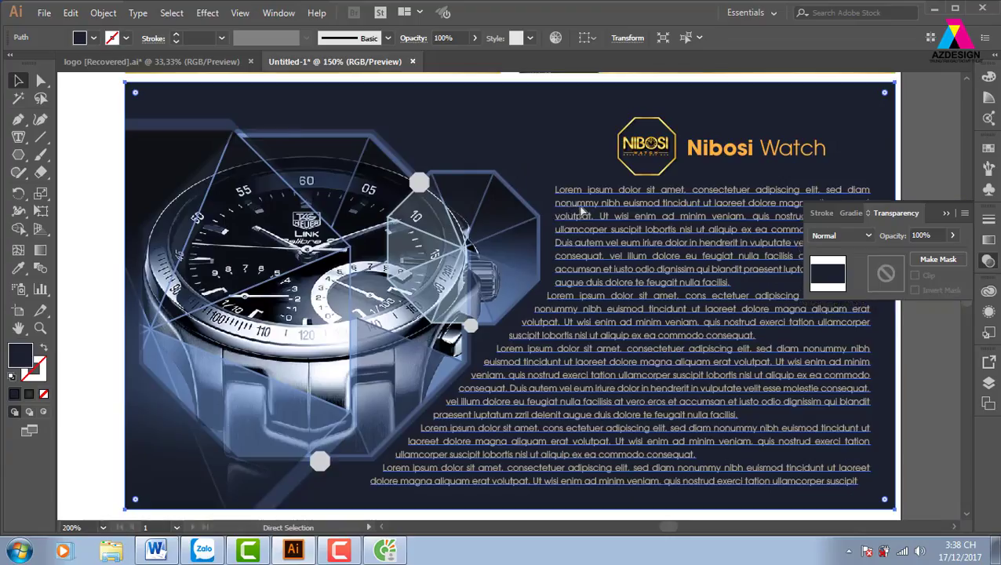
scroll(553, 392, "down", 1)
left_click(553, 460)
key("z")
left_click_drag(324, 179, 782, 440)
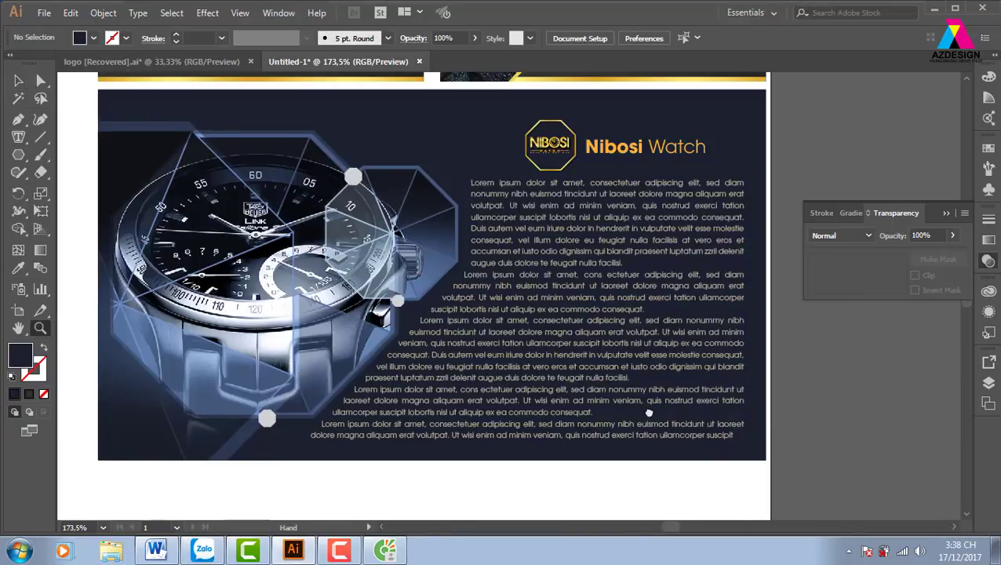
left_click_drag(649, 413, 630, 403)
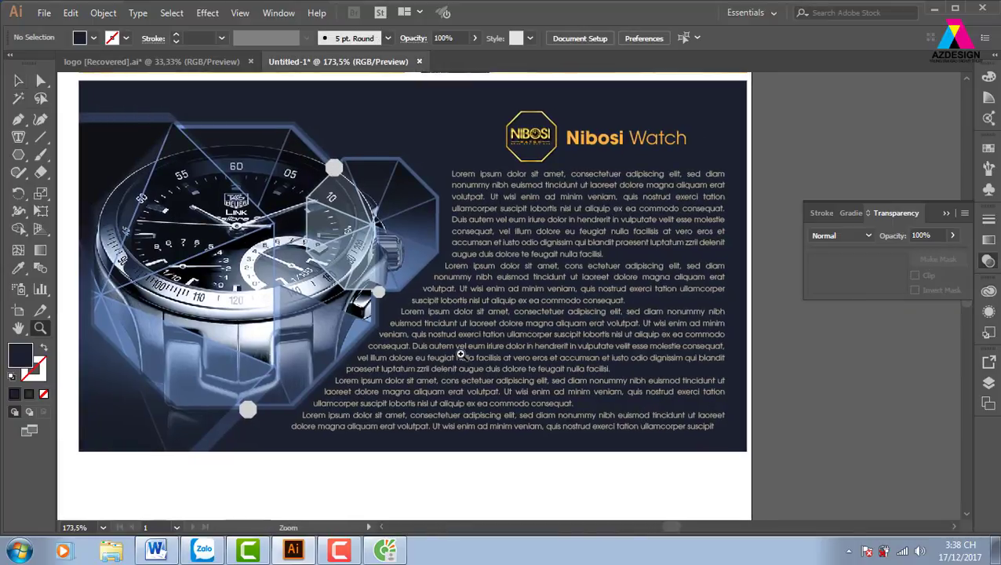
Step: Delete the body text from 'sed diam' to the end, leaving a one-line final paragraph
double_click(584, 345)
left_click_drag(401, 312, 685, 406)
left_click_drag(560, 380, 748, 466)
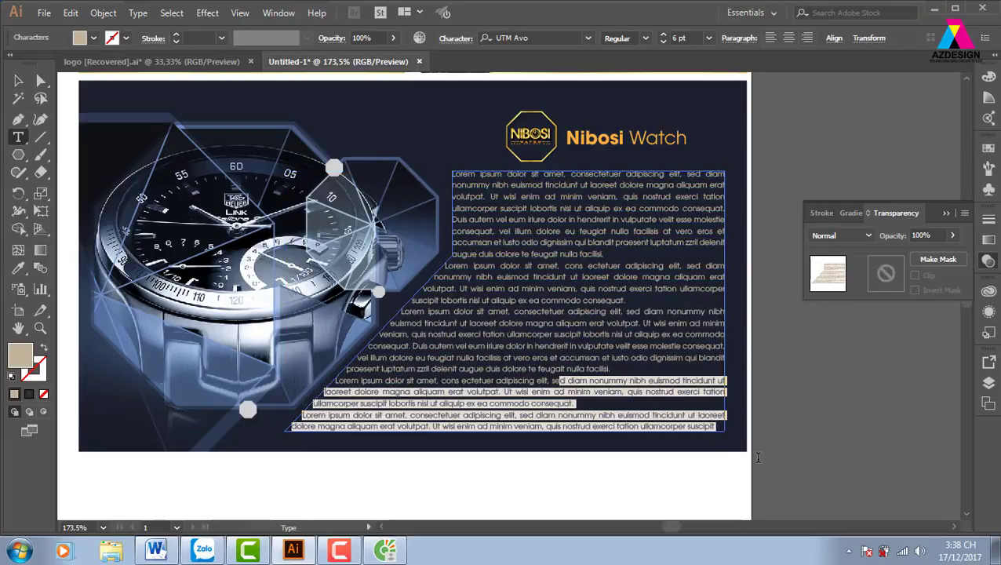
key("Delete")
key("Escape")
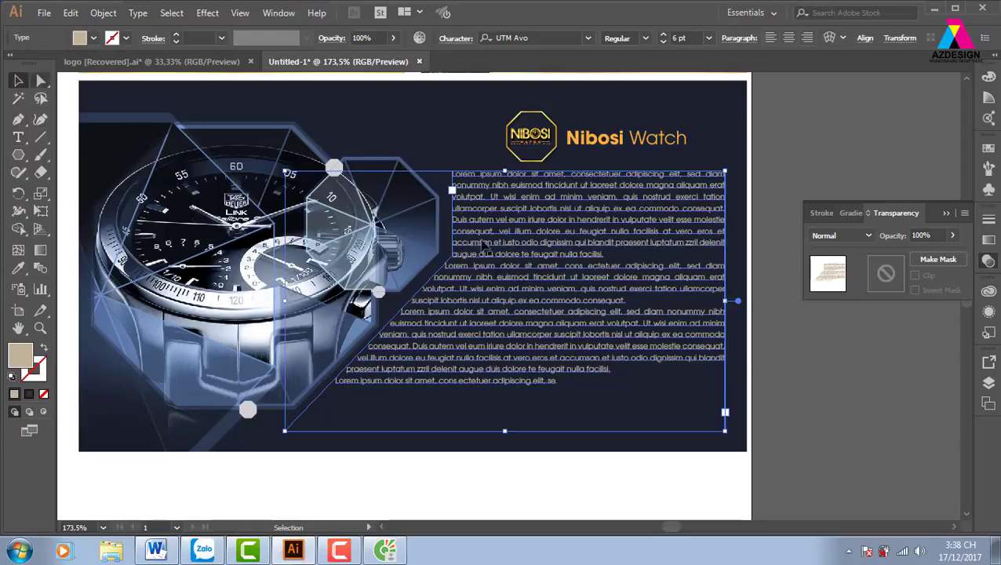
left_click(816, 442)
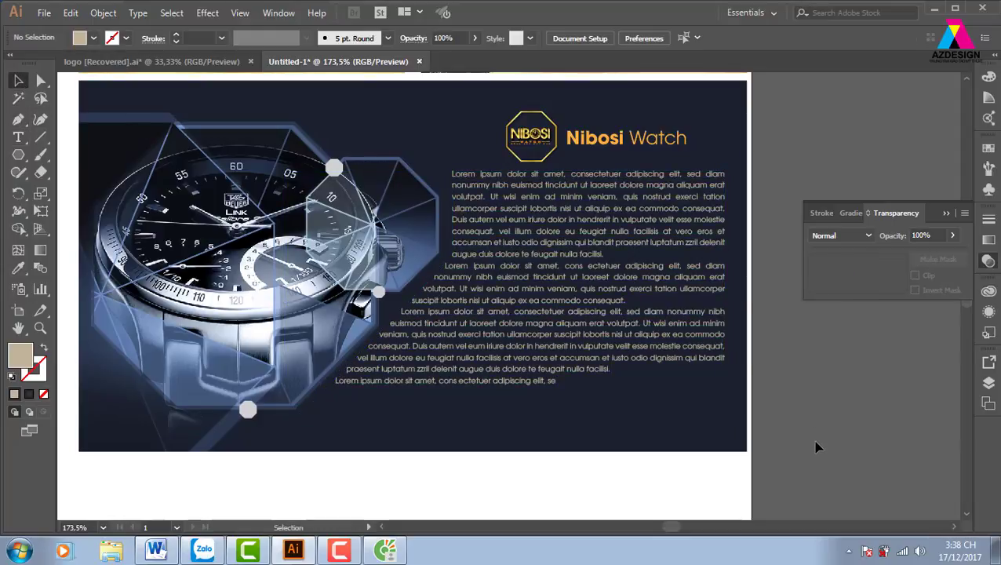
left_click_drag(579, 342, 651, 362)
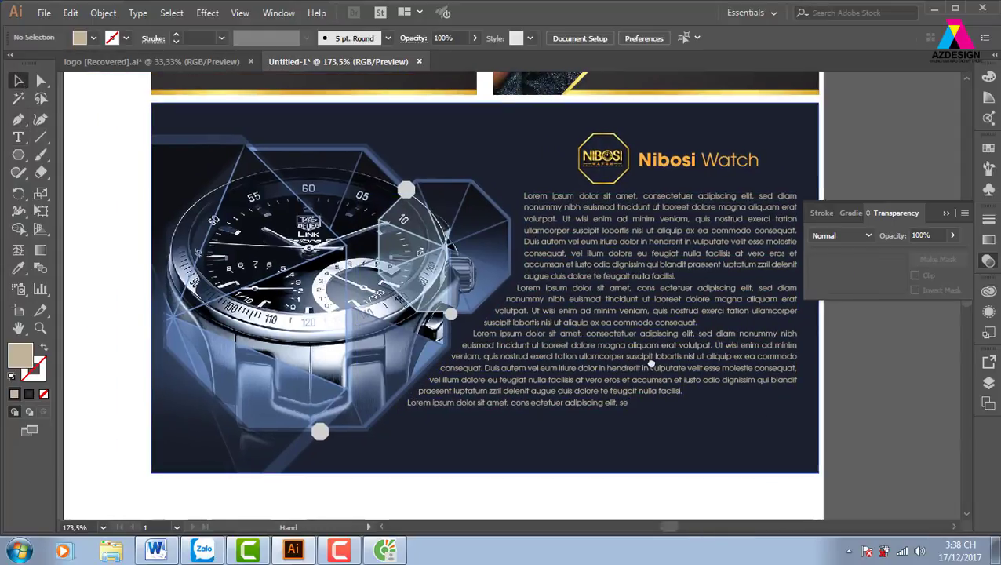
key("ctrl+minus")
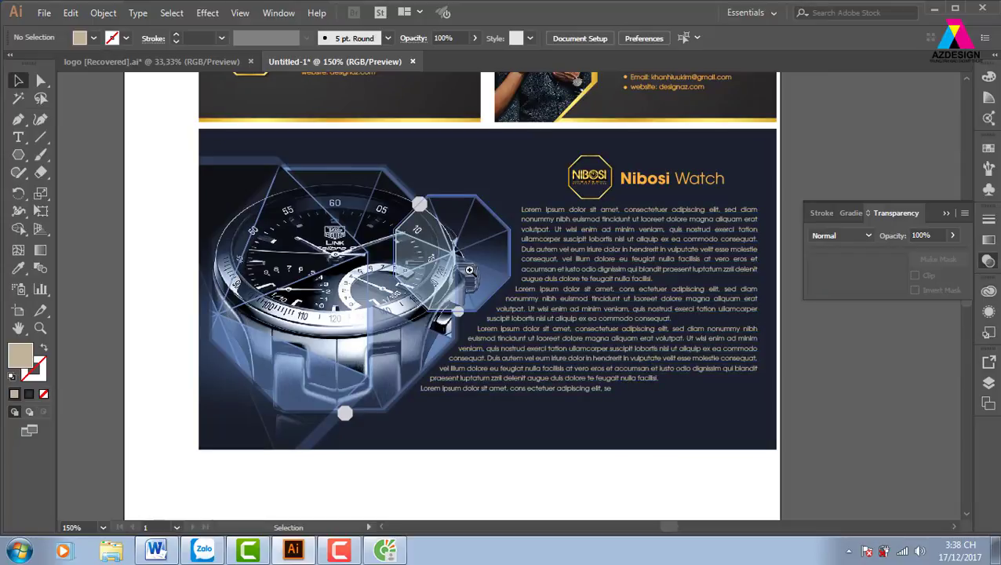
Step: Add a smaller navy-filled copy inside the top grey octagon, forming a ring
key("z")
left_click_drag(393, 171, 514, 285)
key("v")
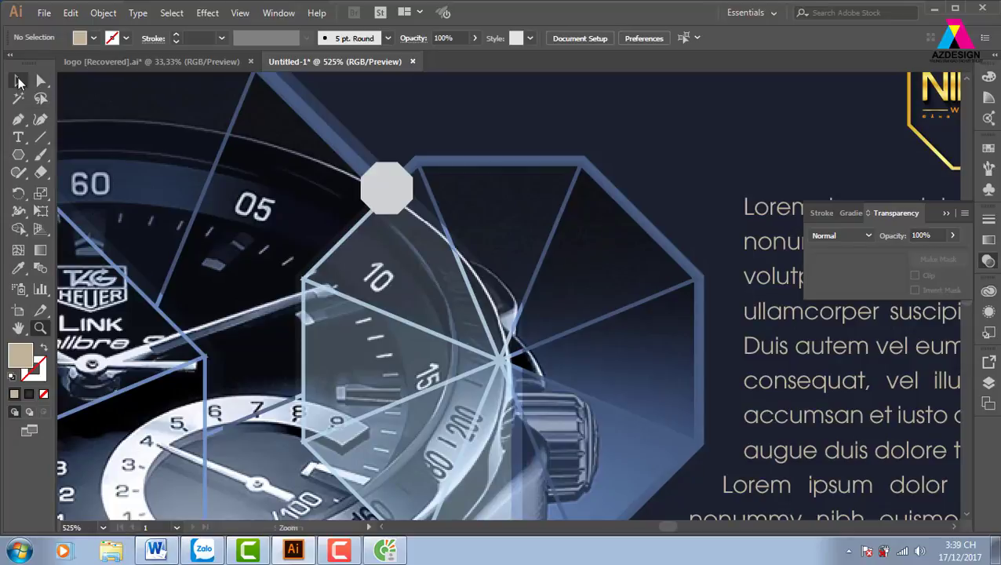
left_click(406, 184)
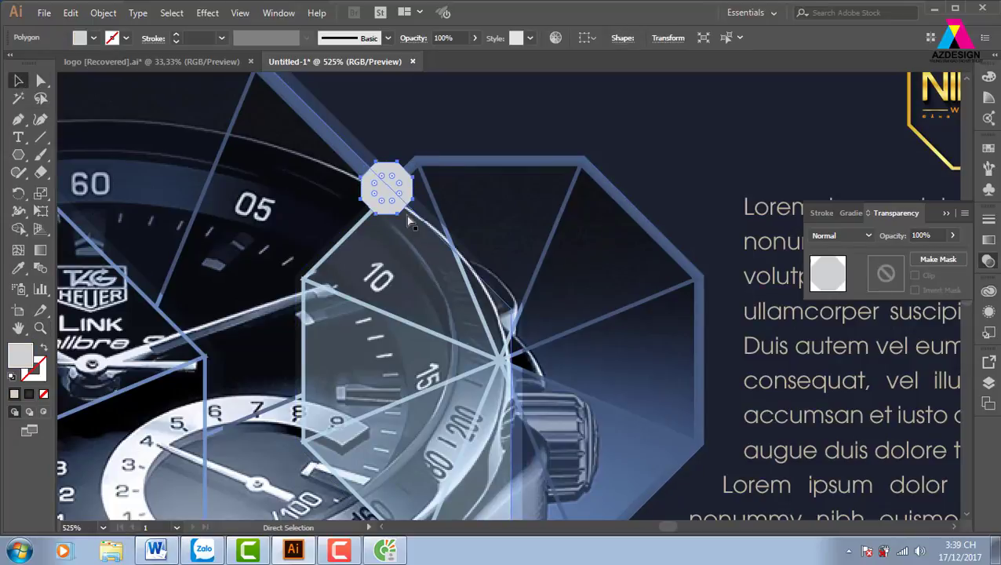
left_click_drag(416, 159, 418, 164)
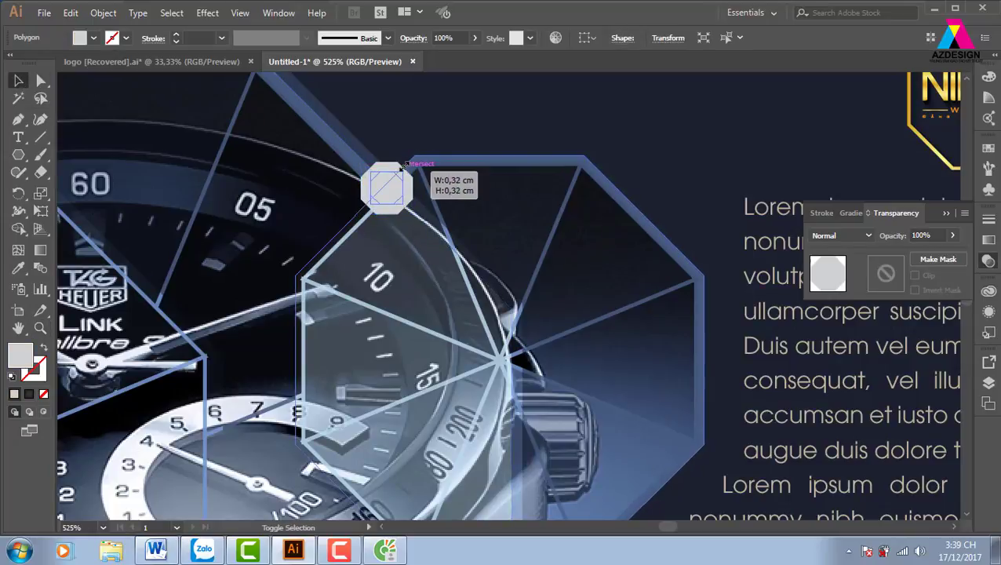
key("i")
left_click(753, 114)
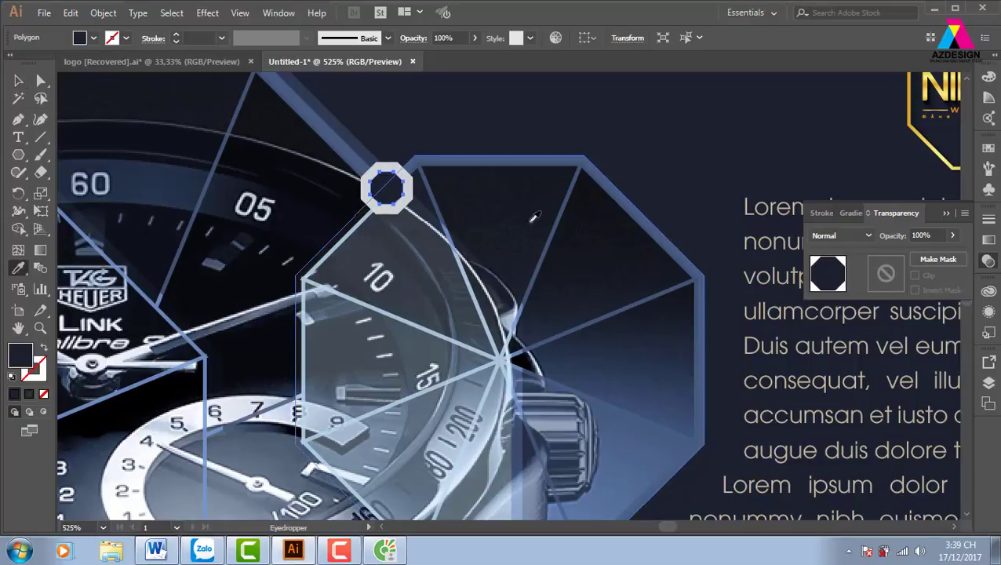
key("v")
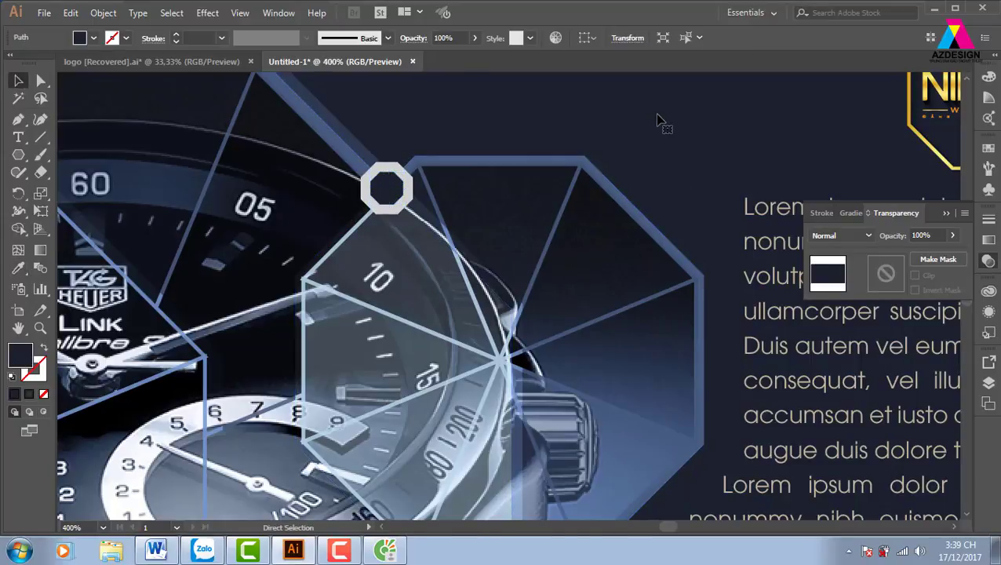
key("ctrl+0")
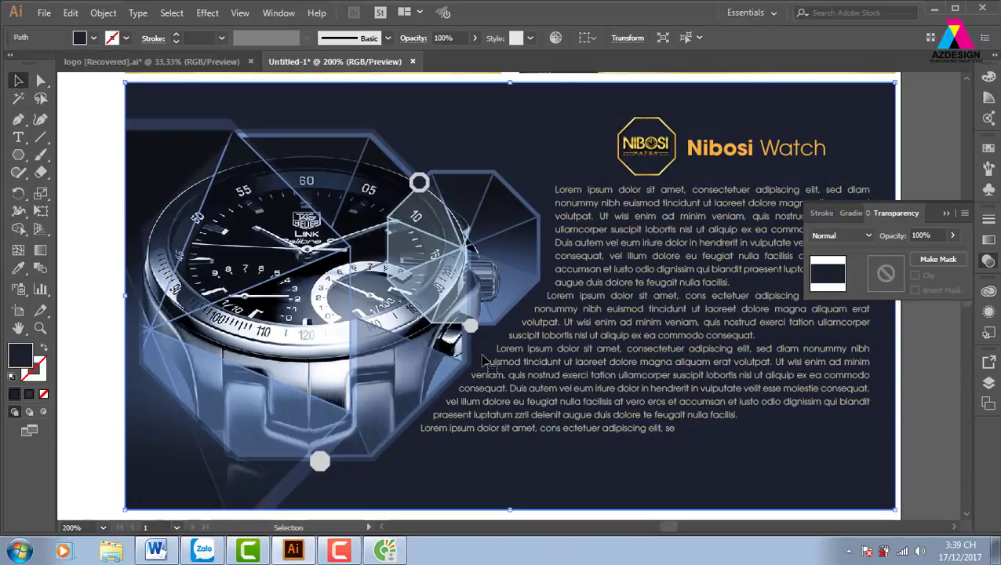
Step: Add a navy-filled inner copy to the octagon beside the watch crown
key("z")
left_click_drag(612, 403, 353, 236)
left_click_drag(368, 272, 488, 370)
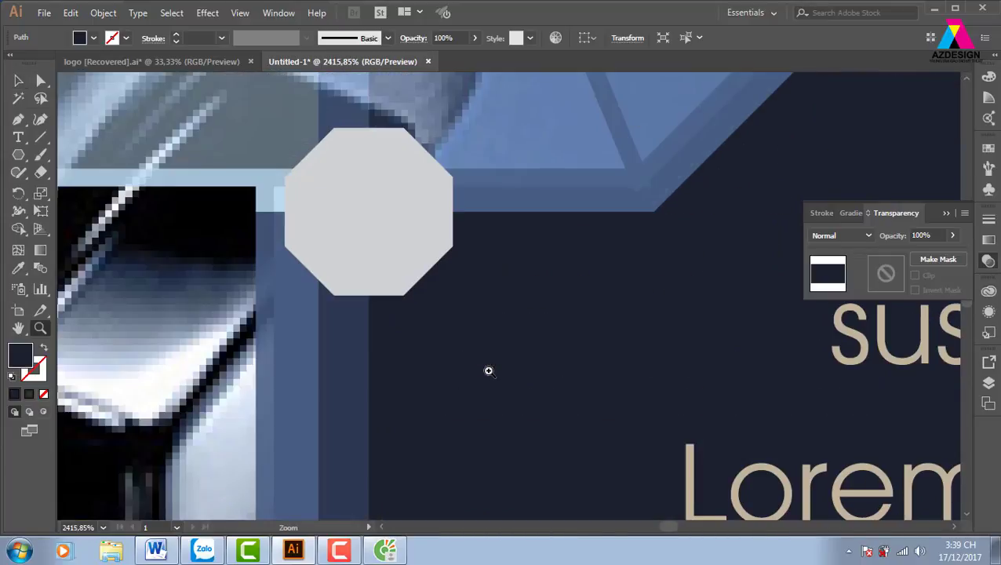
key("v")
left_click(379, 236)
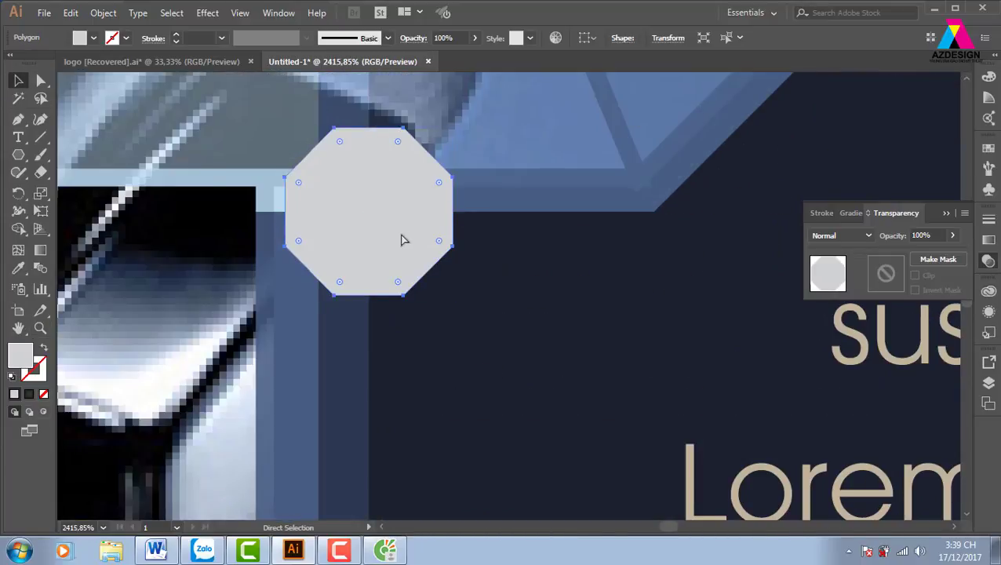
left_click_drag(453, 128, 425, 156)
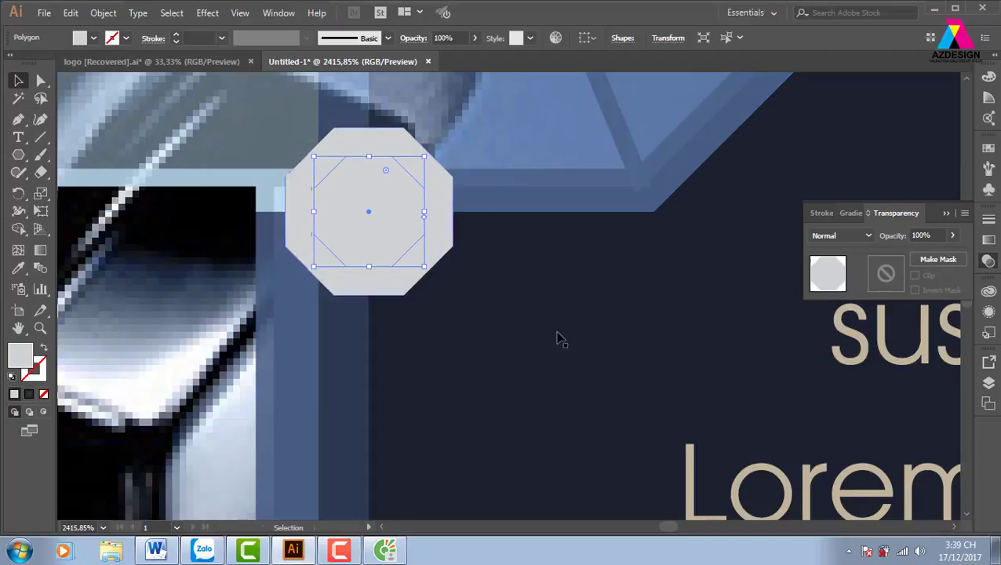
key("i")
left_click(659, 353)
left_click(18, 80)
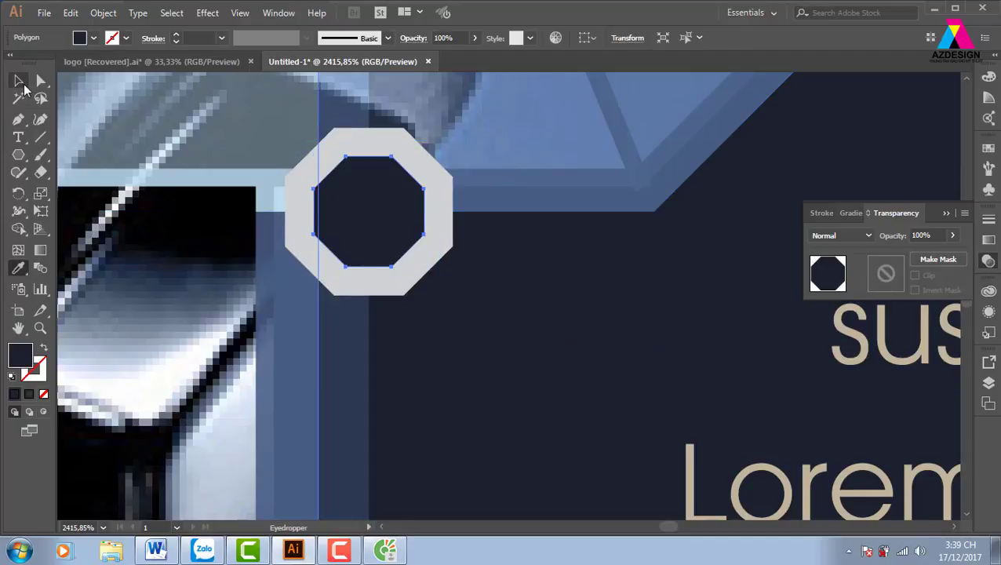
key("ctrl+1")
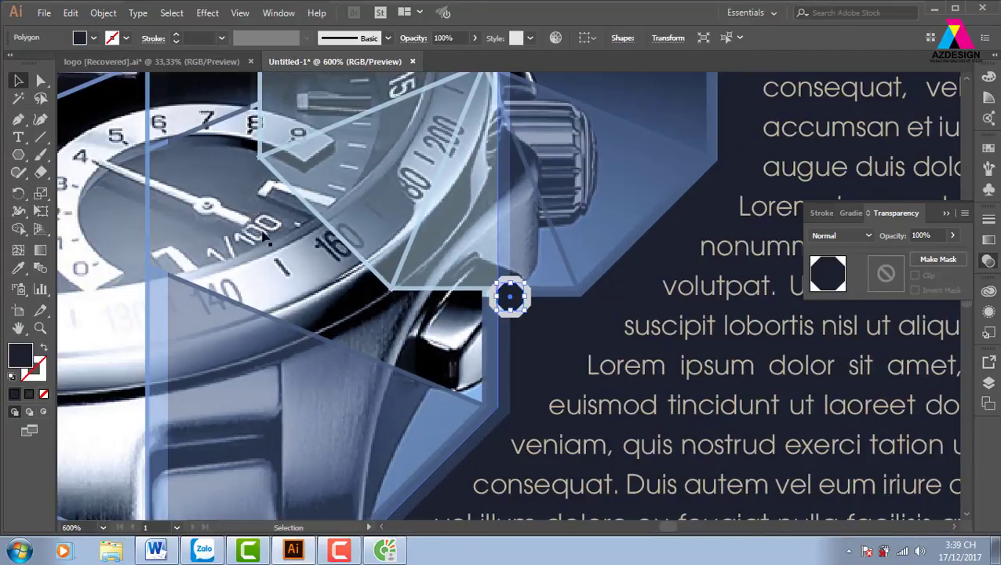
Step: Fill the lower-corner octagon's inner shape with the navy background colour
scroll(357, 196, "up", 5)
left_click_drag(356, 196, 490, 157)
left_click(227, 400)
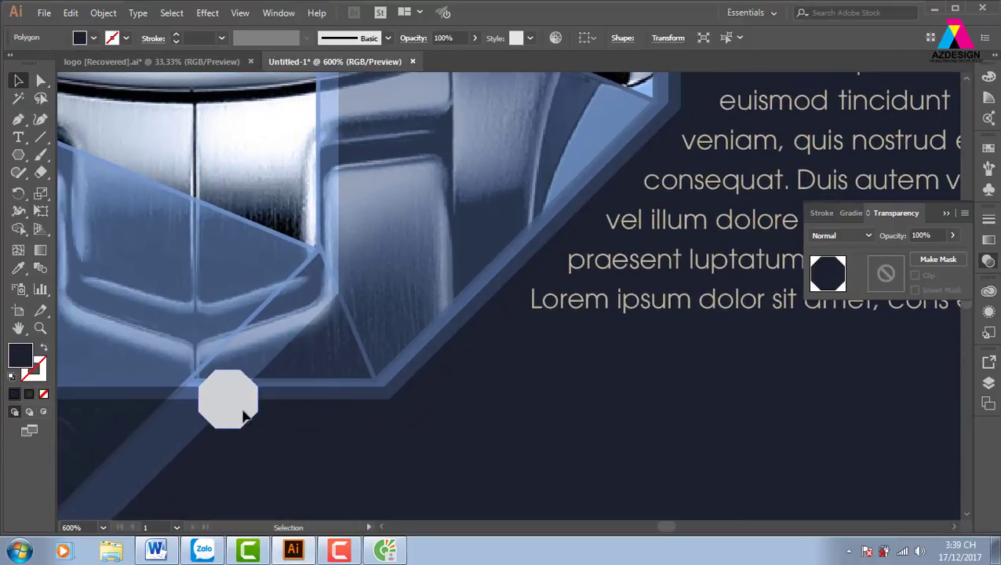
key("v")
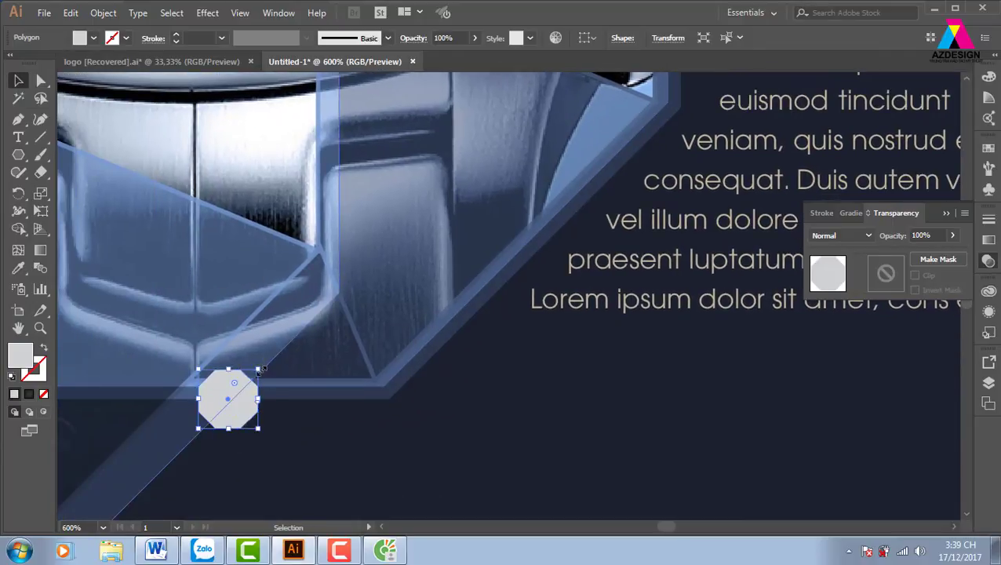
key("i")
left_click(580, 409)
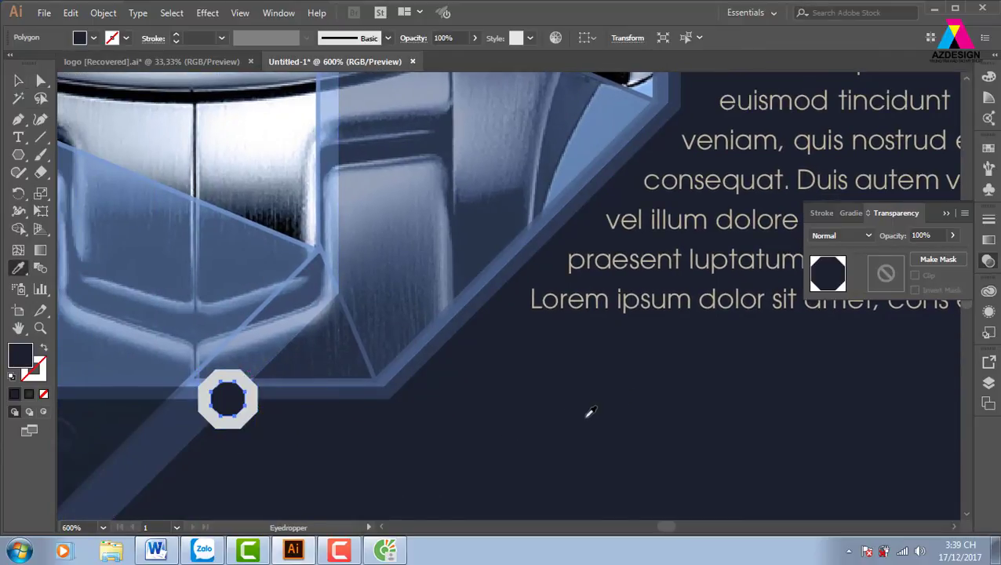
key("ctrl+minus")
key("ctrl+minus")
key("ctrl+minus")
key("ctrl+minus")
key("ctrl+minus")
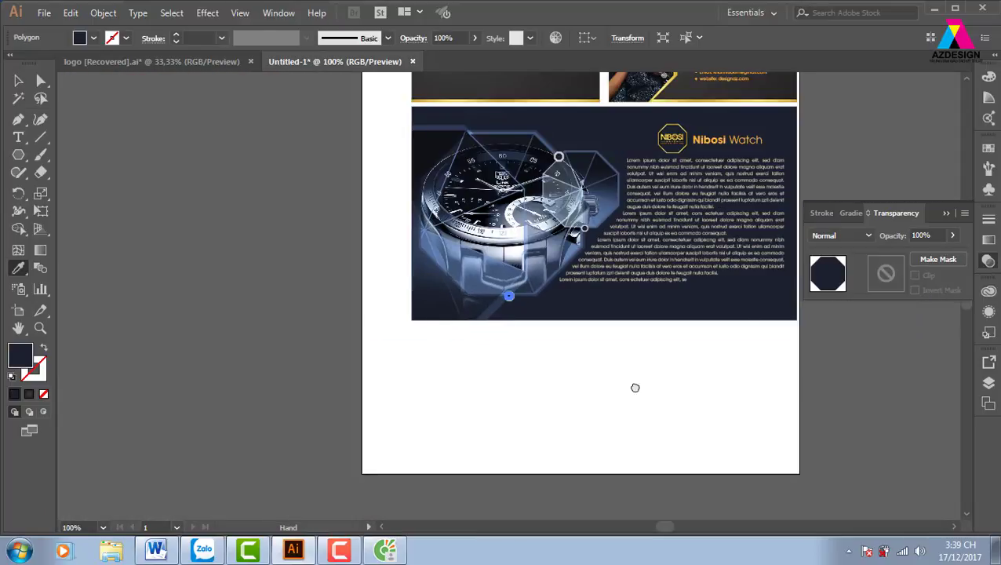
scroll(612, 384, "right", 2)
left_click(19, 81)
left_click(183, 239)
scroll(438, 411, "right", 3)
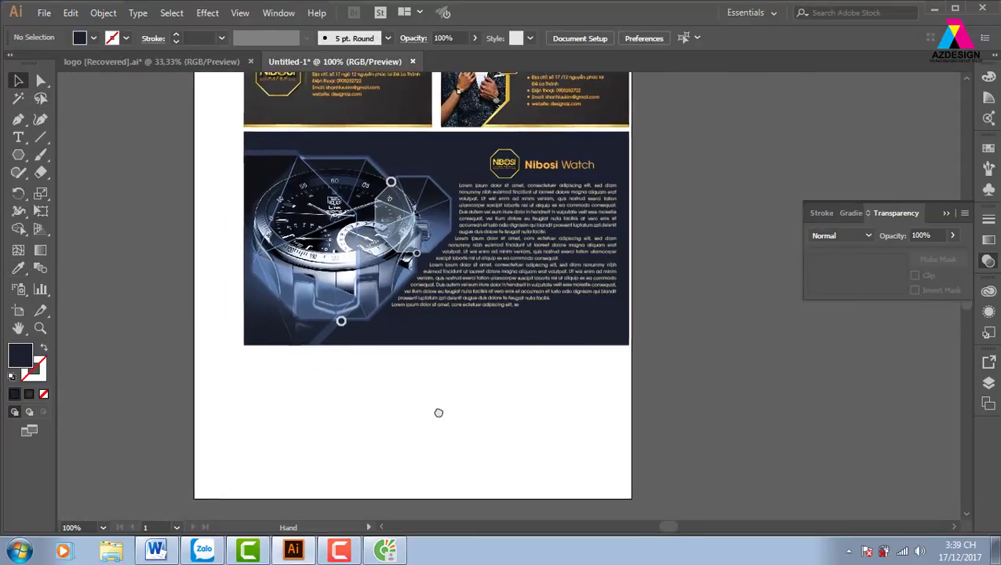
scroll(438, 412, "up", 2)
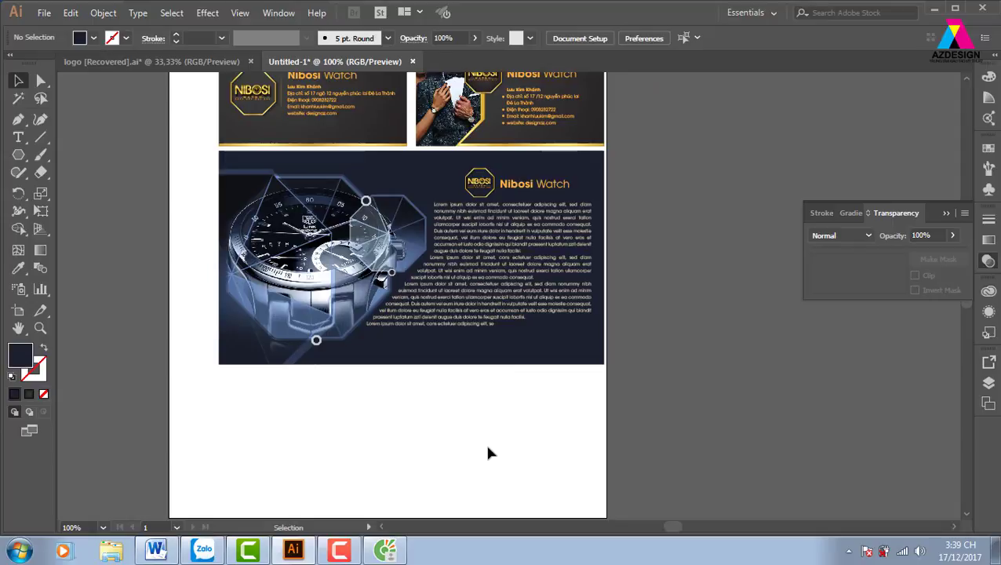
scroll(479, 329, "up", 2)
scroll(479, 330, "right", 1)
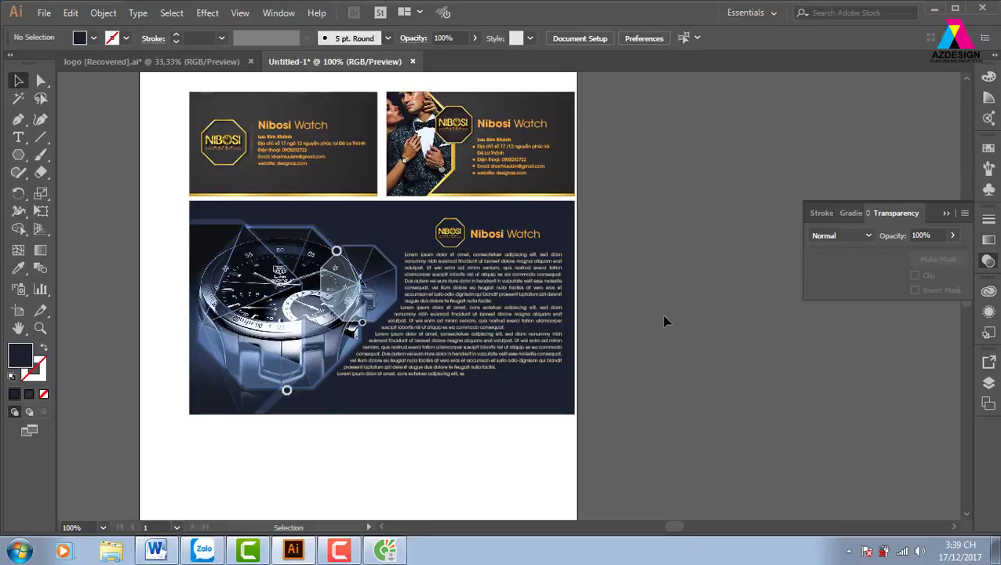
left_click(24, 144)
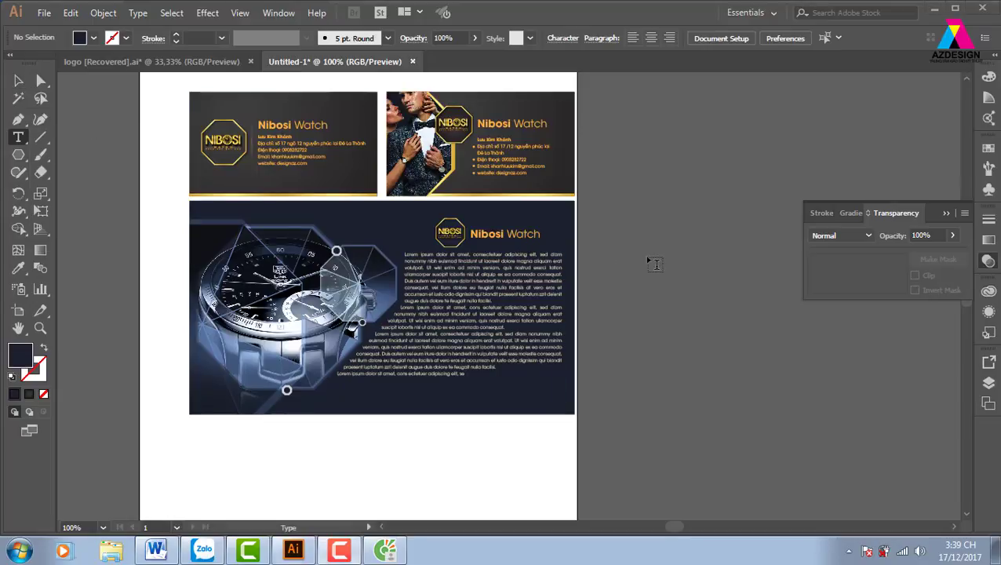
left_click(18, 81)
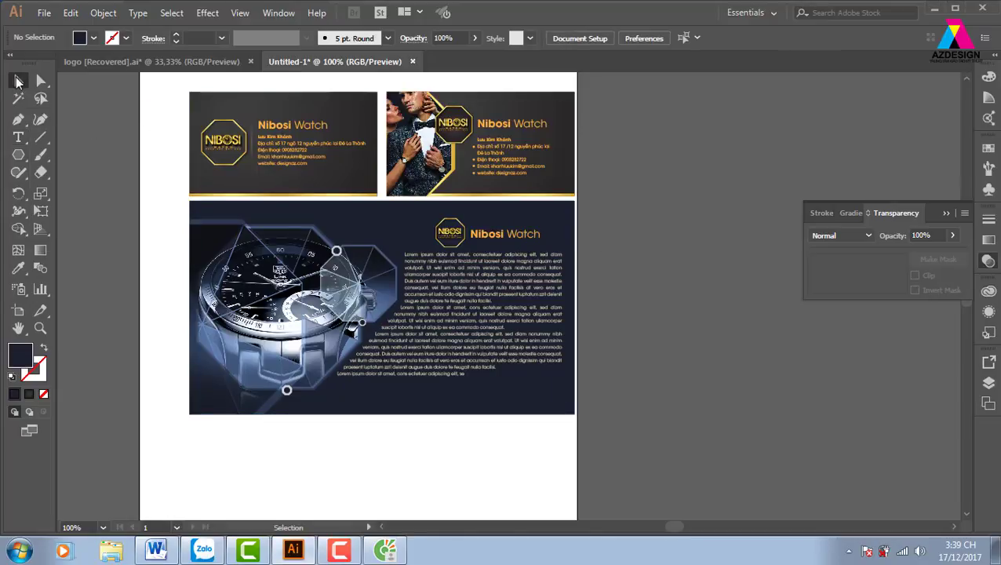
key("ctrl+equal")
key("ctrl+equal")
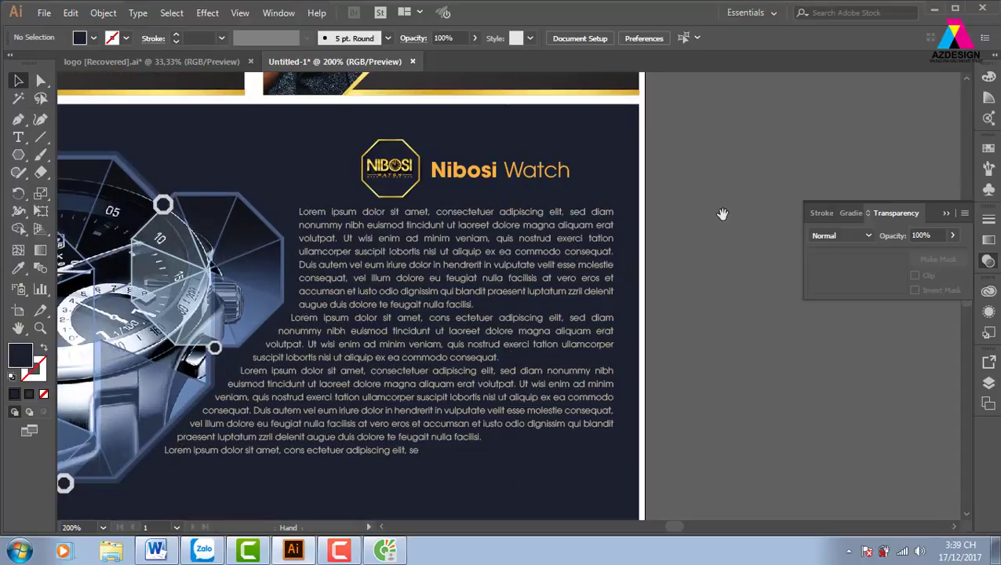
left_click_drag(723, 214, 384, 277)
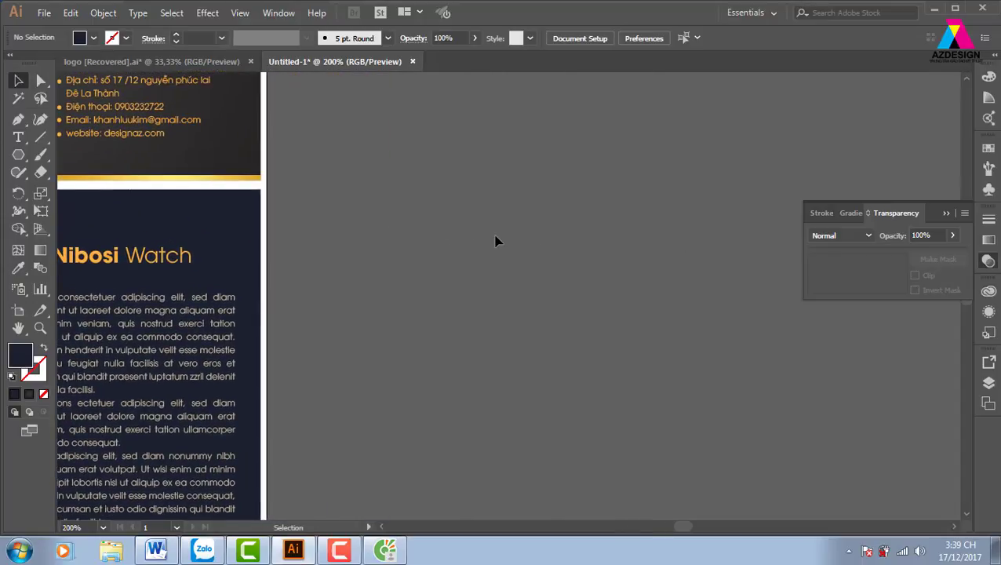
Step: Draw a navy circle 7.9199 cm across with the Ellipse tool
left_click(18, 154)
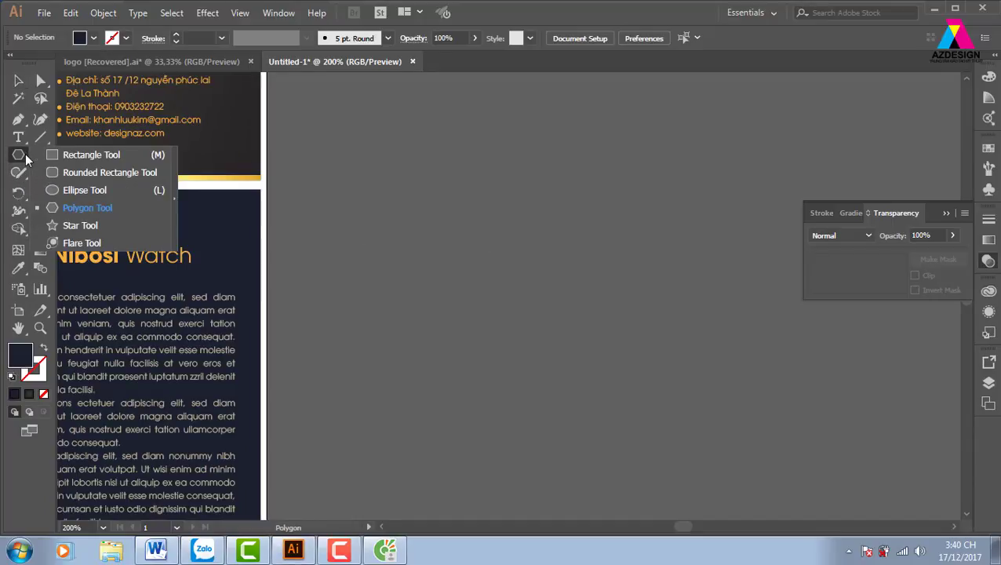
left_click(76, 190)
left_click_drag(397, 175, 728, 504)
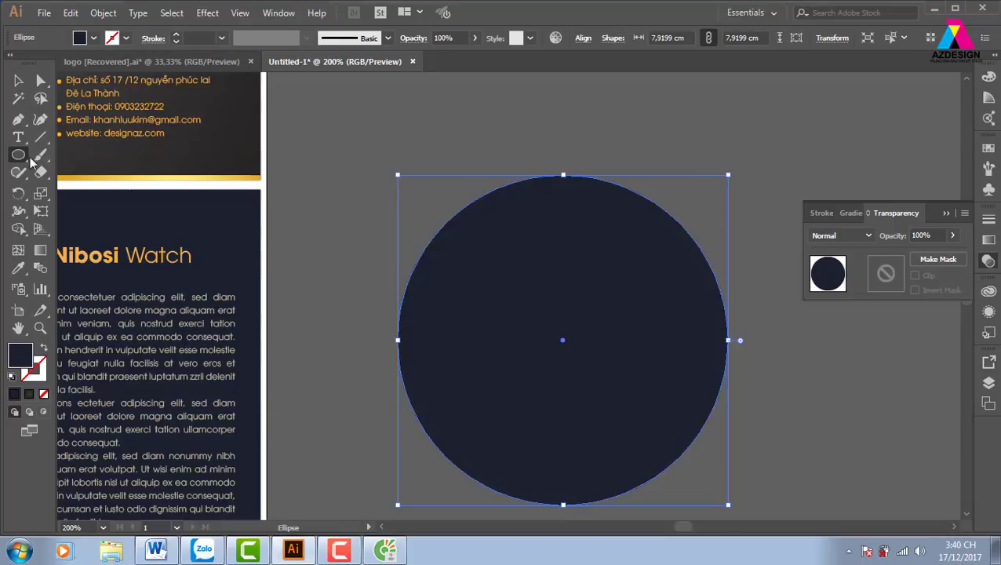
Step: Reposition the large navy circle on the blank pasteboard beside the cards and reselect it
left_click(19, 81)
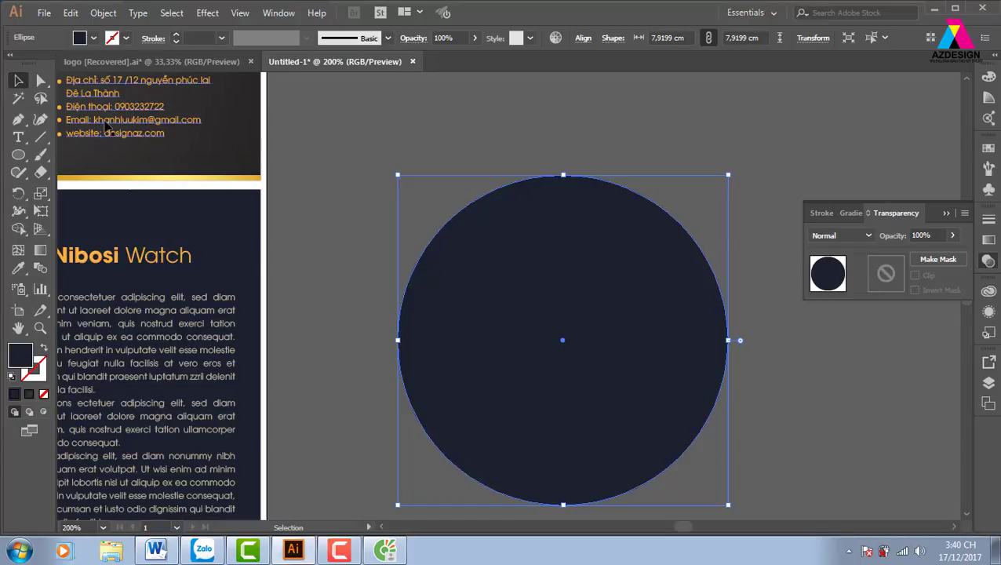
mouse_move(519, 269)
left_mouse_down()
mouse_move(452, 248)
mouse_move(407, 178)
mouse_move(532, 297)
mouse_move(496, 177)
mouse_move(514, 208)
left_mouse_up()
left_click_drag(760, 188, 724, 197)
left_click(724, 198)
left_click(558, 286)
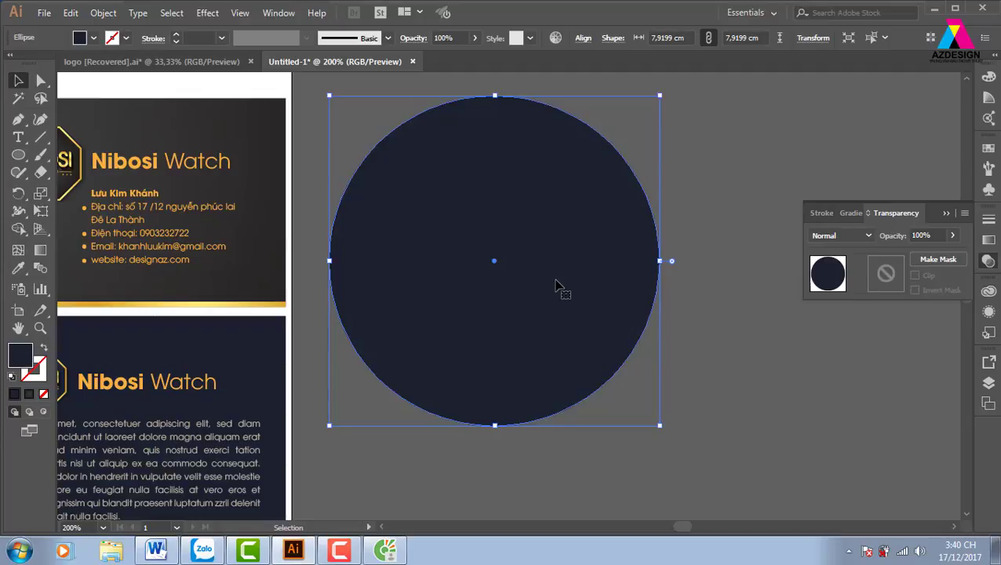
Step: Turn the navy circle's edge into a type path and replace the placeholder with a line of sample letters
left_click(691, 318)
left_click(18, 136)
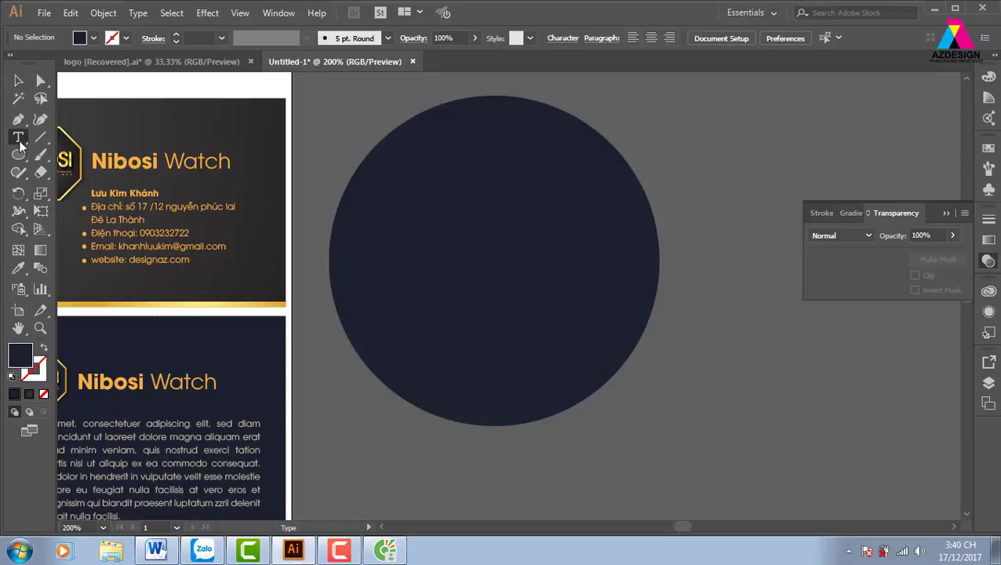
left_click(84, 172)
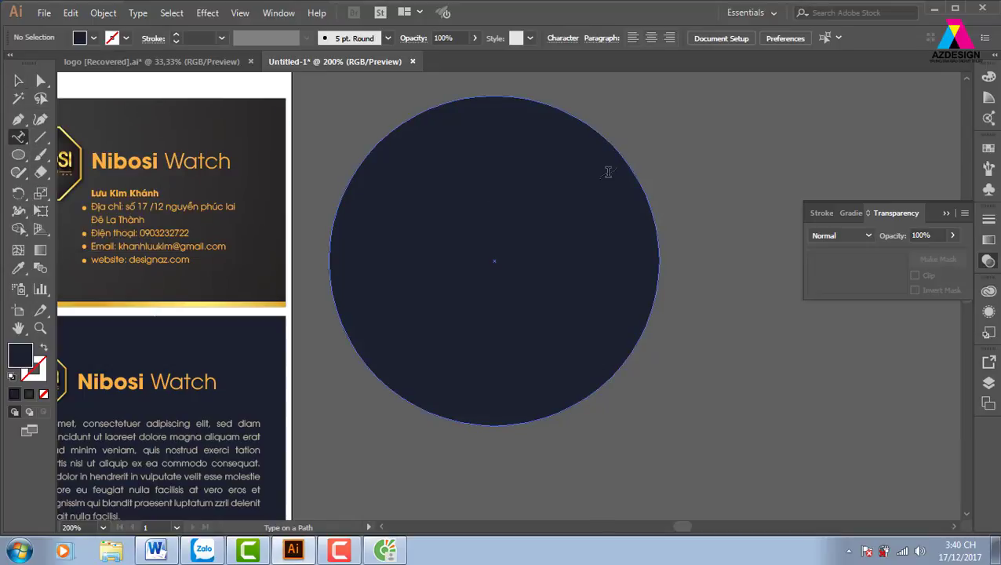
left_click(395, 129)
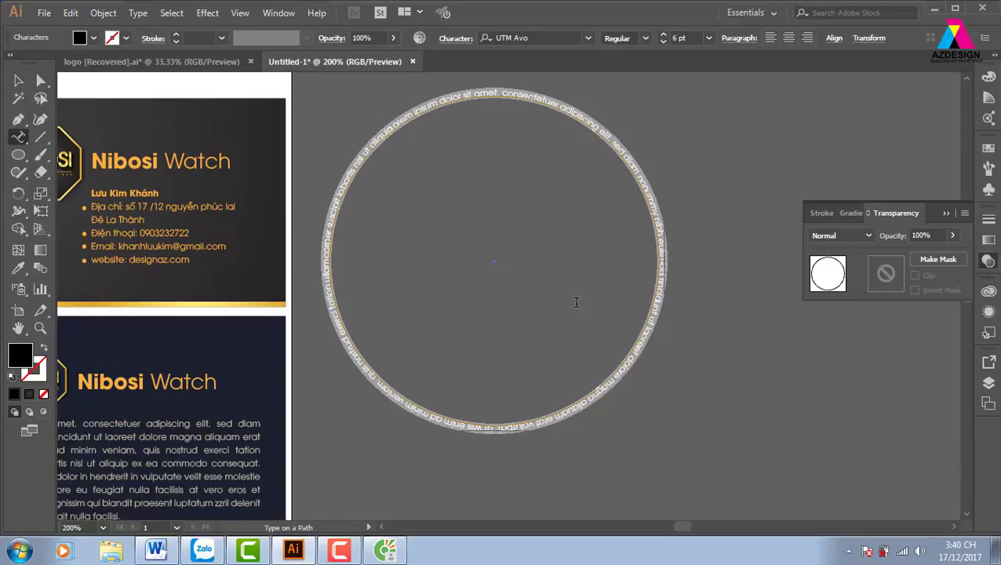
key("Delete")
type("c")
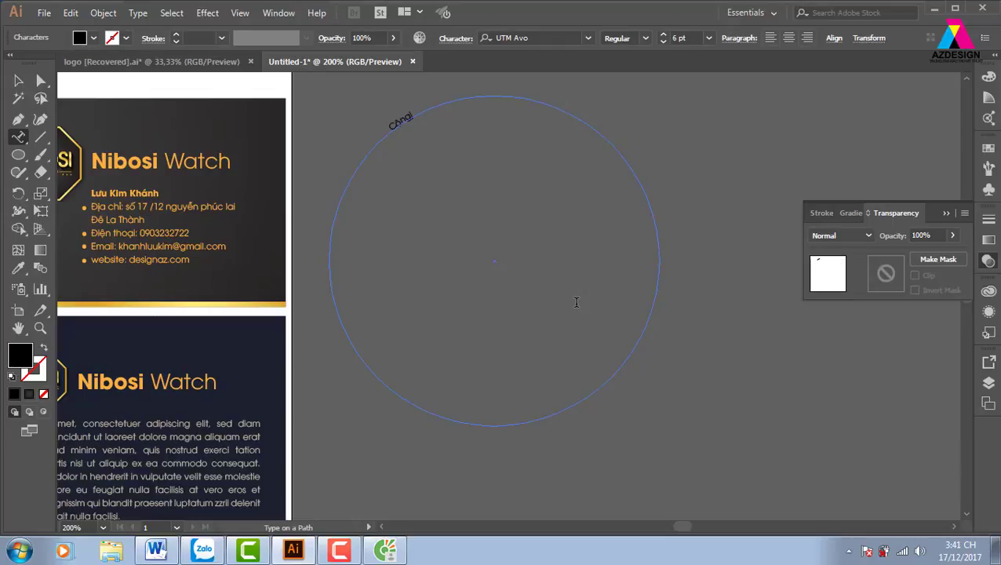
type("sdfdsh")
type("afhsdkjfhdkskjdsahfkdsahfkdsjfh")
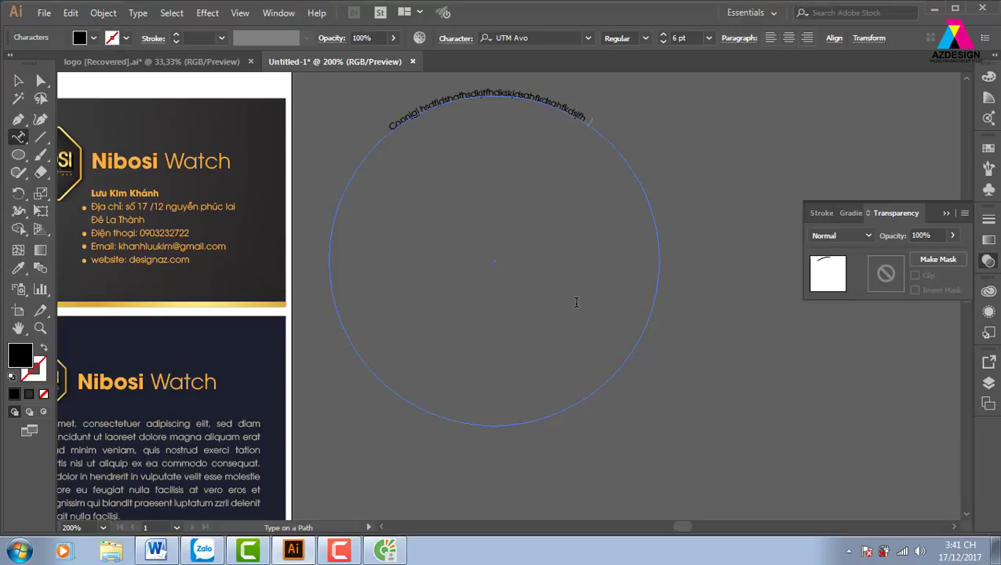
type("dskjfdkjsfhdkjsfhkjdkfkjfklasf")
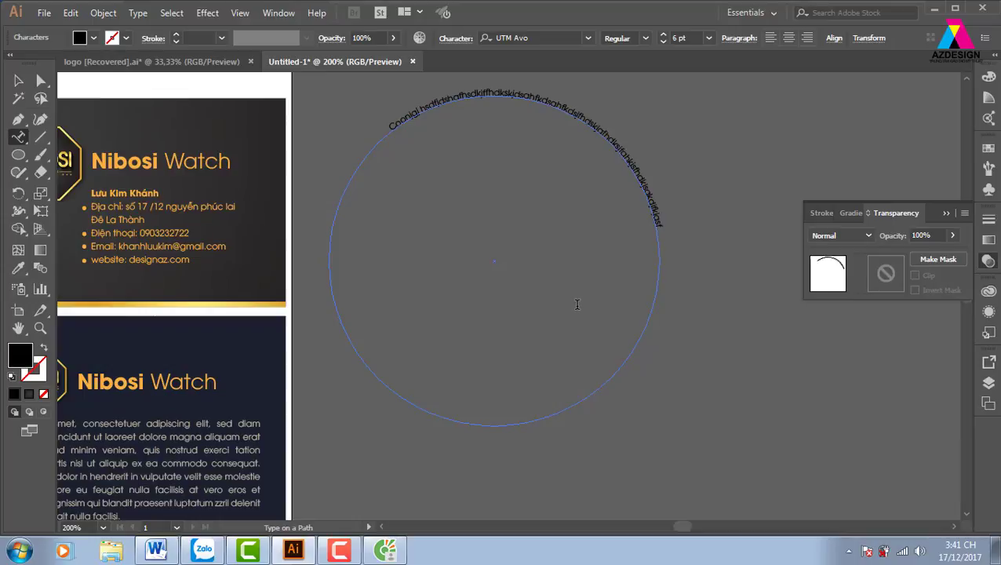
Step: Select all the path text and set its font size to 9 pt, after briefly trying 24 pt
left_click(18, 80)
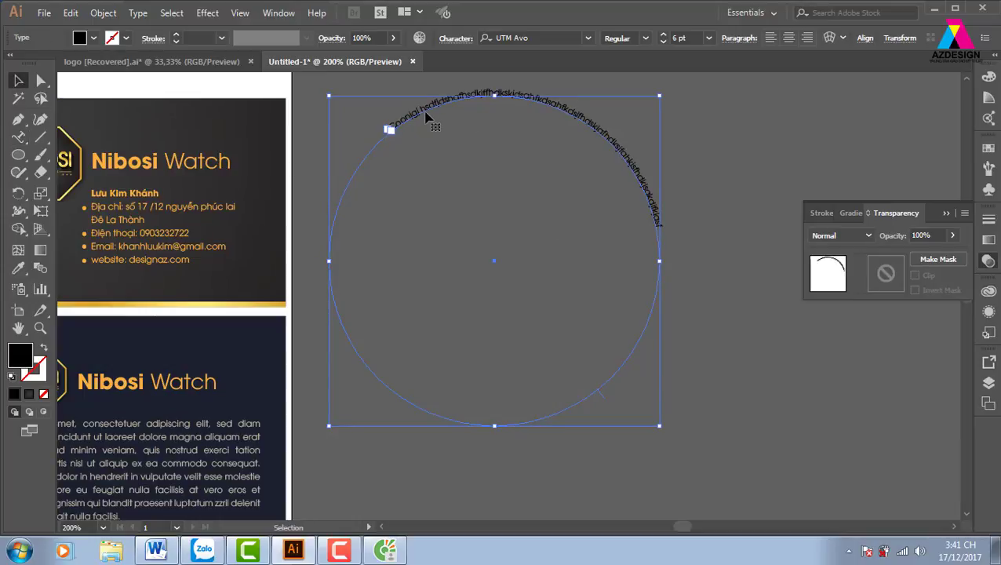
double_click(448, 100)
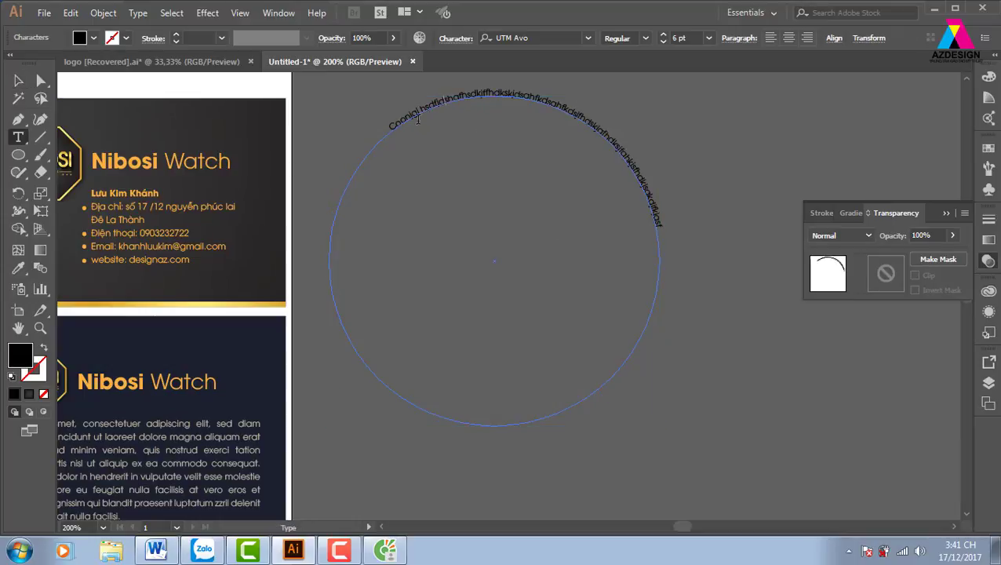
key("ctrl+a")
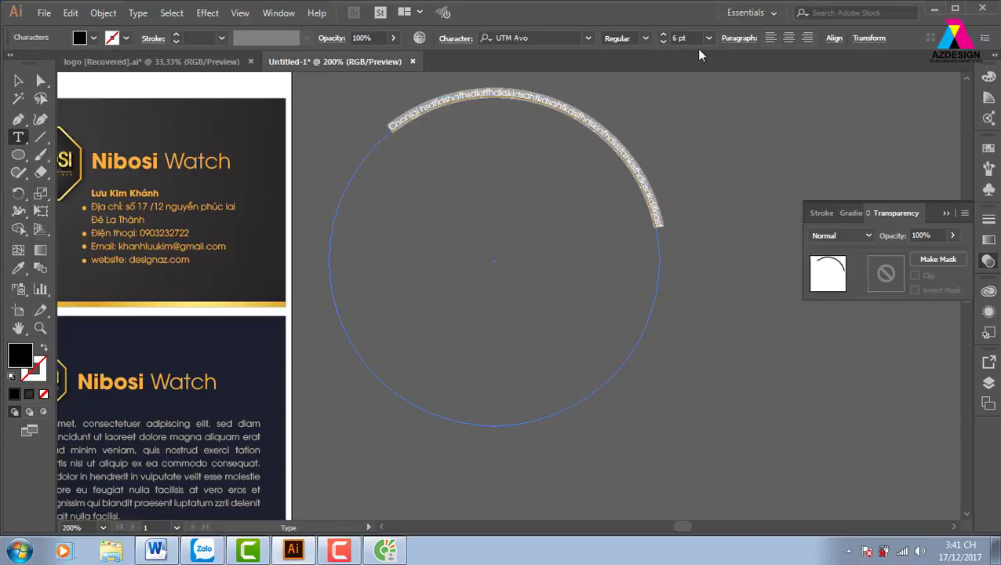
left_click(708, 38)
left_click(729, 231)
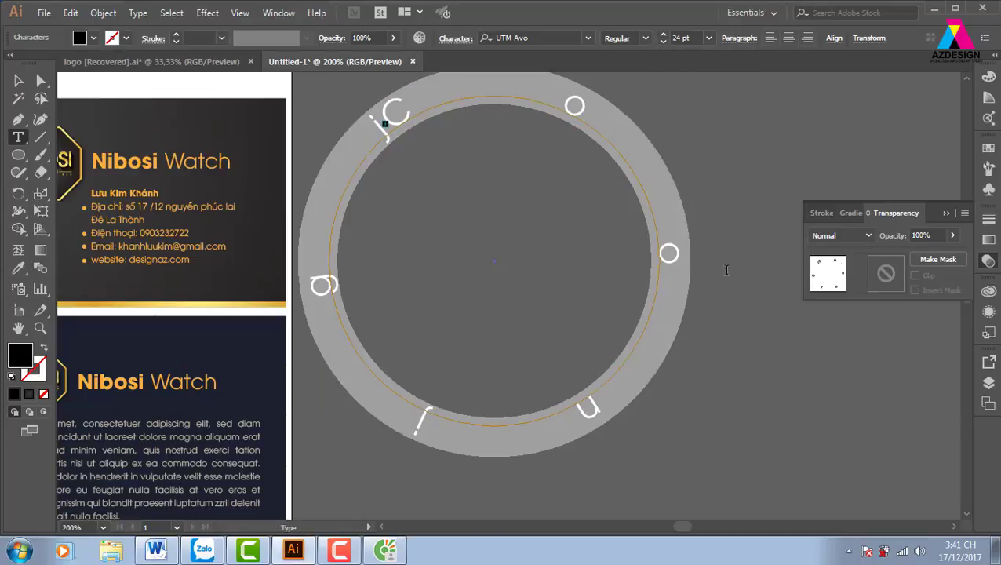
left_click(708, 37)
left_click(729, 124)
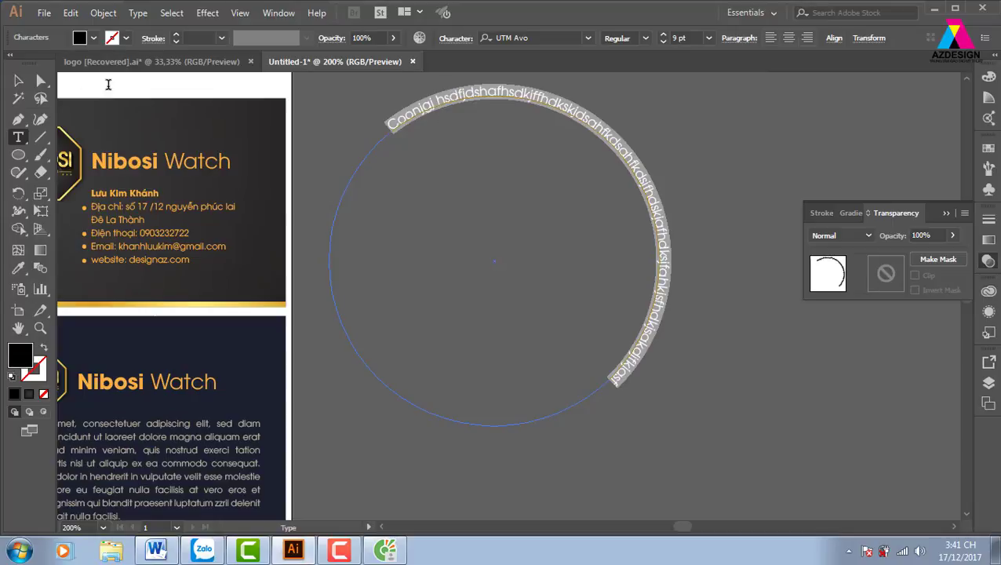
left_click(19, 81)
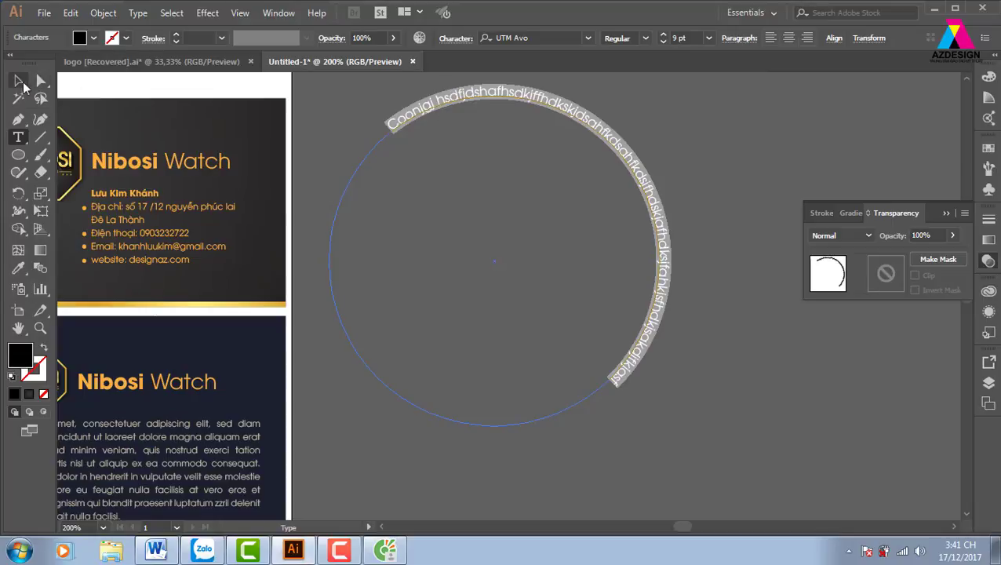
left_click(312, 128)
left_click(397, 124)
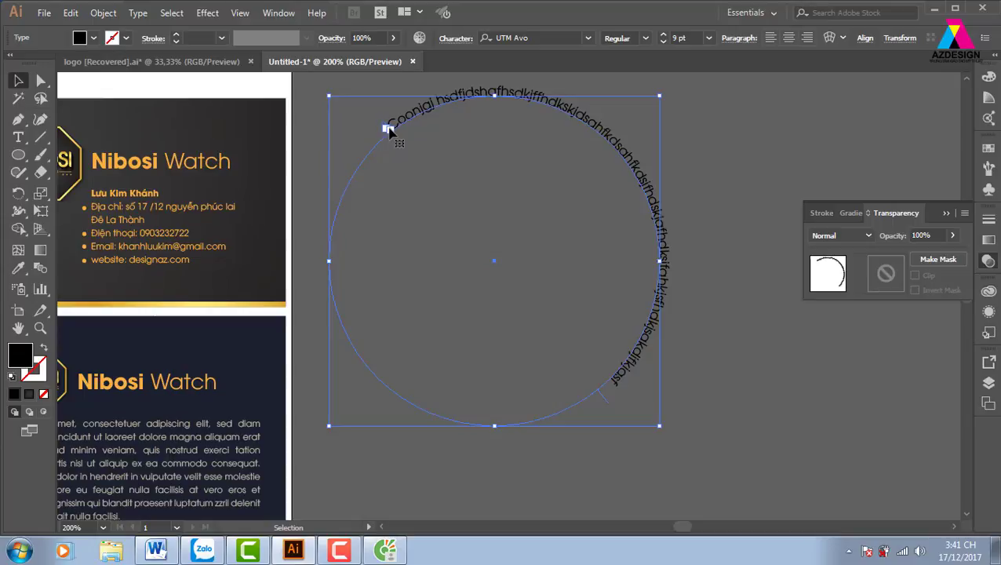
Step: Drag the path text's start point down to the circle's left side so it arcs over the top
mouse_move(387, 130)
left_mouse_down()
mouse_move(339, 267)
mouse_move(376, 374)
left_mouse_up()
mouse_move(383, 123)
left_mouse_down()
mouse_move(358, 165)
mouse_move(334, 259)
mouse_move(359, 261)
left_mouse_up()
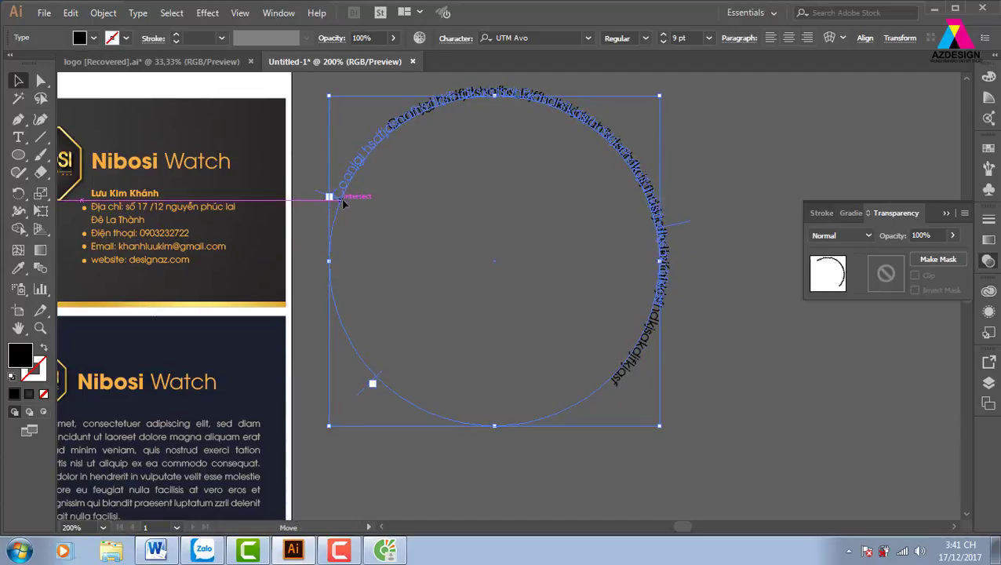
left_click_drag(375, 233, 381, 252)
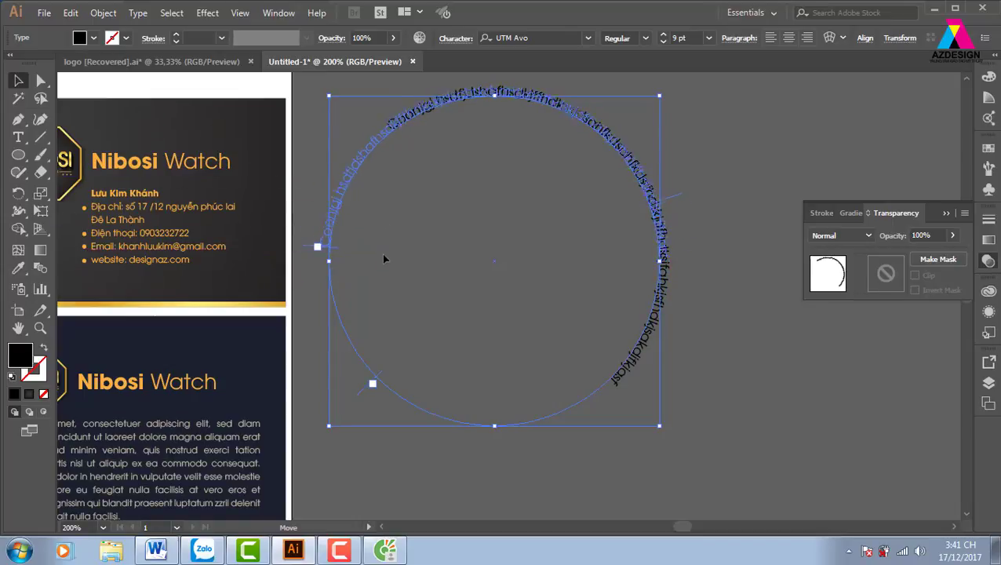
left_click(736, 194)
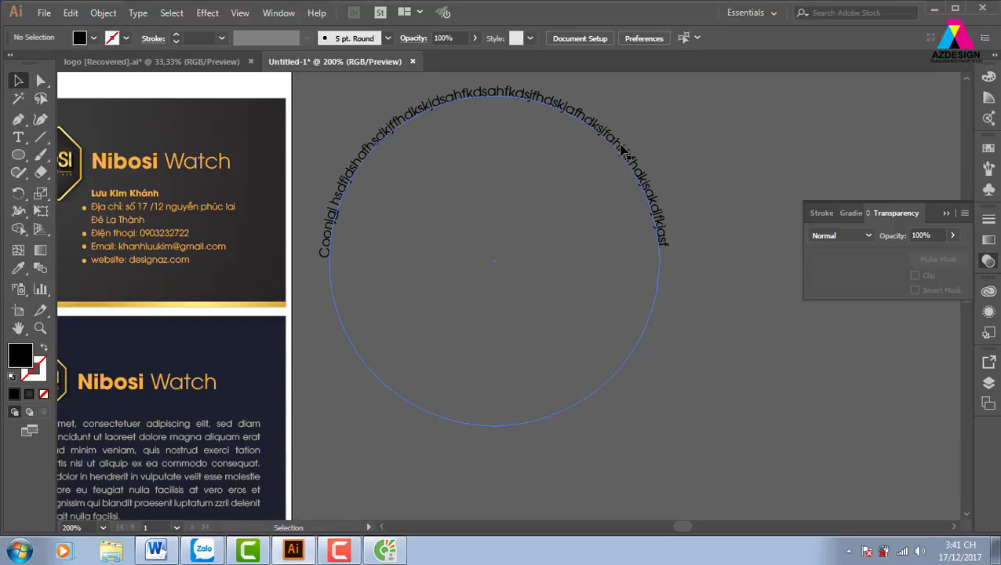
left_click(624, 154)
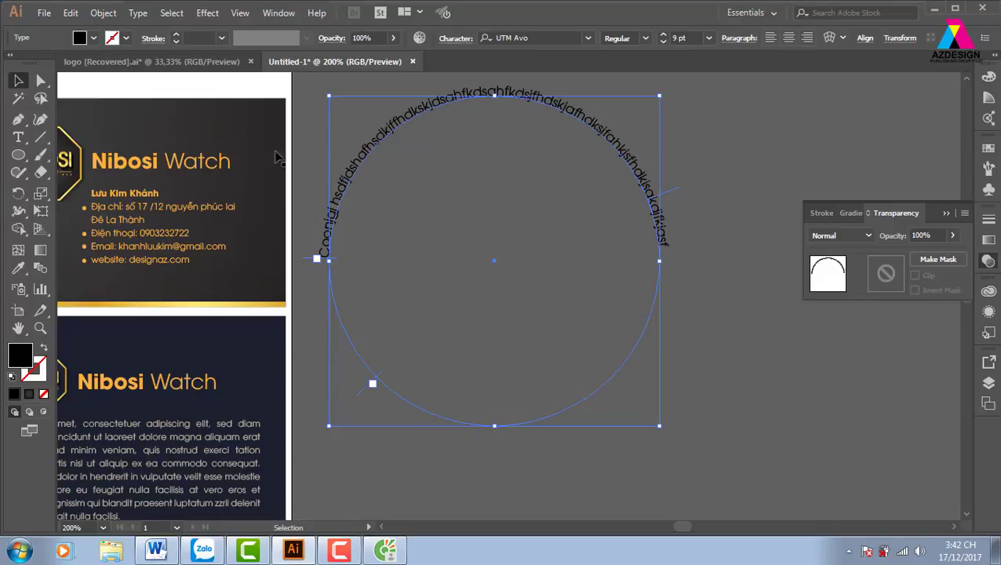
left_click(18, 137)
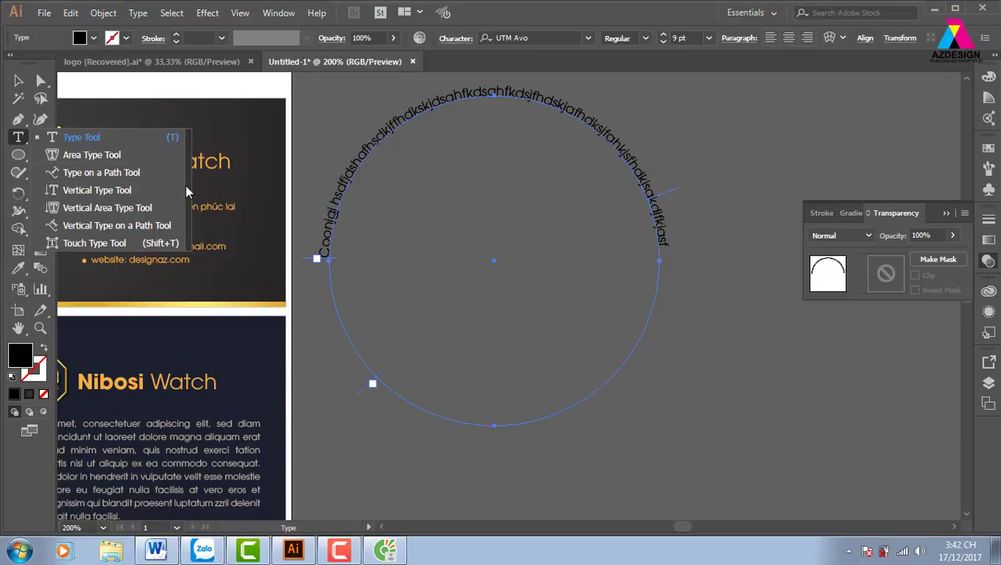
Step: Float the type tools and apply flipped Rainbow settings in Type on a Path Options
left_click(188, 191)
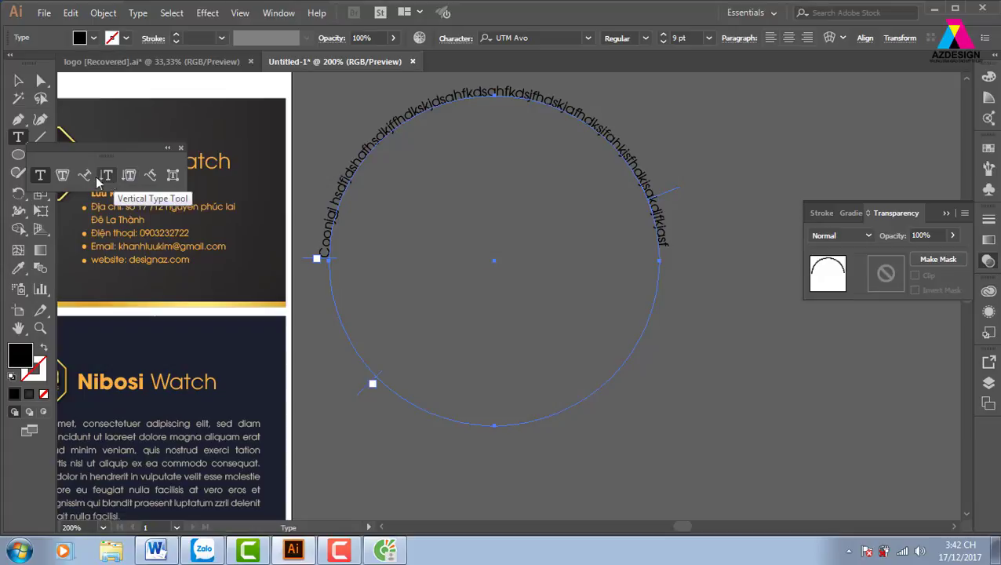
double_click(84, 174)
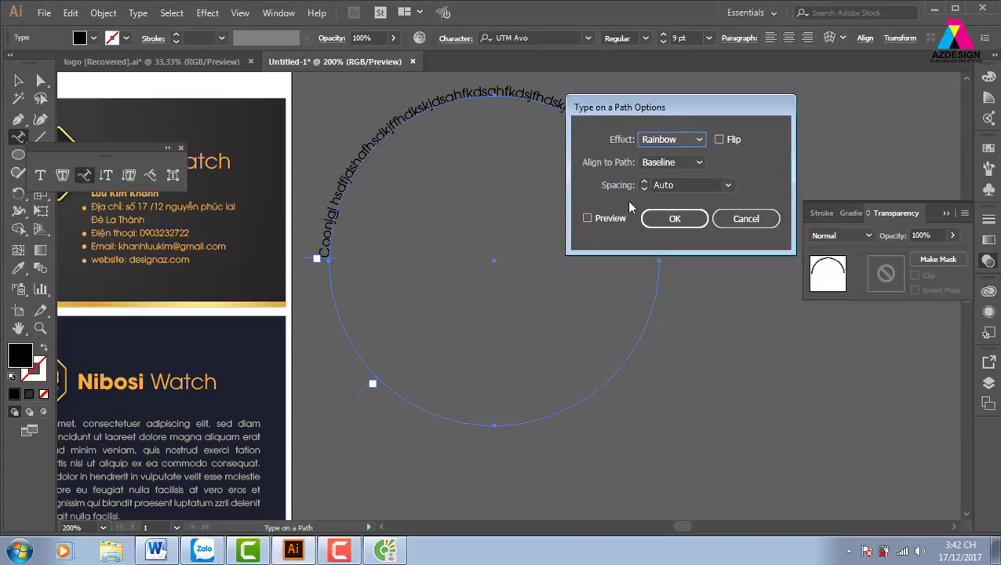
left_click(746, 219)
left_click(139, 13)
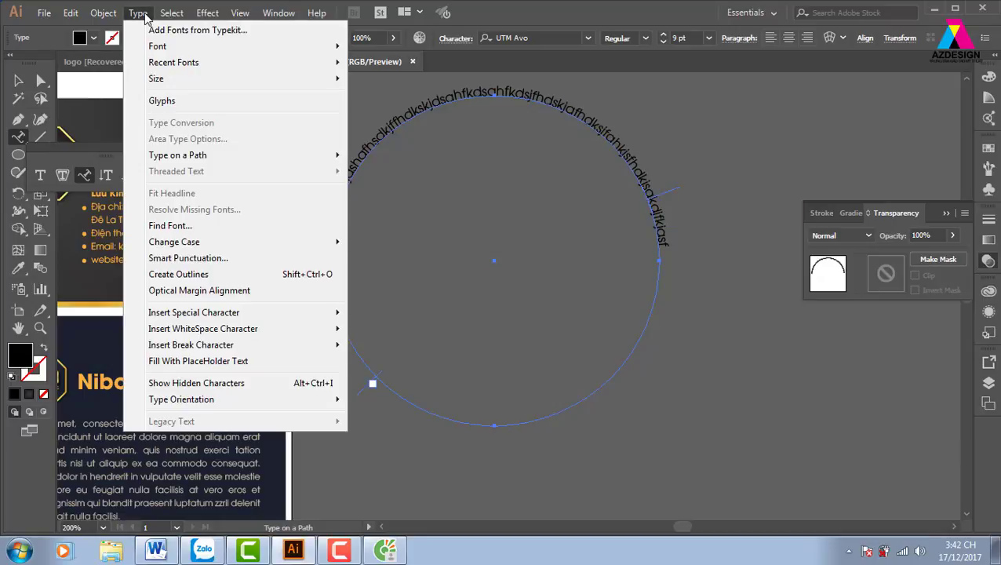
mouse_move(178, 155)
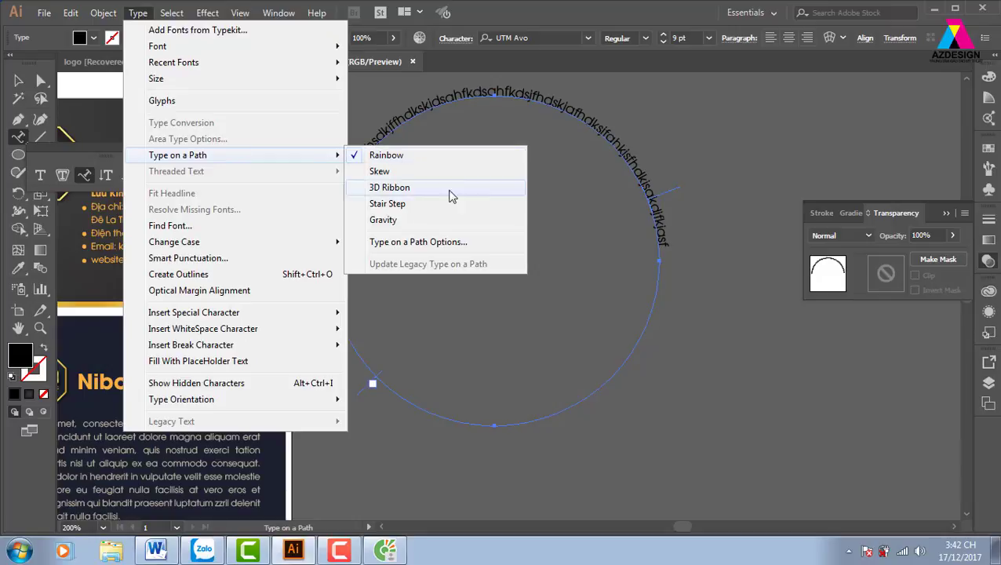
left_click(465, 248)
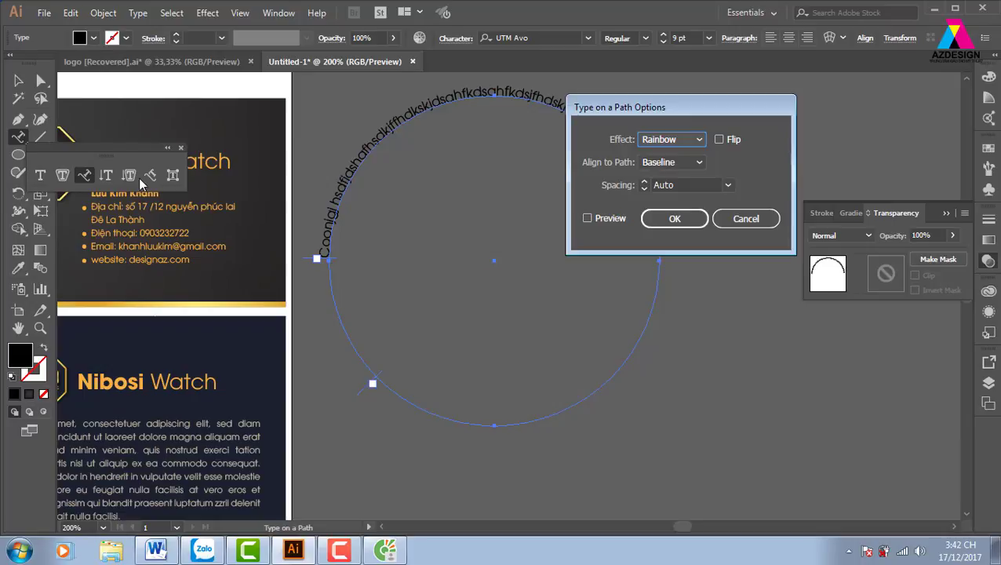
left_click(719, 140)
left_click(600, 219)
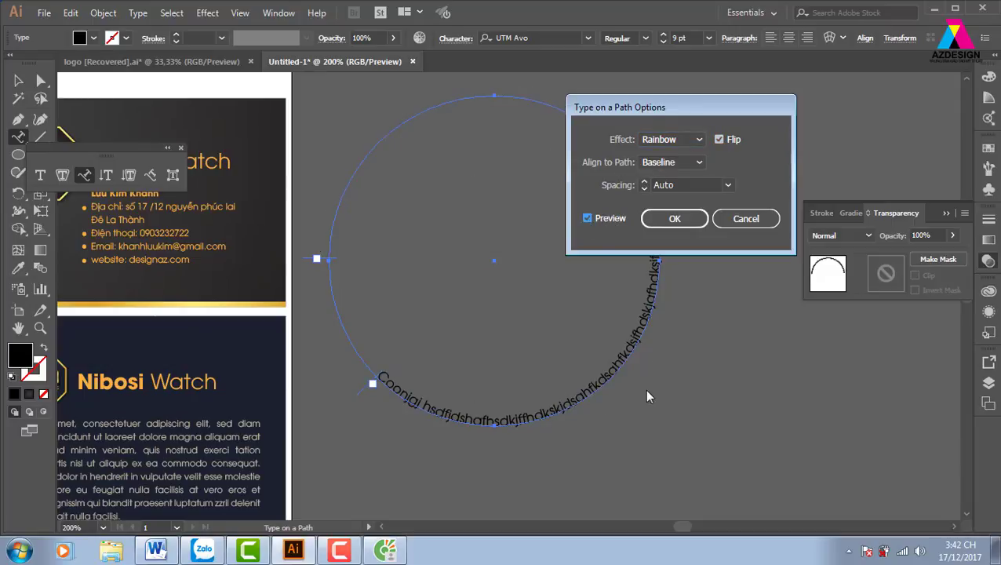
left_click(675, 219)
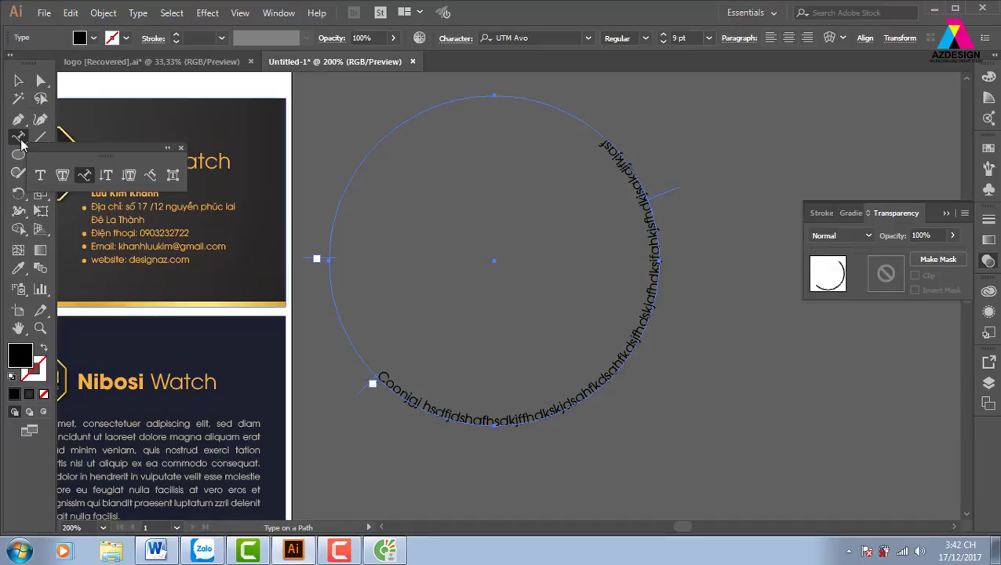
Step: Move the text start up the circle's left side and test letter spacing with Alt+arrow keys
key("Escape")
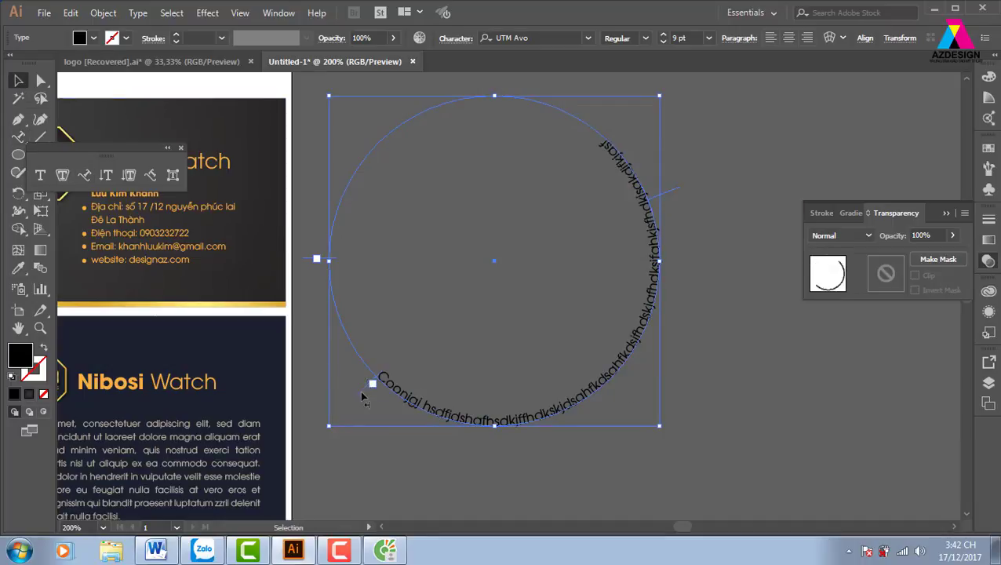
left_click_drag(365, 394, 318, 315)
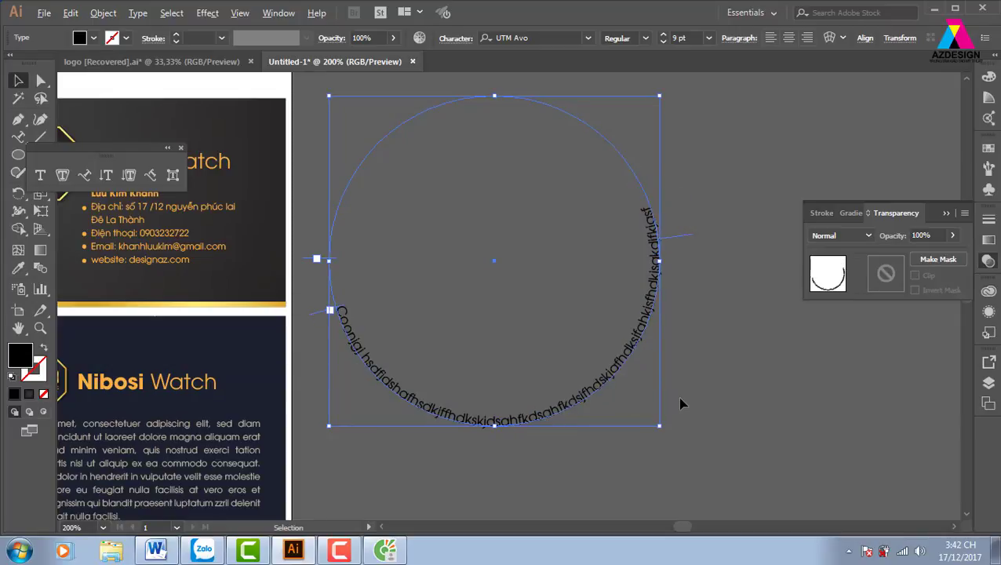
key("alt+Right")
key("alt+Right")
key("alt+Right")
key("alt+Right")
key("alt+Right")
key("alt+Right")
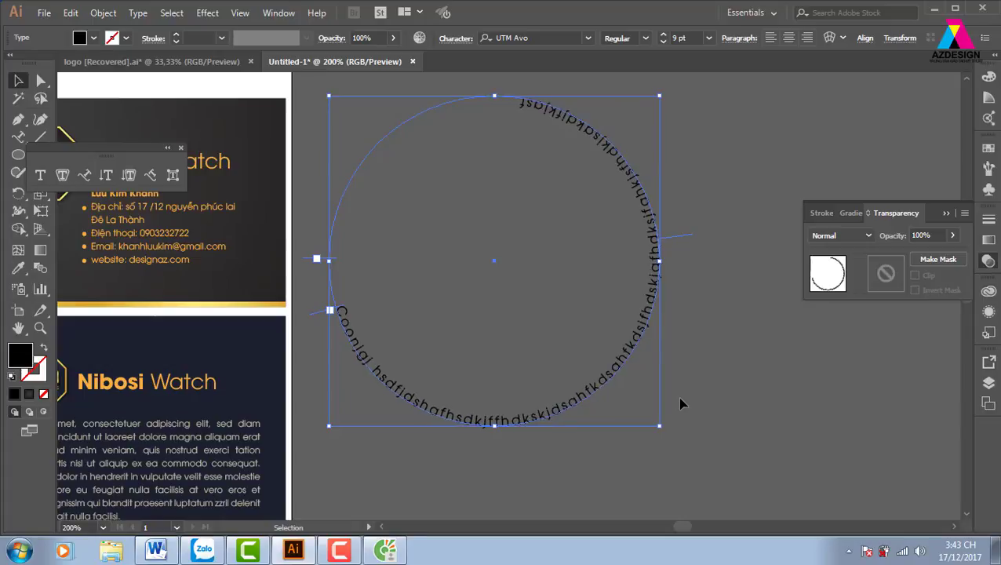
key("alt+Right")
key("alt+Right")
key("alt+Left")
key("alt+Left")
key("alt+Left")
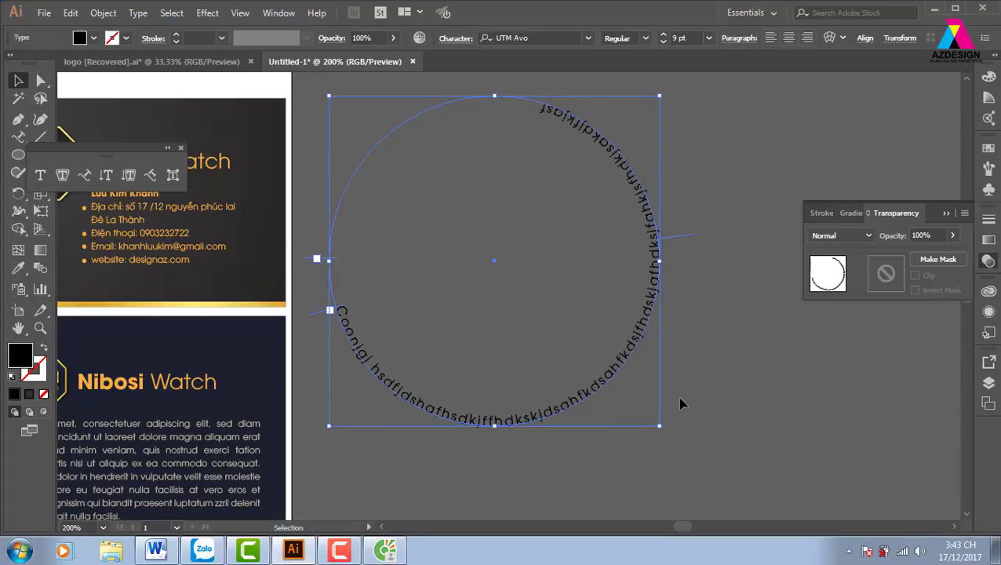
key("alt+Left")
key("alt+Left")
key("alt+Left")
key("alt+Left")
key("alt+Left")
key("alt+Left")
key("alt+Left")
key("alt+Left")
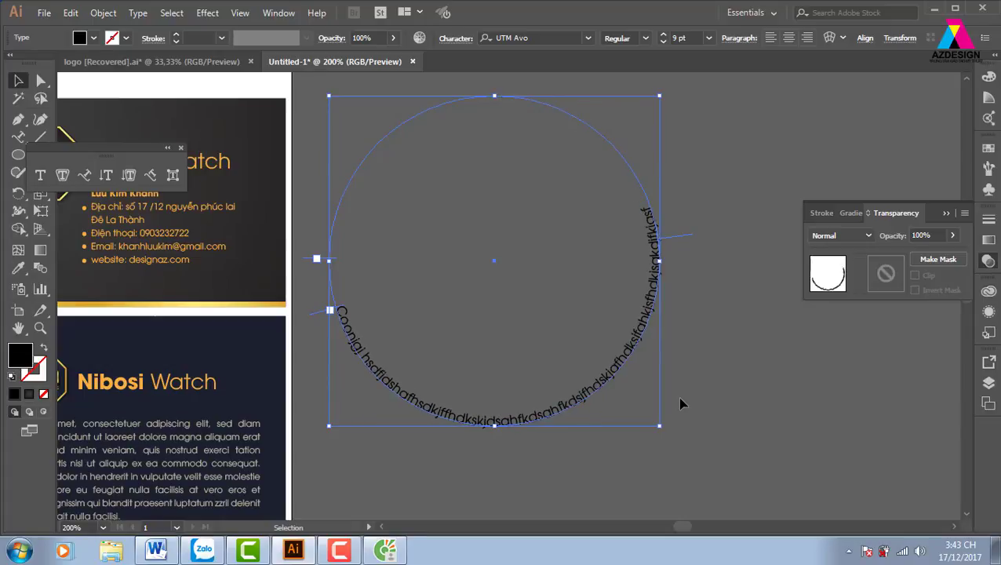
key("alt+Right")
key("alt+Right")
key("alt+Right")
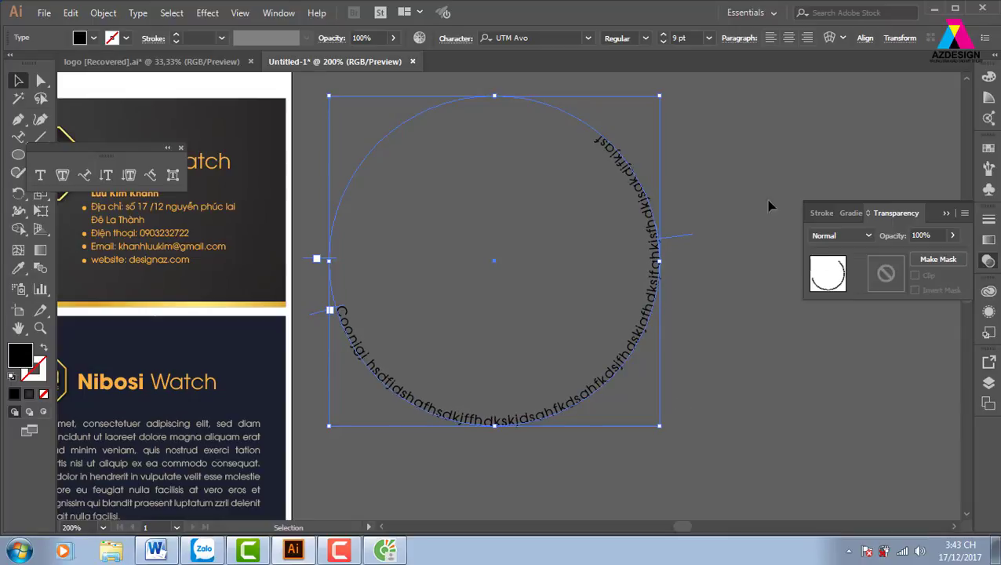
Step: Select the circular path text and delete it
left_click(740, 168)
left_click(651, 263)
key("Delete")
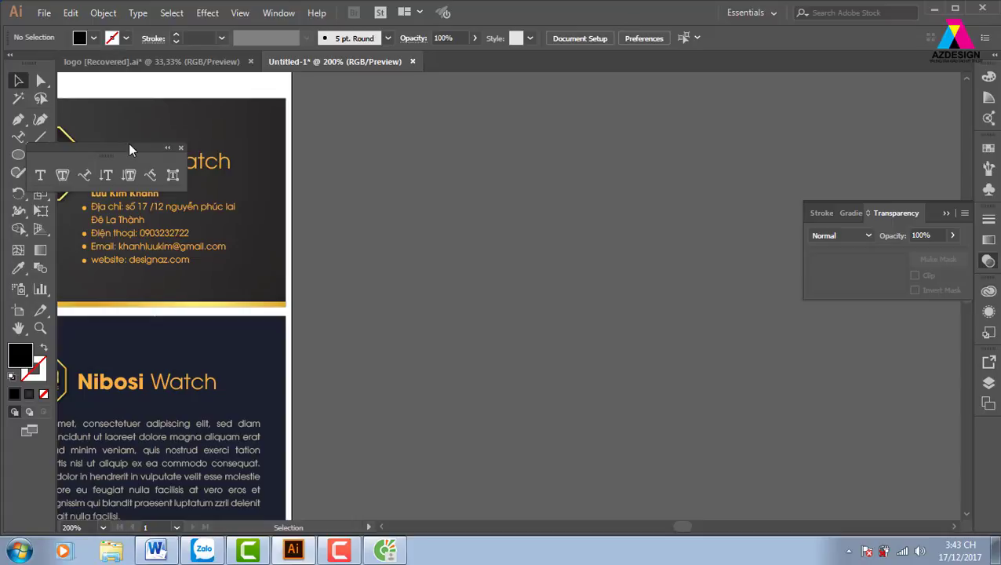
Step: Alt-drag a copy of the Nibosi Watch title from the card onto the empty canvas
left_click_drag(129, 149, 484, 102)
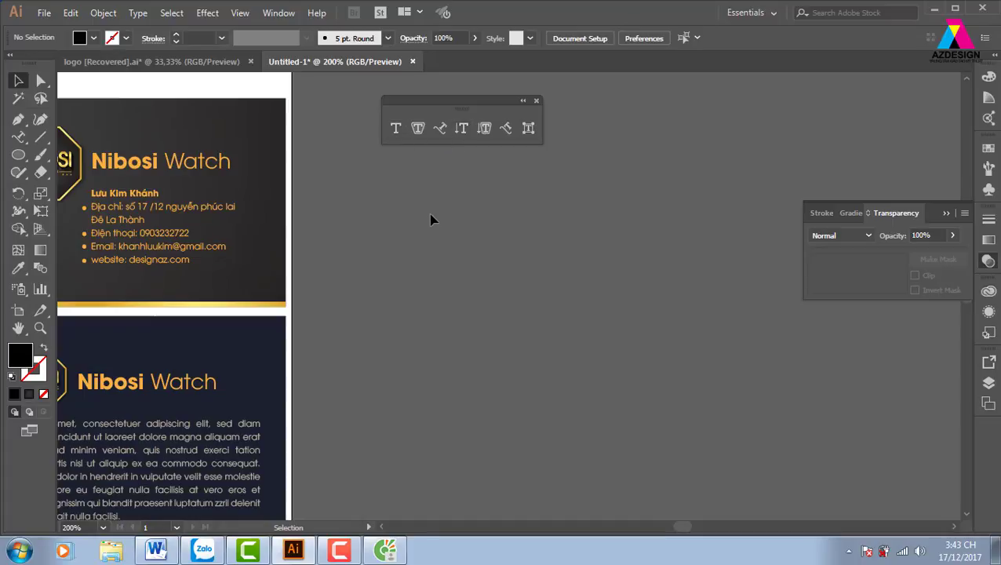
left_click(195, 157)
left_click(194, 169)
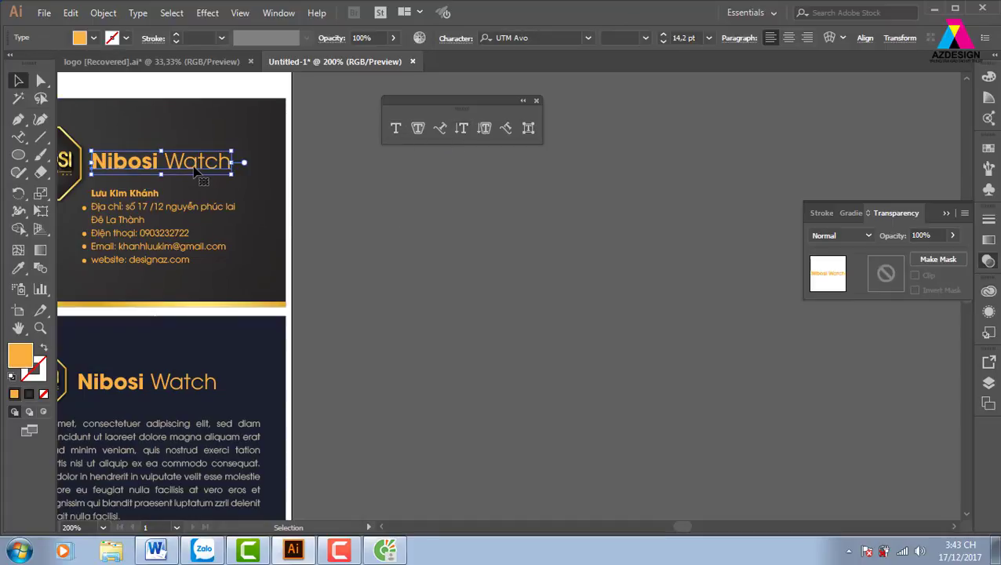
mouse_move(195, 168)
left_mouse_down("alt")
mouse_move(449, 232)
mouse_move(527, 226)
left_mouse_up("alt")
left_click(557, 275)
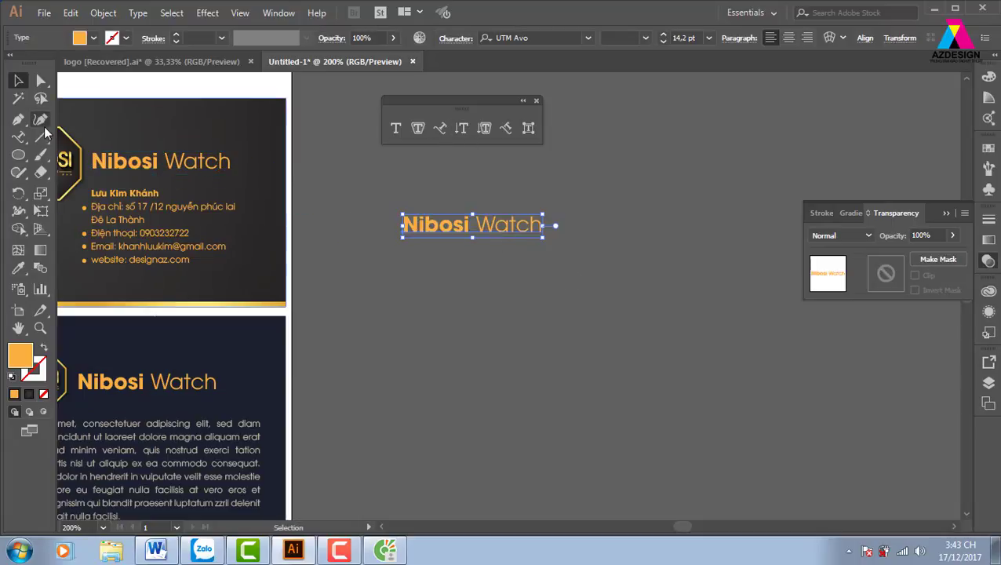
Step: Try the Vertical Type tool by typing three columns of sample vertical text
left_click(439, 128)
left_click(462, 128)
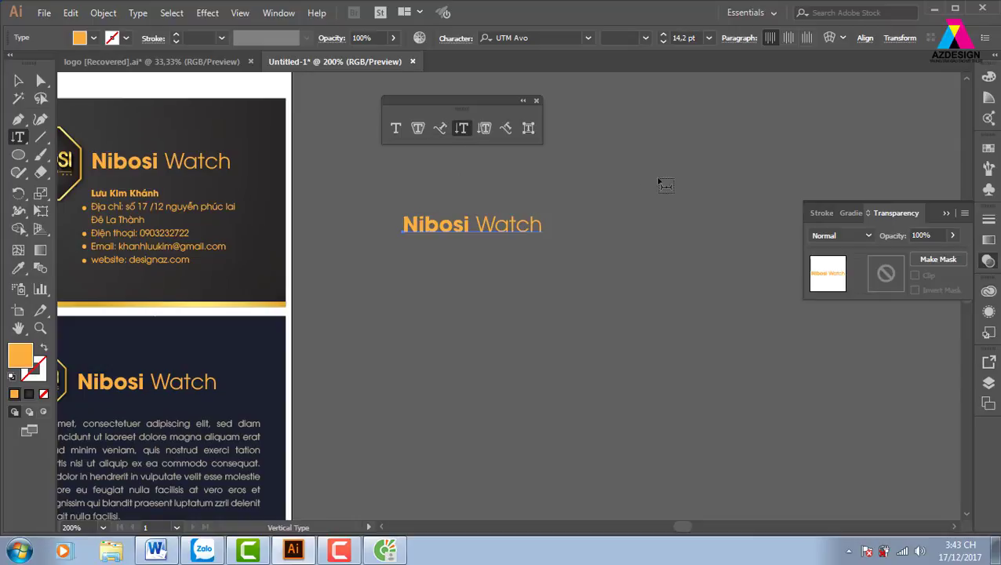
left_click(663, 180)
type("dfdfdsfsdfadsf")
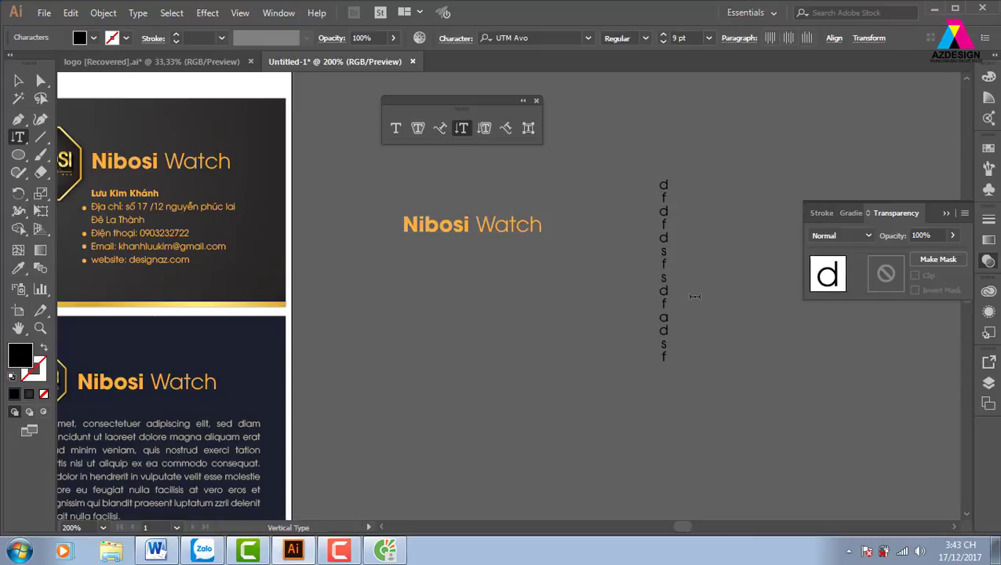
type("safds")
key("Return")
type("sdfdsflkdsfa")
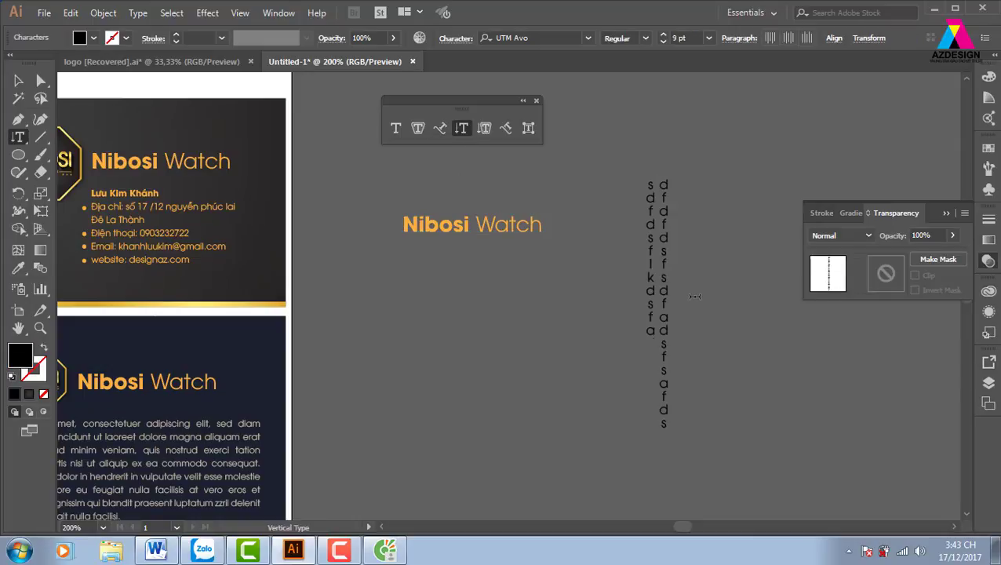
type("ds")
key("Return")
type("sdf")
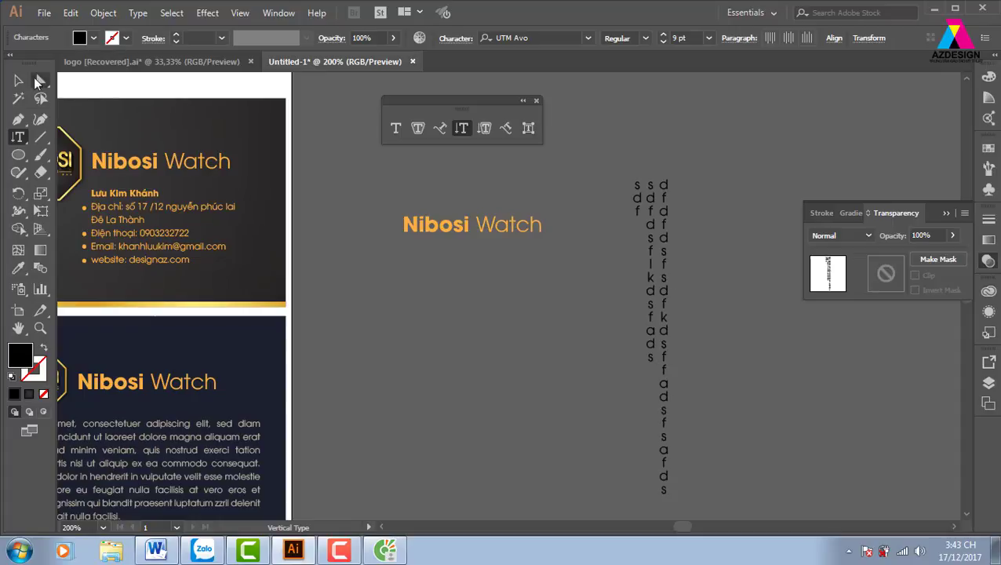
left_click(18, 80)
Step: Delete the vertical sample, then switch the title's Type Orientation to Vertical and back to Horizontal
key("Delete")
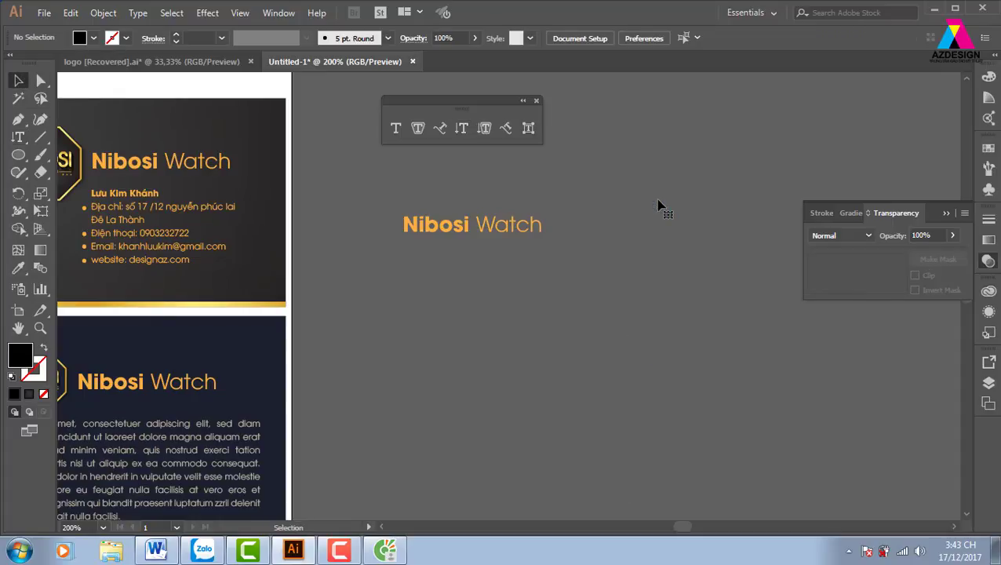
left_click(507, 228)
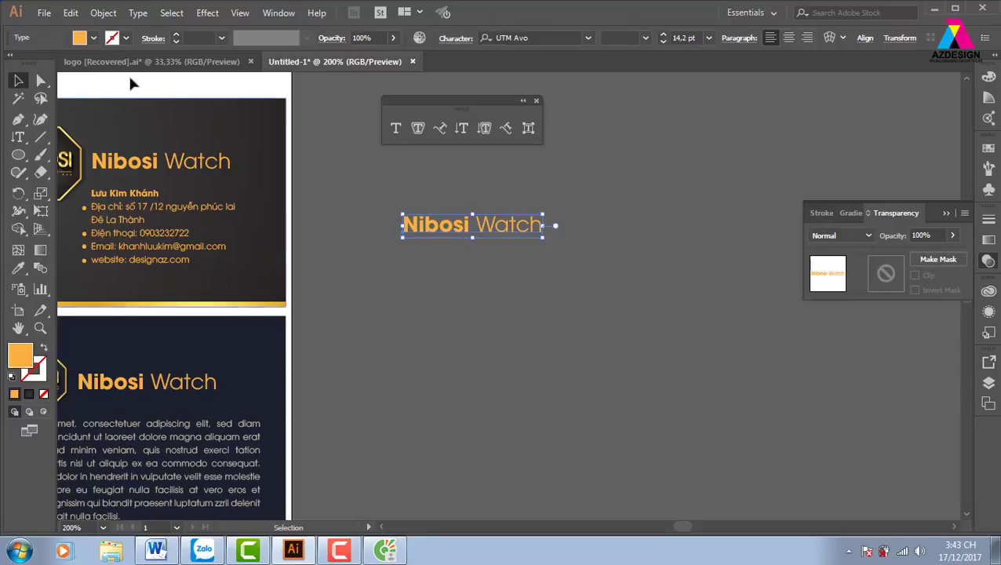
left_click(138, 12)
mouse_move(204, 399)
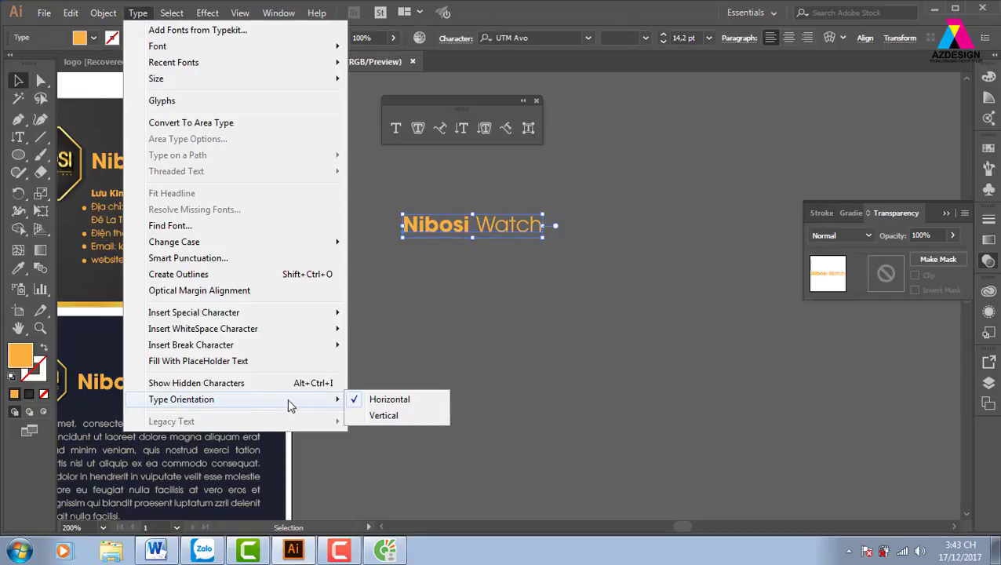
left_click(410, 419)
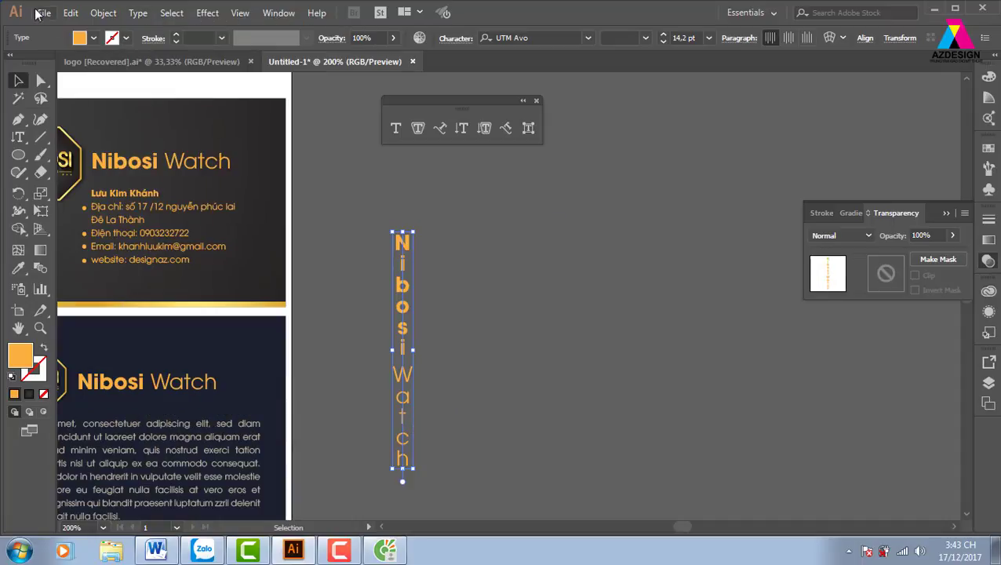
left_click(137, 12)
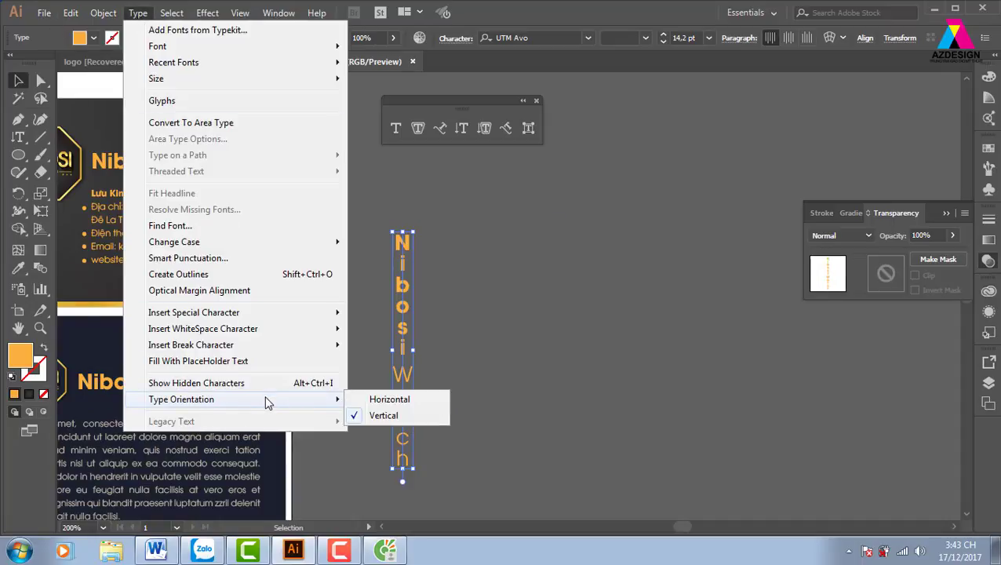
left_click(404, 400)
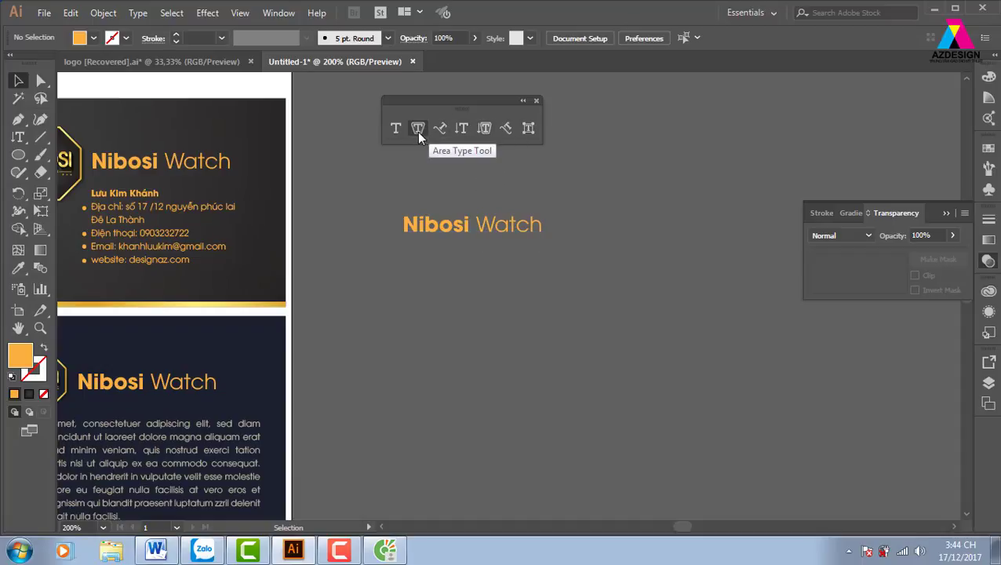
Step: Draw an orange ellipse below the title with the Ellipse tool
left_click(18, 154)
left_click_drag(430, 284, 651, 462)
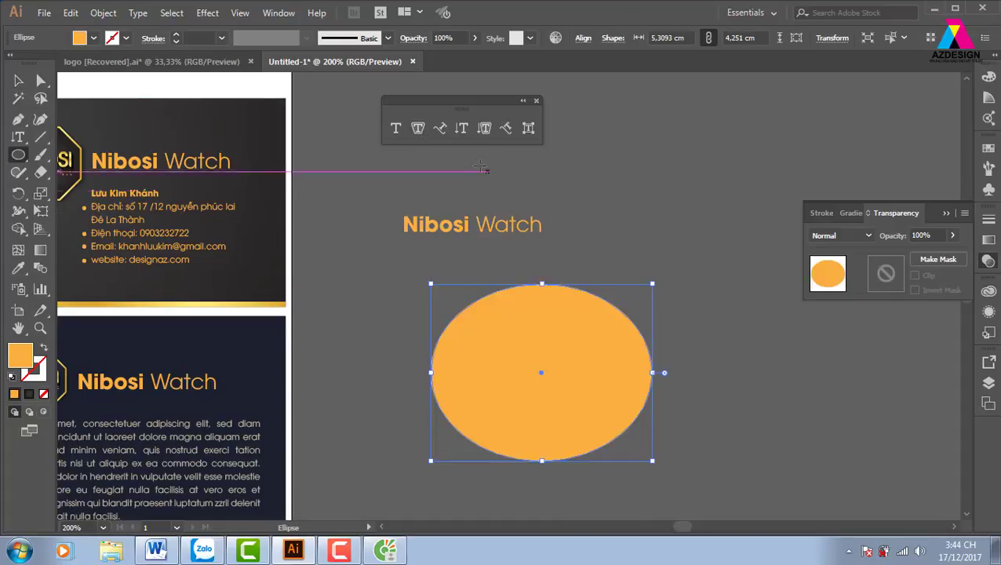
left_click(484, 128)
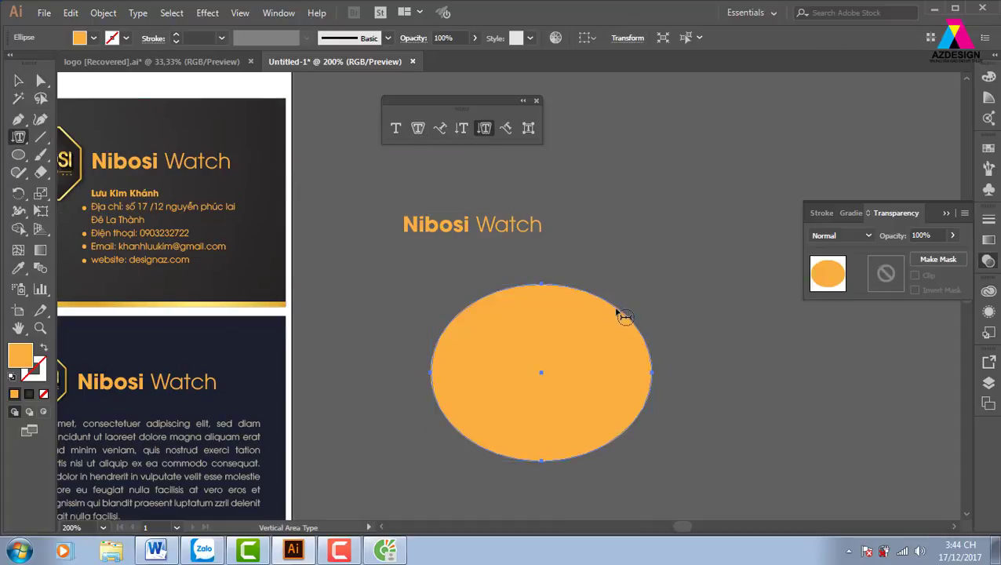
Step: Fill the ellipse with vertical area-type placeholder text, then select and delete it
left_click(613, 313)
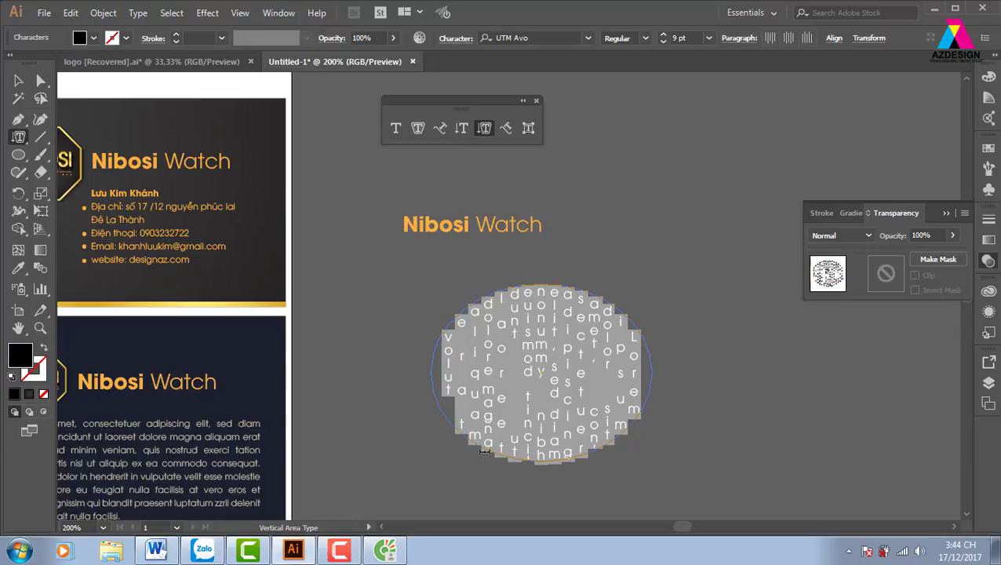
left_click(19, 82)
left_click(677, 265)
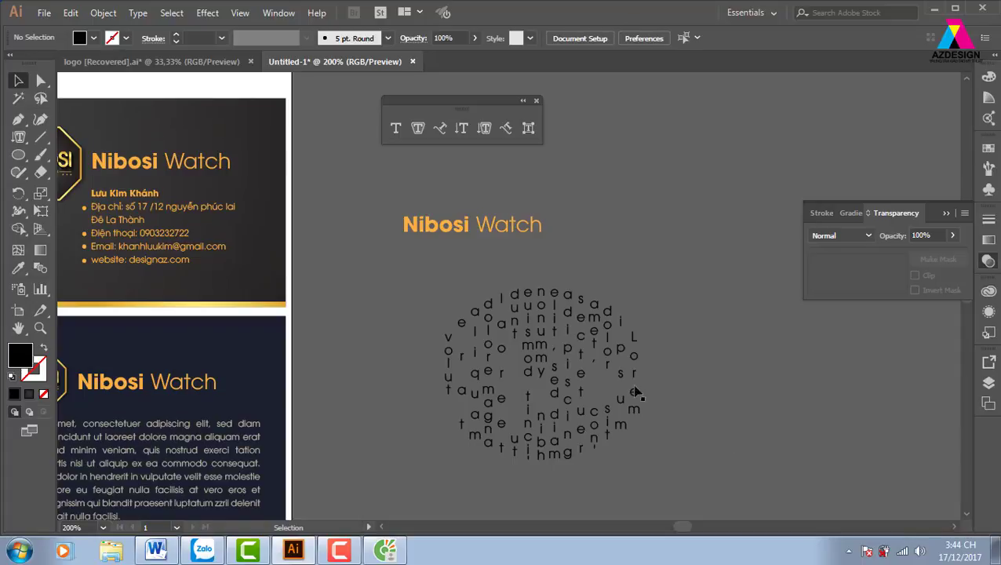
left_click(558, 346)
key("Delete")
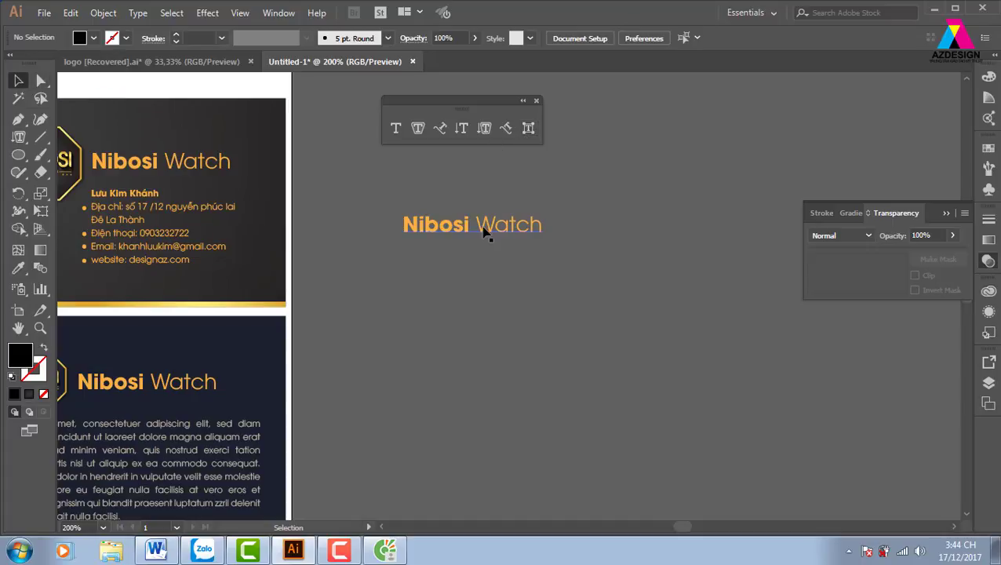
Step: Move the title toward the canvas centre and test enlarging the N with Touch Type, undoing it
mouse_move(487, 230)
left_mouse_down()
mouse_move(508, 289)
mouse_move(765, 332)
left_mouse_up()
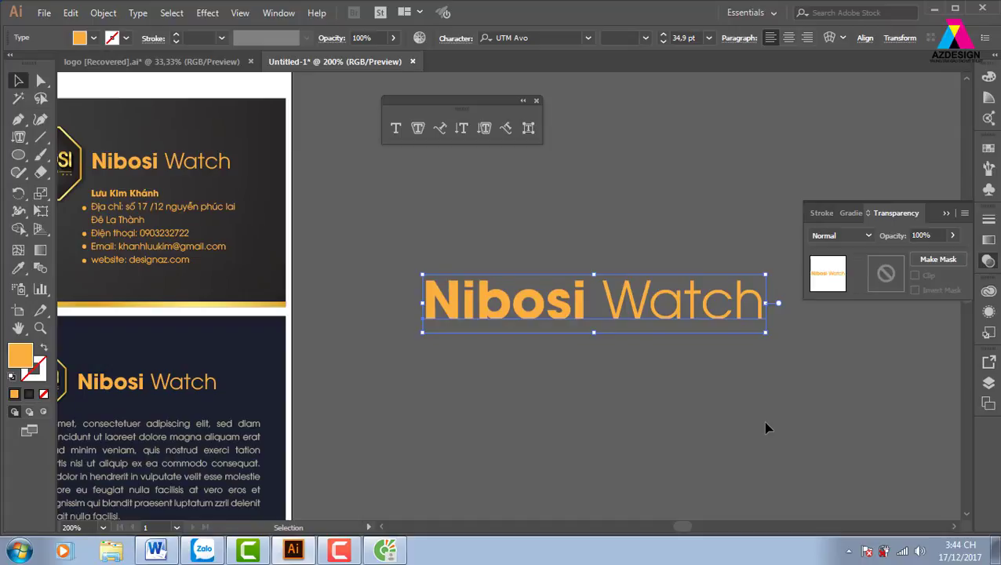
left_click(533, 132)
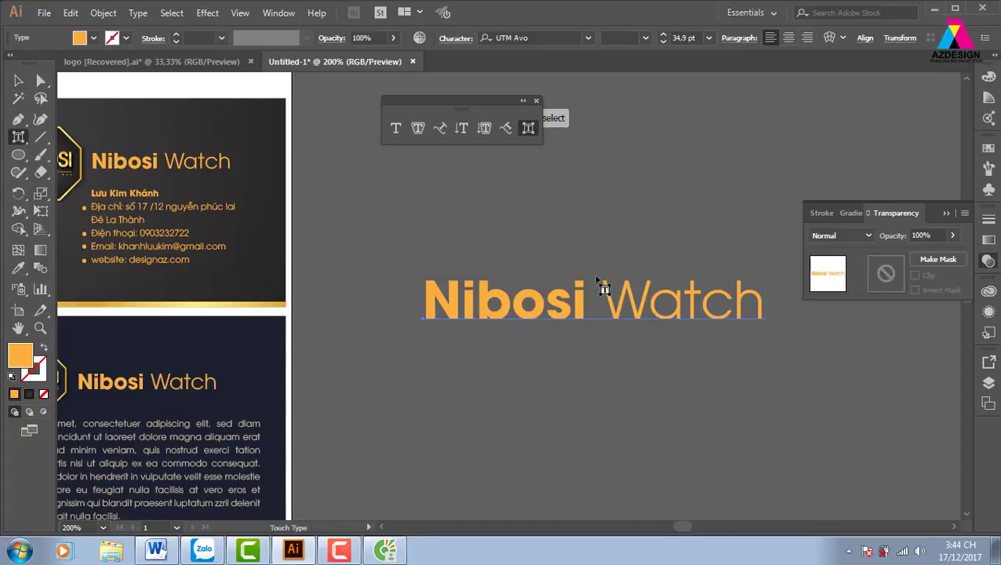
left_click(453, 322)
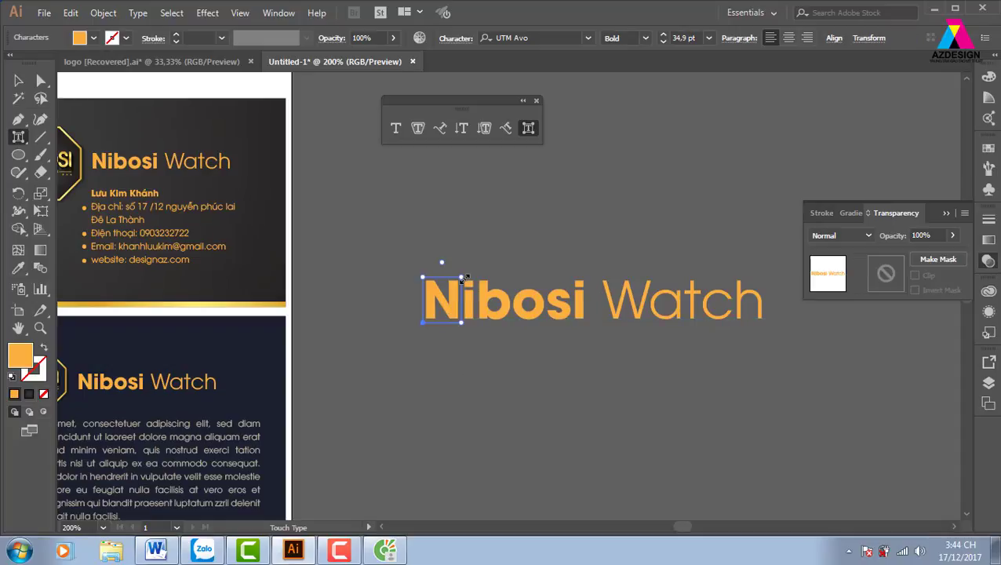
left_click_drag(463, 278, 538, 193)
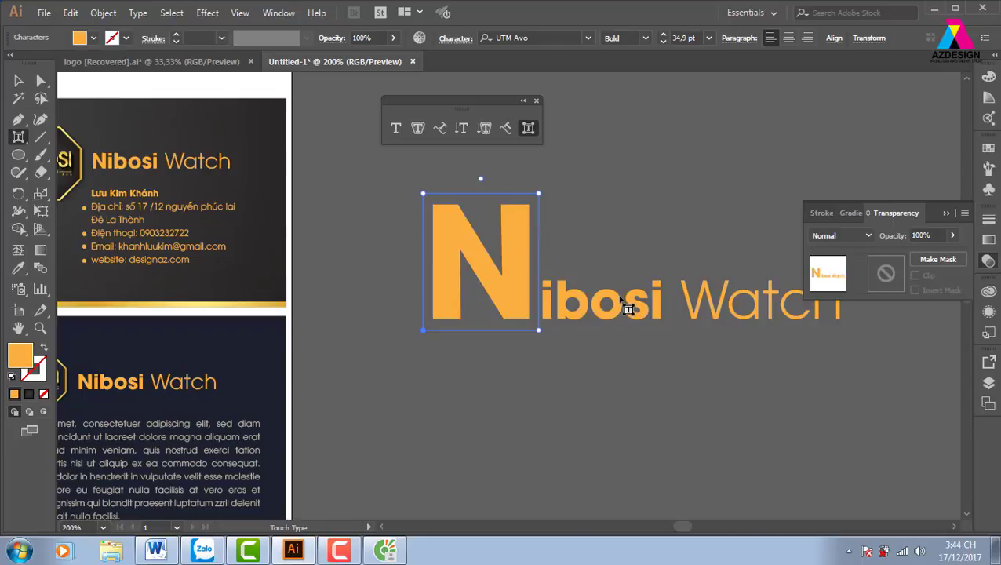
key("ctrl+z")
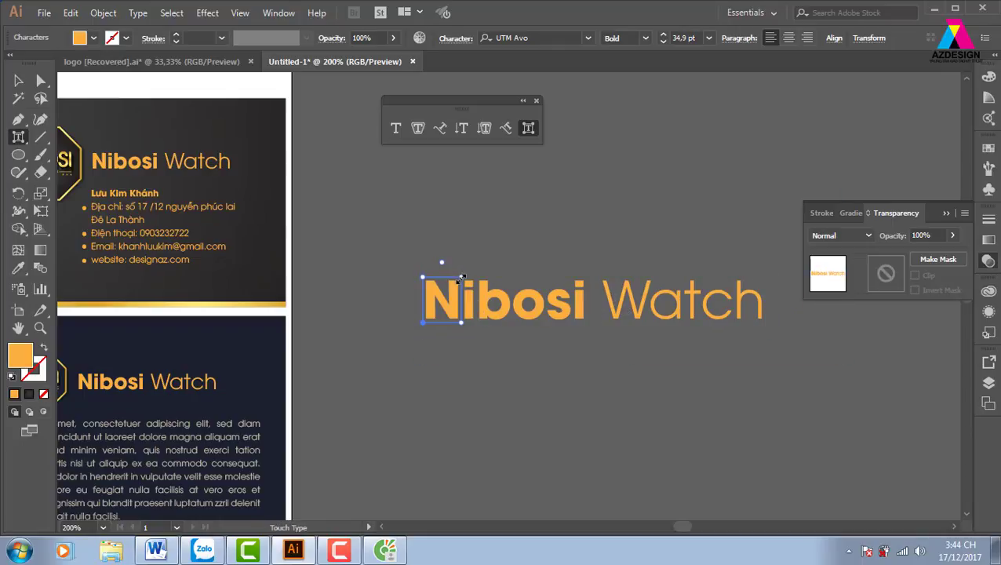
key("ctrl+shift+z")
key("ctrl+z")
key("ctrl+z")
key("ctrl+shift+z")
Step: Test rotating the N, undo it back upright, and zoom in on the title
left_click_drag(442, 260, 331, 316)
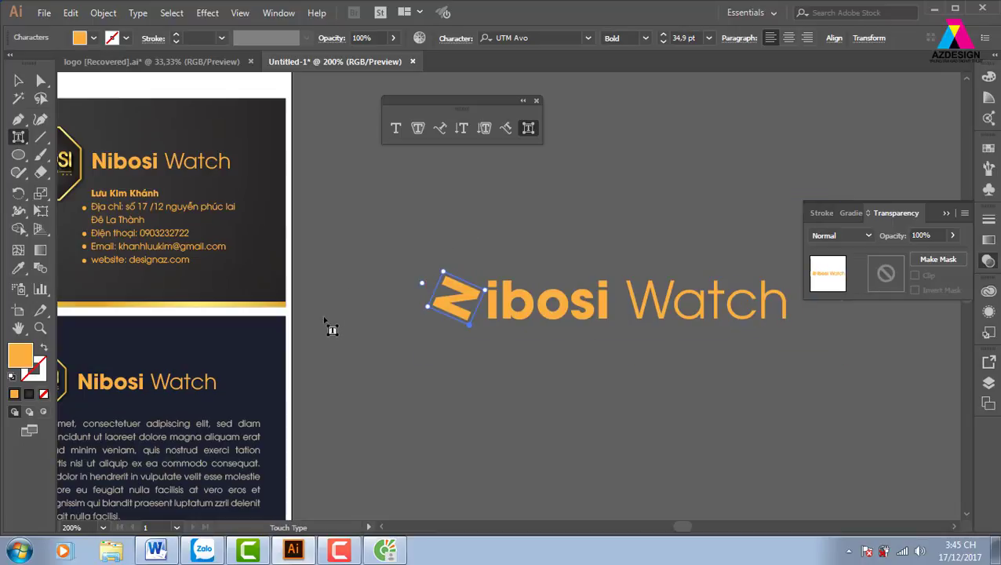
key("ctrl+z")
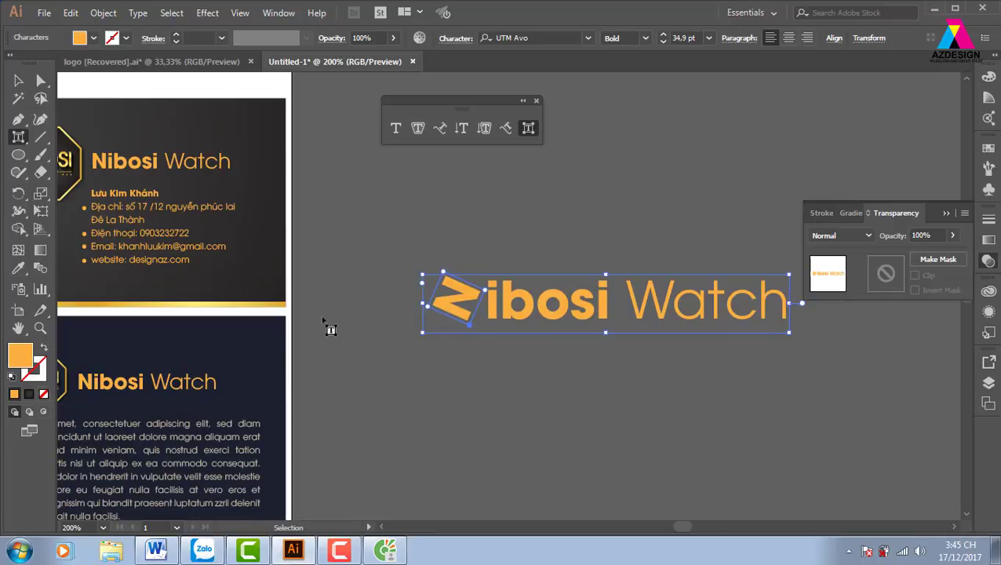
key("ctrl+z")
key("ctrl+plus")
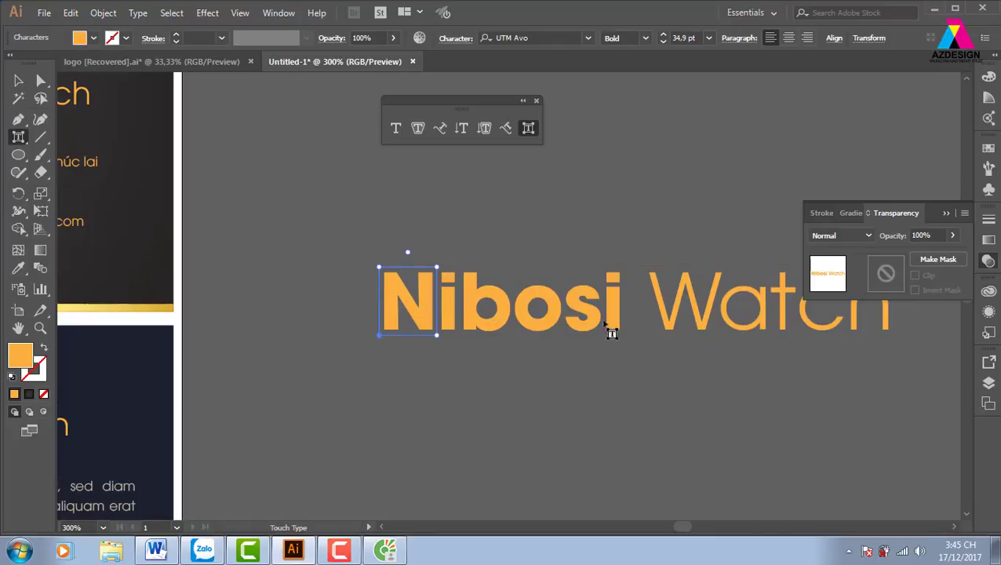
Step: Lower the W, a, t and h of Watch to staggered heights, keeping the c highest
left_click(598, 302)
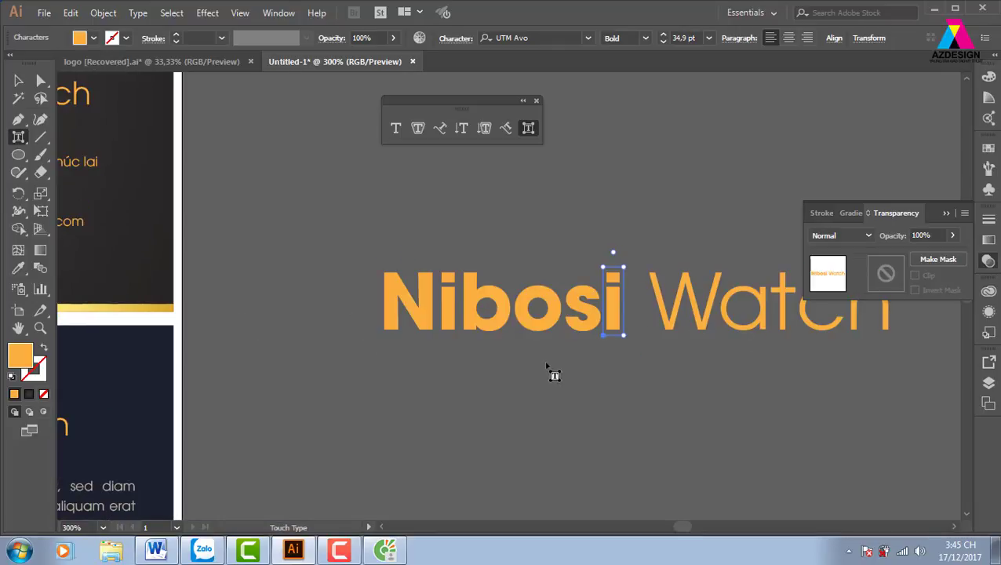
left_click(707, 330)
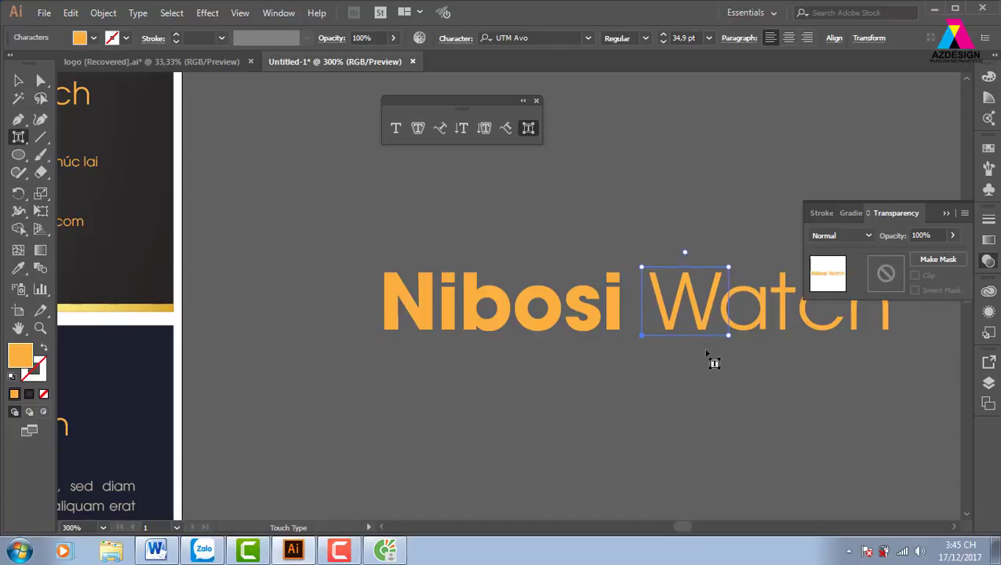
mouse_move(707, 323)
left_mouse_down()
mouse_move(666, 379)
mouse_move(649, 382)
left_mouse_up()
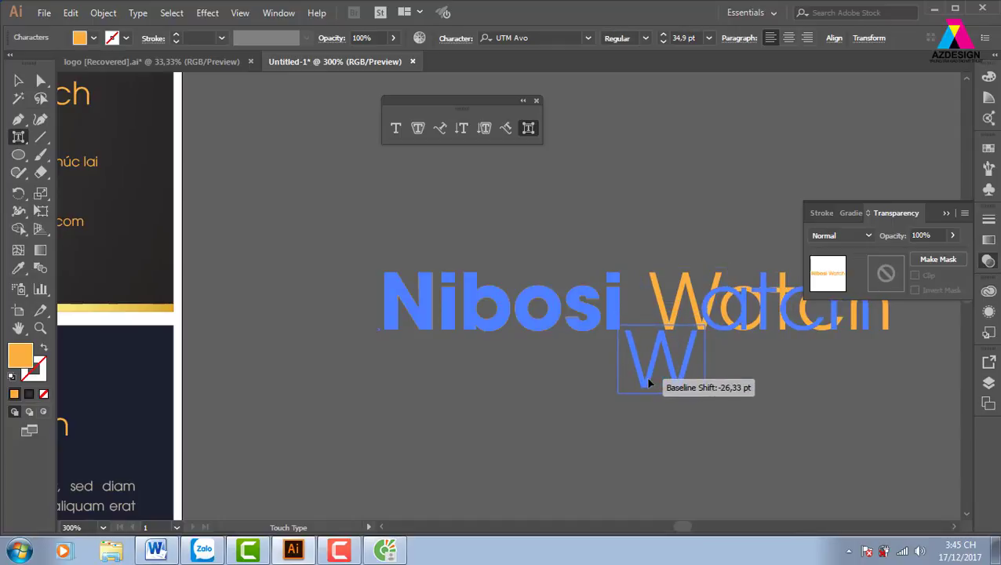
left_click(718, 345)
left_click_drag(718, 345, 715, 408)
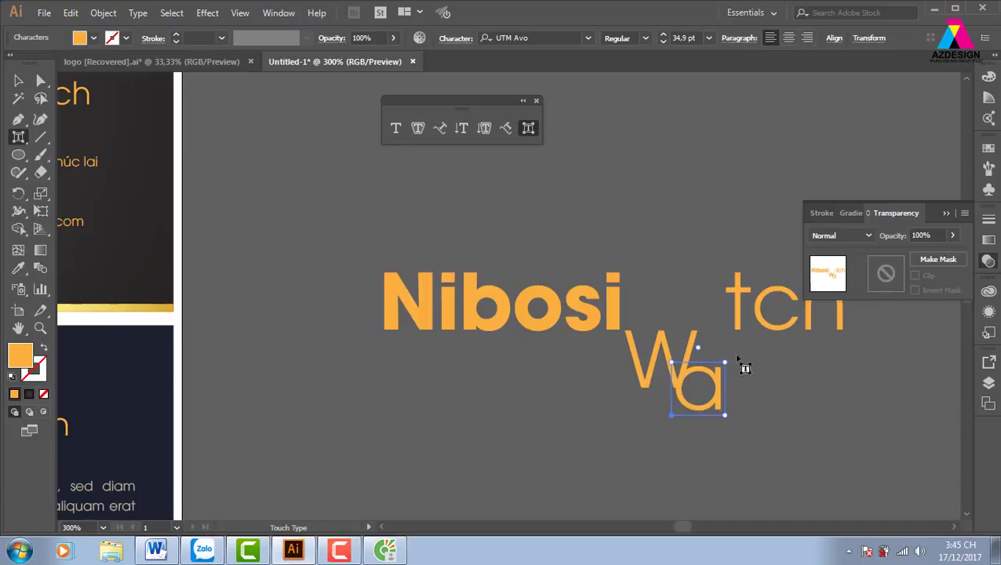
left_click(737, 310)
mouse_move(737, 310)
left_mouse_down()
mouse_move(716, 350)
mouse_move(726, 383)
left_mouse_up()
left_click_drag(772, 331, 734, 344)
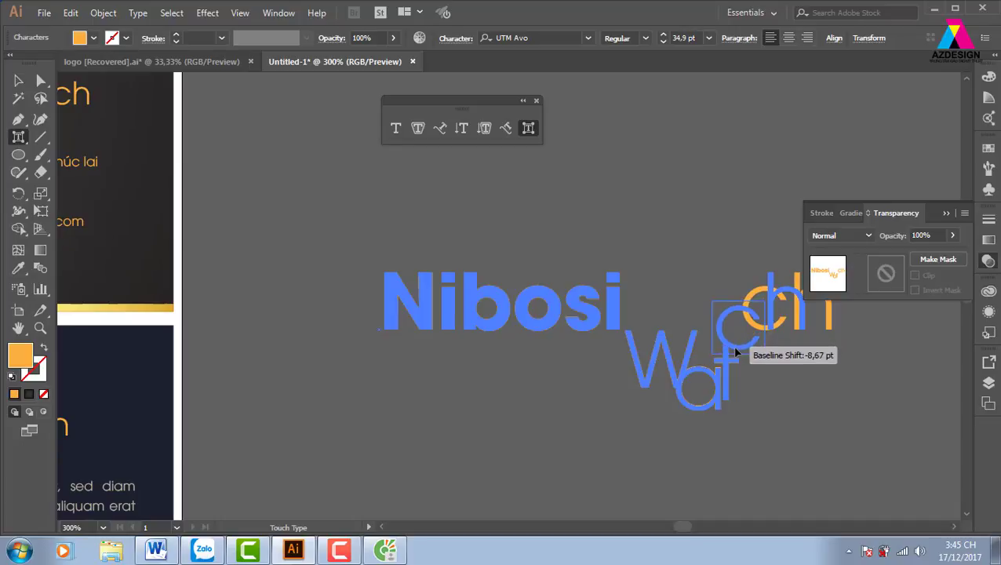
left_click_drag(734, 344, 733, 351)
left_click(816, 386)
left_click_drag(780, 319, 757, 379)
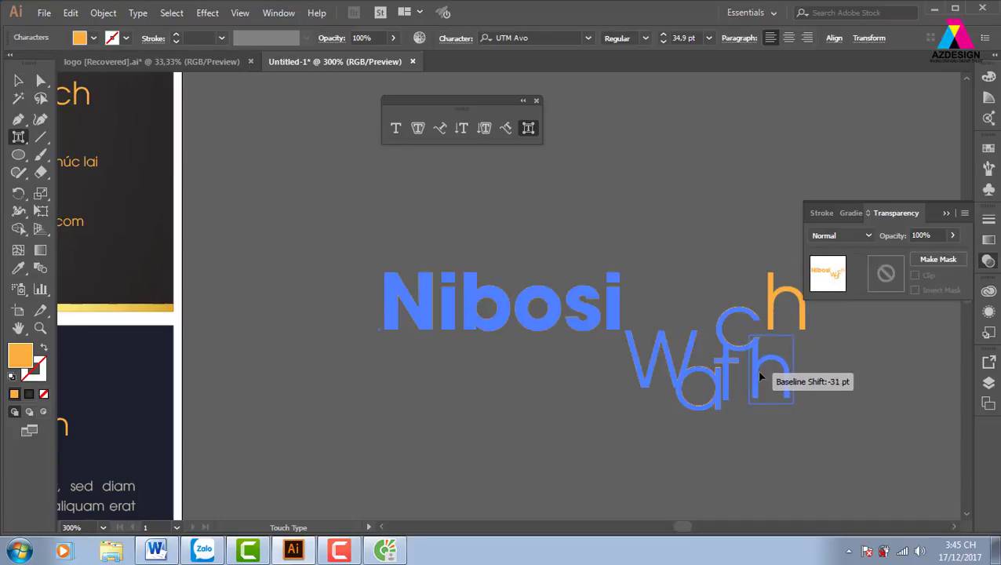
left_click_drag(758, 379, 758, 380)
left_click(855, 392)
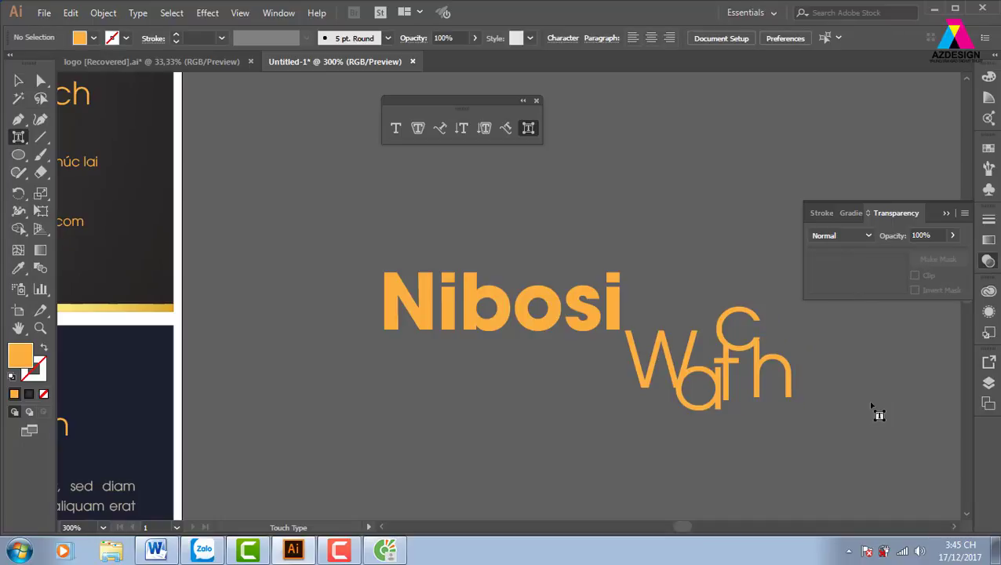
Step: Enlarge the a of Watch, close the Transparency panel, and drop the W to -32 pt
left_click(720, 385)
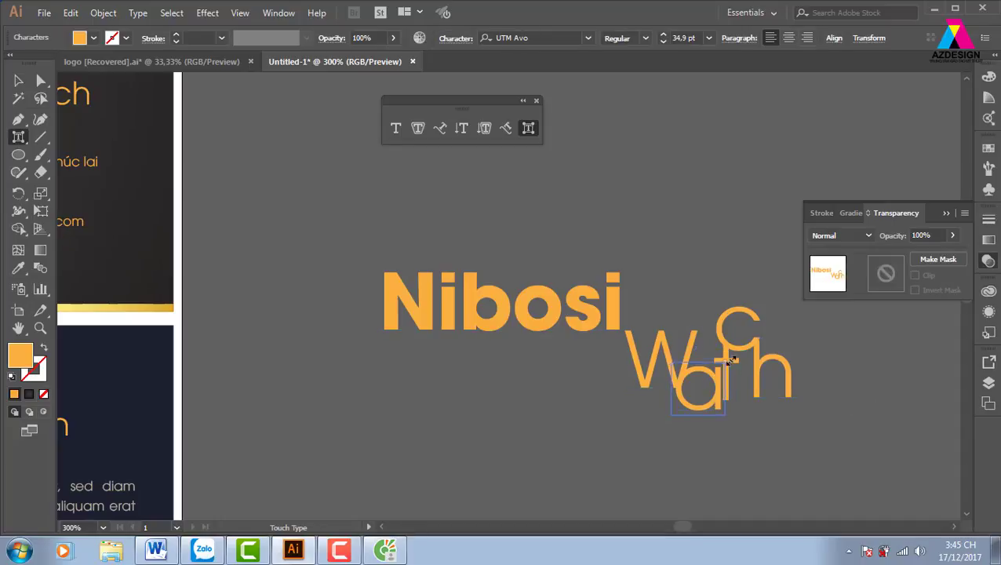
mouse_move(730, 359)
left_mouse_down()
mouse_move(854, 230)
mouse_move(853, 438)
left_mouse_up()
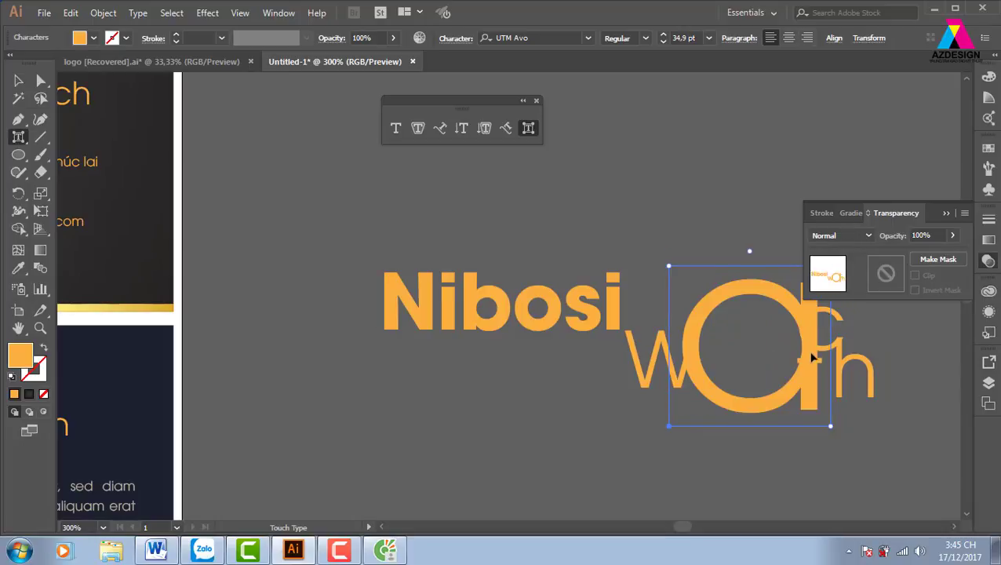
left_click(946, 215)
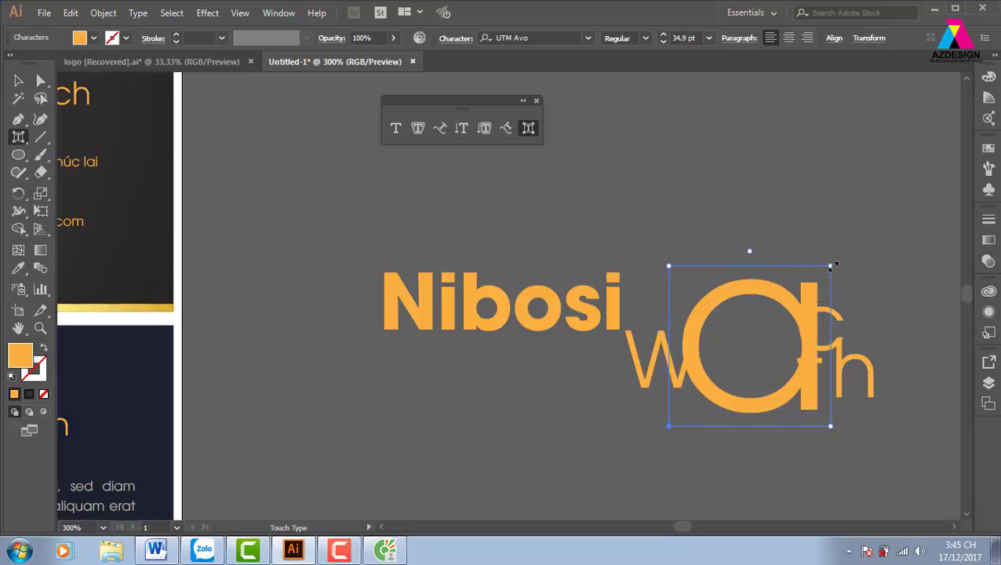
left_click_drag(832, 267, 742, 332)
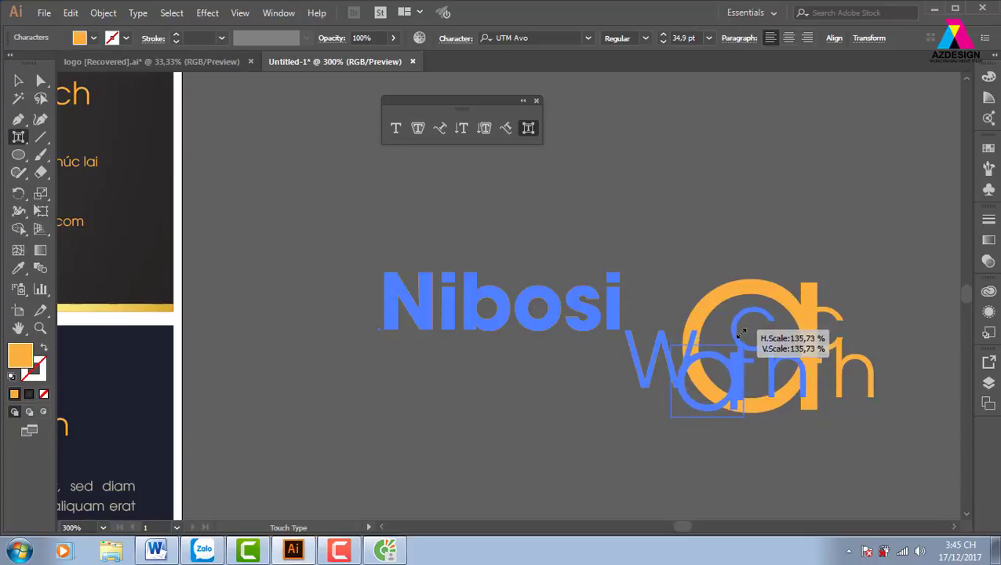
left_click_drag(741, 333, 749, 341)
left_click(849, 292)
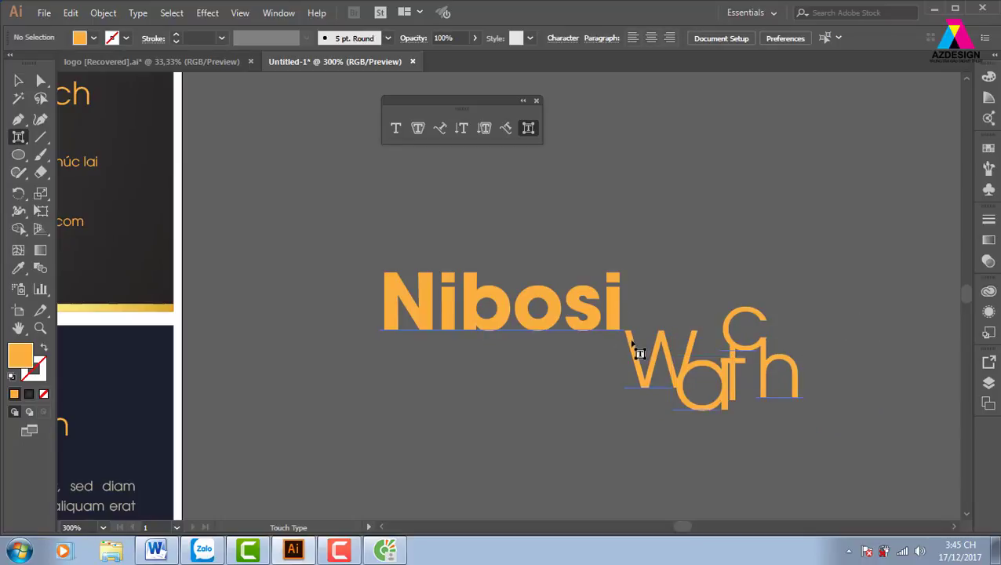
left_click_drag(631, 343, 610, 345)
Step: Remove Nibosi from the title and paste it as a separate text object above Watch
left_click(742, 252)
key("v")
key("t")
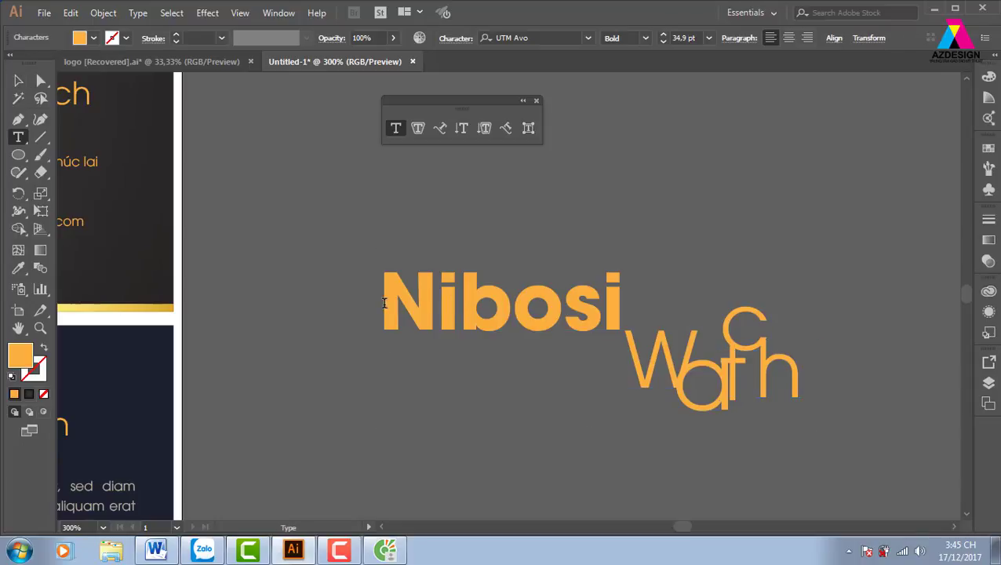
left_click_drag(384, 303, 622, 299)
key("ctrl+c")
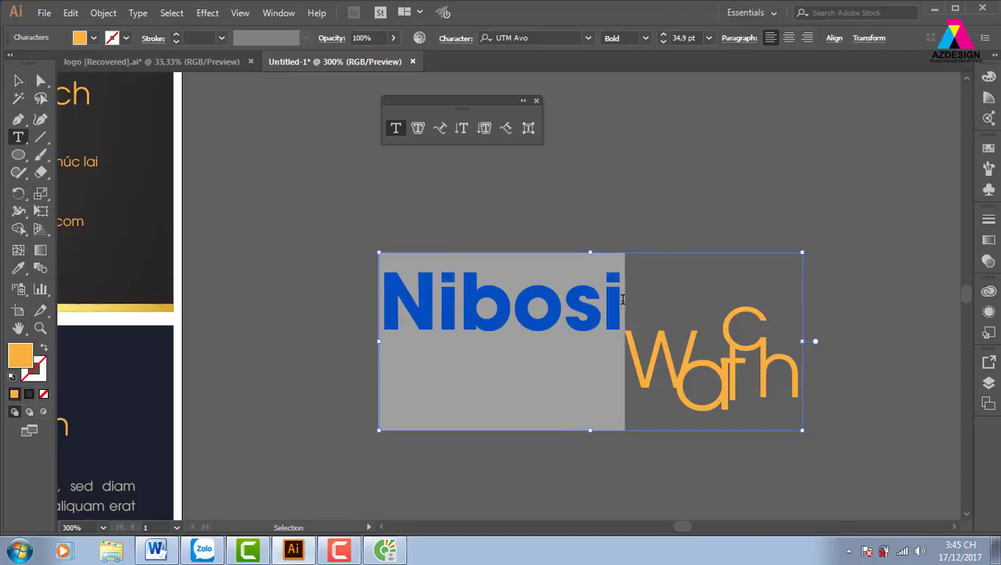
key("BackSpace")
key("Escape")
left_click(524, 259)
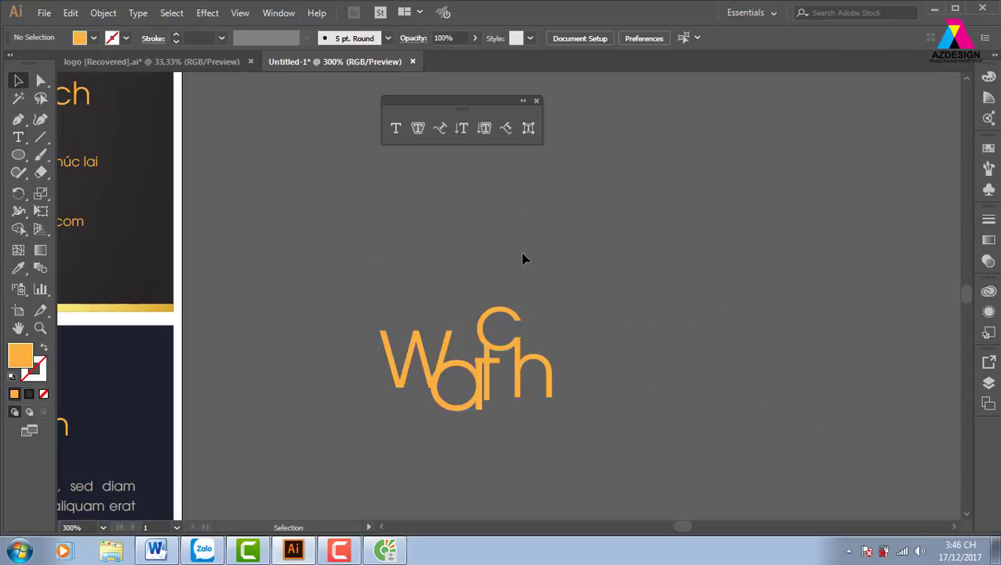
key("t")
left_click(409, 226)
key("ctrl+v")
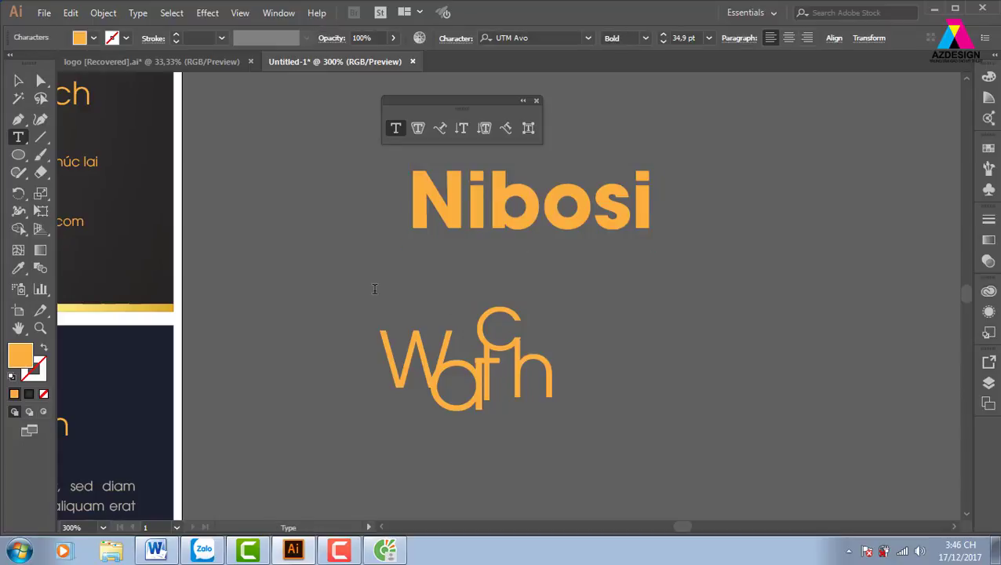
key("Escape")
Step: Move Nibosi down toward Watch and enlarge the Watch lettering, nudging it slightly up
left_click_drag(519, 219, 481, 299)
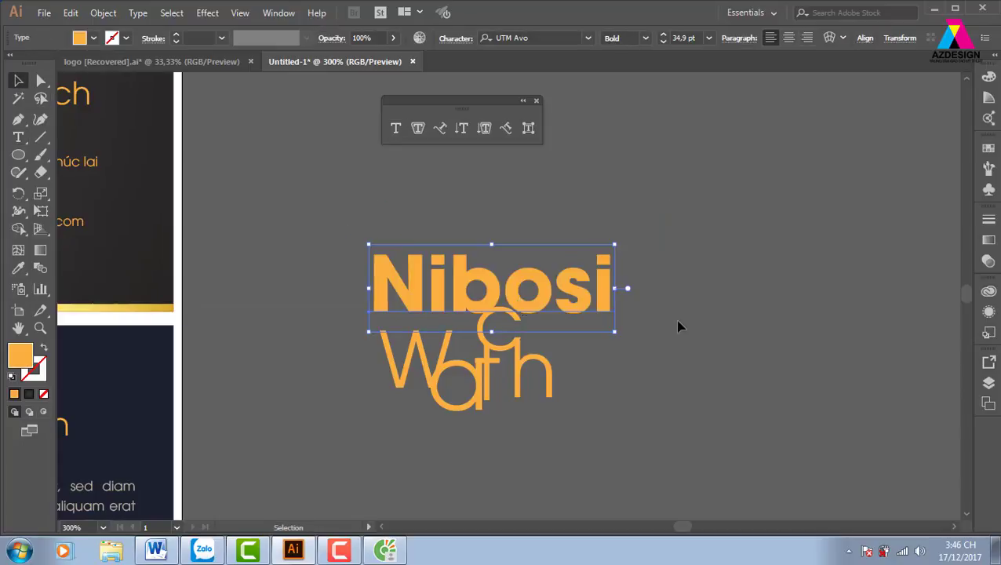
left_click(552, 396)
left_click(556, 430)
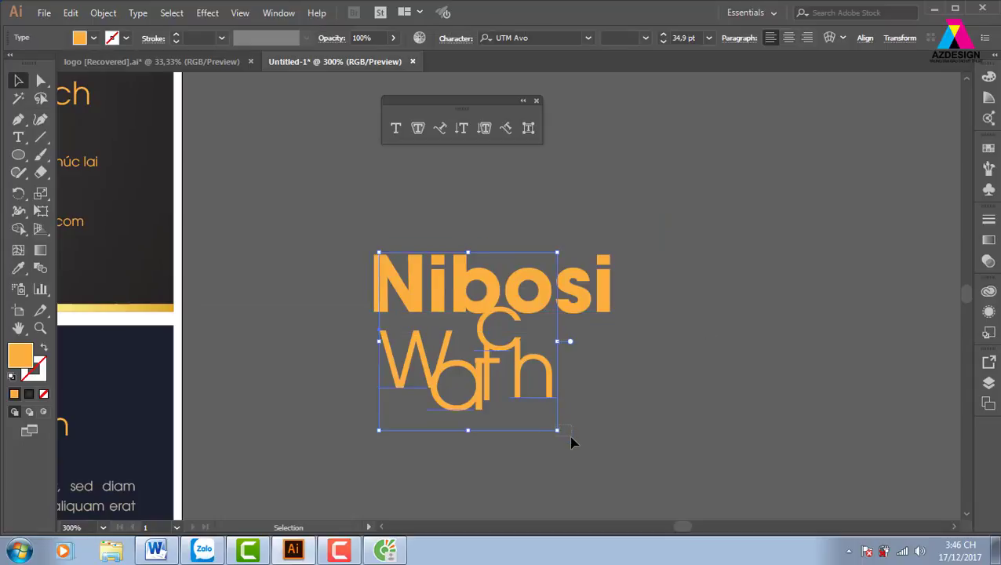
left_click_drag(559, 434, 624, 498)
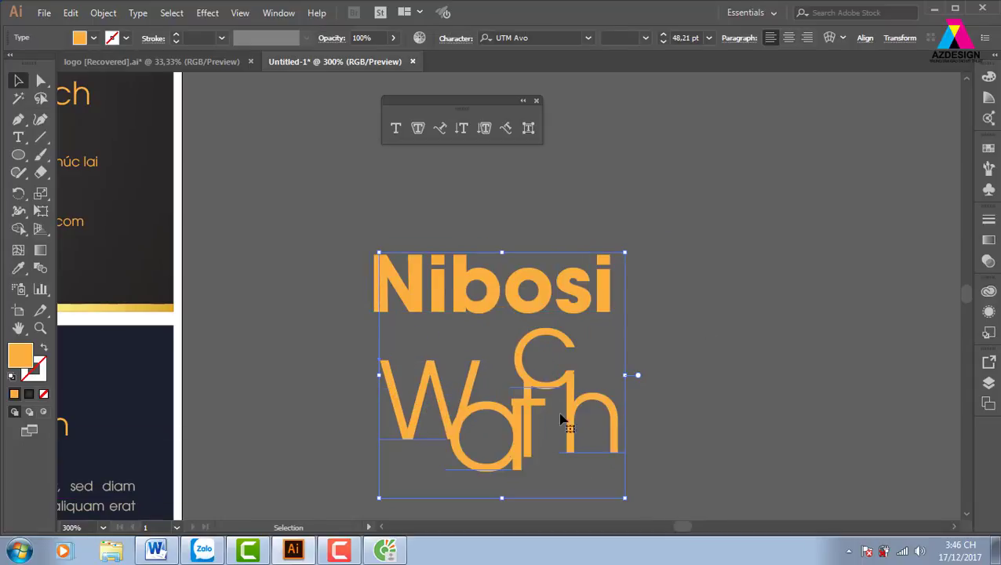
left_click_drag(564, 416, 564, 401)
Step: Shrink Nibosi to about 19.6 pt and place it just above the W
left_click(650, 359)
mouse_move(404, 315)
left_mouse_down()
mouse_move(343, 313)
mouse_move(310, 335)
left_mouse_up()
left_click(731, 346)
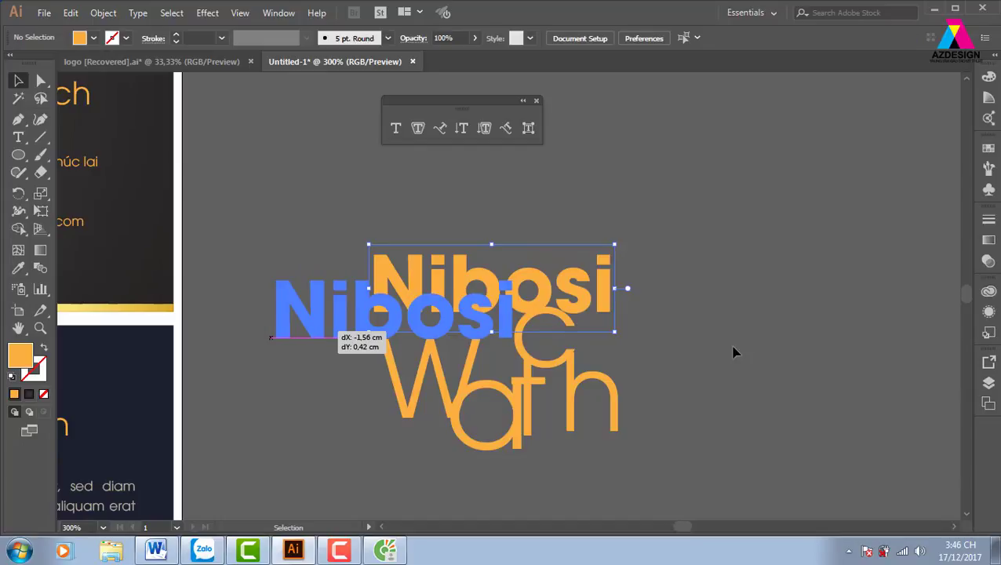
left_click(502, 333)
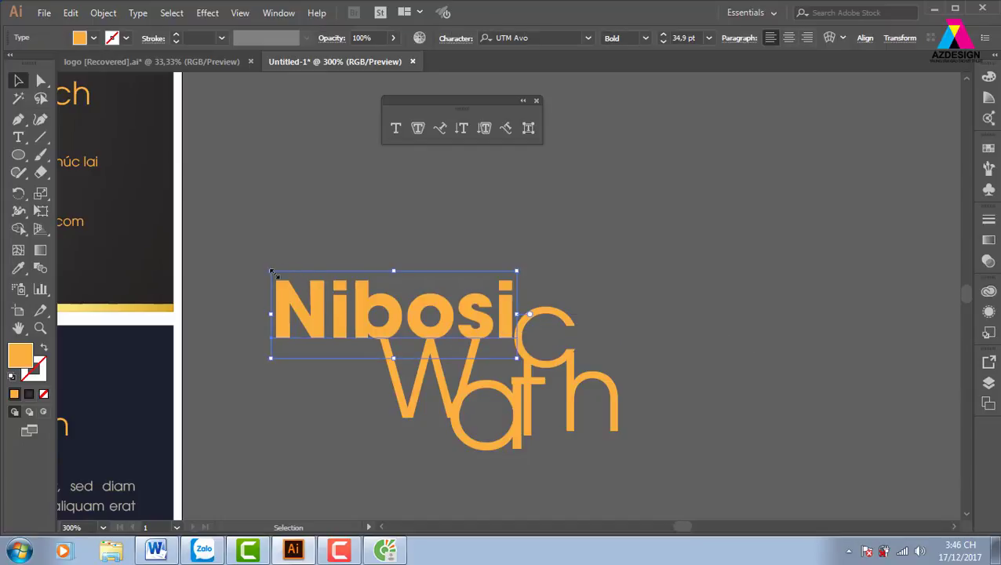
left_click_drag(271, 271, 384, 312)
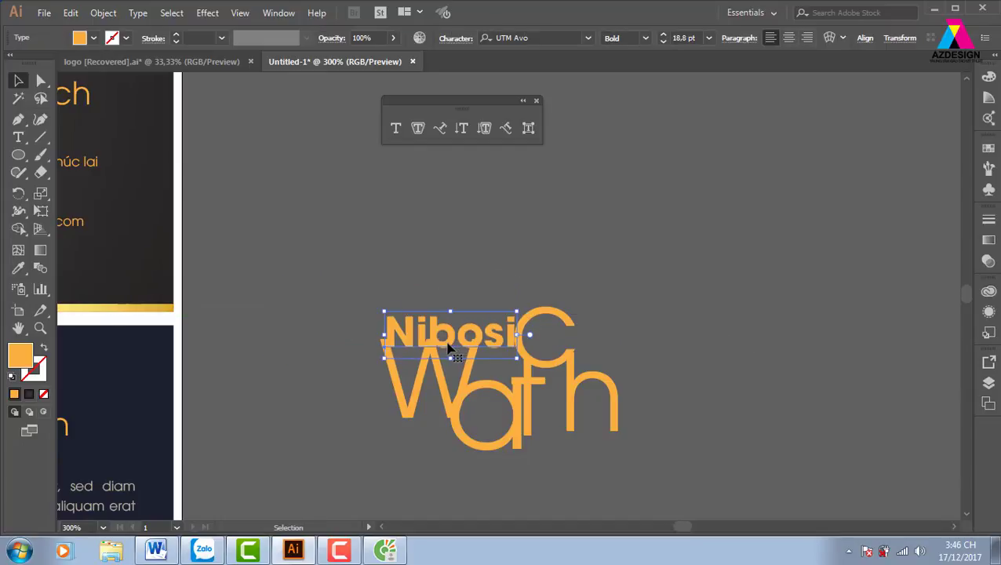
left_click_drag(449, 348, 445, 338)
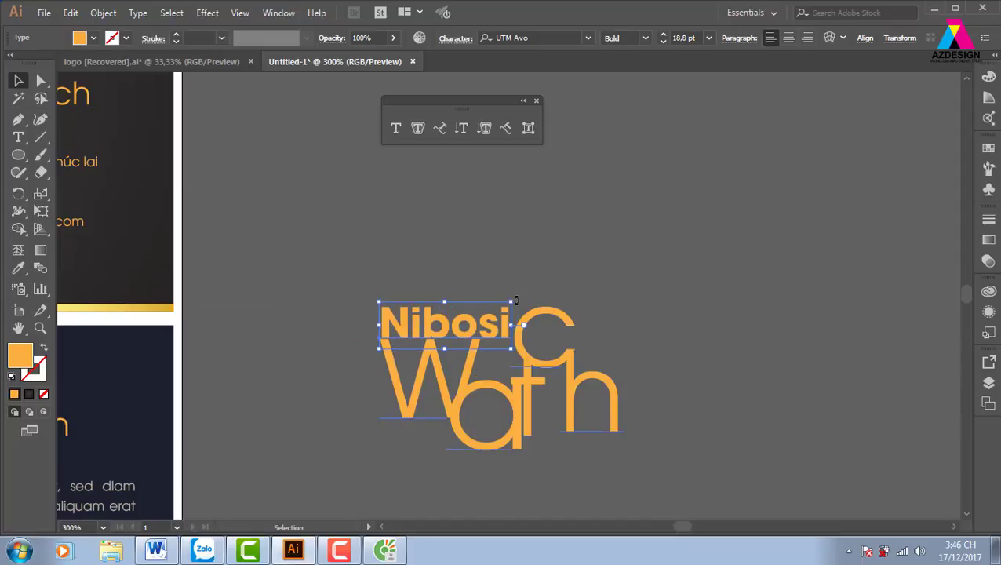
left_click_drag(512, 300, 517, 299)
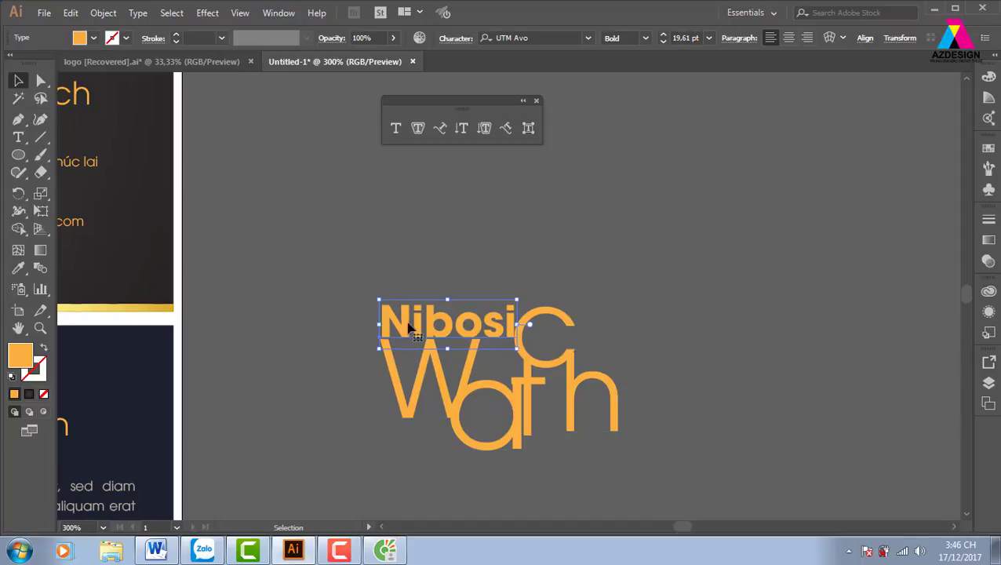
left_click(712, 346)
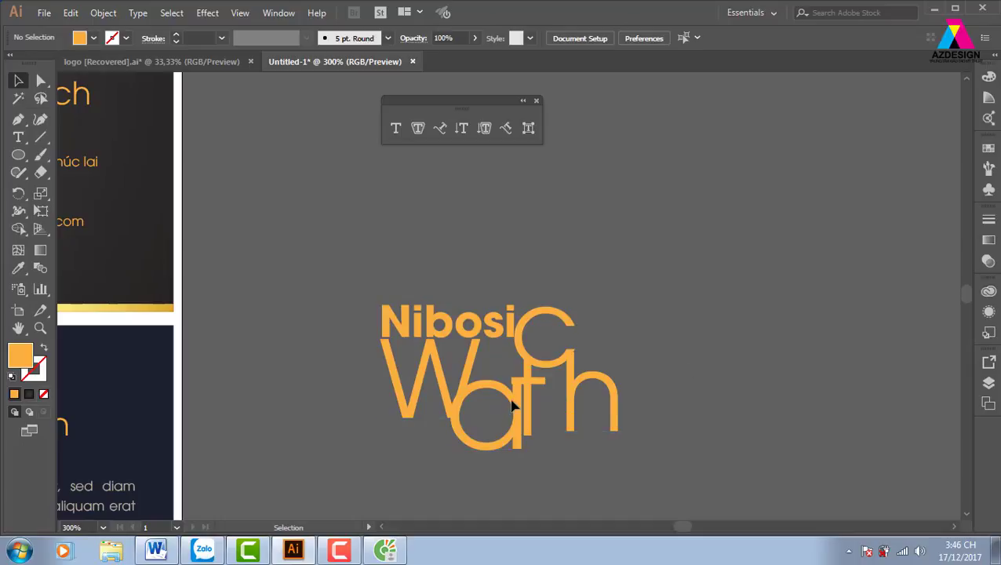
Step: Use the Touch Type tool to scale up the 'a' of Watch and lower it below the baseline
left_click(528, 128)
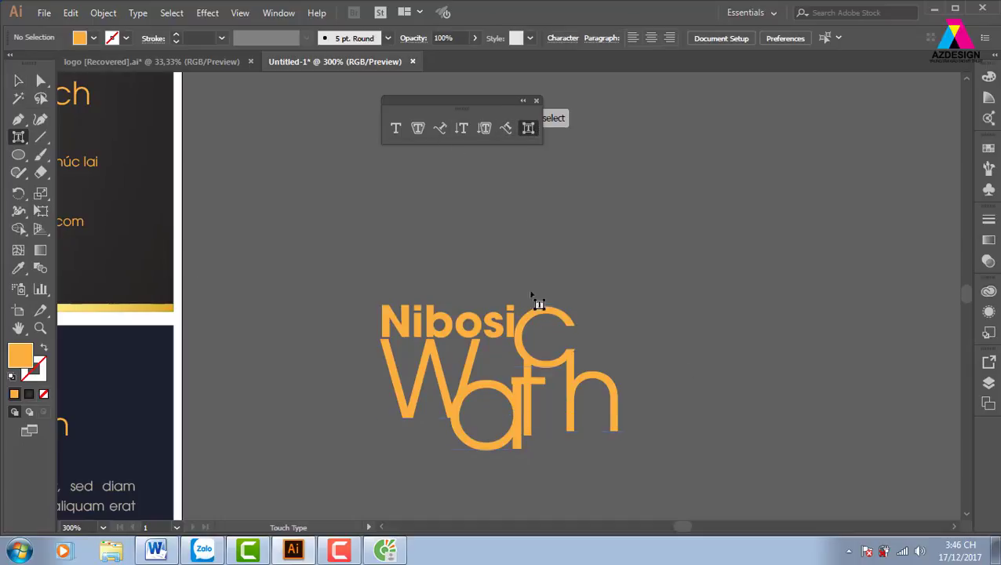
left_click(473, 453)
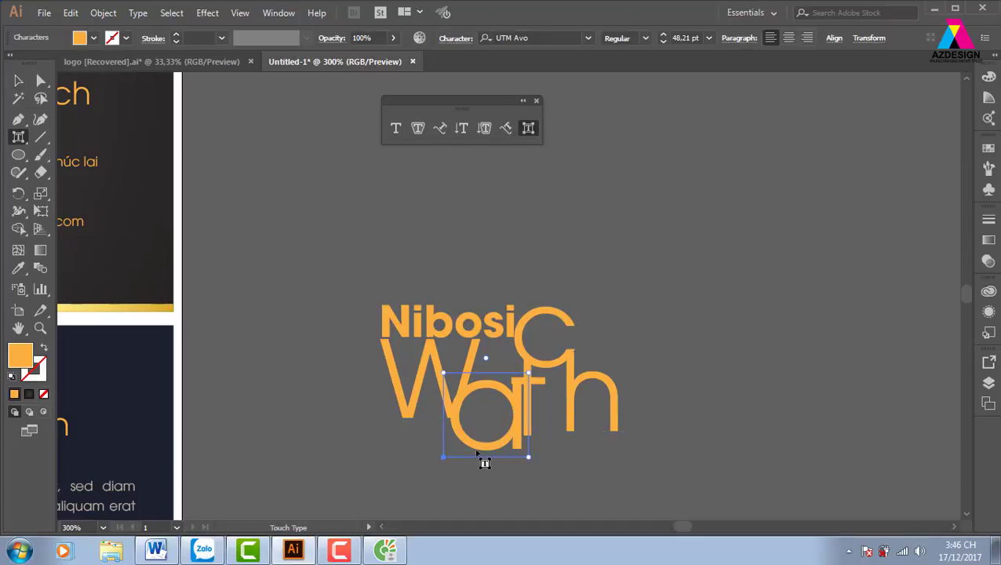
left_click_drag(528, 373, 559, 343)
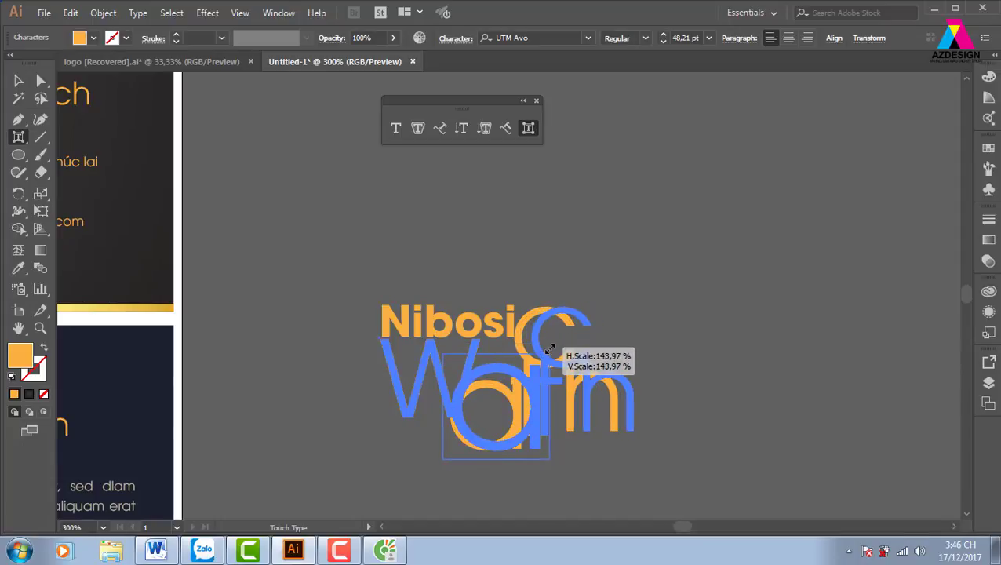
left_click_drag(560, 343, 549, 360)
left_click(559, 384)
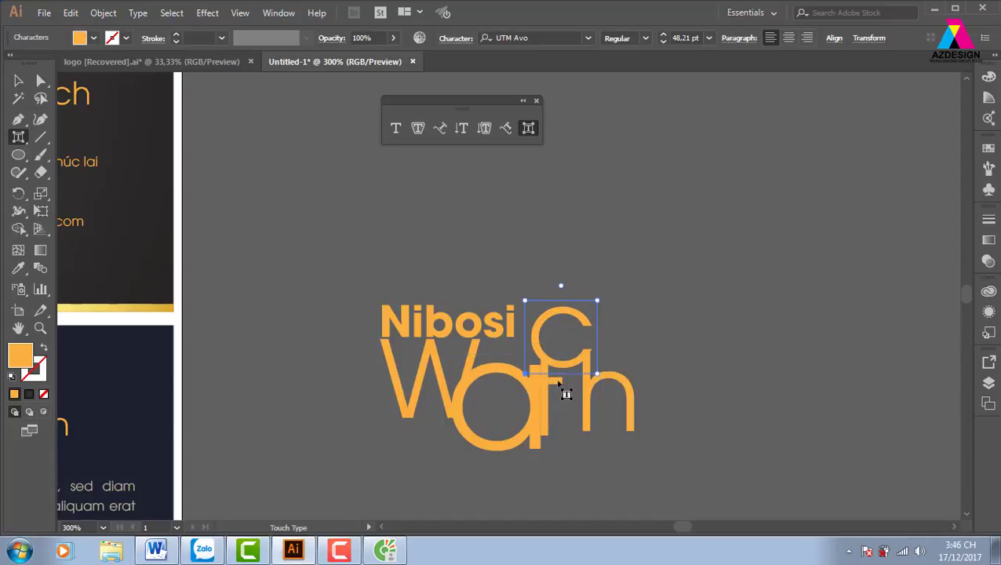
left_click(543, 421)
left_click(511, 446)
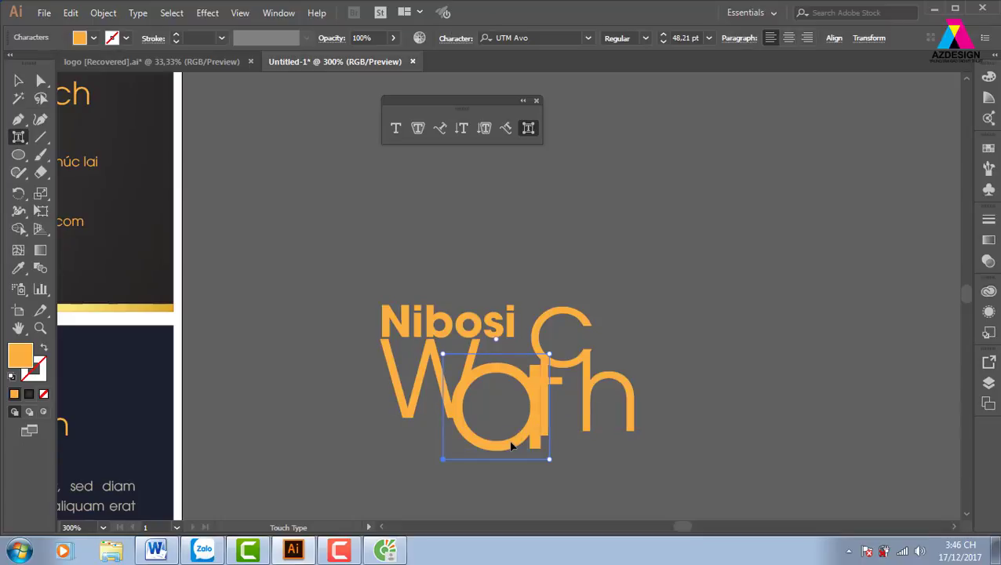
left_click_drag(531, 432, 535, 438)
Step: Reselect the 'a' glyph of Watch and enlarge it further
left_click(682, 380)
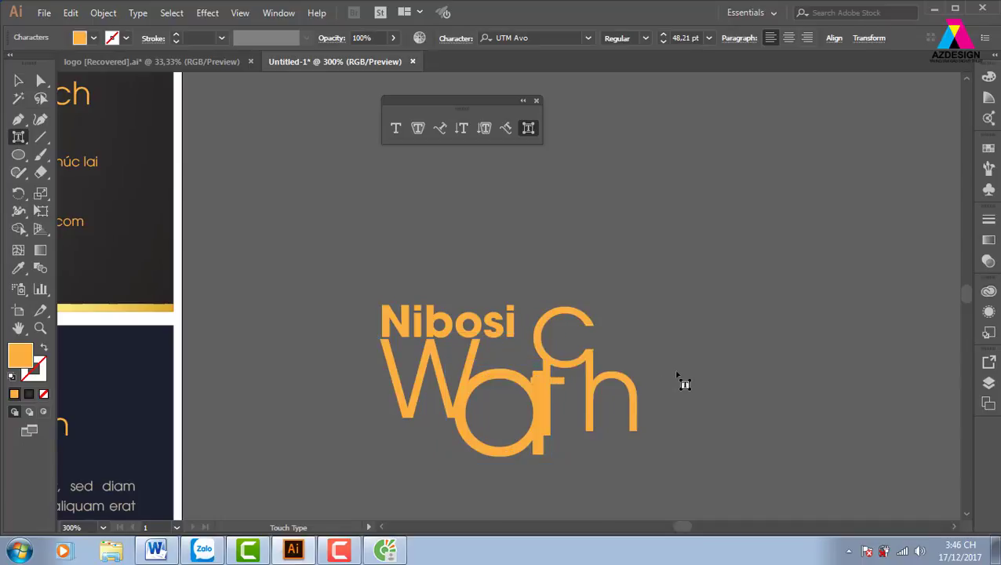
left_click(572, 420)
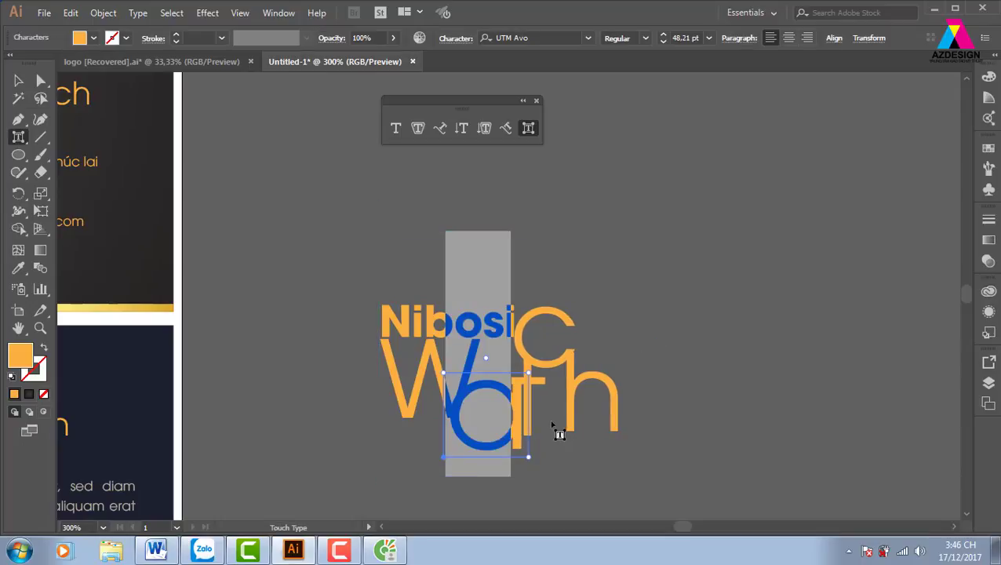
left_click(704, 350)
left_click(535, 401)
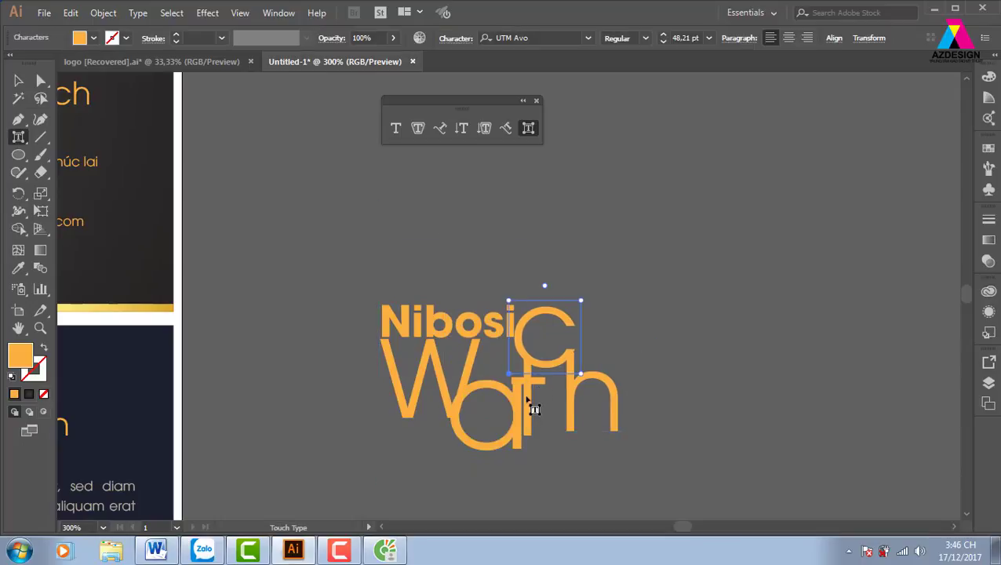
left_click(527, 400)
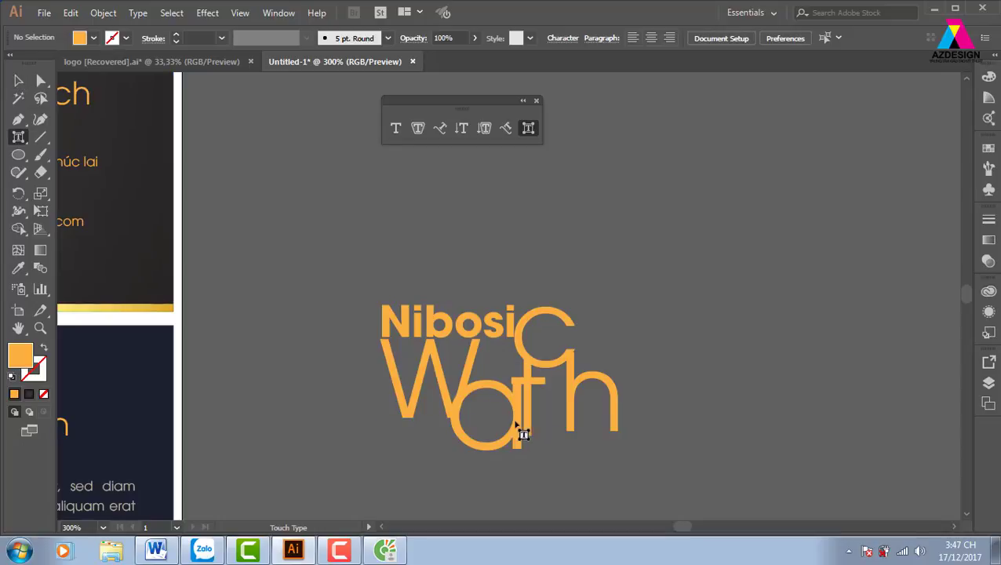
left_click(485, 446)
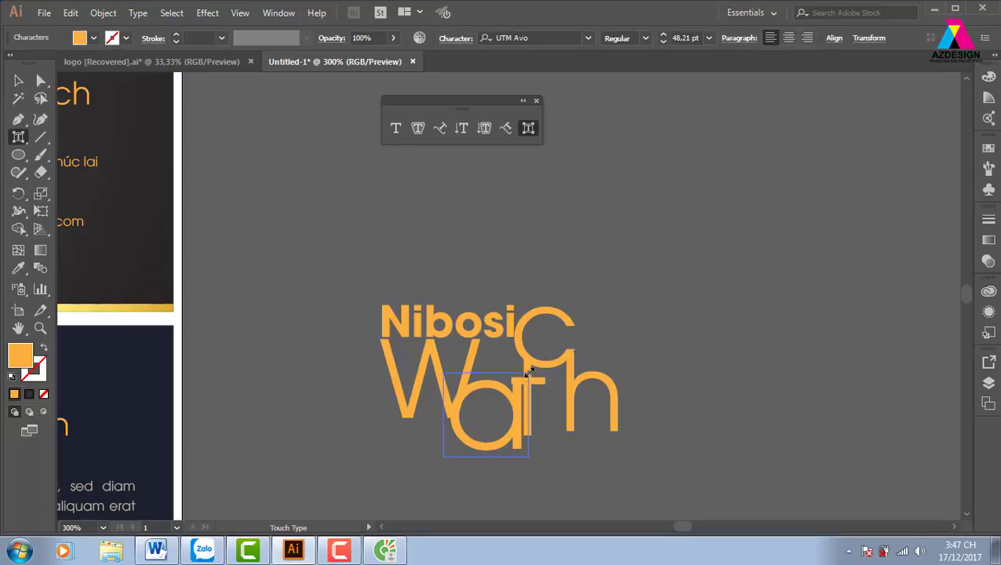
left_click_drag(531, 371, 540, 364)
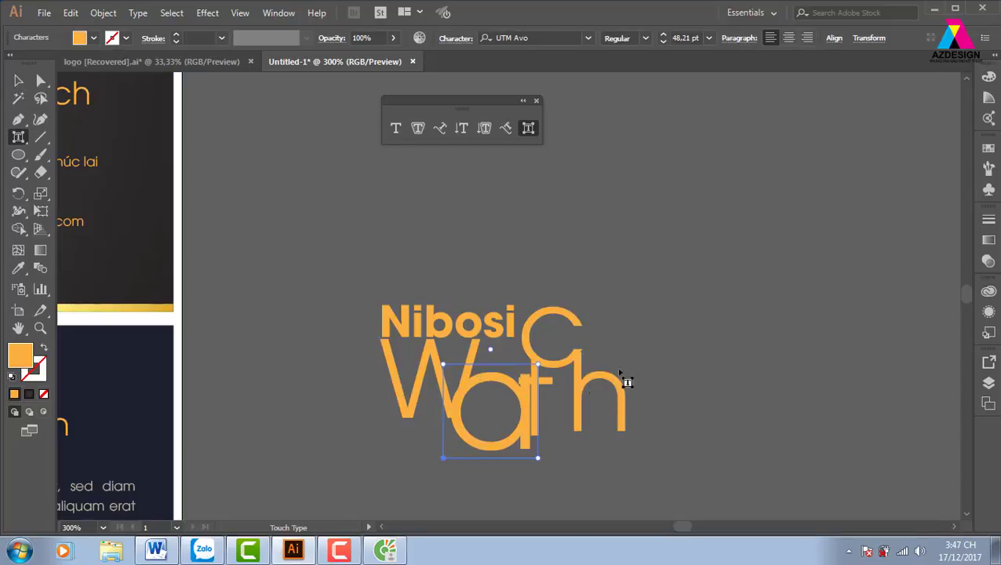
Step: Zoom in and frame the title lettering
left_click(671, 386)
key("z")
left_click_drag(317, 306, 777, 475)
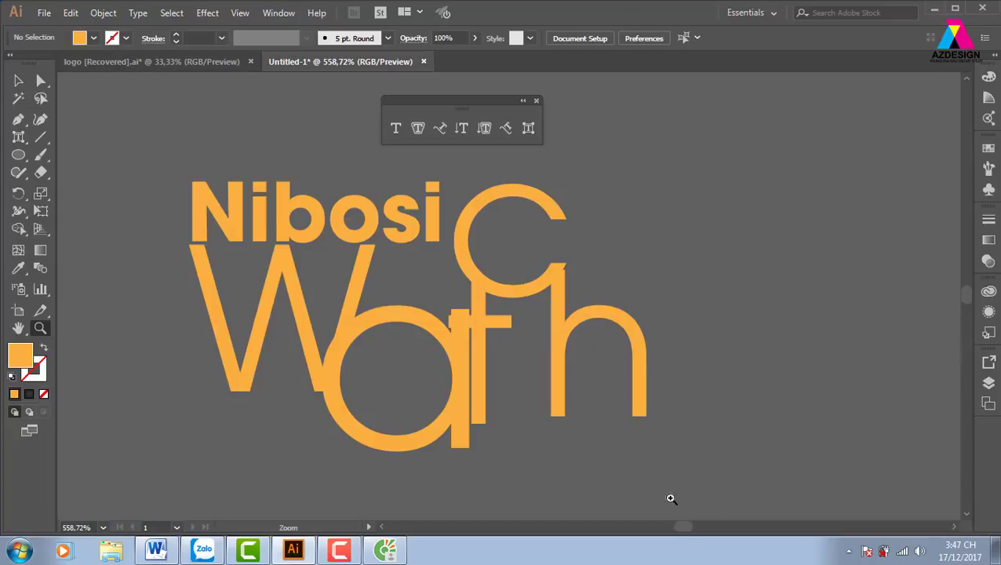
left_click_drag(567, 443, 554, 391)
left_click_drag(453, 376, 427, 412)
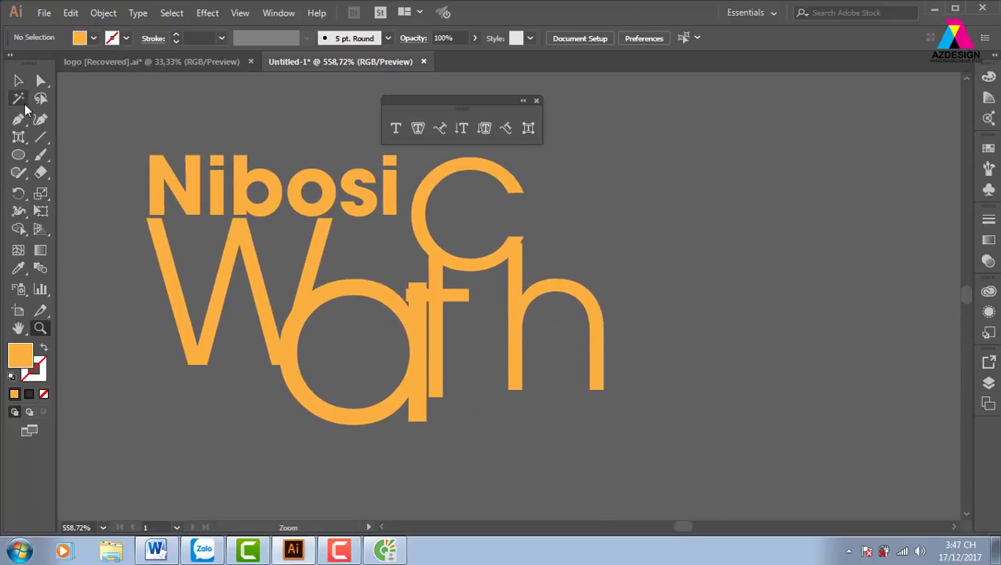
Step: Draw a light grey circle over the bowl of the 'a' and nudge it slightly left
left_click(18, 155)
left_click_drag(292, 287, 412, 418)
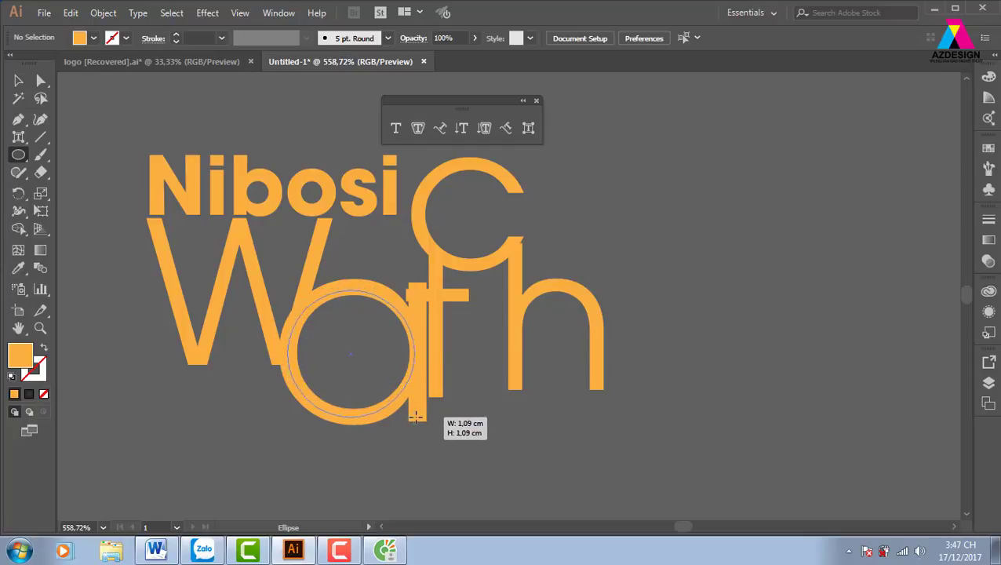
left_click_drag(413, 418, 417, 416)
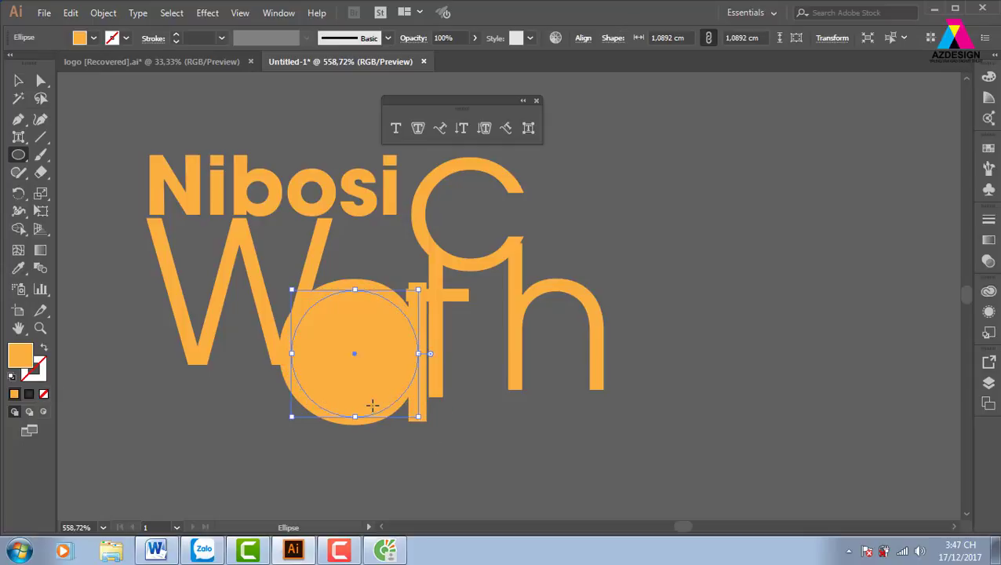
left_click(988, 148)
left_click(908, 230)
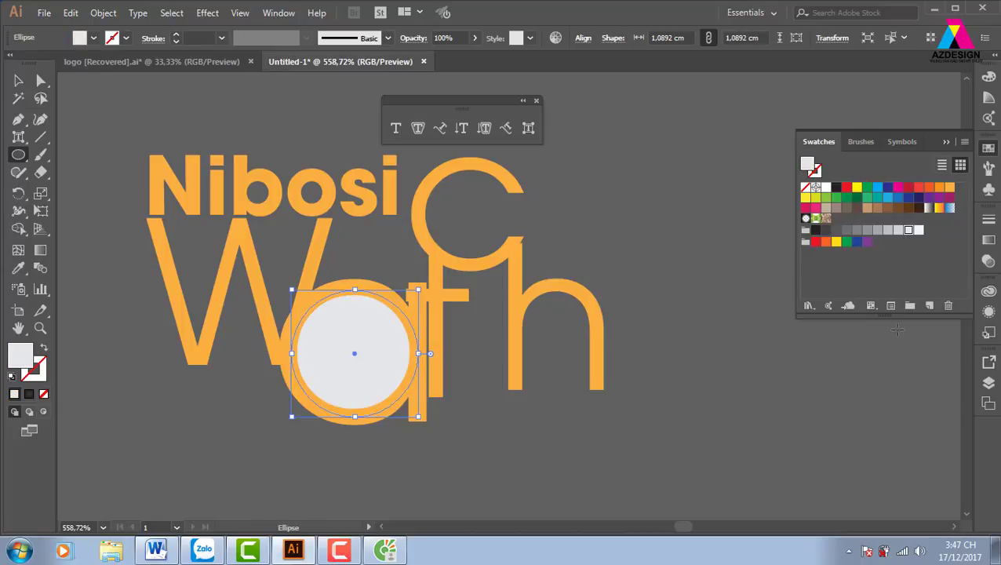
key("Left")
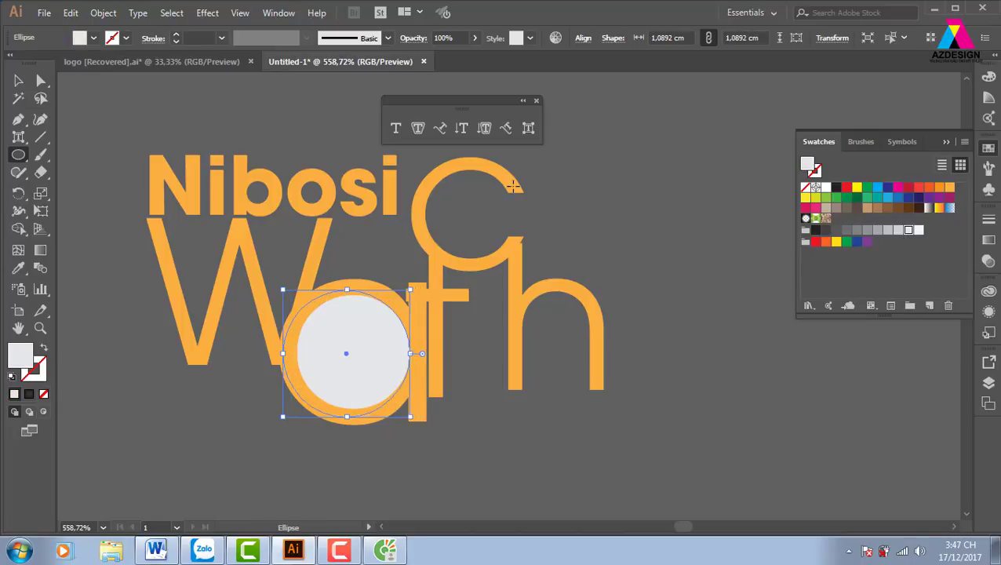
Step: Place the Longines watch photo over the 'a' and send it to the back
left_click(47, 14)
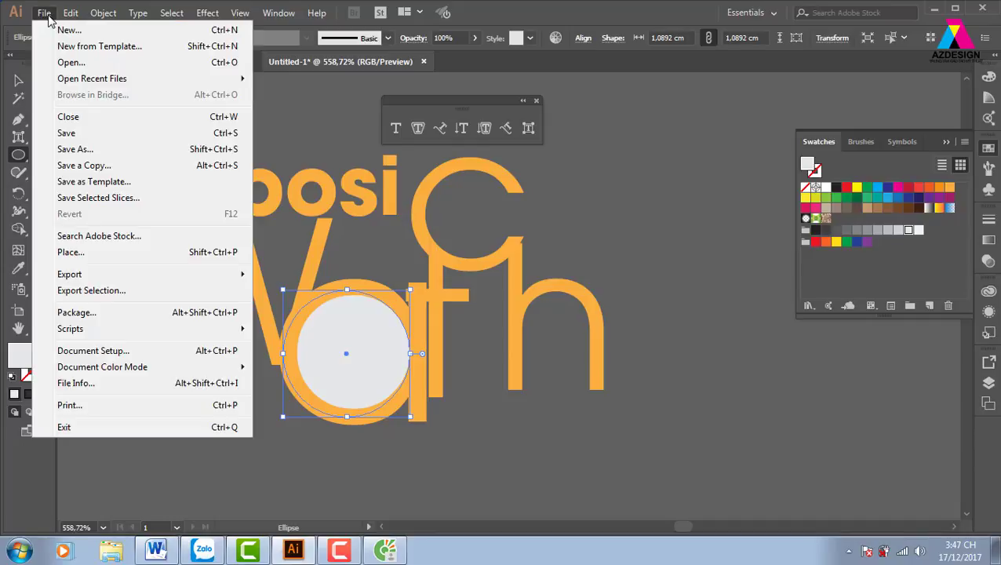
left_click(83, 252)
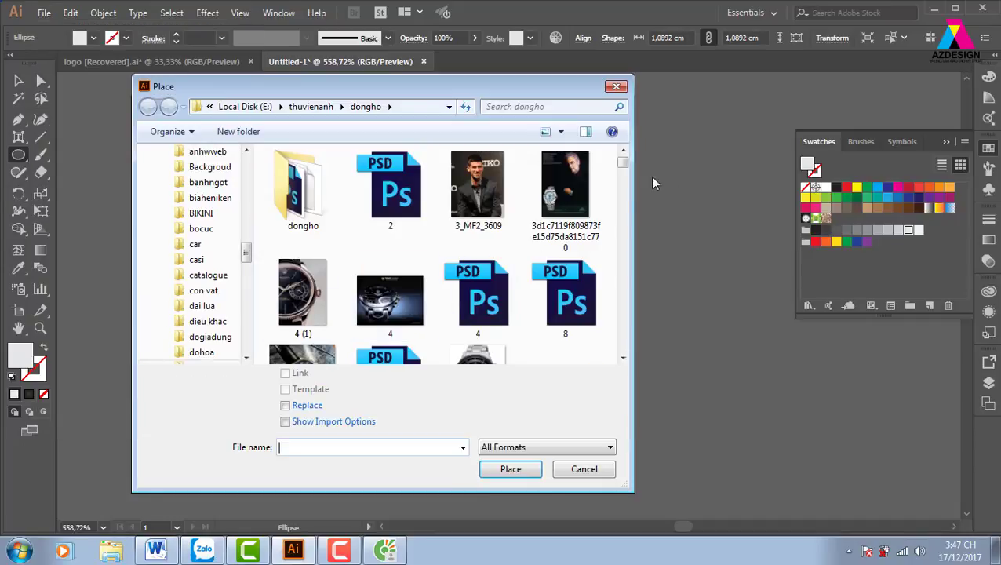
left_click_drag(623, 161, 624, 179)
scroll(577, 182, "down", 4)
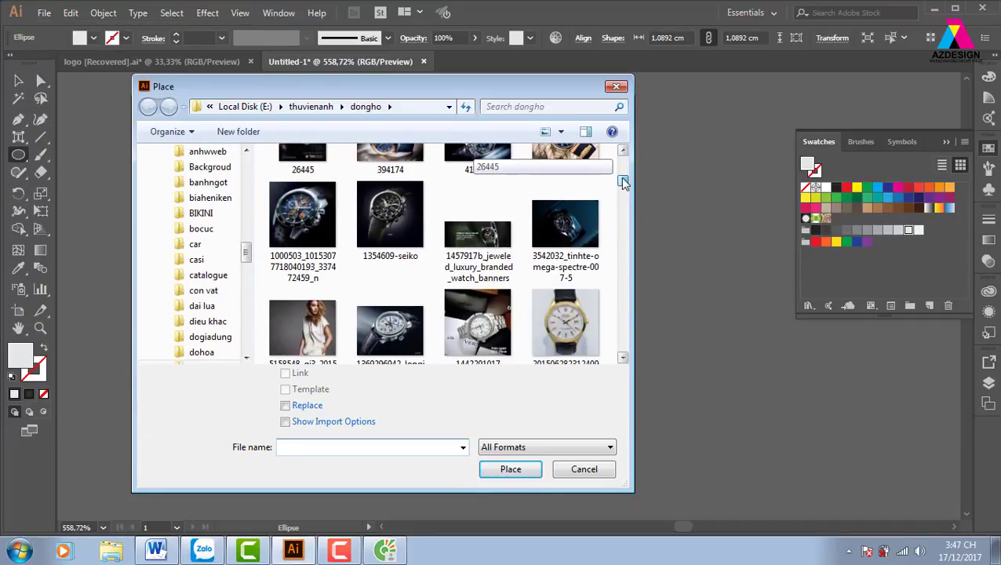
left_click(577, 182)
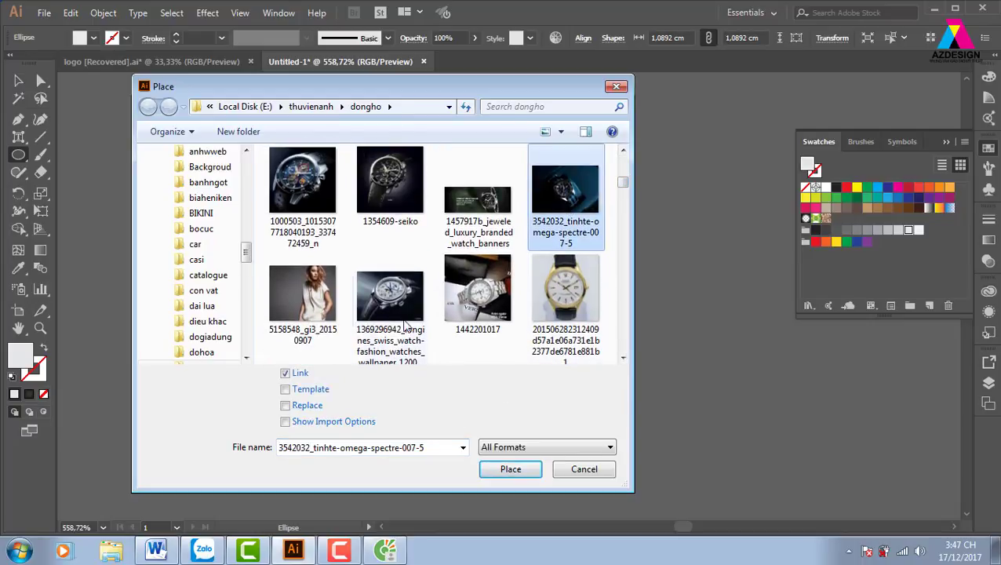
left_click(404, 322)
left_click(510, 468)
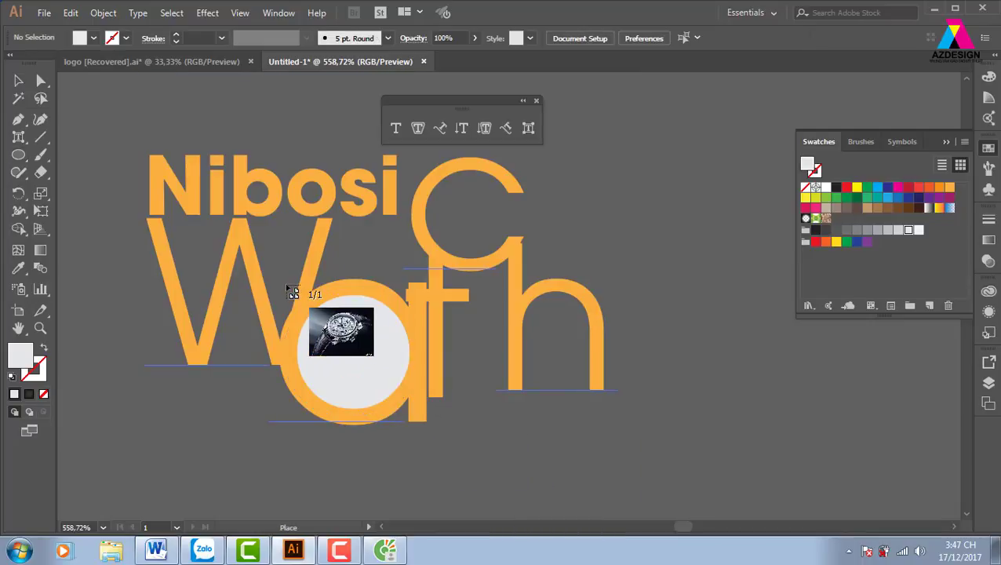
left_click_drag(284, 285, 472, 426)
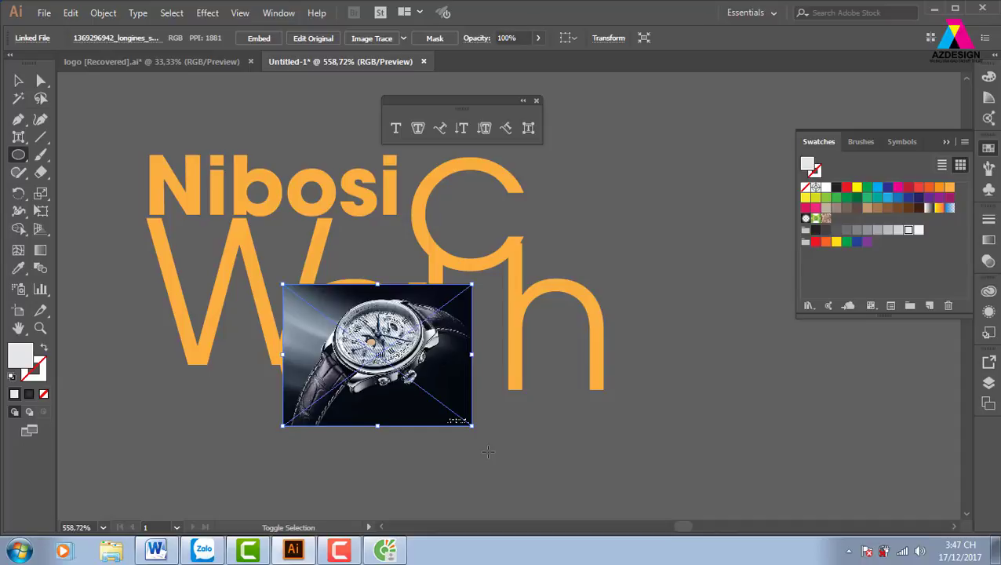
key("ctrl+shift+bracketleft")
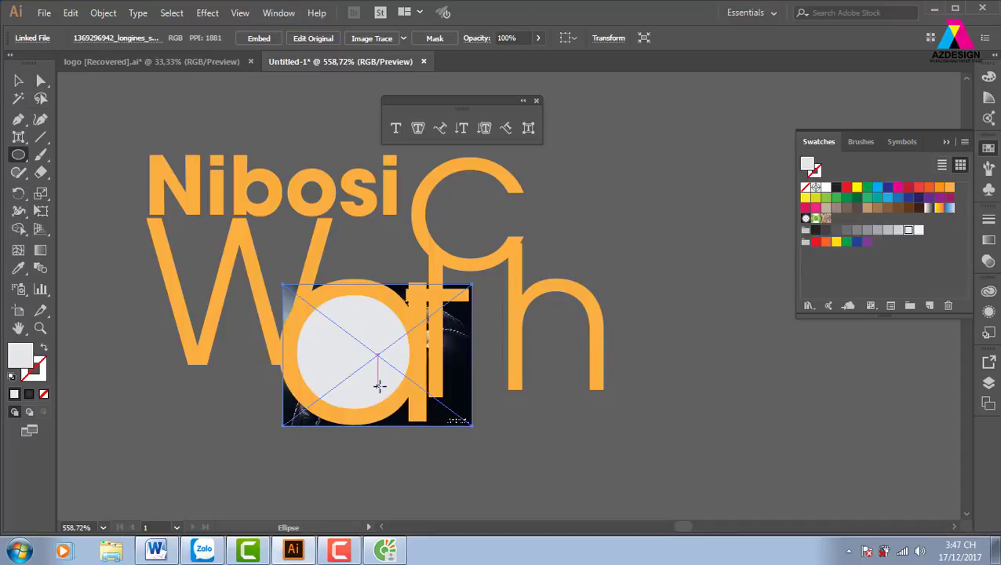
Step: Select the grey circle and watch photo together and make a clipping mask (Ctrl+7)
left_click(18, 81)
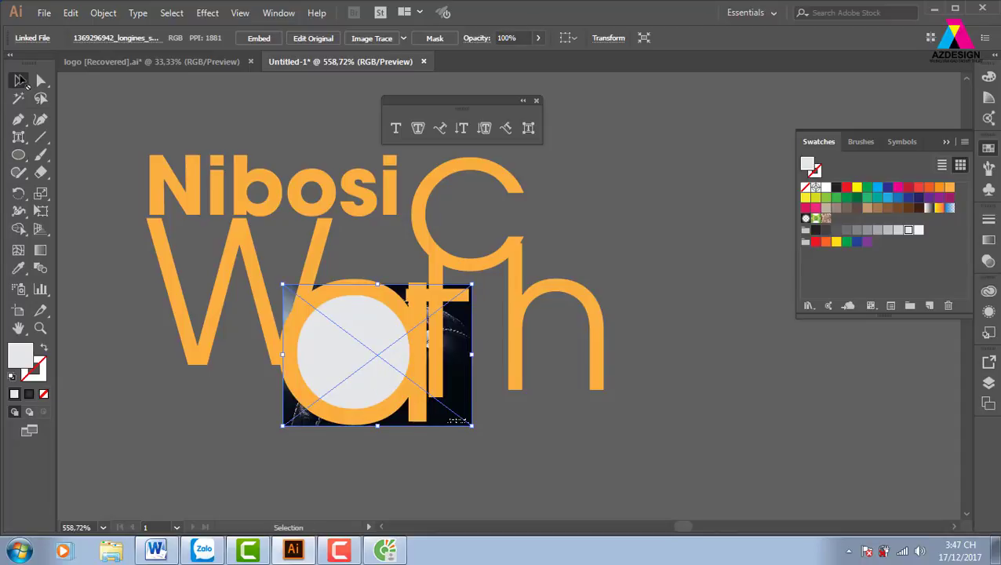
left_click(528, 298)
left_click(575, 371)
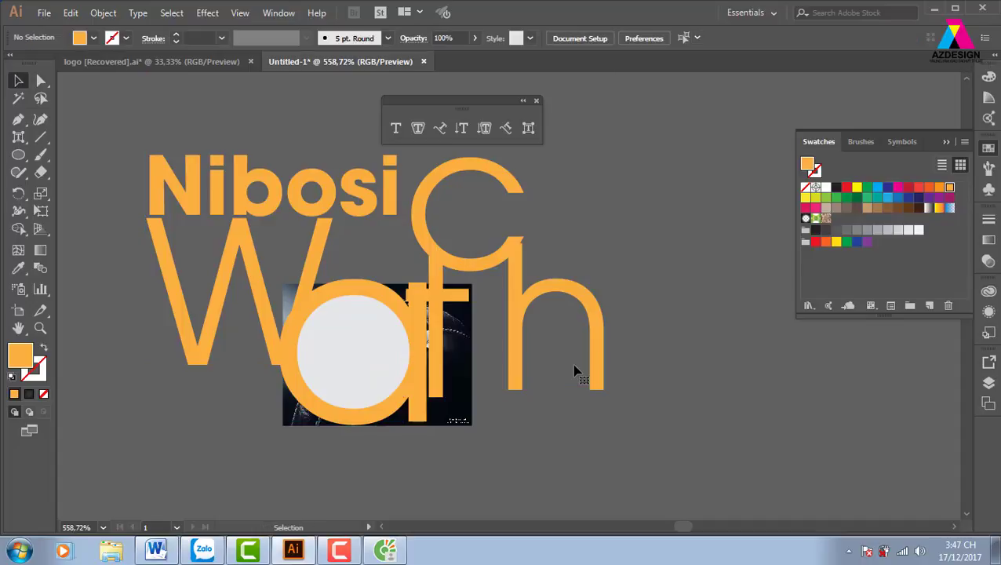
left_click(349, 350)
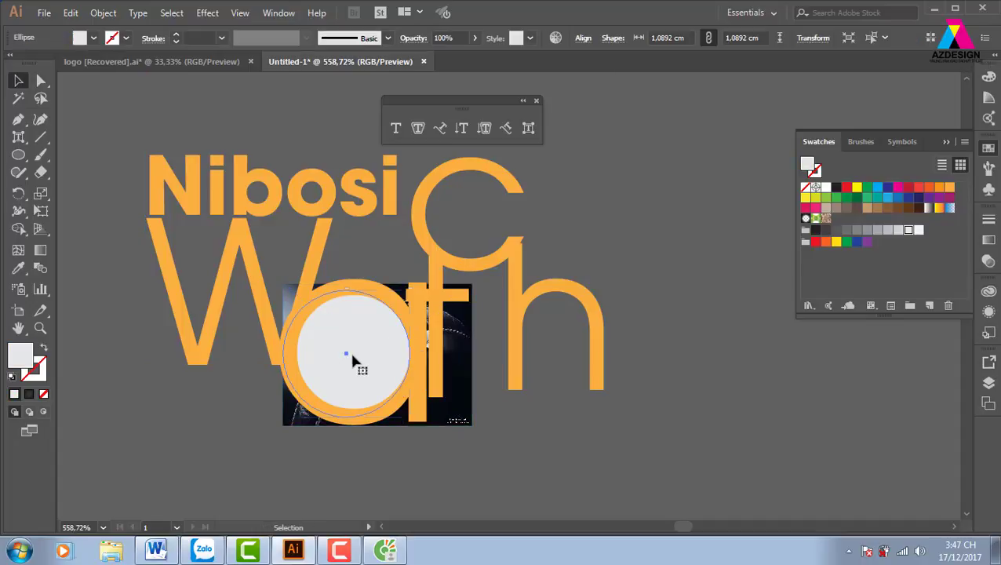
left_click(467, 373, "shift")
key("ctrl+7")
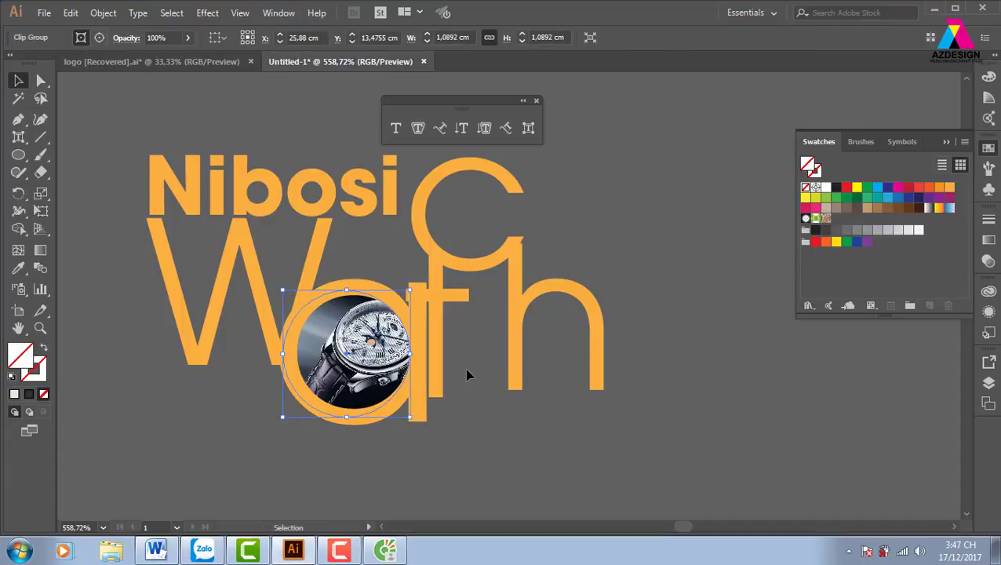
Step: Reposition and resize the watch photo inside the circle's clip group
double_click(381, 378)
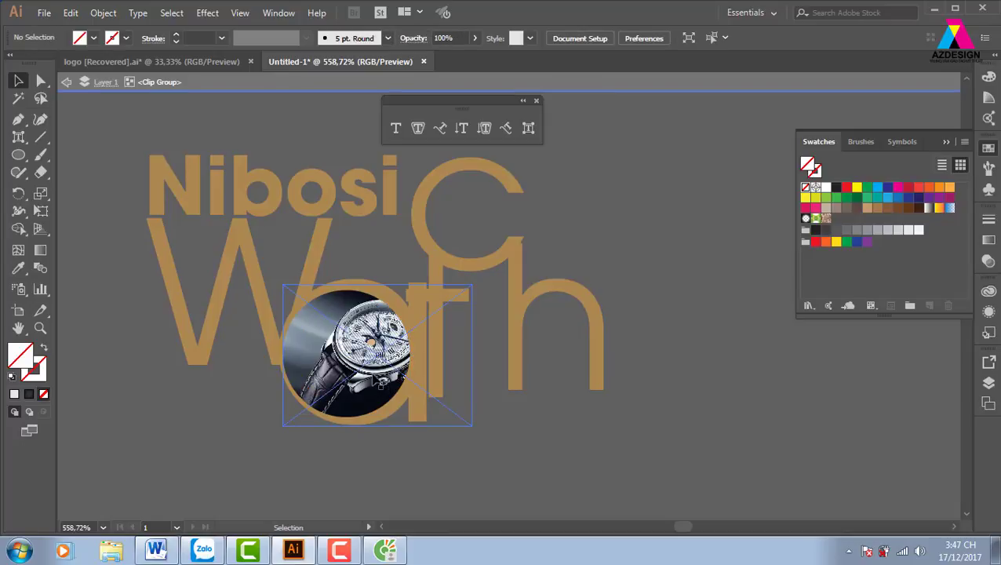
left_click_drag(385, 378, 361, 373)
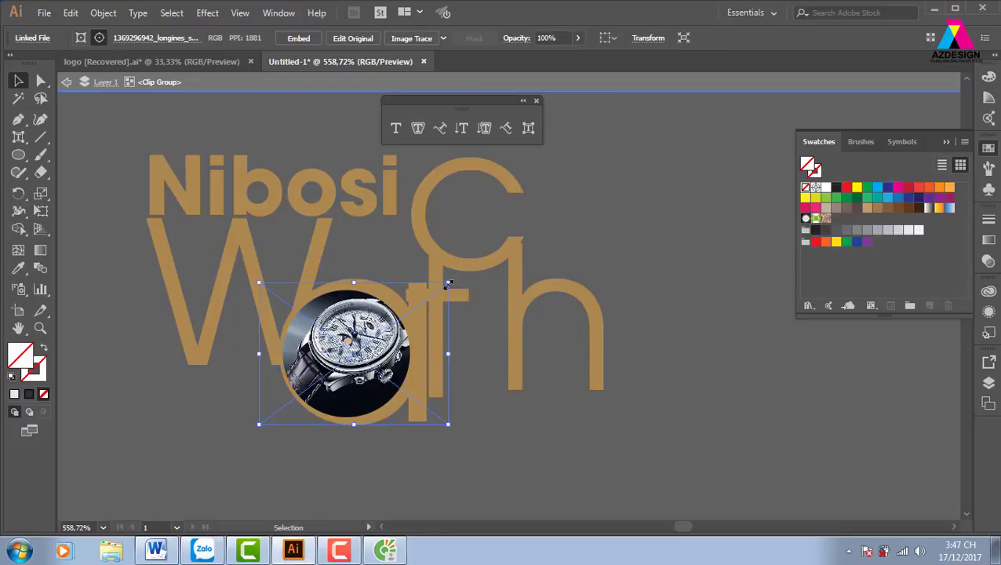
left_click_drag(449, 284, 445, 287)
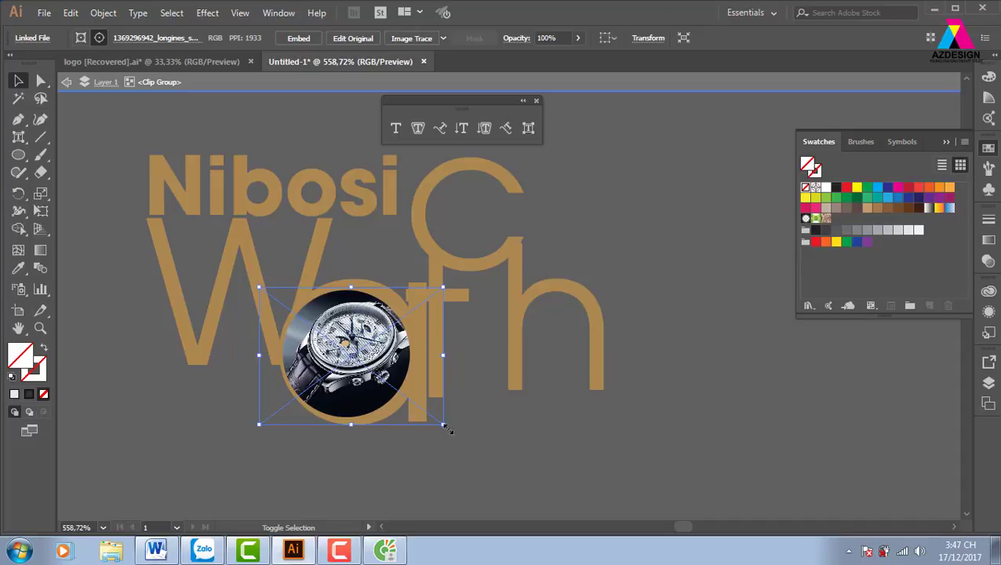
left_click_drag(445, 428, 453, 405)
double_click(553, 454)
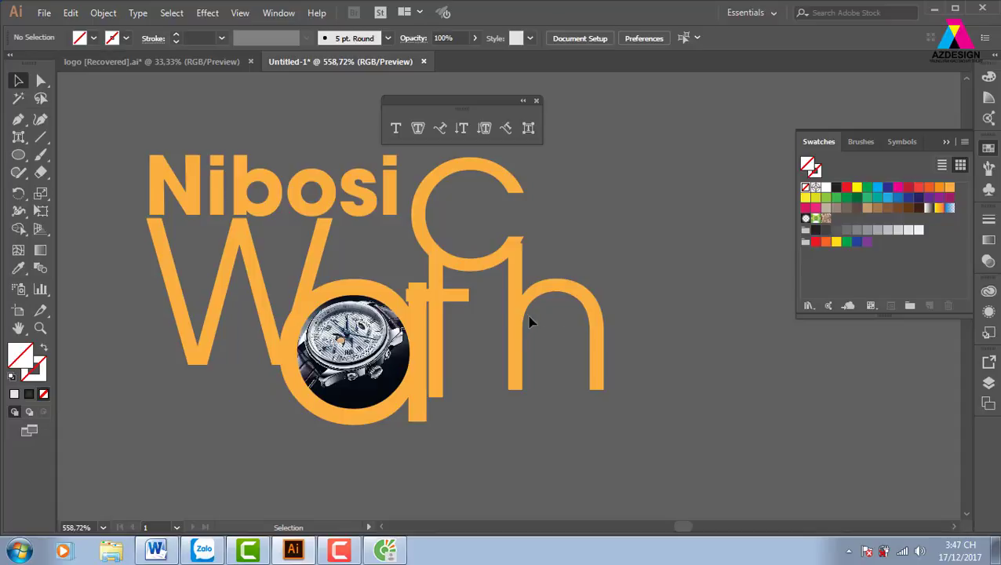
Step: Open the woman's photo with Ctrl+O to preview it, then close it
left_click_drag(548, 224, 519, 290)
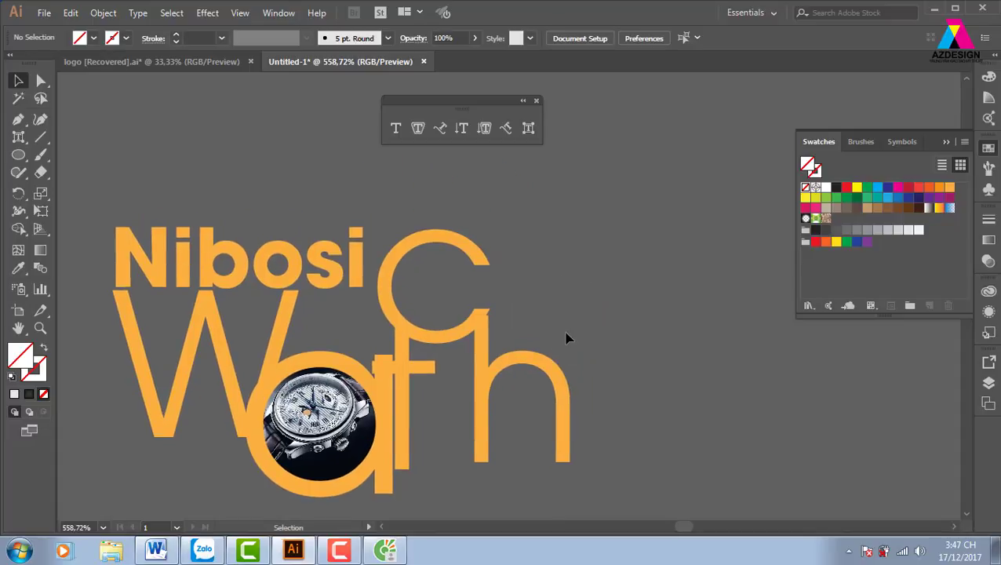
key("ctrl+o")
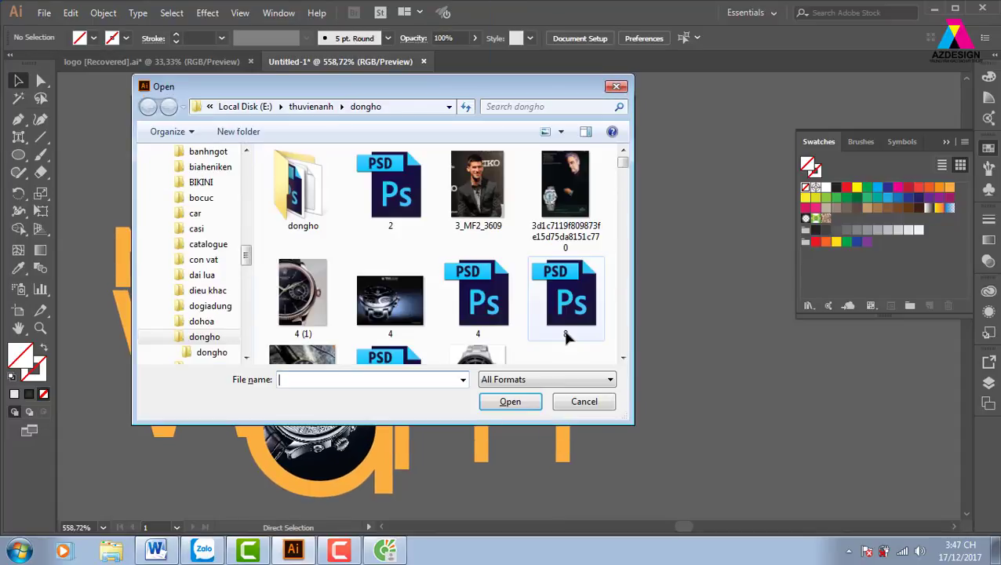
left_click_drag(624, 166, 626, 179)
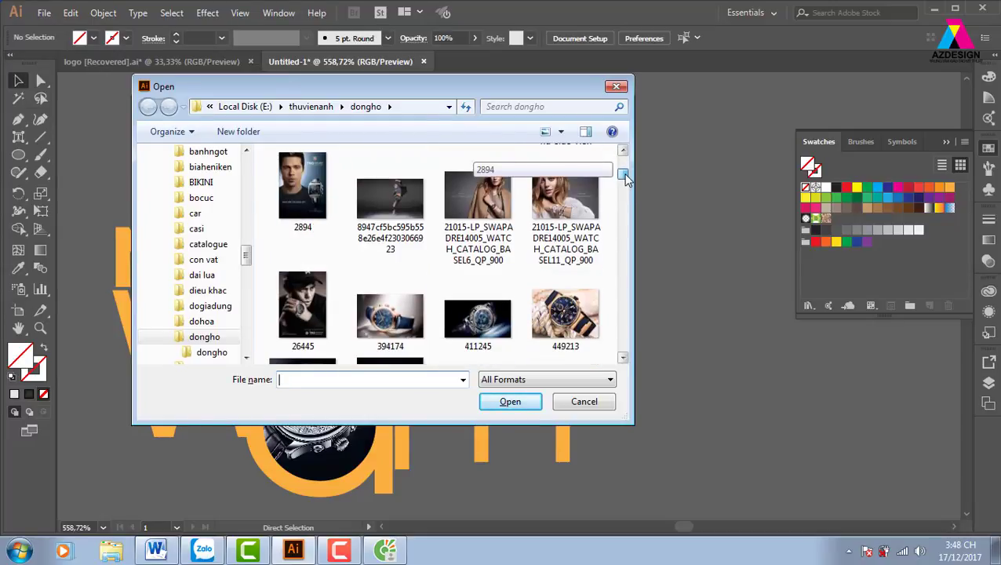
left_click_drag(626, 180, 630, 188)
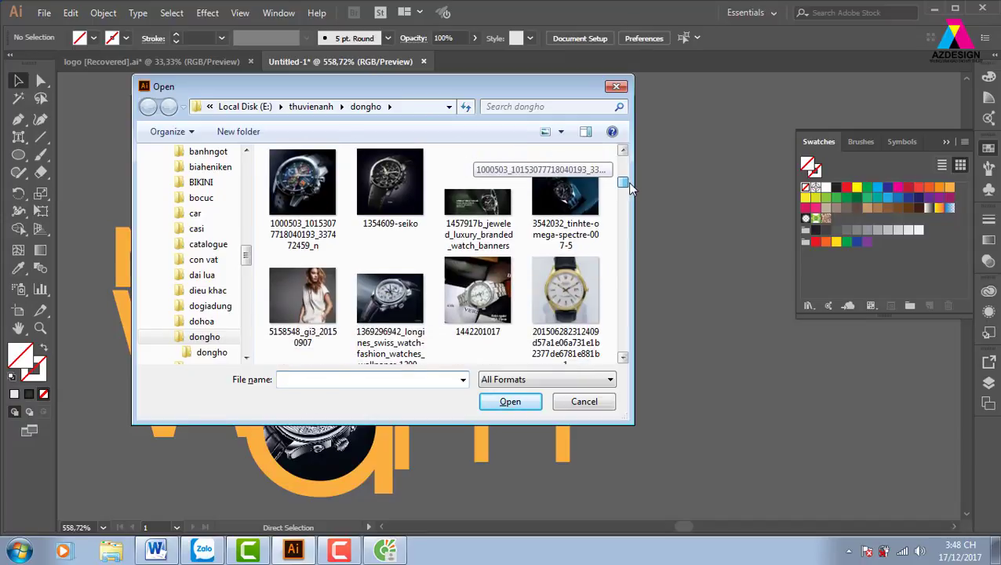
left_click(318, 283)
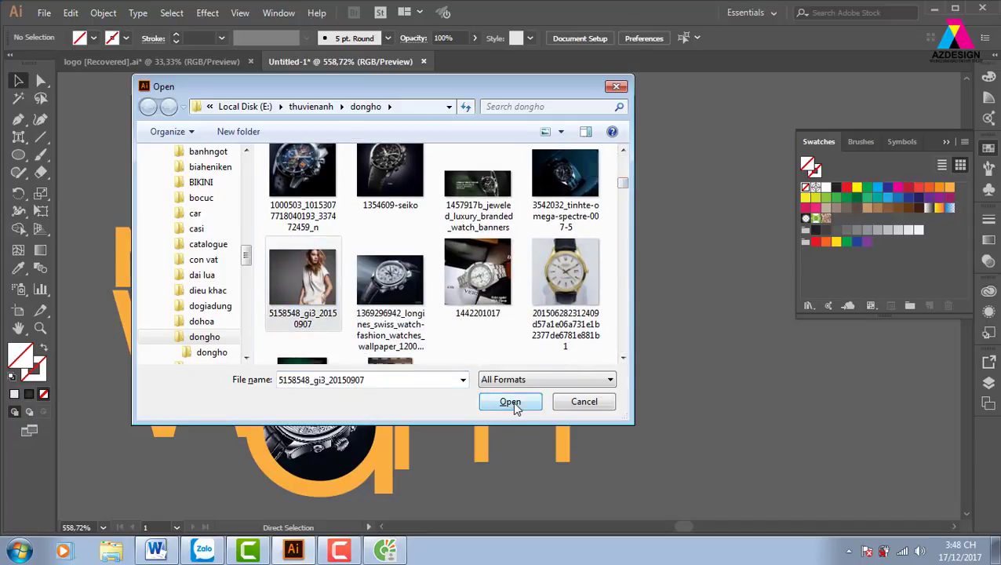
left_click(510, 401)
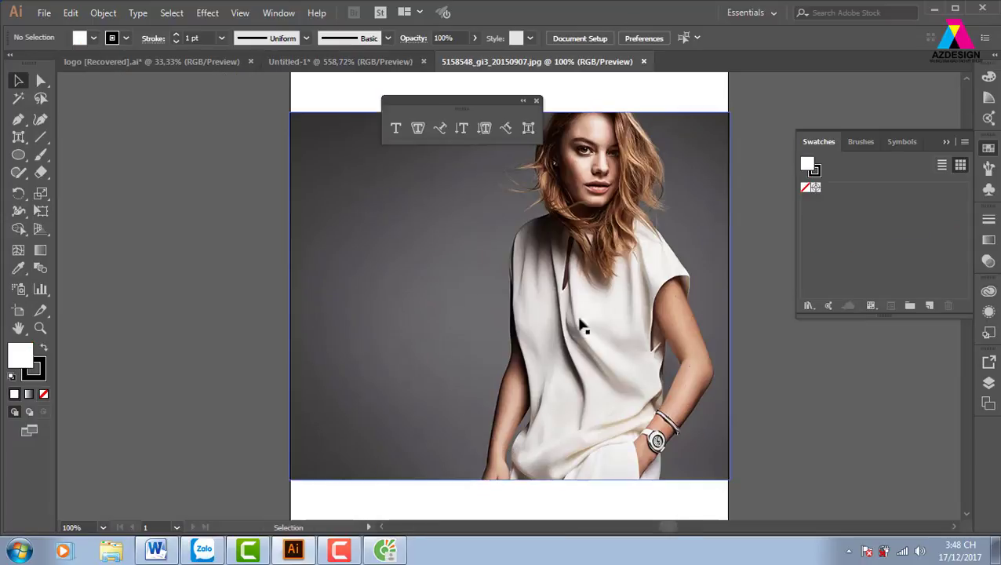
left_click(643, 61)
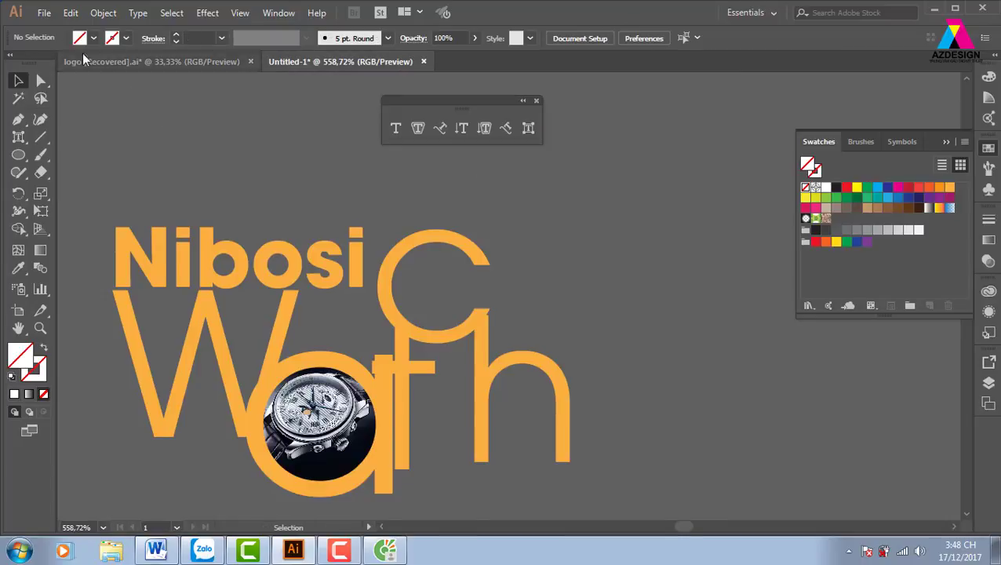
Step: Place the dd0013 photo on the canvas above the letters C and h
left_click(44, 12)
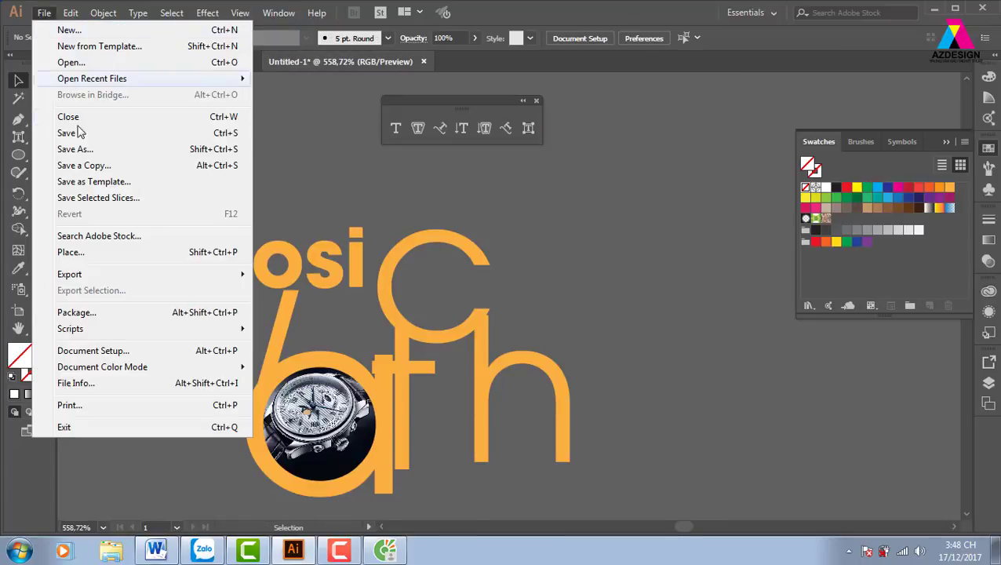
left_click(166, 259)
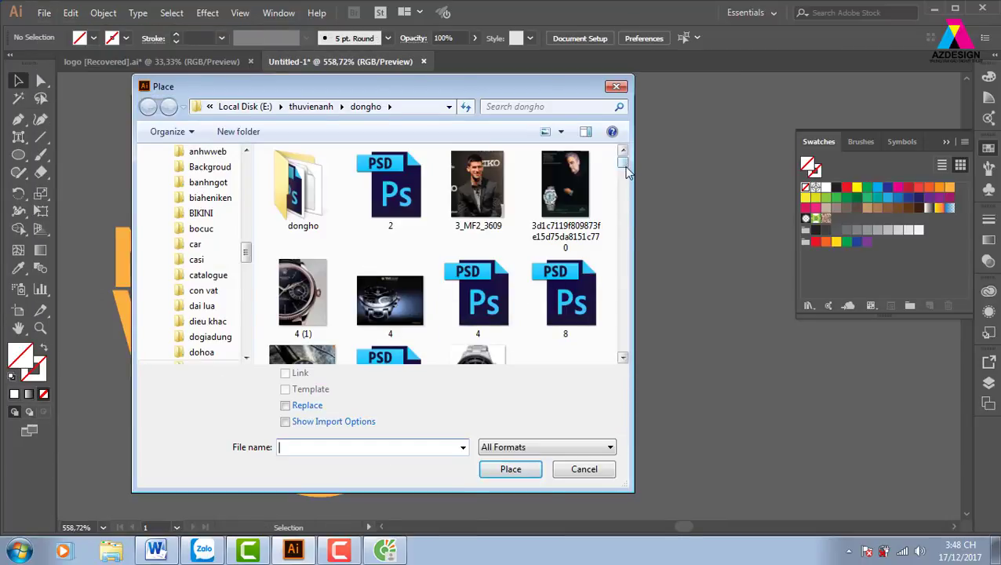
scroll(626, 174, "down", 3)
left_click_drag(626, 174, 632, 204)
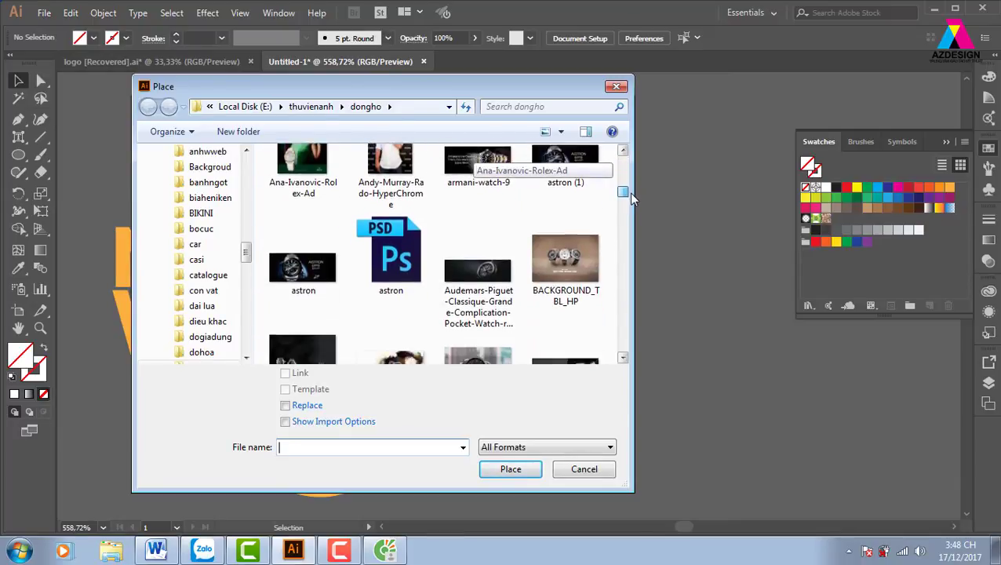
left_click_drag(630, 206, 630, 224)
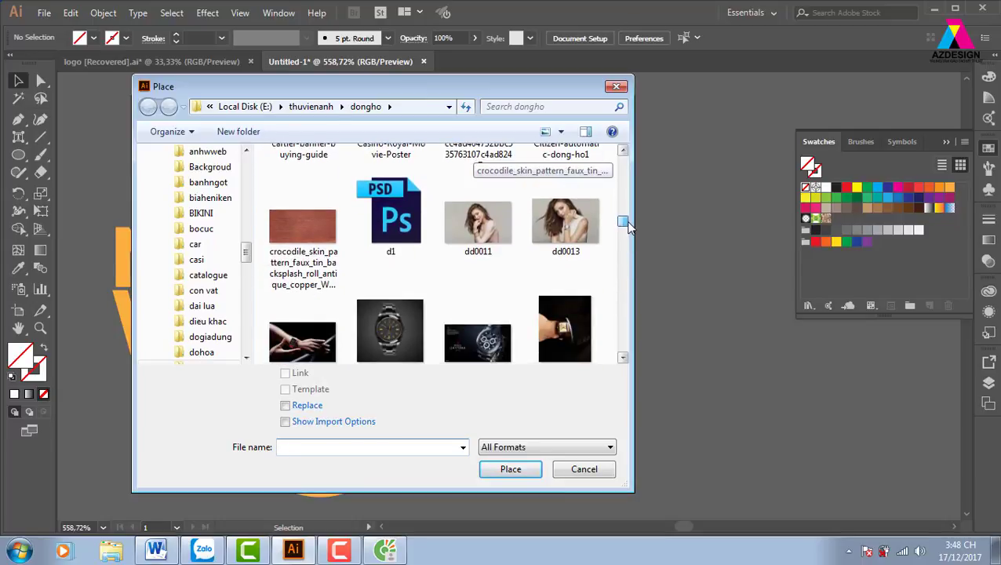
left_click(477, 222)
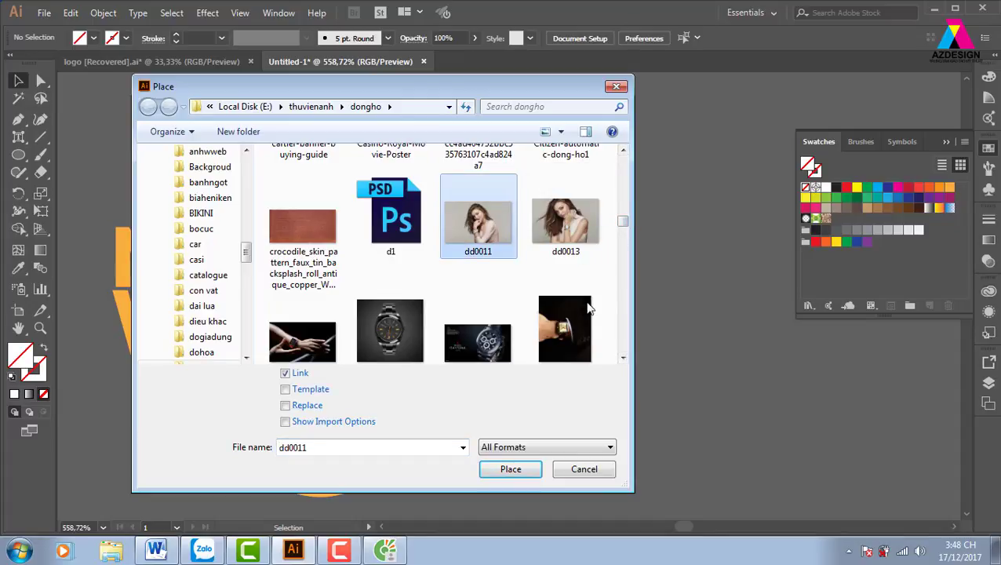
left_click(574, 237)
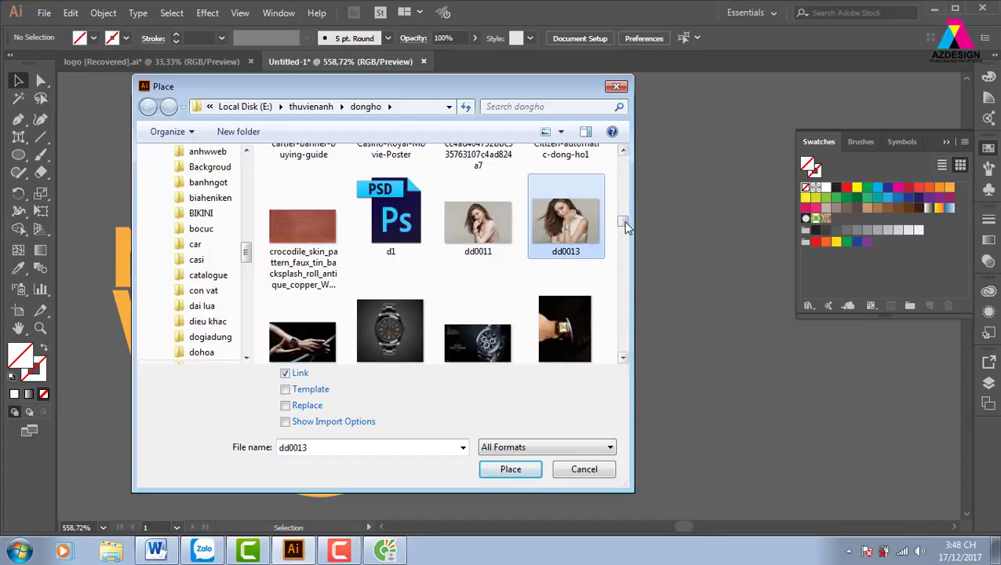
left_click_drag(625, 223, 625, 247)
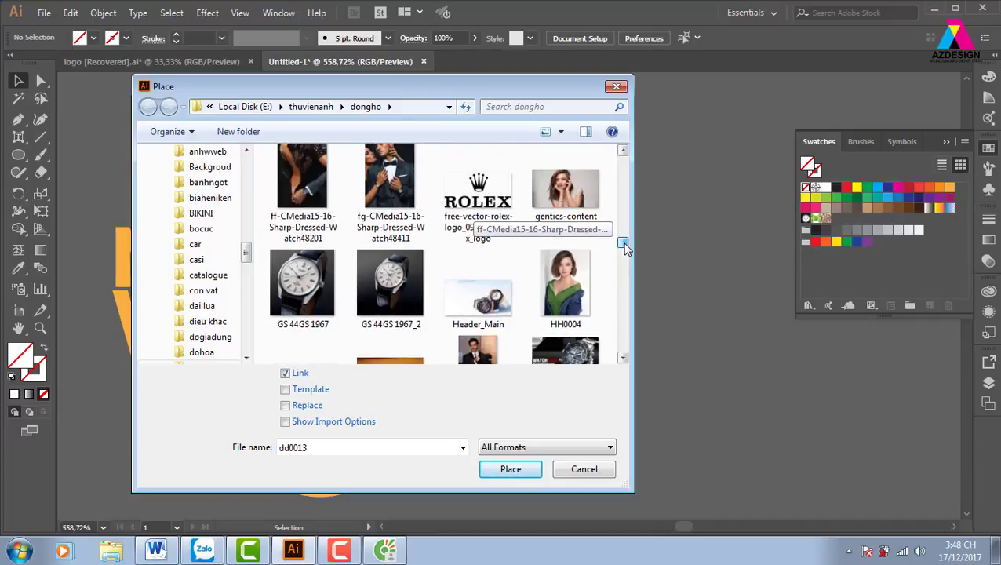
left_click(524, 470)
left_click_drag(491, 177, 657, 313)
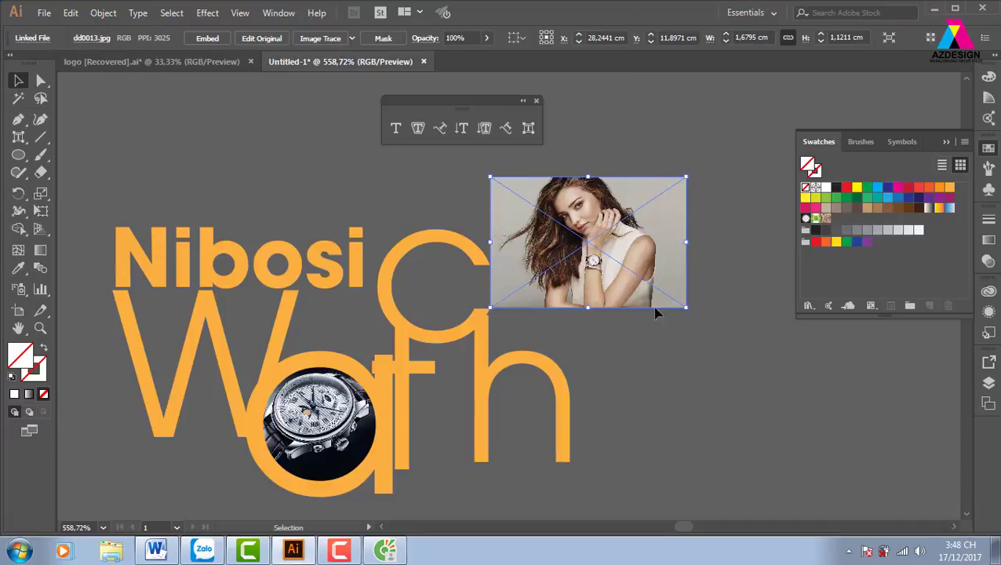
Step: Zoom in on the photo and start a Pen path at its bottom edge, curving up the hair
left_click(705, 376)
key("ctrl+equal")
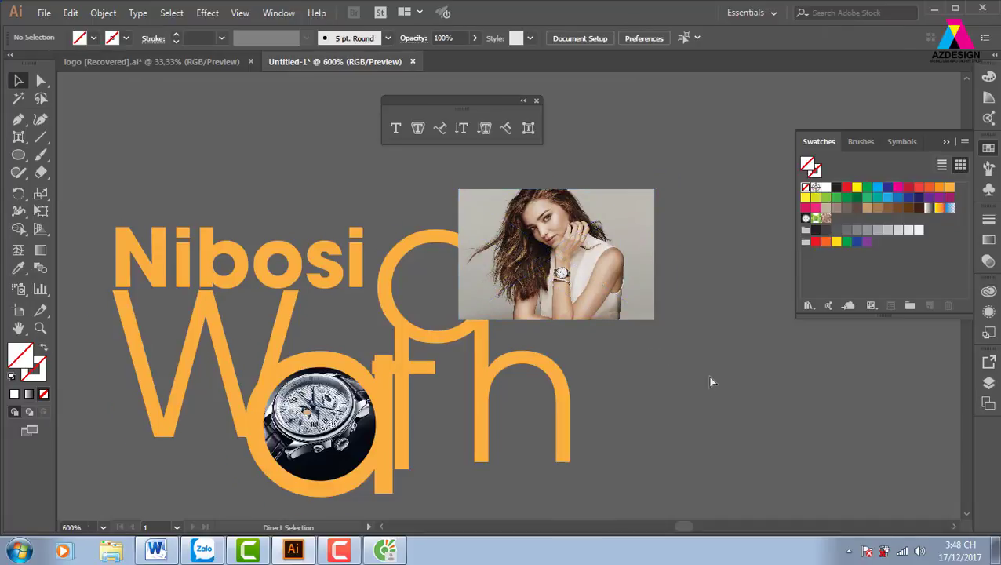
key("ctrl+equal")
key("ctrl+equal")
key("ctrl+equal")
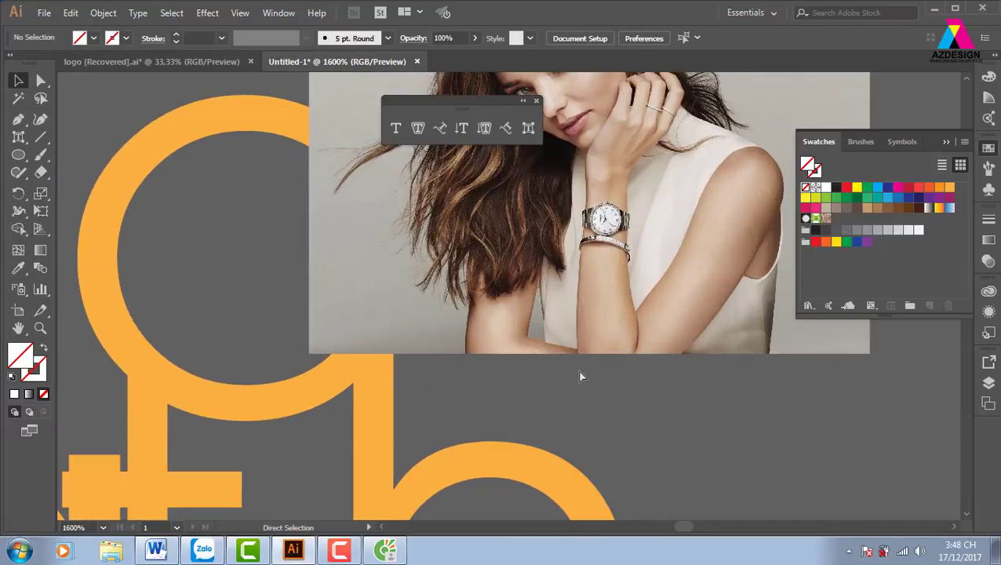
key("ctrl+equal")
scroll(503, 392, "up", 1)
scroll(522, 402, "left", 1)
key("p")
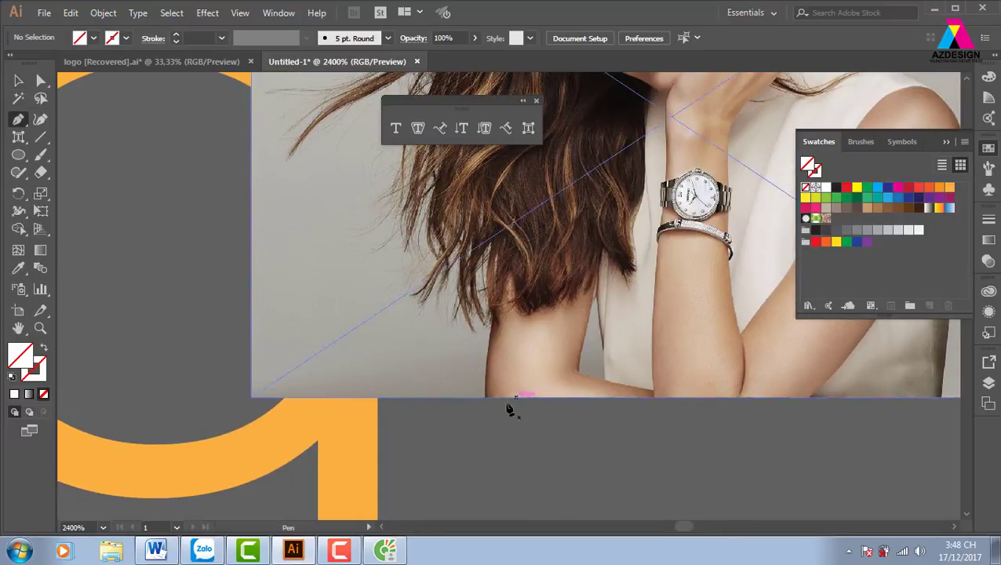
left_click(486, 397)
mouse_move(493, 308)
left_mouse_down()
mouse_move(505, 287)
mouse_move(514, 306)
mouse_move(514, 296)
mouse_move(452, 239)
mouse_move(418, 190)
left_mouse_up()
Step: Add curved anchor points up the left edge of the woman's hair
scroll(424, 235, "up", 5)
scroll(424, 235, "right", 1)
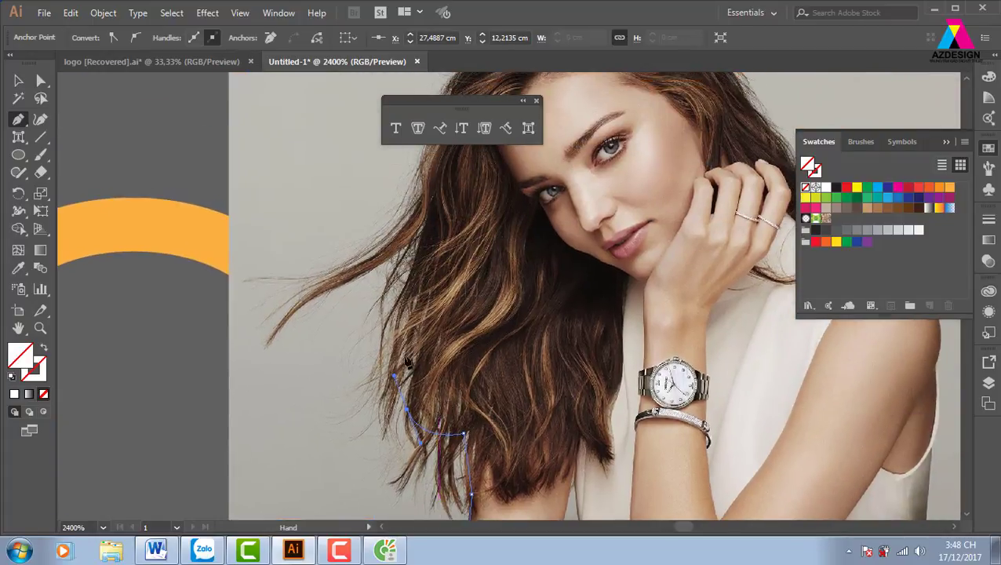
left_click_drag(415, 281, 445, 247)
scroll(439, 259, "up", 4)
scroll(439, 259, "right", 1)
left_click_drag(404, 331, 398, 296)
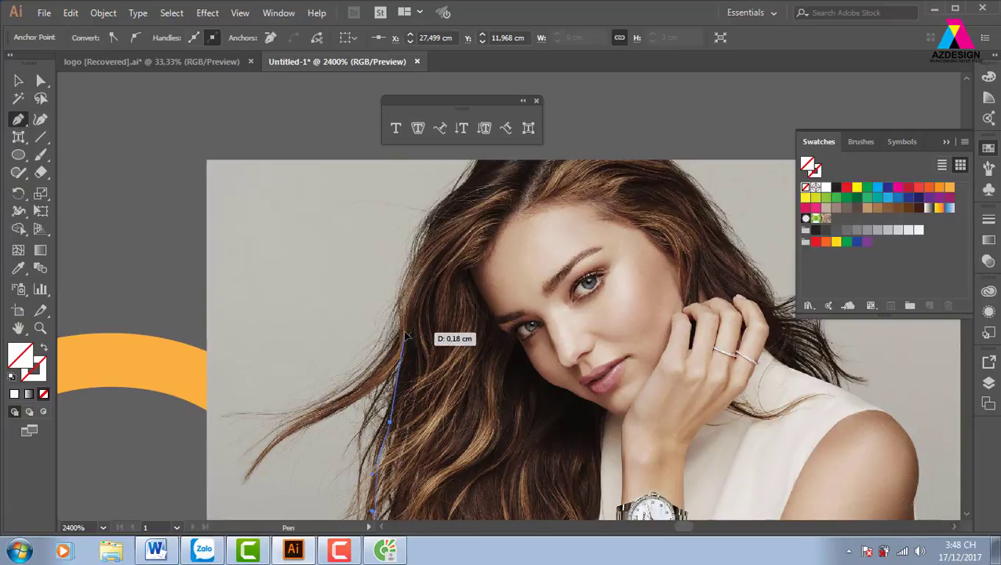
mouse_move(404, 333)
left_mouse_down()
mouse_move(484, 274)
mouse_move(449, 280)
left_mouse_up()
scroll(416, 330, "up", 3)
left_click(421, 313)
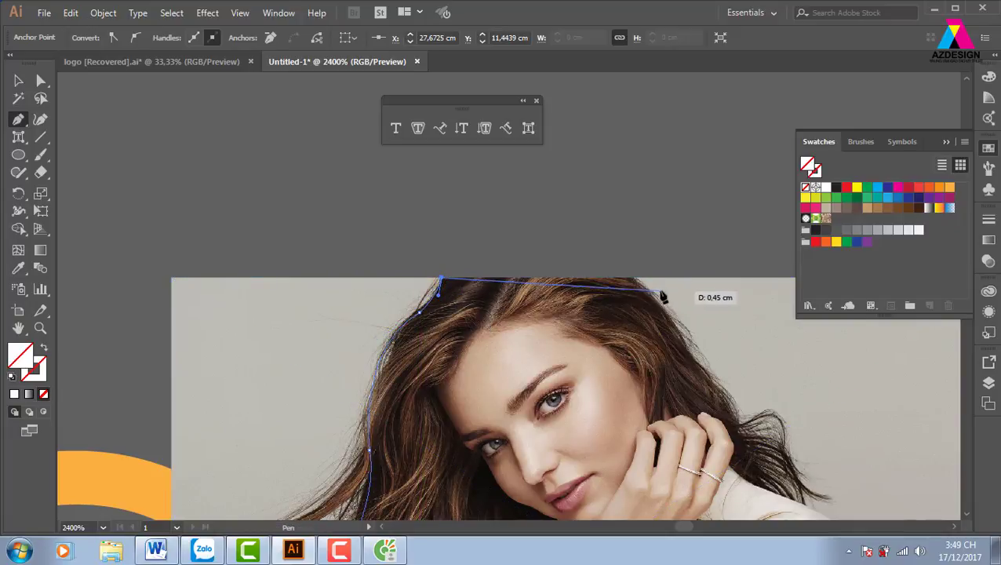
Step: Continue the outline across the top of the head and down the hair to the hand
left_click(632, 278)
mouse_move(715, 376)
left_mouse_down()
mouse_move(512, 242)
mouse_move(547, 282)
left_mouse_up()
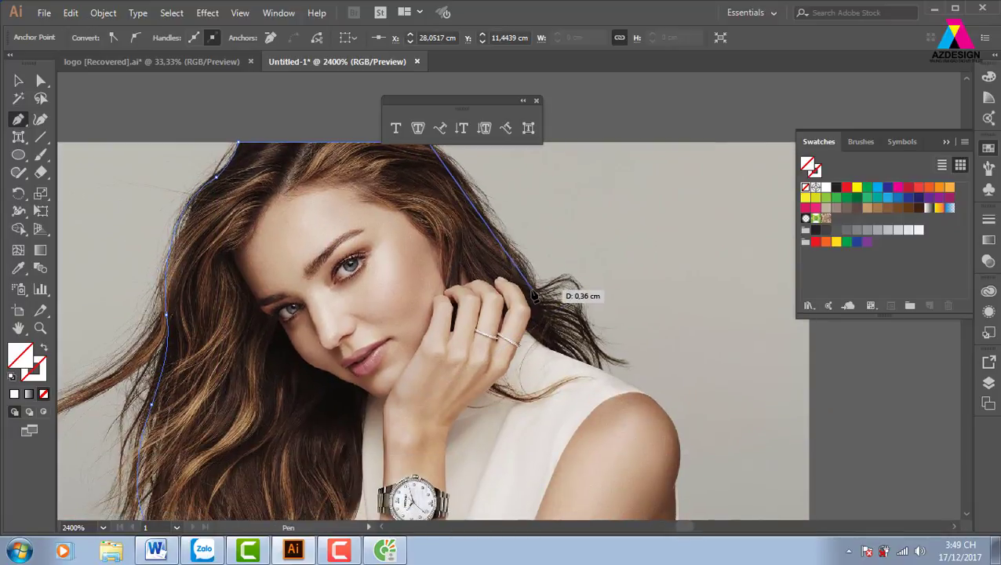
left_click_drag(547, 333, 534, 308)
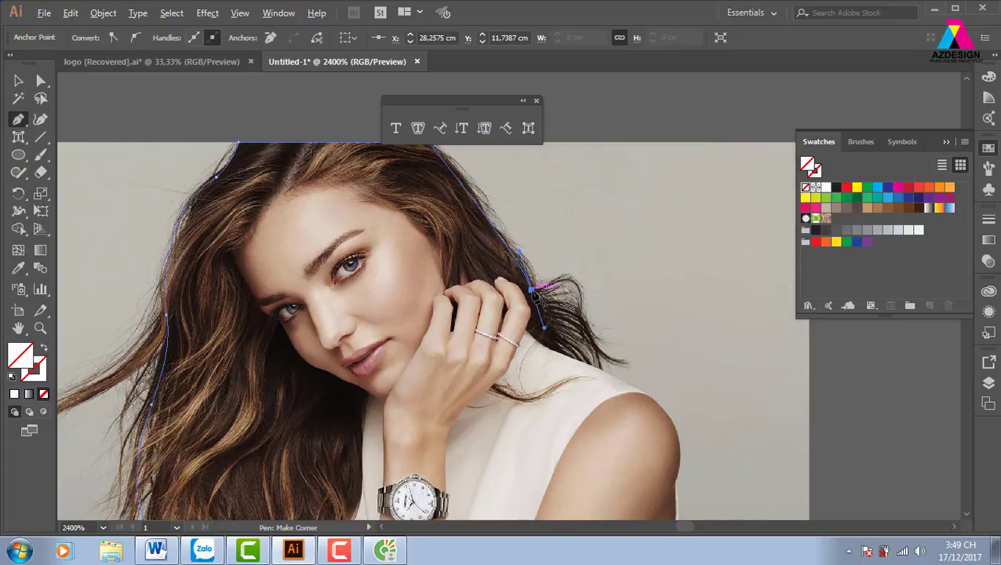
mouse_move(575, 349)
left_mouse_down()
mouse_move(600, 401)
mouse_move(492, 306)
left_mouse_up()
mouse_move(561, 343)
left_mouse_down()
mouse_move(573, 357)
mouse_move(590, 347)
left_mouse_up()
Step: Trace over the shoulder and arm to the bottom edge and close the outline
left_click_drag(577, 433, 552, 313)
left_click_drag(553, 298, 551, 313)
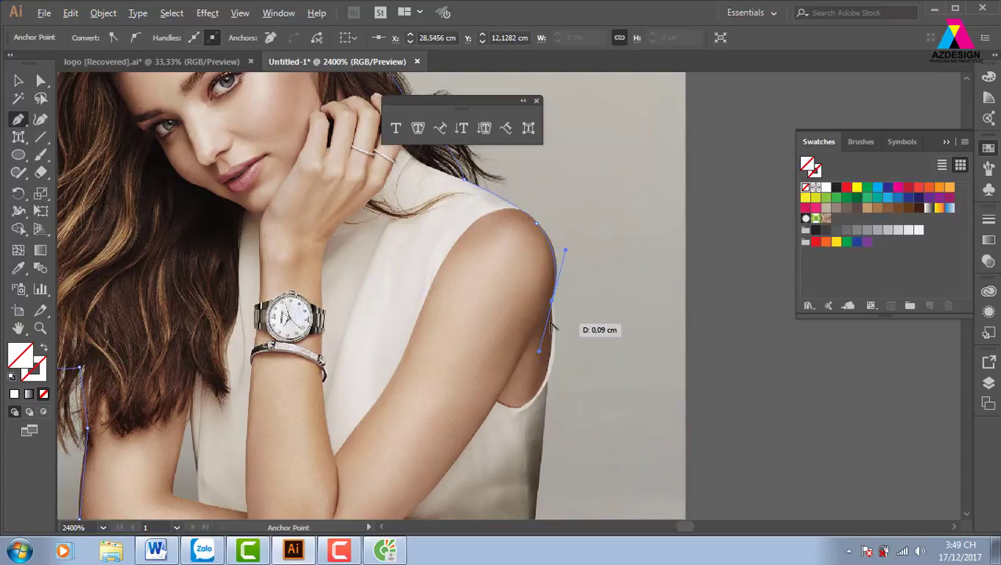
left_click_drag(540, 357, 559, 309)
mouse_move(574, 419)
left_mouse_down()
mouse_move(564, 329)
mouse_move(519, 392)
mouse_move(524, 349)
left_mouse_up()
left_click_drag(525, 430, 525, 436)
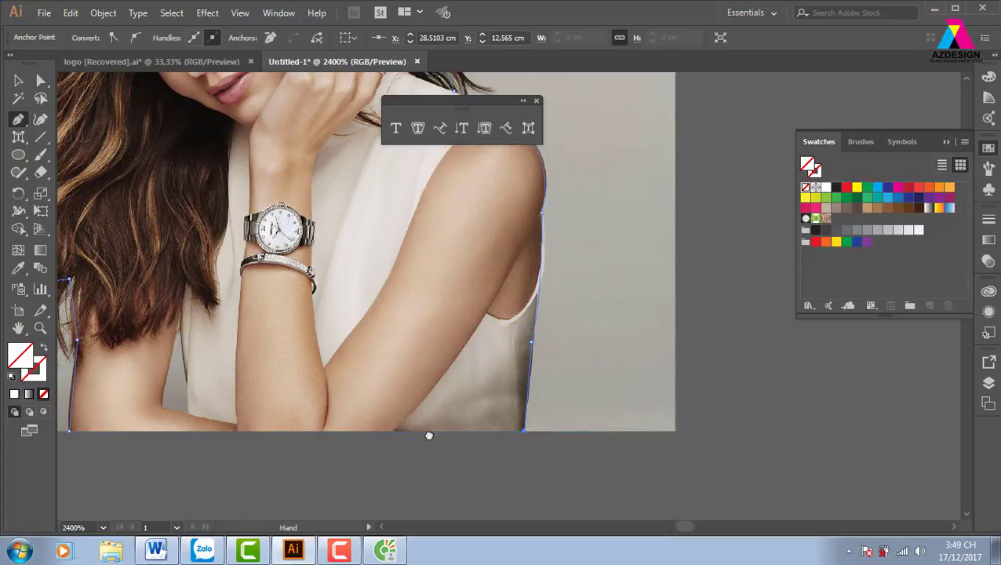
left_click_drag(124, 468, 409, 462)
left_click(355, 424)
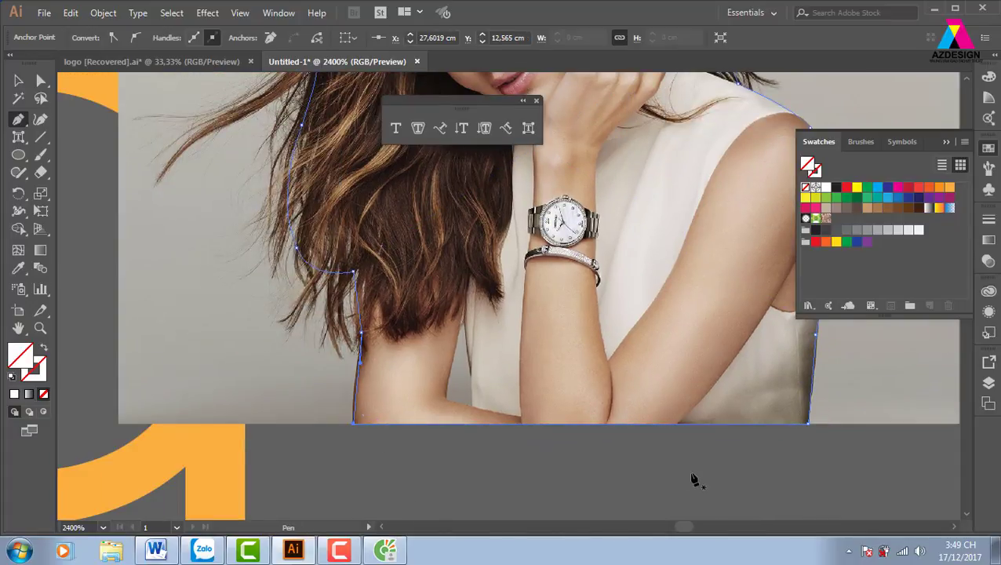
key("ctrl+minus")
key("ctrl+minus")
key("ctrl+minus")
left_click_drag(690, 370, 637, 402)
Step: Select the photo and traced outline and clip the photo to it with Ctrl+7
key("v")
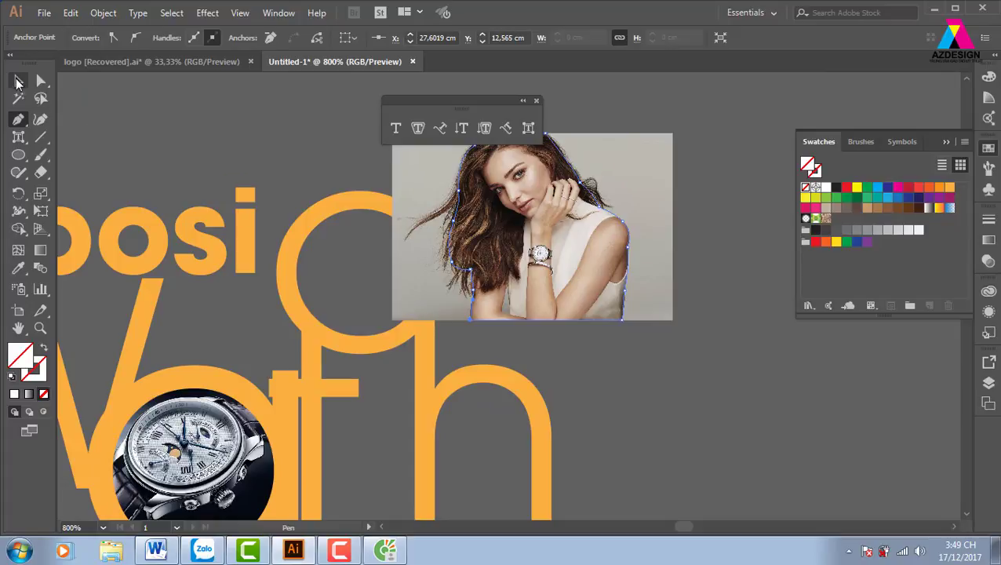
left_click(559, 247)
left_click_drag(679, 203, 625, 335)
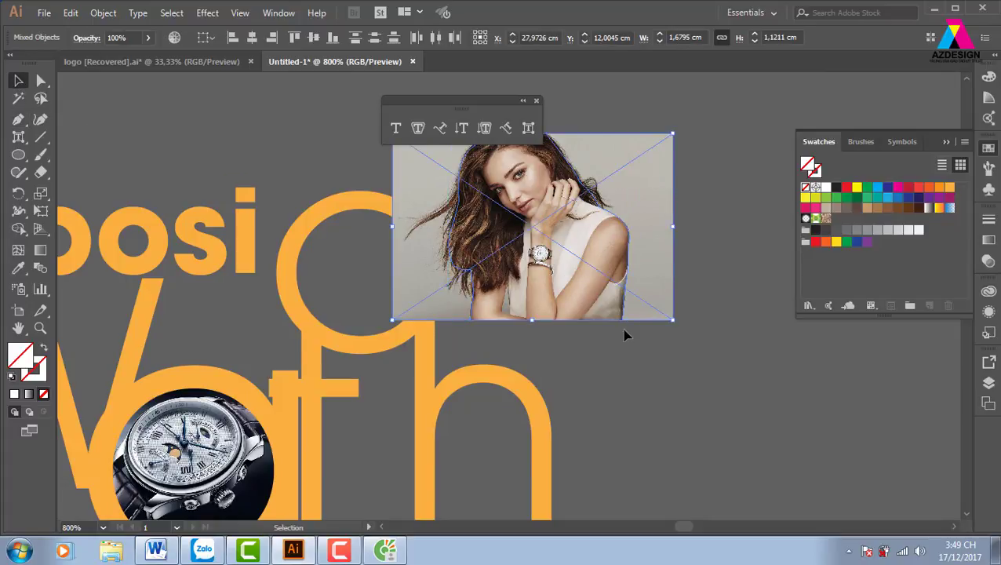
key("ctrl+7")
left_click(581, 414)
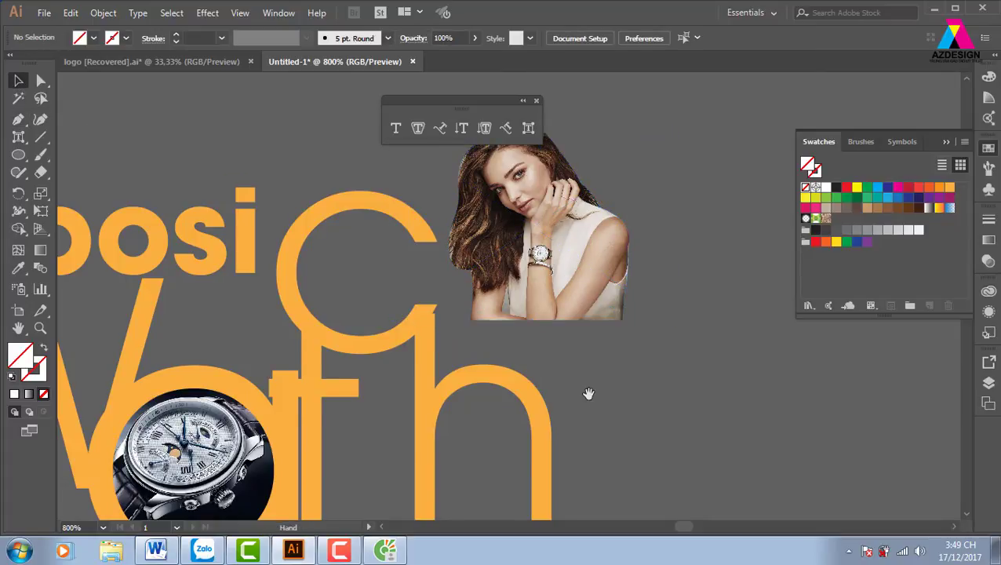
left_click_drag(588, 398, 604, 434)
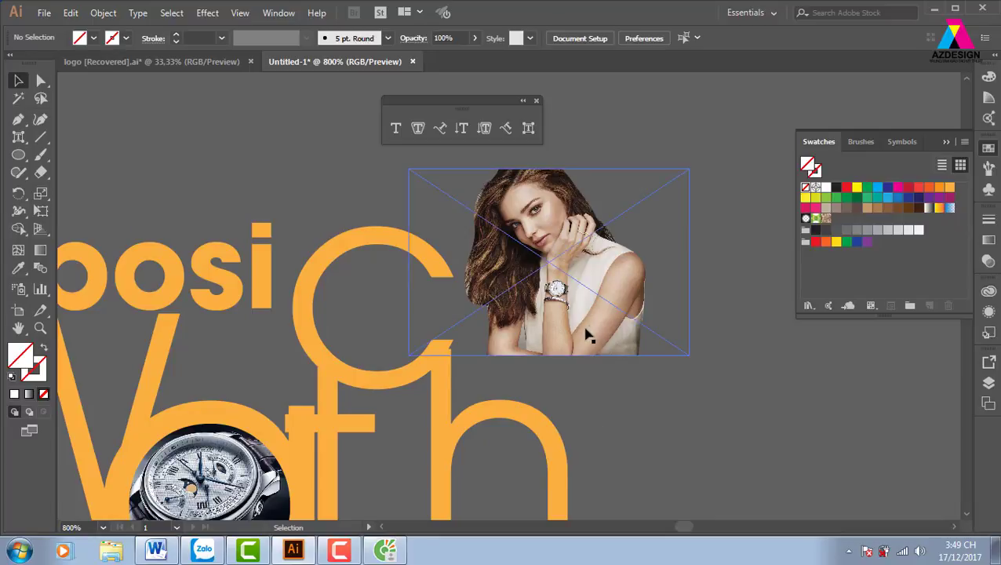
Step: Enlarge the cut-out woman, move her over the title, and send her behind the orange letters
left_click_drag(599, 335, 303, 368)
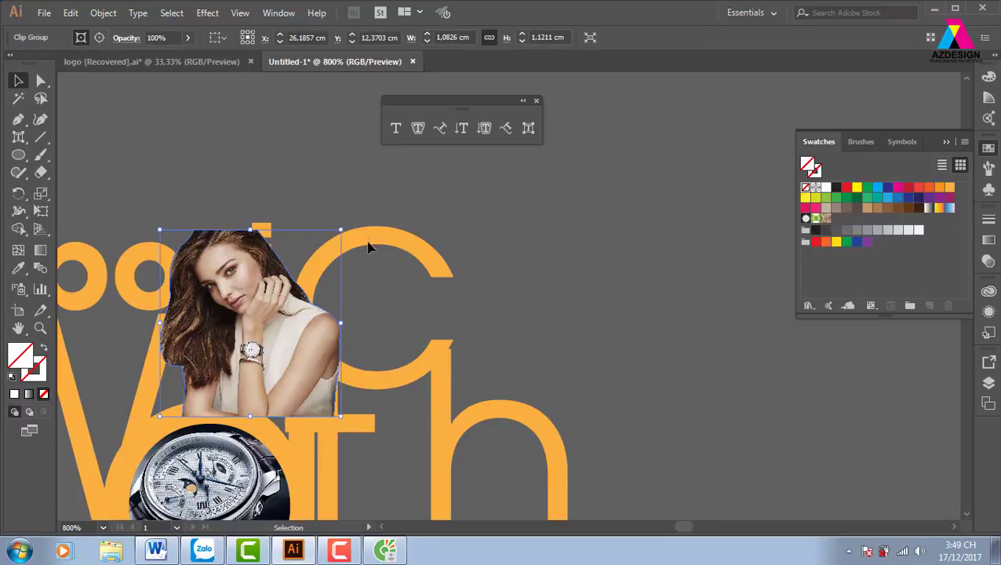
left_click_drag(341, 231, 456, 110)
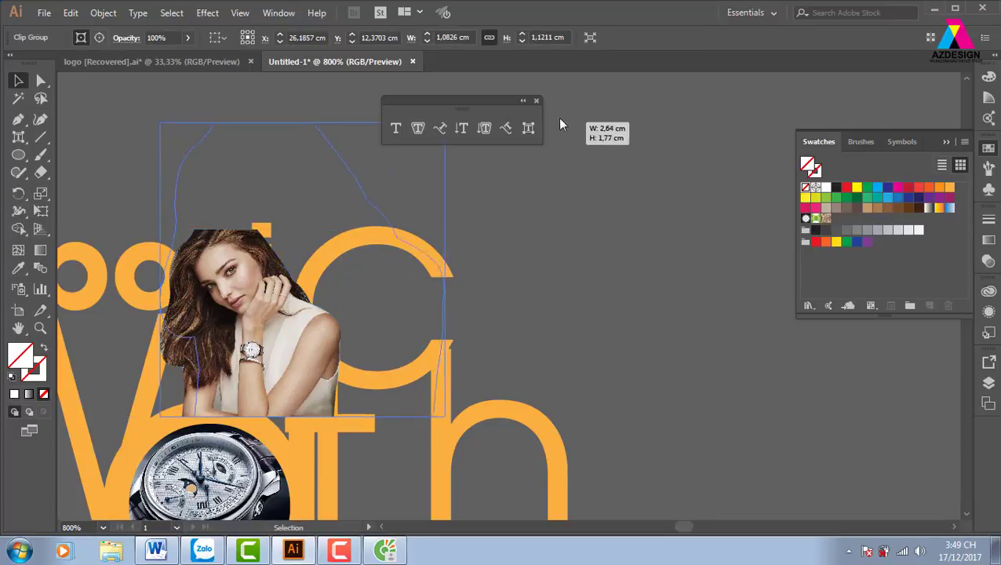
mouse_move(322, 331)
left_mouse_down()
mouse_move(288, 334)
mouse_move(381, 345)
left_mouse_up()
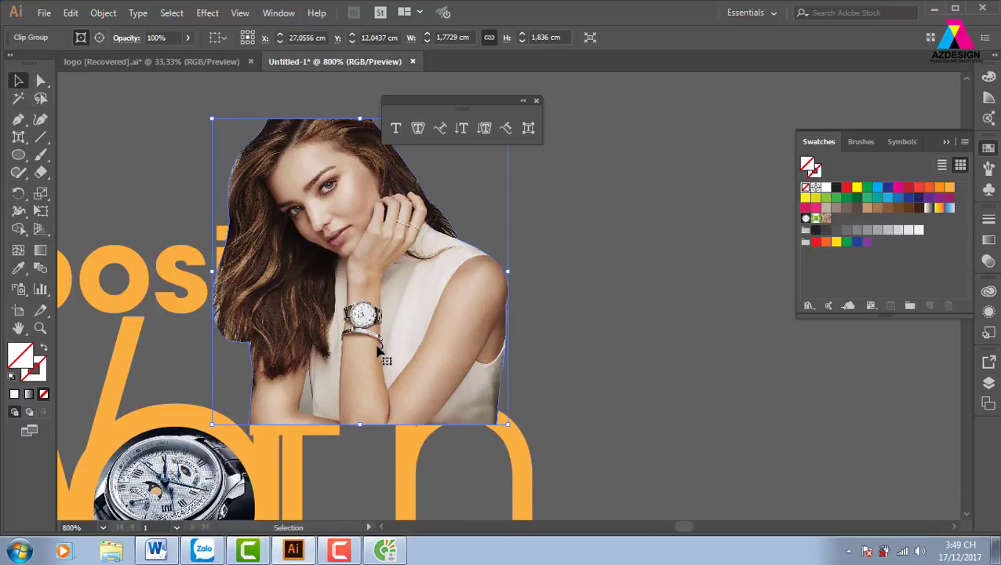
left_click_drag(381, 346, 369, 352)
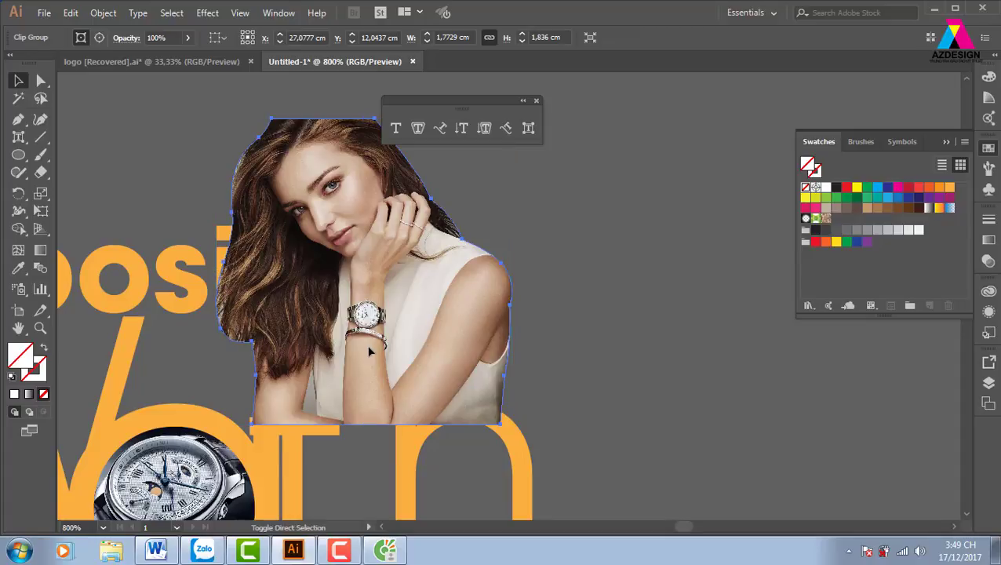
key("ctrl+[")
mouse_move(428, 381)
left_mouse_down()
mouse_move(407, 361)
mouse_move(430, 377)
mouse_move(434, 403)
left_mouse_up()
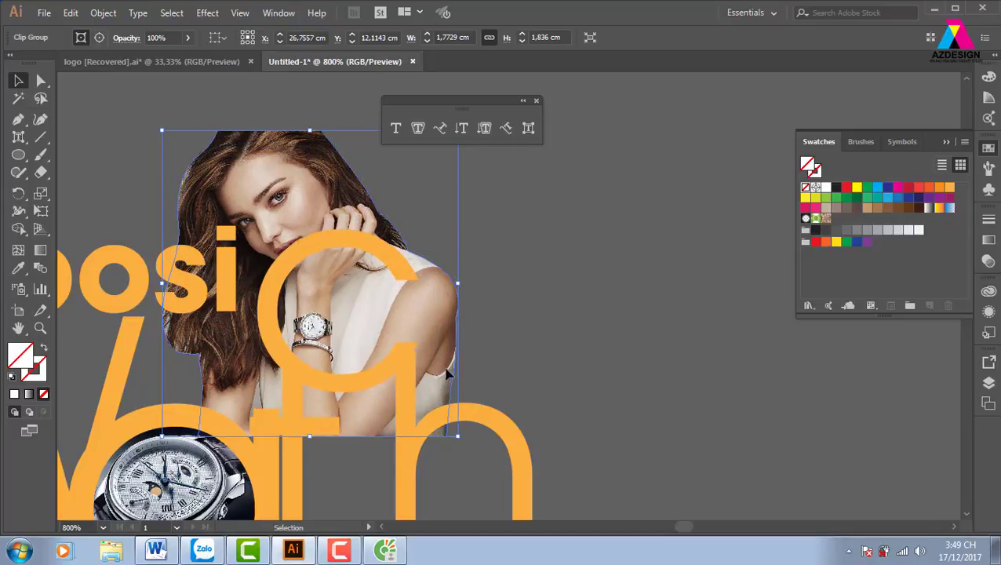
left_click_drag(444, 374, 434, 357)
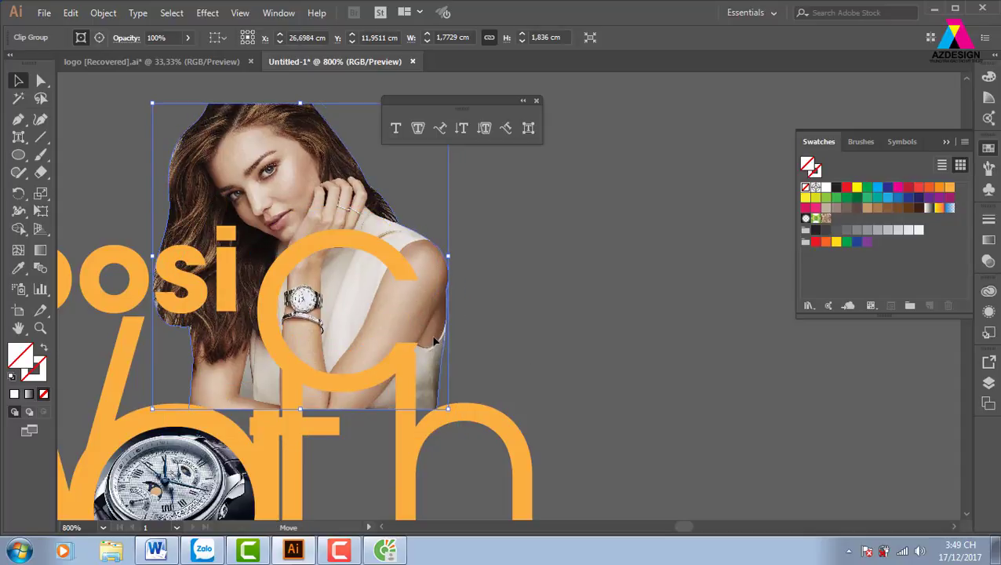
left_click_drag(434, 339, 449, 353)
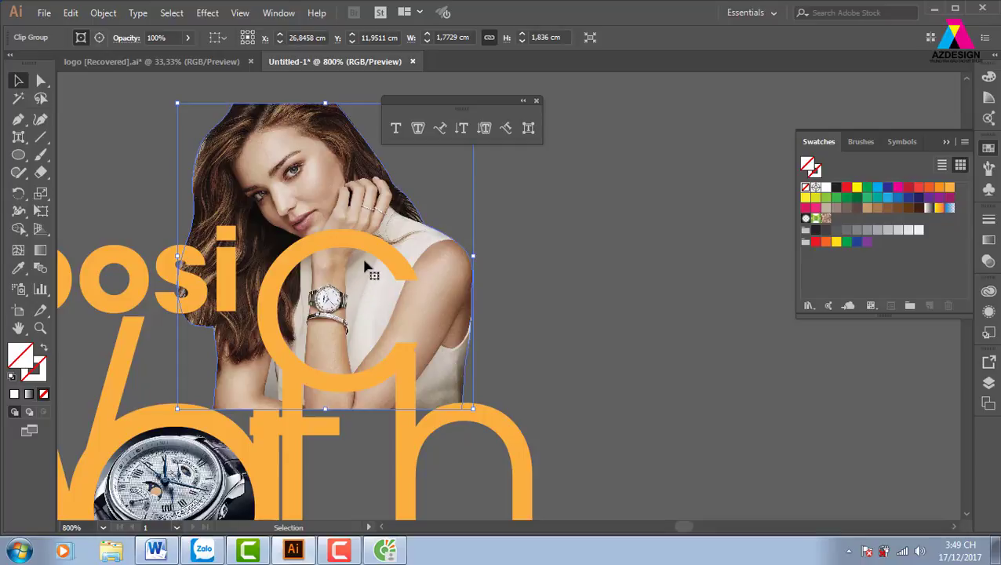
Step: Enlarge the photo slightly more and shift it a little left
key("ctrl+minus")
left_click(647, 375)
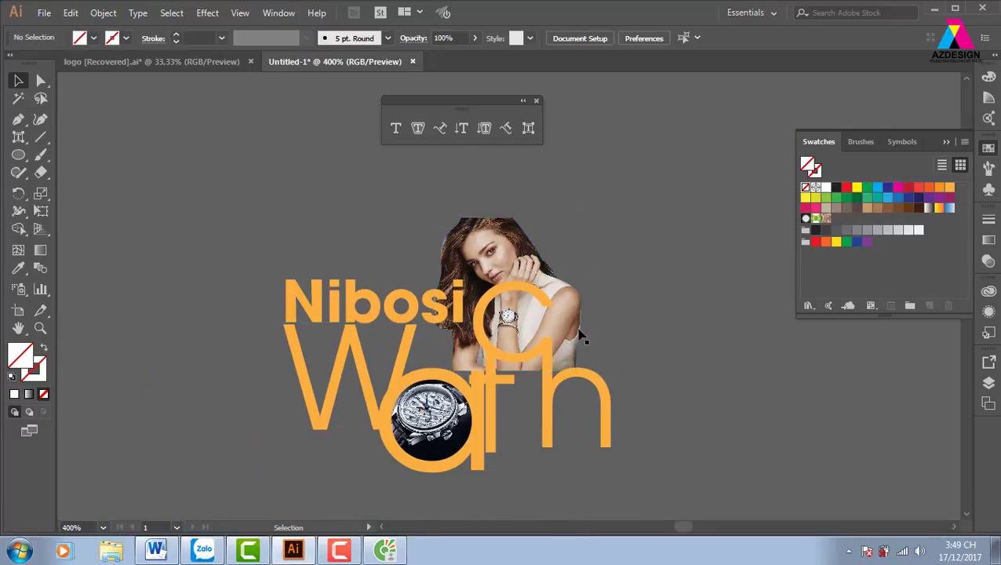
left_click(573, 322)
left_click_drag(580, 218, 615, 182)
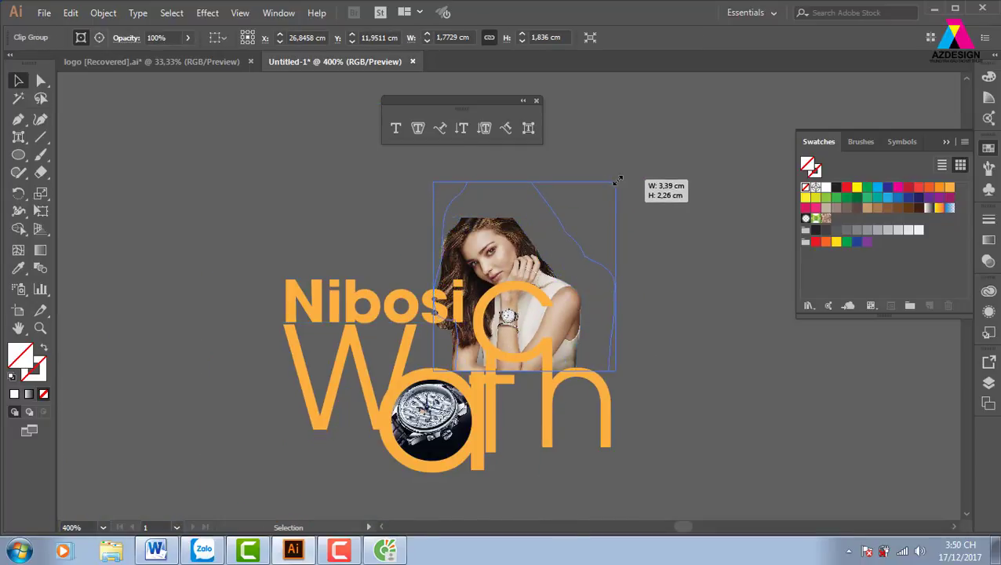
left_click_drag(588, 276, 571, 275)
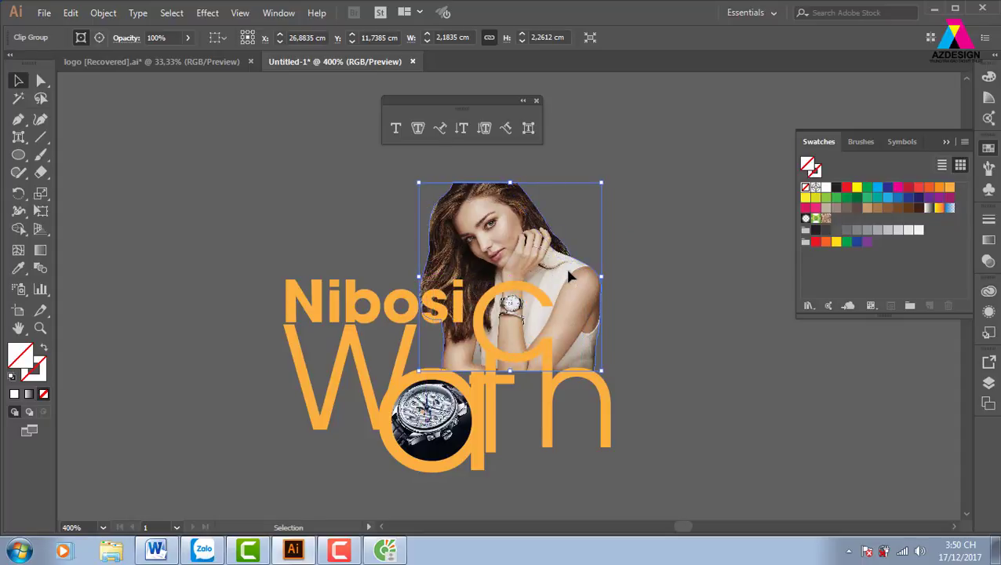
left_click(643, 288)
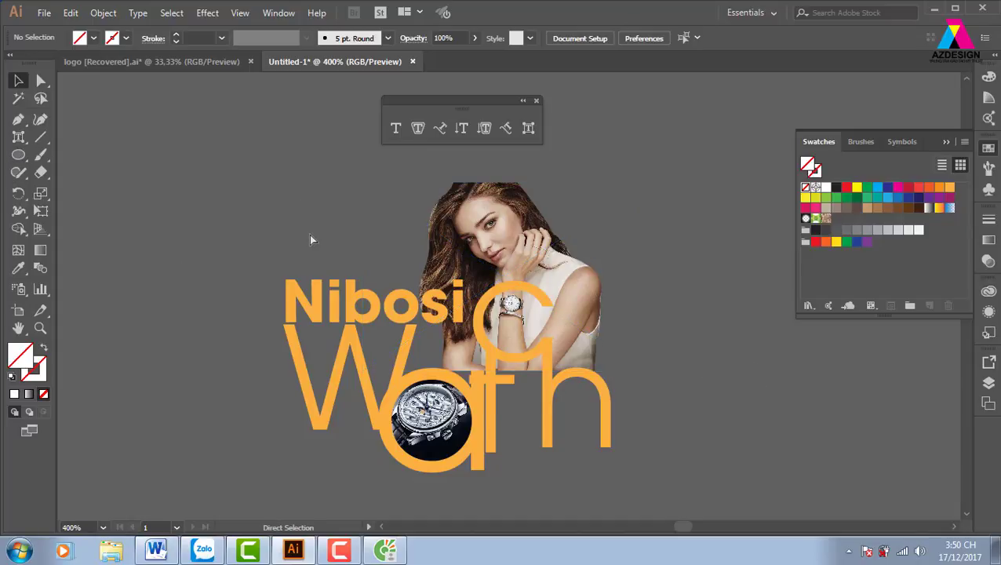
key("ctrl+minus")
key("ctrl+minus")
key("ctrl+minus")
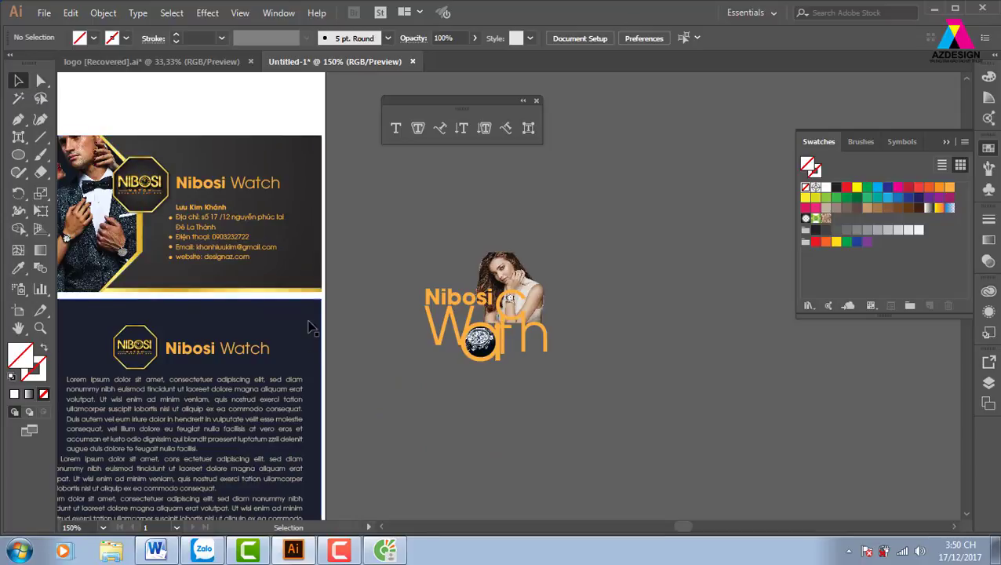
Step: Copy the dark business-card rectangle onto the title artwork and shrink it
mouse_move(312, 330)
left_mouse_down()
mouse_move(647, 268)
mouse_move(683, 224)
mouse_move(558, 290)
left_mouse_up()
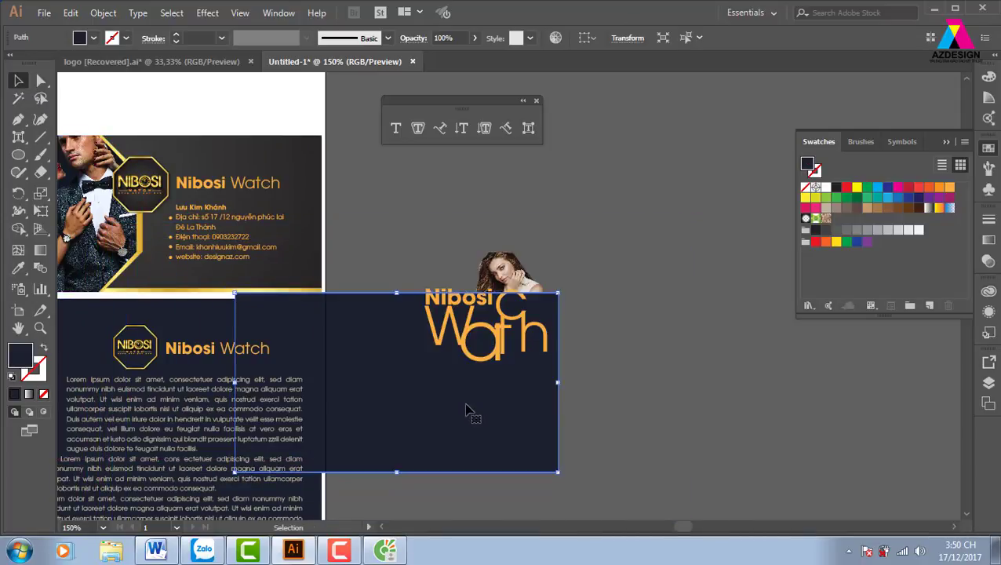
left_click_drag(471, 414, 570, 357)
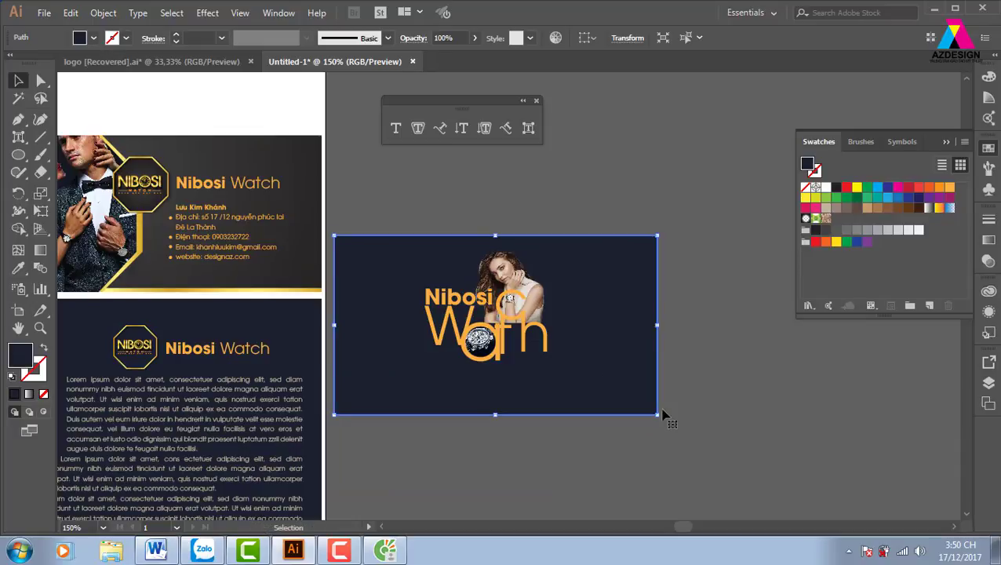
left_click(724, 361)
left_click(656, 328)
Step: Resize the navy rectangle's edges into a wide banner framing the woman and title
left_click_drag(657, 325, 547, 327)
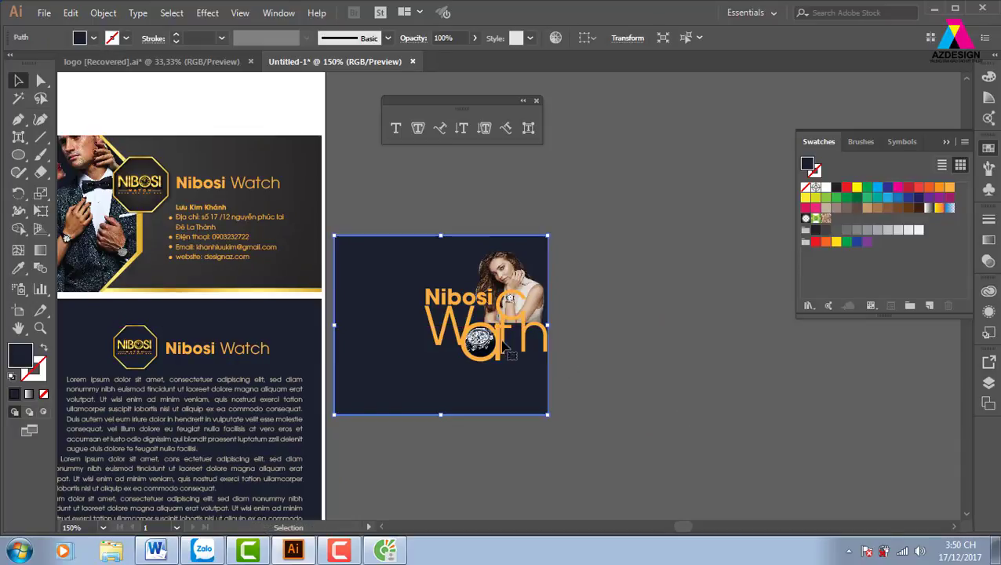
left_click_drag(335, 325, 419, 325)
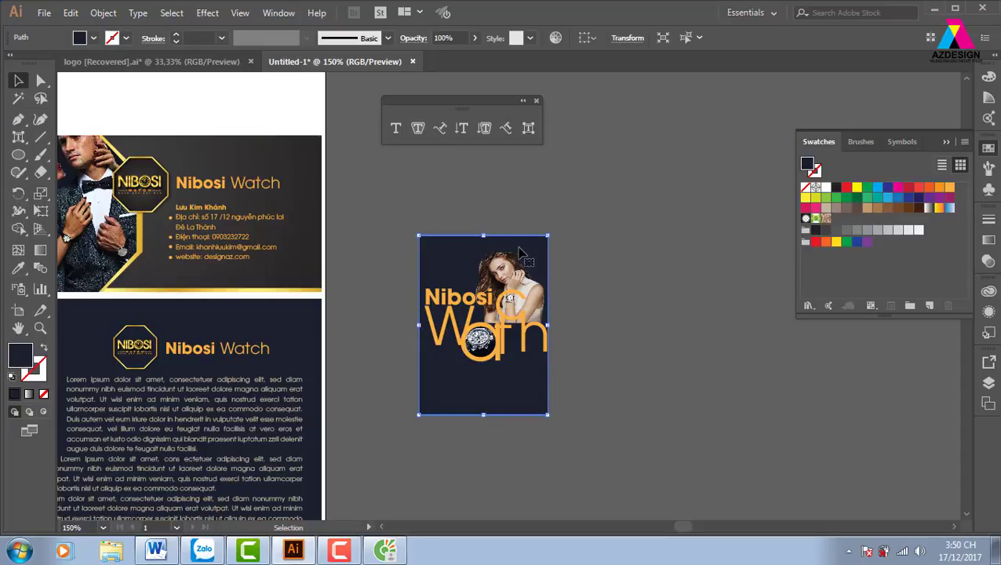
left_click_drag(483, 235, 484, 254)
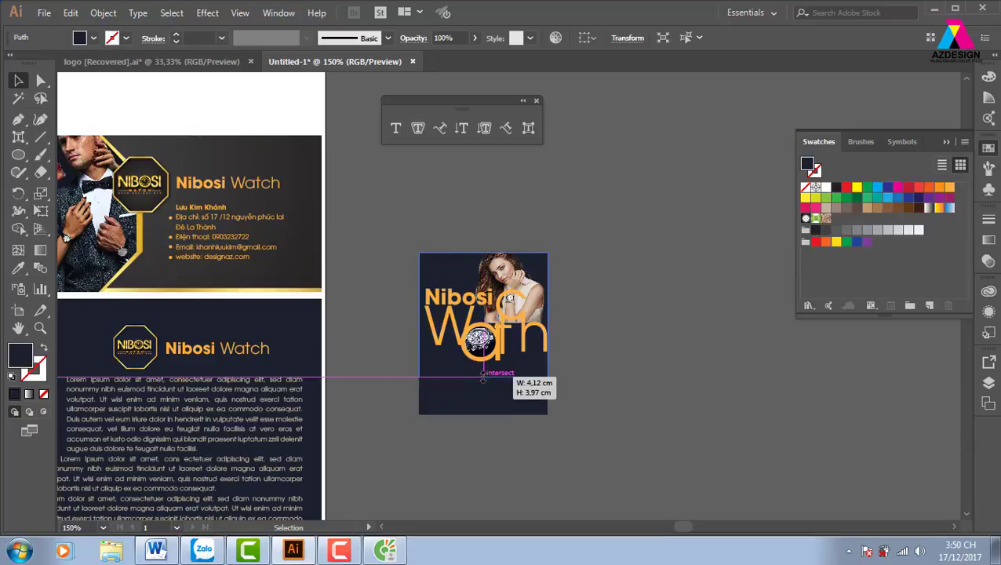
left_click_drag(483, 416, 484, 358)
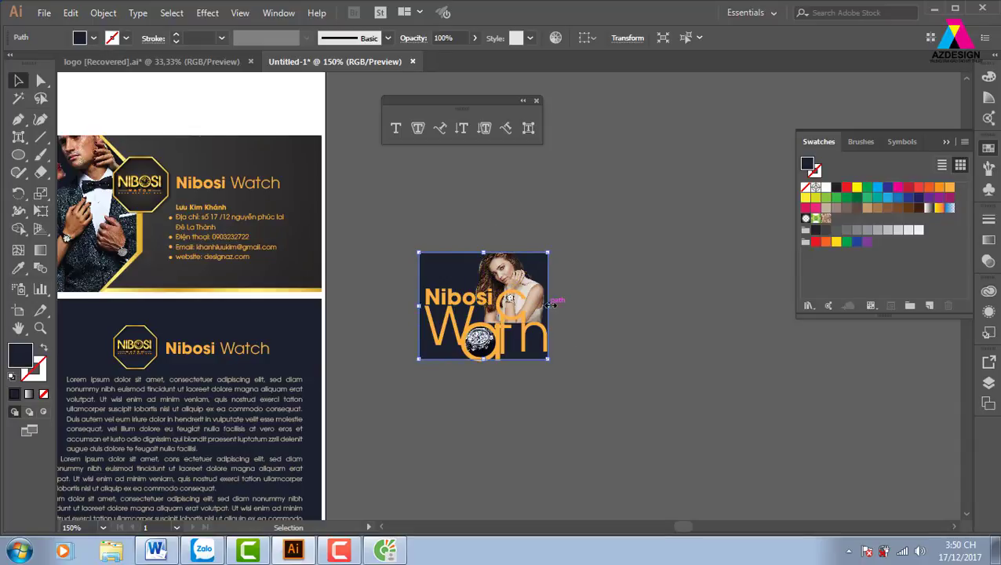
left_click_drag(552, 305, 624, 305)
left_click(696, 368)
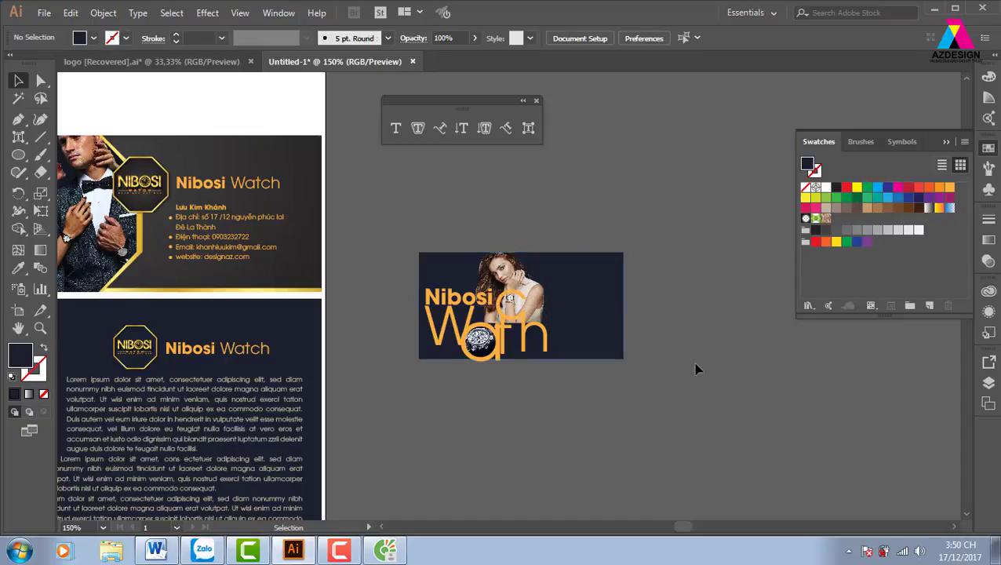
key("z")
left_click_drag(413, 239, 663, 385)
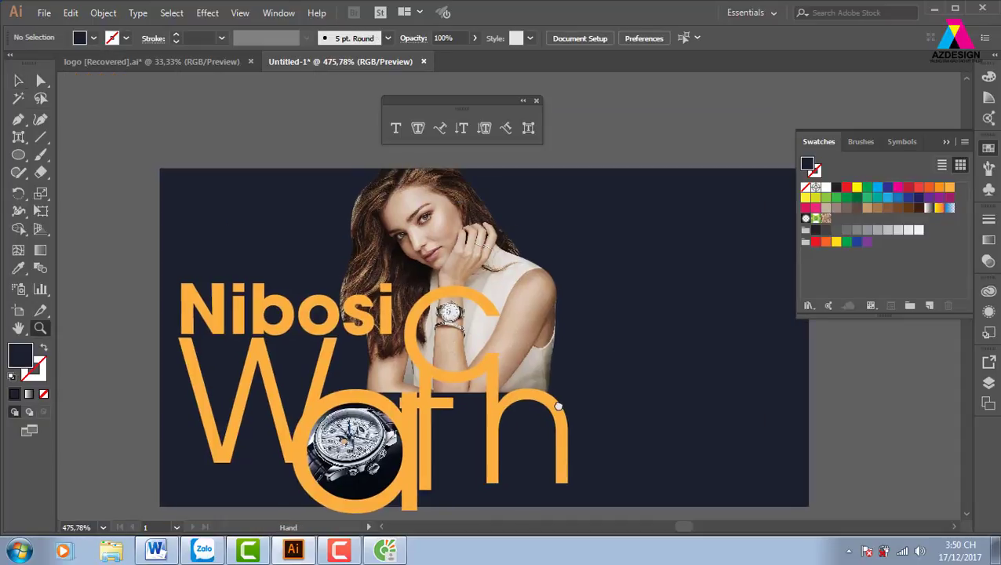
Step: Select the Watch lettering and add an opacity mask in Transparency with Clip unchecked
left_click(19, 82)
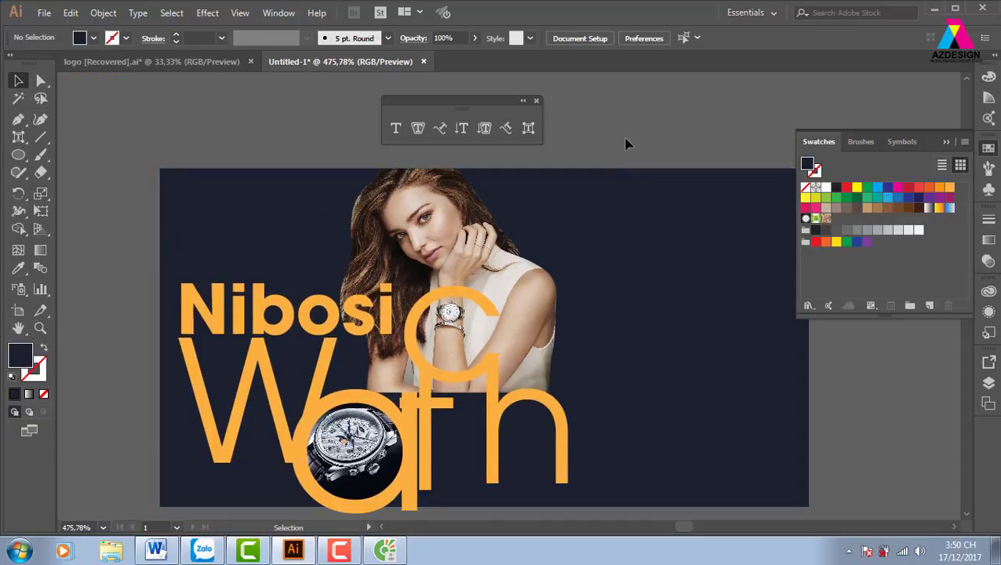
left_click(493, 482)
left_click(510, 418)
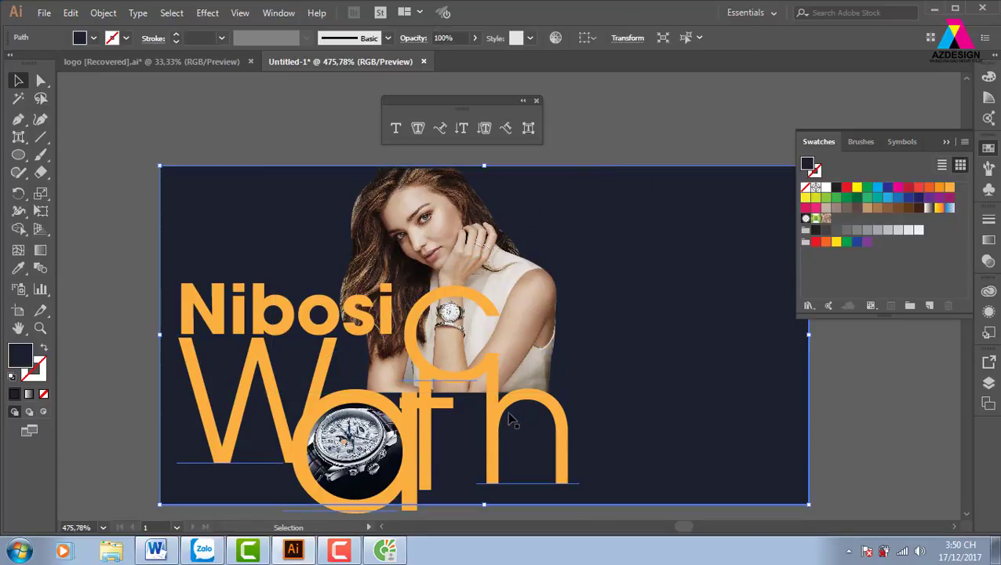
left_click(494, 427)
left_click_drag(494, 426, 530, 430)
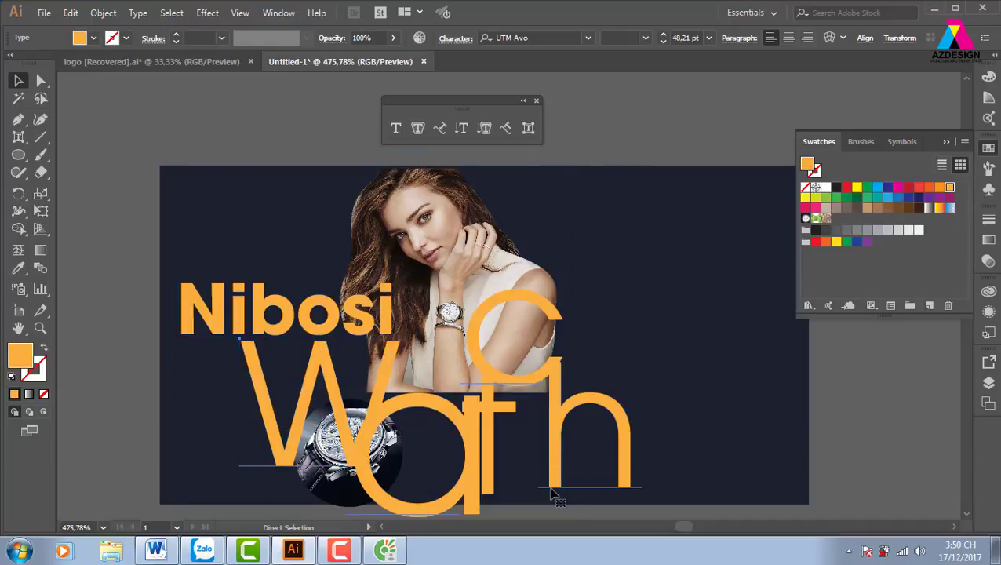
key("ctrl+z")
left_click(990, 261)
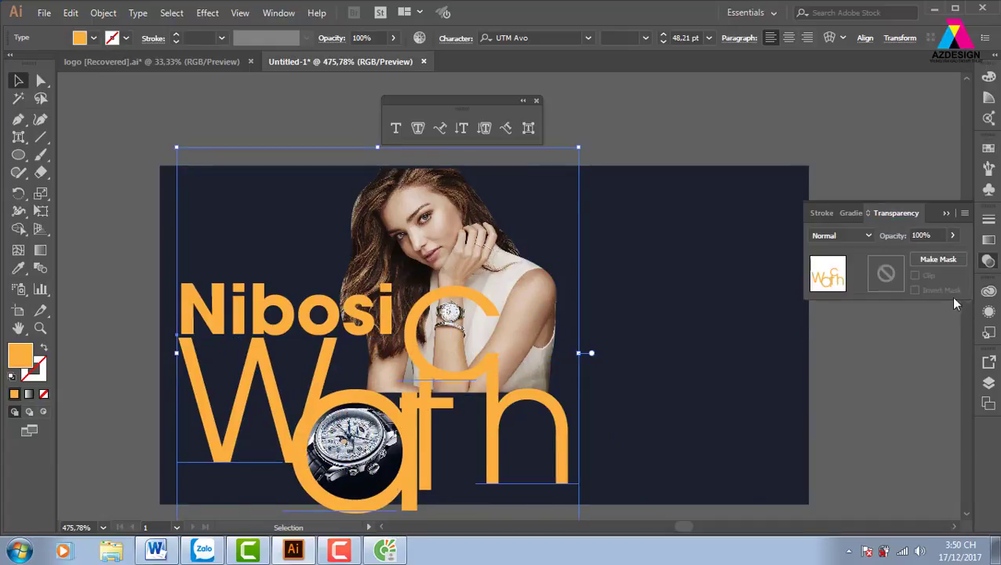
left_click(893, 276)
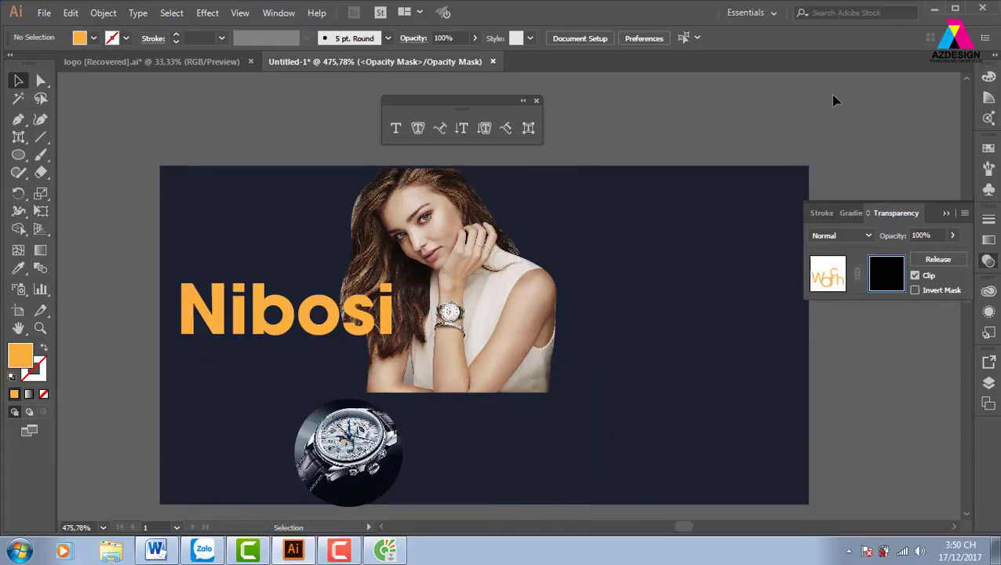
left_click(927, 276)
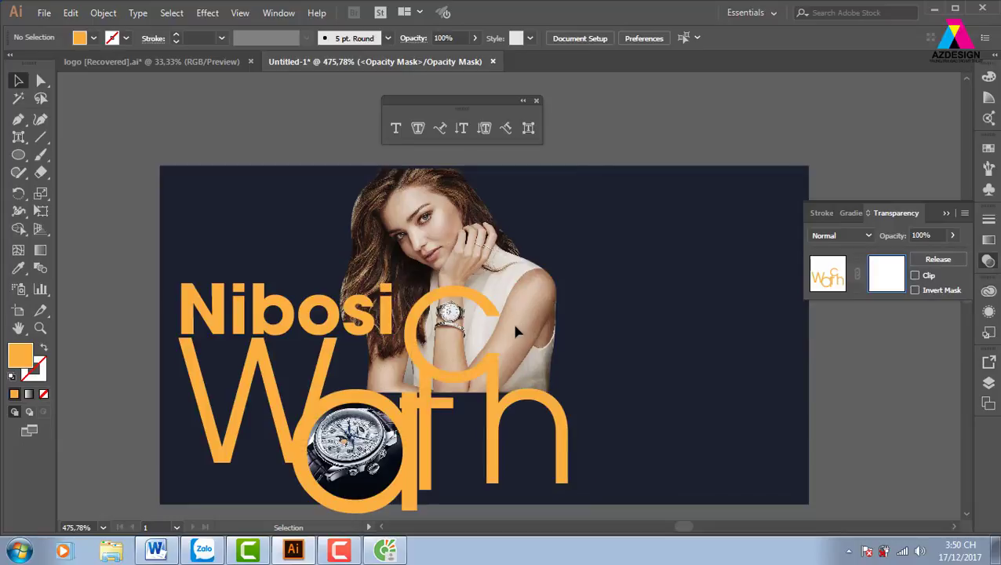
Step: Trace a closed Pen outline around the wristwatch inside the opacity mask
scroll(512, 320, "up", 2)
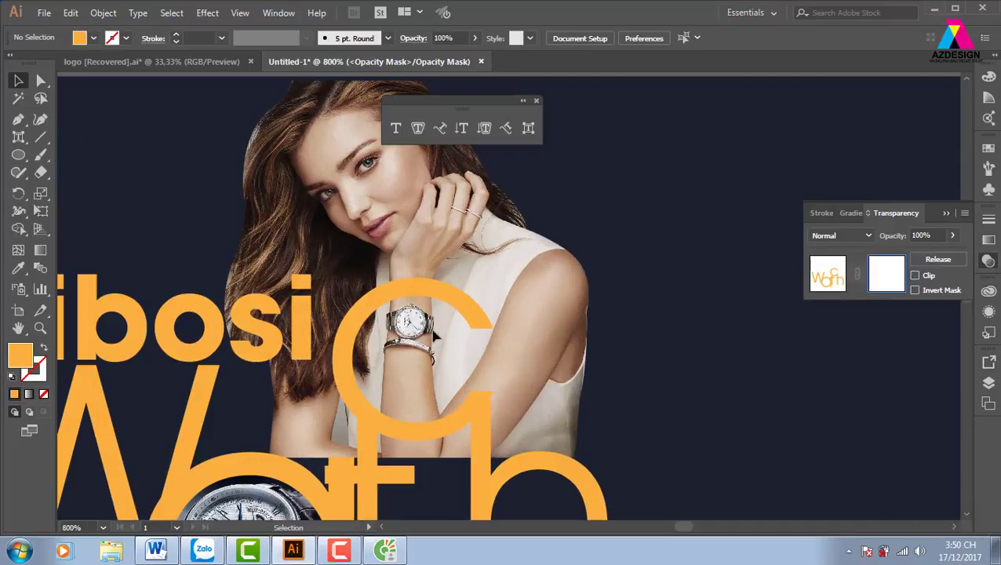
key("p")
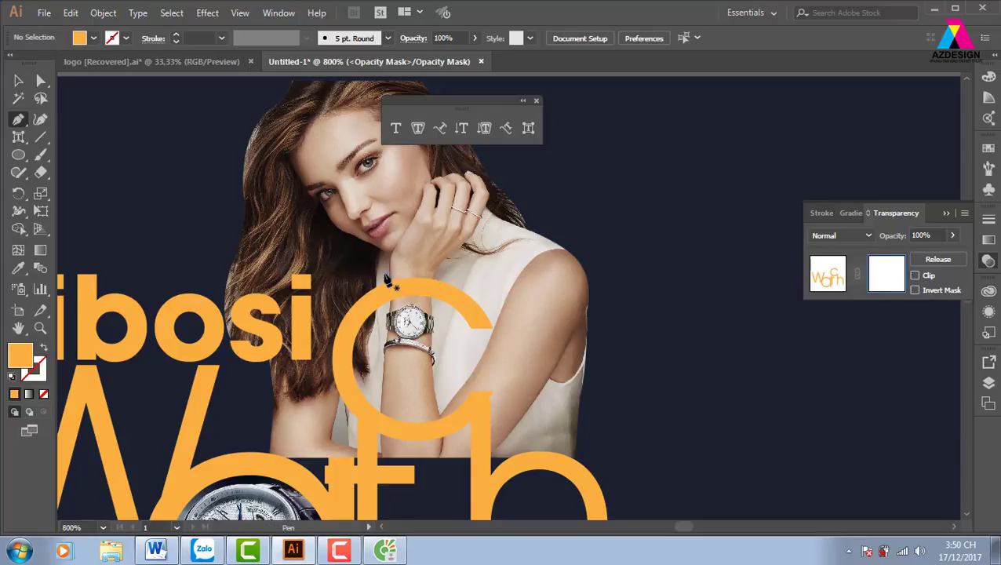
left_click(383, 276)
left_click(379, 353)
left_click(447, 355)
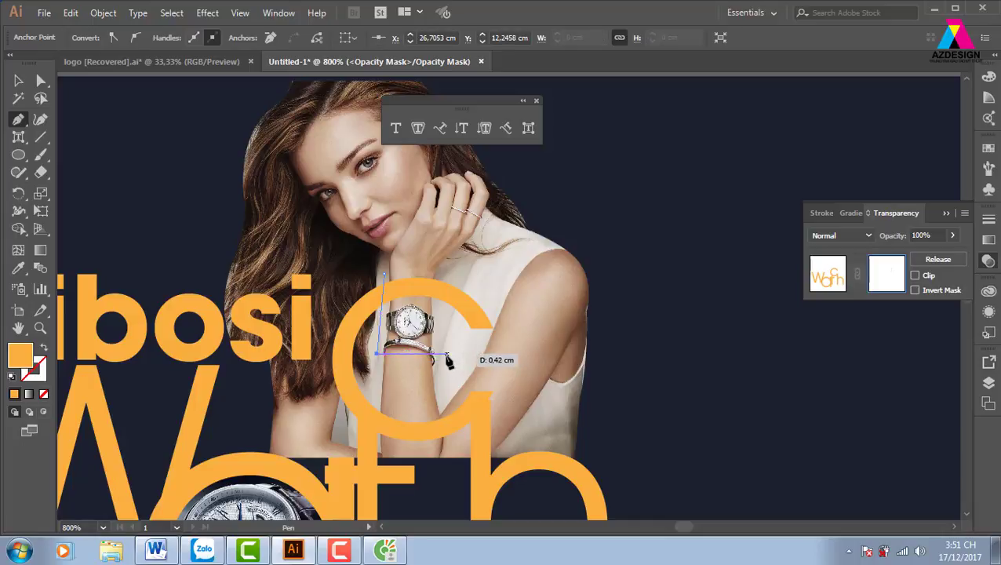
left_click(438, 353)
left_click(442, 268)
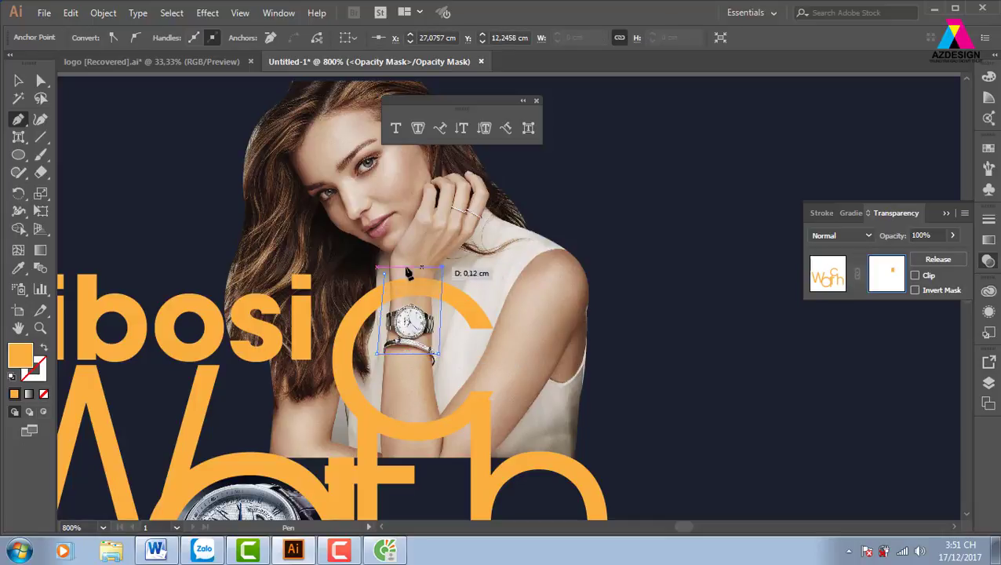
left_click_drag(384, 270, 372, 307)
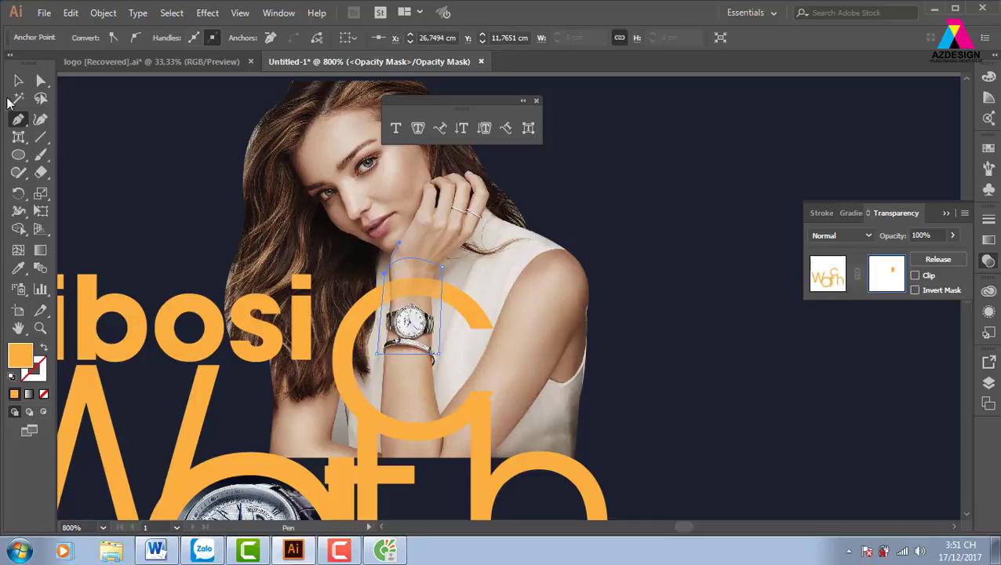
Step: Fill the watch outline with black, then deselect it
left_click(18, 81)
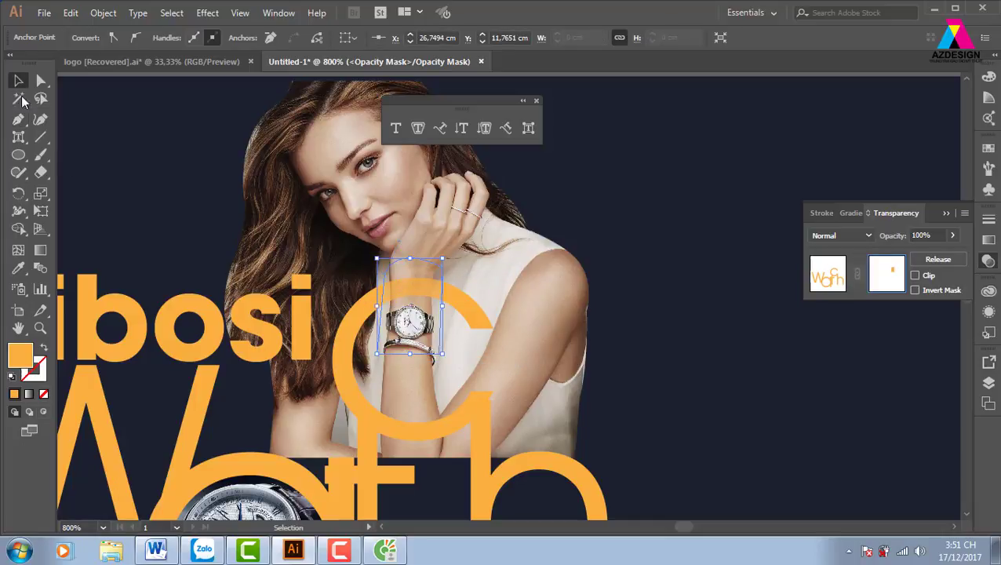
left_click(989, 149)
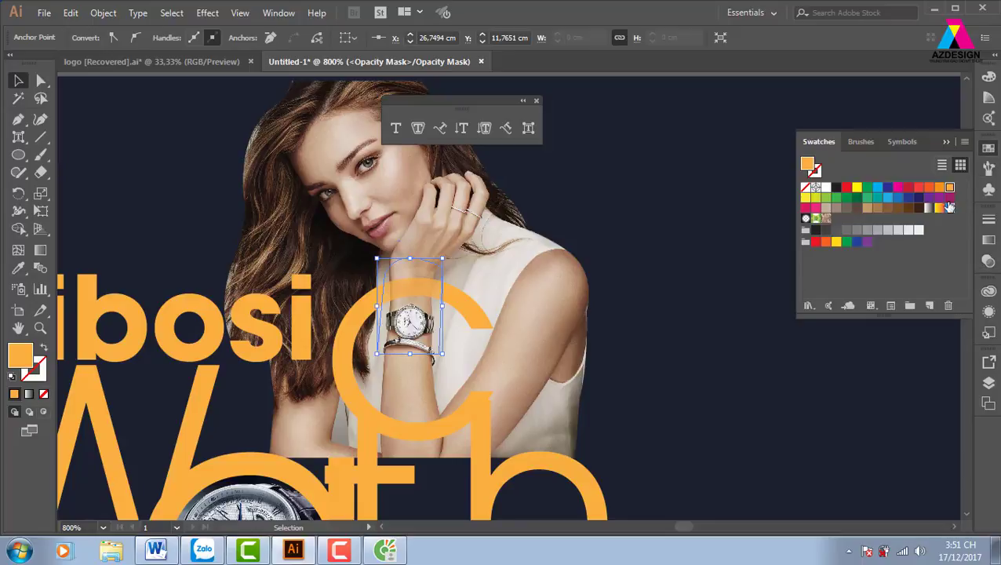
left_click(837, 188)
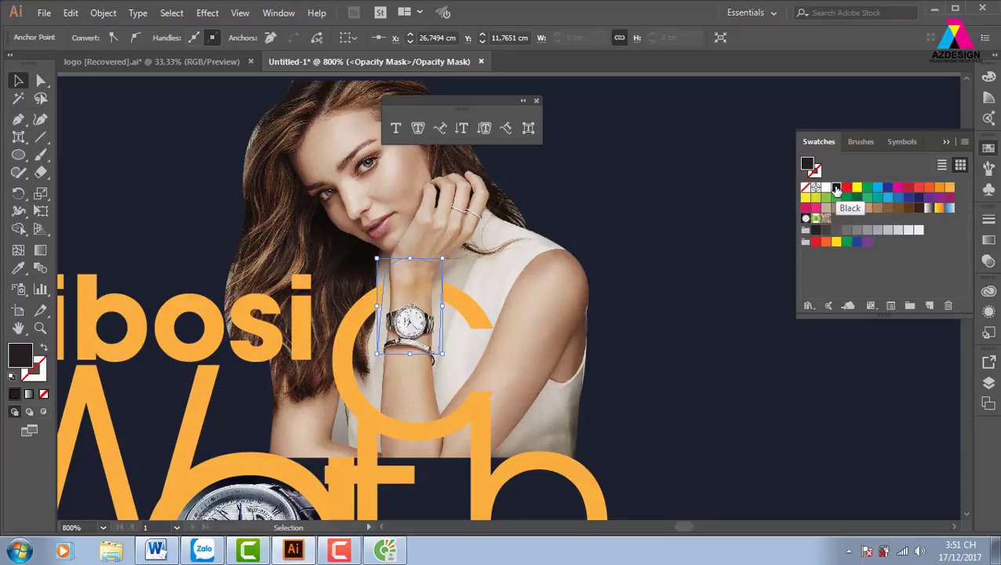
double_click(21, 359)
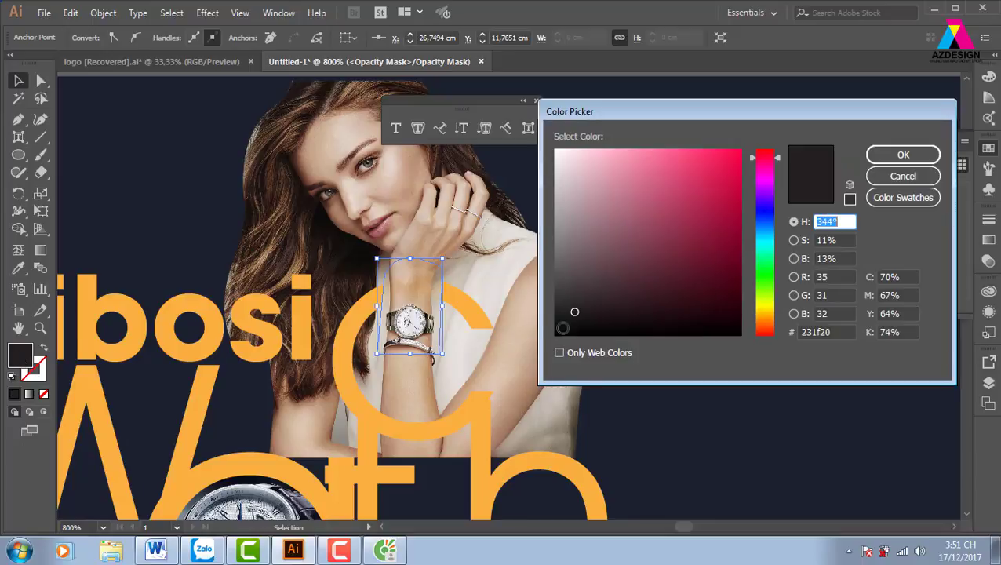
left_click(903, 155)
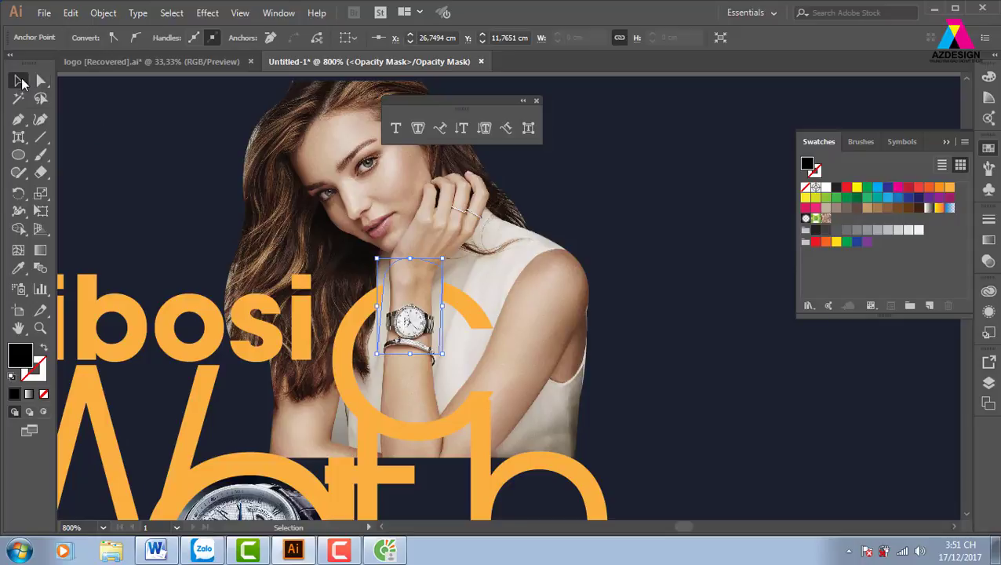
left_click(609, 316)
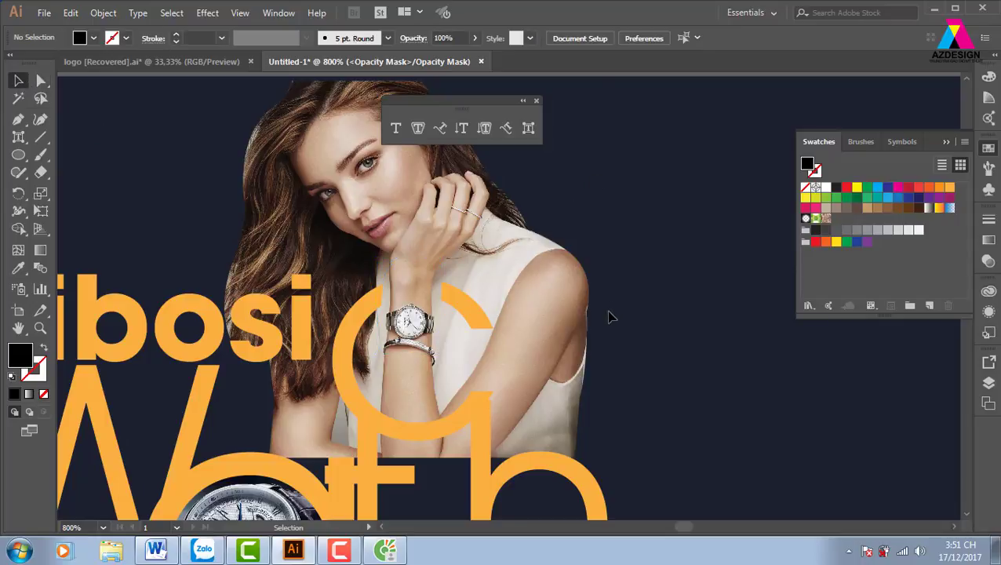
Step: Apply an 8-pixel Gaussian Blur to the watch mask shape, then deselect it
left_click(443, 337)
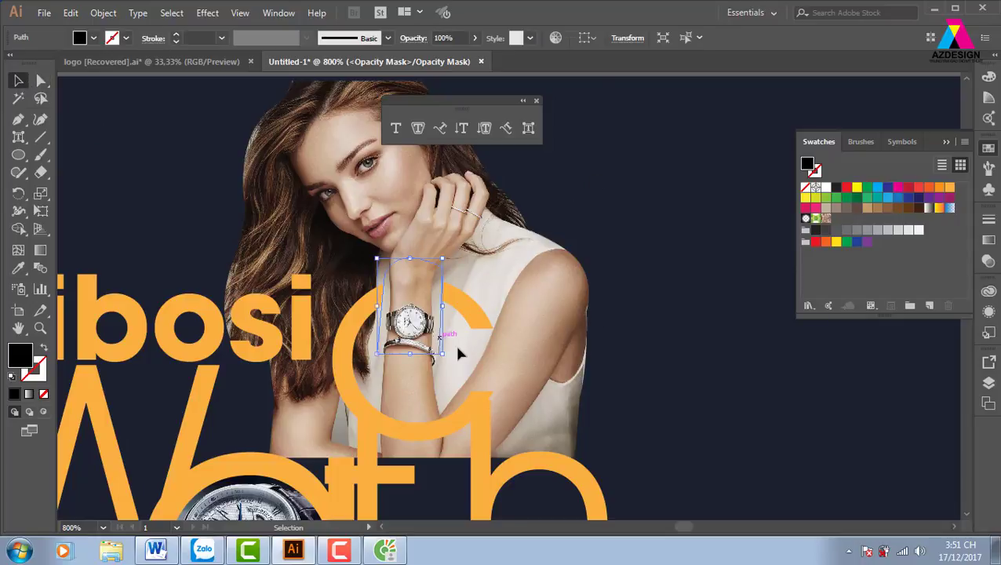
left_click(206, 18)
mouse_move(223, 258)
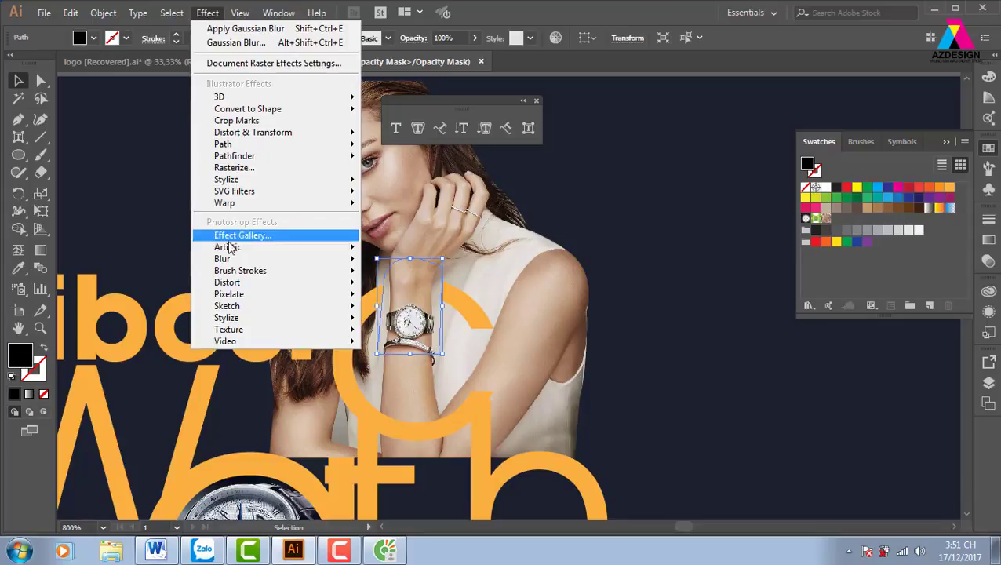
left_click(413, 262)
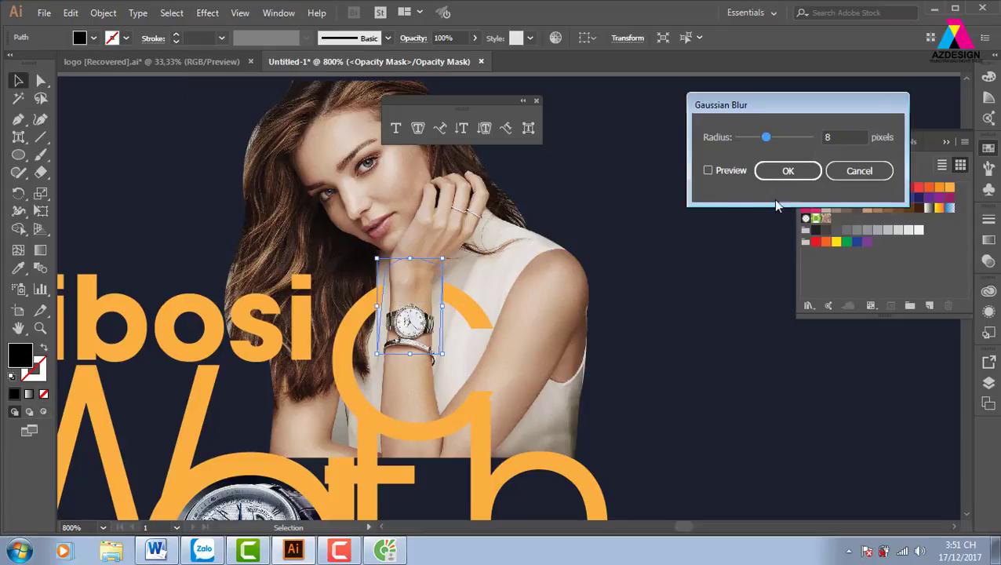
left_click(709, 171)
left_click(788, 170)
left_click(724, 372)
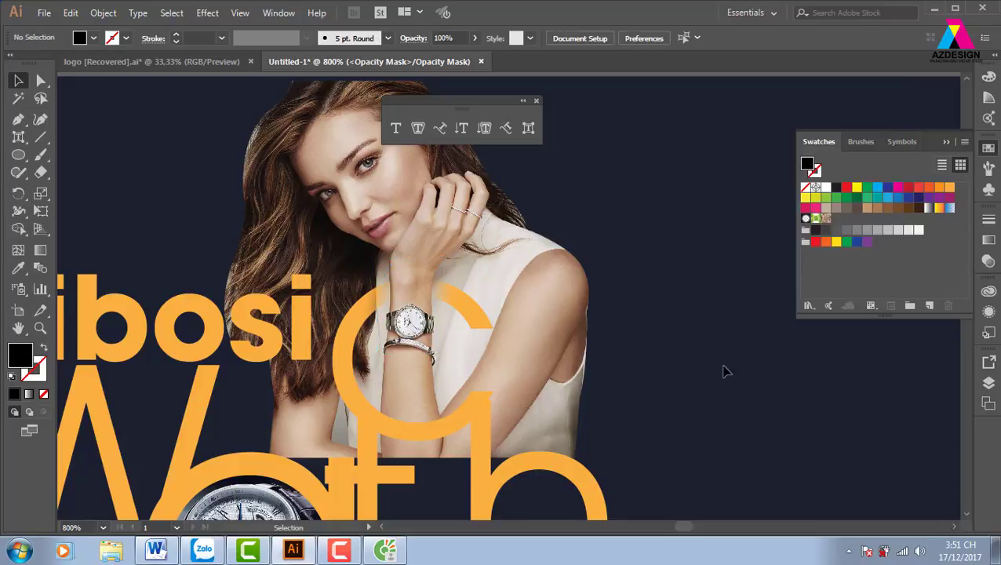
left_click_drag(684, 386, 693, 349)
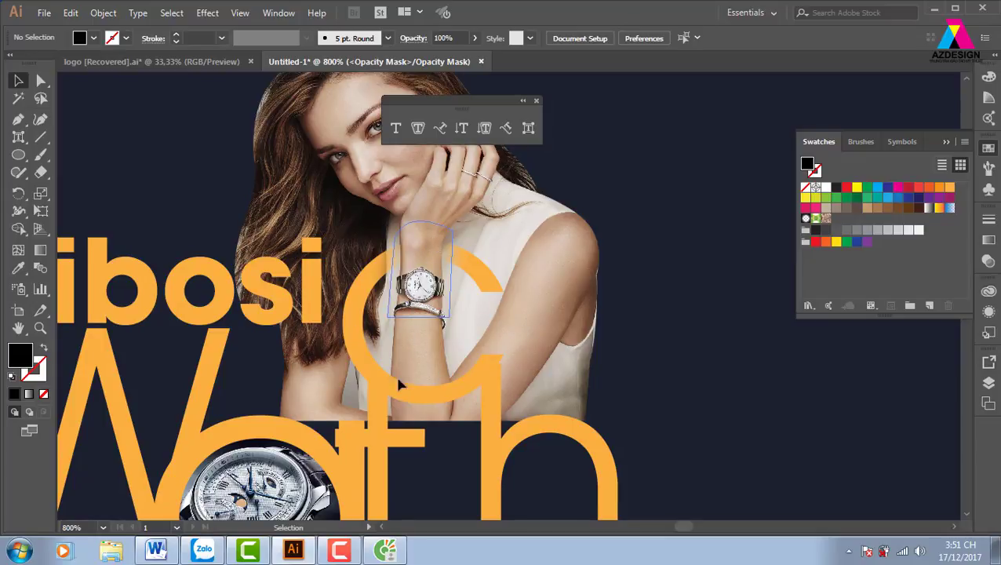
scroll(404, 367, "down", 2)
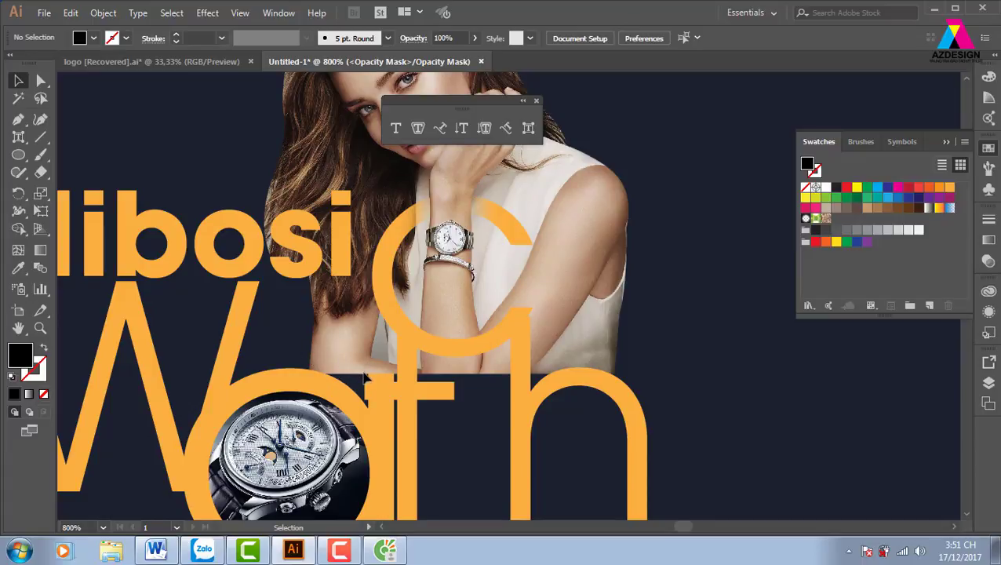
Step: Start a Pen outline along the forearm's lower edge, curving past the letter h
key("p")
left_click(298, 350)
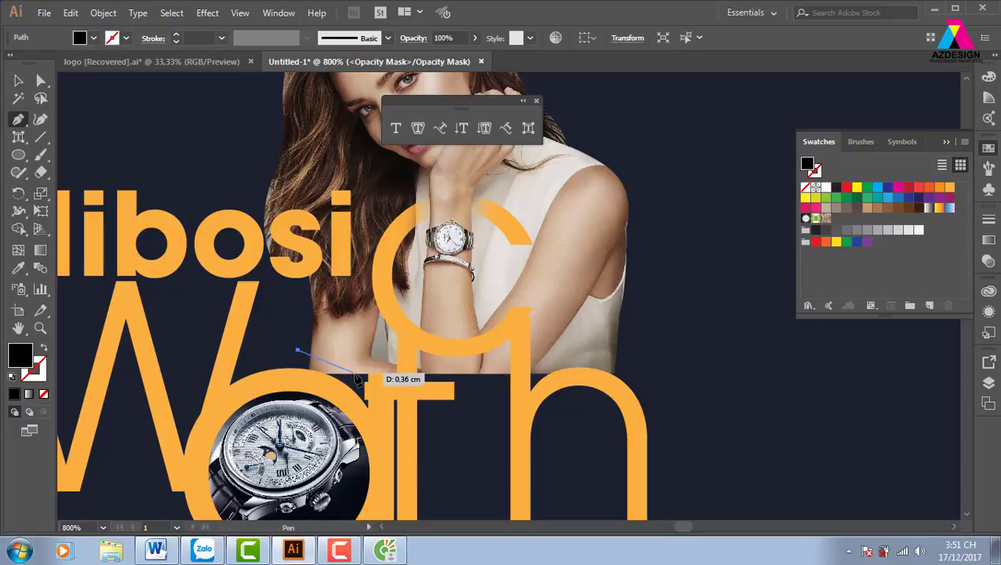
left_click(357, 375)
left_click_drag(358, 387, 363, 402)
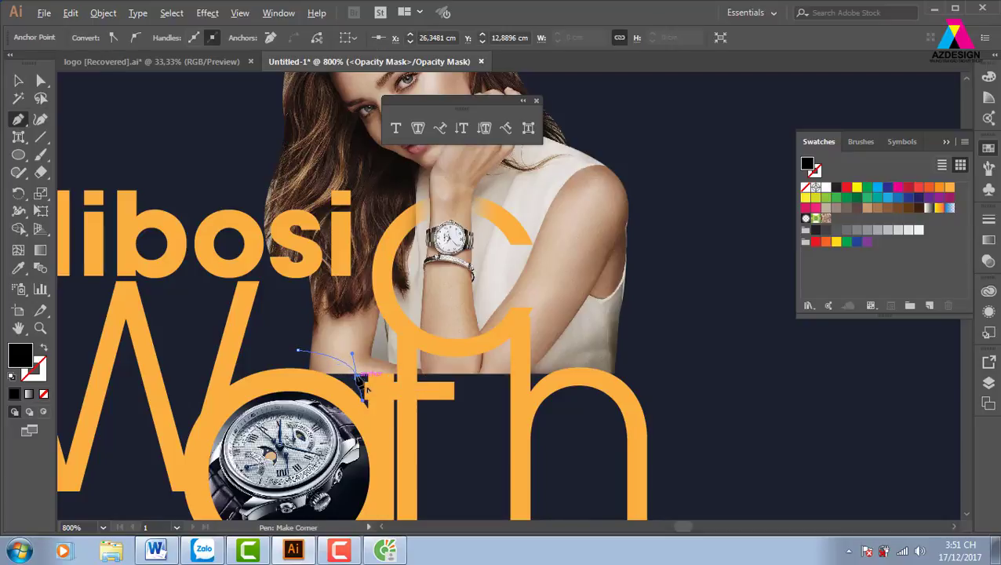
mouse_move(357, 353)
left_mouse_down()
mouse_move(387, 361)
mouse_move(397, 296)
left_mouse_up()
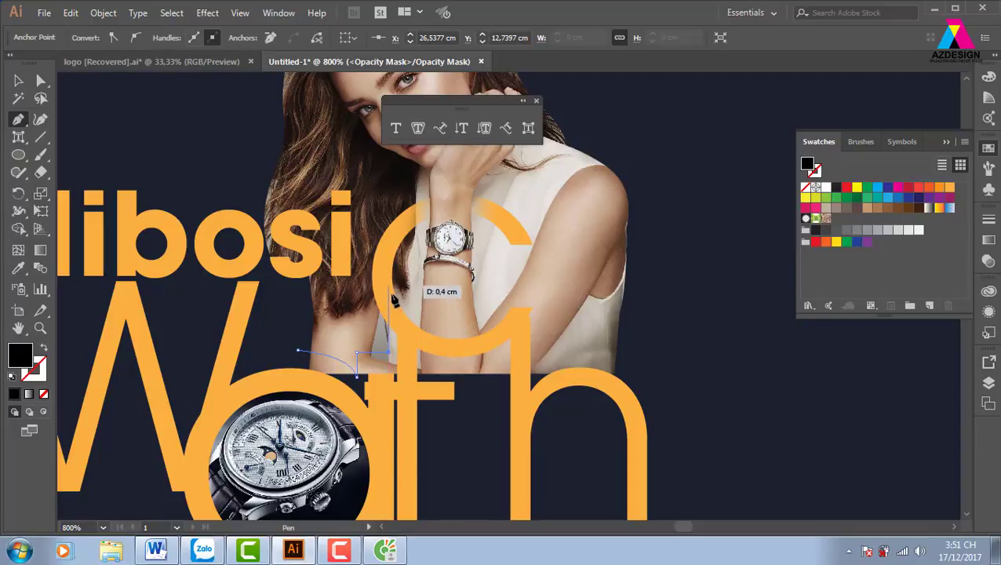
mouse_move(396, 295)
left_mouse_down()
mouse_move(388, 292)
mouse_move(518, 315)
mouse_move(511, 300)
left_mouse_up()
left_click_drag(510, 297, 564, 224)
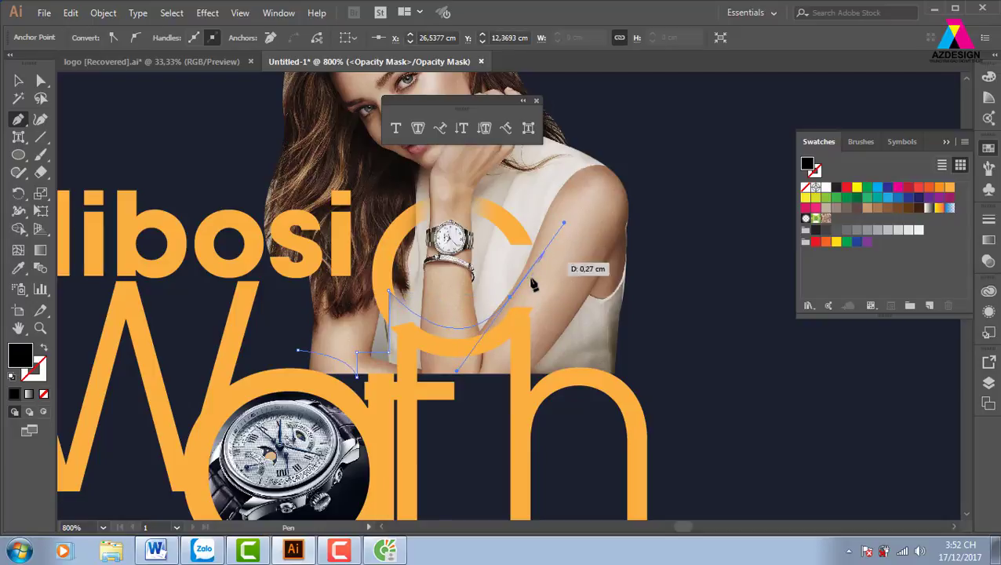
left_click_drag(511, 300, 552, 372)
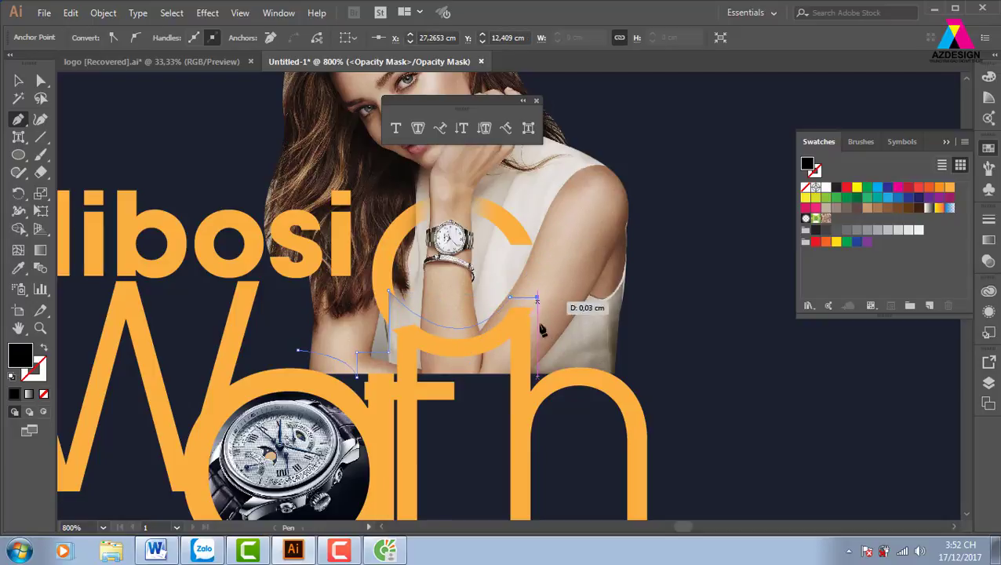
left_click_drag(626, 362, 656, 416)
Step: Finish the outline along the letters' bottom edge, undoing misplaced anchors, and close it
left_click(645, 434)
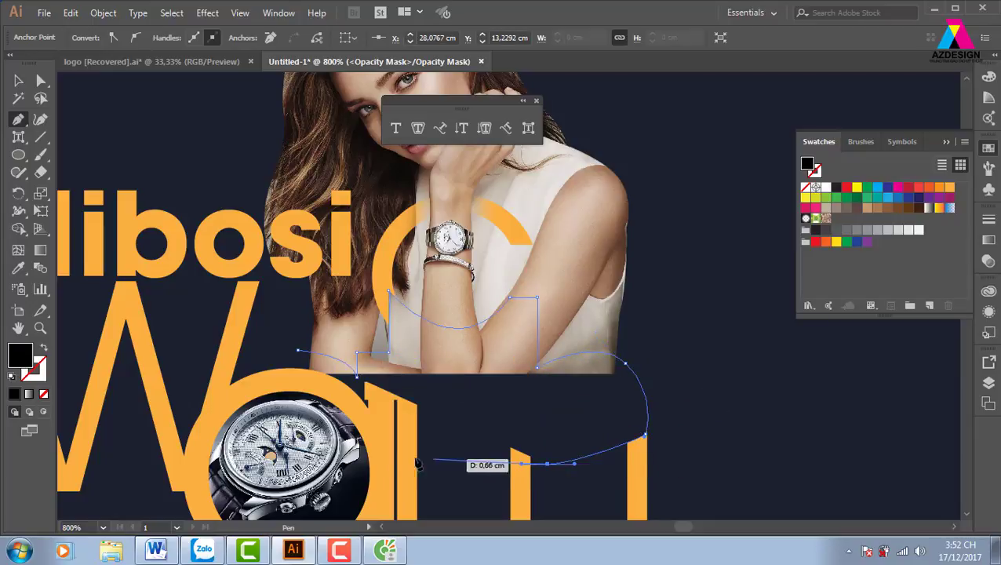
left_click_drag(547, 463, 518, 463)
left_click_drag(393, 454, 302, 424)
key("ctrl+z")
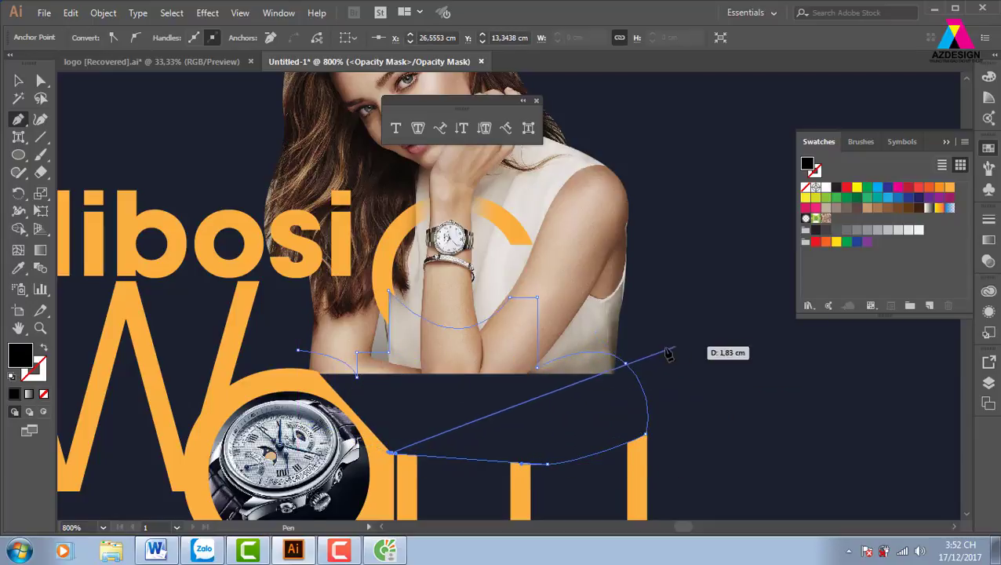
key("ctrl+z")
key("ctrl+z")
key("ctrl+z")
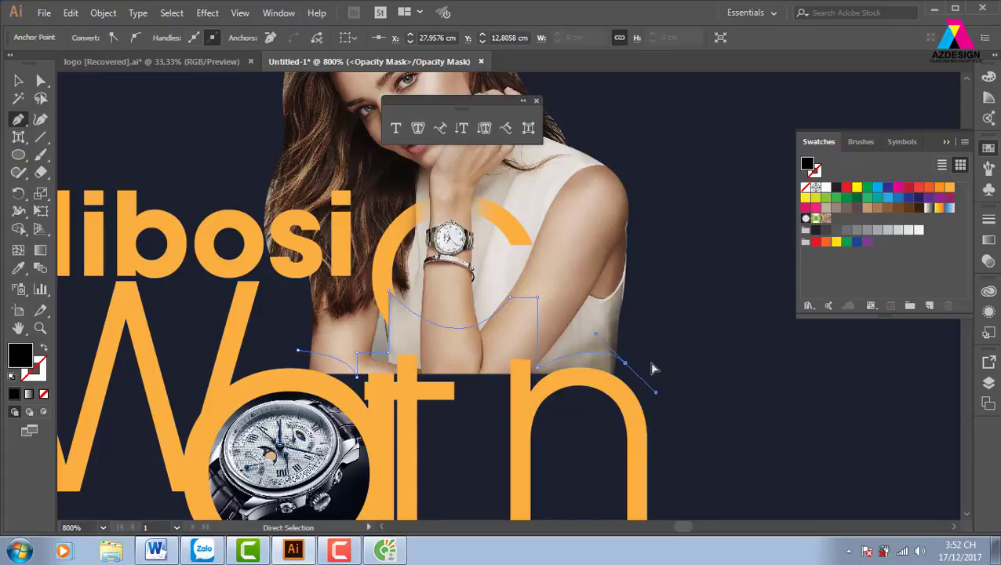
left_click_drag(662, 446, 640, 471)
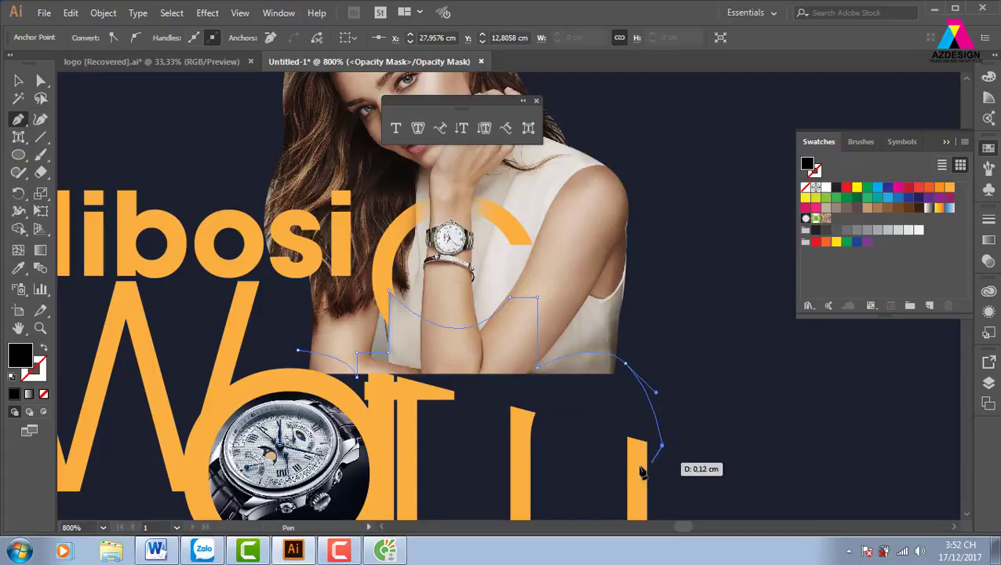
left_click(596, 467)
left_click(412, 455)
left_click_drag(298, 350, 301, 355)
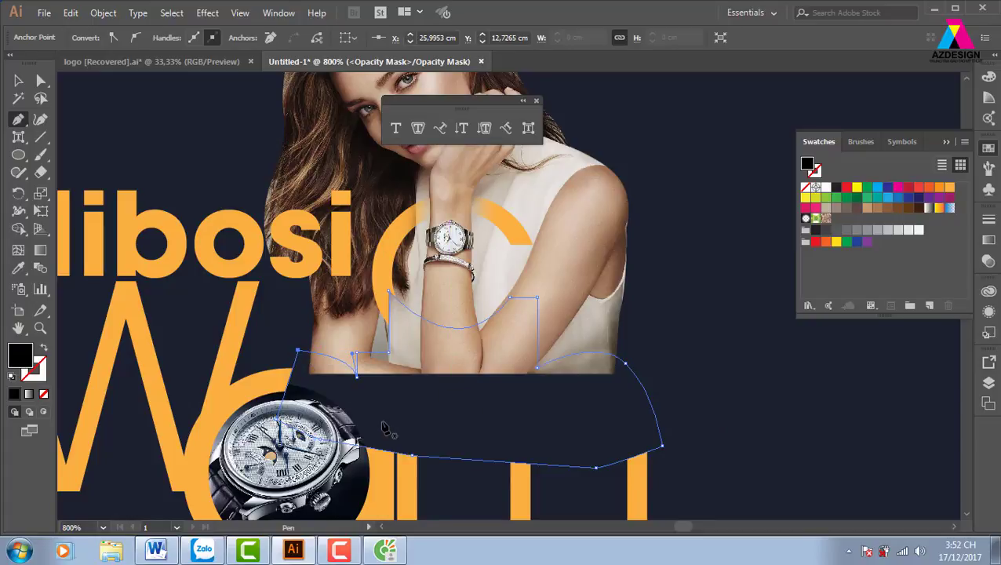
Step: Select the trial forearm outline and delete it
left_click(18, 80)
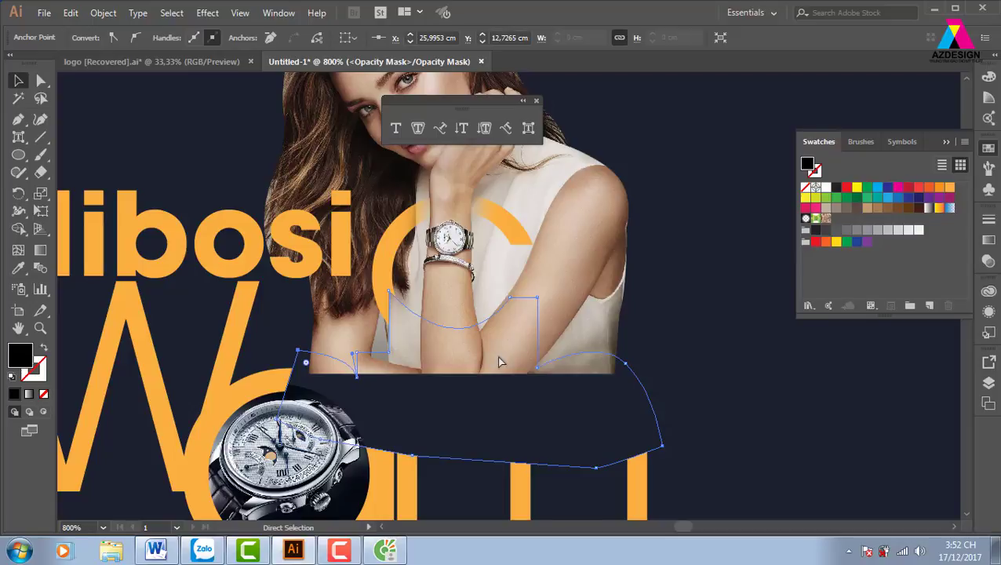
left_click(530, 382)
left_click(740, 364)
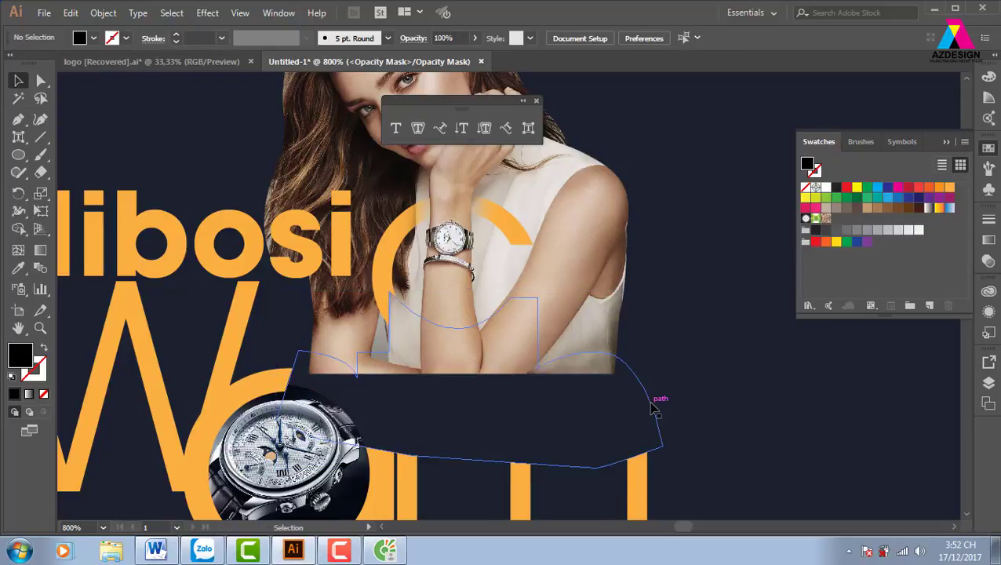
left_click(655, 408)
key("Delete")
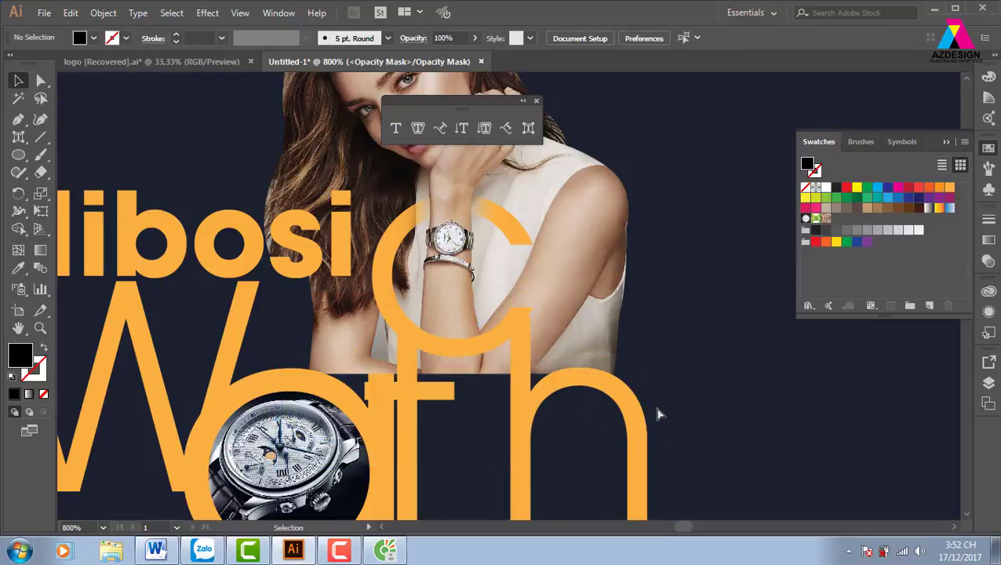
Step: Return to the artwork and select the model photo group, nudging it up slightly
left_click(987, 262)
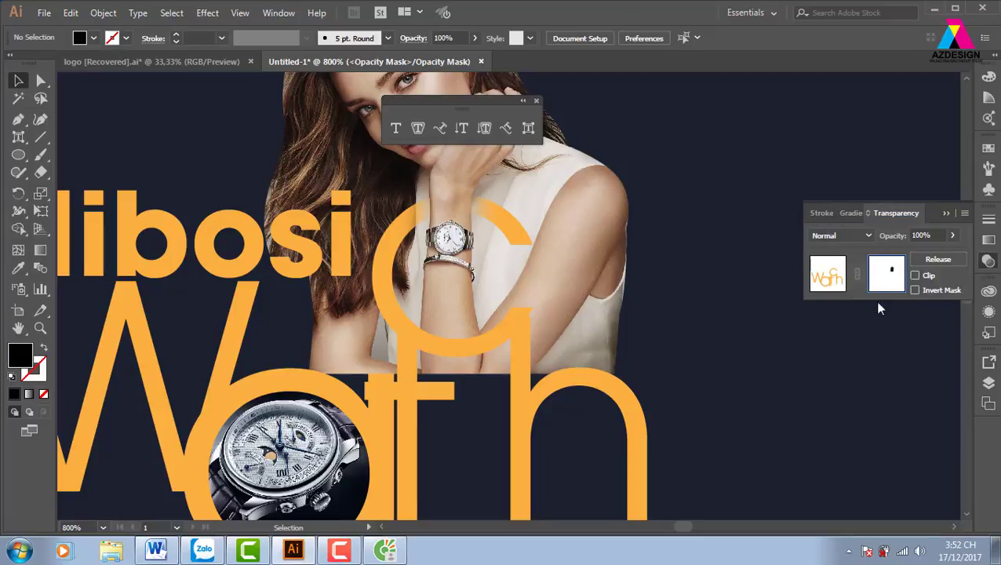
left_click(827, 280)
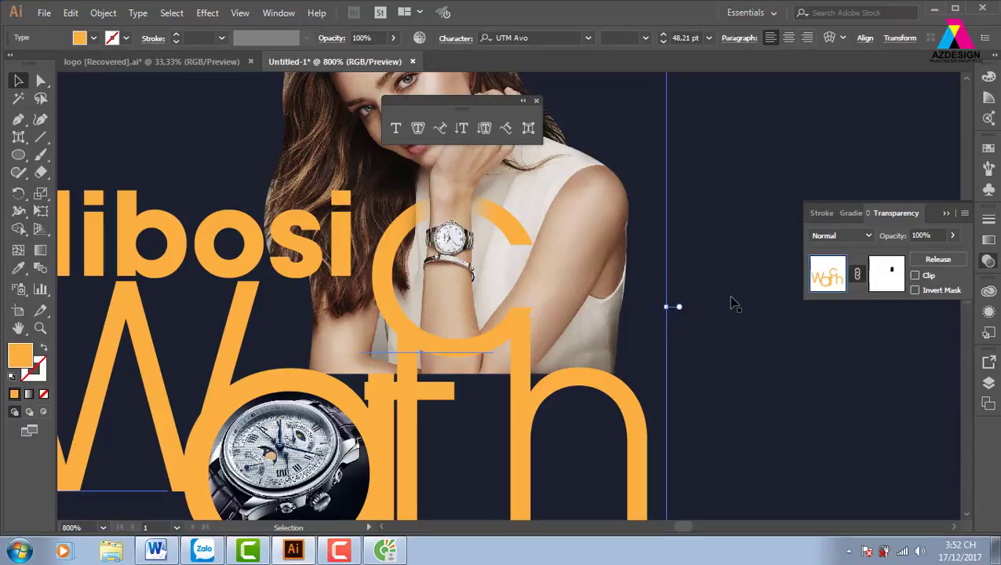
left_click(563, 224)
left_click_drag(563, 224, 534, 358)
left_click(693, 105)
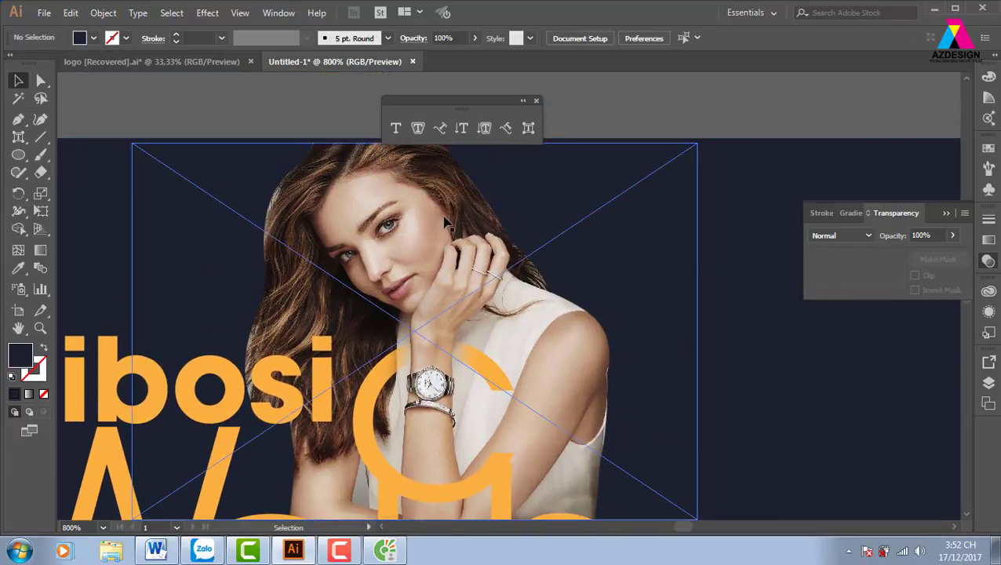
left_click(417, 253)
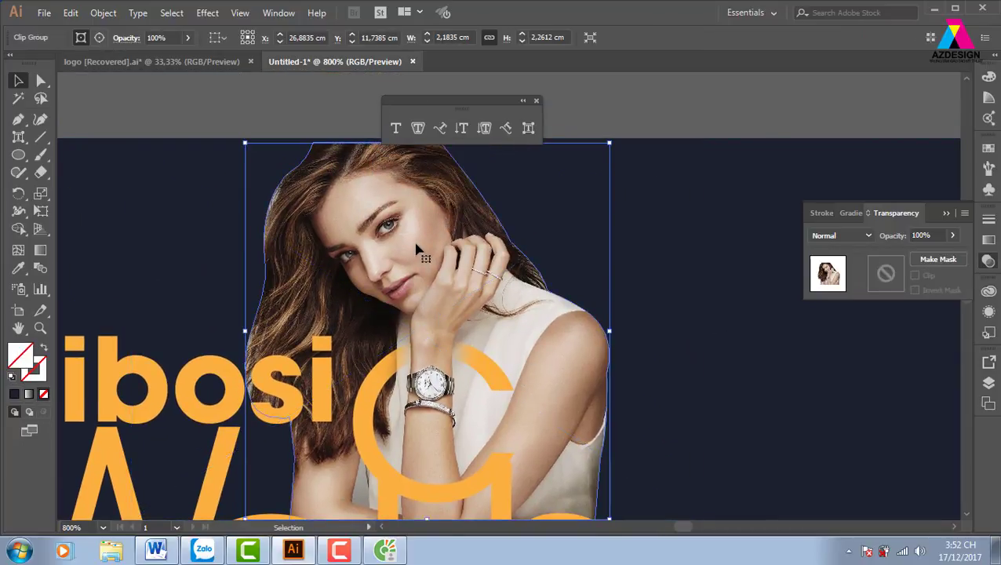
key("Up")
key("Up")
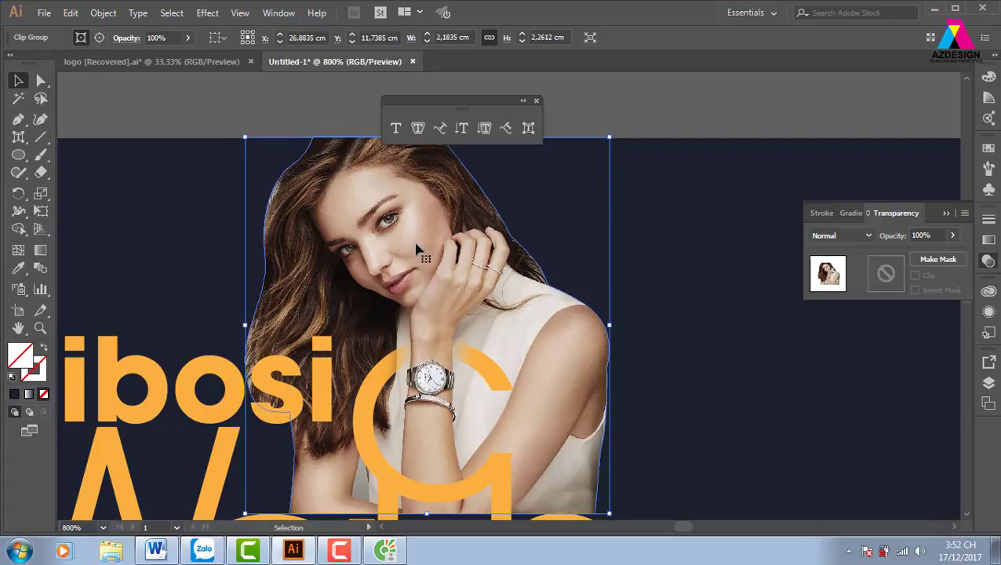
scroll(549, 345, "down", 3)
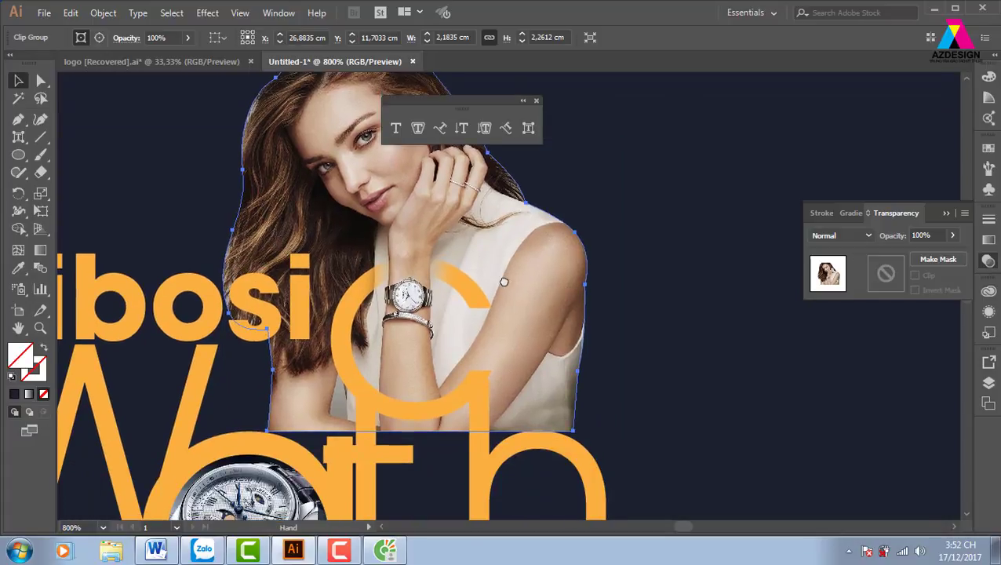
Step: Make an opacity mask on the model photo with Clip off, pasting the letter shape into it
left_click(897, 285)
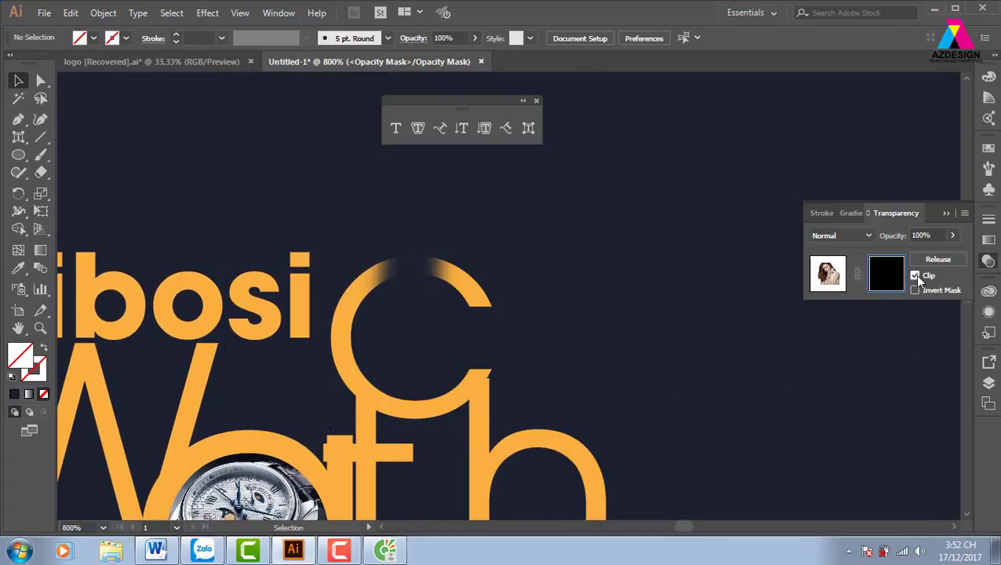
left_click(915, 276)
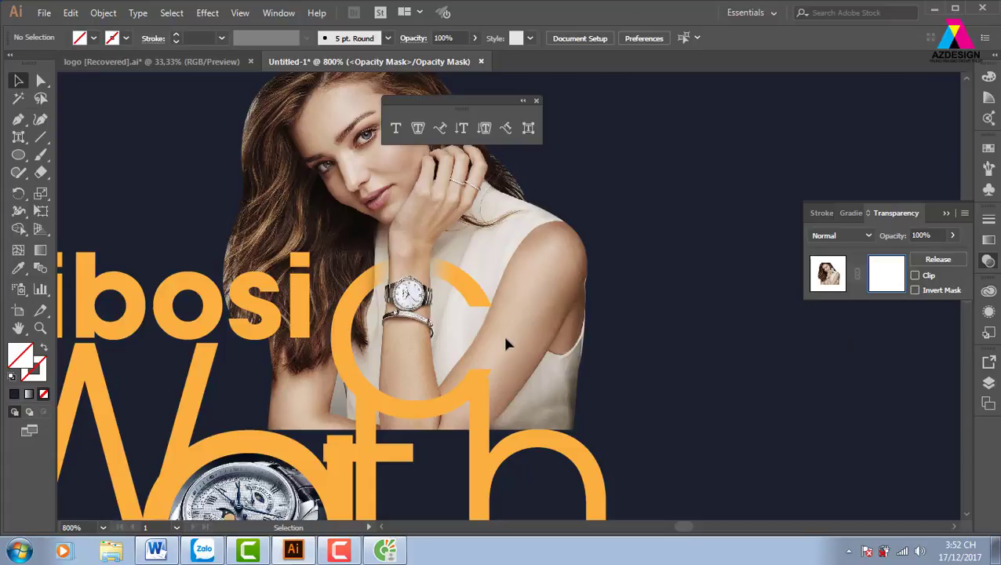
key("ctrl")
key("ctrl+f")
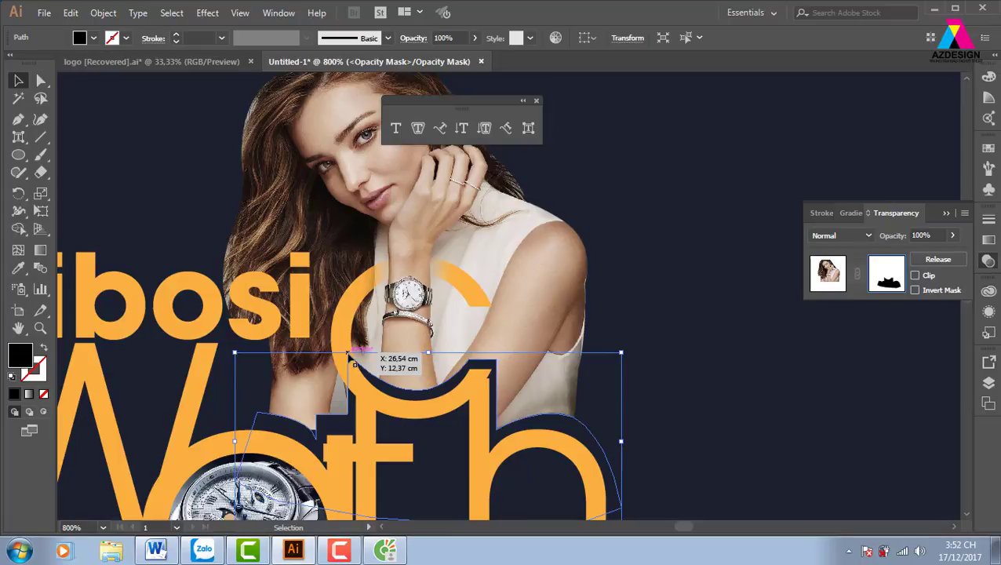
Step: Reshape the mask curve's anchors with Direct Selection to follow the arms near the W
left_click(42, 82)
left_click_drag(345, 351, 364, 375)
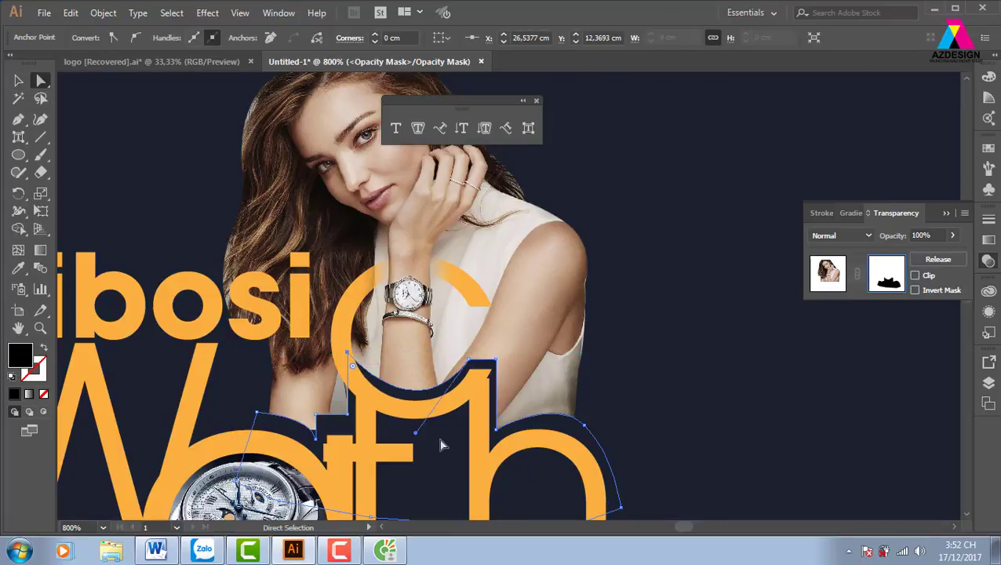
left_click_drag(417, 433, 401, 440)
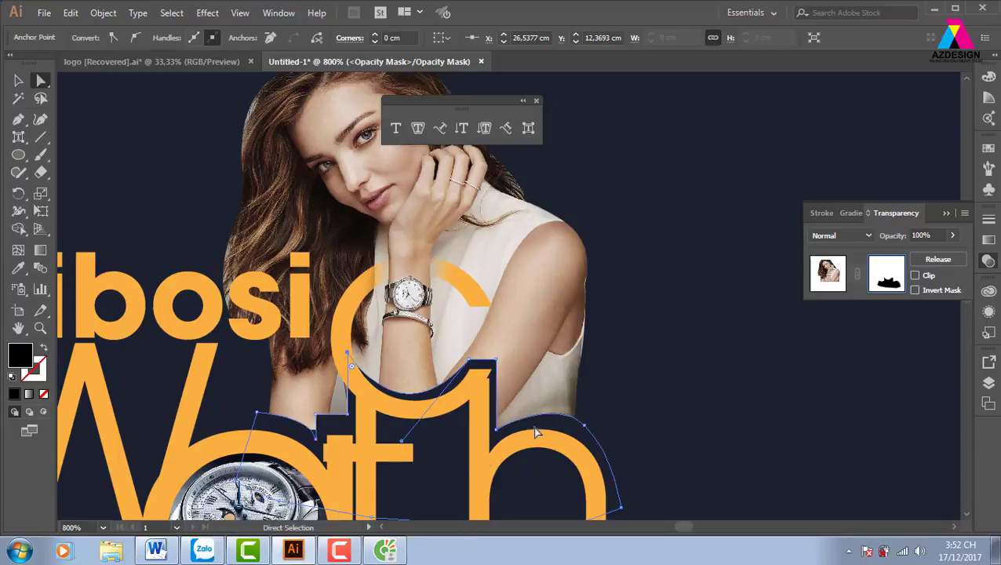
left_click_drag(584, 424, 590, 436)
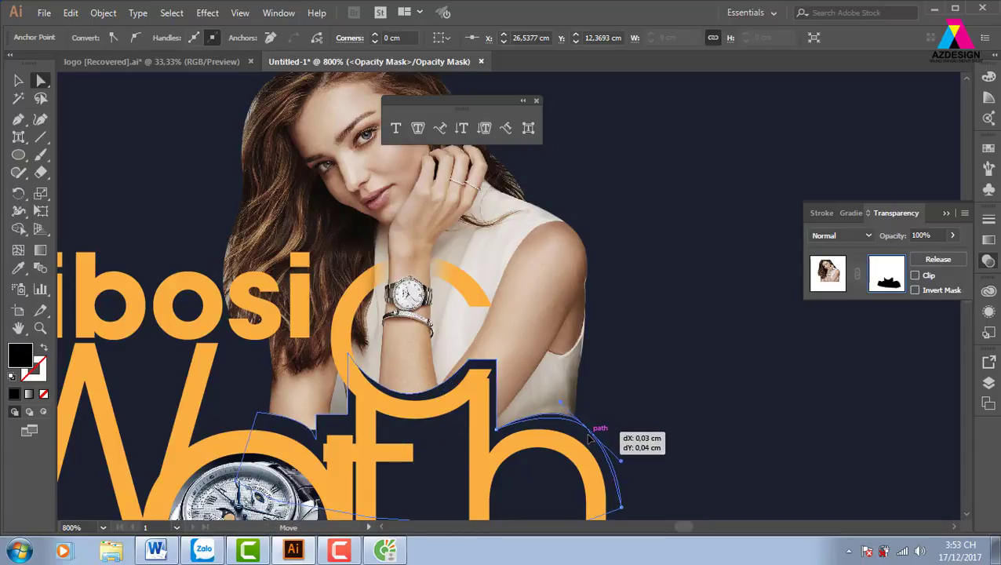
left_click_drag(557, 406, 544, 397)
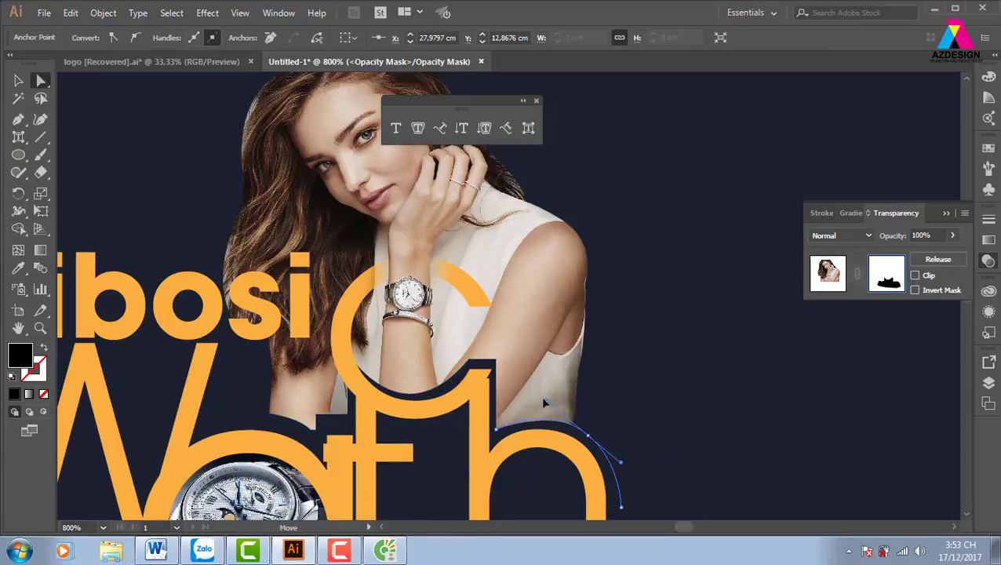
left_click(698, 407)
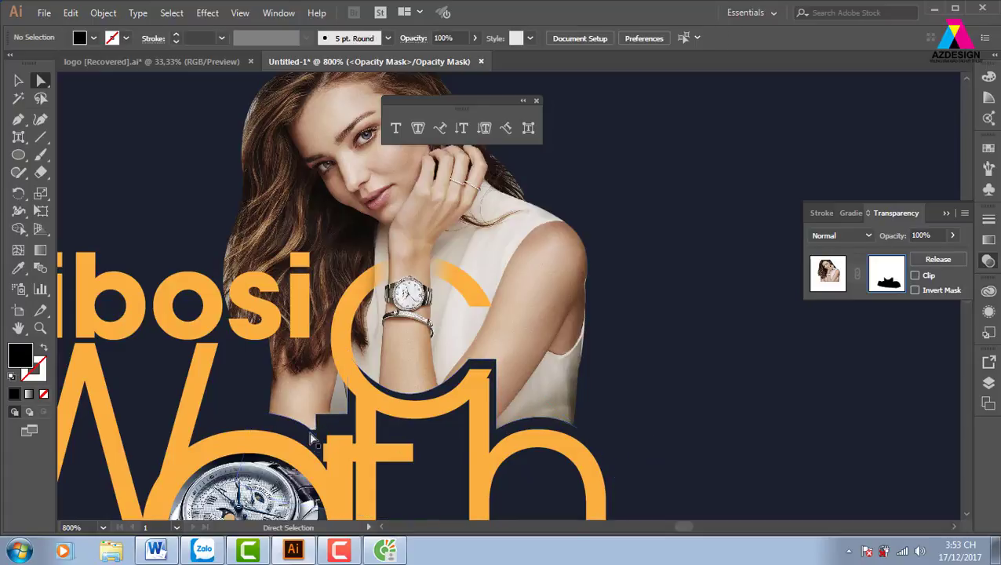
mouse_move(318, 439)
left_mouse_down()
mouse_move(298, 409)
mouse_move(349, 408)
left_mouse_up()
left_click(18, 80)
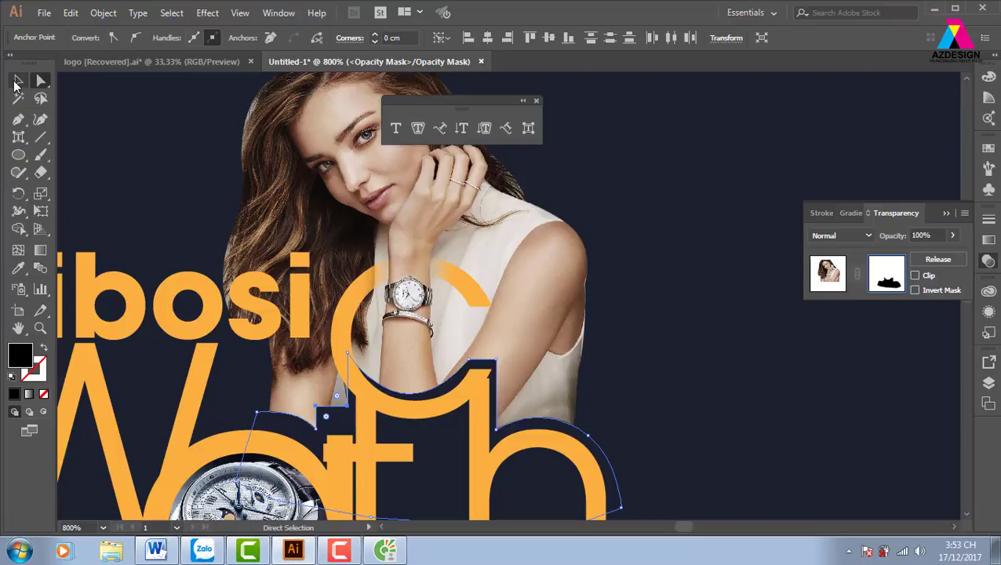
left_click(684, 300)
key("ctrl+minus")
key("ctrl+minus")
key("ctrl+minus")
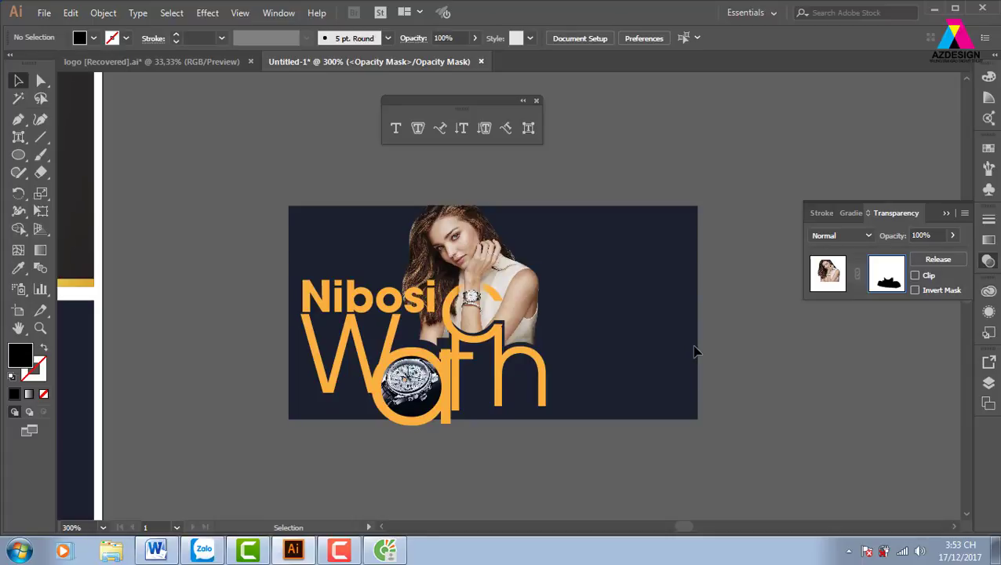
Step: Exit mask editing and drag the navy rectangle's bottom edge slightly lower
left_click(832, 274)
left_click(700, 376)
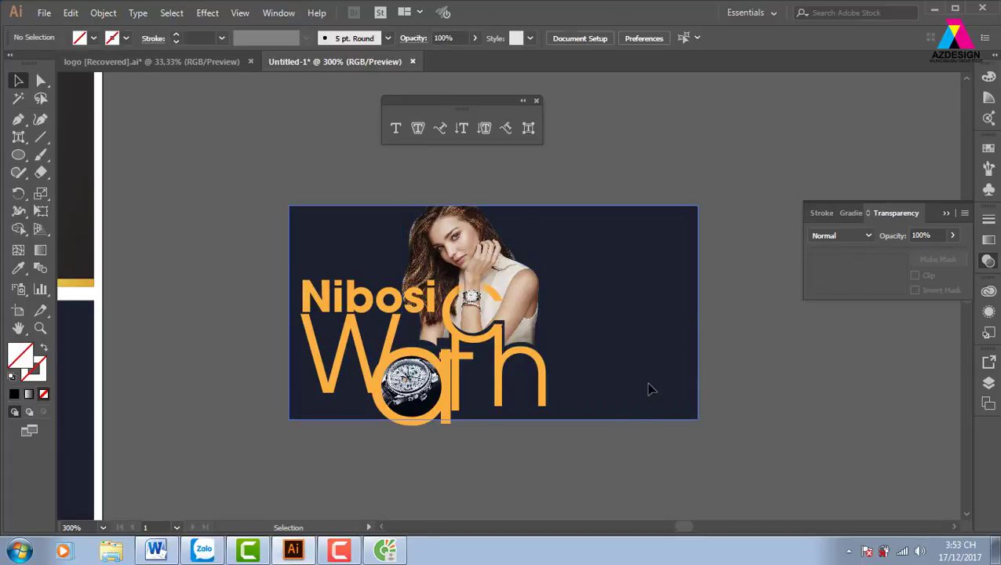
left_click(648, 389)
left_click_drag(493, 420, 496, 425)
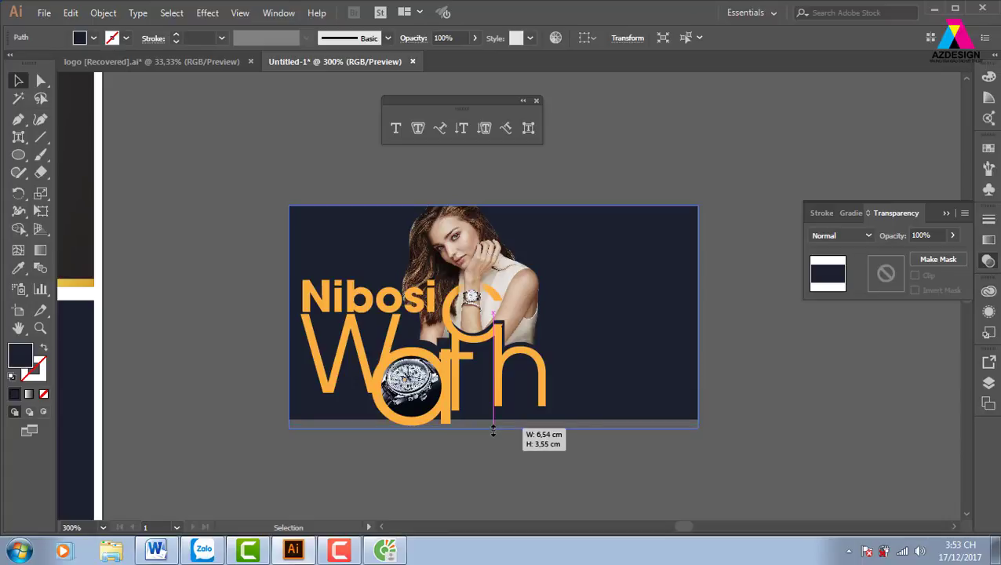
left_click(824, 433)
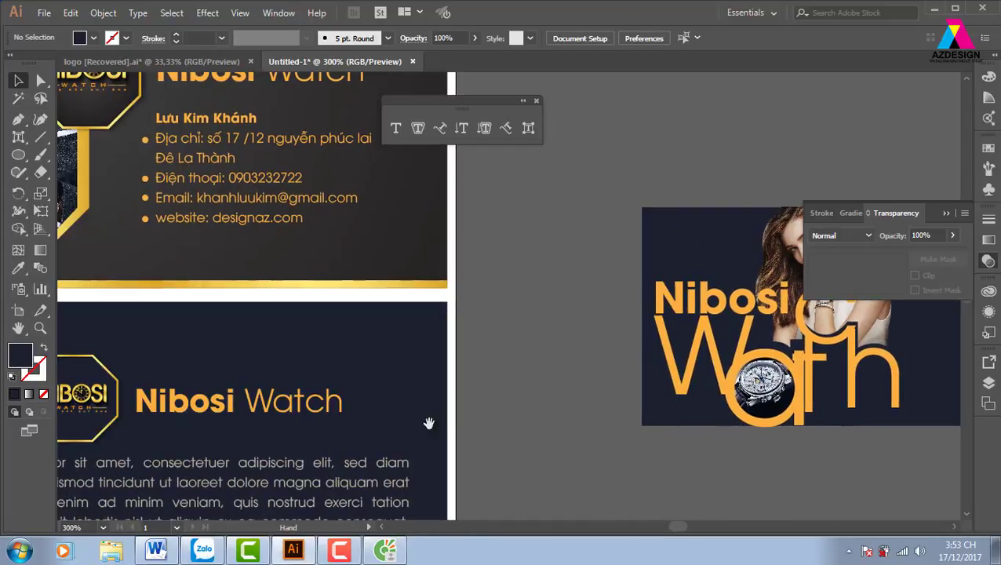
Step: Pan to the business-card artboard and centre the second card, collapsing the Transparency panel
left_click_drag(313, 416, 608, 379)
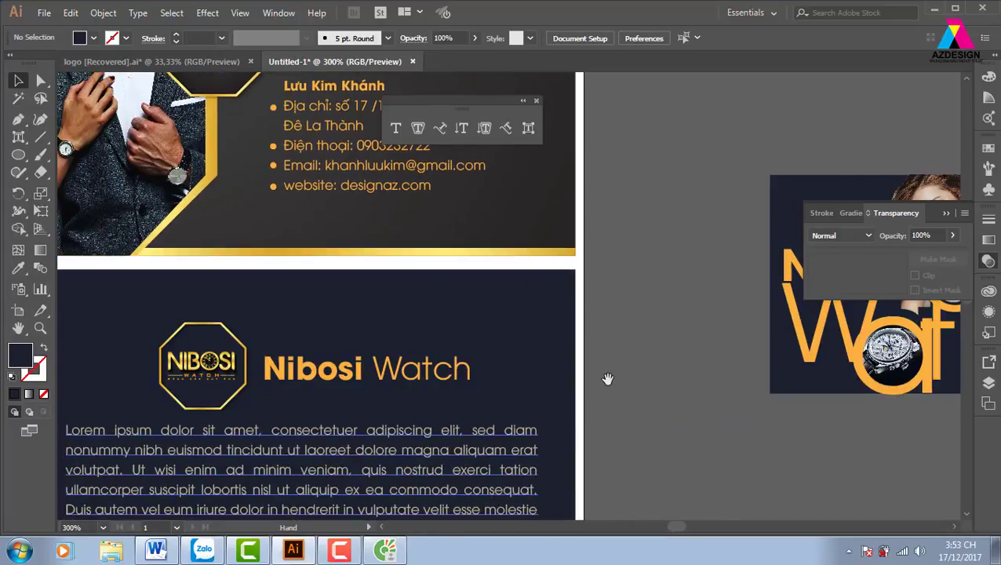
scroll(608, 379, "down", 3)
scroll(608, 379, "up", 1)
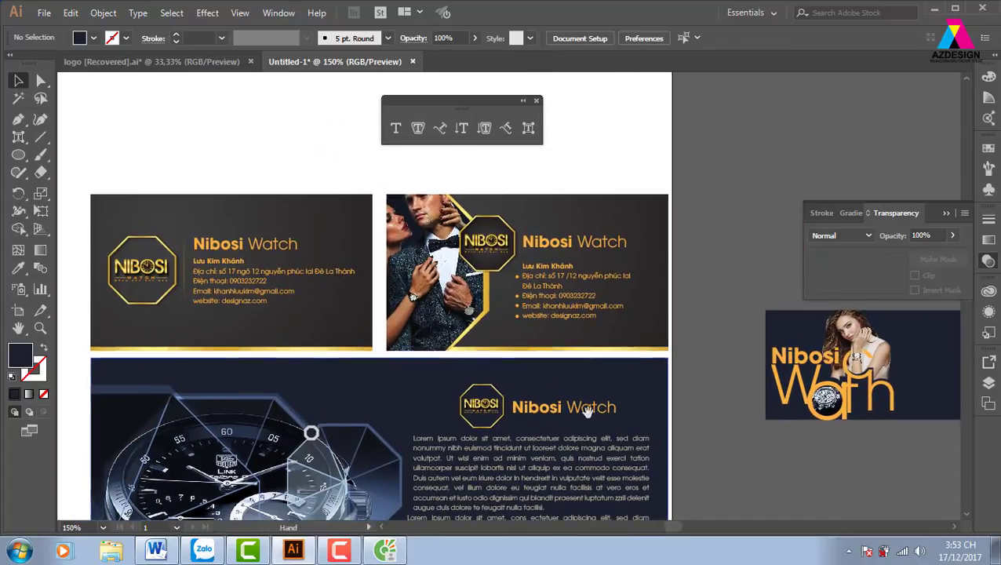
left_click(537, 106)
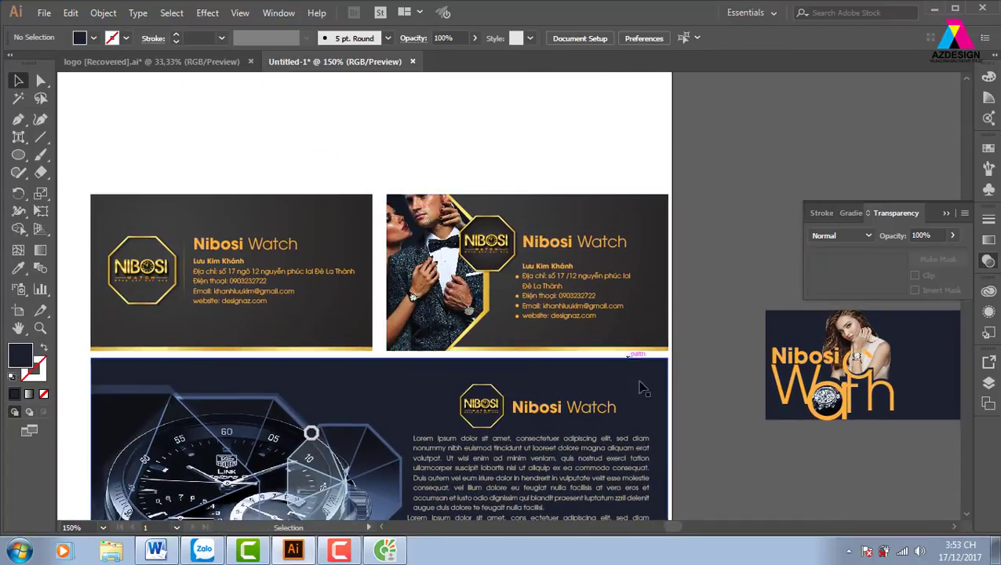
left_click_drag(641, 386, 636, 317)
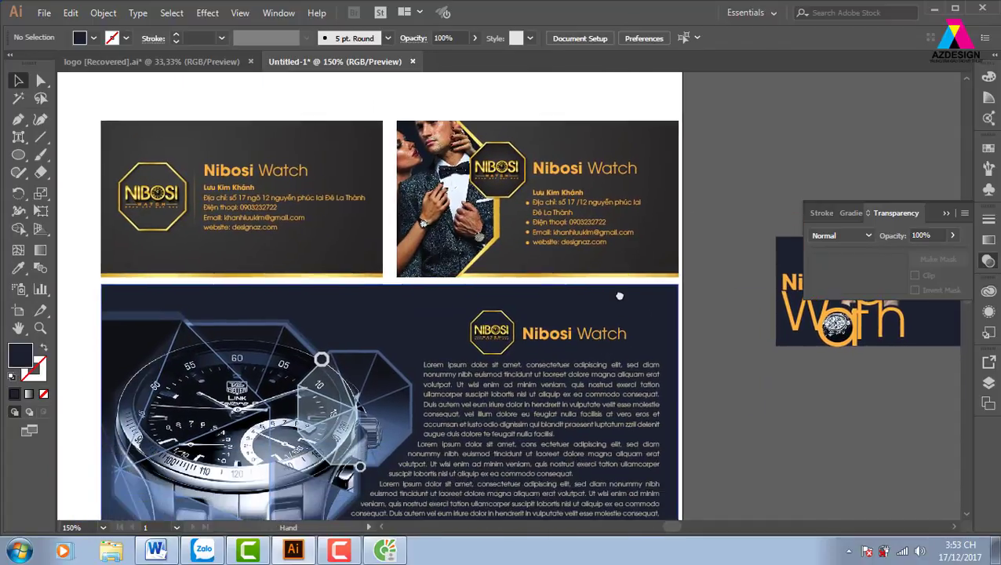
left_click(947, 215)
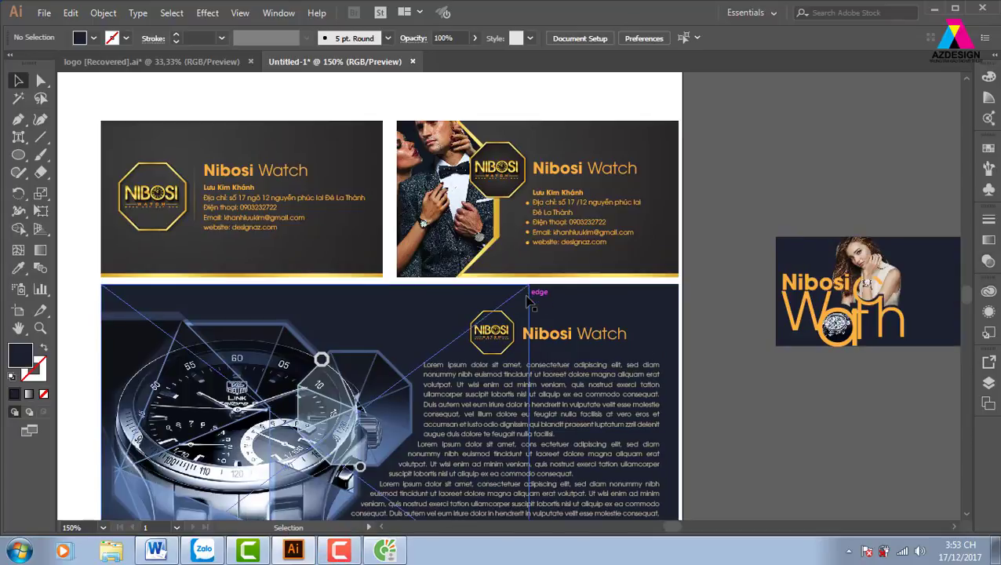
scroll(530, 302, "up", 2)
mouse_move(566, 262)
left_mouse_down()
mouse_move(509, 373)
mouse_move(477, 375)
mouse_move(502, 375)
left_mouse_up()
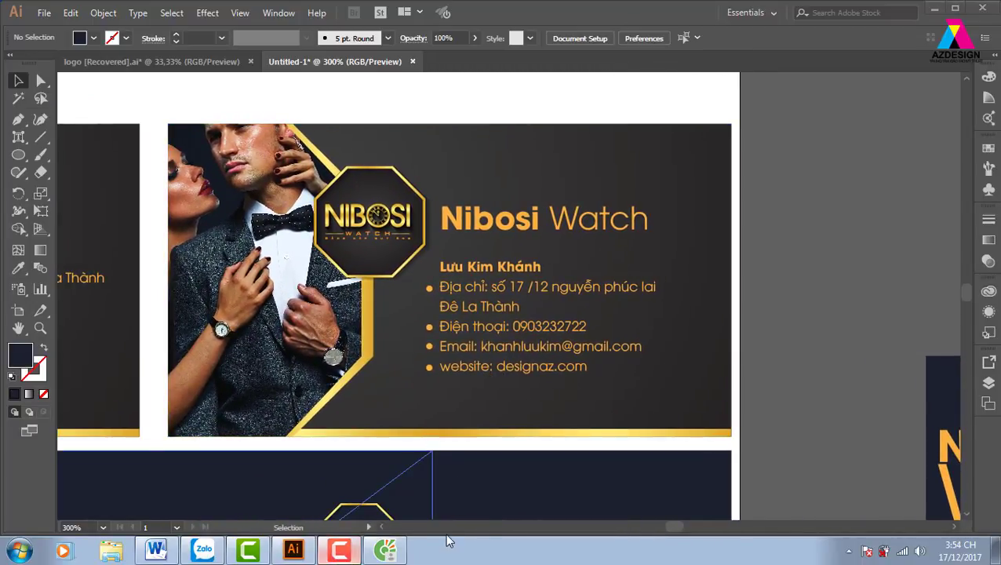